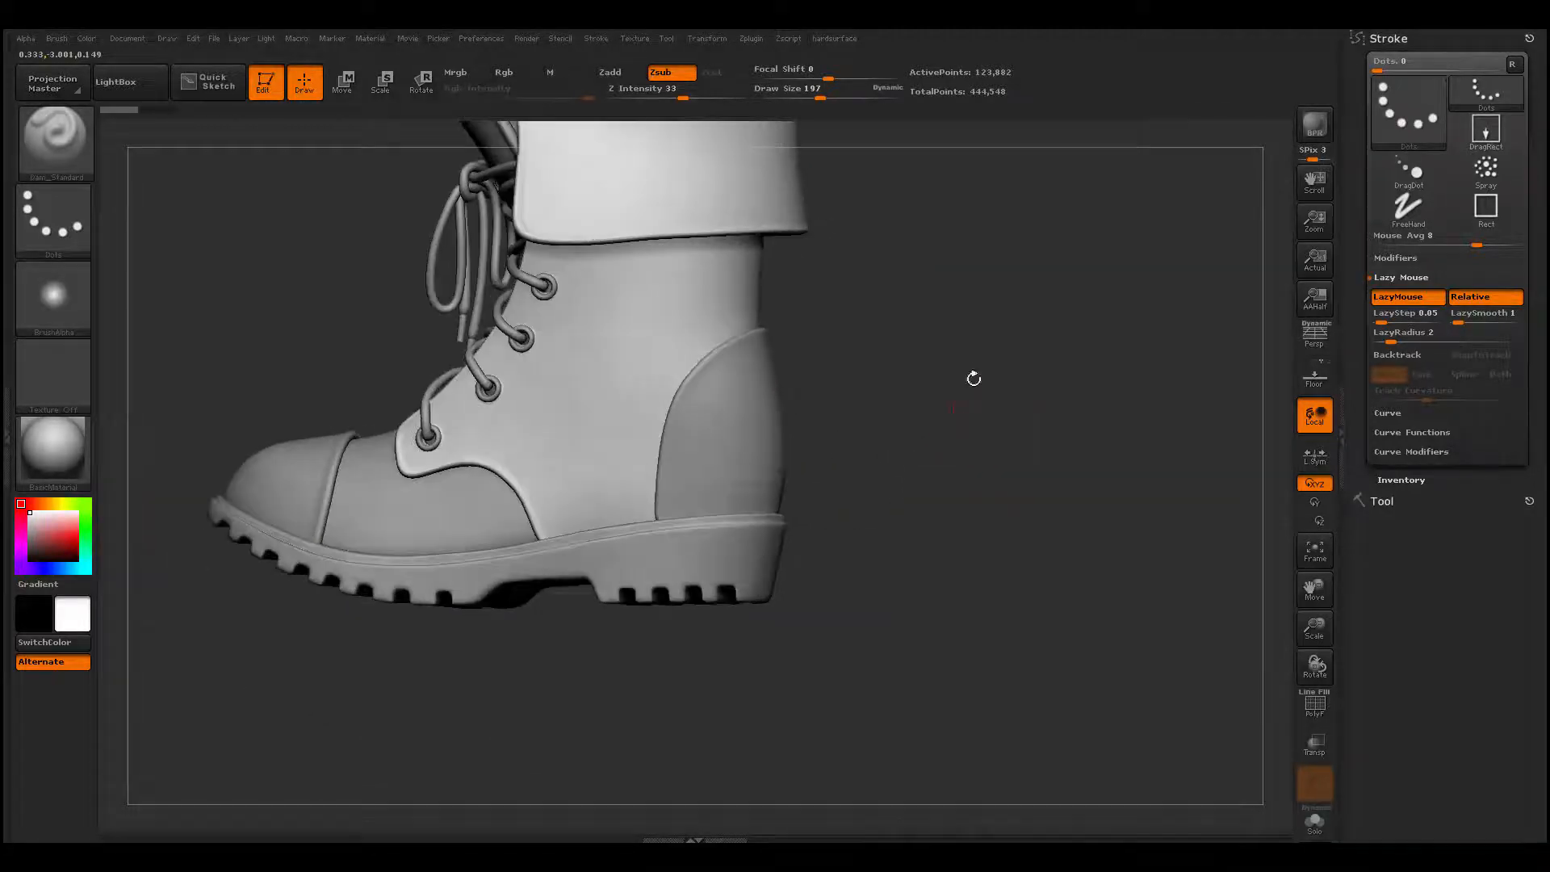
- Switch to the ClayBuildup brush and isolate the boot's laced leather upper from the other parts
key("space")
left_click(993, 371)
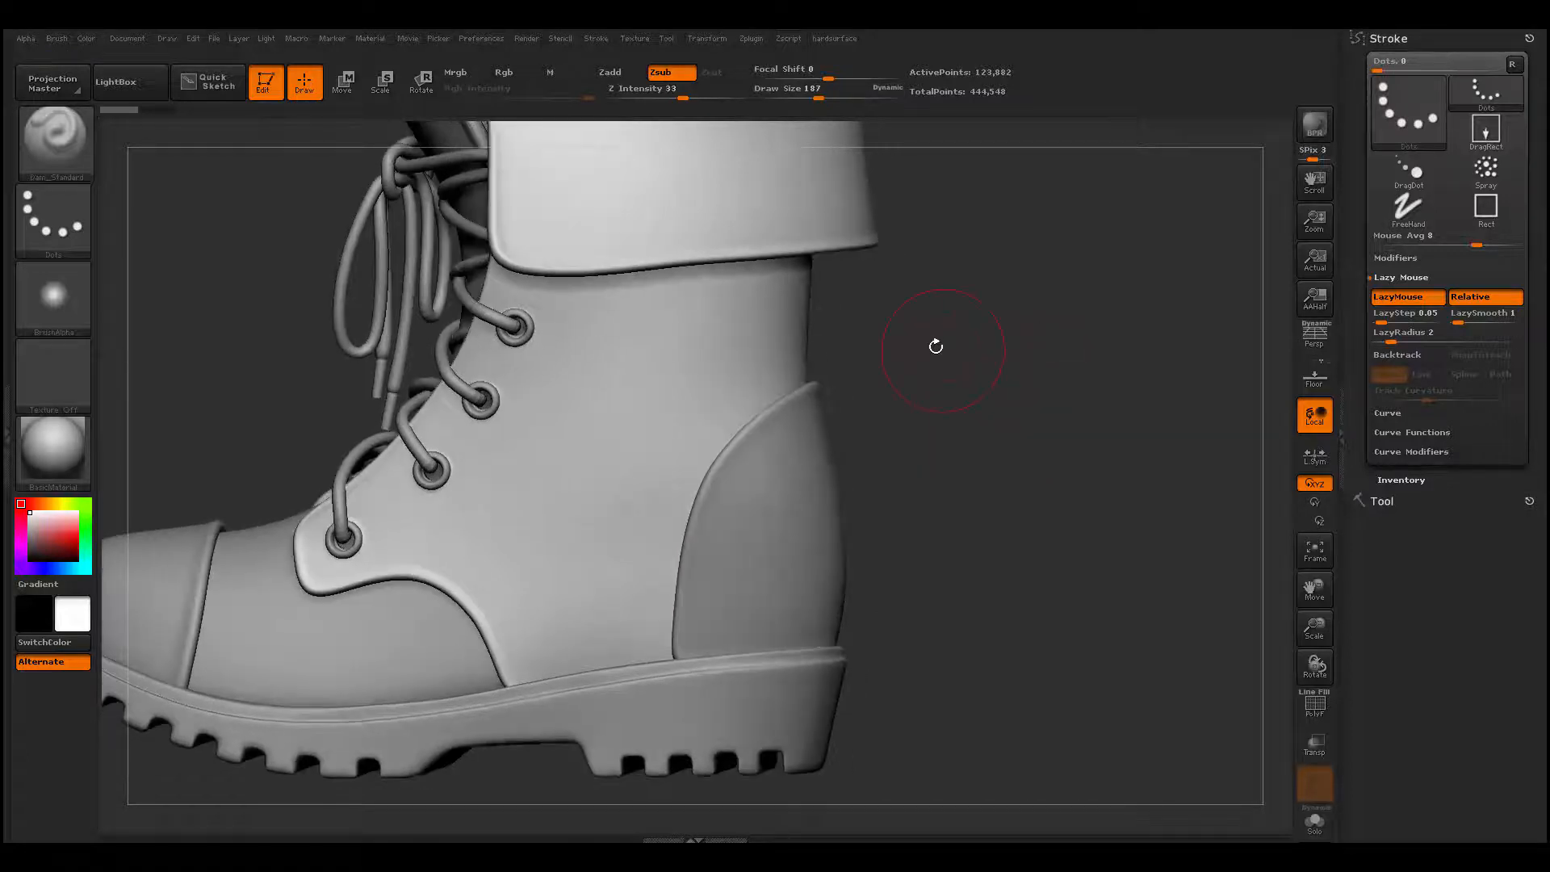
key("b")
key("c")
key("b")
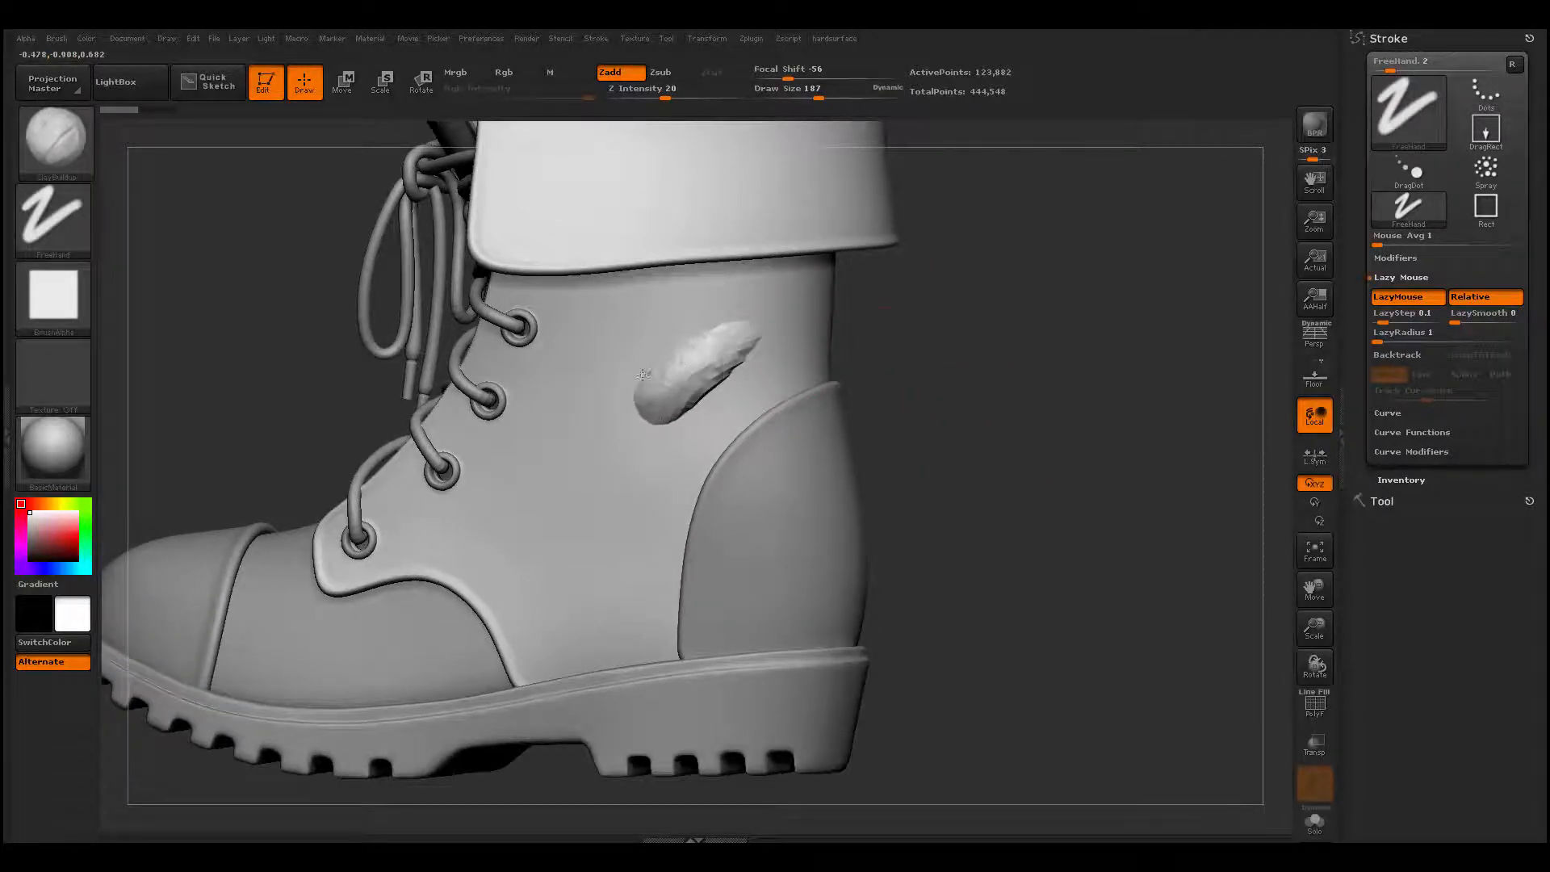
left_click_drag(917, 365, 948, 351)
key("alt+s")
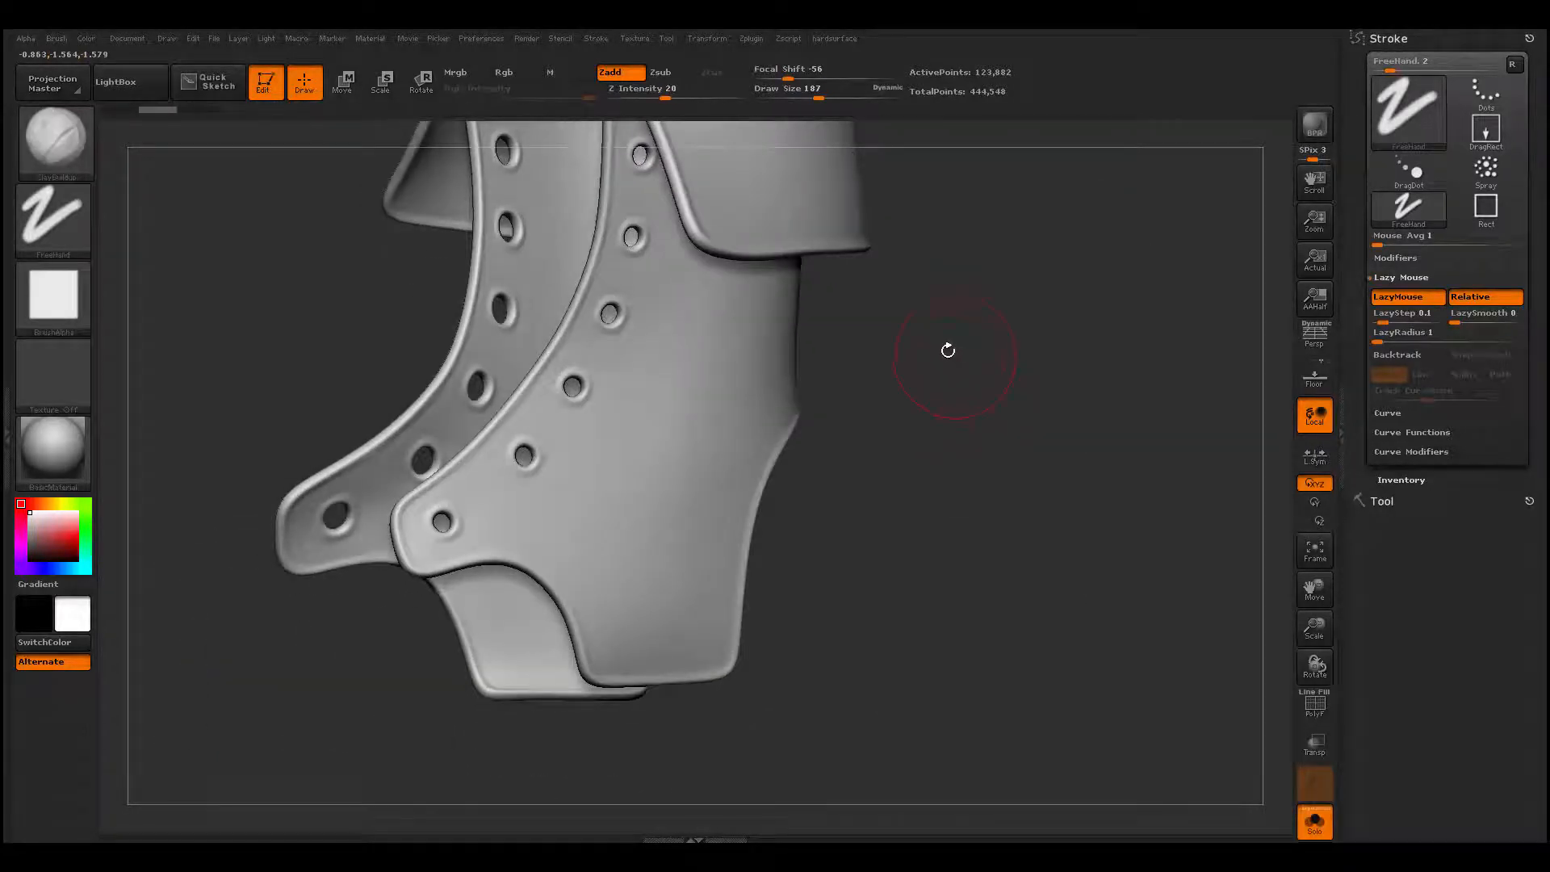
key("h")
left_click(915, 816)
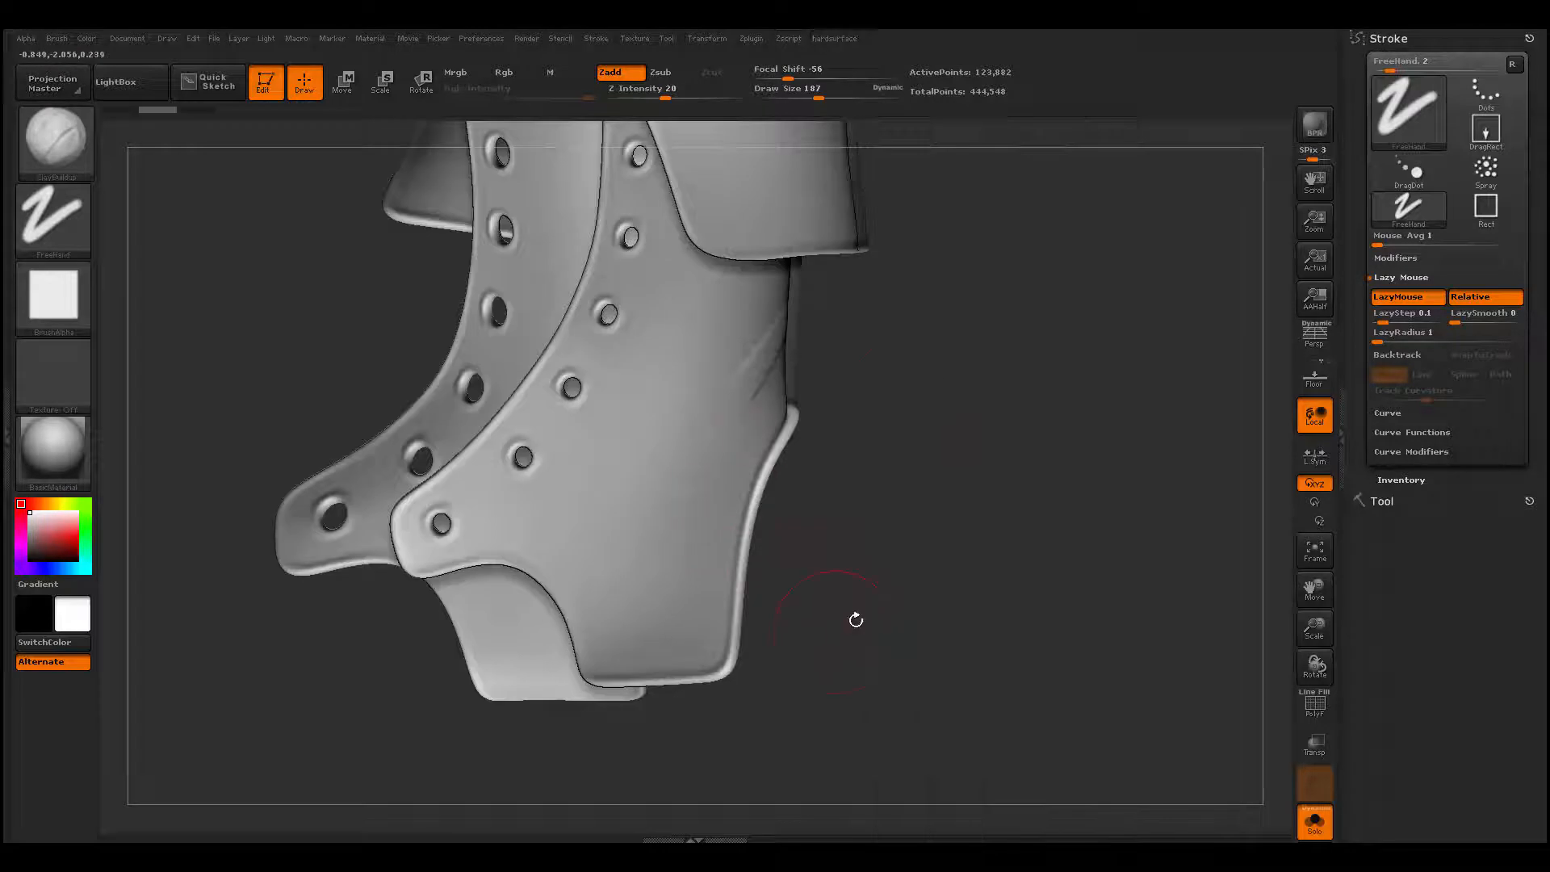
mouse_move(911, 406)
left_mouse_down()
mouse_move(942, 343)
mouse_move(1024, 401)
mouse_move(1002, 381)
left_mouse_up()
key("h")
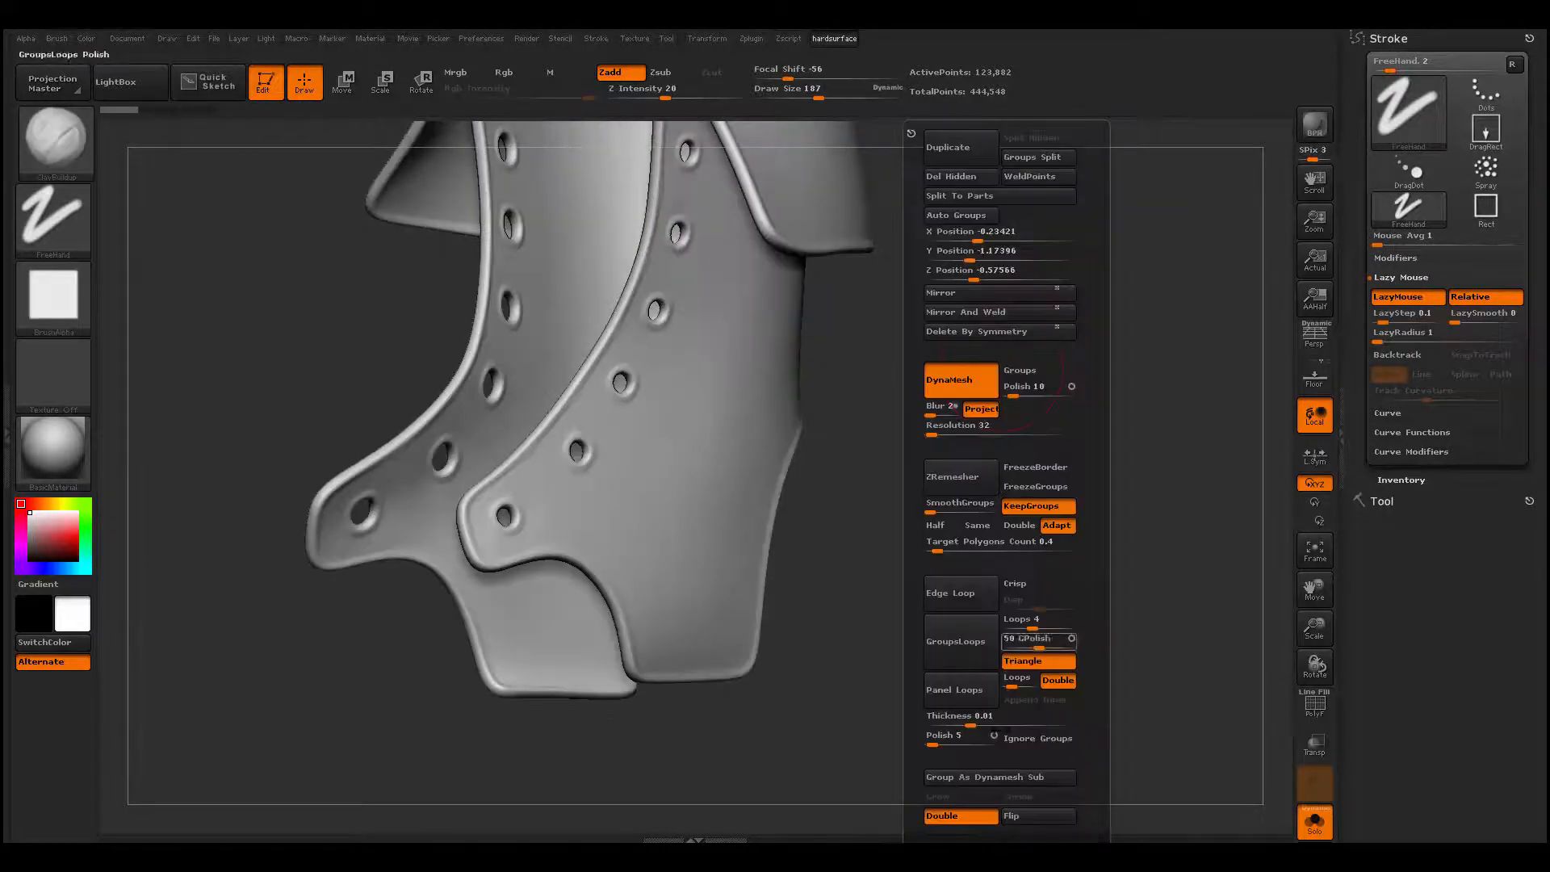
left_click(1018, 821)
mouse_move(908, 617)
left_mouse_down()
mouse_move(842, 608)
mouse_move(811, 582)
left_mouse_up()
- Examine the boot upper's polygroups and wireframe, and compare its lower and higher subdivision levels
key("shift+f")
key("shift+f")
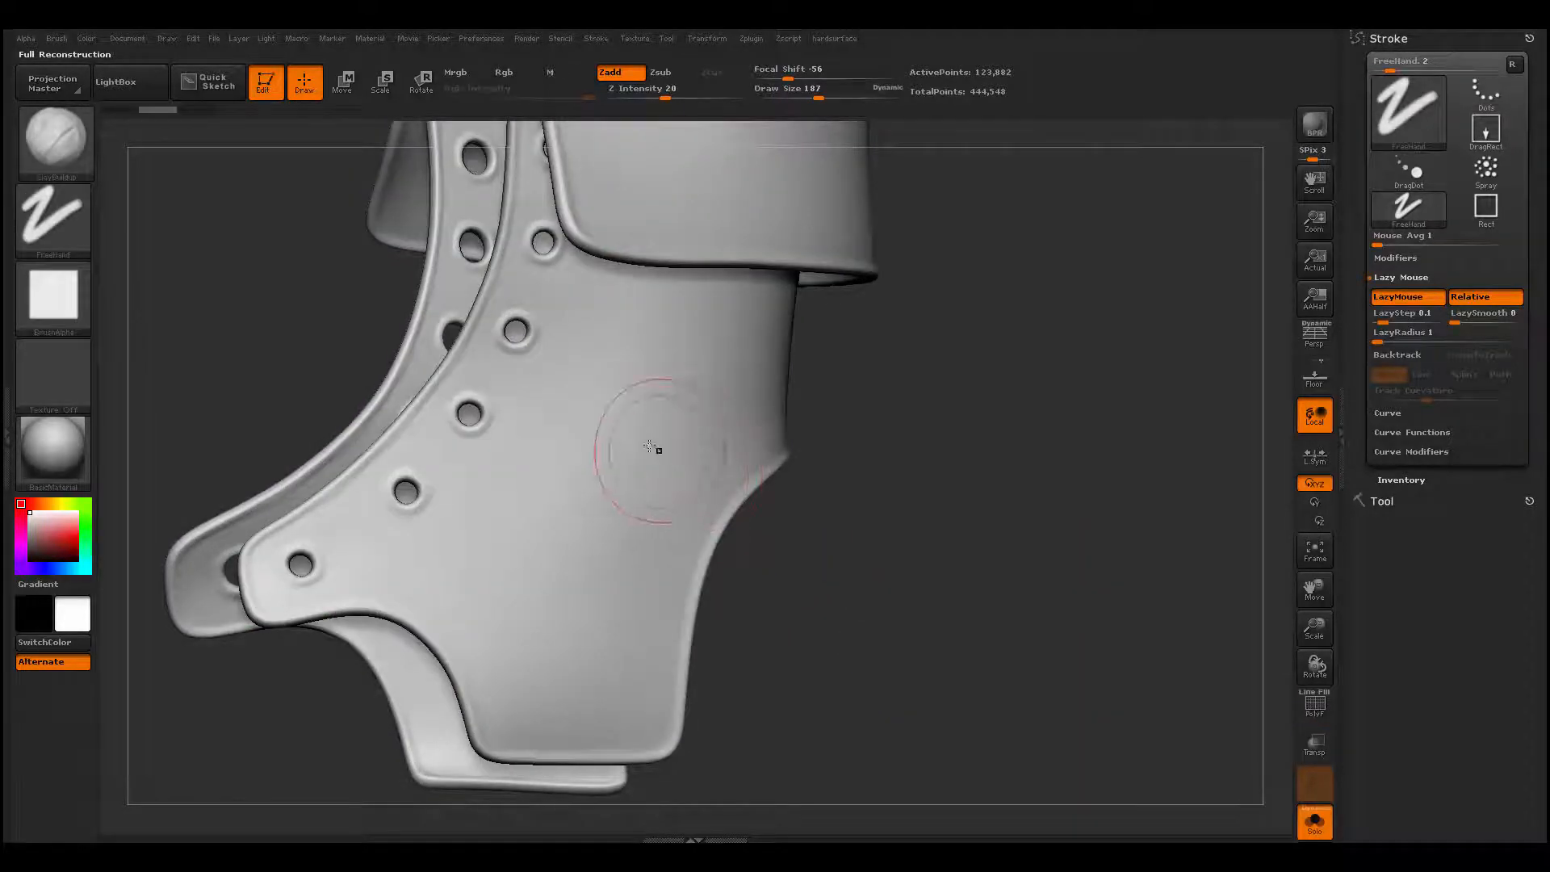
left_click_drag(822, 416, 795, 413)
key("shift+f")
key("shift+f")
key("shift+d")
key("shift+d")
key("shift+d")
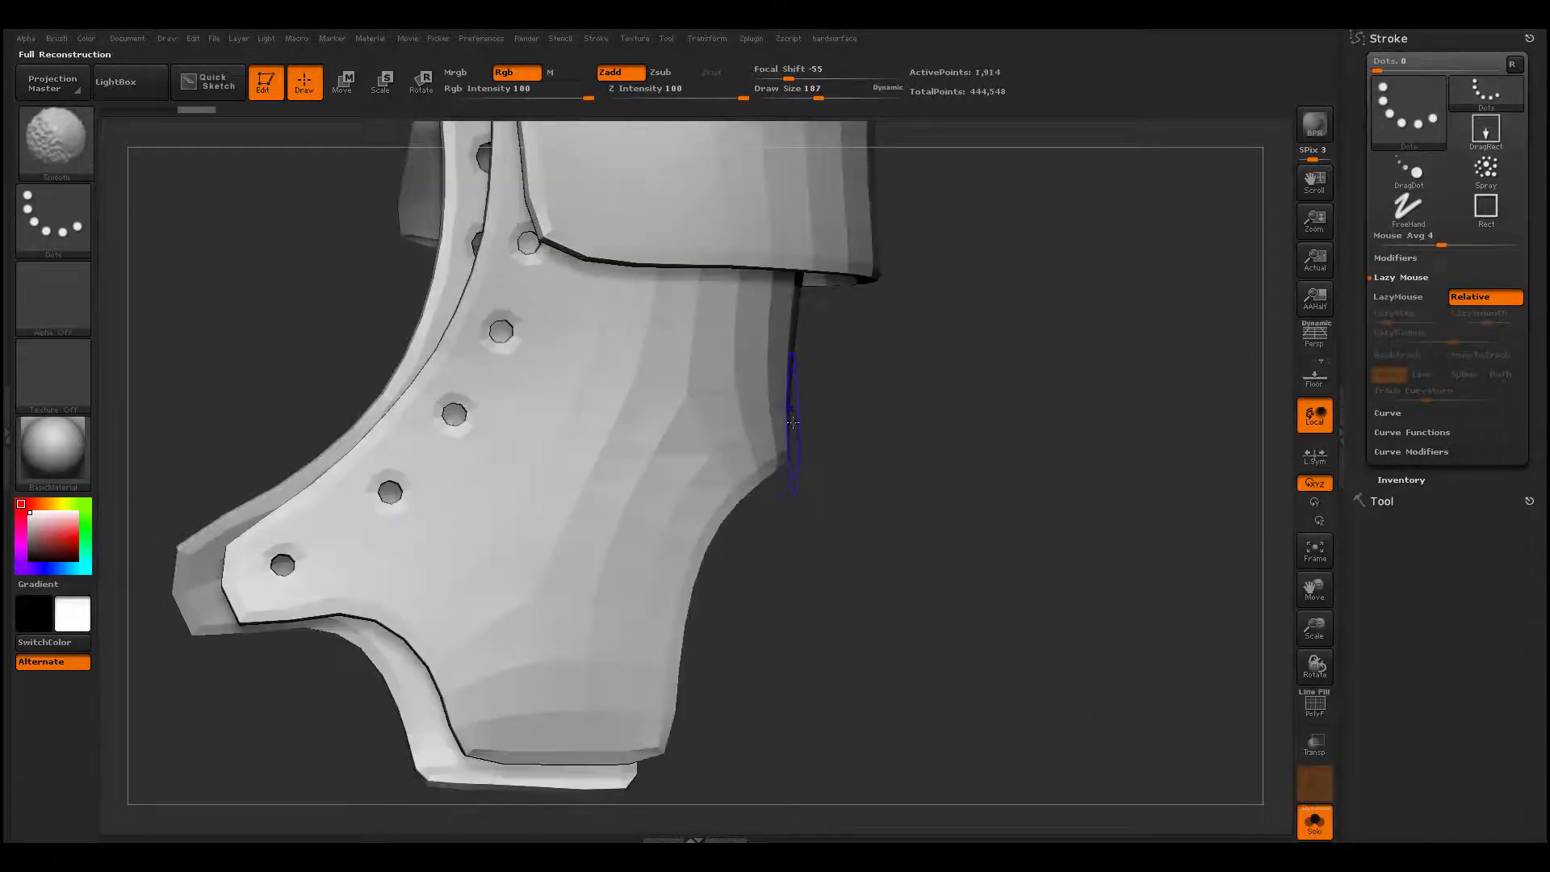
key("d")
key("d")
key("d")
key("shift+f")
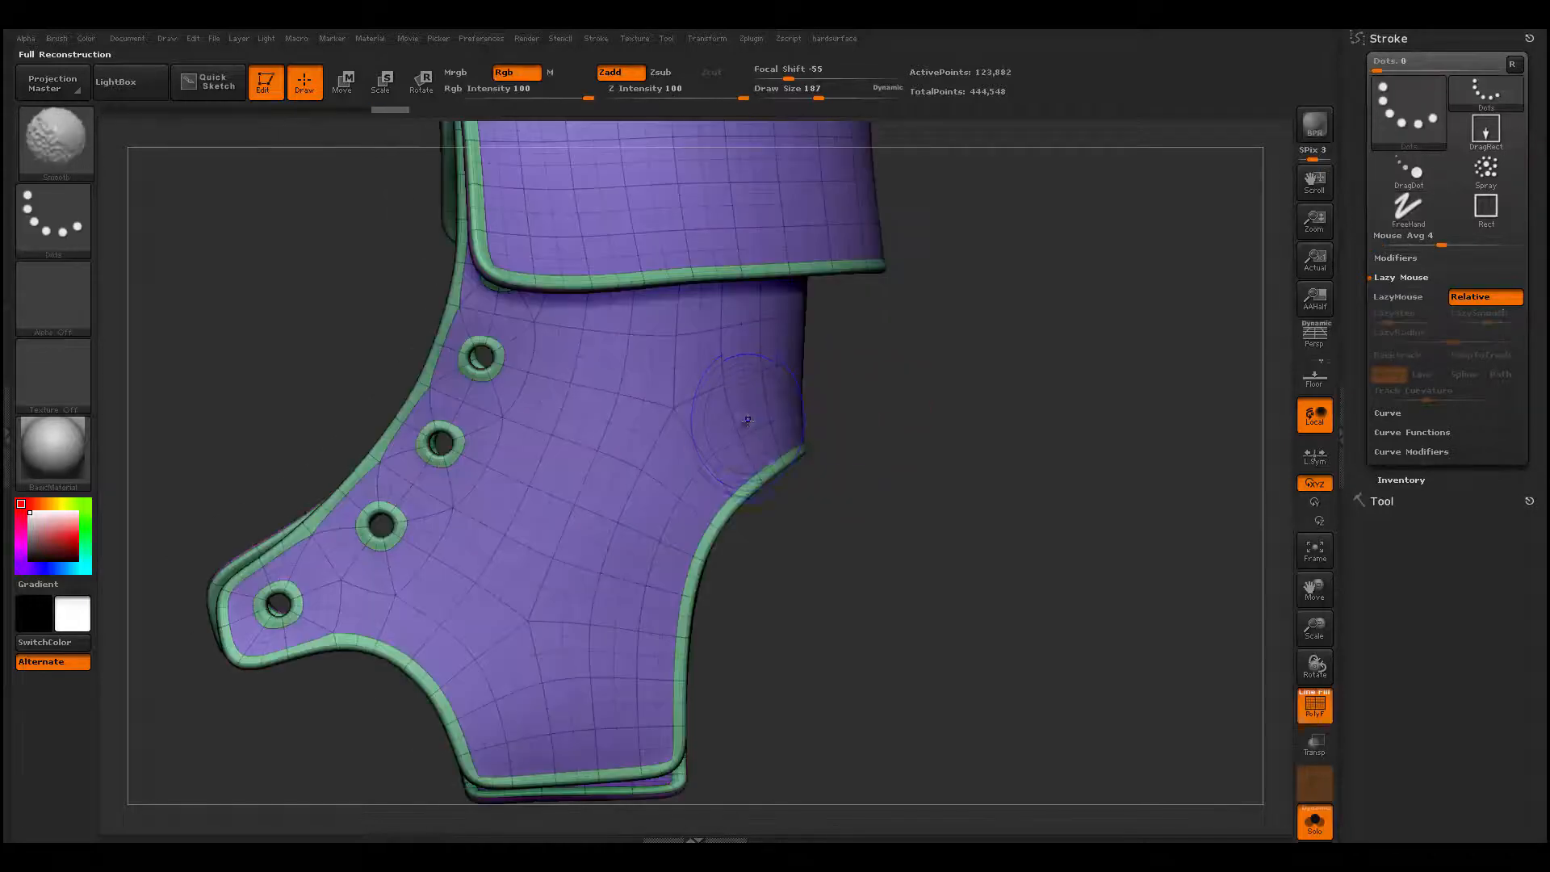
key("shift+f")
- Reduce the draw size to 104 and build up a horizontal clay fold across the back of the ankle below the cuff
key("space")
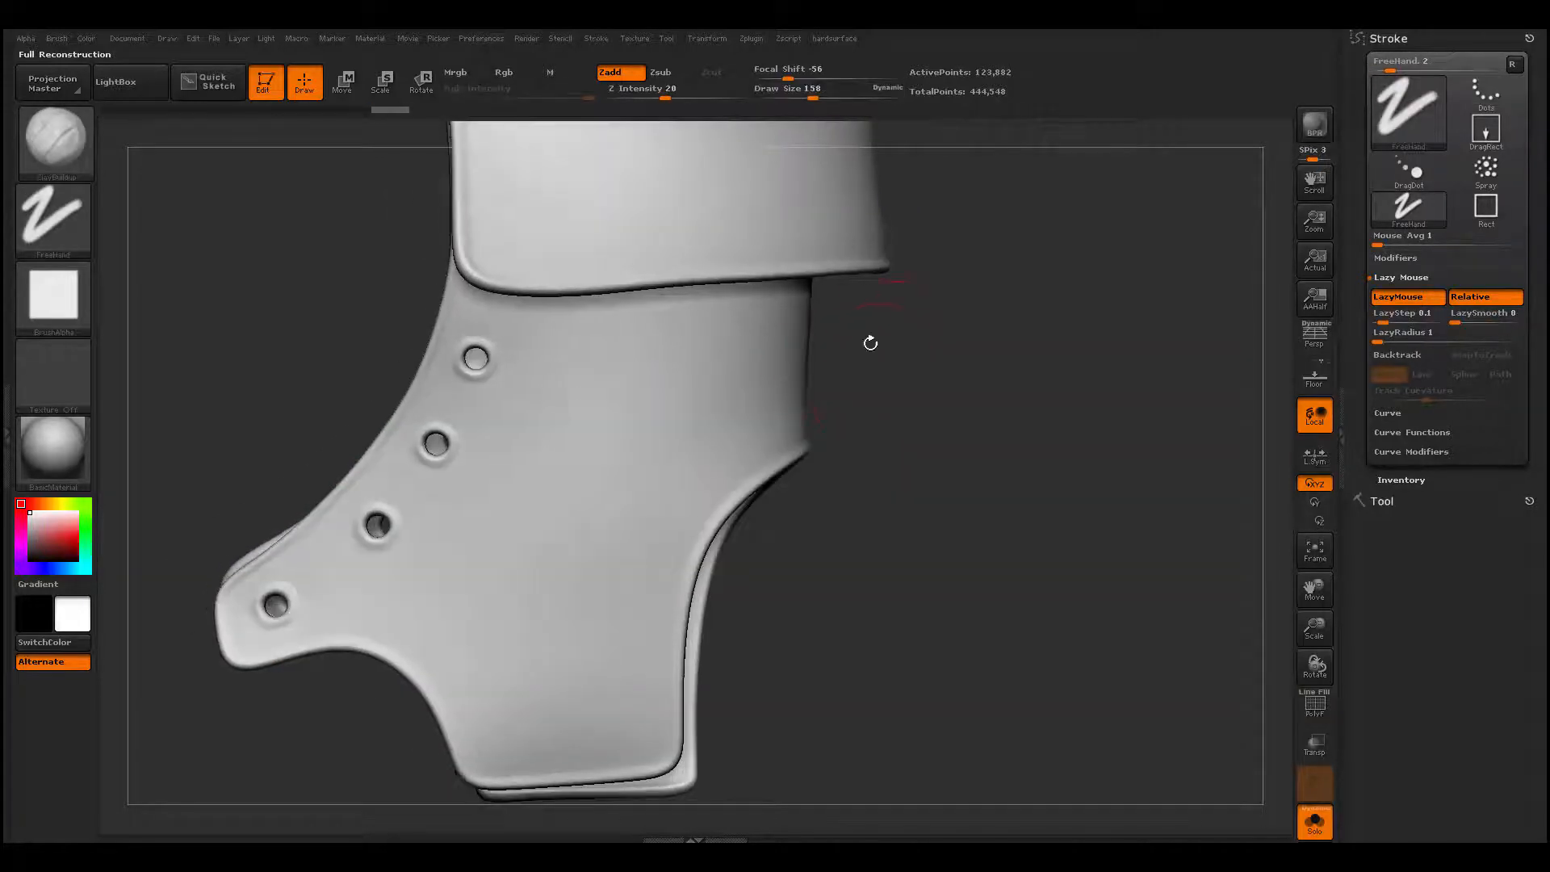
mouse_move(917, 349)
left_mouse_down("alt")
mouse_move(891, 380)
mouse_move(842, 381)
mouse_move(903, 370)
left_mouse_up("alt")
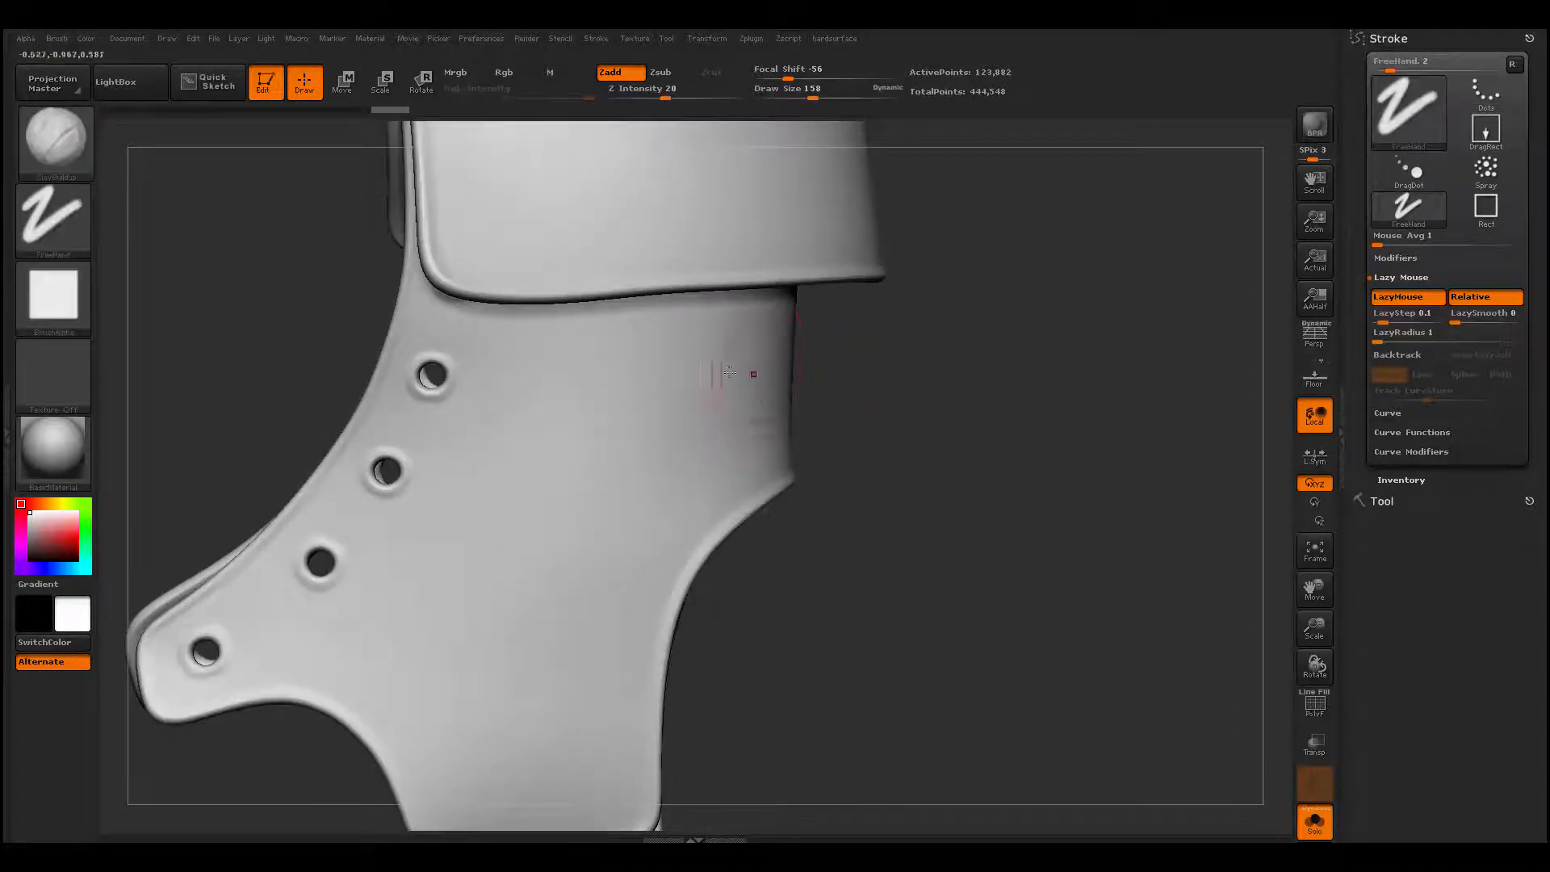
key("space")
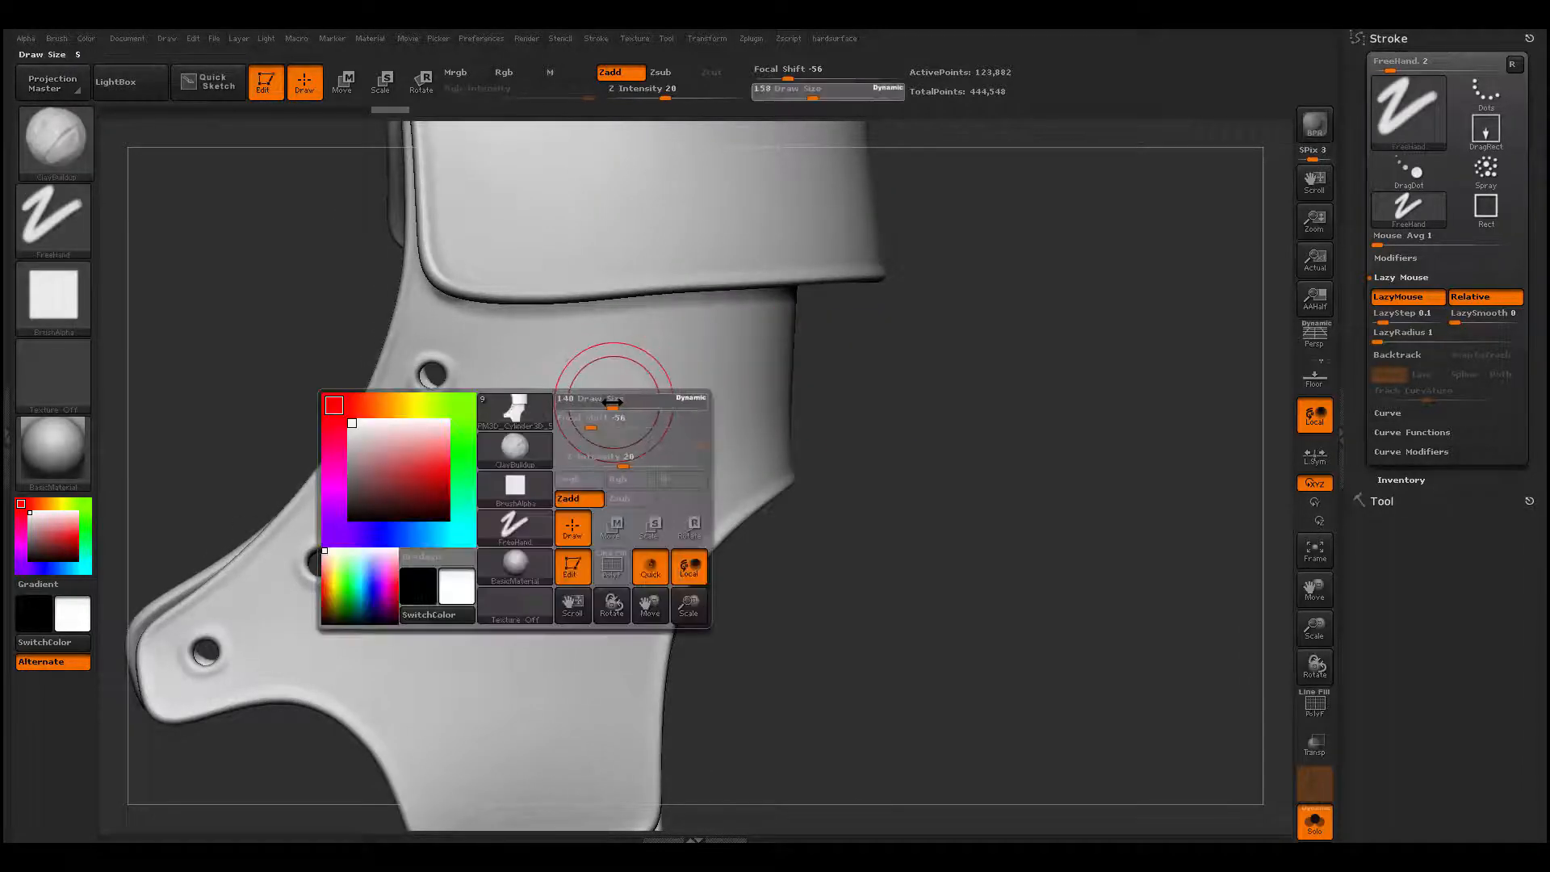
left_click_drag(612, 401, 595, 401)
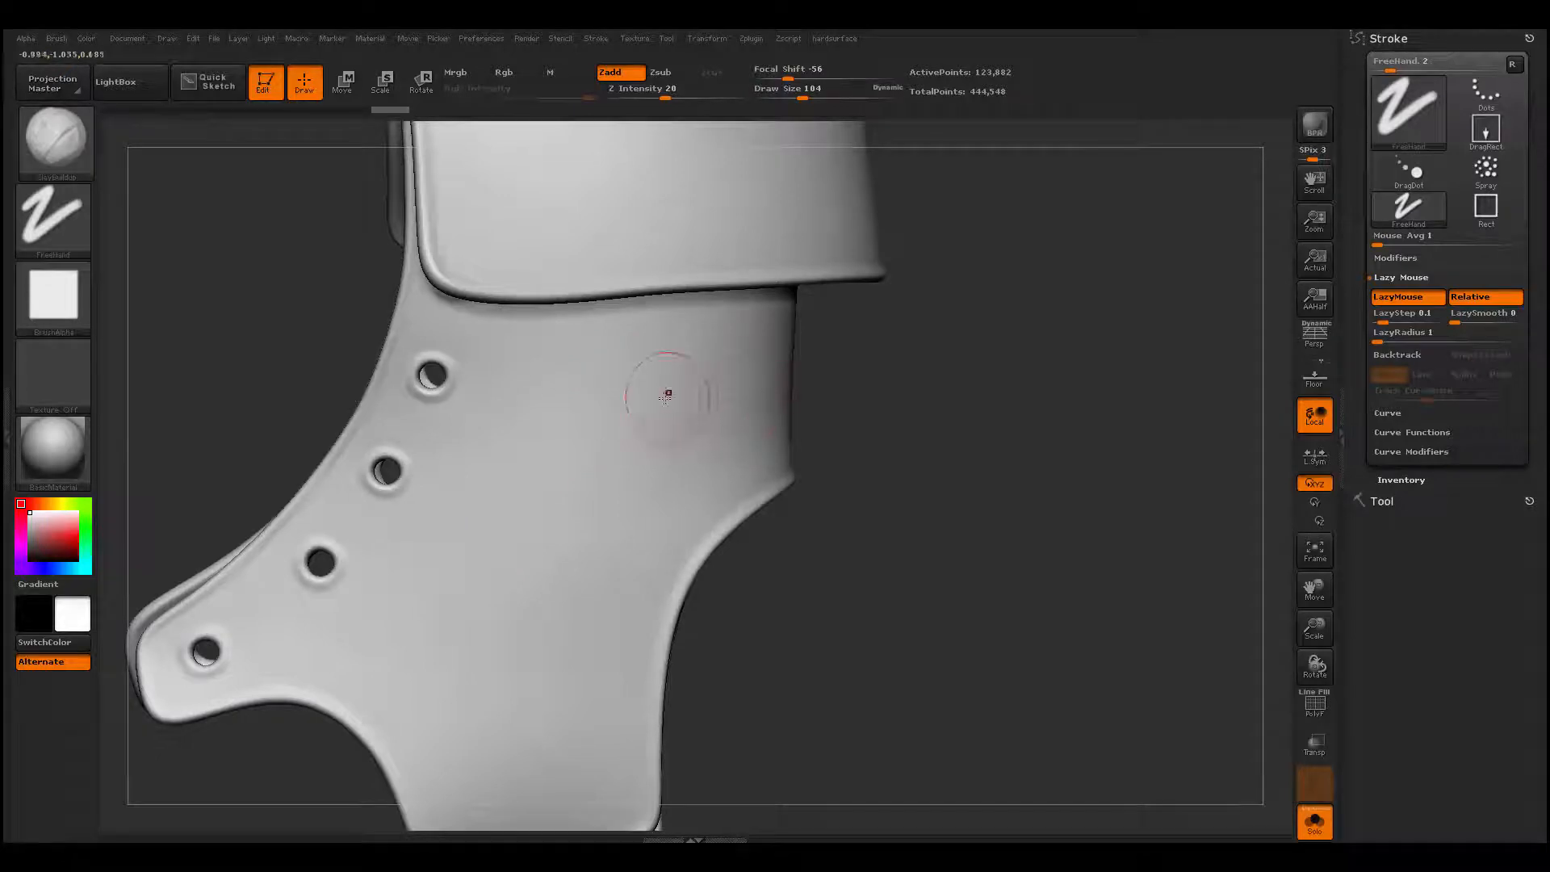
mouse_move(701, 386)
left_mouse_down()
mouse_move(609, 390)
mouse_move(754, 376)
mouse_move(724, 384)
left_mouse_up()
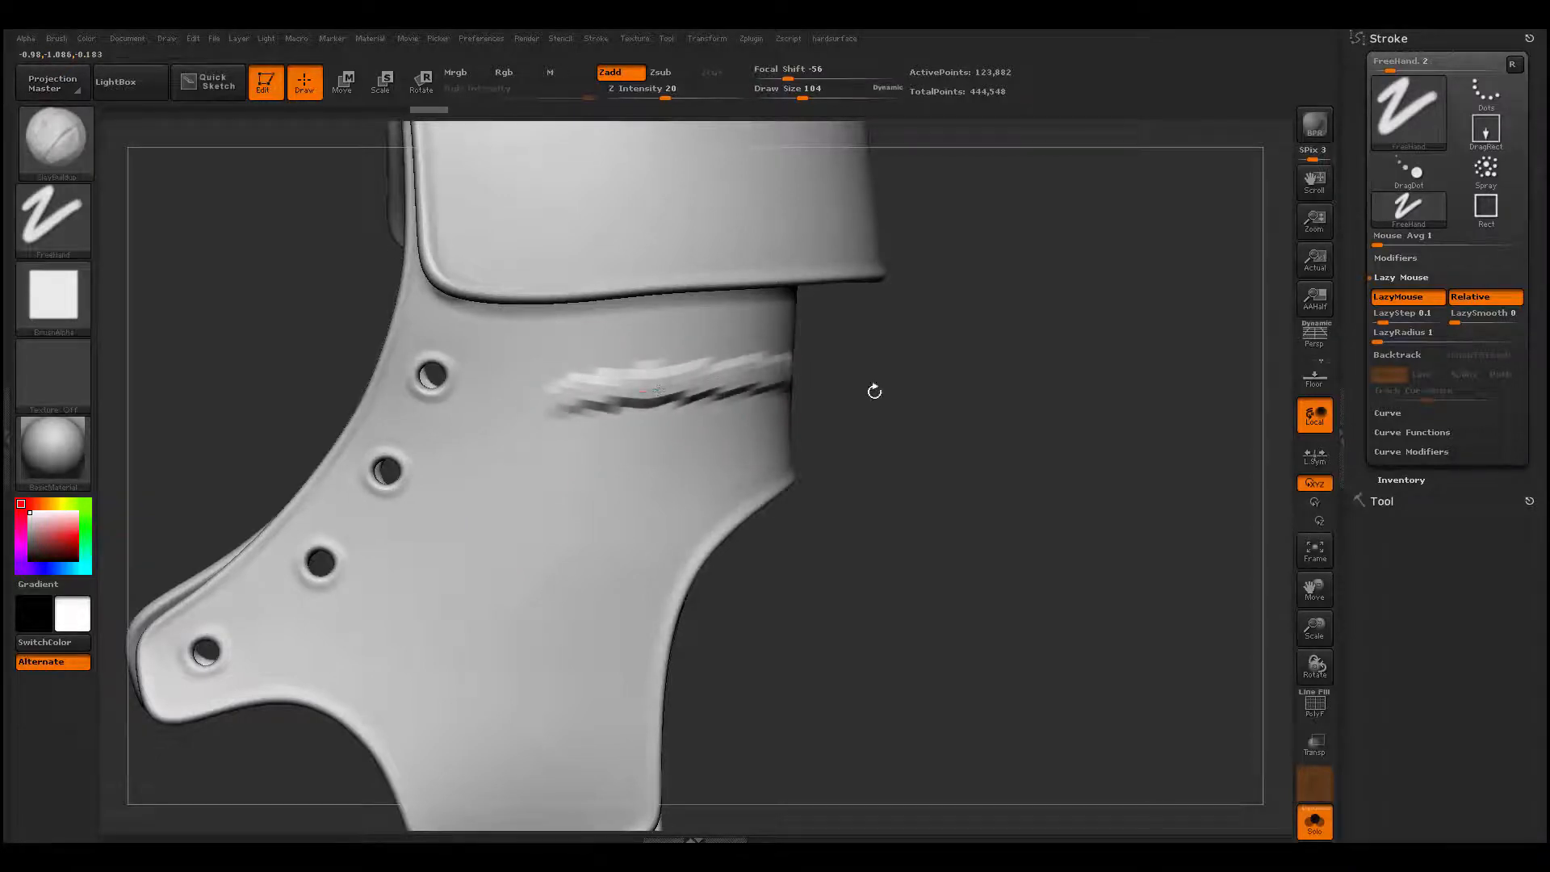
mouse_move(874, 391)
left_mouse_down()
mouse_move(650, 395)
mouse_move(799, 381)
mouse_move(696, 384)
left_mouse_up()
left_click_drag(859, 406, 871, 412)
mouse_move(1195, 421)
left_mouse_down()
mouse_move(827, 453)
mouse_move(686, 408)
left_mouse_up()
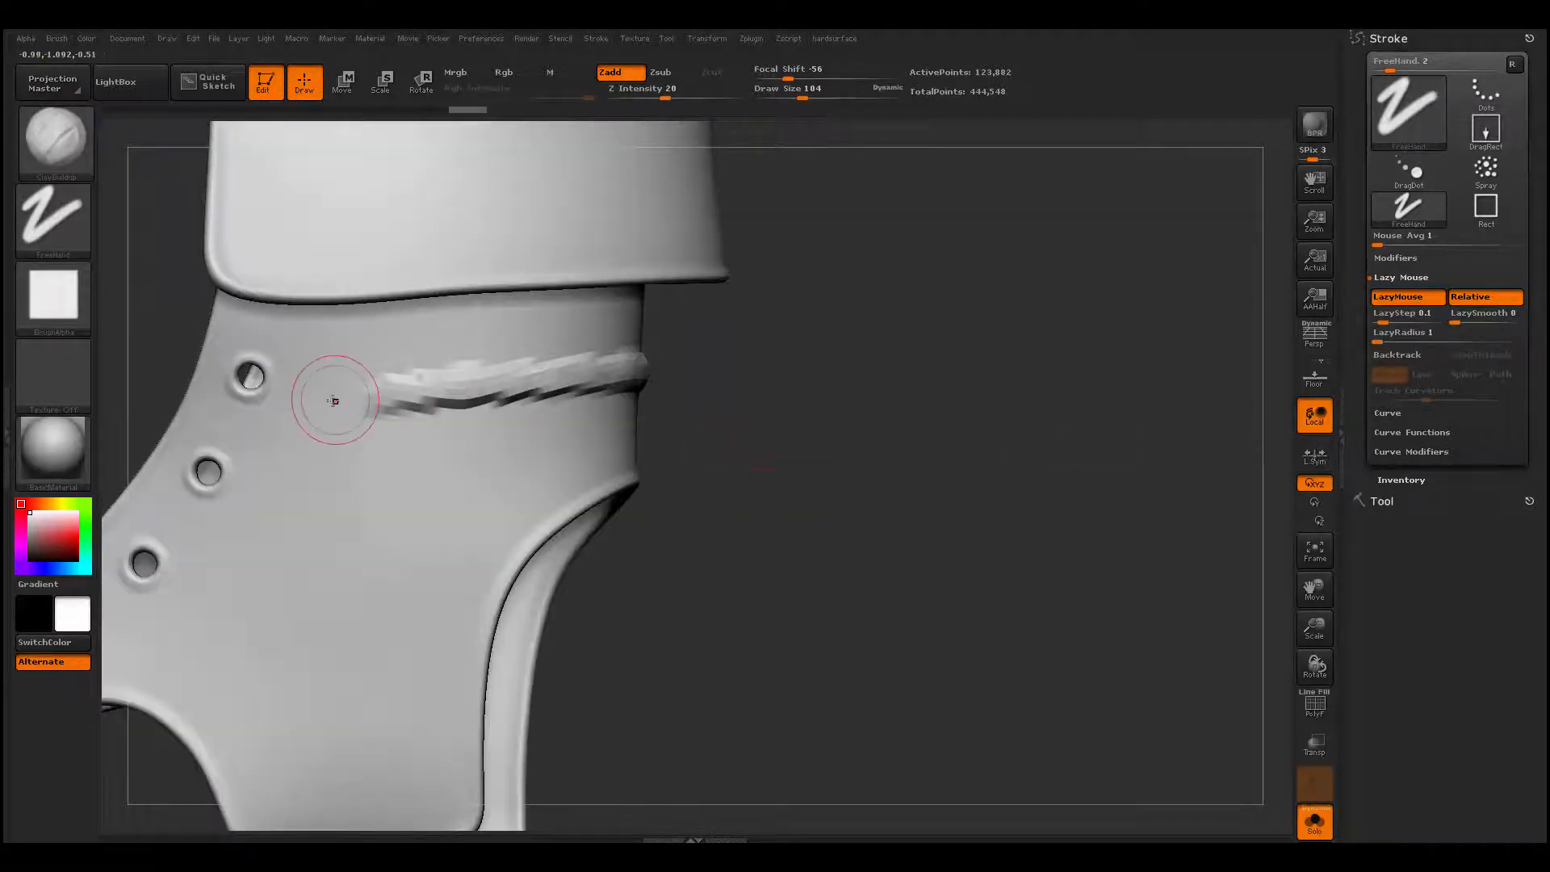
- Thicken and widen the ankle fold with more ClayBuildup strokes, blending it toward the lace holes
mouse_move(410, 389)
left_mouse_down()
mouse_move(572, 391)
mouse_move(623, 367)
left_mouse_up()
mouse_move(361, 368)
left_mouse_down()
mouse_move(625, 356)
mouse_move(610, 356)
left_mouse_up()
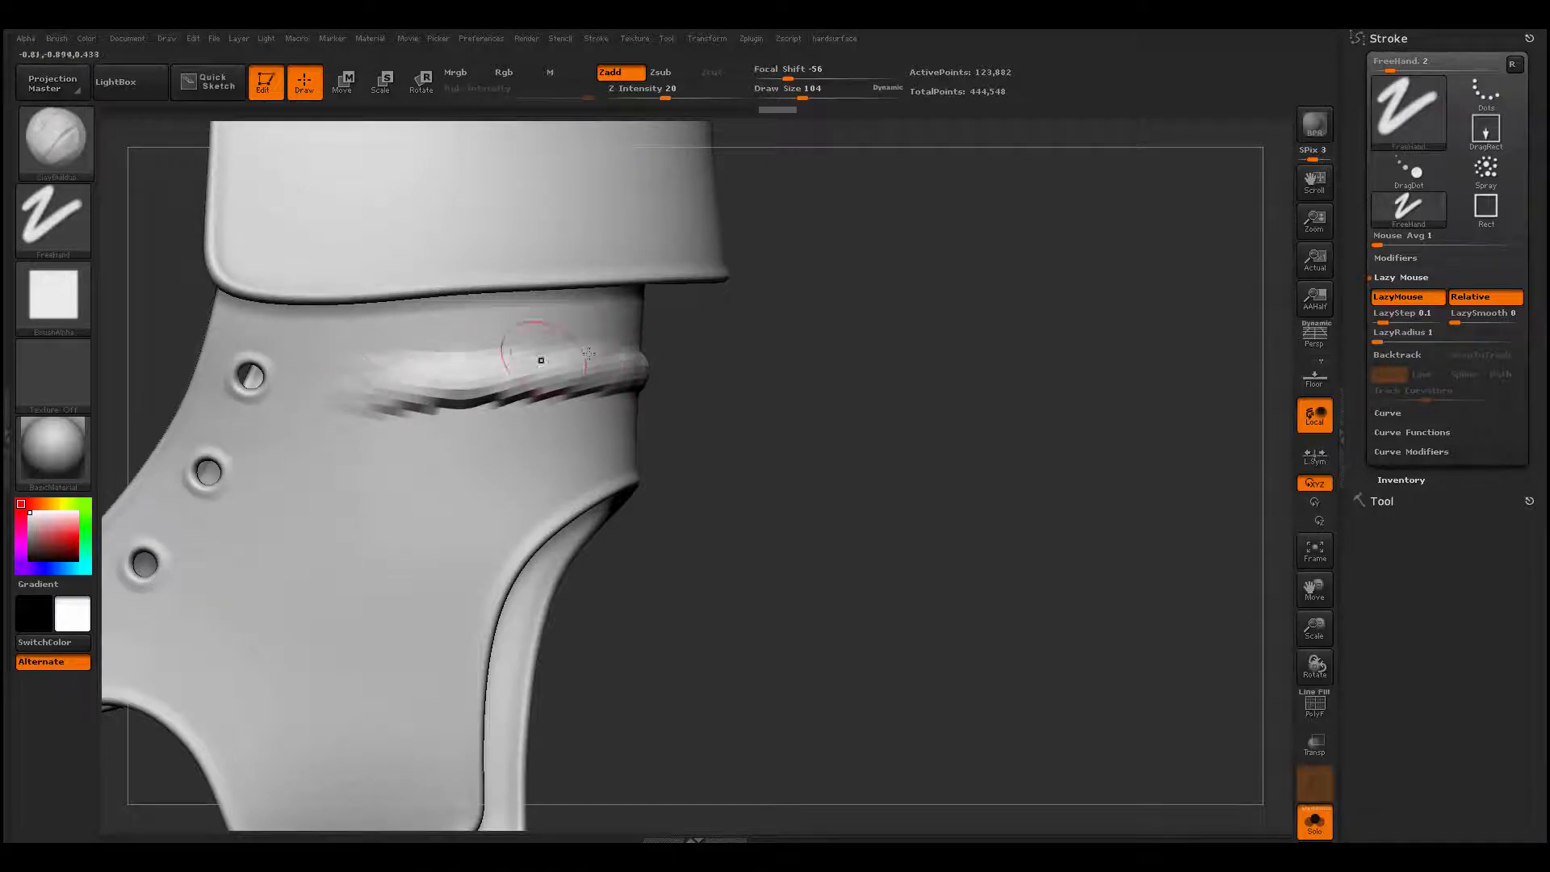
left_click_drag(743, 369, 790, 371)
mouse_move(449, 373)
left_mouse_down("shift")
mouse_move(557, 396)
mouse_move(395, 390)
left_mouse_up("shift")
left_click_drag(912, 387, 694, 385)
- Smooth the clay fold around the back and far side of the ankle
left_click_drag(509, 363, 614, 381, "shift")
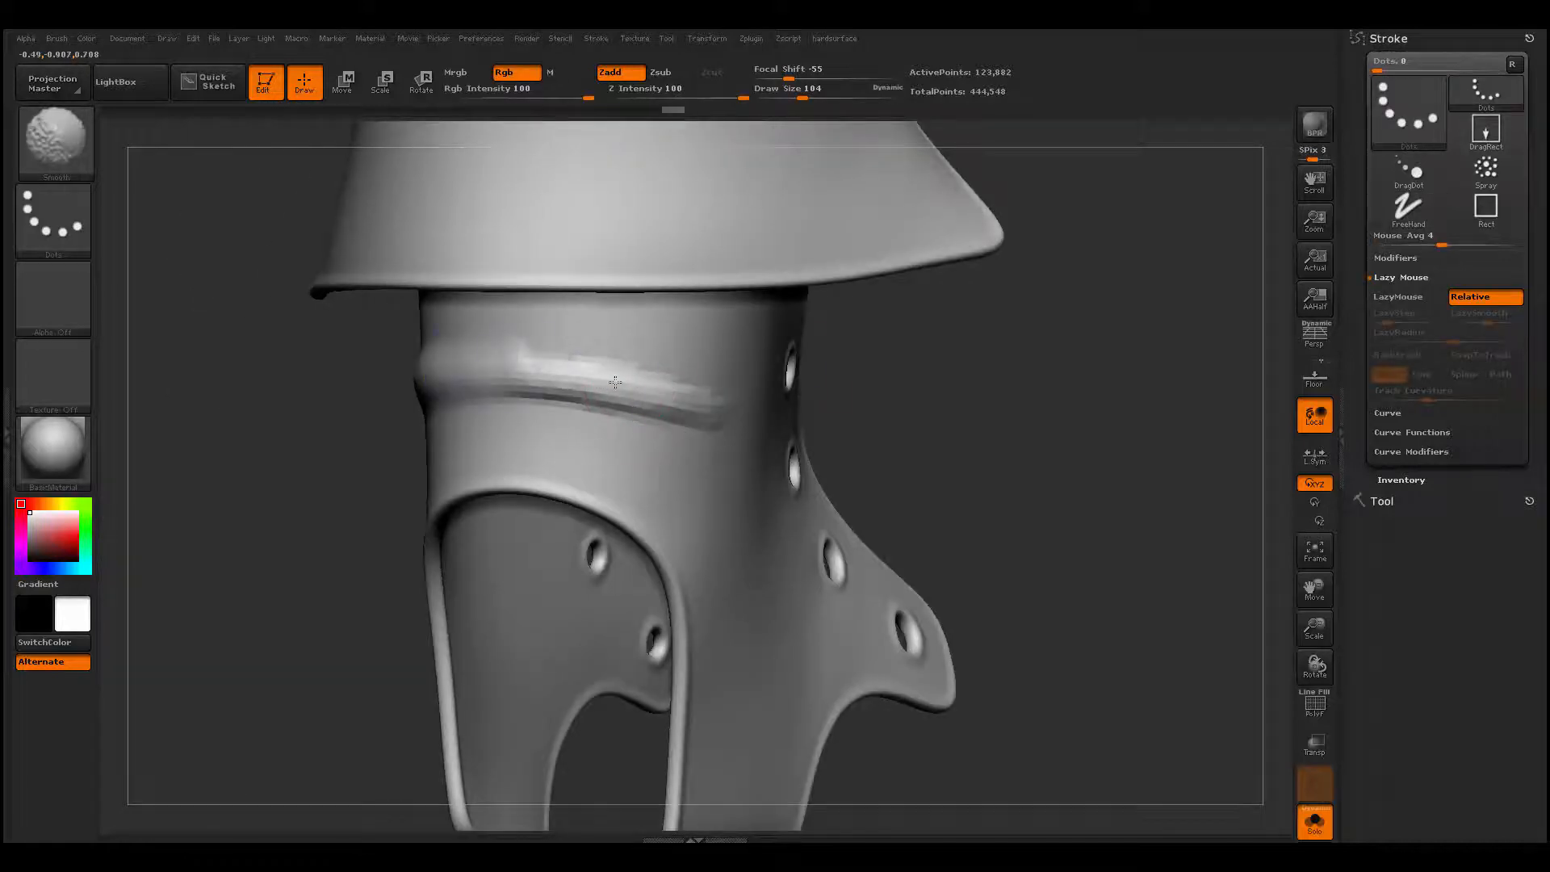
left_click_drag(500, 350, 654, 387, "shift")
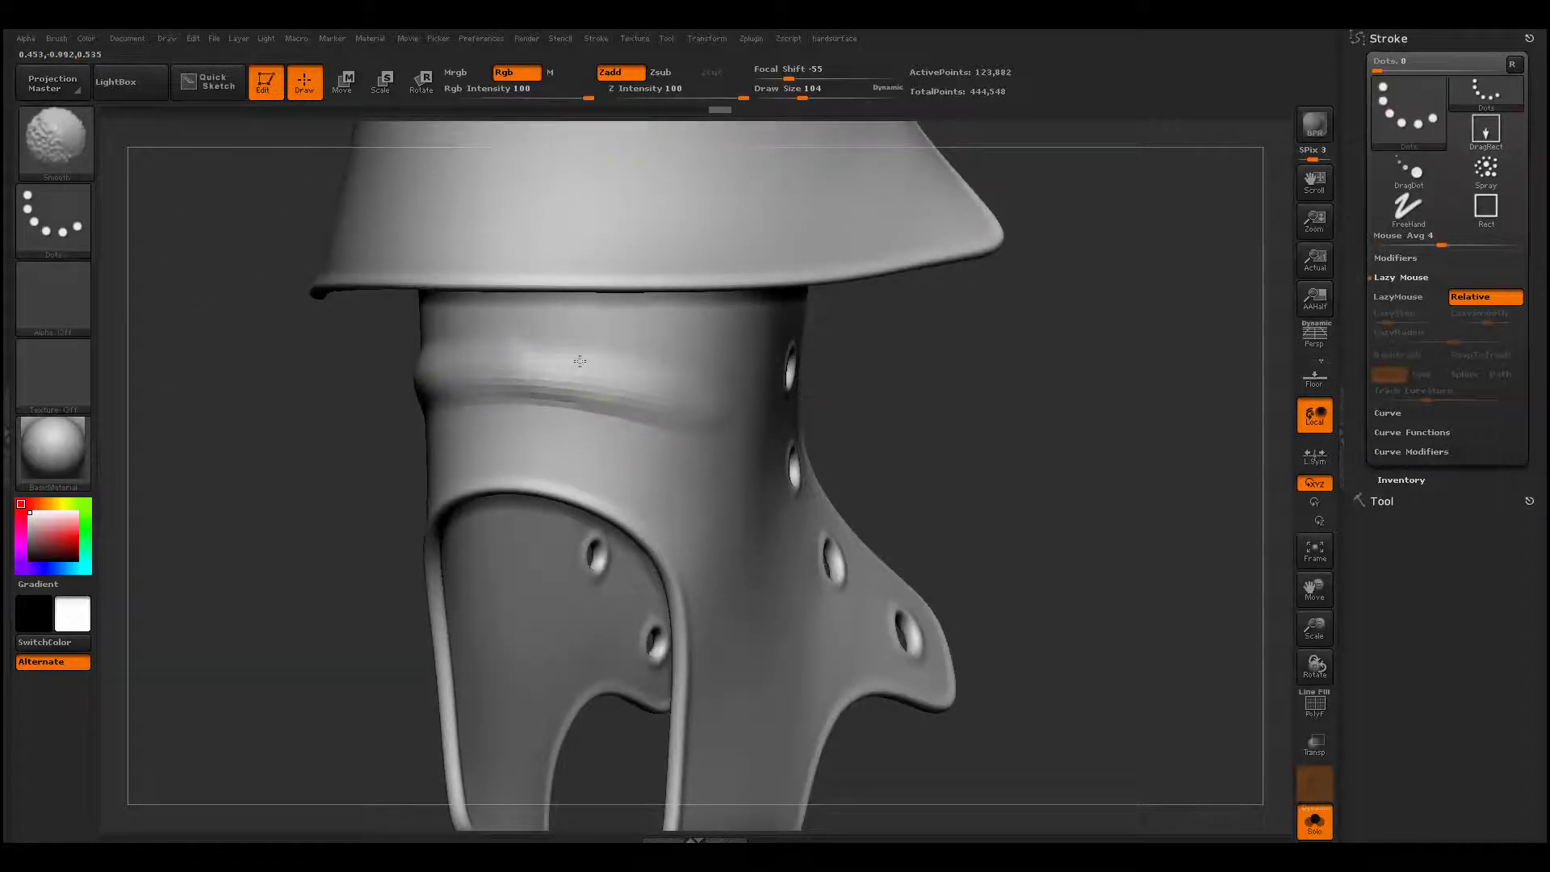
left_click_drag(989, 420, 1186, 430)
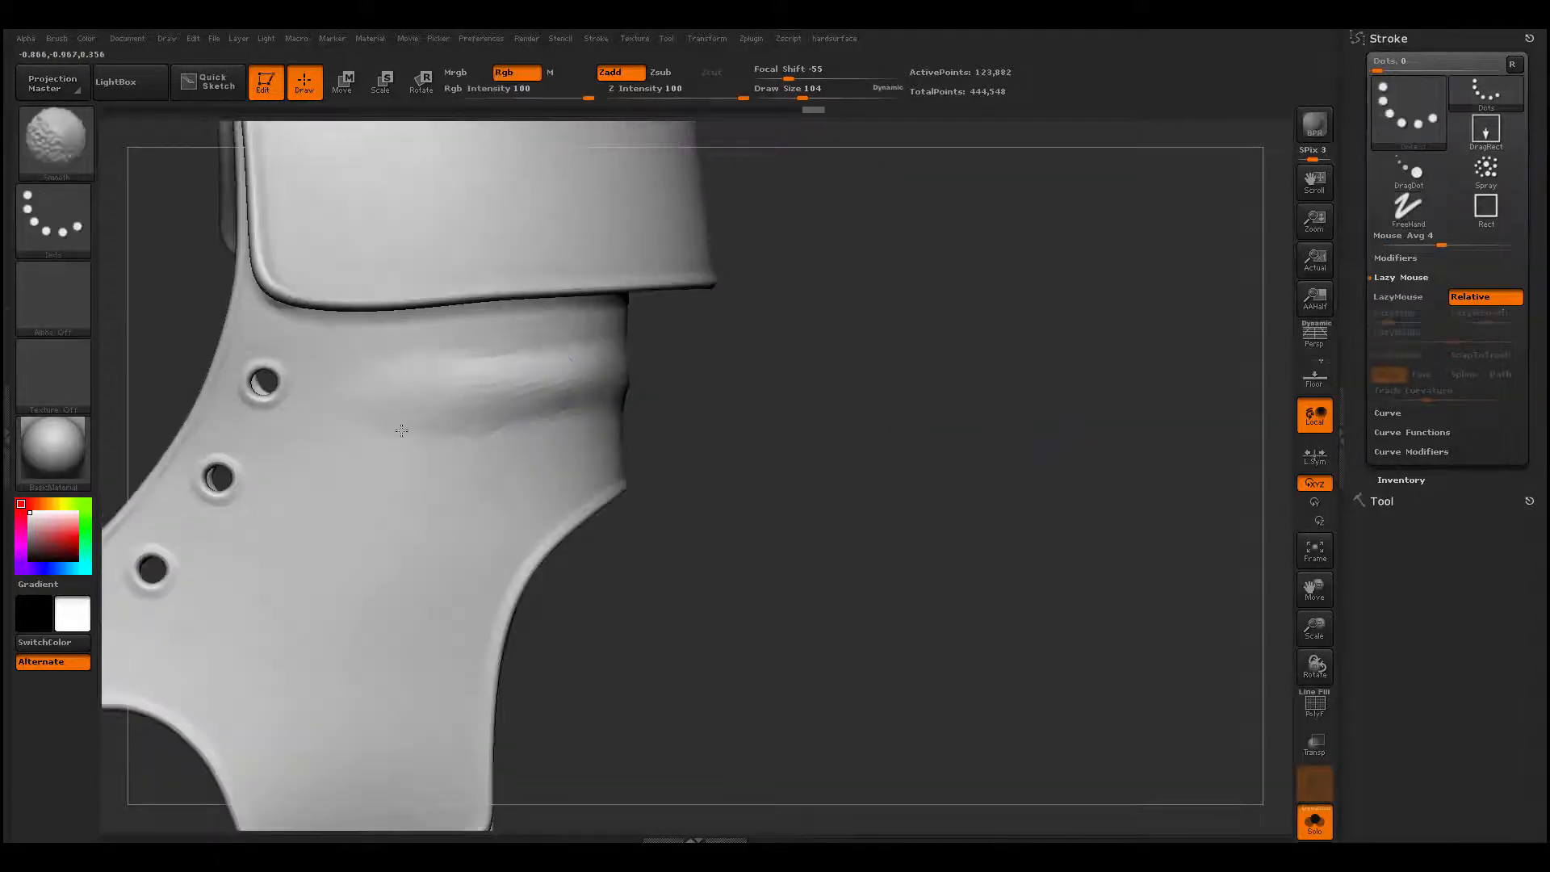
- Subdivide the boot upper once more and switch to the Dam_Standard brush with a draw size of 145
key("ctrl")
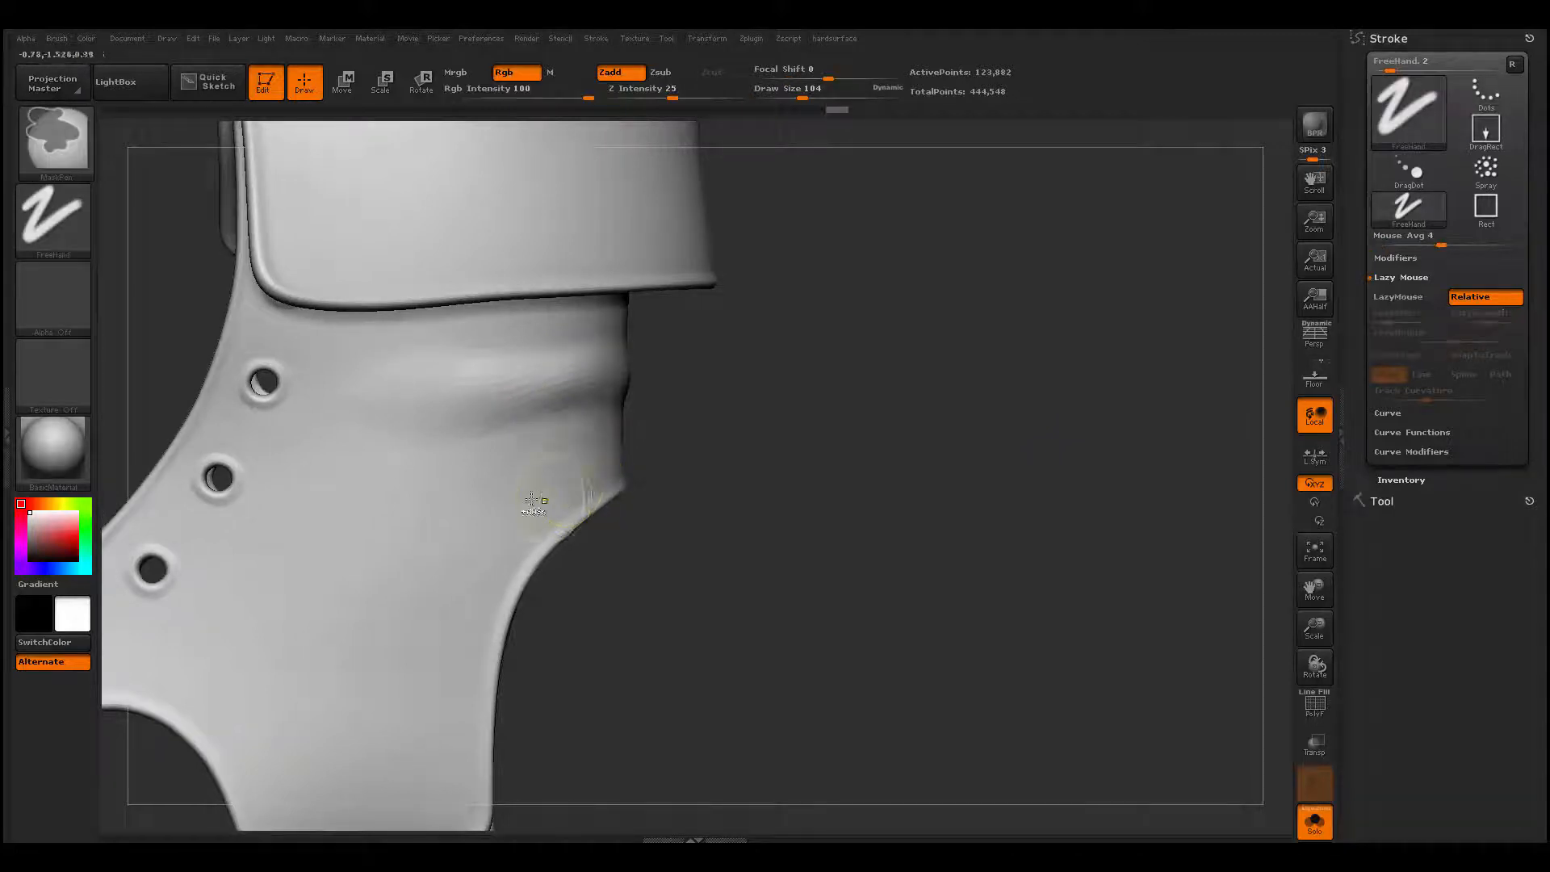
key("ctrl+d")
key("space")
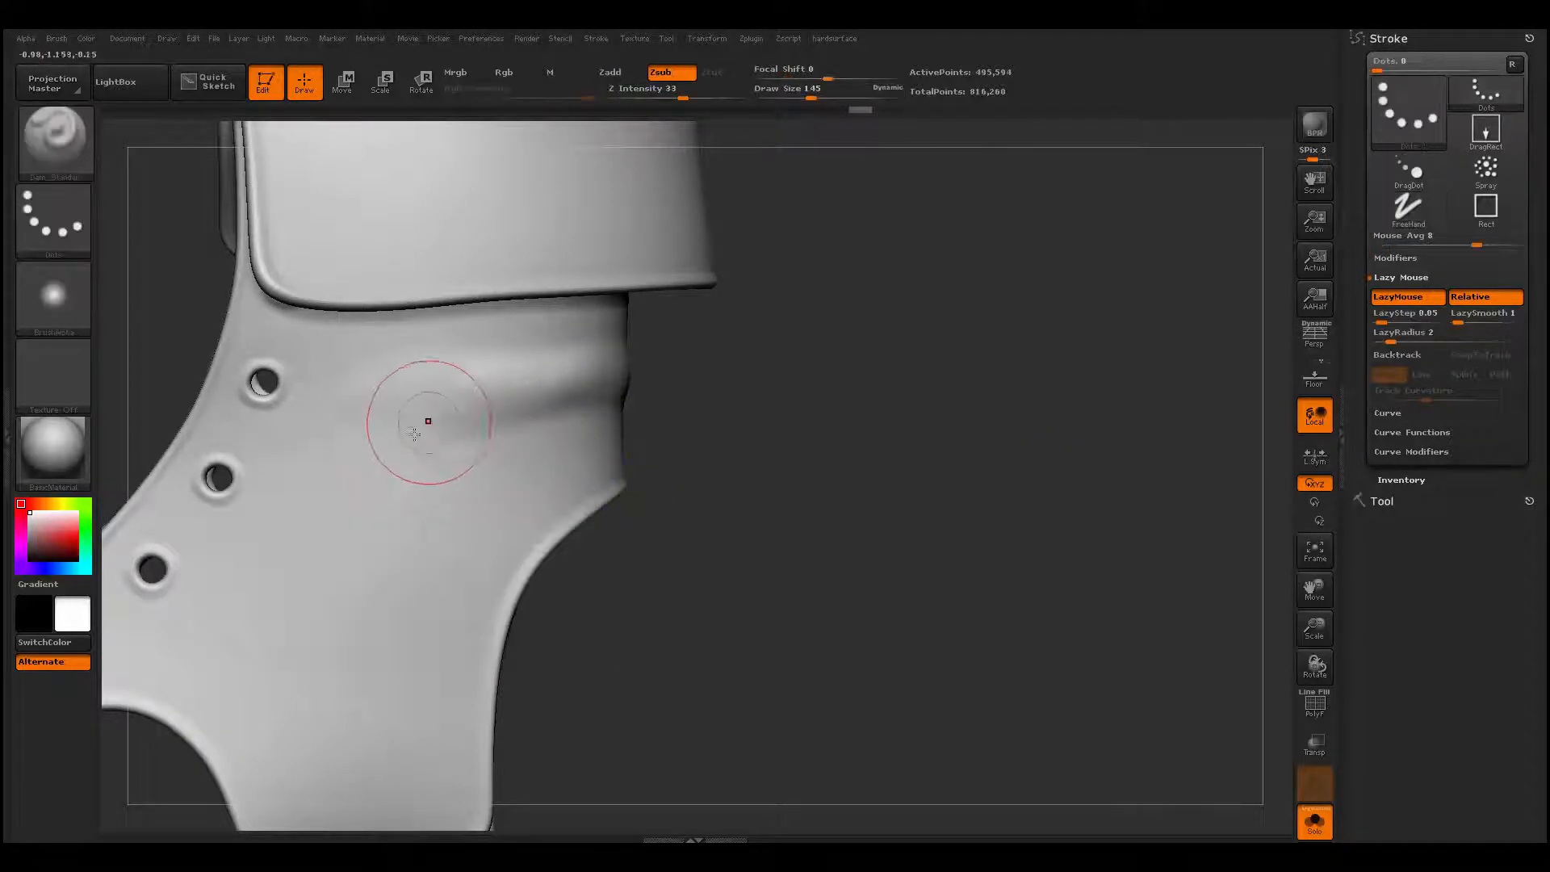
left_click_drag(389, 427, 636, 397)
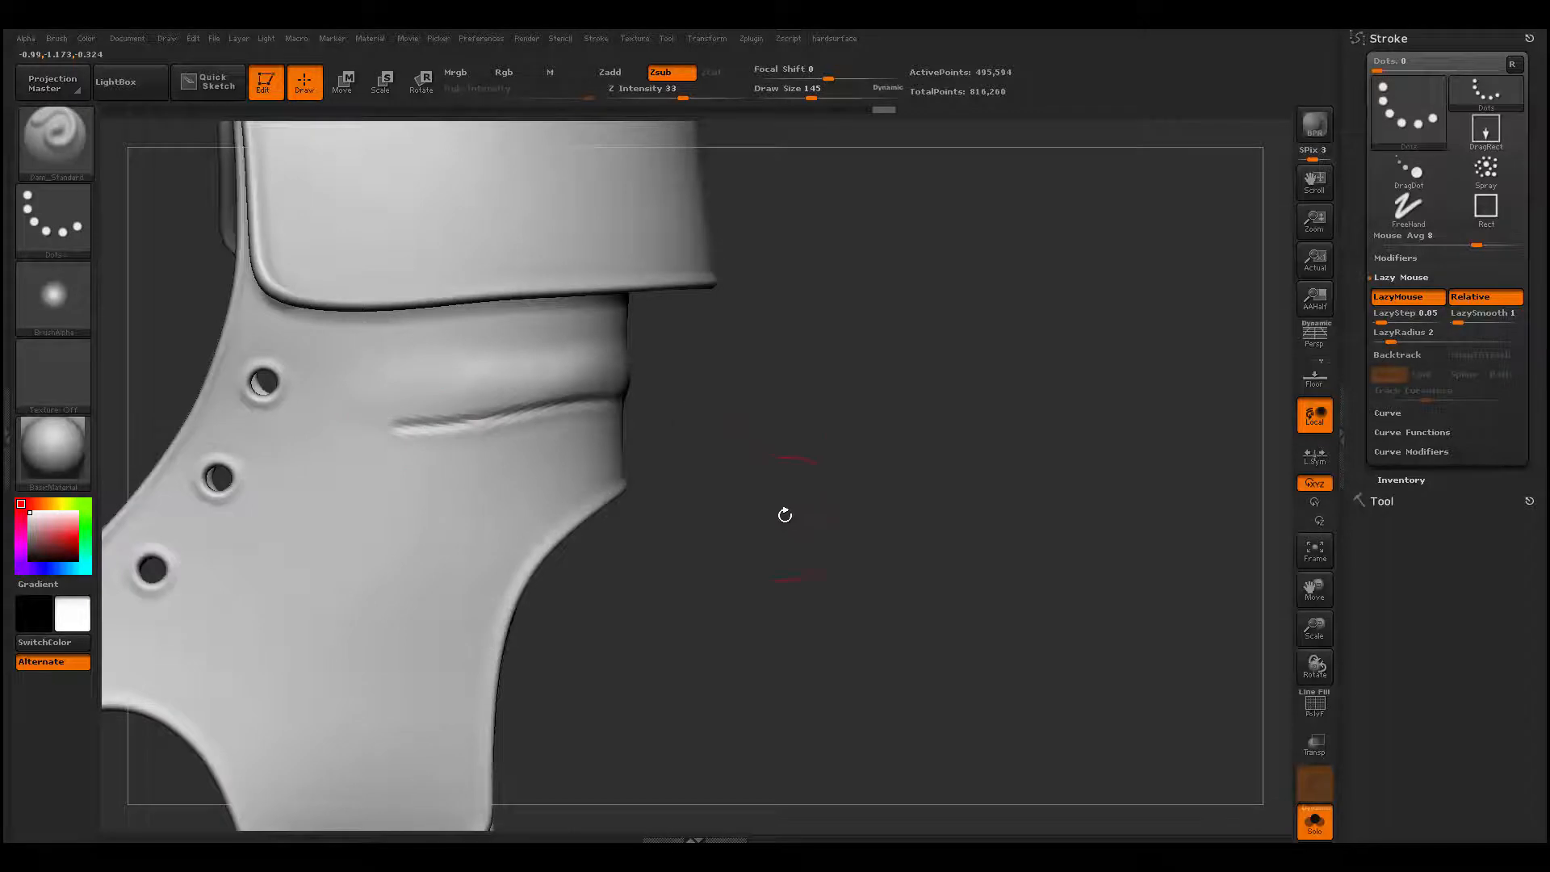
left_click_drag(748, 478, 646, 477)
key("ctrl+z")
- Set LazyRadius to 47 and carve a long crease along the underside of the ankle fold to the back edge
left_click_drag(773, 372, 855, 302)
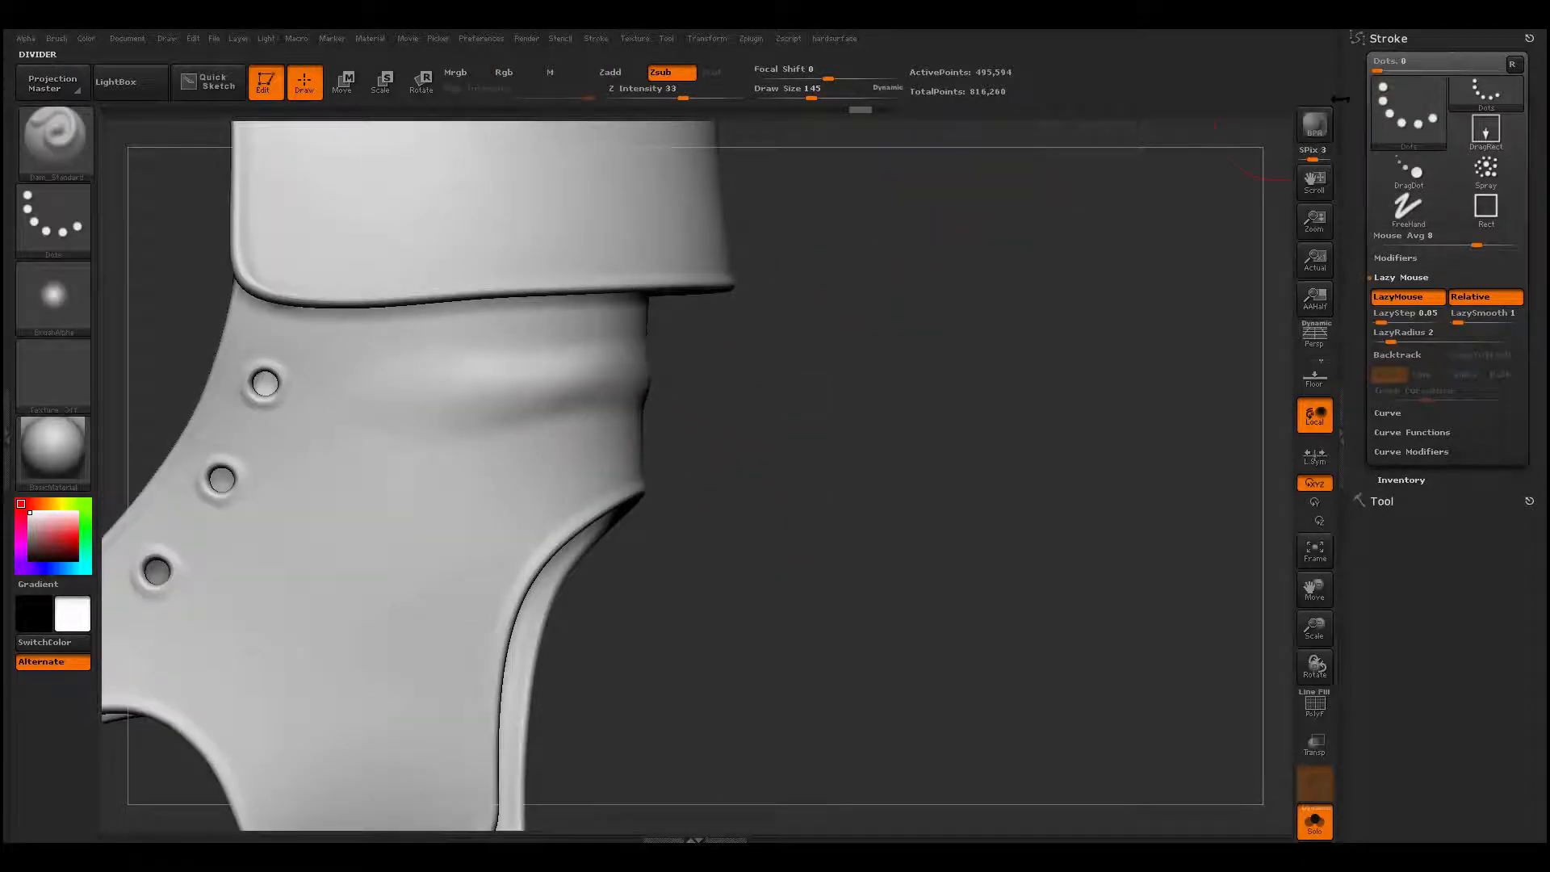
scroll(1385, 258, "down", 2)
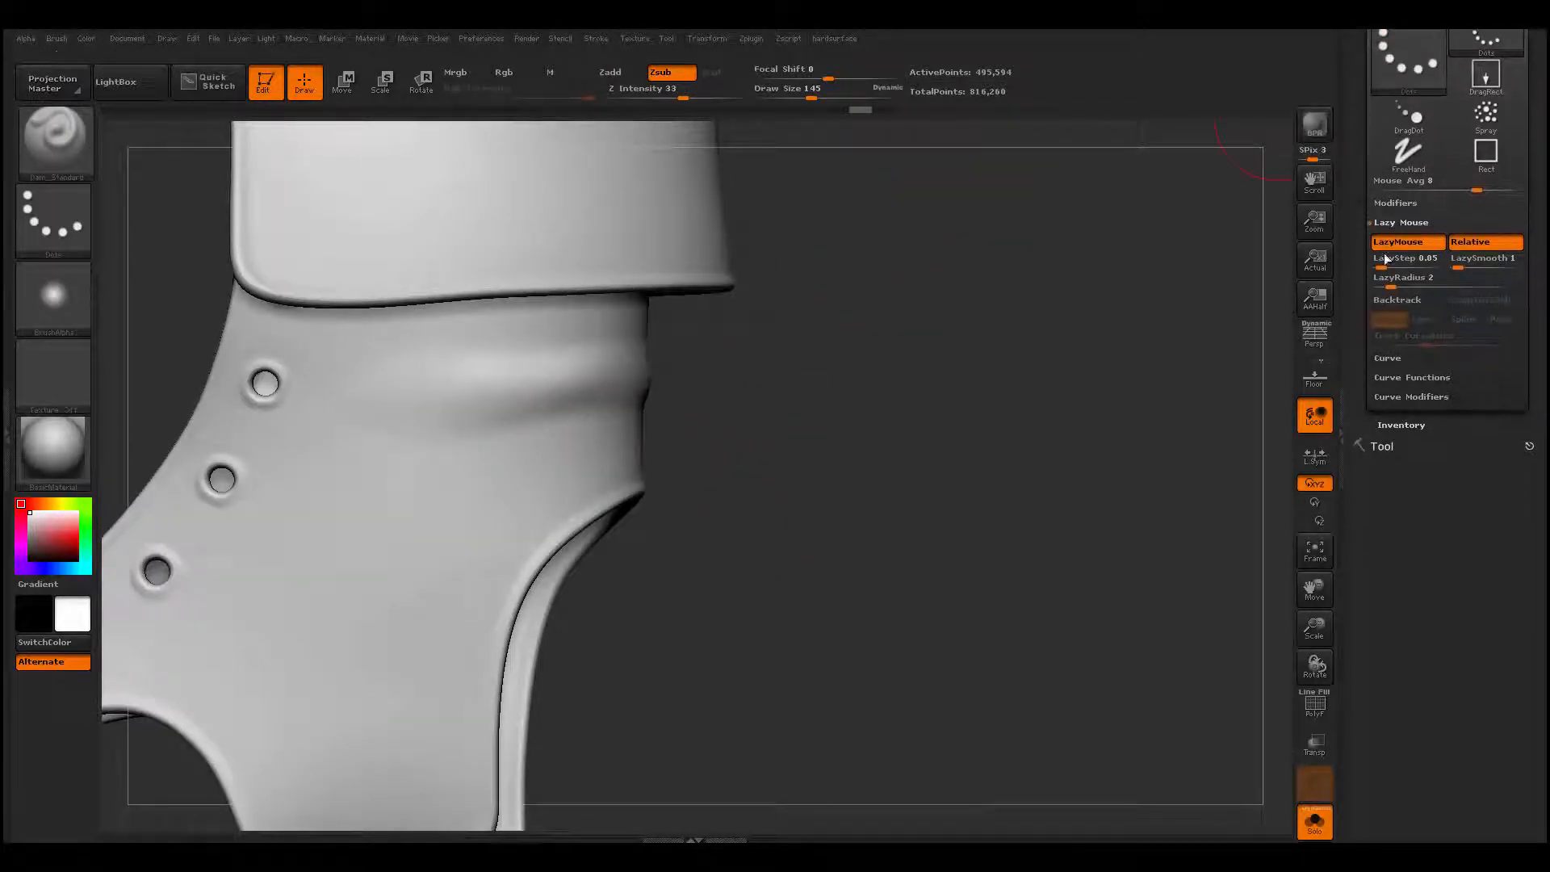
left_click_drag(1390, 284, 1472, 286)
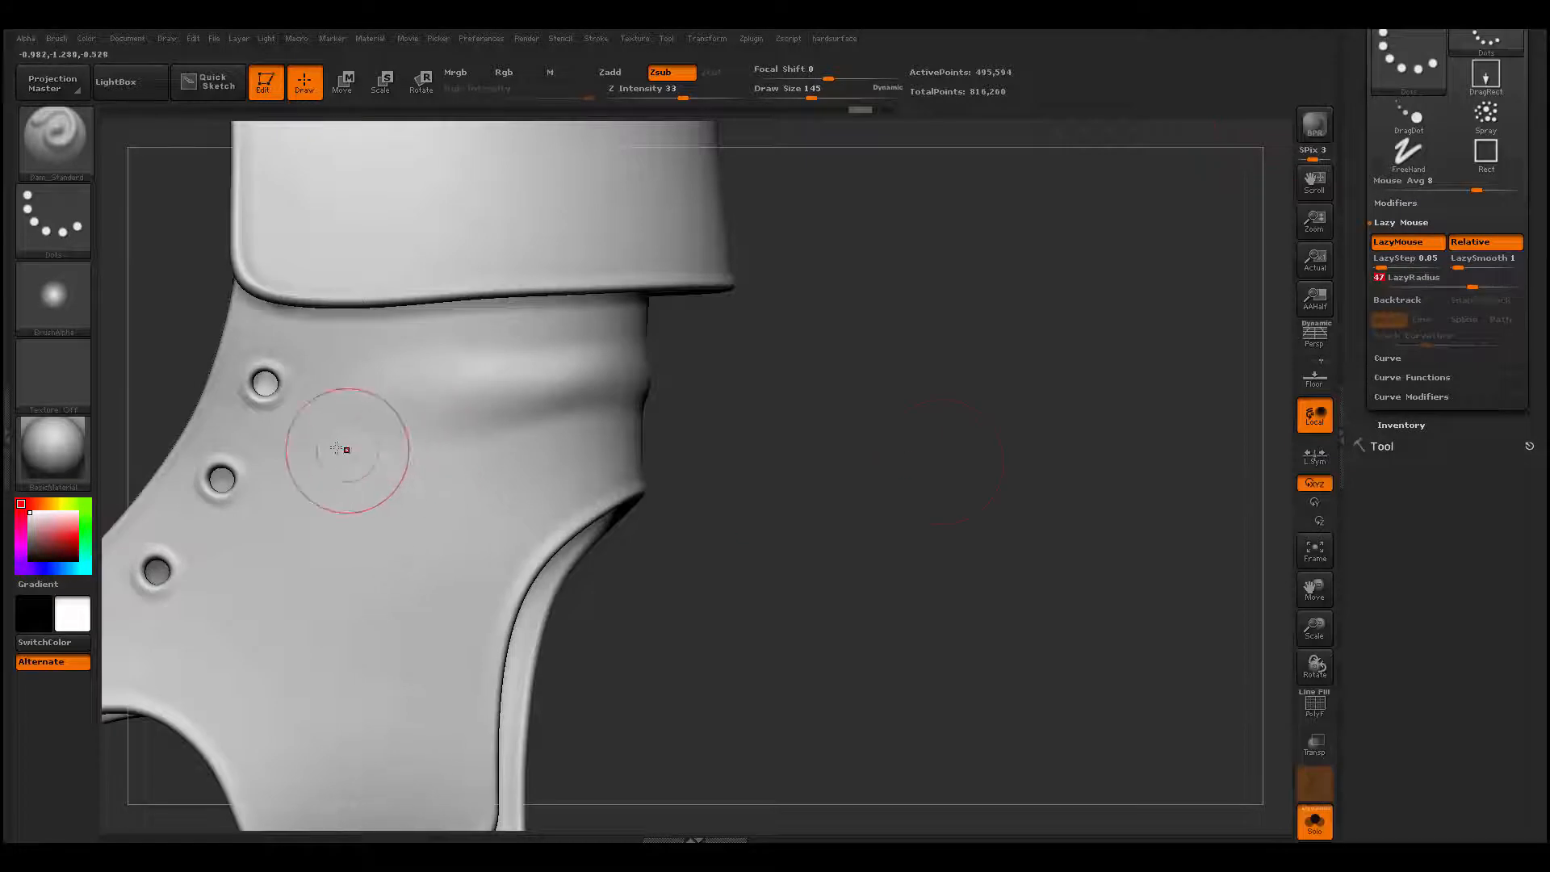
mouse_move(346, 443)
left_mouse_down()
mouse_move(569, 400)
mouse_move(702, 412)
left_mouse_up()
left_click_drag(761, 453, 730, 451)
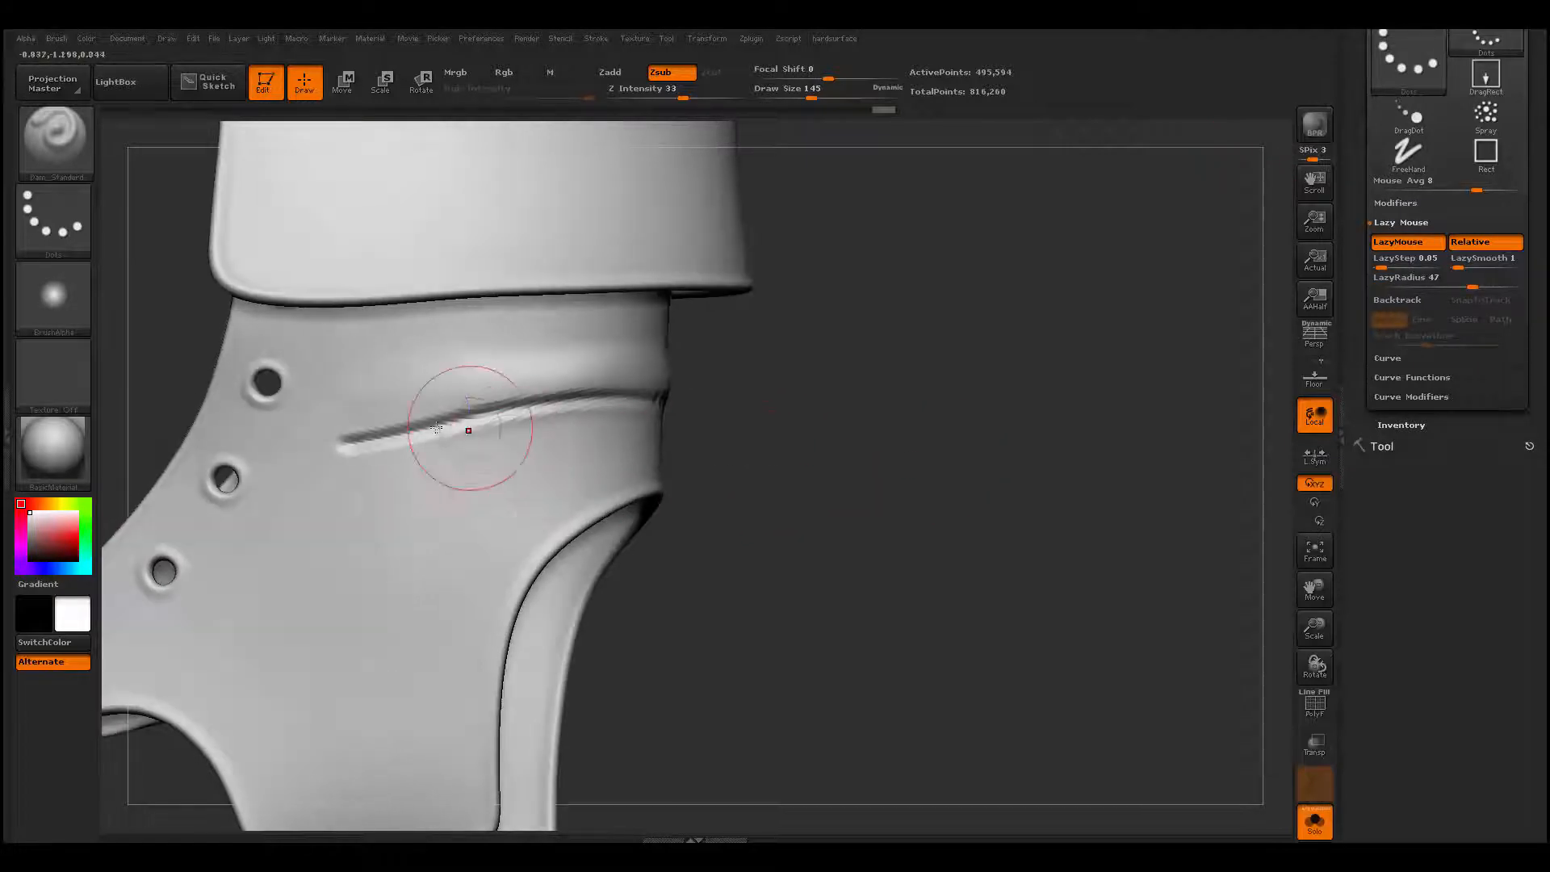
- Go over the carved crease below the ankle fold and smooth it into the leather
left_click_drag(467, 428, 317, 458, "shift")
left_click_drag(411, 428, 645, 403, "shift")
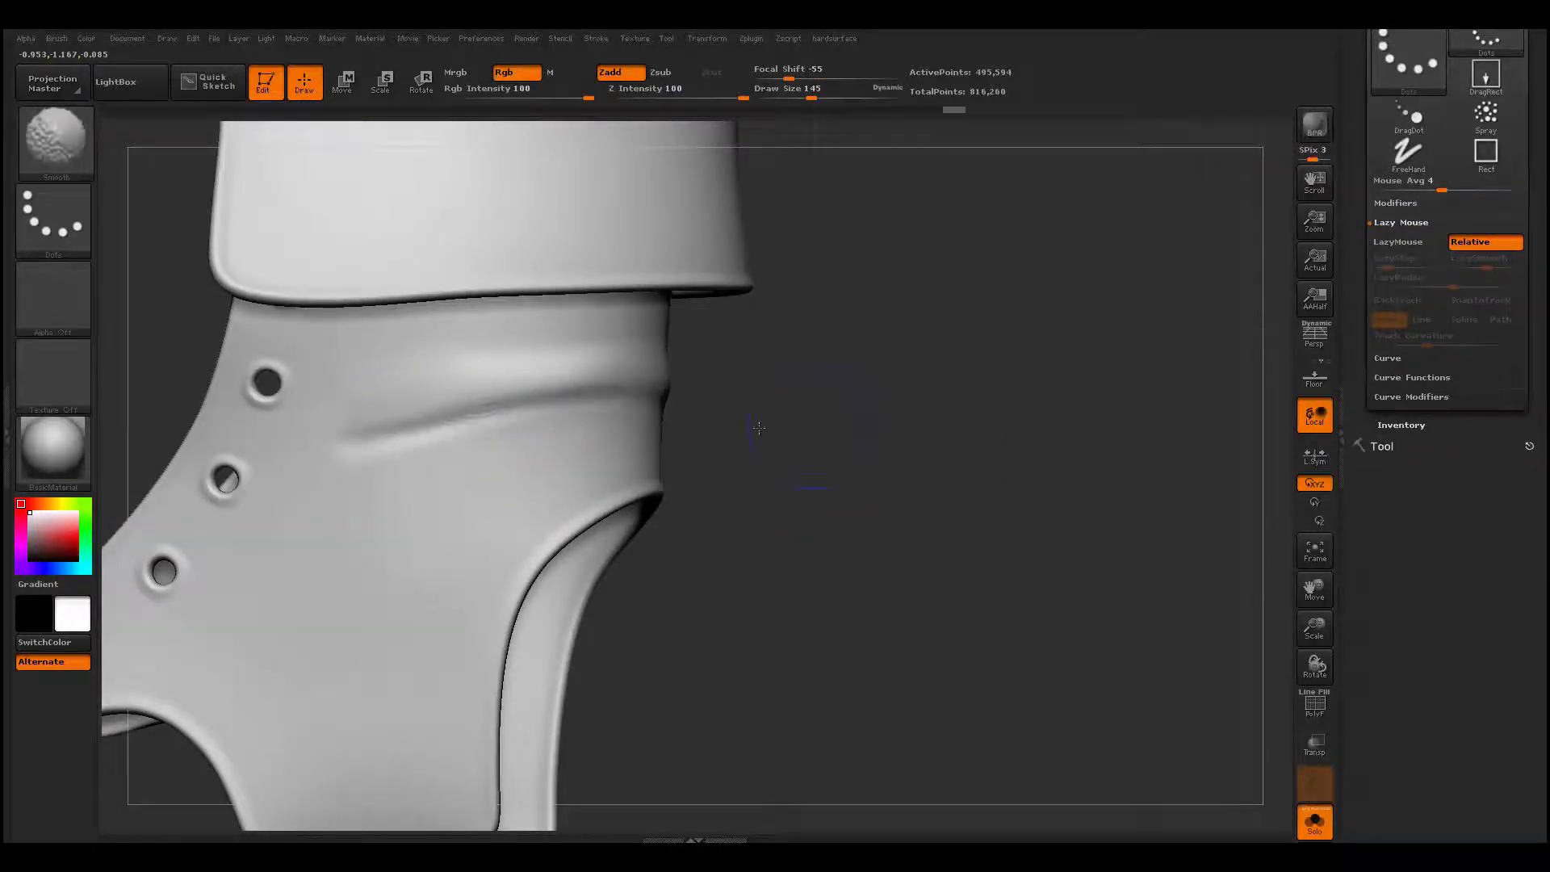
- Carve the crease deeper around the back of the ankle and soften its end near the lace holes
left_click_drag(759, 427, 444, 443)
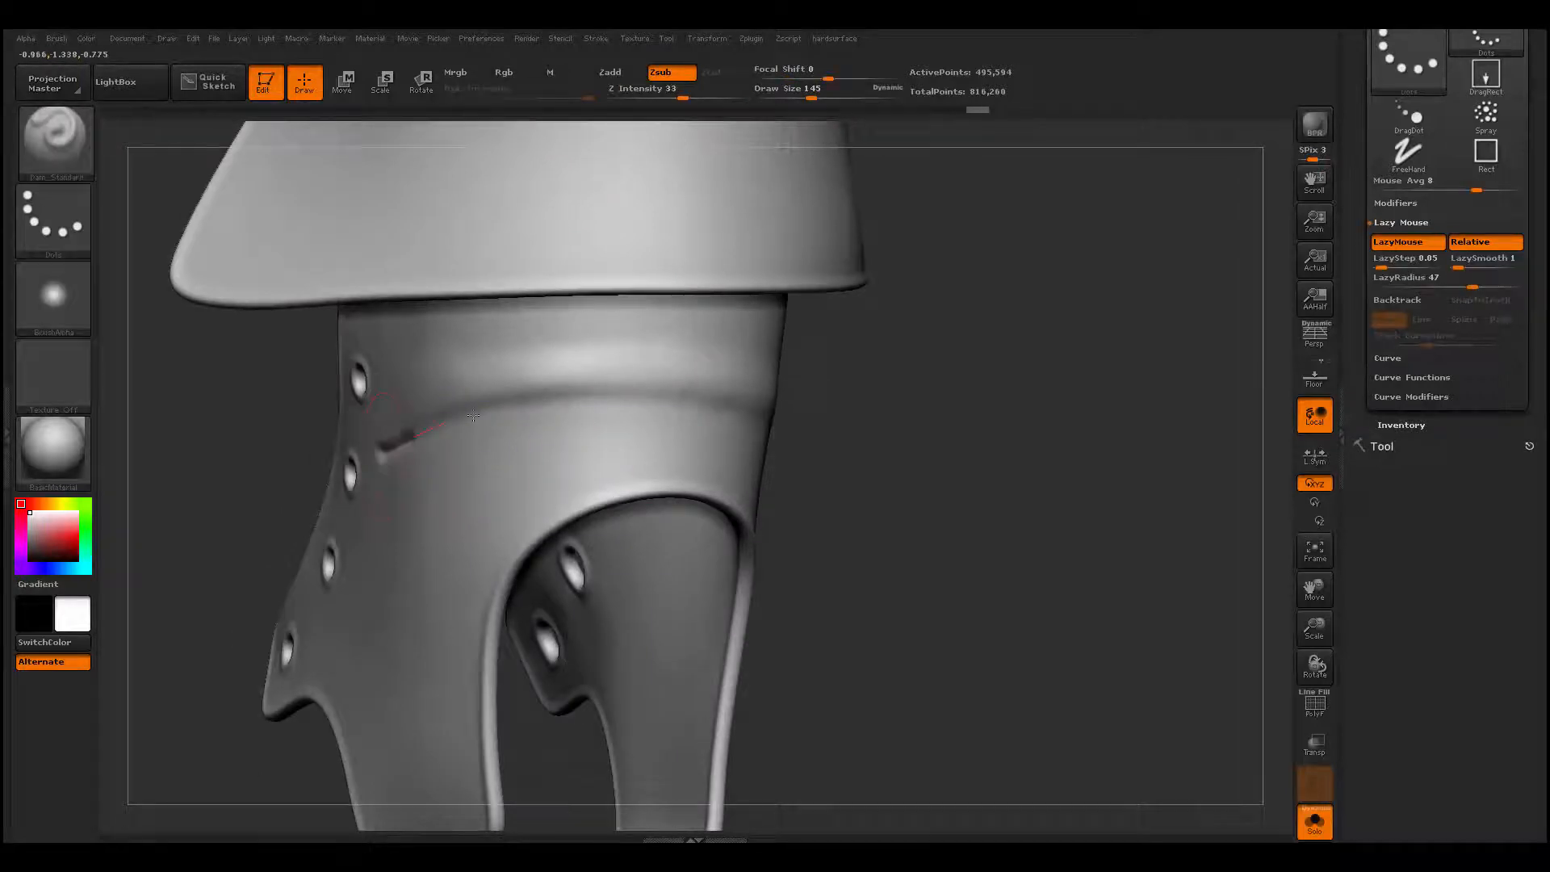
left_click_drag(607, 395, 820, 428)
left_click_drag(858, 467, 933, 489)
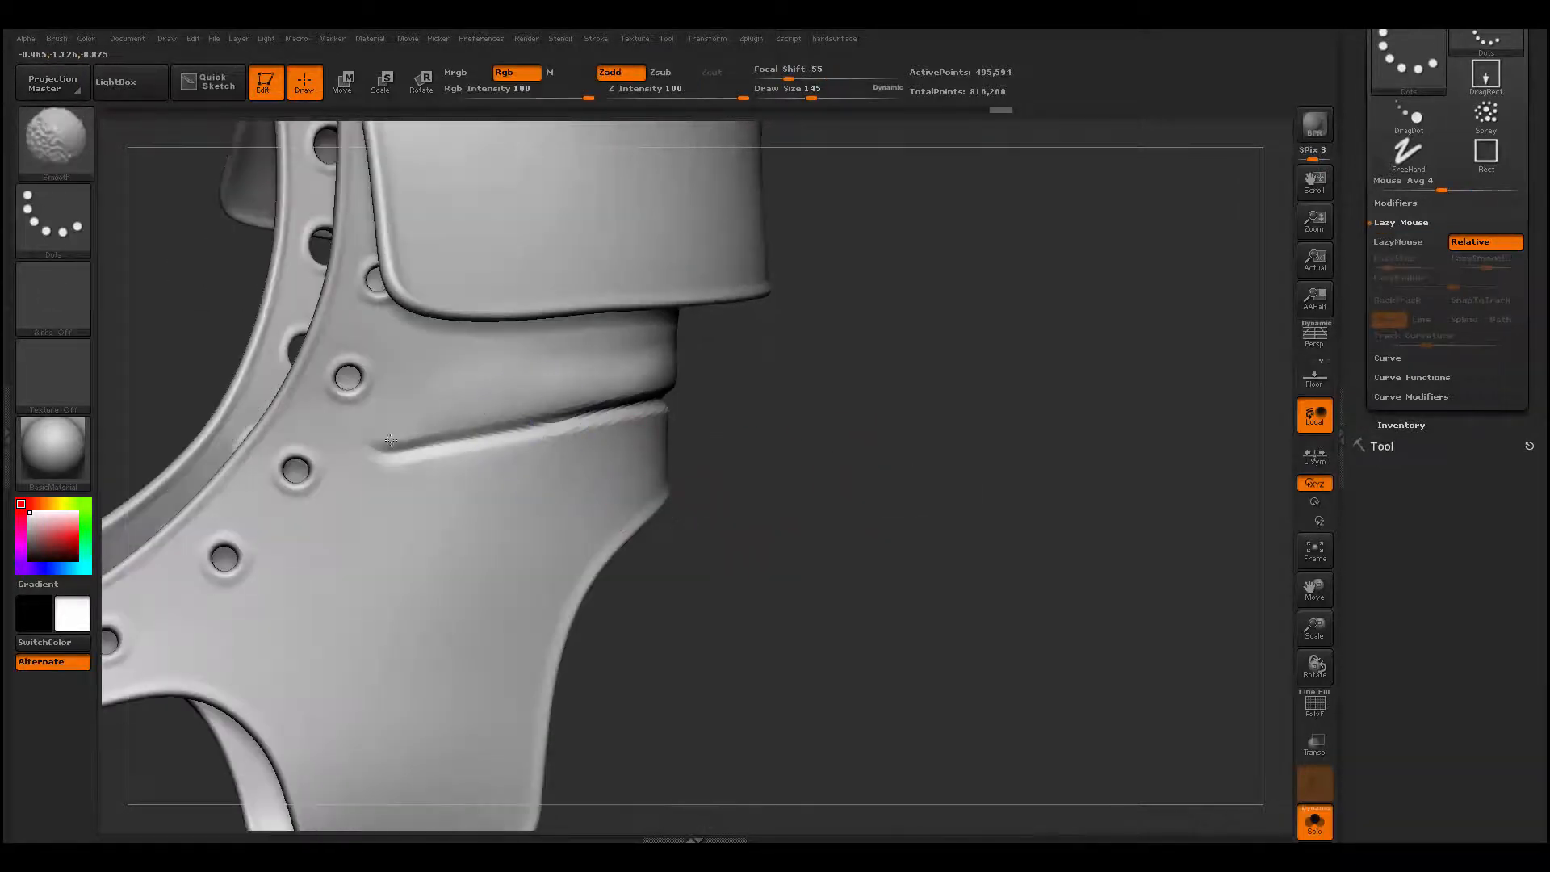
mouse_move(389, 453)
left_mouse_down("shift")
mouse_move(612, 418)
mouse_move(555, 427)
left_mouse_up("shift")
- Sharpen the crease with further Dam_Standard passes across the ankle and smooth its tapering front end
left_click_drag(719, 358, 622, 408)
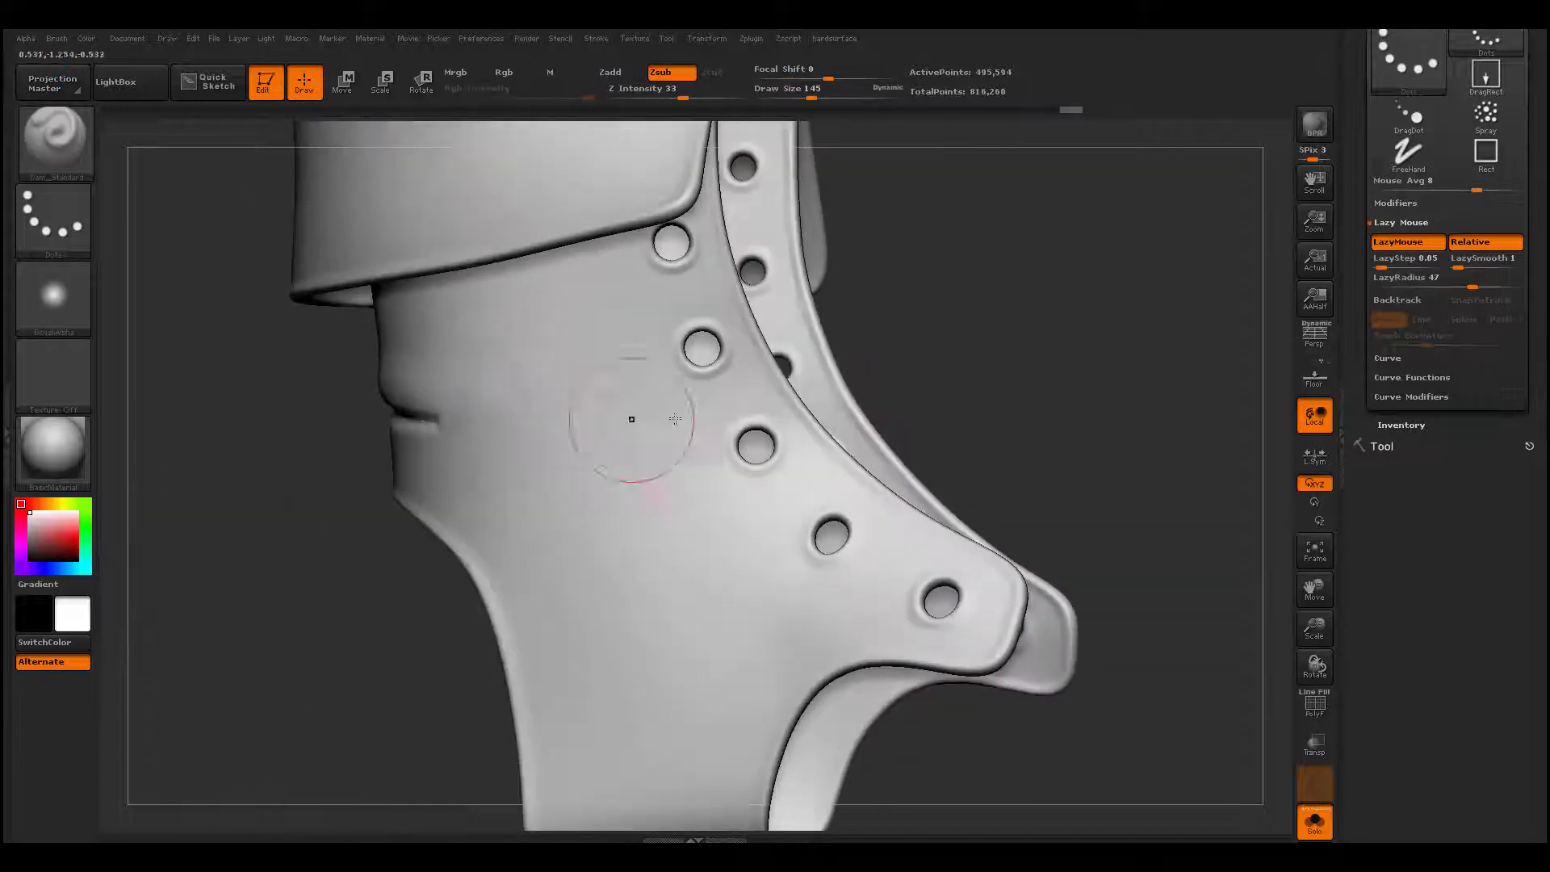
left_click_drag(402, 418, 408, 422, "shift")
mouse_move(332, 540)
left_mouse_down()
mouse_move(661, 472)
mouse_move(831, 409)
mouse_move(807, 370)
mouse_move(644, 398)
left_mouse_up()
left_click_drag(352, 421, 795, 333)
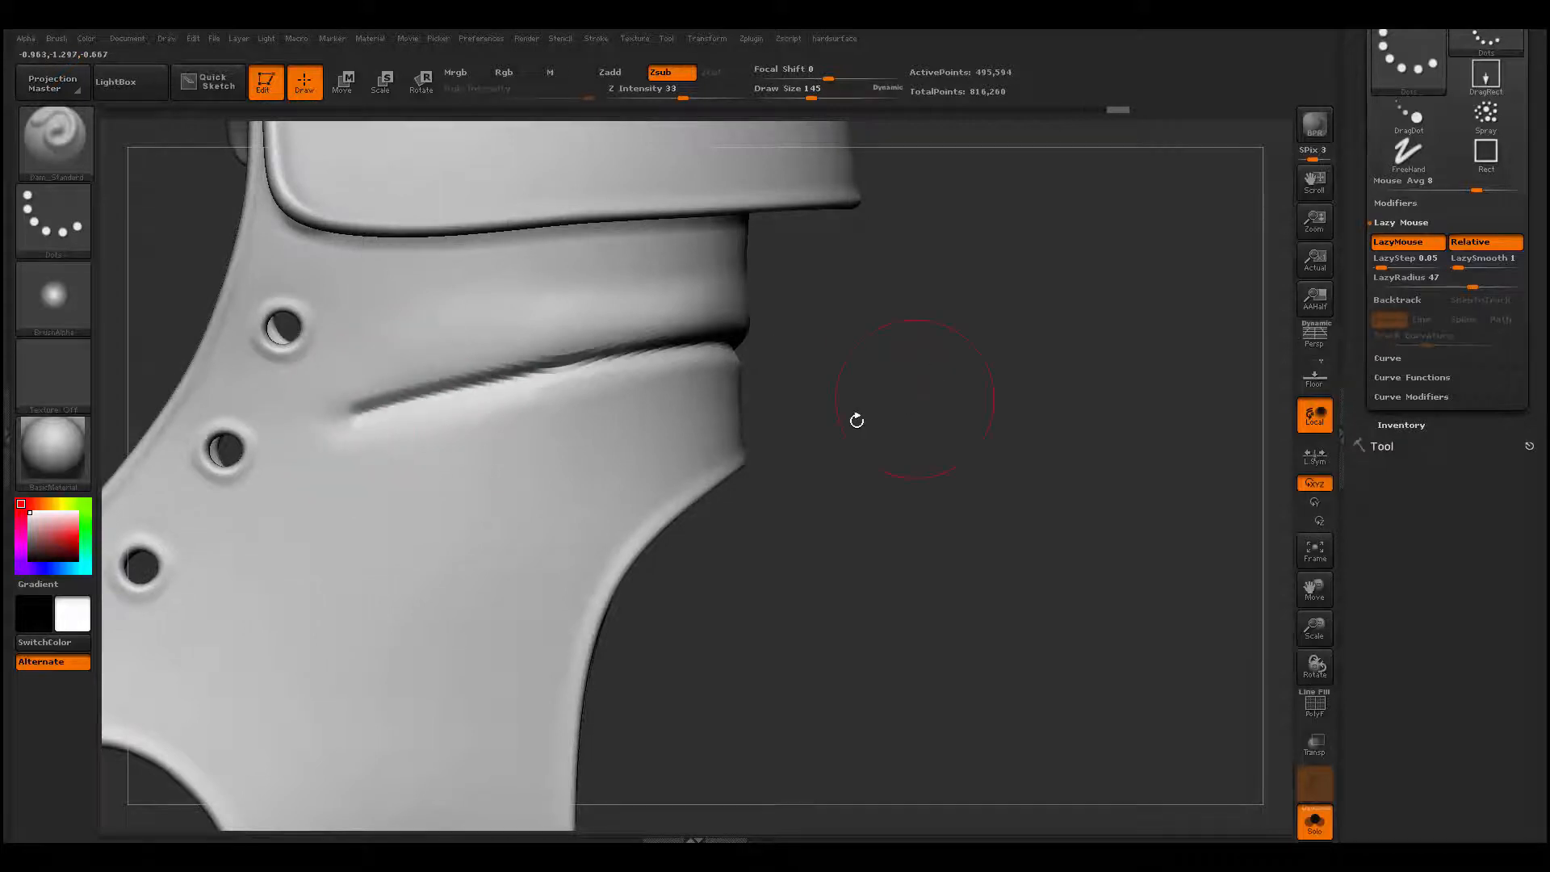
left_click_drag(421, 410, 327, 415, "shift")
left_click_drag(588, 365, 311, 439, "shift")
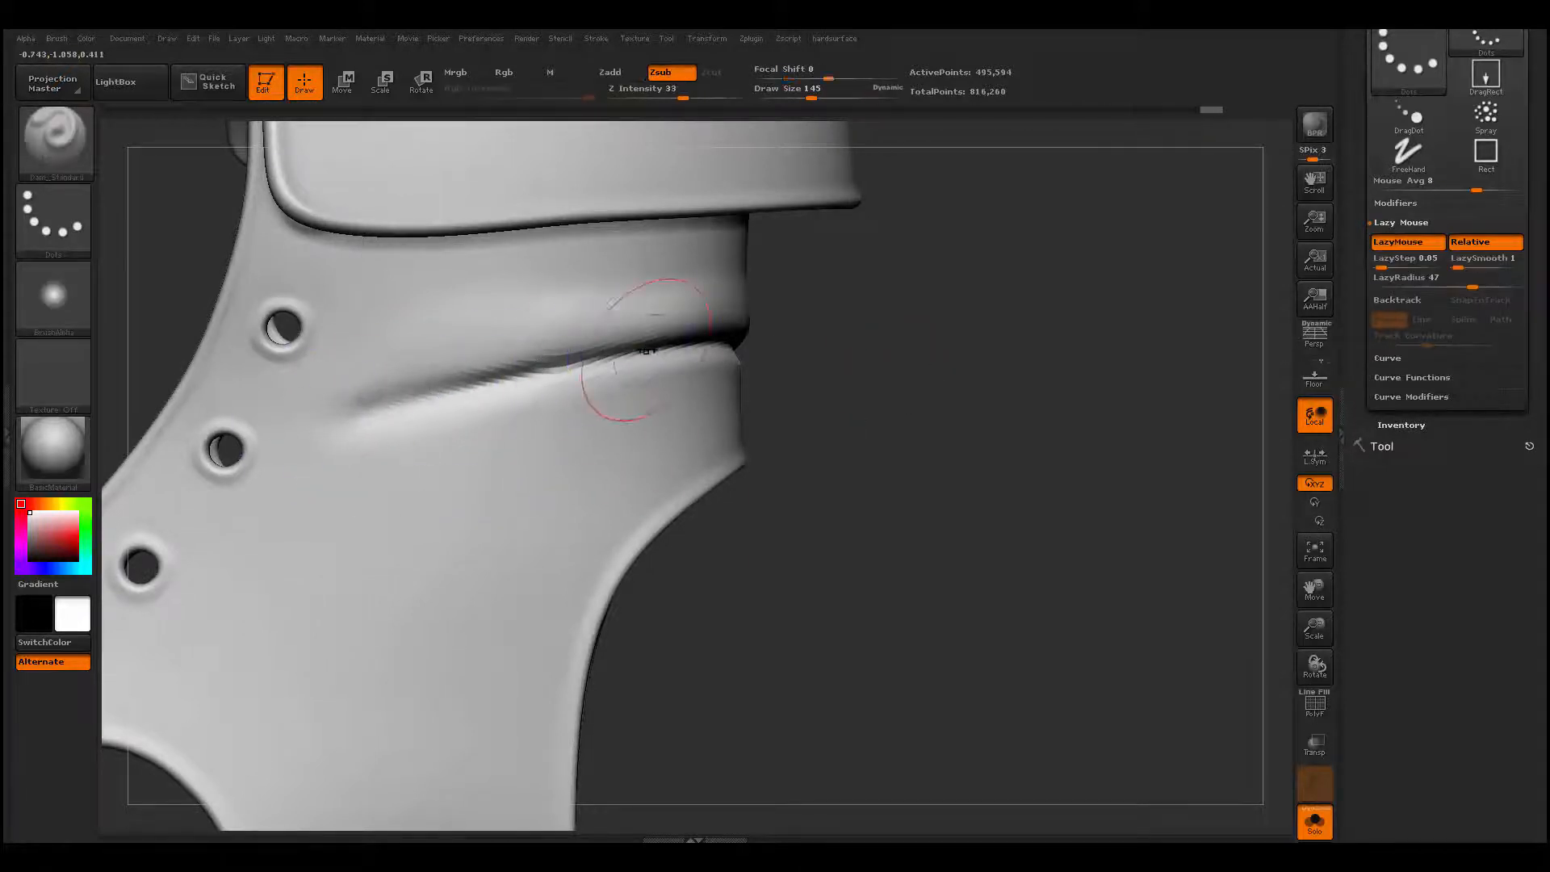
- Reduce the draw size to 101 and build up a second diagonal fold beneath the crease with ClayBuildup
key("space")
left_click_drag(645, 349, 634, 347)
key("b")
key("c")
key("b")
left_click_drag(435, 333, 513, 354)
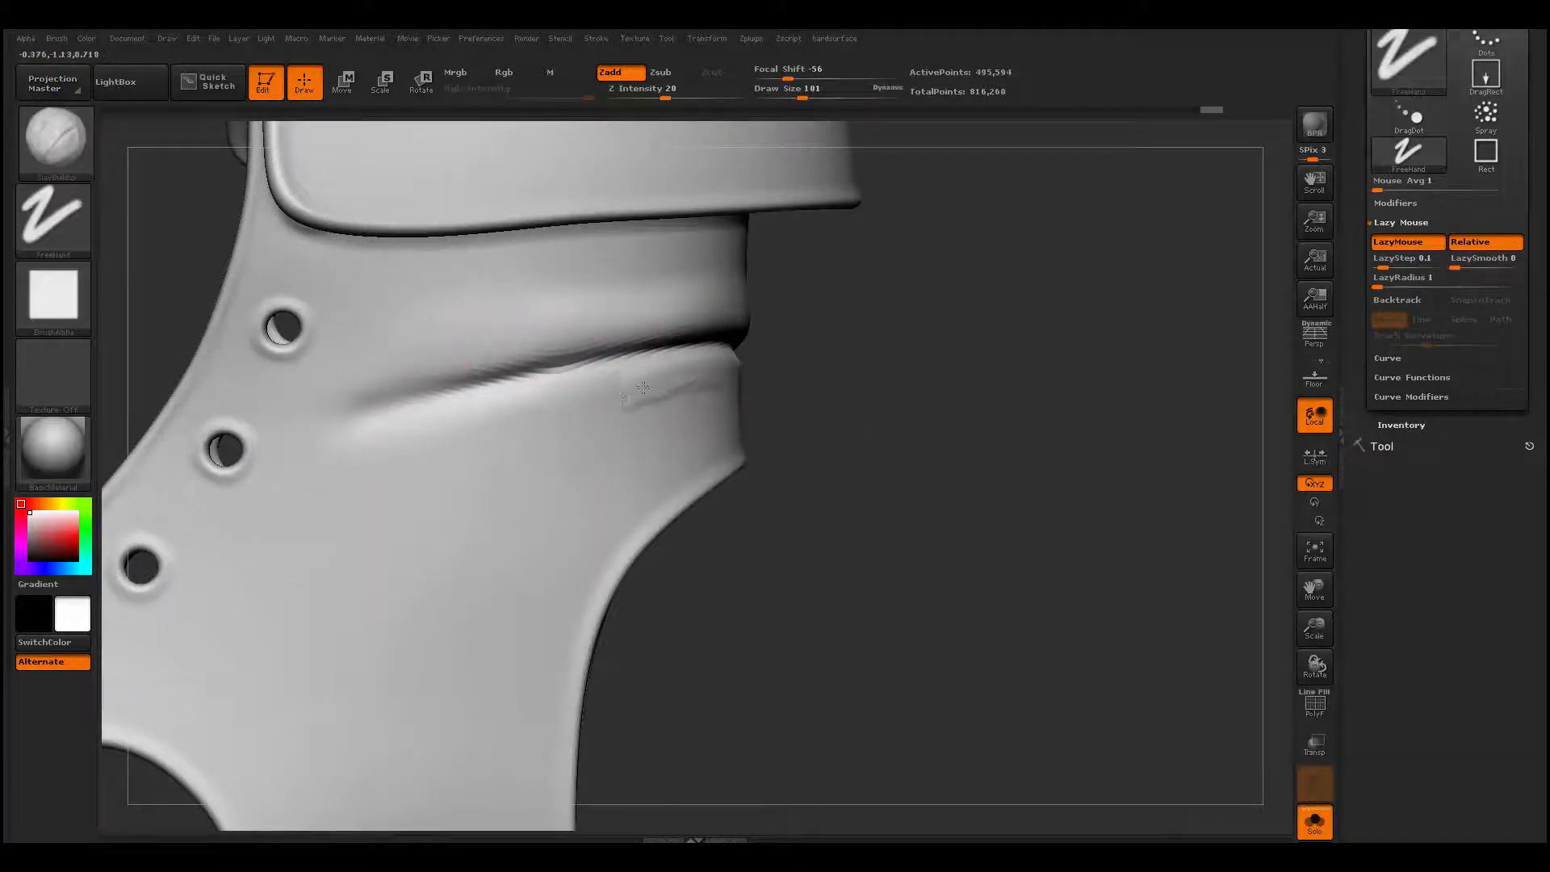
left_click_drag(643, 388, 551, 412)
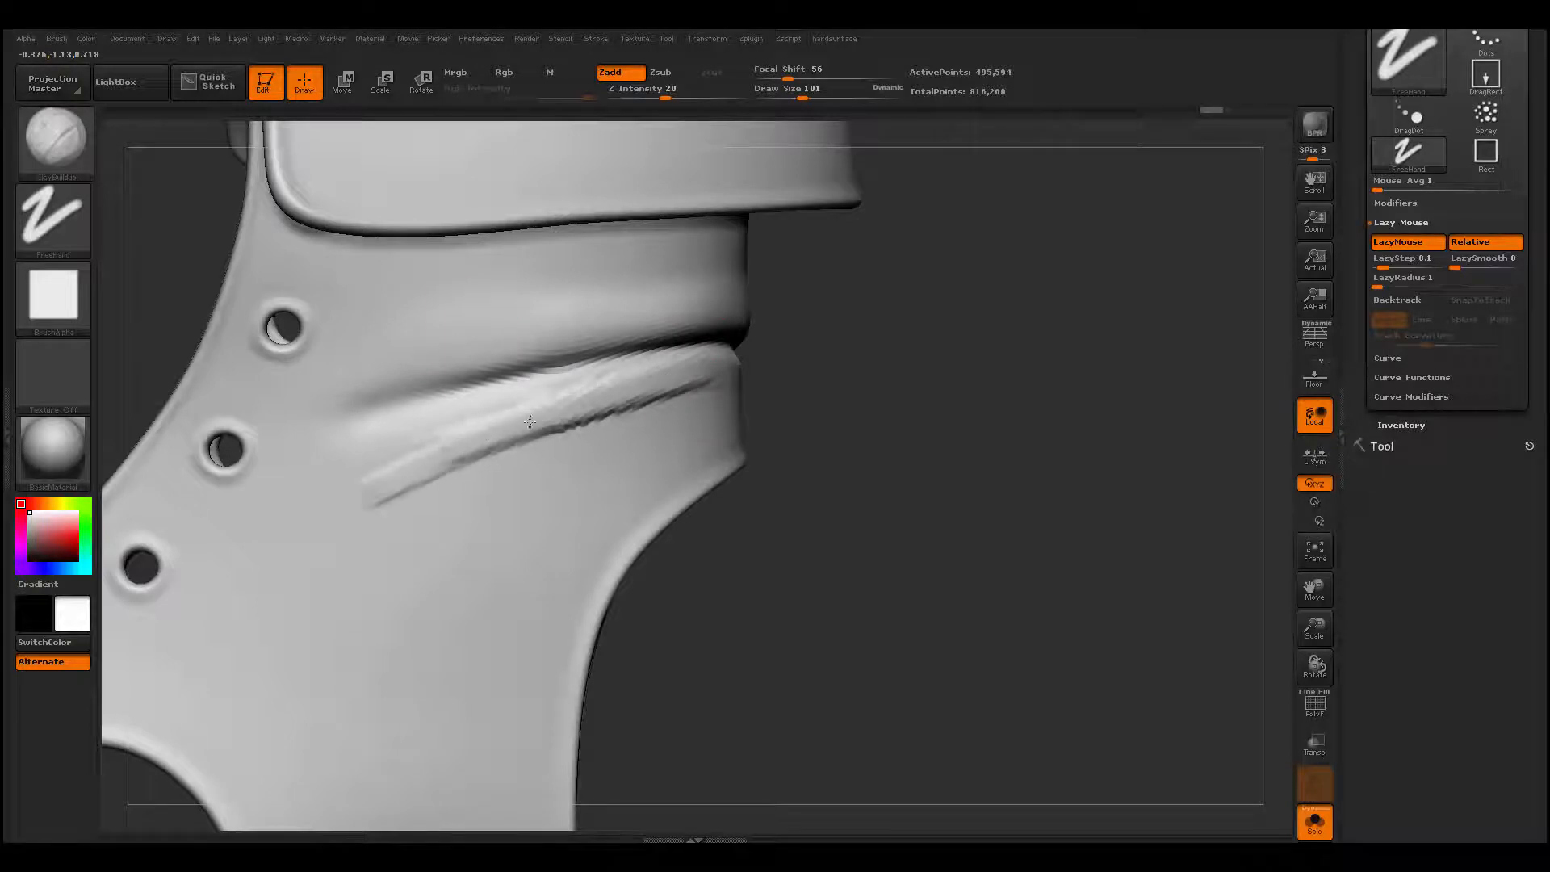
left_click_drag(413, 467, 686, 391)
mouse_move(408, 456)
left_mouse_down("shift")
mouse_move(340, 506)
mouse_move(575, 425)
mouse_move(754, 397)
left_mouse_up("shift")
- Carve a crease along the lower side of the second fold with Dam_Standard and smooth it
key("b")
key("d")
key("s")
mouse_move(313, 558)
left_mouse_down()
mouse_move(617, 413)
mouse_move(765, 381)
left_mouse_up()
mouse_move(403, 507)
left_mouse_down("shift")
mouse_move(260, 571)
mouse_move(746, 376)
mouse_move(382, 519)
left_mouse_up("shift")
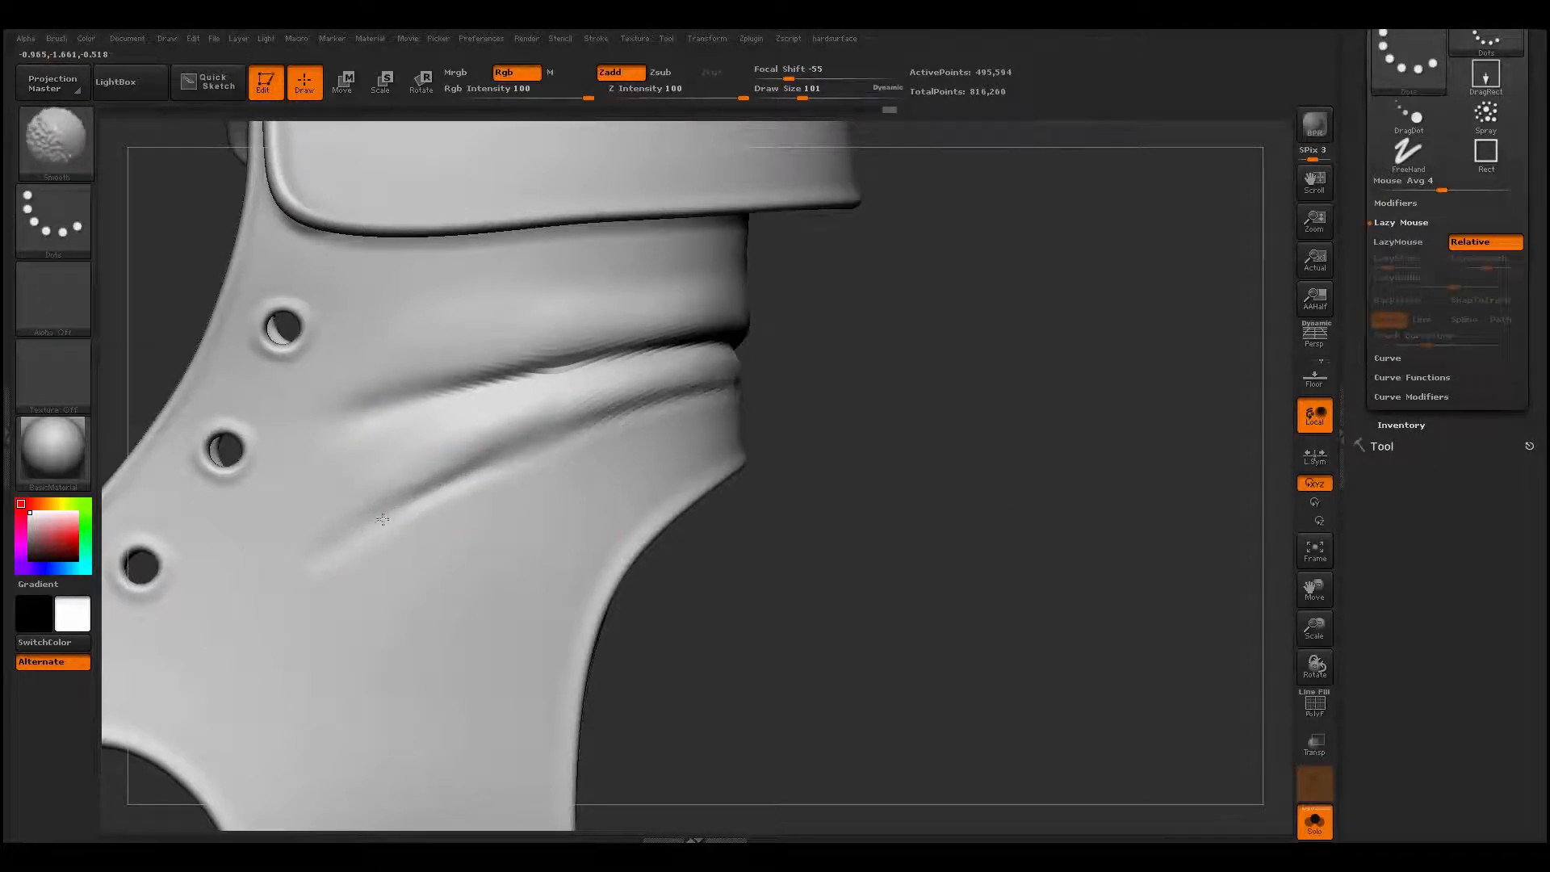
left_click_drag(651, 400, 631, 408, "shift")
- Recarve the second fold's lower crease as a sharp line from below the lace holes to the back edge
left_click_drag(278, 559, 770, 384)
key("ctrl+z")
mouse_move(332, 560)
left_mouse_down()
mouse_move(589, 426)
mouse_move(763, 381)
left_mouse_up()
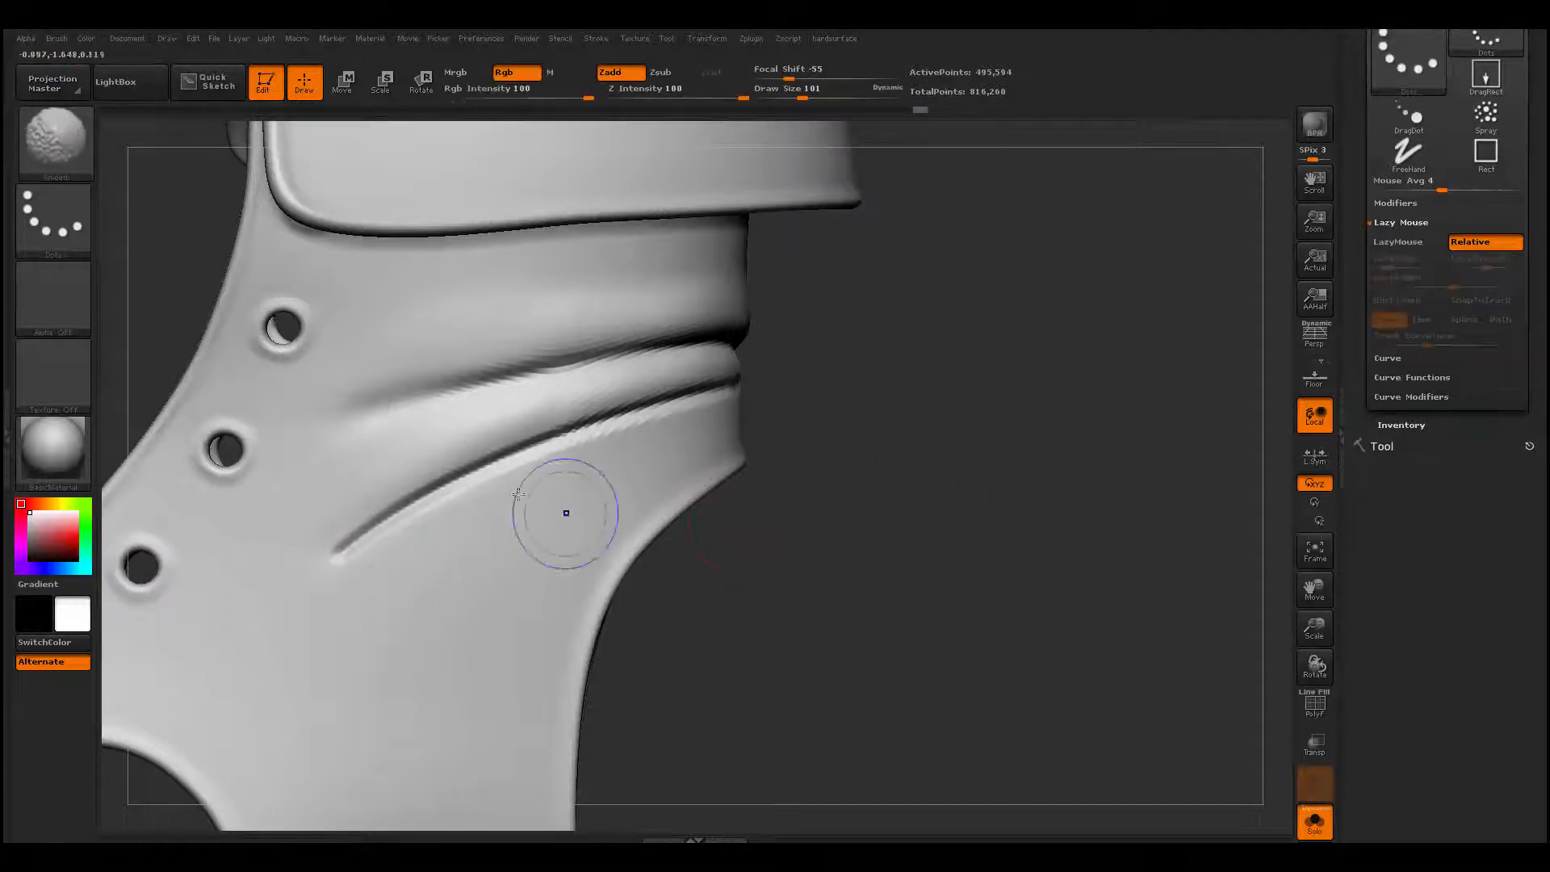
- Smooth the second fold's lower crease along its length, fading out its front end below the lace holes
mouse_move(468, 496)
left_mouse_down("shift")
mouse_move(271, 595)
mouse_move(355, 534)
left_mouse_up("shift")
mouse_move(410, 474)
left_mouse_down("shift")
mouse_move(452, 478)
mouse_move(629, 420)
left_mouse_up("shift")
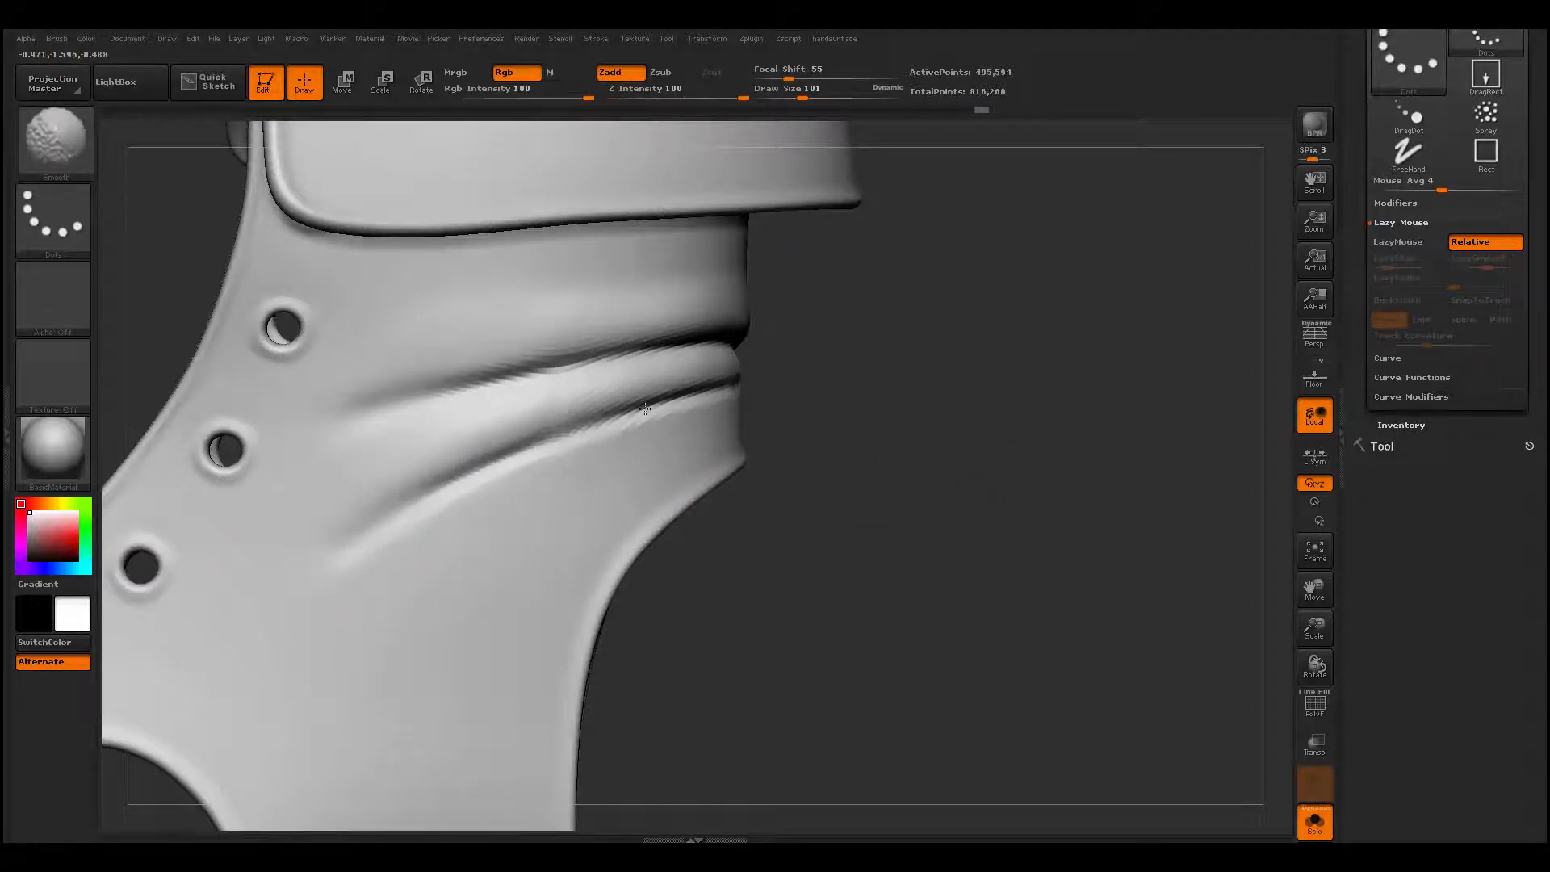
left_click_drag(726, 598, 483, 547, "alt")
mouse_move(583, 526)
left_mouse_down("alt")
mouse_move(602, 513)
mouse_move(686, 557)
left_mouse_up("alt")
left_click_drag(452, 494, 393, 539, "shift")
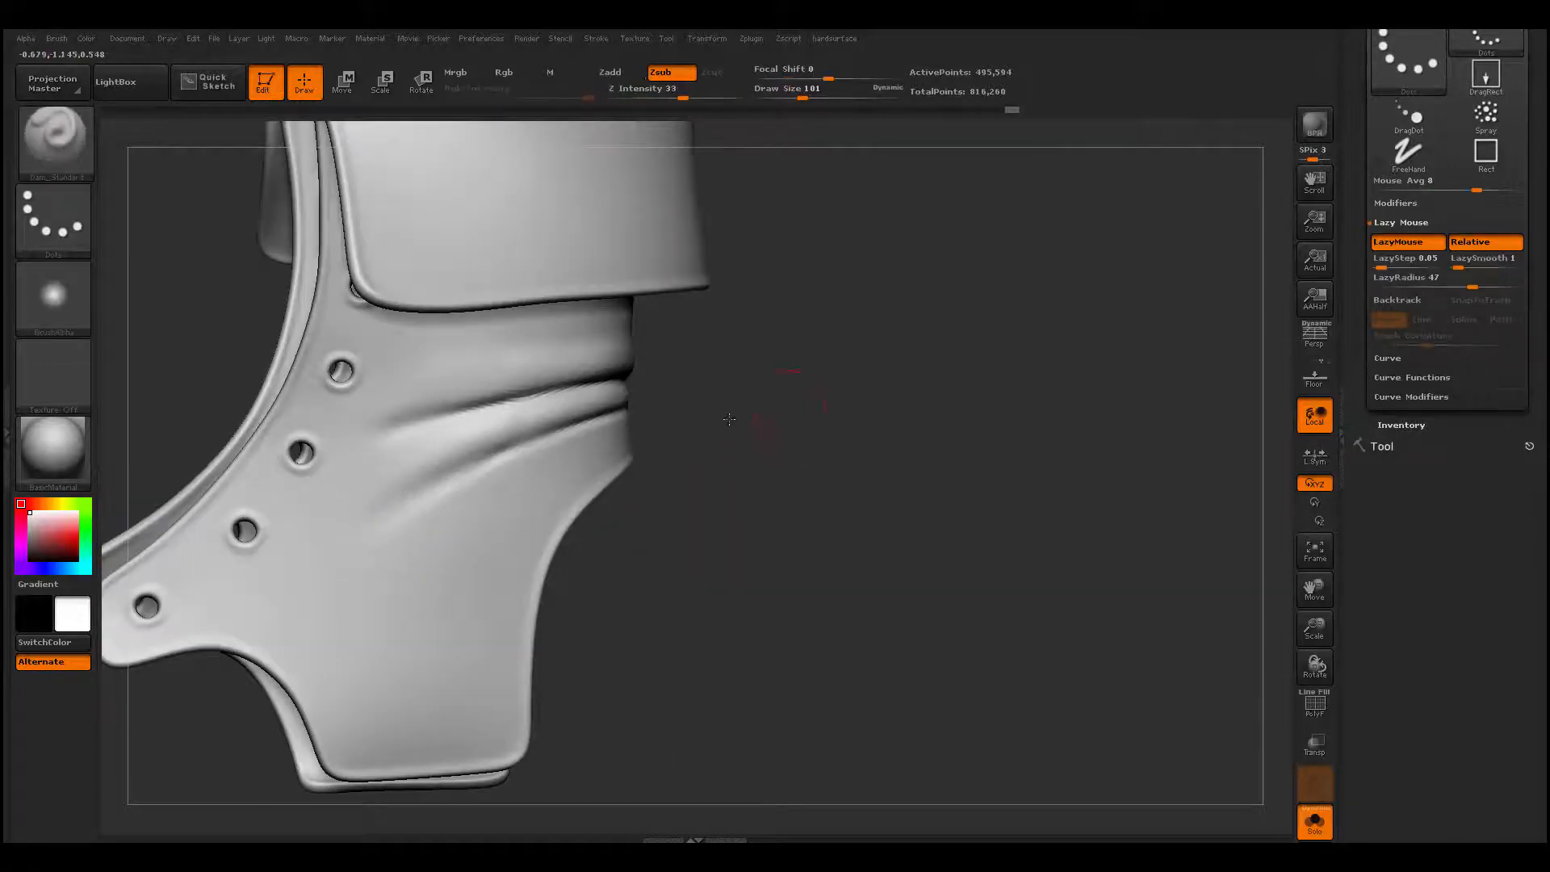
left_click_drag(757, 429, 564, 439)
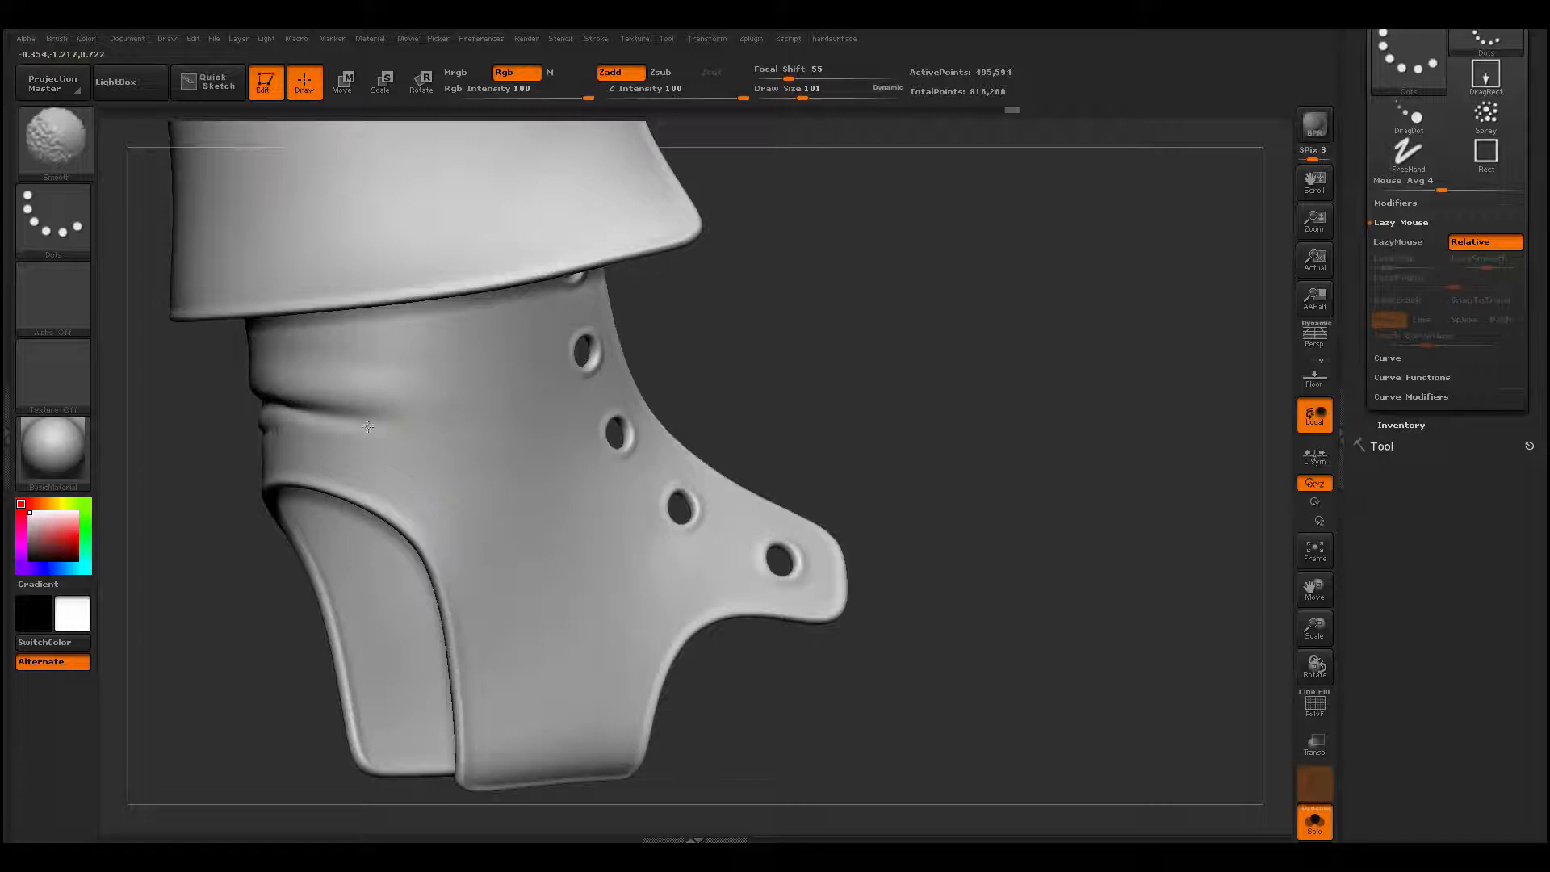
mouse_move(822, 371)
left_mouse_down()
mouse_move(1007, 339)
mouse_move(743, 425)
left_mouse_up()
left_click_drag(651, 512, 726, 591, "alt")
mouse_move(892, 407)
left_mouse_down()
mouse_move(888, 370)
mouse_move(876, 404)
left_mouse_up()
left_click_drag(823, 452, 840, 557, "alt")
left_click_drag(828, 431, 877, 355, "alt")
- Reduce the draw size to 83 and build up a fold branching diagonally upward from the upper crease with ClayBuildup
key("space")
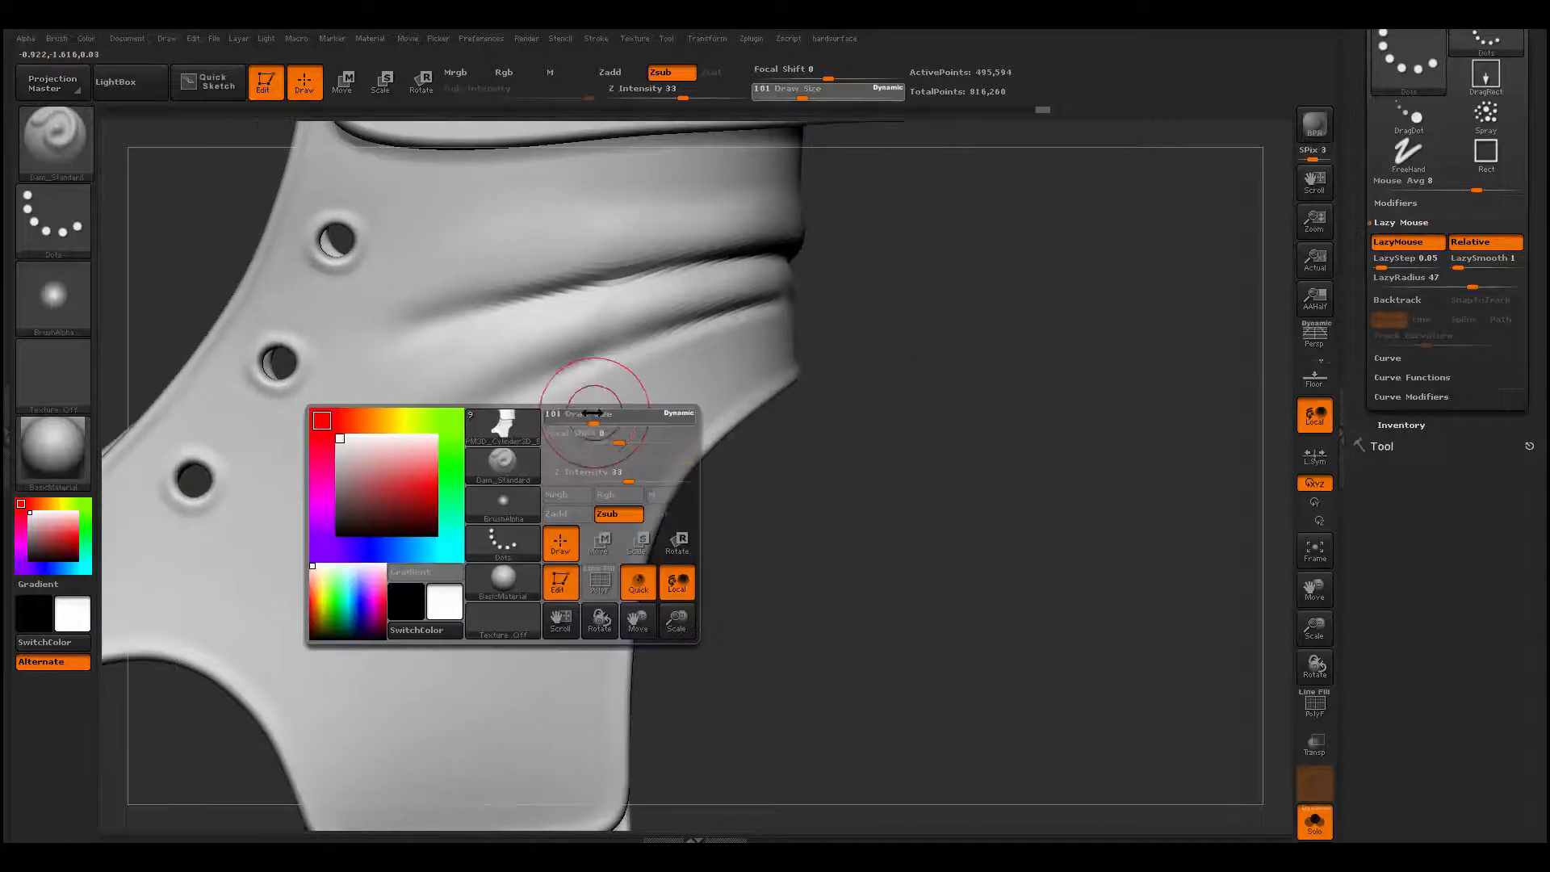
left_click_drag(595, 414, 580, 414)
left_click_drag(862, 329, 843, 365, "alt")
key("space")
left_click_drag(485, 388, 494, 387)
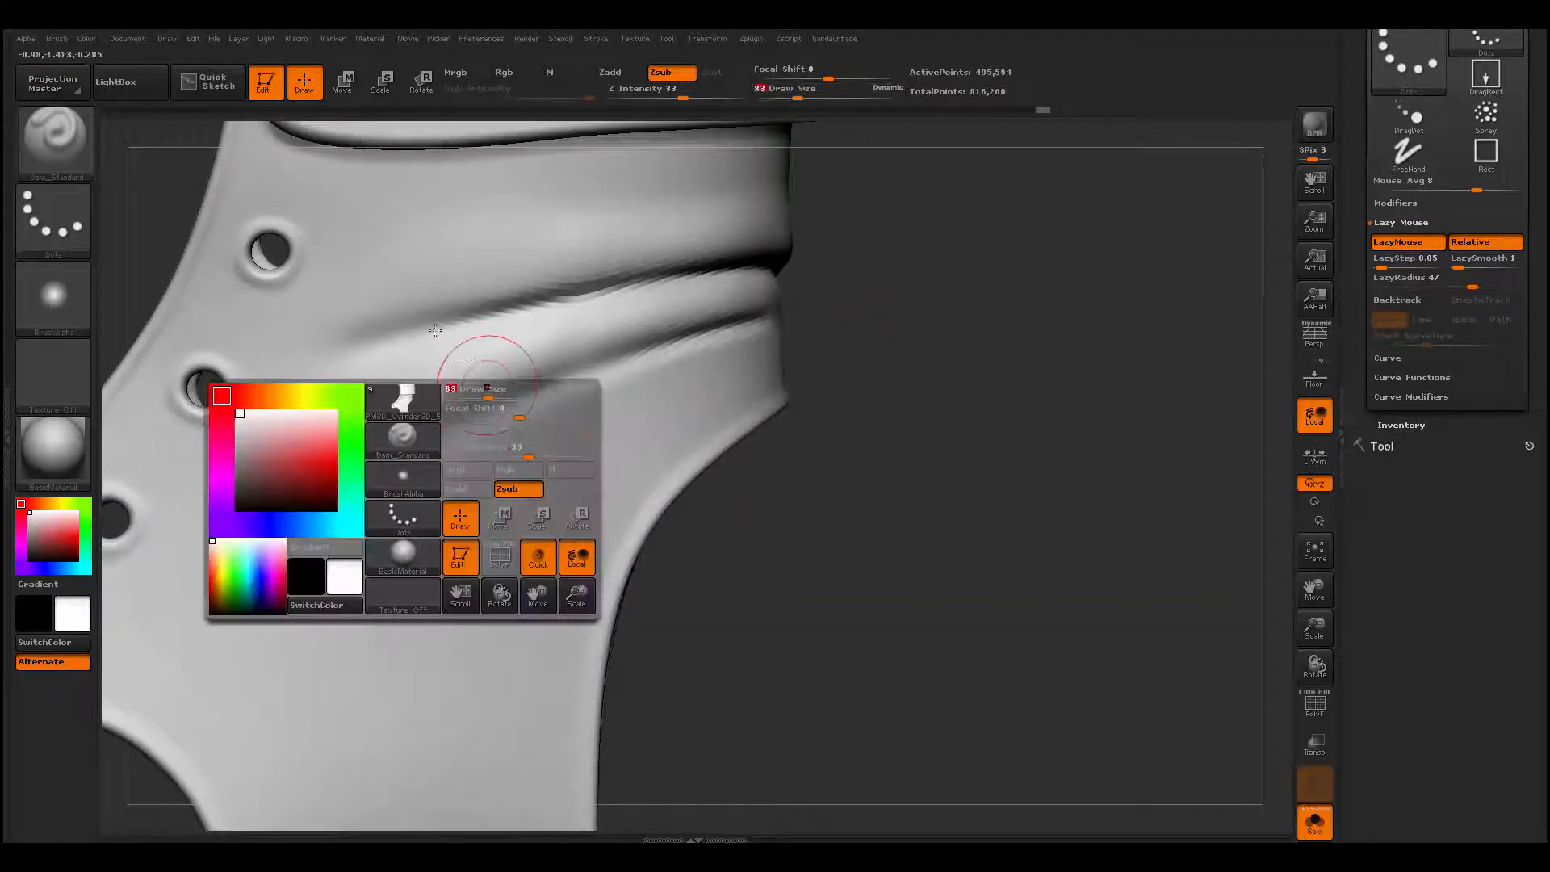
left_click_drag(927, 304, 964, 356, "alt")
left_click_drag(906, 304, 916, 370, "alt")
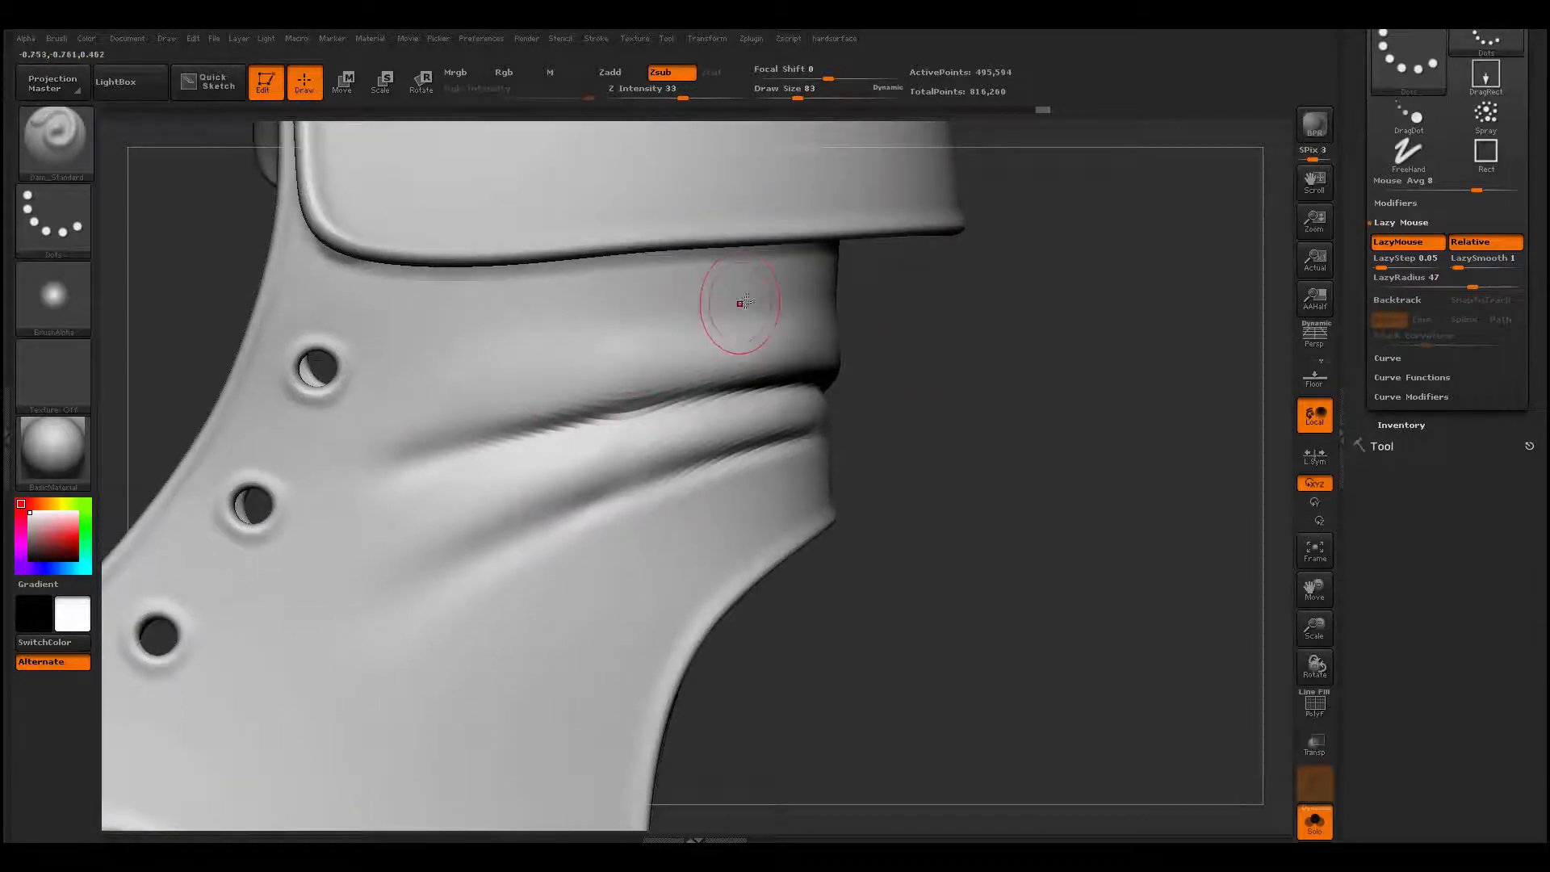
key("b")
key("c")
key("b")
left_click_drag(750, 288, 681, 310)
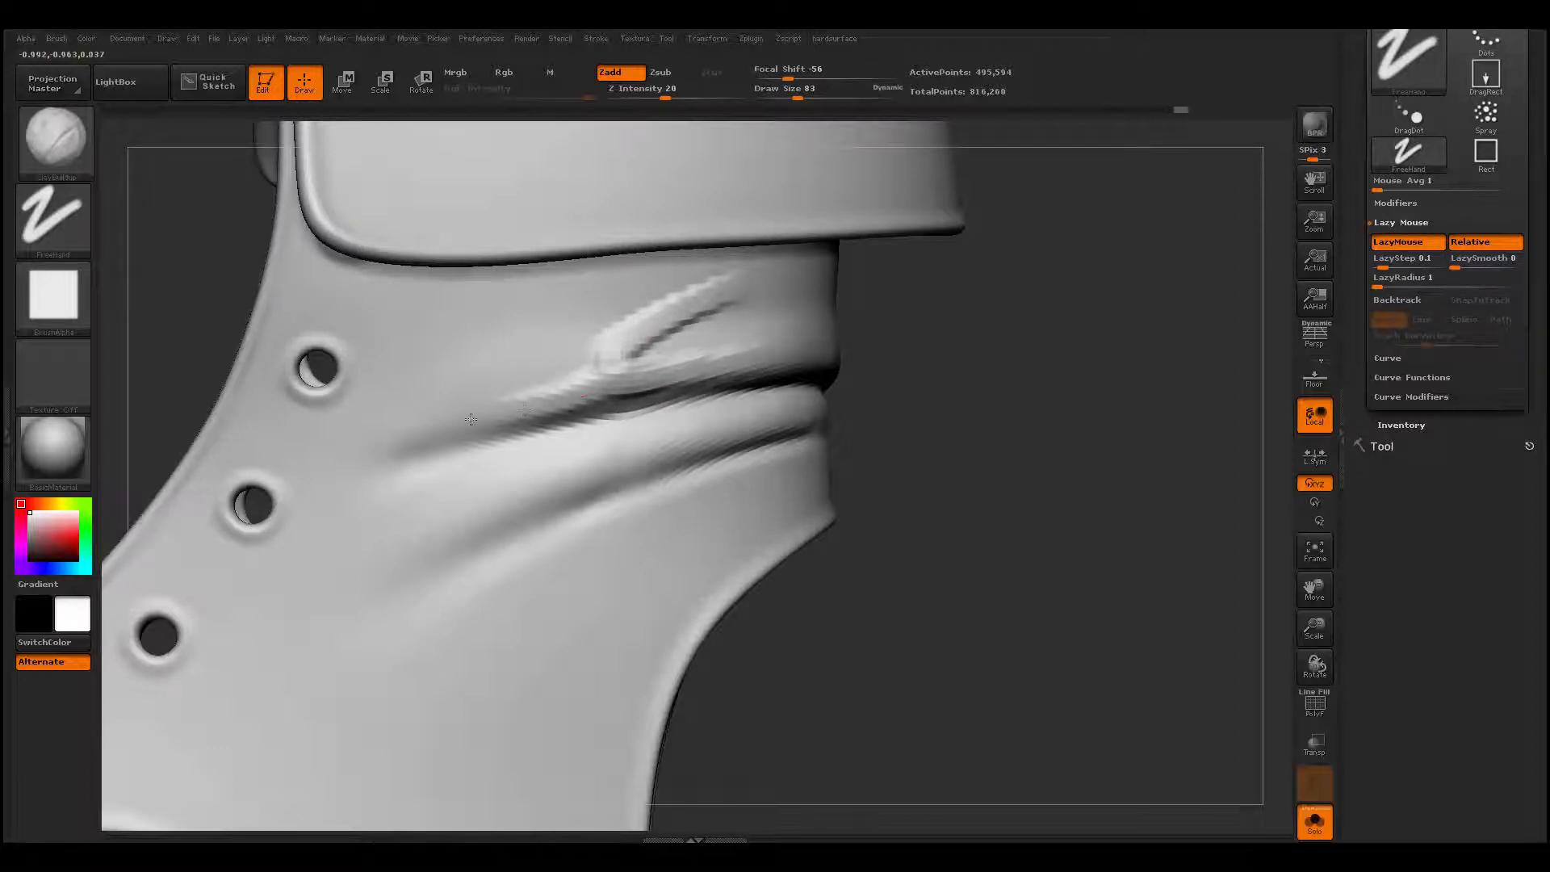
mouse_move(577, 370)
left_mouse_down()
mouse_move(500, 392)
mouse_move(589, 381)
left_mouse_up()
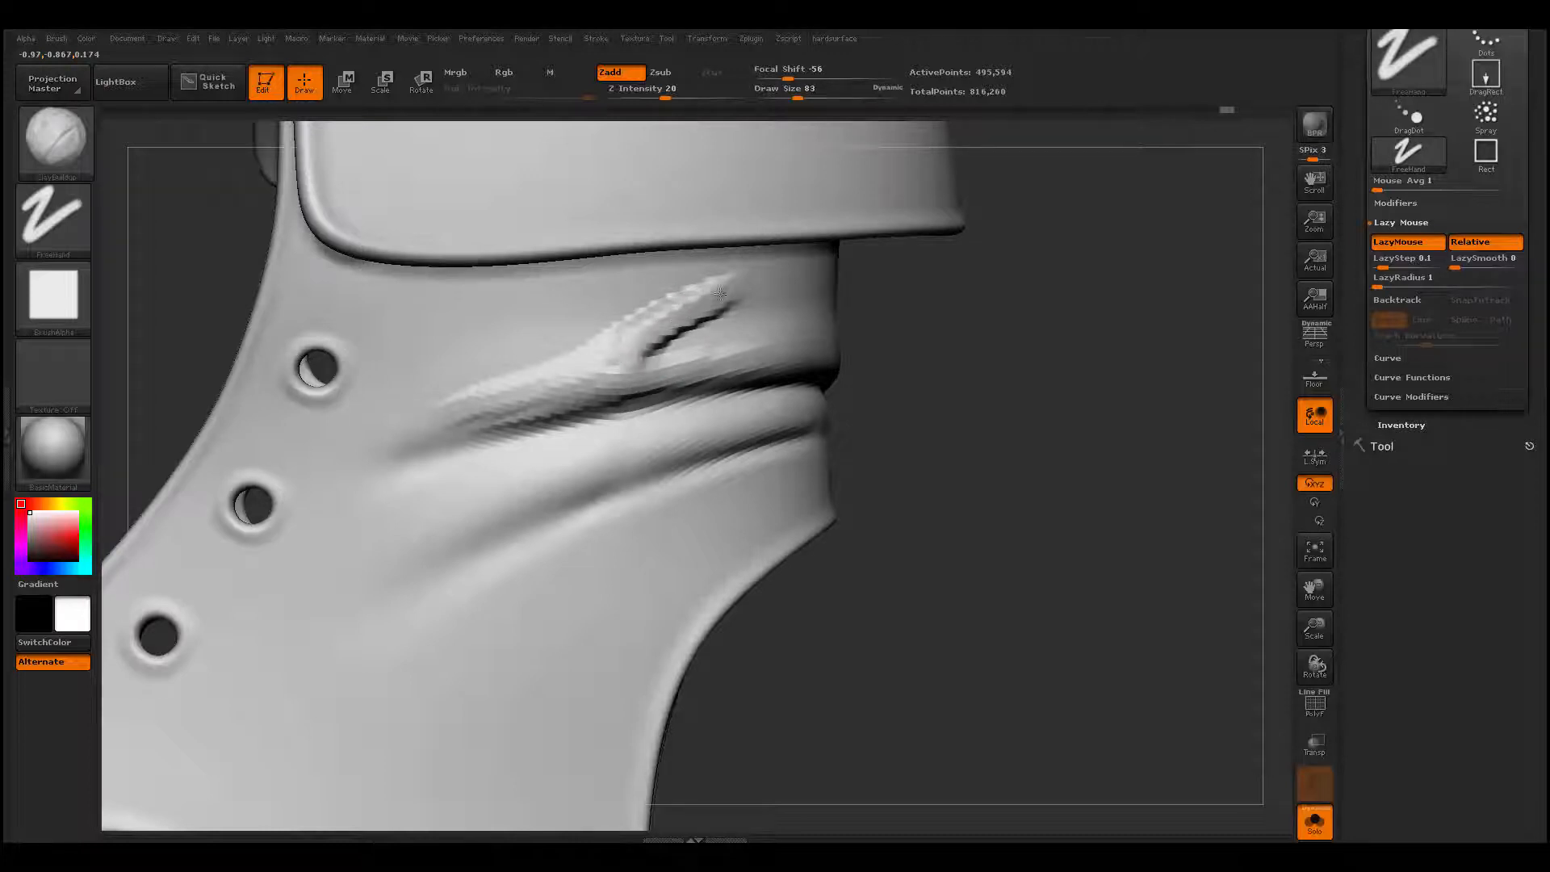
mouse_move(640, 346)
left_mouse_down("shift")
mouse_move(470, 402)
mouse_move(710, 310)
mouse_move(659, 353)
mouse_move(685, 333)
left_mouse_up("shift")
- Recarve the upper crease beneath the branching fold from the lace-hole side to the back edge with Dam_Standard and soften it
mouse_move(871, 297)
left_mouse_down("alt")
mouse_move(870, 413)
mouse_move(847, 436)
mouse_move(839, 323)
left_mouse_up("alt")
key("b")
key("d")
key("s")
mouse_move(354, 485)
left_mouse_down()
mouse_move(561, 419)
mouse_move(949, 410)
left_mouse_up()
key("ctrl+z")
left_click_drag(348, 493, 912, 403)
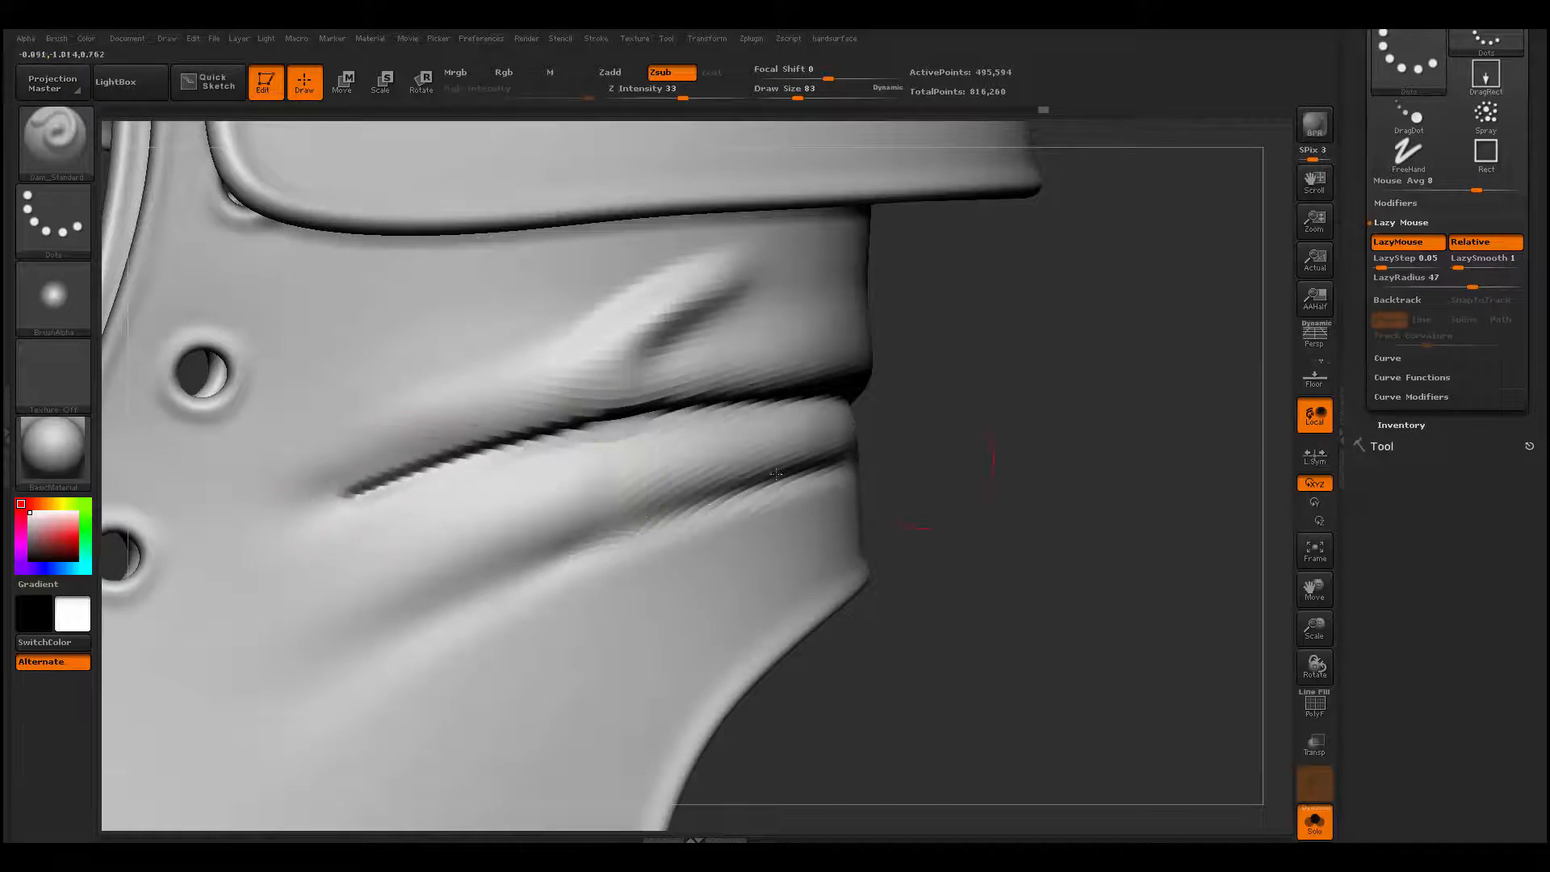
mouse_move(549, 428)
left_mouse_down("shift")
mouse_move(388, 475)
mouse_move(654, 408)
left_mouse_up("shift")
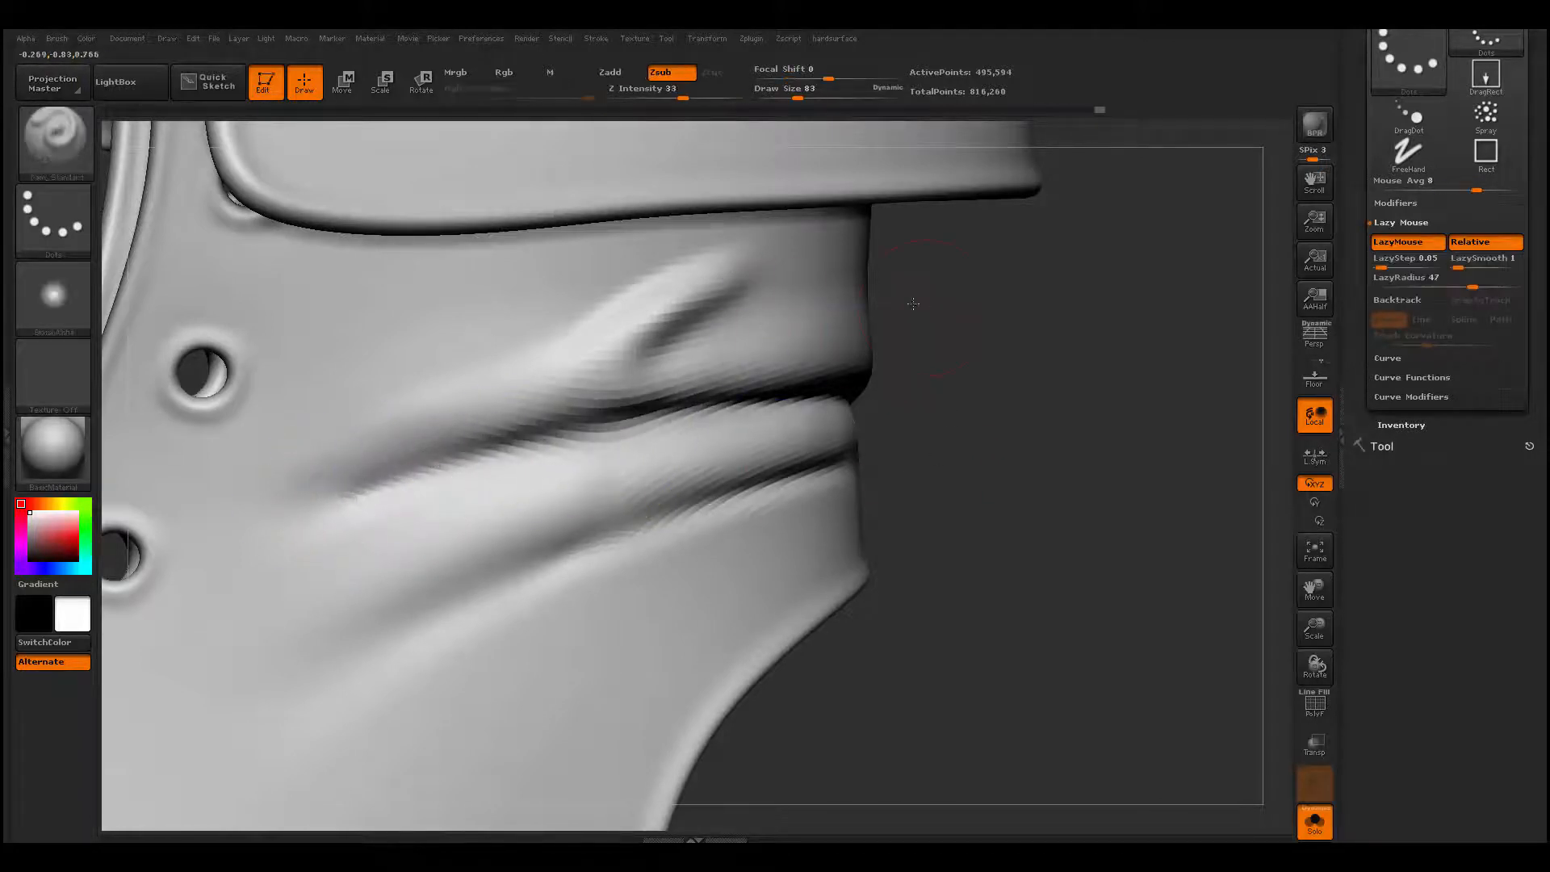
- Reduce the draw size to 71 and extend the branching fold toward the back edge with ClayBuildup
left_click_drag(913, 304, 856, 299)
key("space")
left_click_drag(762, 271, 769, 271)
key("b")
key("c")
- Carve a crease along the underside of the branching fold with Dam_Standard and smooth the fold and crease
key("b")
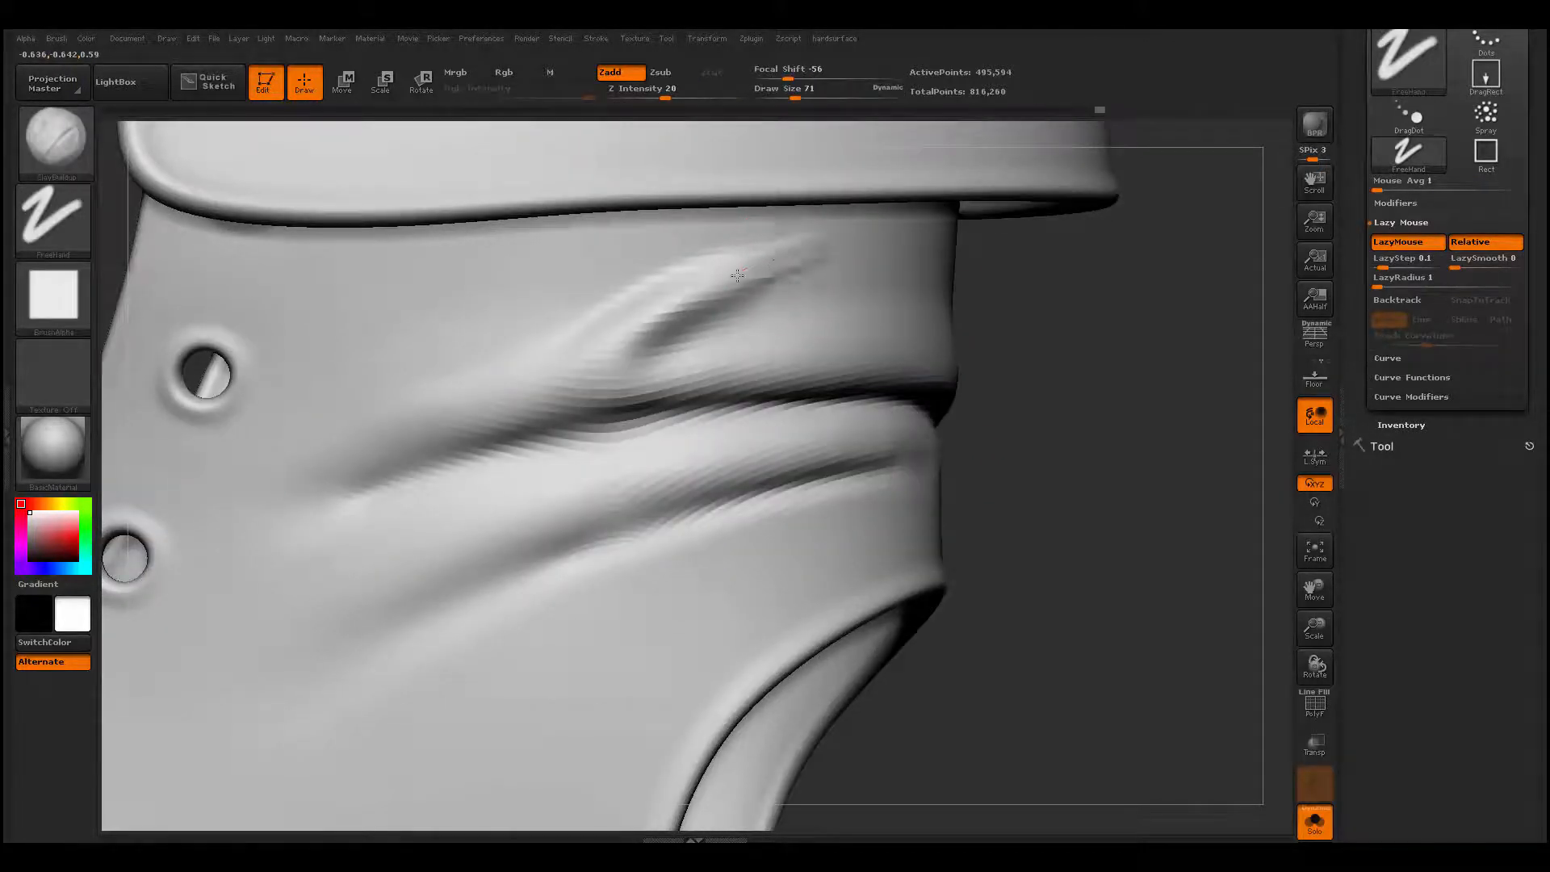
mouse_move(790, 257)
left_mouse_down()
mouse_move(852, 238)
mouse_move(739, 278)
mouse_move(791, 250)
mouse_move(733, 307)
left_mouse_up()
key("b")
key("d")
key("s")
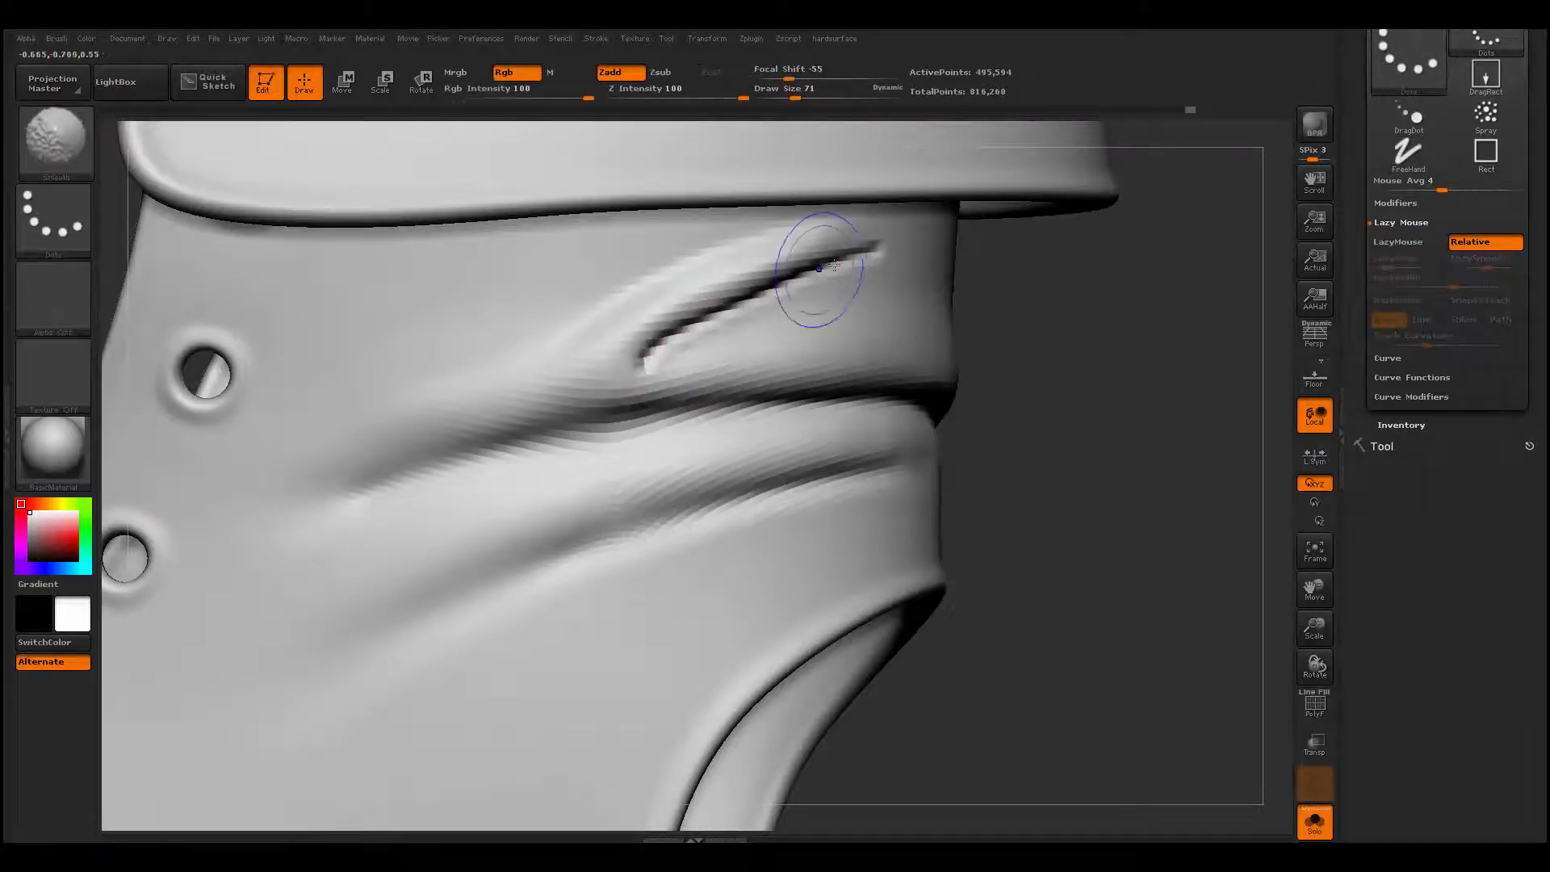
mouse_move(820, 270)
left_mouse_down("shift")
mouse_move(861, 264)
mouse_move(669, 347)
mouse_move(790, 292)
mouse_move(835, 214)
left_mouse_up("shift")
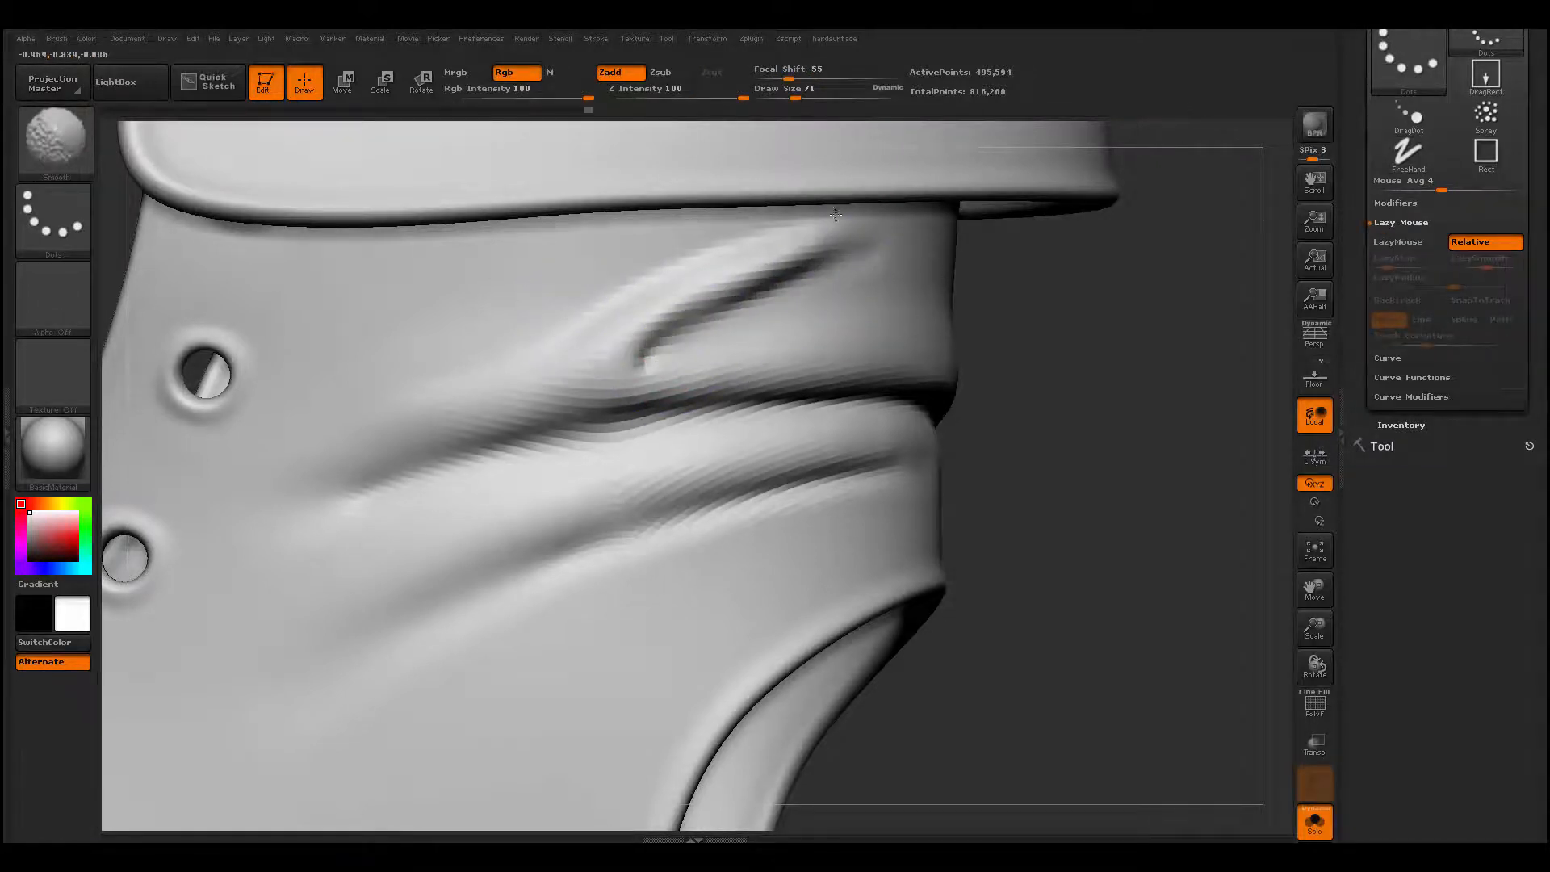
left_click_drag(569, 317, 838, 241, "shift")
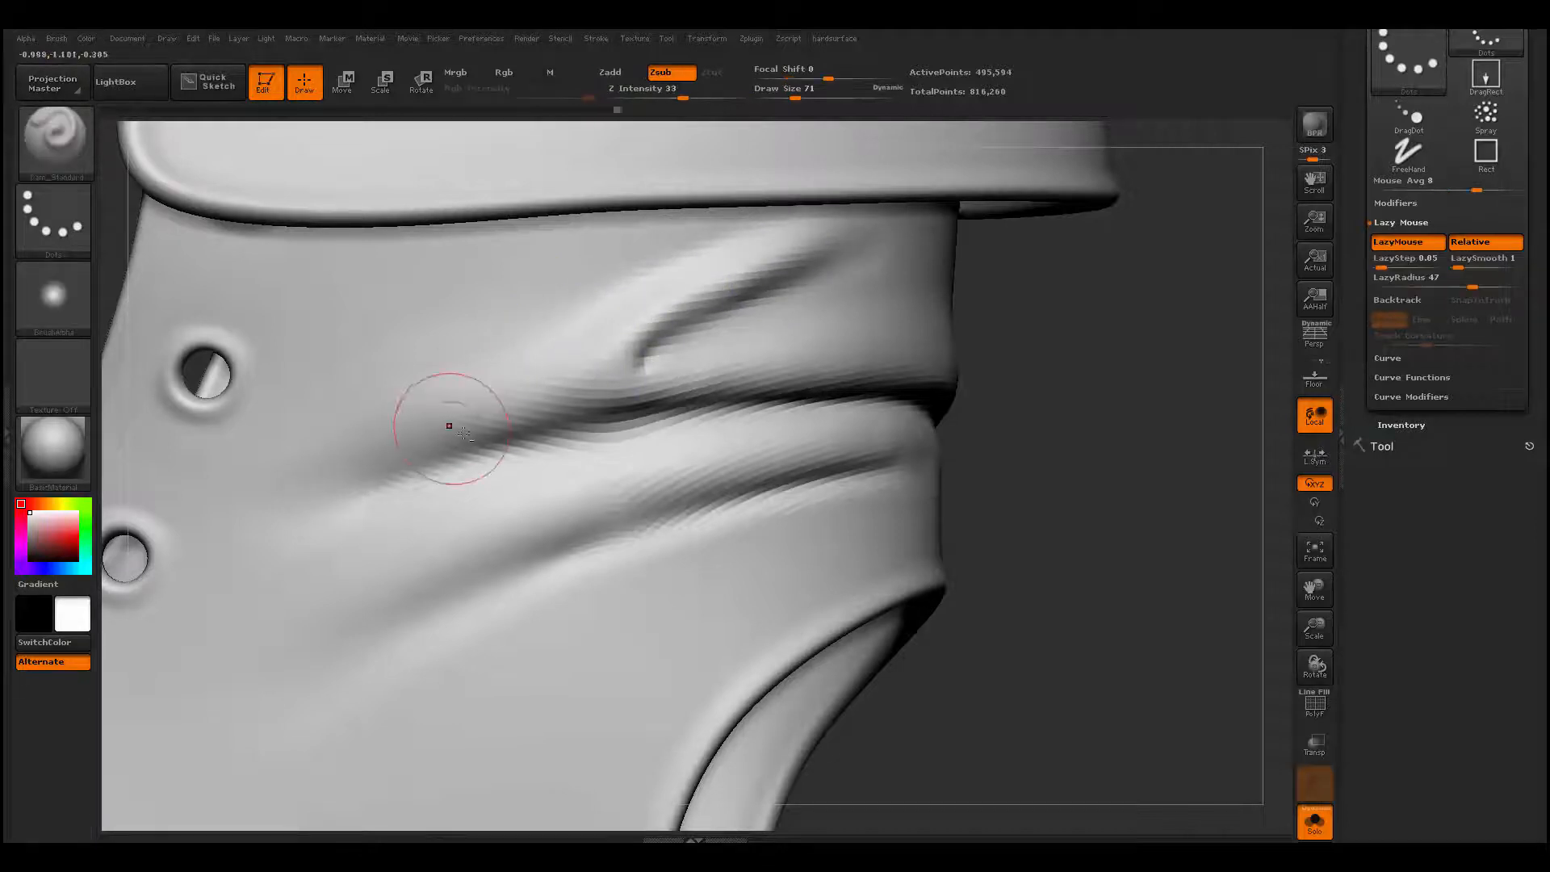
mouse_move(464, 427)
right_mouse_down("alt")
mouse_move(651, 433)
mouse_move(667, 681)
mouse_move(640, 481)
mouse_move(680, 590)
mouse_move(831, 678)
mouse_move(810, 578)
mouse_move(864, 543)
right_mouse_up("alt")
- Build up a diagonal fold from the back edge toward the lace holes on the opposite ankle side with ClayBuildup at draw size 116
key("b")
key("c")
key("b")
key("space")
left_click_drag(550, 430, 556, 430)
right_click_drag(862, 303, 768, 277)
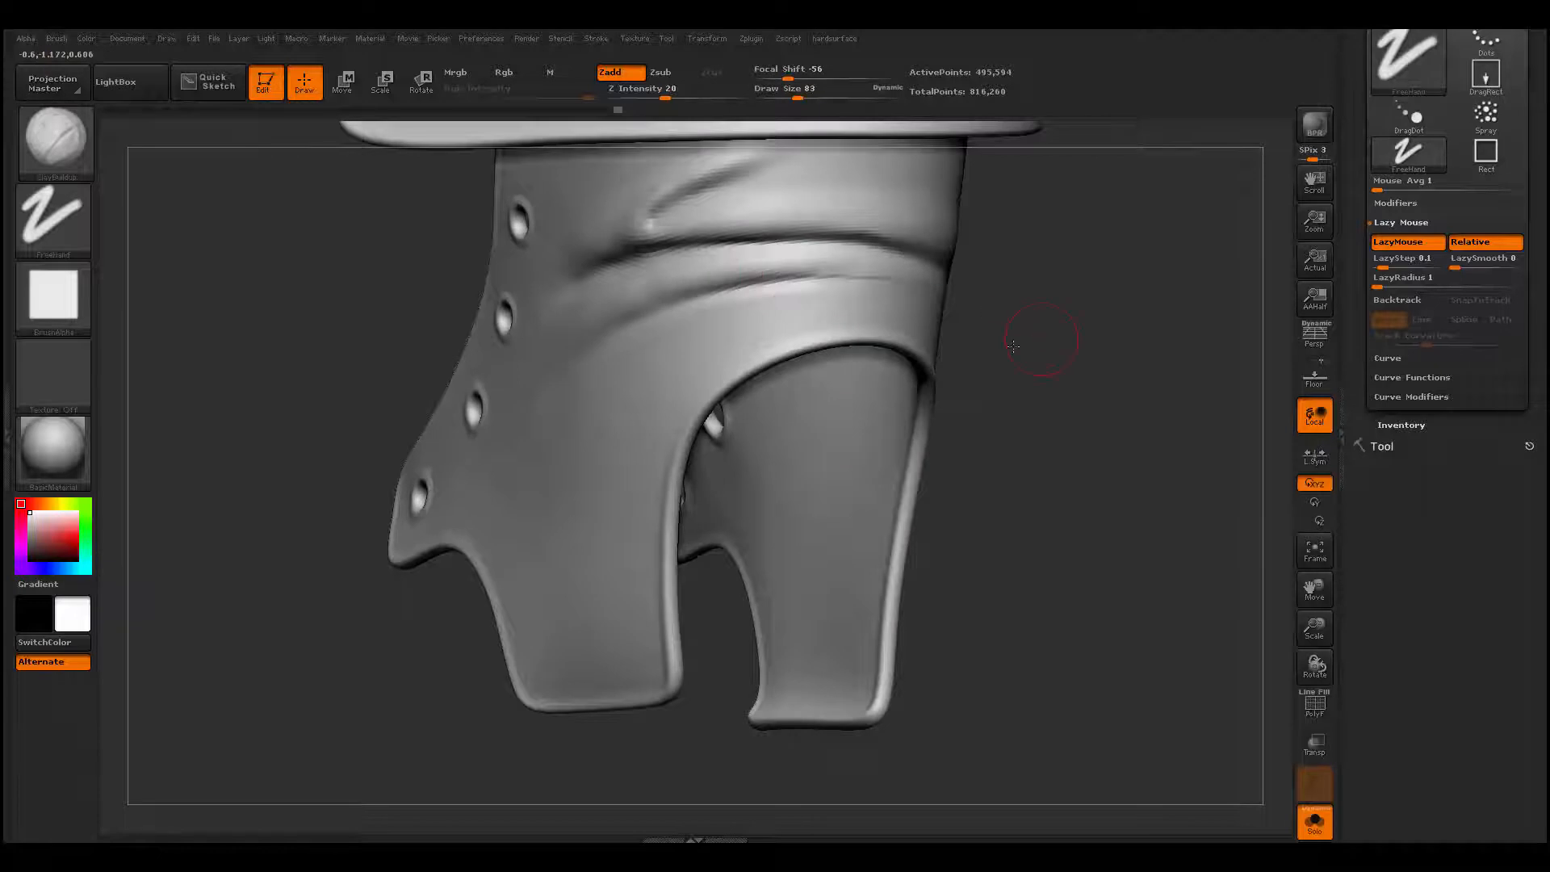
right_click_drag(964, 298, 806, 280)
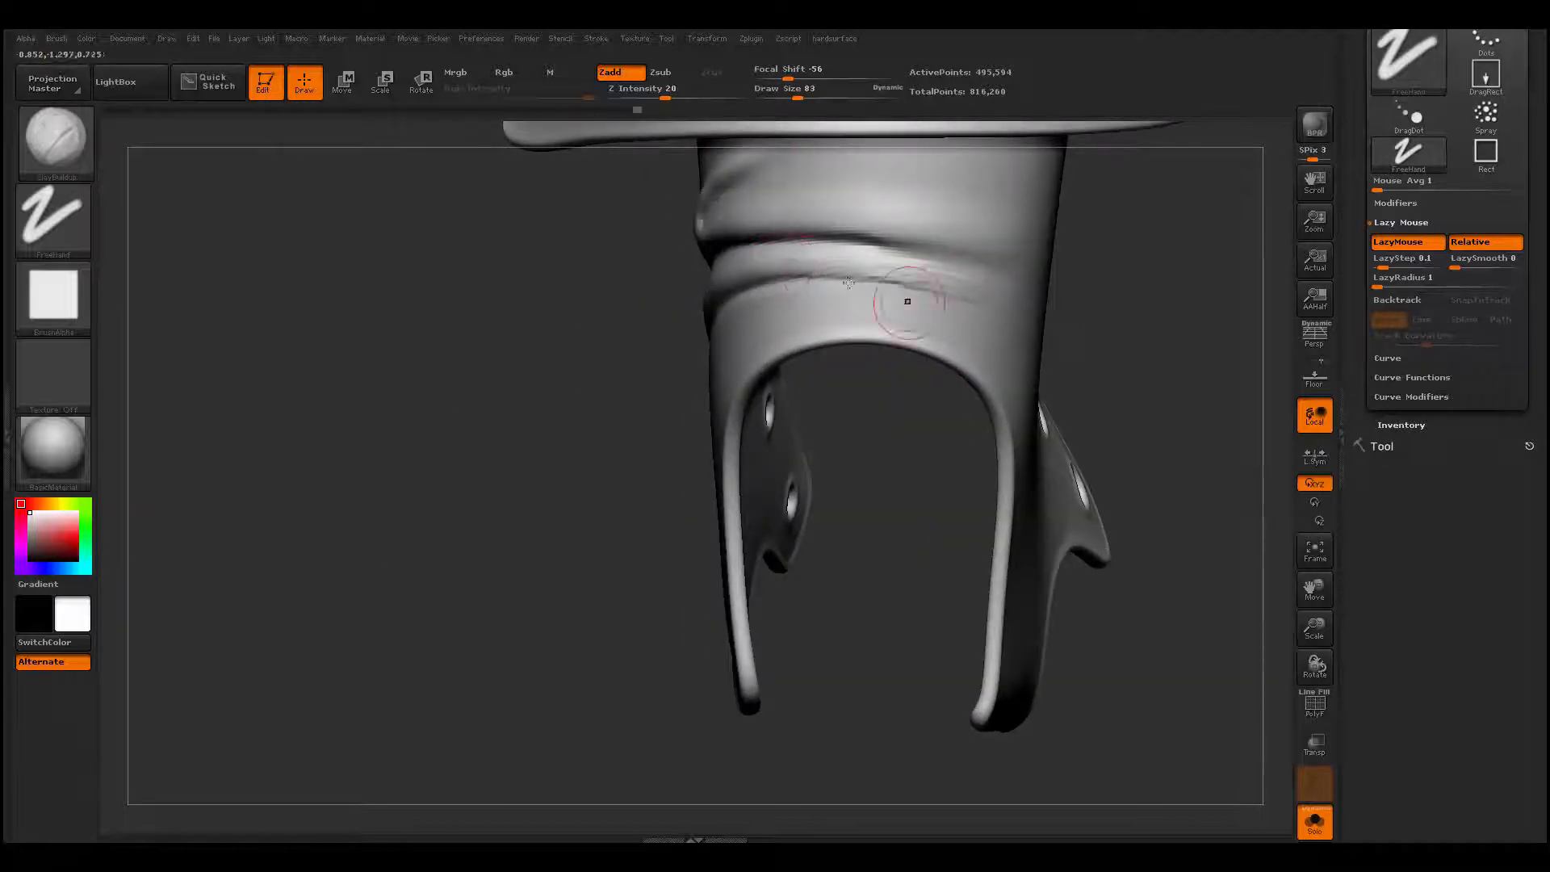
mouse_move(895, 282)
left_mouse_down("shift")
mouse_move(875, 270)
mouse_move(942, 284)
mouse_move(894, 244)
left_mouse_up("shift")
mouse_move(903, 332)
right_mouse_down()
mouse_move(689, 370)
mouse_move(595, 412)
right_mouse_up()
key("space")
left_click(600, 354)
key("space")
left_click(603, 344)
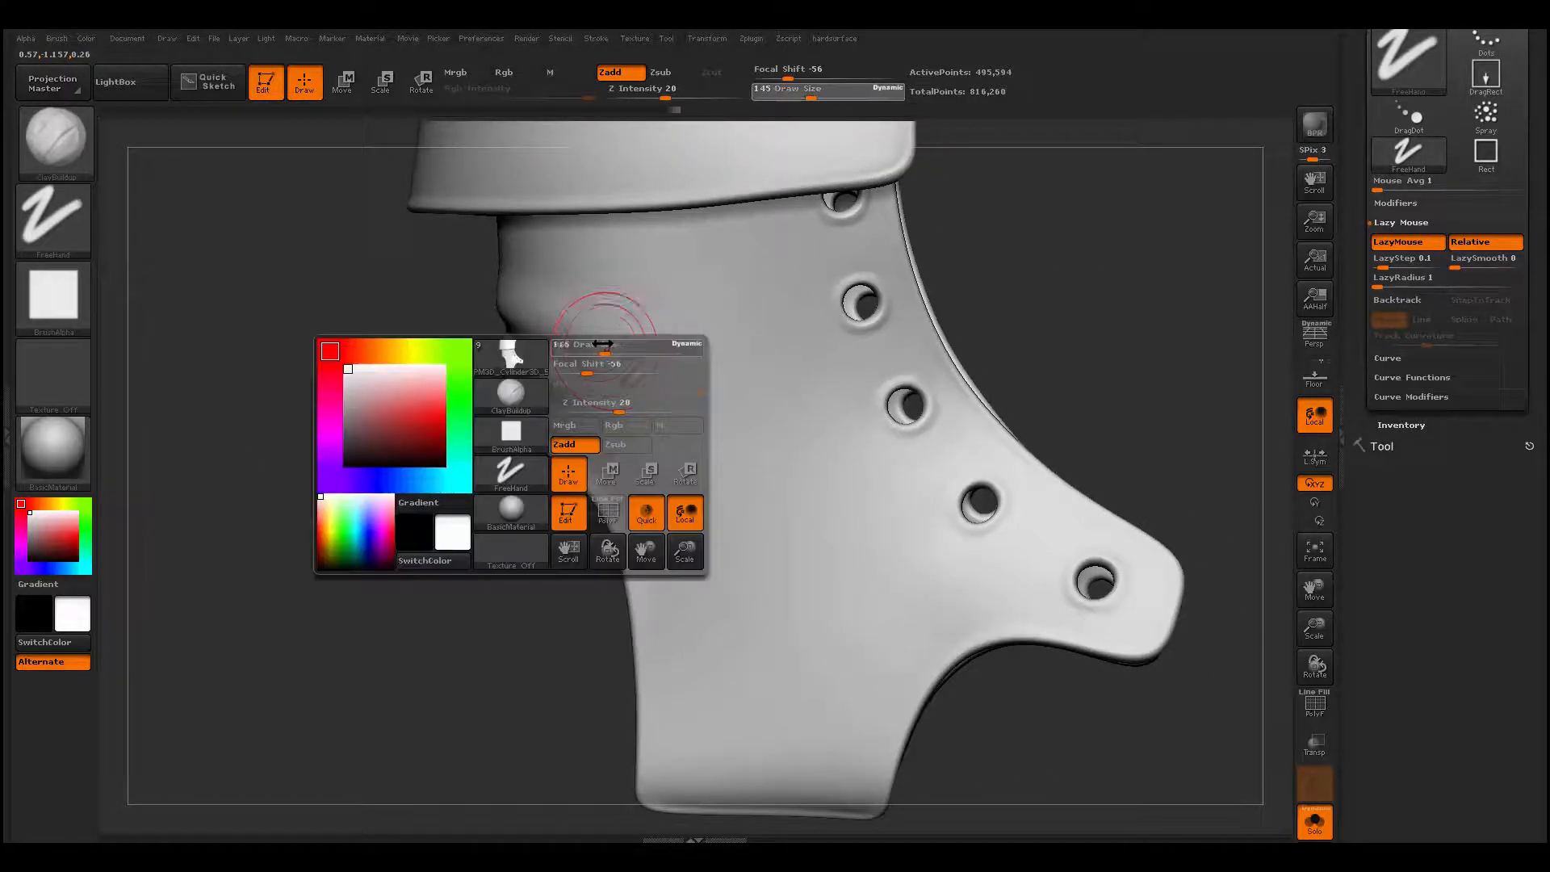
mouse_move(605, 344)
left_mouse_down()
mouse_move(527, 324)
mouse_move(731, 381)
left_mouse_up()
left_click_drag(520, 333, 762, 382)
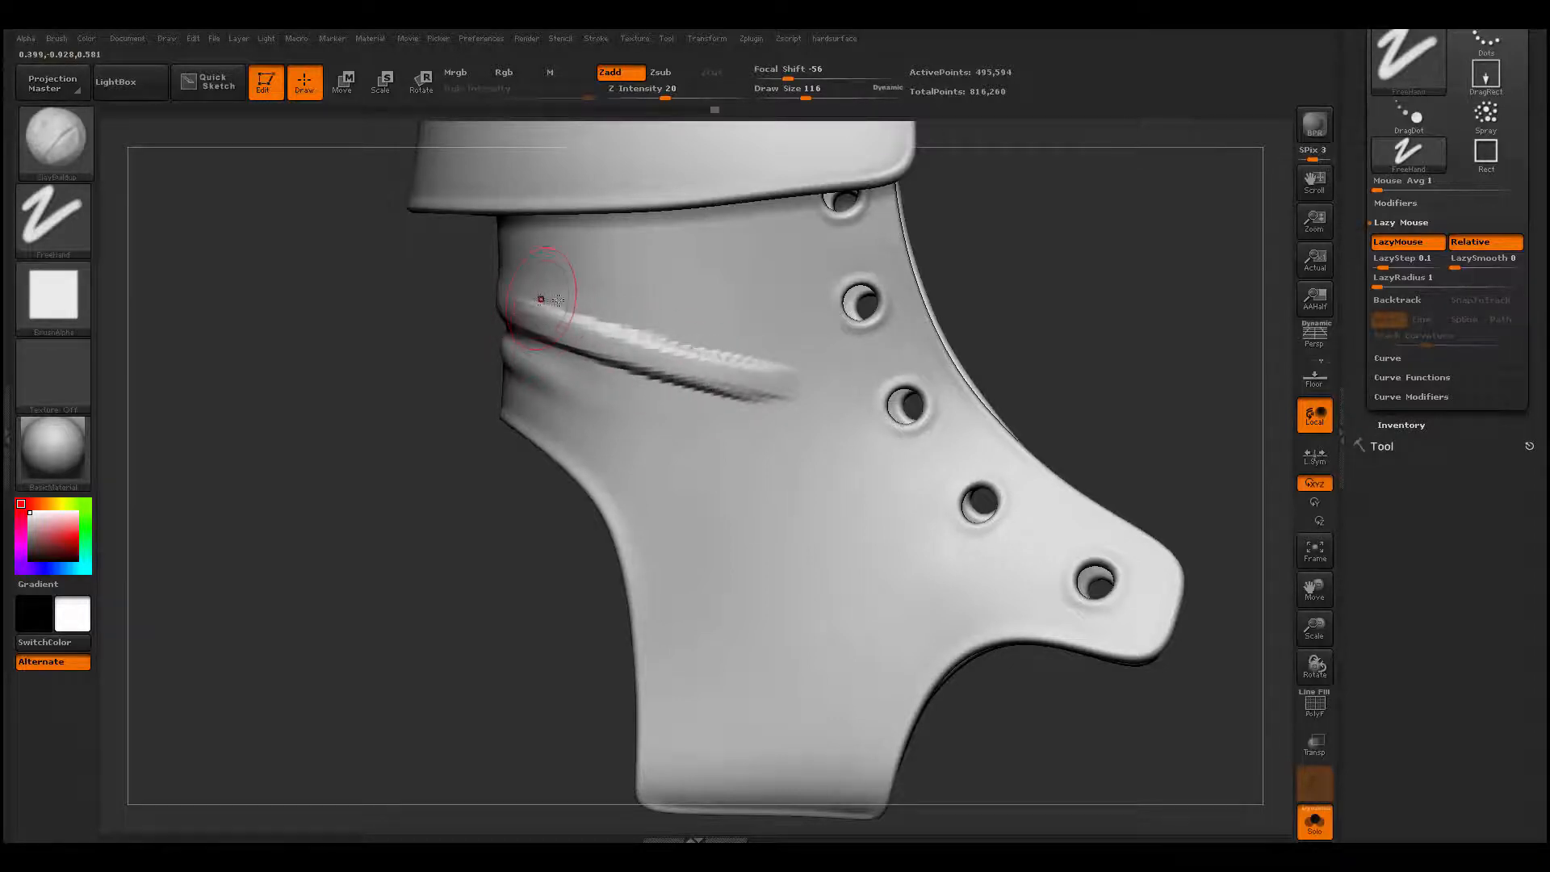
- Set the draw size to 104 and smooth the new diagonal fold into the surrounding leather
key("space")
key("shift")
left_click_drag(751, 370, 622, 369, "shift")
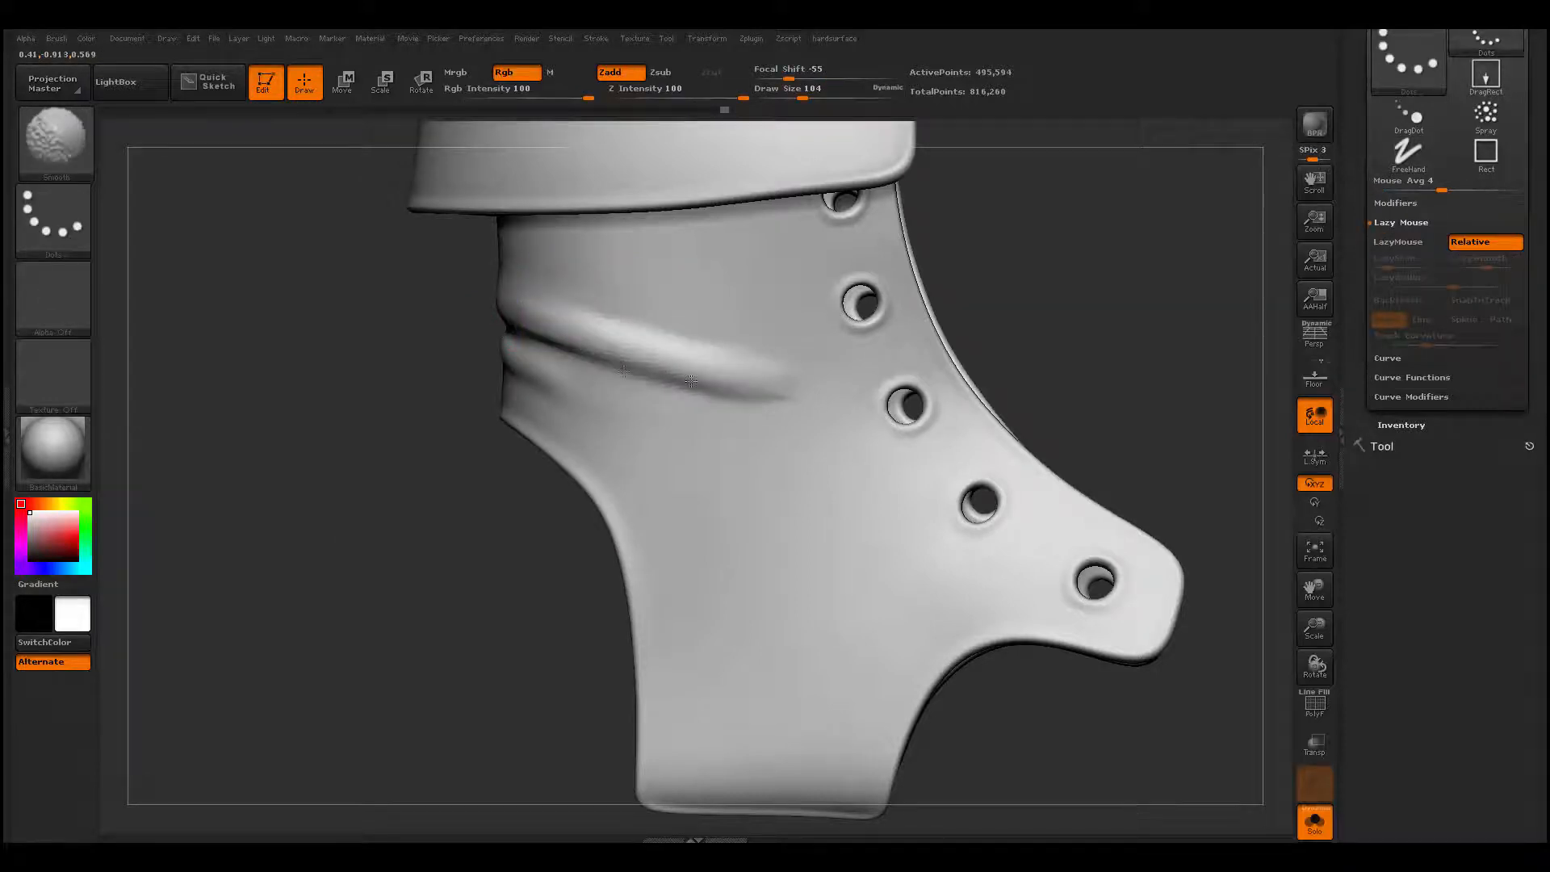
left_click_drag(748, 364, 763, 378, "shift")
- Build up a horizontal ridge above the diagonal fold toward the second lace hole with ClayBuildup and blend its front end
key("2")
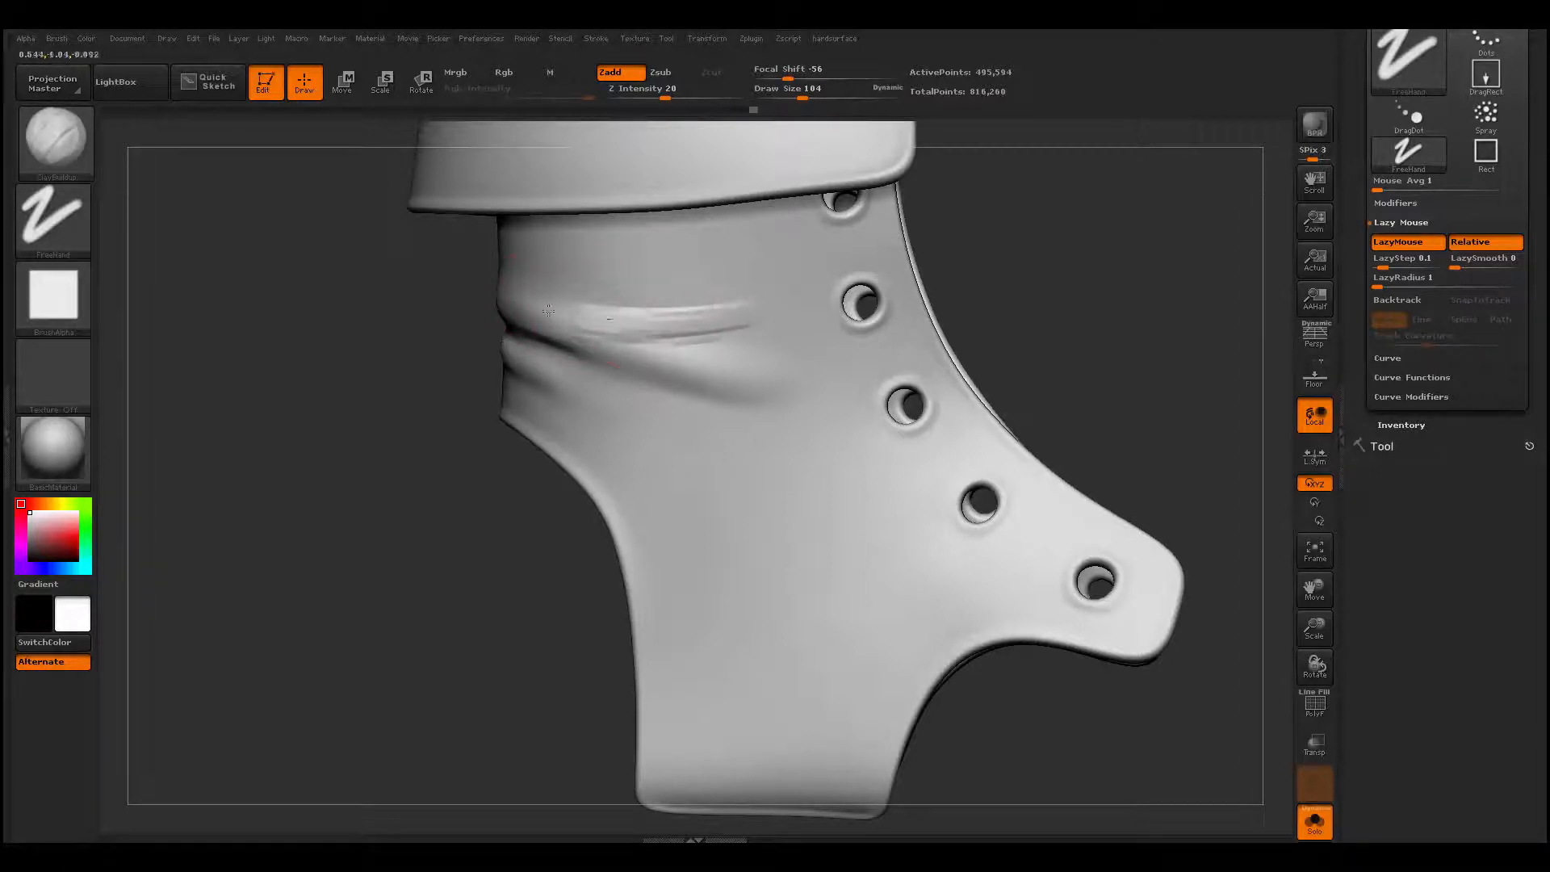
mouse_move(663, 327)
left_mouse_down()
mouse_move(675, 323)
mouse_move(532, 310)
mouse_move(740, 324)
left_mouse_up()
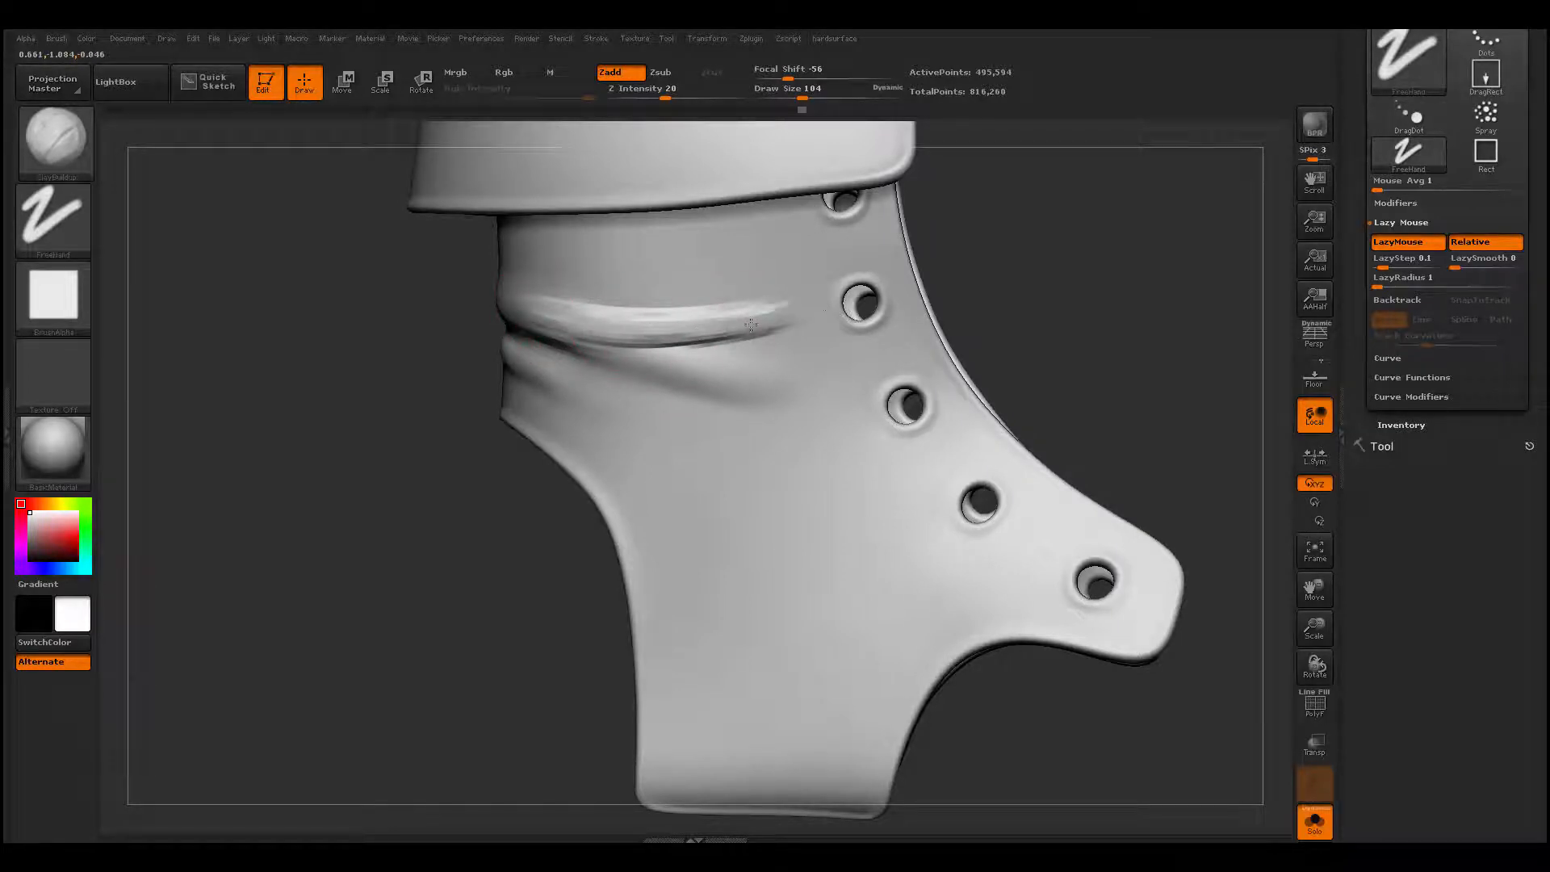
left_click_drag(759, 311, 795, 290)
mouse_move(703, 320)
left_mouse_down()
mouse_move(795, 283)
mouse_move(811, 347)
mouse_move(795, 297)
mouse_move(714, 309)
mouse_move(648, 346)
left_mouse_up()
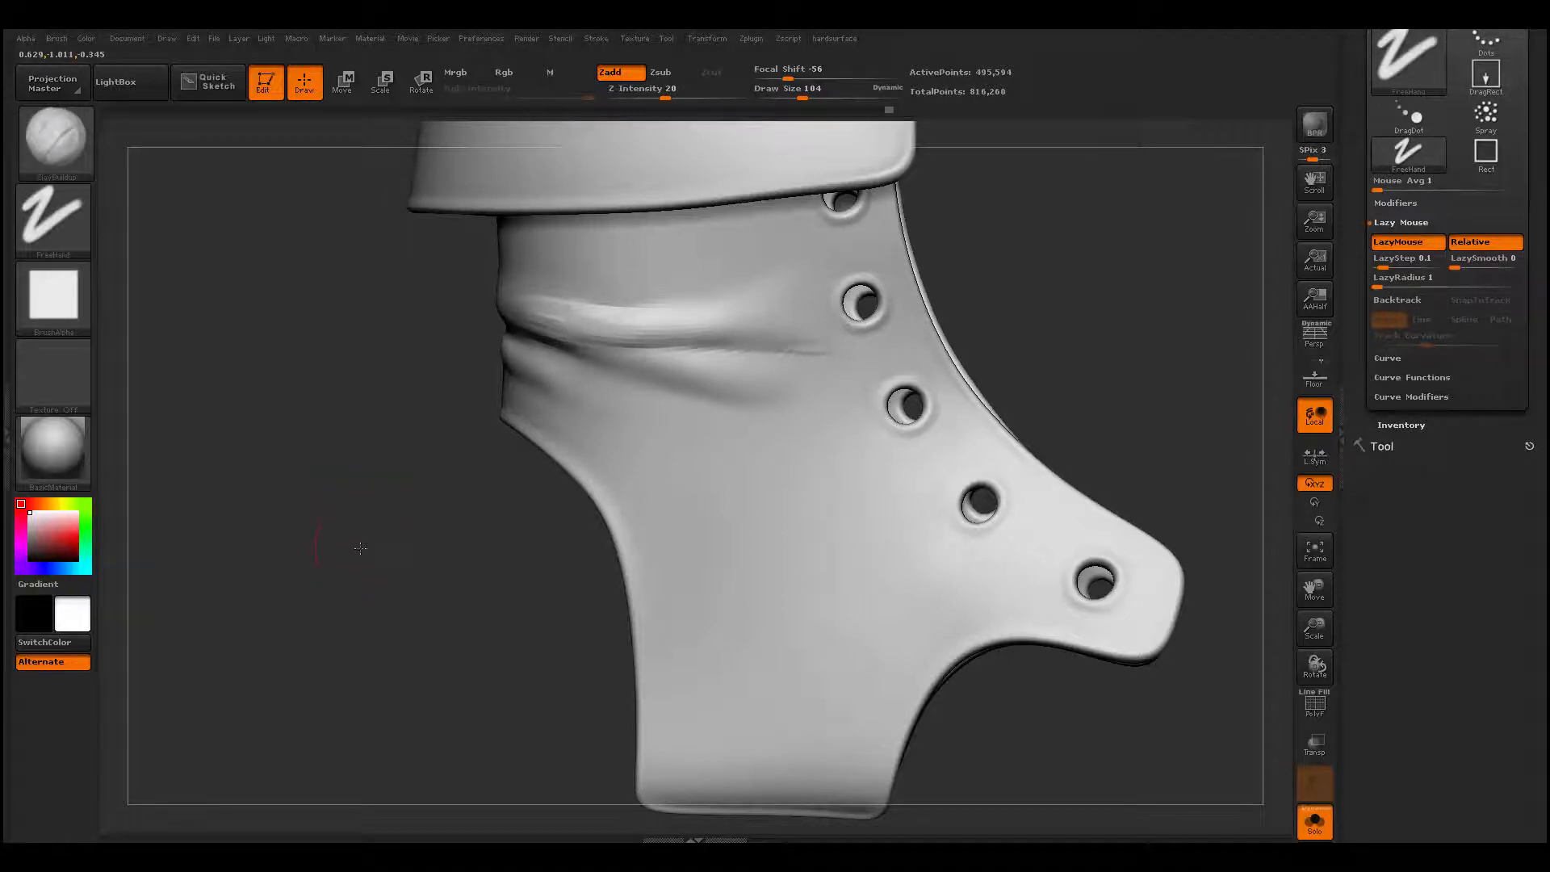
- Carve a crease between the horizontal ridge and the diagonal fold with Dam_Standard and smooth around it
left_click_drag(363, 552, 364, 630, "alt")
mouse_move(502, 371)
left_mouse_down("shift")
mouse_move(577, 352)
mouse_move(709, 384)
left_mouse_up("shift")
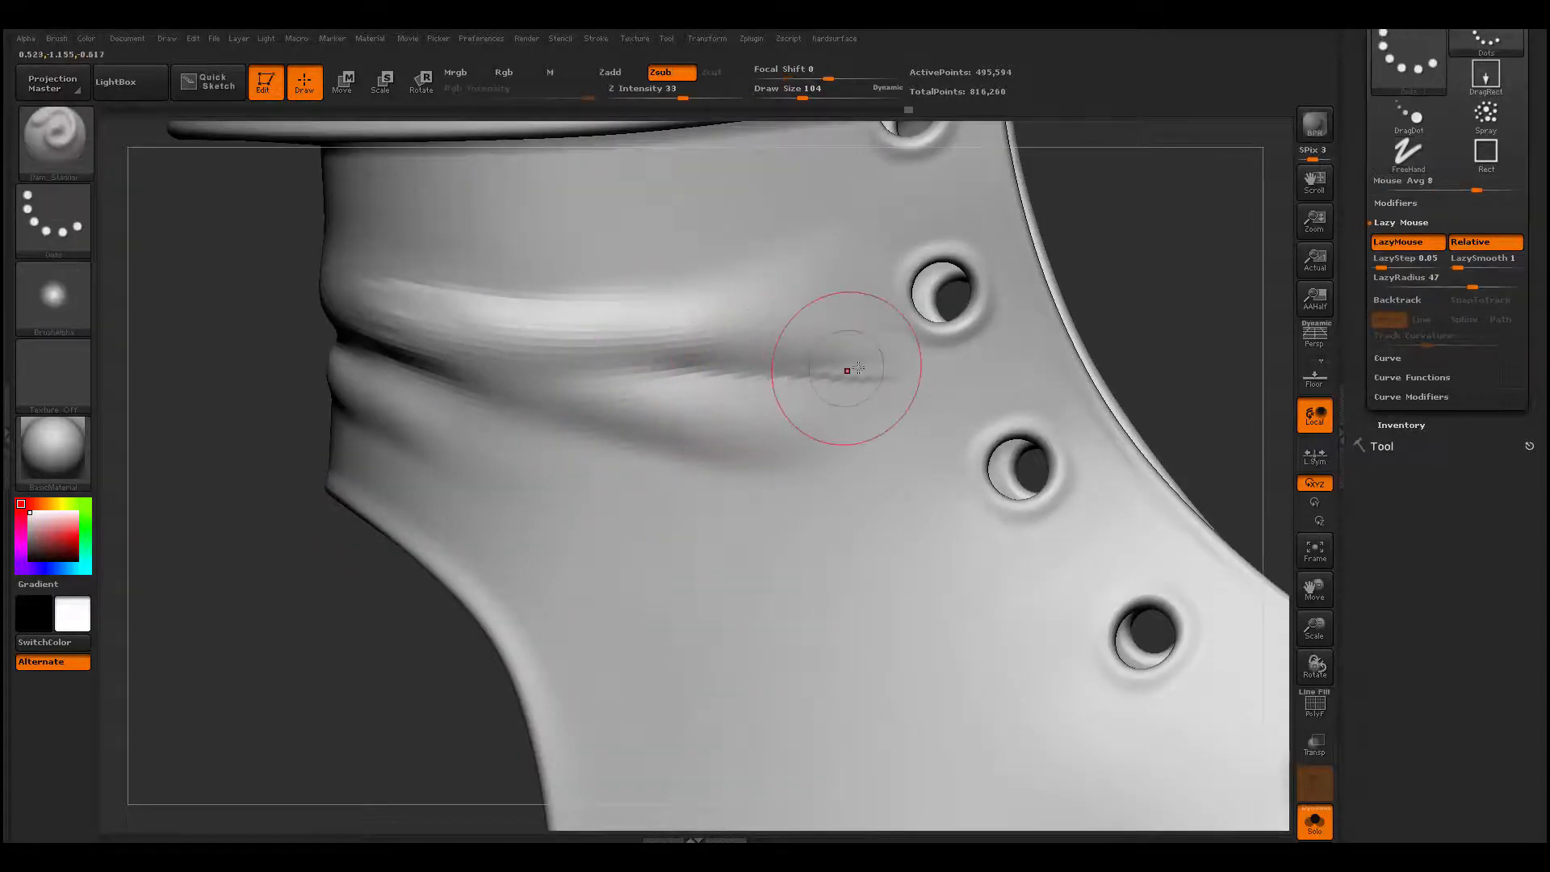
mouse_move(845, 371)
left_mouse_down("shift")
mouse_move(876, 377)
mouse_move(823, 364)
mouse_move(505, 393)
mouse_move(827, 362)
left_mouse_up("shift")
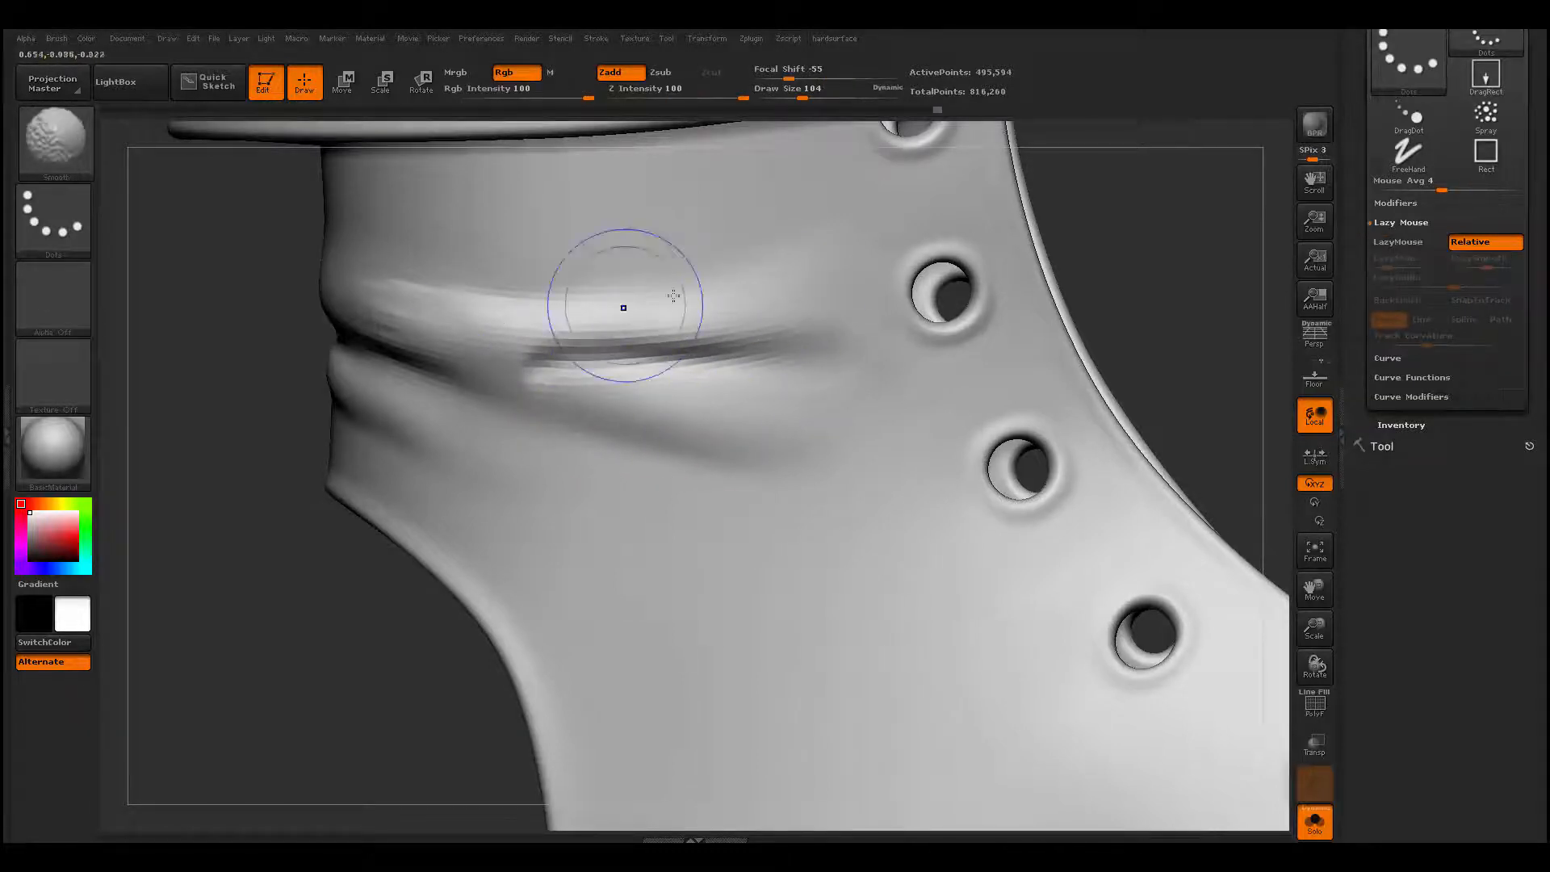
left_click_drag(588, 408, 549, 381, "shift")
- Reduce the draw size to 56 and build up the fork between the two folds and the lower branch with ClayBuildup
key("space")
left_click_drag(616, 418, 606, 418)
key("b")
key("c")
key("b")
key("space")
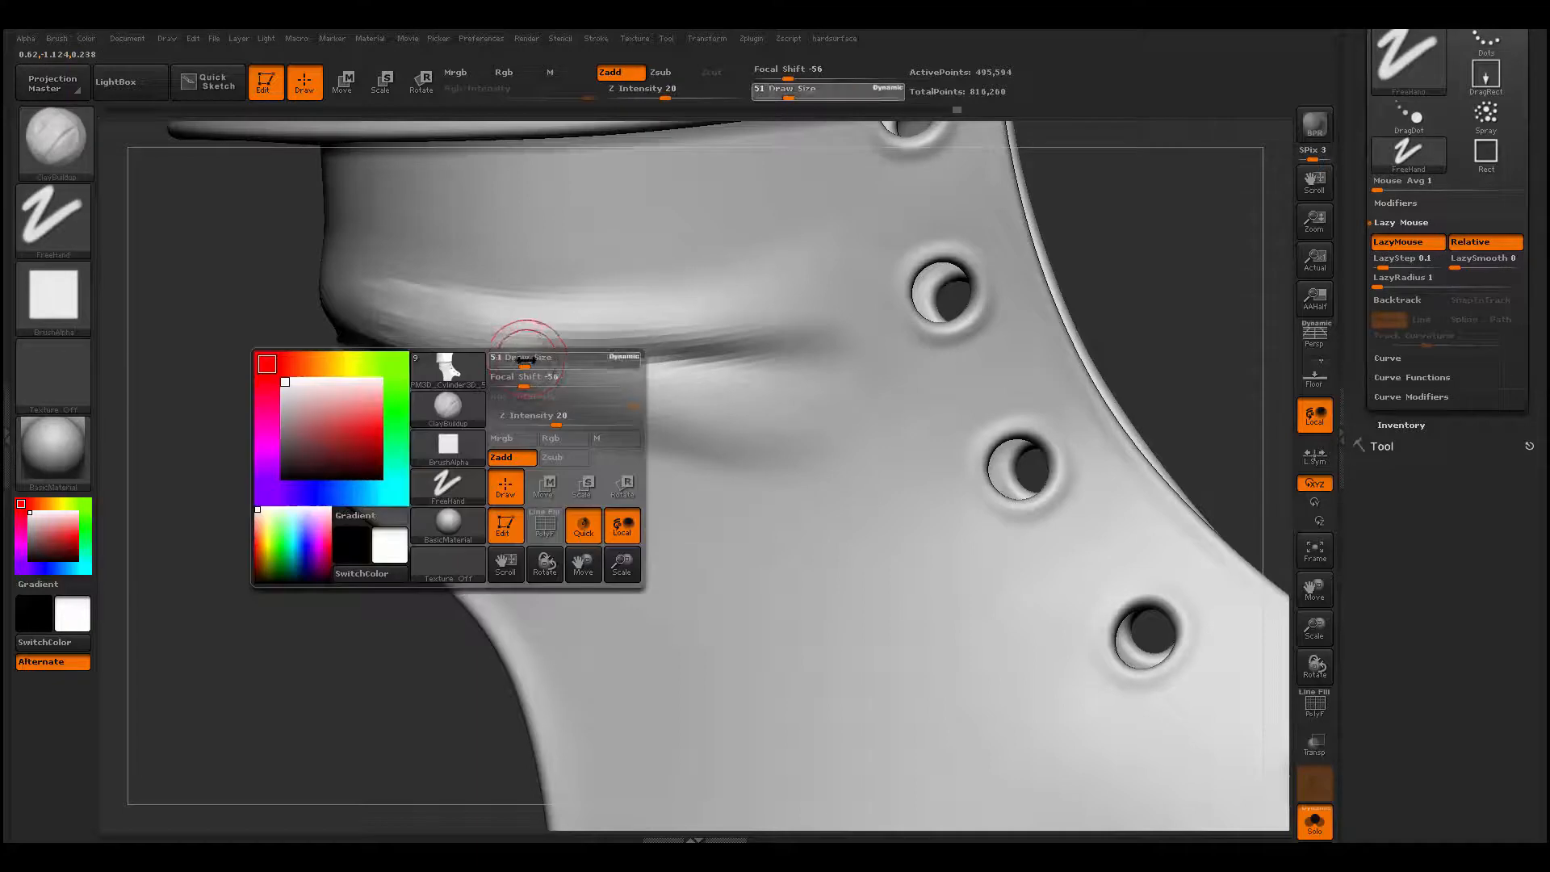
left_click_drag(528, 355, 544, 352)
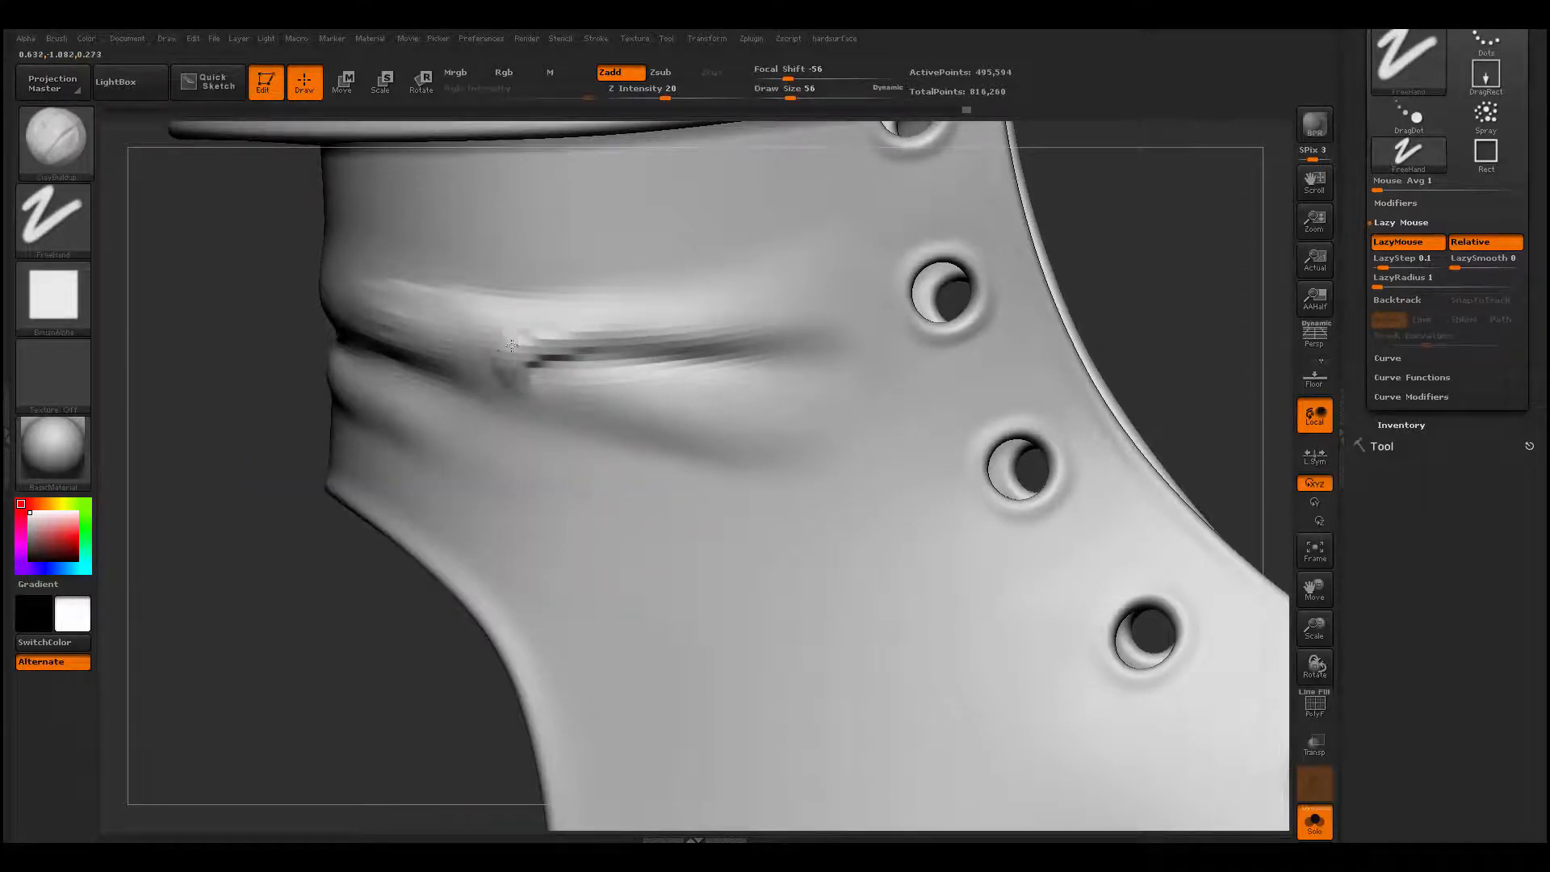
mouse_move(480, 359)
left_mouse_down()
mouse_move(497, 385)
mouse_move(707, 447)
left_mouse_up()
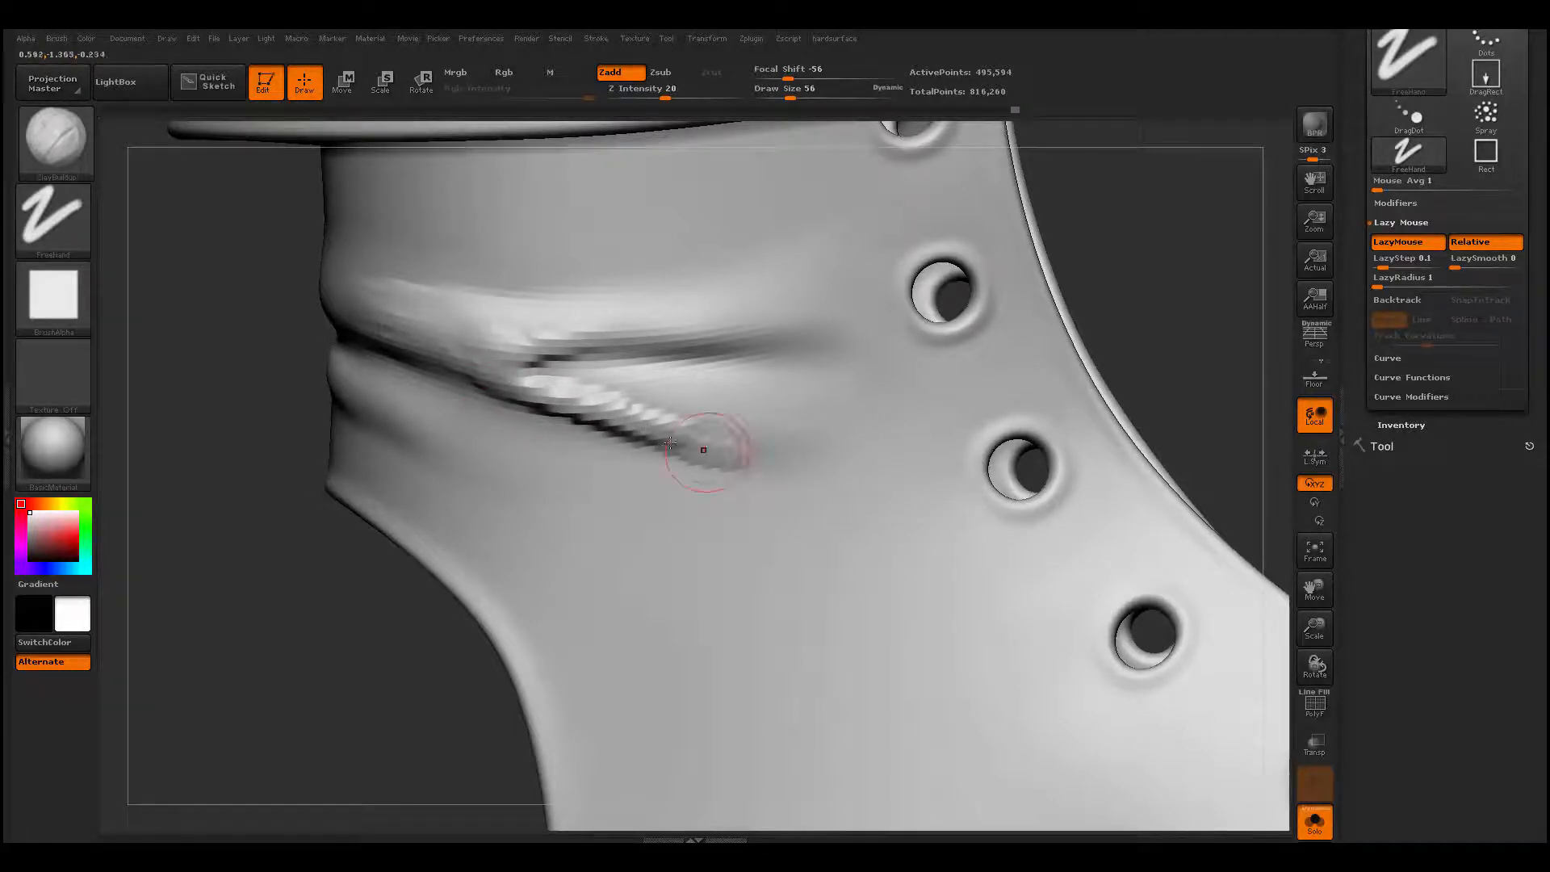
left_click_drag(583, 389, 721, 453, "shift")
mouse_move(583, 408)
left_mouse_down("shift")
mouse_move(517, 369)
mouse_move(606, 326)
mouse_move(642, 355)
mouse_move(879, 356)
mouse_move(618, 355)
left_mouse_up("shift")
- Sharpen the crease inside the fork with Dam_Standard and smooth the folds back toward the rear edge
key("b")
key("d")
key("s")
mouse_move(766, 366)
left_mouse_down("shift")
mouse_move(528, 360)
mouse_move(471, 305)
mouse_move(367, 303)
left_mouse_up("shift")
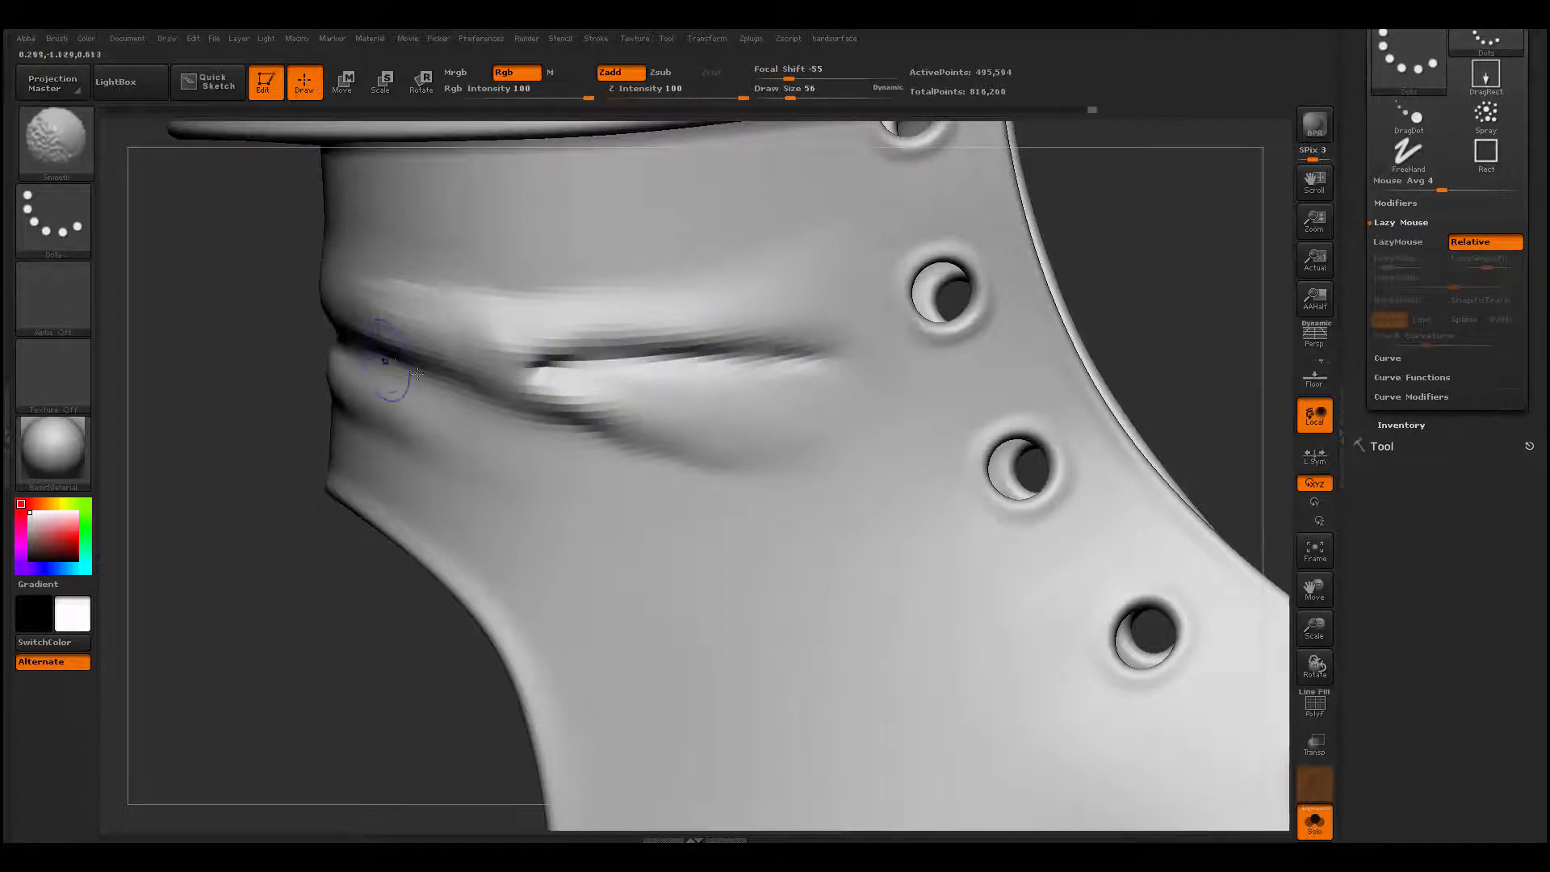
left_click_drag(394, 364, 604, 424, "shift")
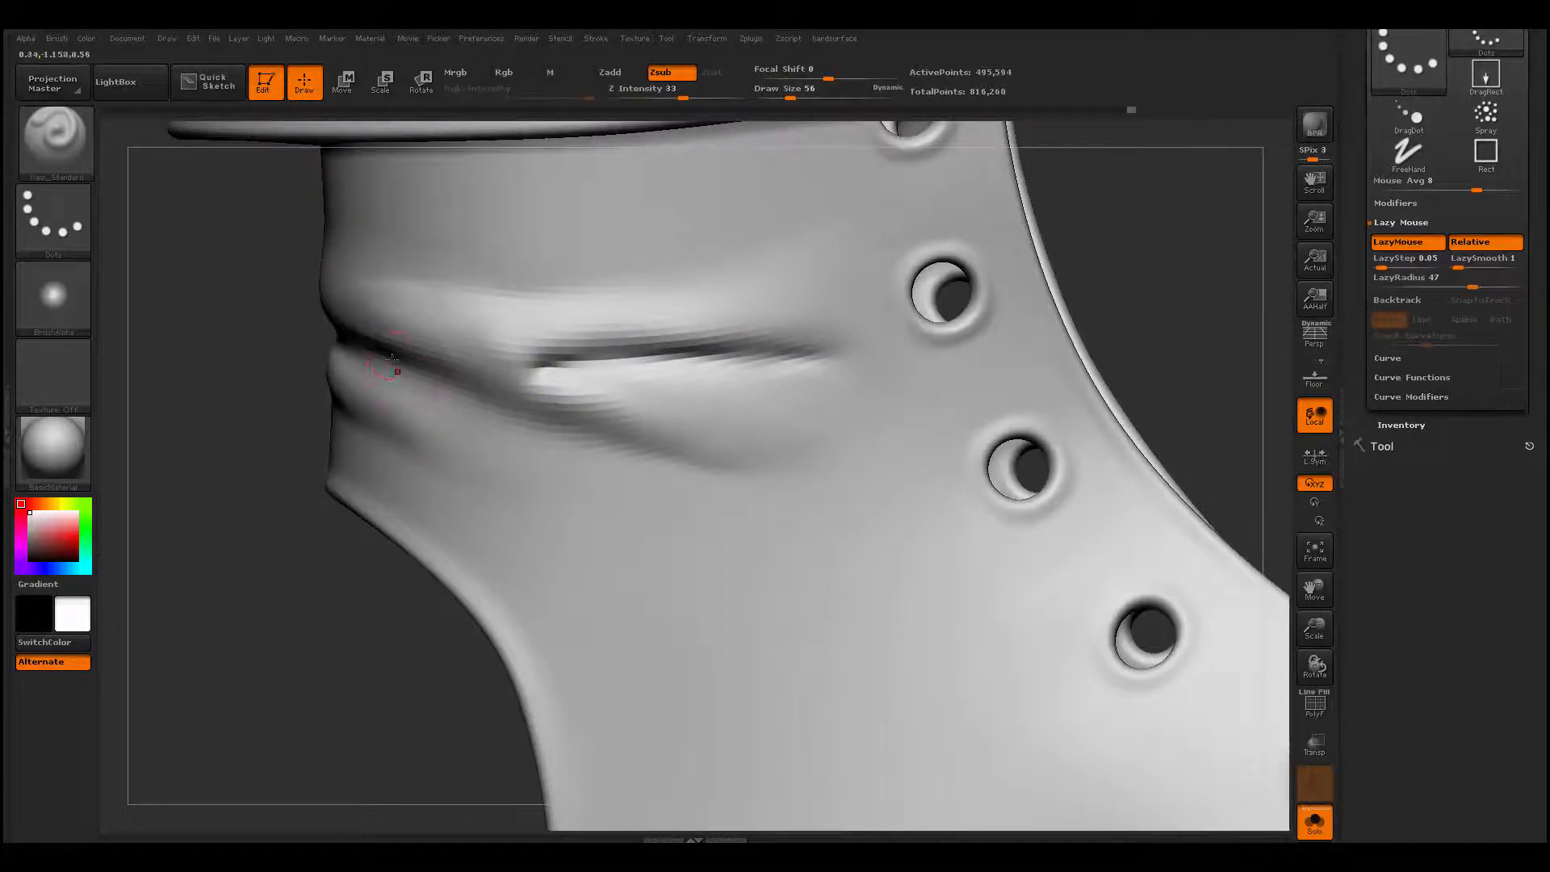
- Carve the crease beneath the lower branch from near the back edge with Dam_Standard, redoing the stroke as needed, and soften its front end
mouse_move(416, 359)
left_mouse_down()
mouse_move(637, 441)
mouse_move(909, 442)
left_mouse_up()
key("ctrl+z")
left_click_drag(379, 355, 809, 495)
key("ctrl+z")
left_click_drag(381, 355, 811, 425)
mouse_move(658, 430)
left_mouse_down("shift")
mouse_move(784, 440)
mouse_move(371, 369)
mouse_move(569, 414)
left_mouse_up("shift")
- Carve a crease along the upper edge of the horizontal ridge with Dam_Standard and smooth it down
left_click_drag(584, 293, 561, 292, "shift")
left_click_drag(376, 288, 880, 222)
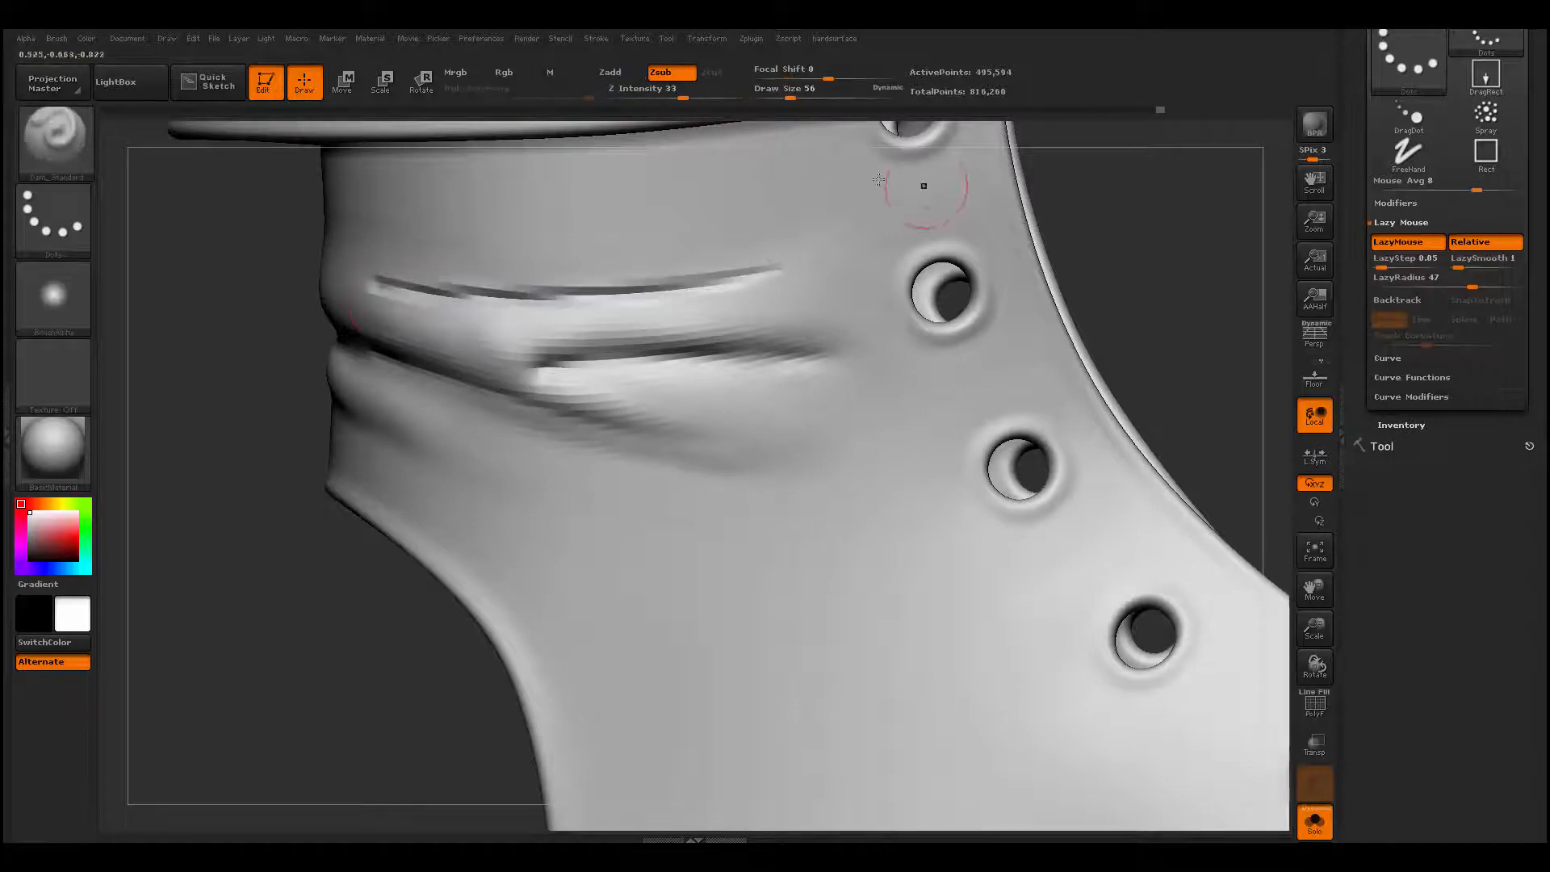
mouse_move(454, 276)
left_mouse_down("shift")
mouse_move(399, 285)
mouse_move(779, 262)
left_mouse_up("shift")
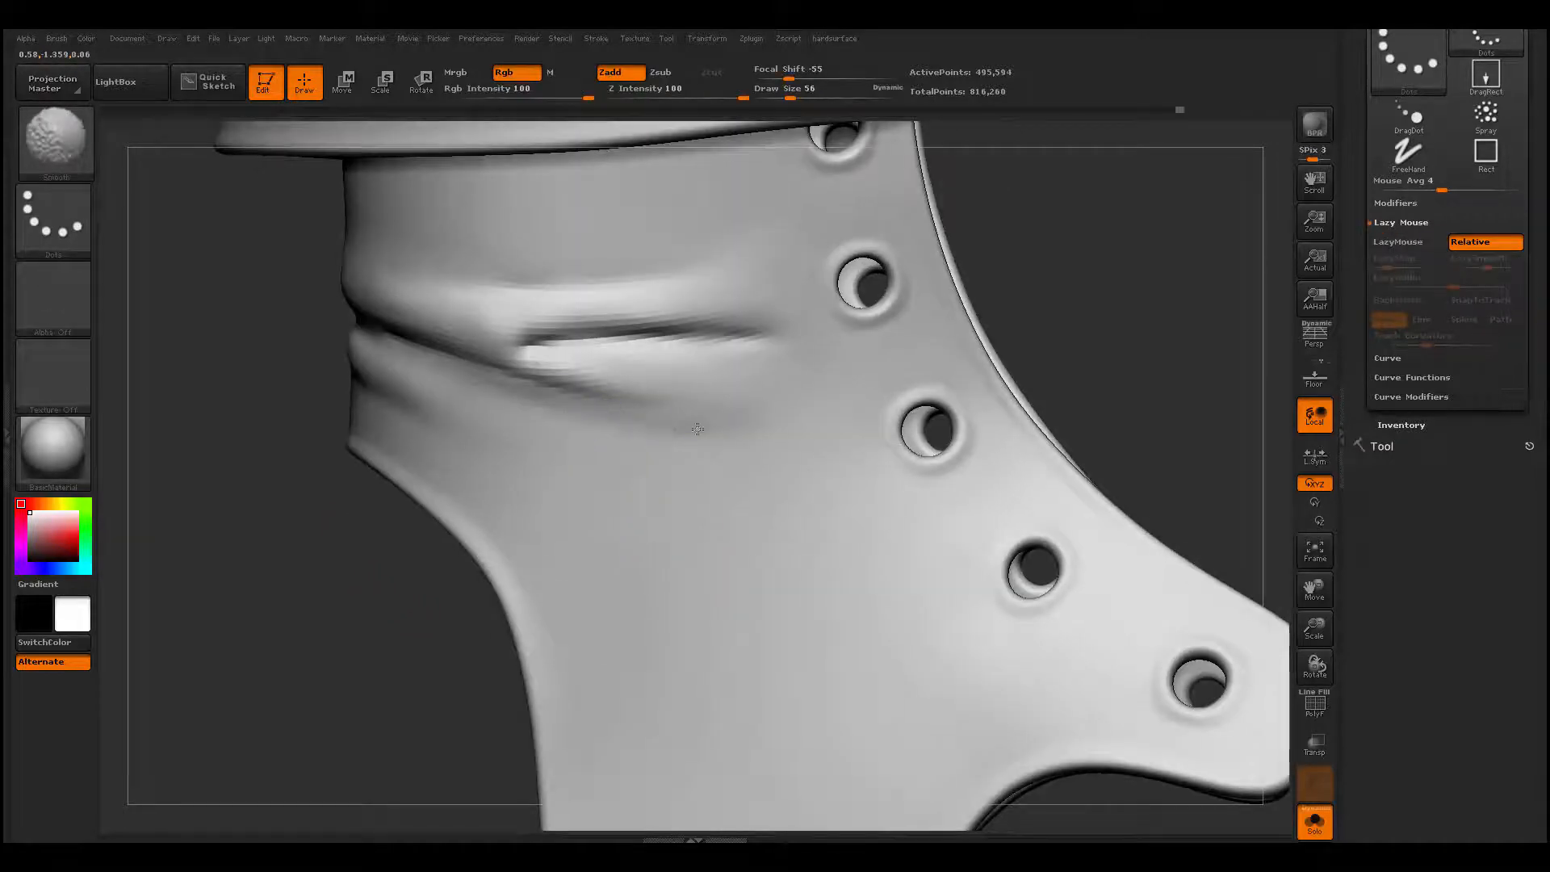
- Build up another fold beneath the forked creases, running from near the back edge toward the lace holes, with ClayBuildup
key("b")
key("c")
key("b")
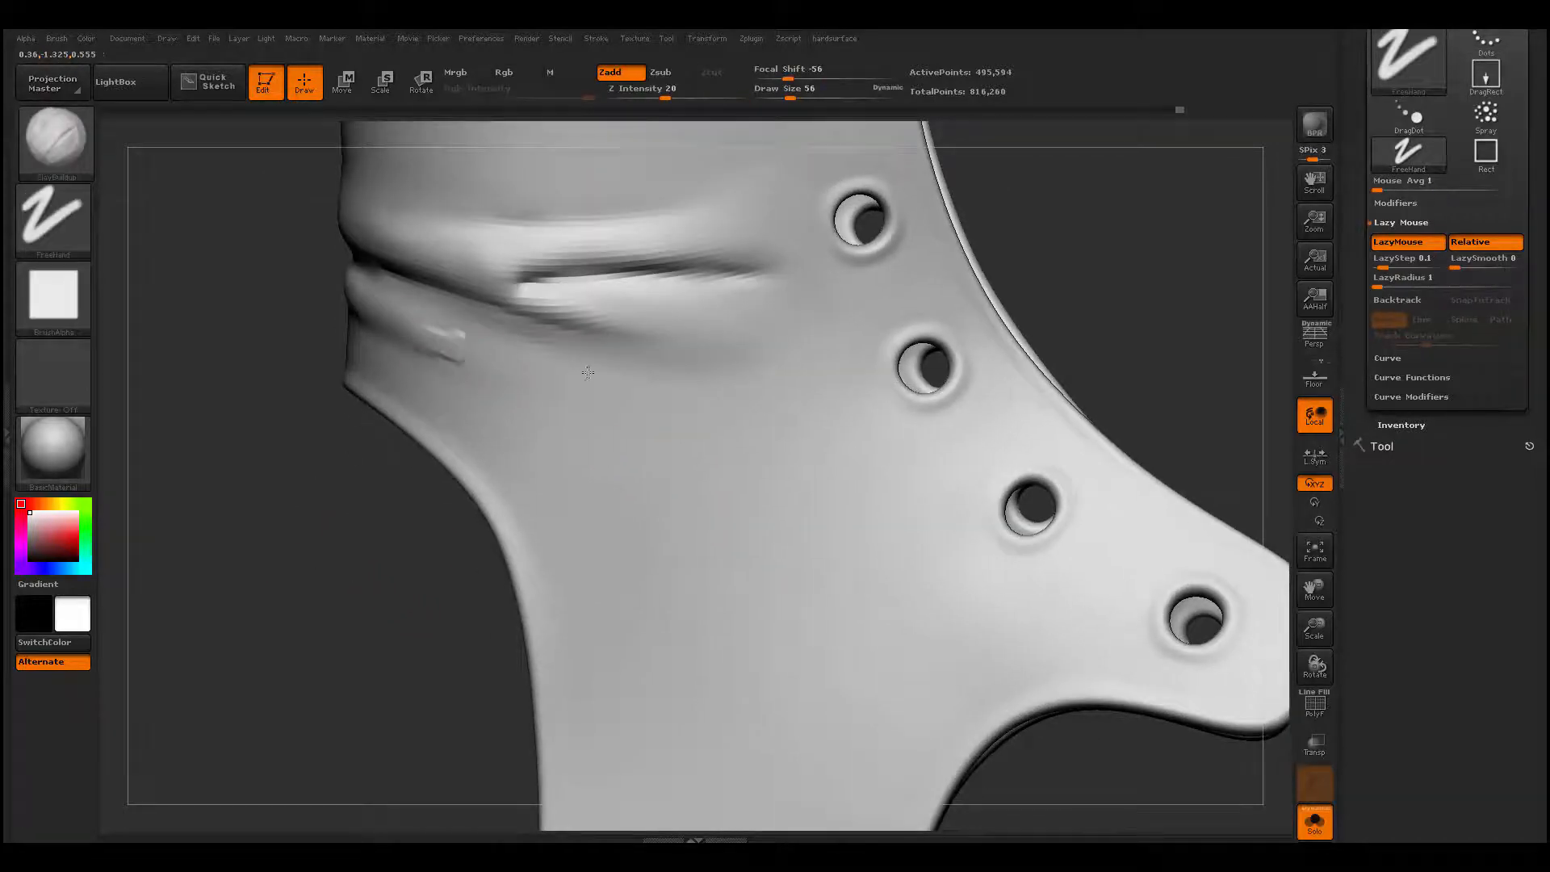
left_click_drag(587, 372, 720, 386)
key("ctrl+z")
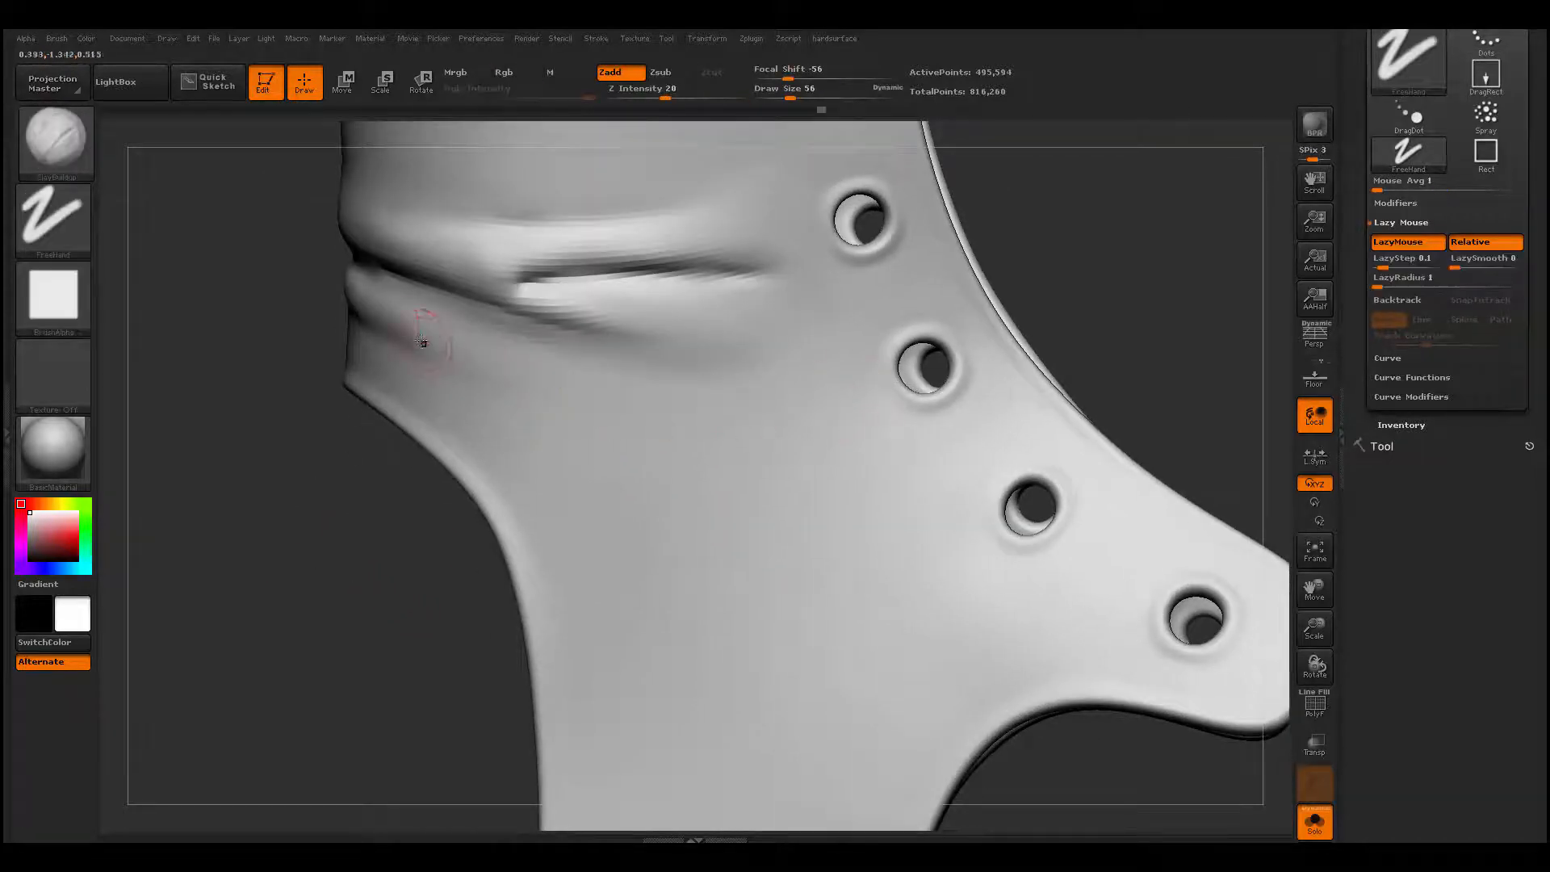
mouse_move(418, 334)
left_mouse_down()
mouse_move(581, 379)
mouse_move(568, 370)
mouse_move(616, 371)
mouse_move(637, 342)
mouse_move(654, 361)
left_mouse_up()
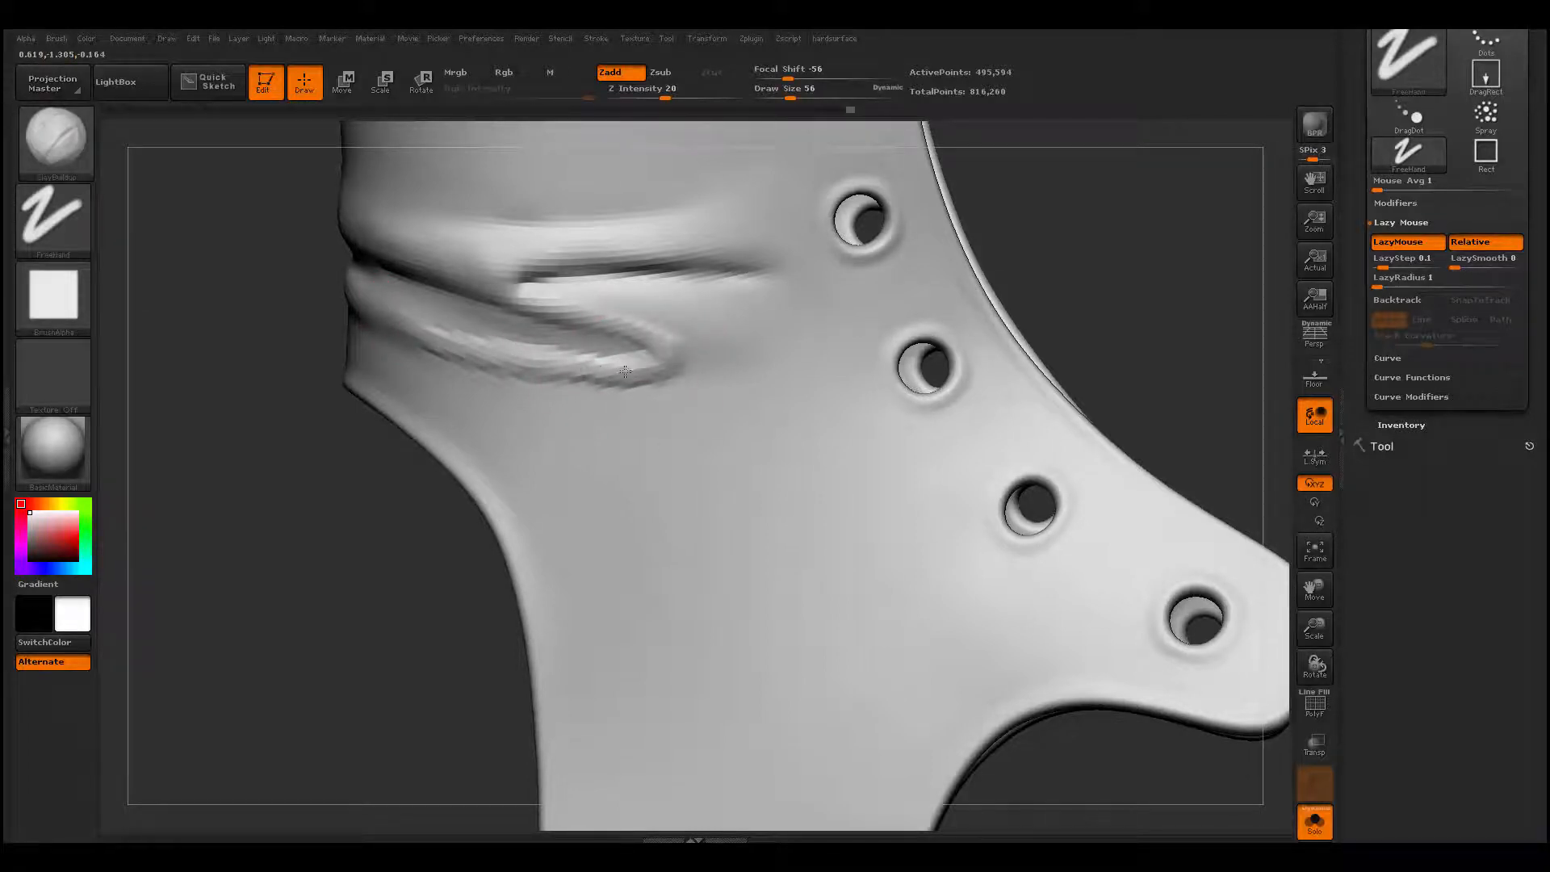
left_click_drag(574, 363, 748, 347)
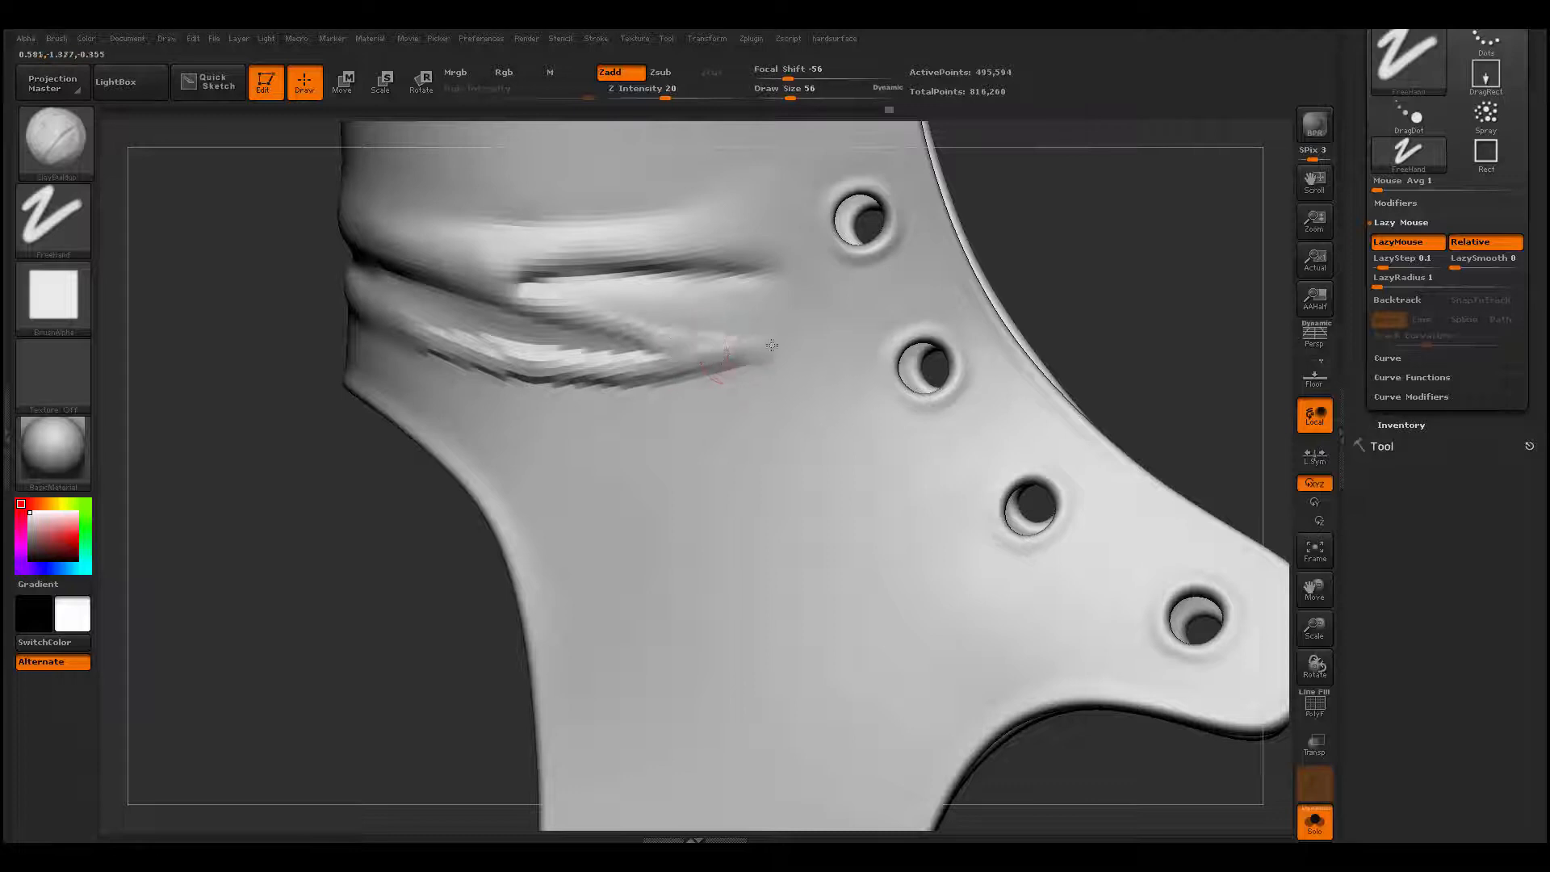
- Smooth the newly built lower fold into the surrounding leather, try a broader ClayBuildup stroke beneath it and undo that stroke
key("shift")
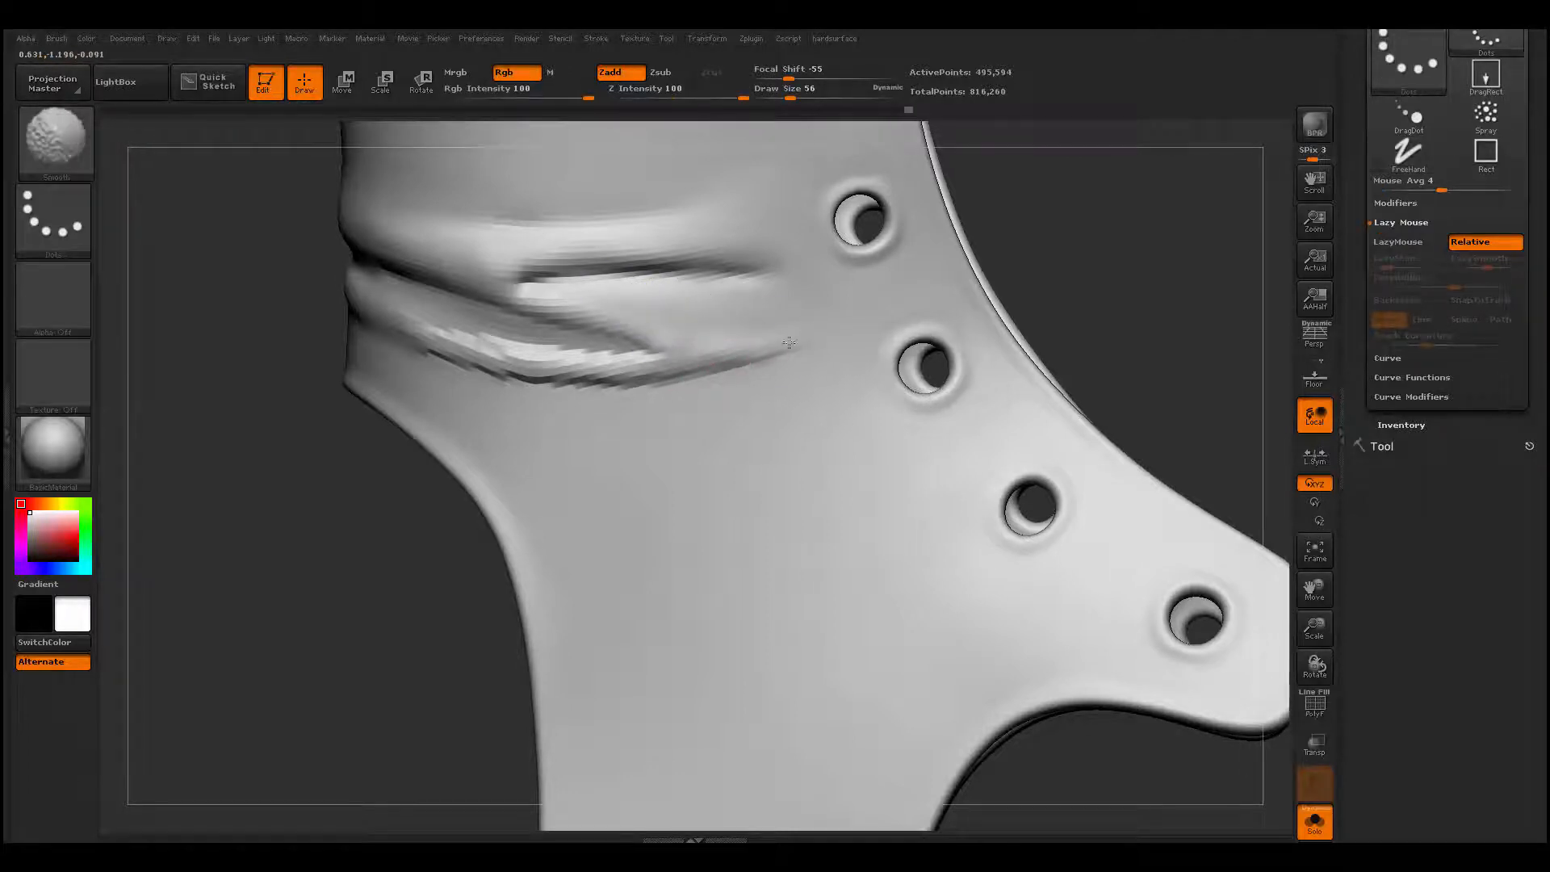
mouse_move(789, 343)
left_mouse_down("shift")
mouse_move(449, 346)
mouse_move(731, 334)
mouse_move(685, 323)
mouse_move(501, 373)
mouse_move(754, 333)
left_mouse_up("shift")
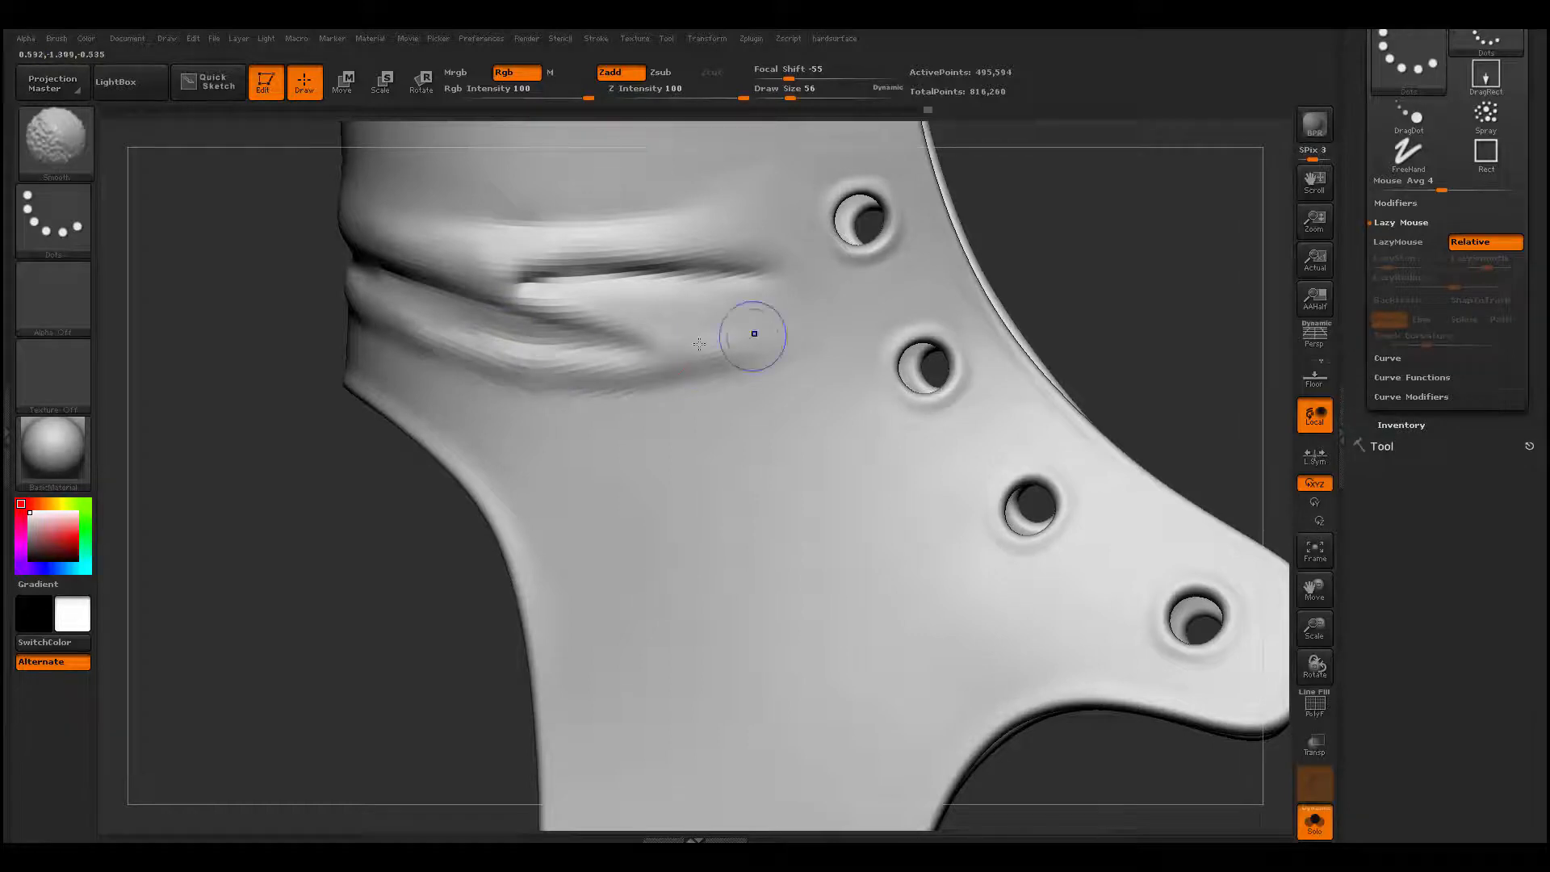
left_click_drag(428, 367, 899, 296)
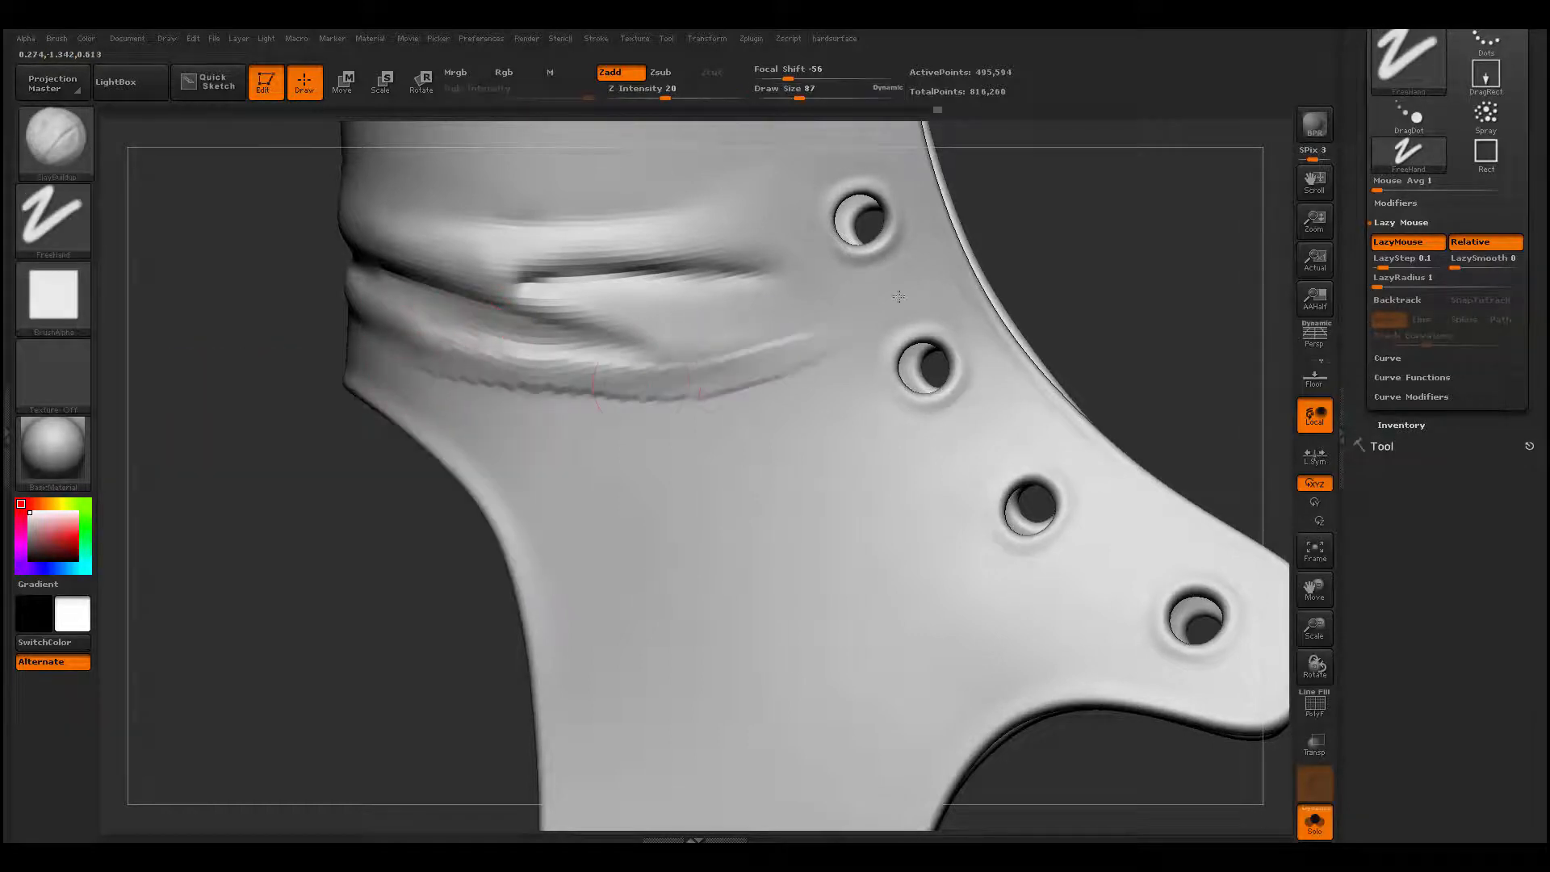
key("ctrl+z")
- Carve a crease along the underside of the lower fold with Dam_Standard at draw size 56 and smooth its edges
key("space")
left_click_drag(529, 369, 519, 369)
key("b")
key("d")
key("s")
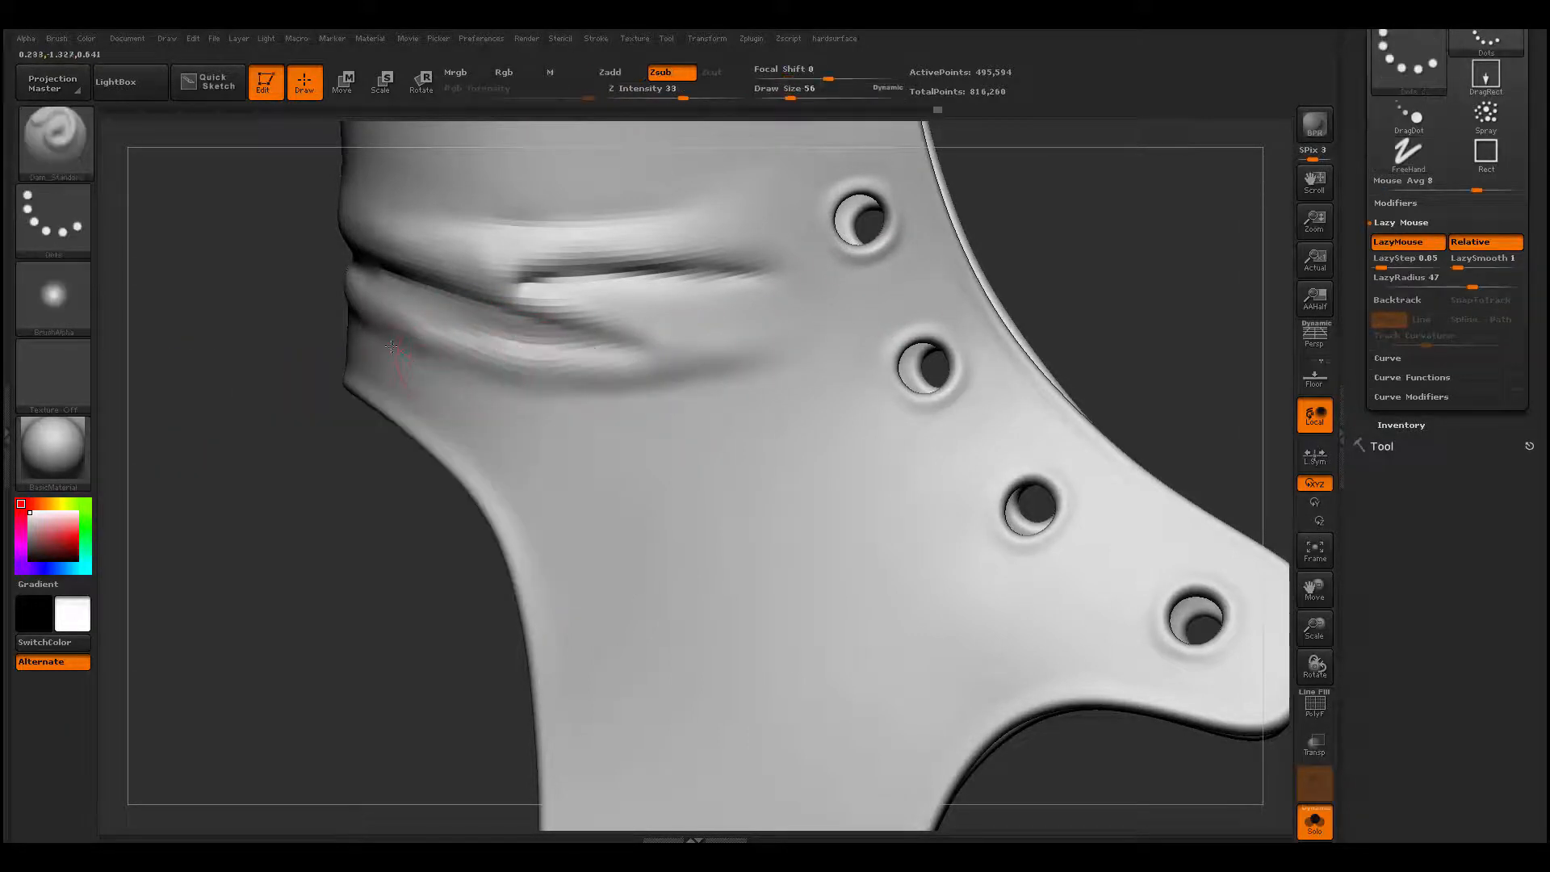
mouse_move(391, 346)
left_mouse_down()
mouse_move(521, 389)
mouse_move(841, 348)
mouse_move(796, 337)
mouse_move(458, 385)
mouse_move(415, 374)
mouse_move(452, 371)
mouse_move(484, 395)
mouse_move(357, 368)
left_mouse_up()
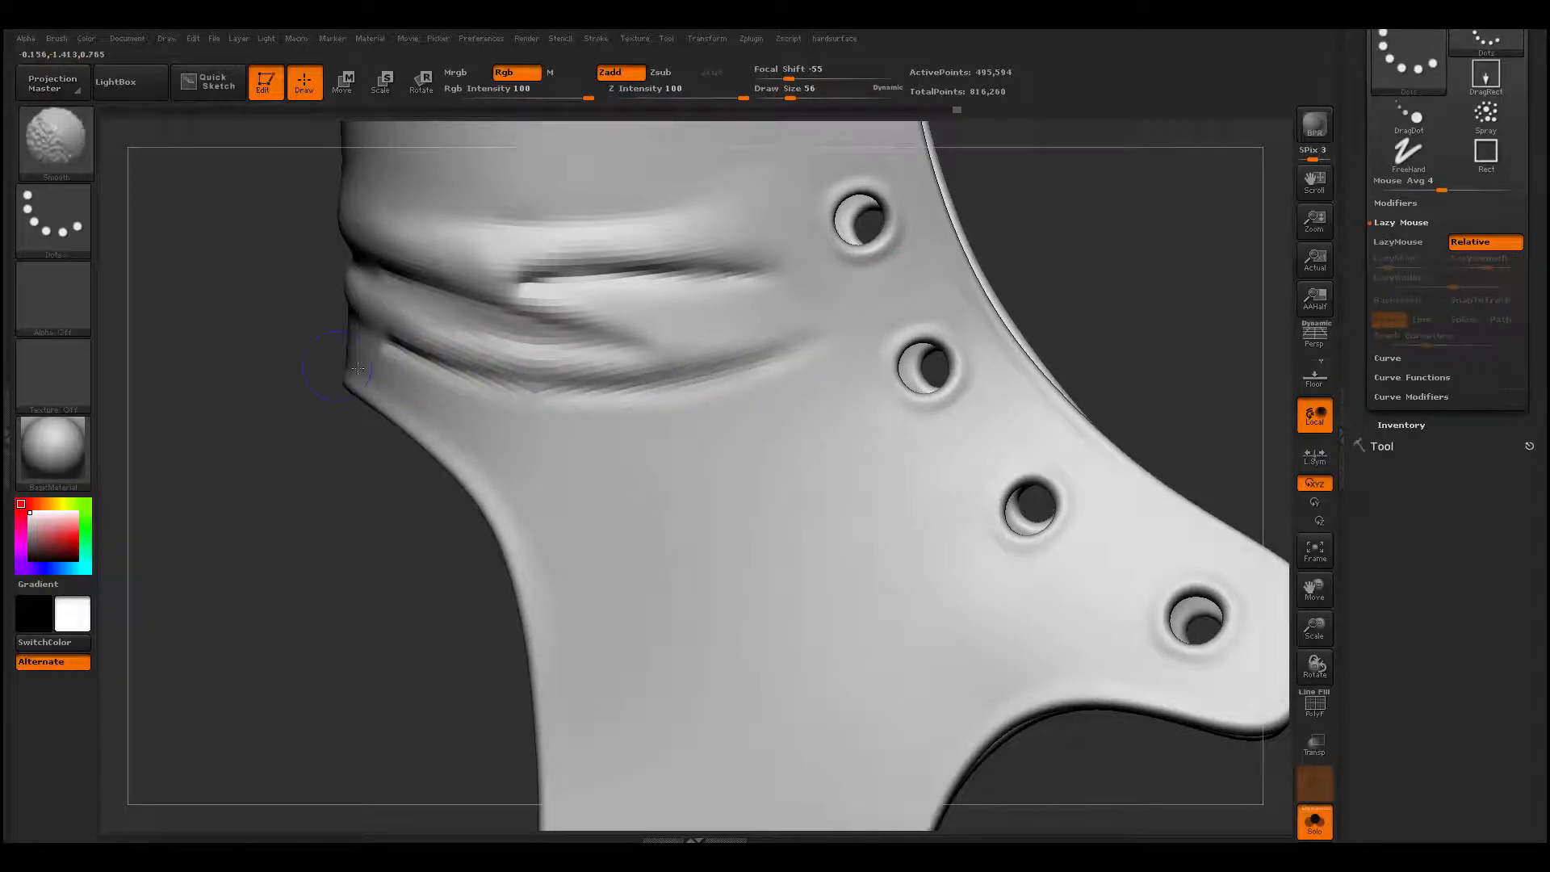
mouse_move(507, 385)
left_mouse_down("shift")
mouse_move(449, 364)
mouse_move(629, 352)
left_mouse_up("shift")
- Undo the stray crease across the middle fold, recarve it from near the back edge with Dam_Standard and smooth it
left_click_drag(270, 536, 332, 530)
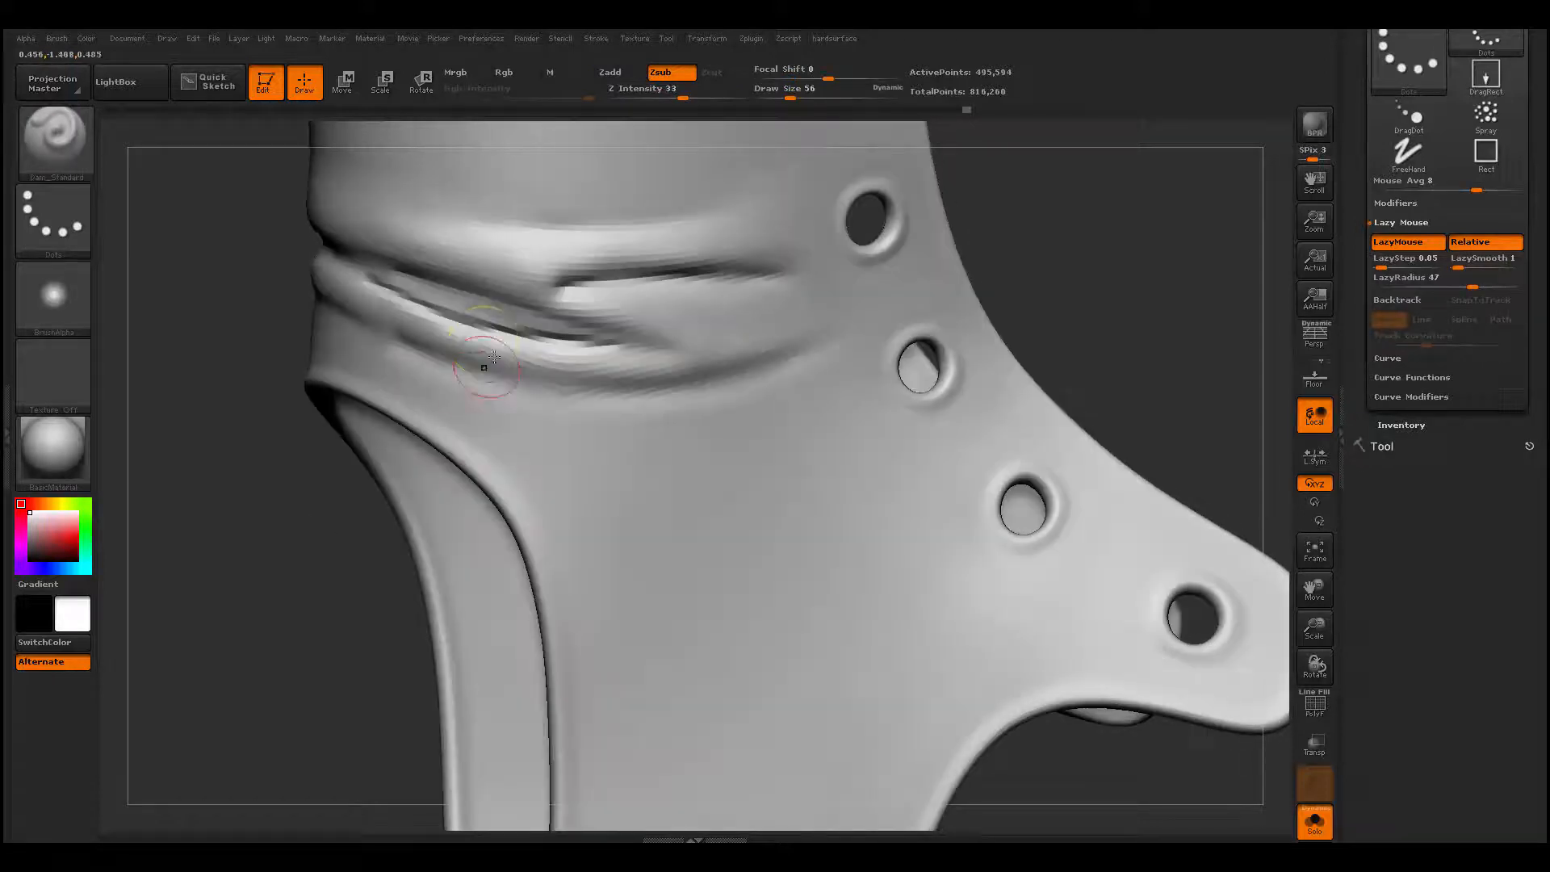
key("ctrl+z")
left_click_drag(455, 318, 620, 350)
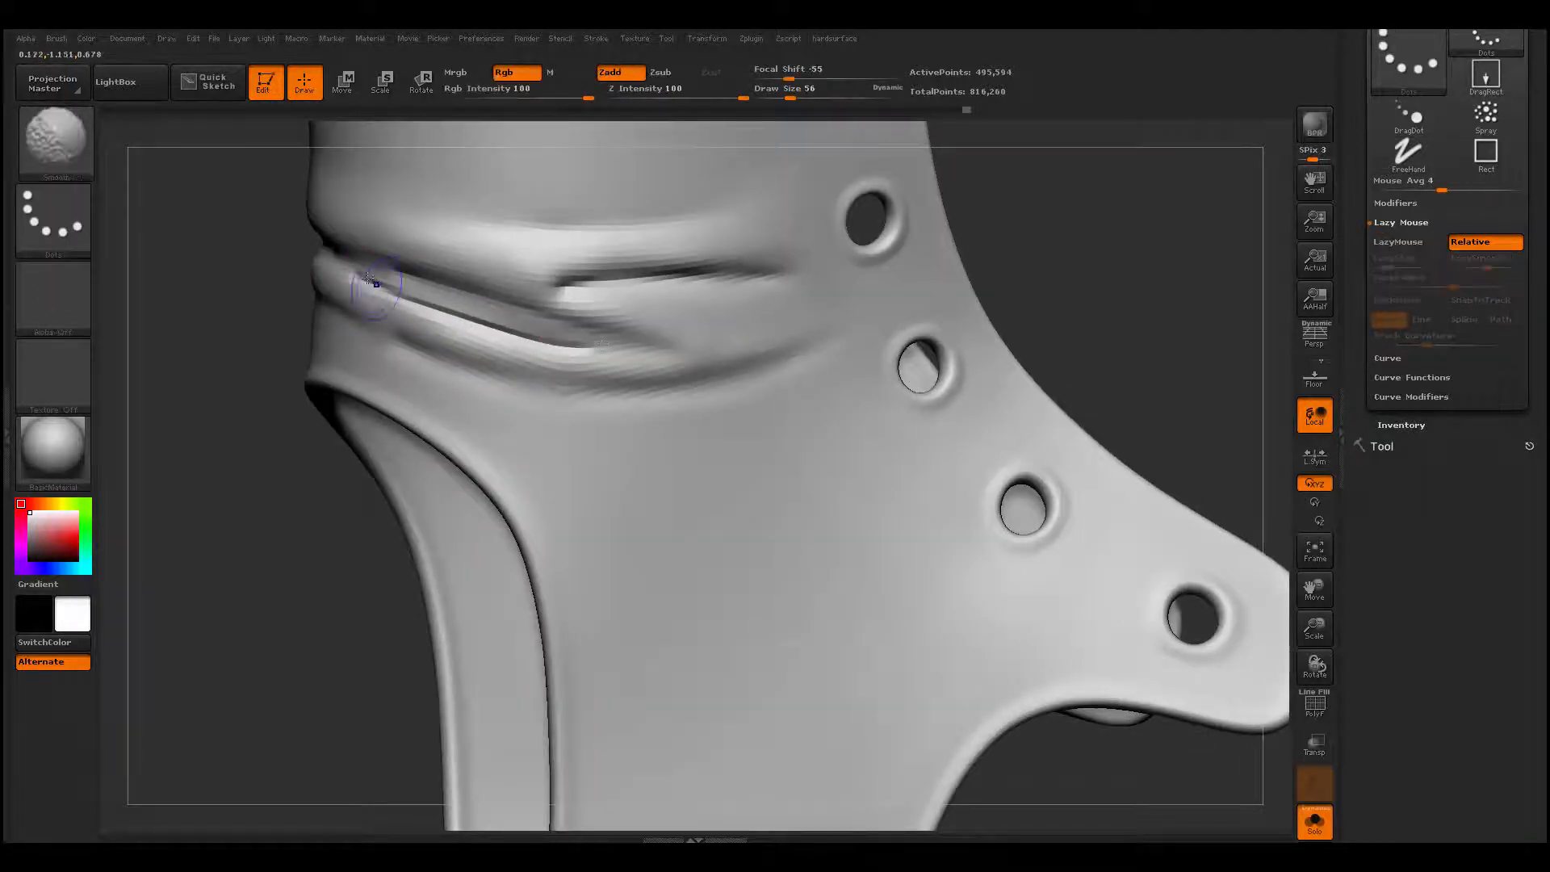
left_click_drag(373, 283, 597, 355, "shift")
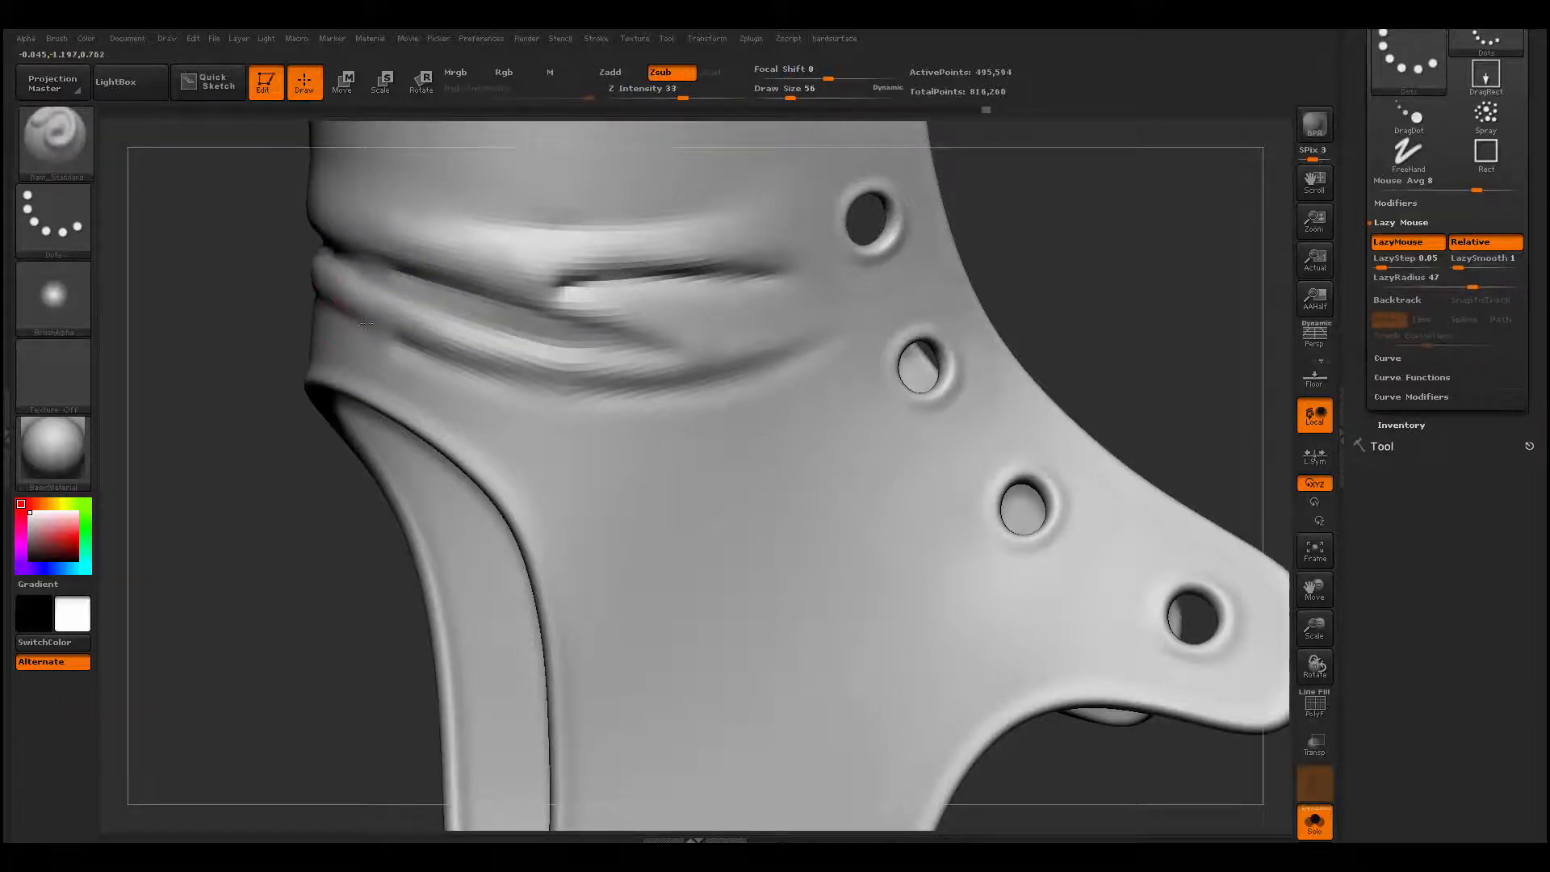
- Deepen the crease under the lowest fold from the back edge toward the lace holes with Dam_Standard and soften it
mouse_move(361, 363)
left_mouse_down()
mouse_move(366, 345)
mouse_move(595, 392)
mouse_move(763, 361)
left_mouse_up()
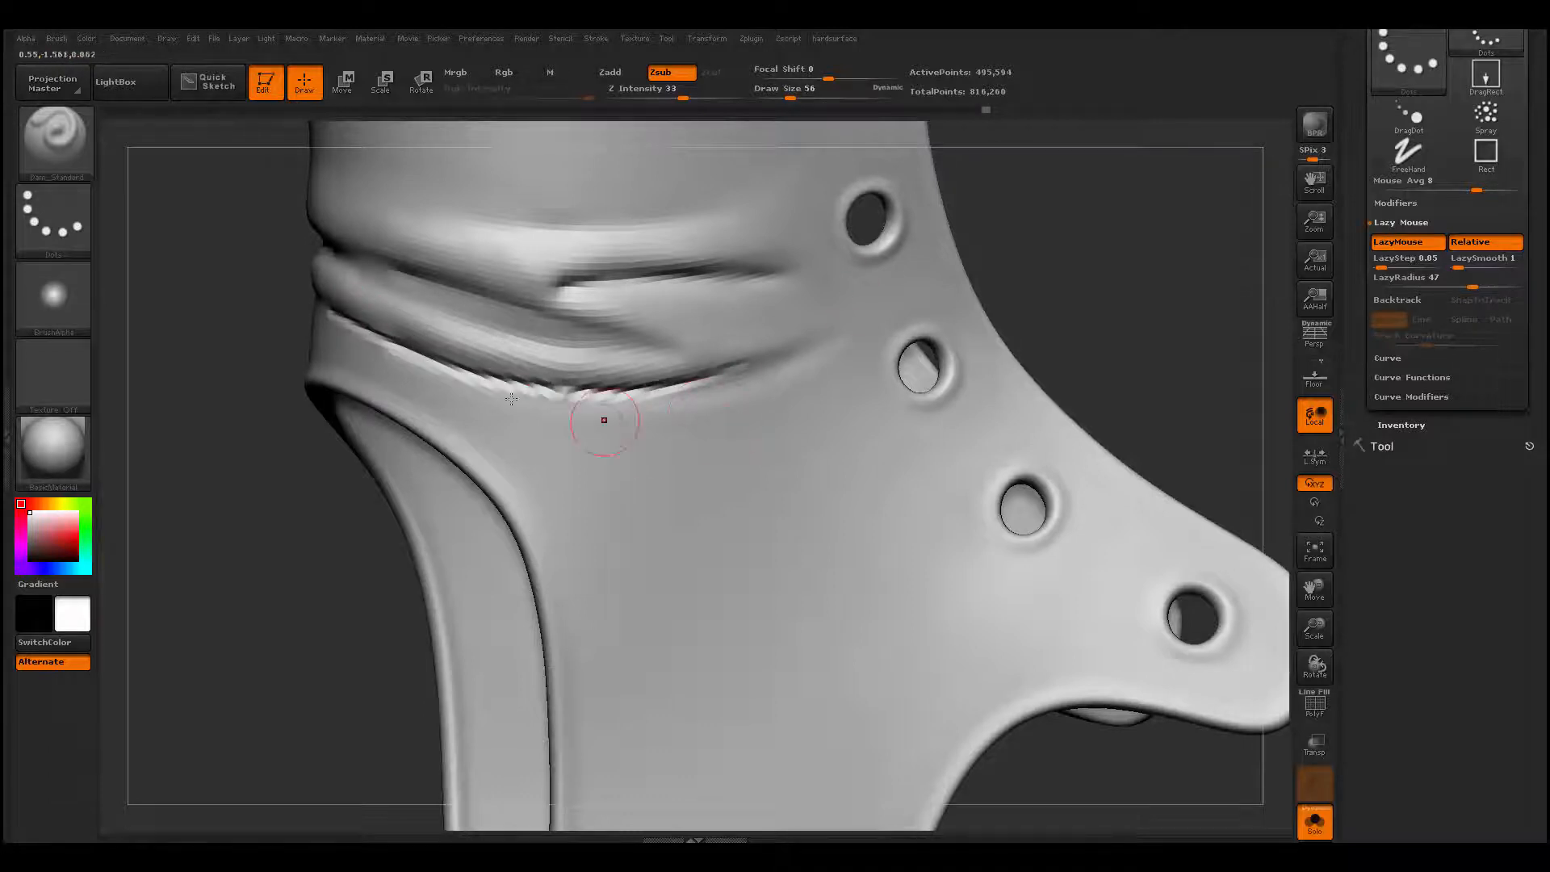
key("shift")
mouse_move(426, 355)
left_mouse_down("shift")
mouse_move(508, 390)
mouse_move(788, 370)
mouse_move(794, 351)
mouse_move(723, 363)
left_mouse_up("shift")
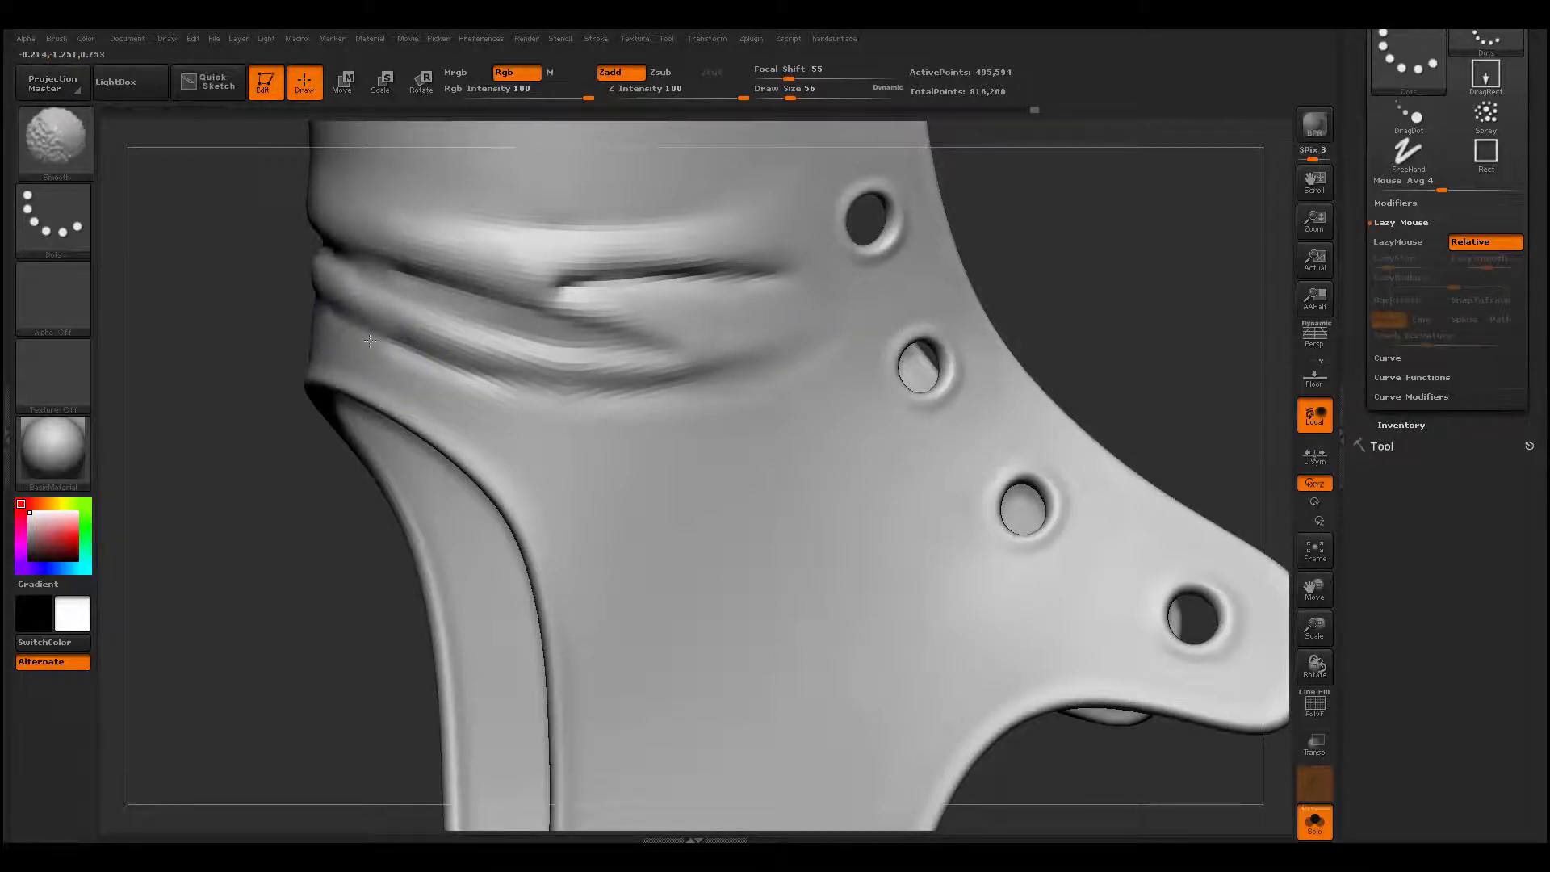
left_click_drag(370, 341, 476, 376, "shift")
- Build up a diagonal fold along the upper edge of the heel cutout with ClayBuildup and smooth it into the side
mouse_move(363, 606)
left_mouse_down("alt")
mouse_move(267, 576)
mouse_move(346, 522)
left_mouse_up("alt")
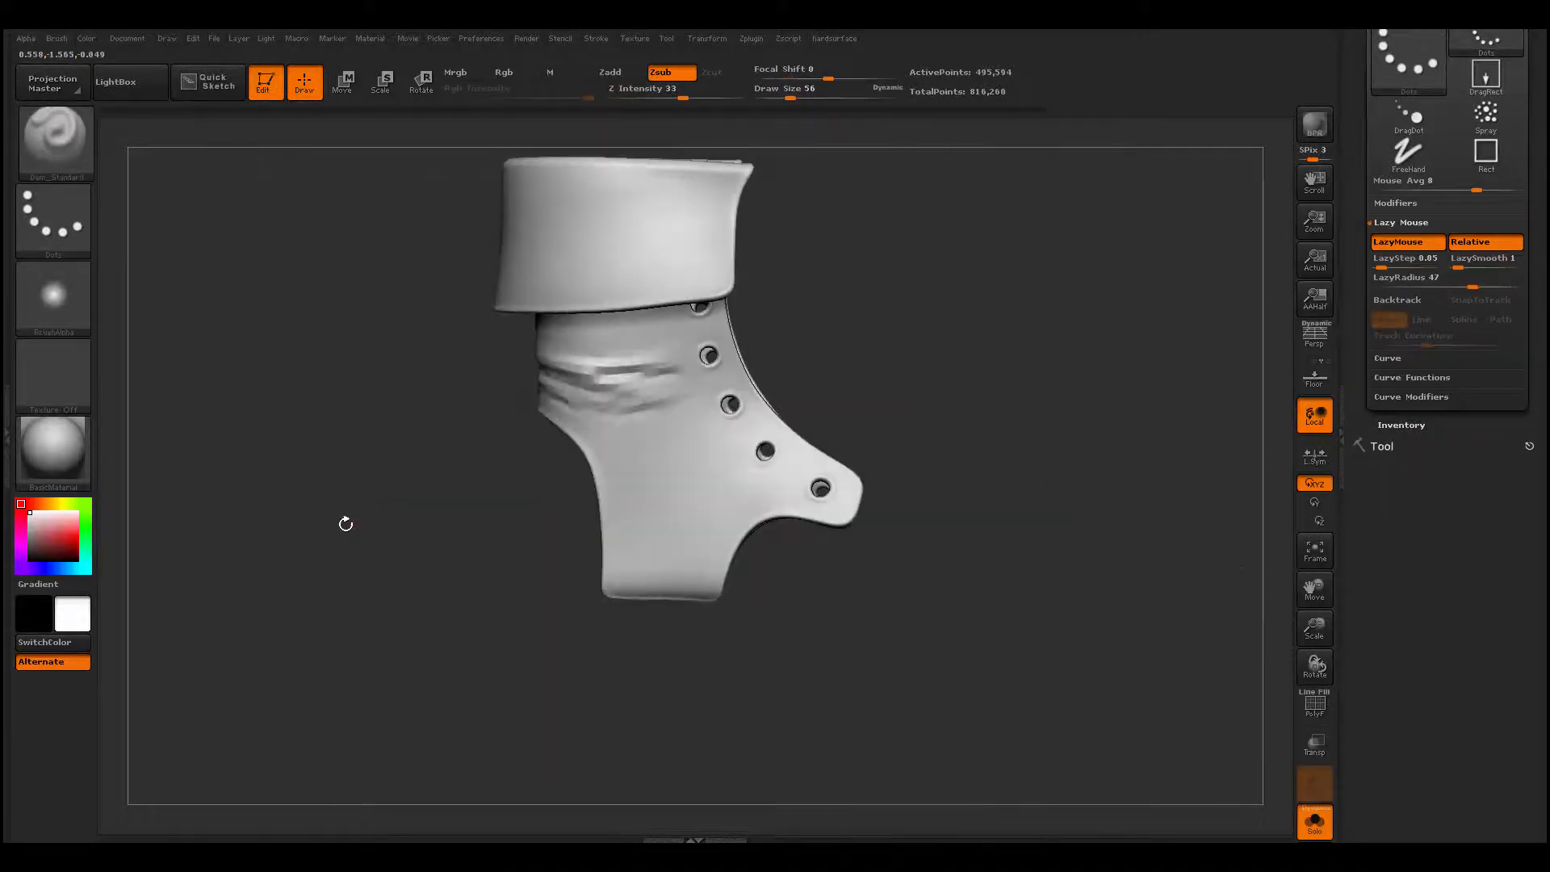
mouse_move(496, 610)
left_mouse_down("alt")
mouse_move(422, 584)
mouse_move(432, 646)
left_mouse_up("alt")
left_click_drag(611, 347, 596, 309, "shift")
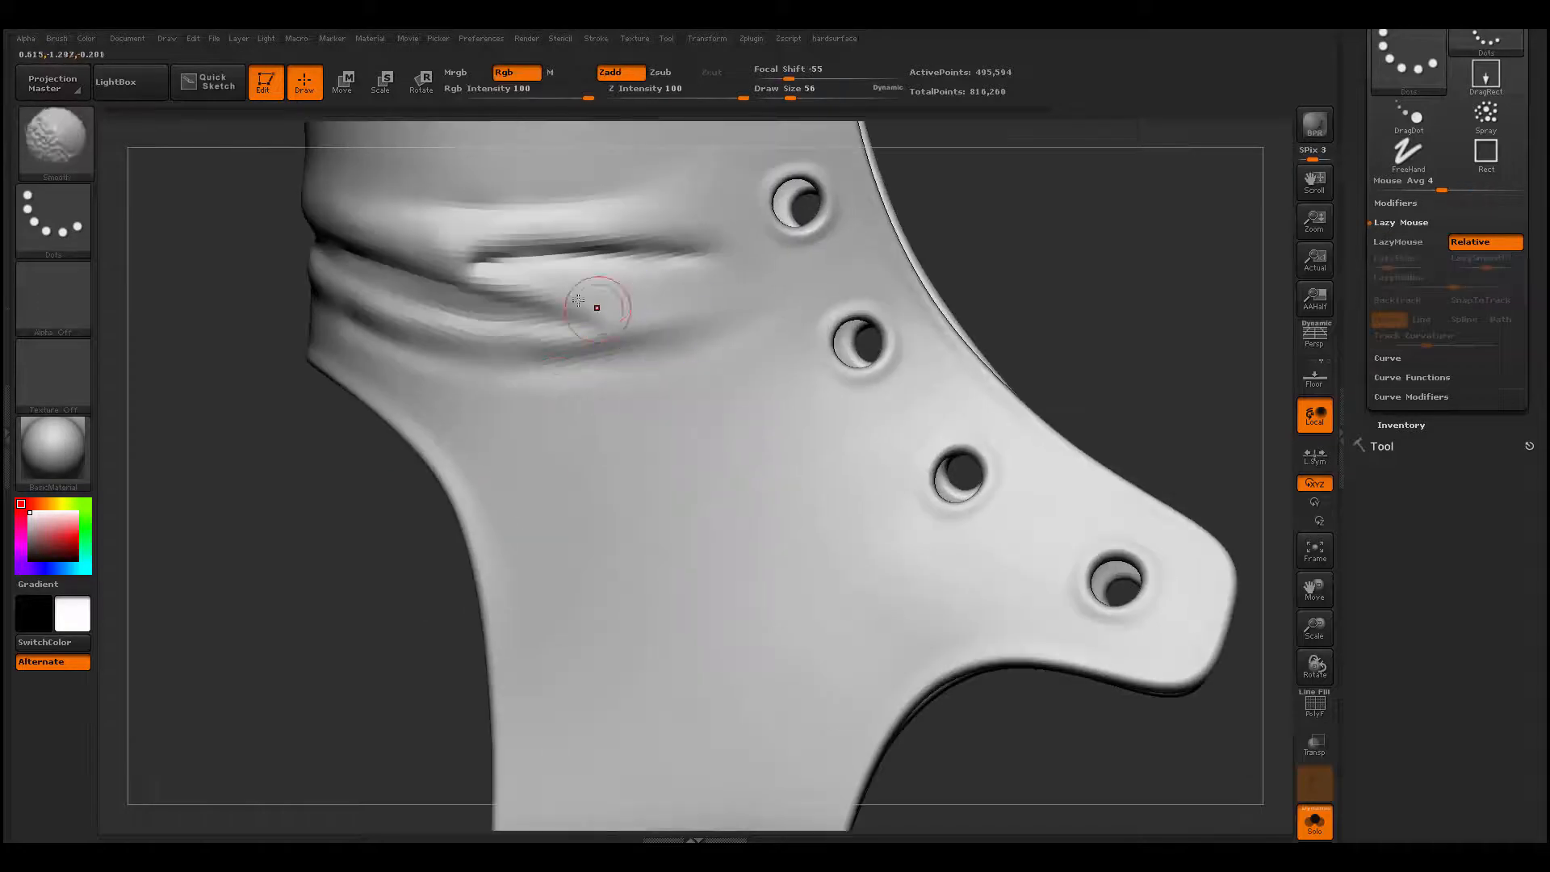
left_click_drag(268, 475, 322, 458)
key("b")
key("c")
key("b")
mouse_move(315, 335)
left_mouse_down()
mouse_move(420, 389)
mouse_move(534, 423)
mouse_move(455, 391)
mouse_move(545, 409)
left_mouse_up()
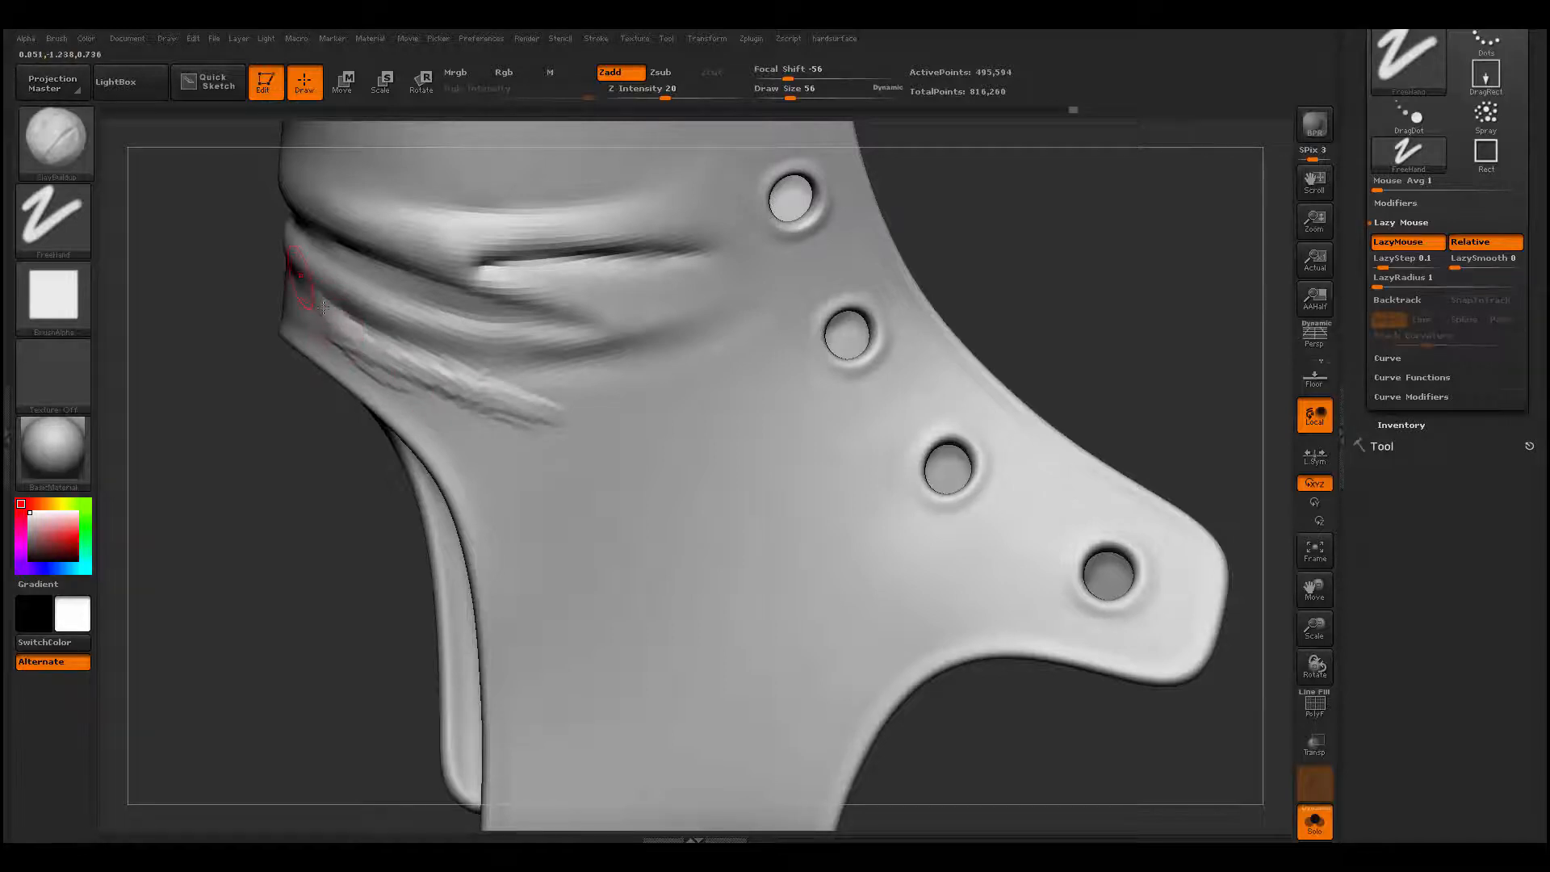
mouse_move(322, 307)
left_mouse_down()
mouse_move(508, 412)
mouse_move(475, 416)
mouse_move(605, 429)
left_mouse_up()
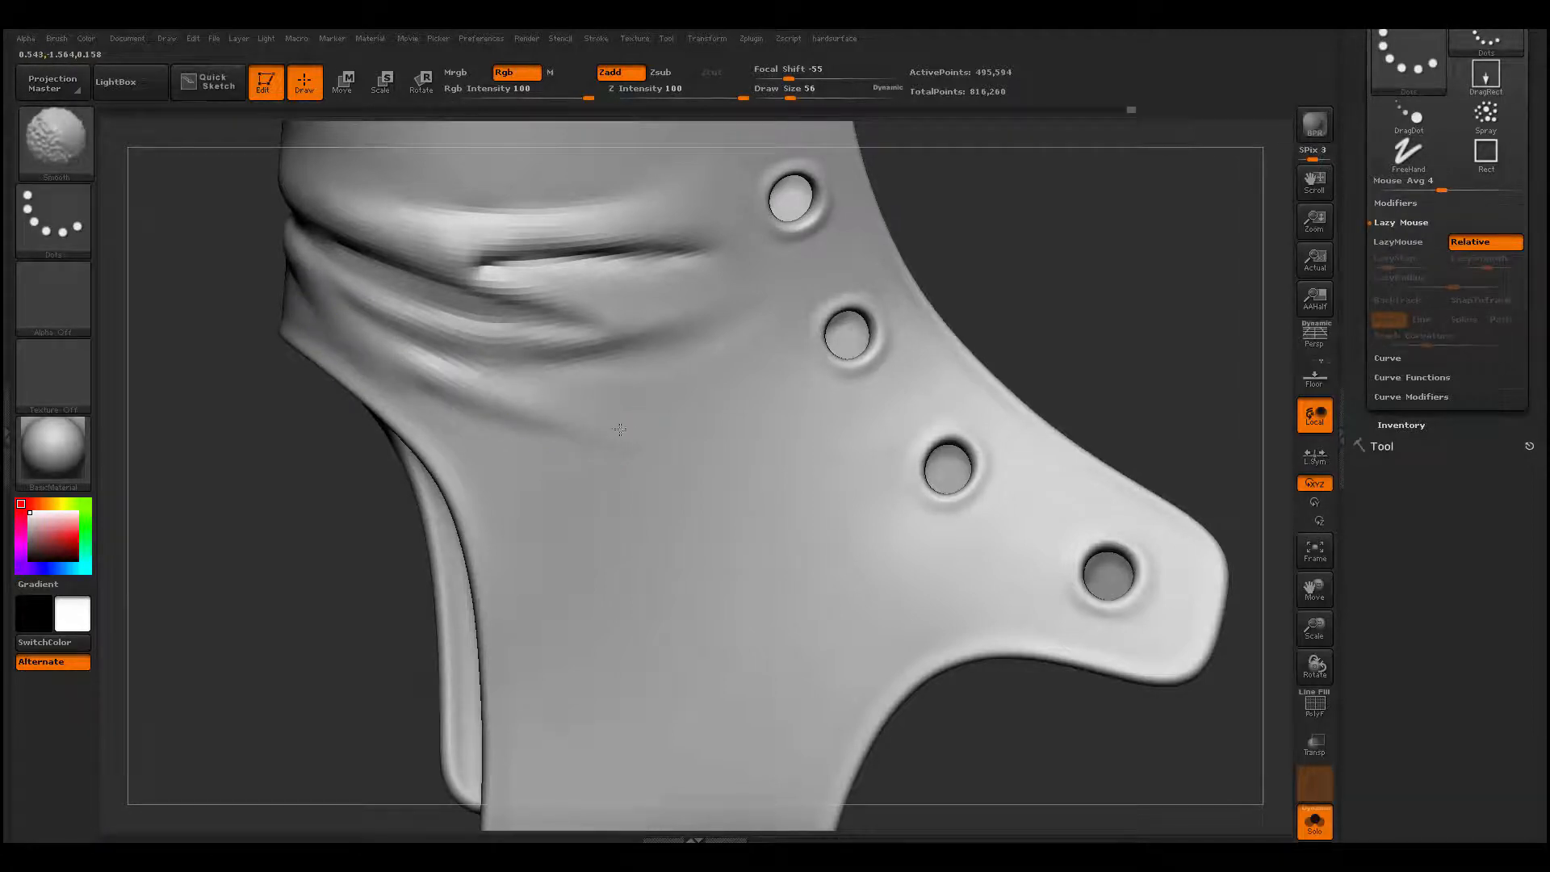
right_click_drag(630, 456, 589, 538, "ctrl")
- Build up a fold above the heel cutout on the opposite side of the upper with ClayBuildup at draw size 104
mouse_move(417, 482)
right_mouse_down("alt")
mouse_move(359, 495)
mouse_move(517, 576)
right_mouse_up("alt")
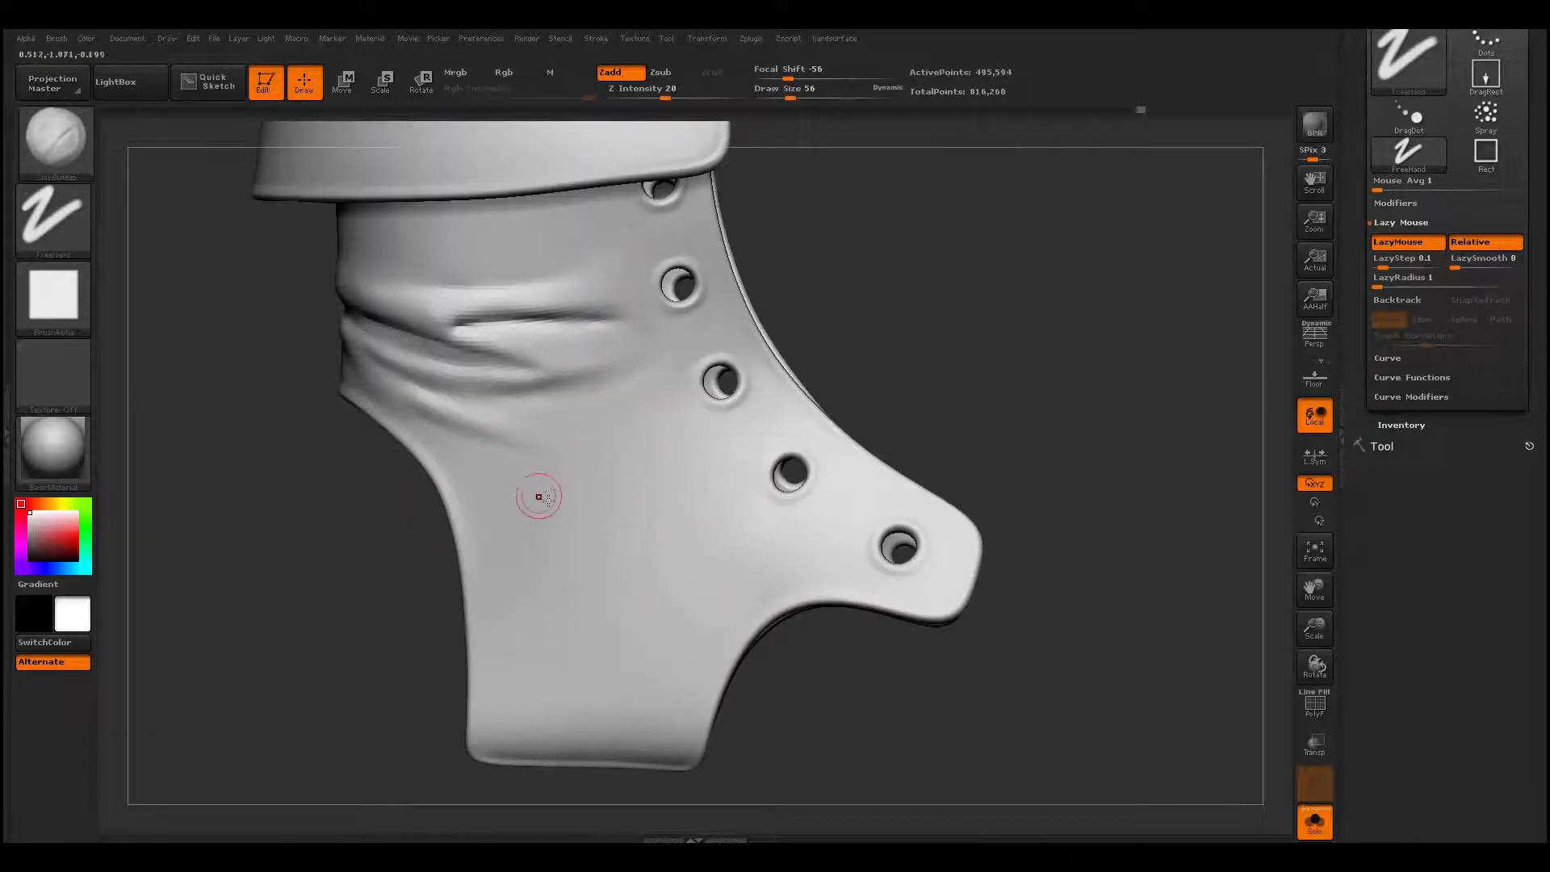
key("space")
left_click_drag(540, 497, 675, 458)
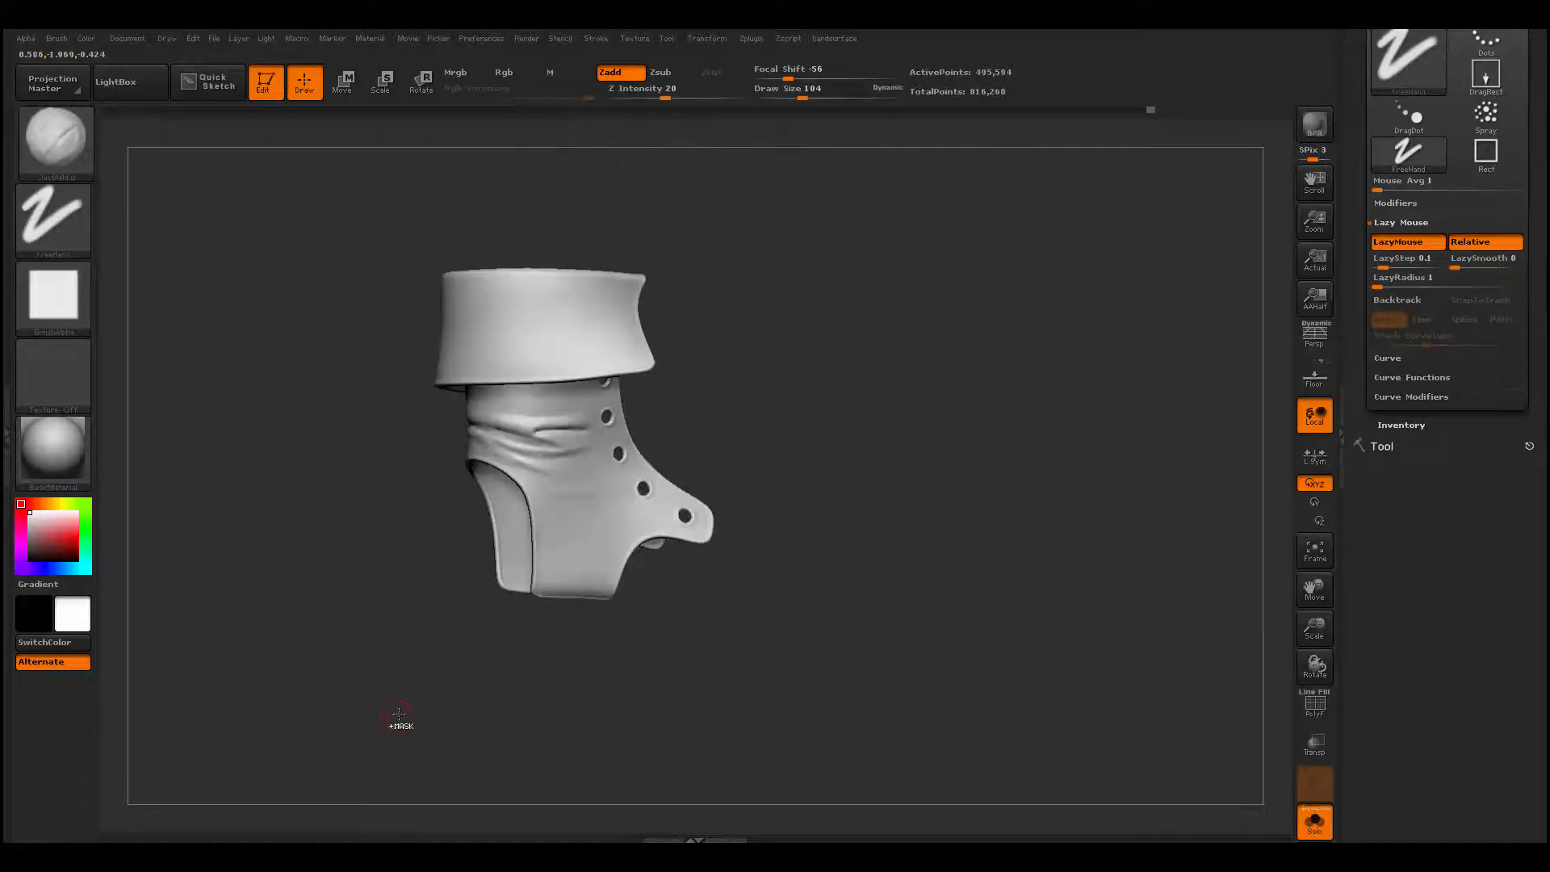
key("ctrl")
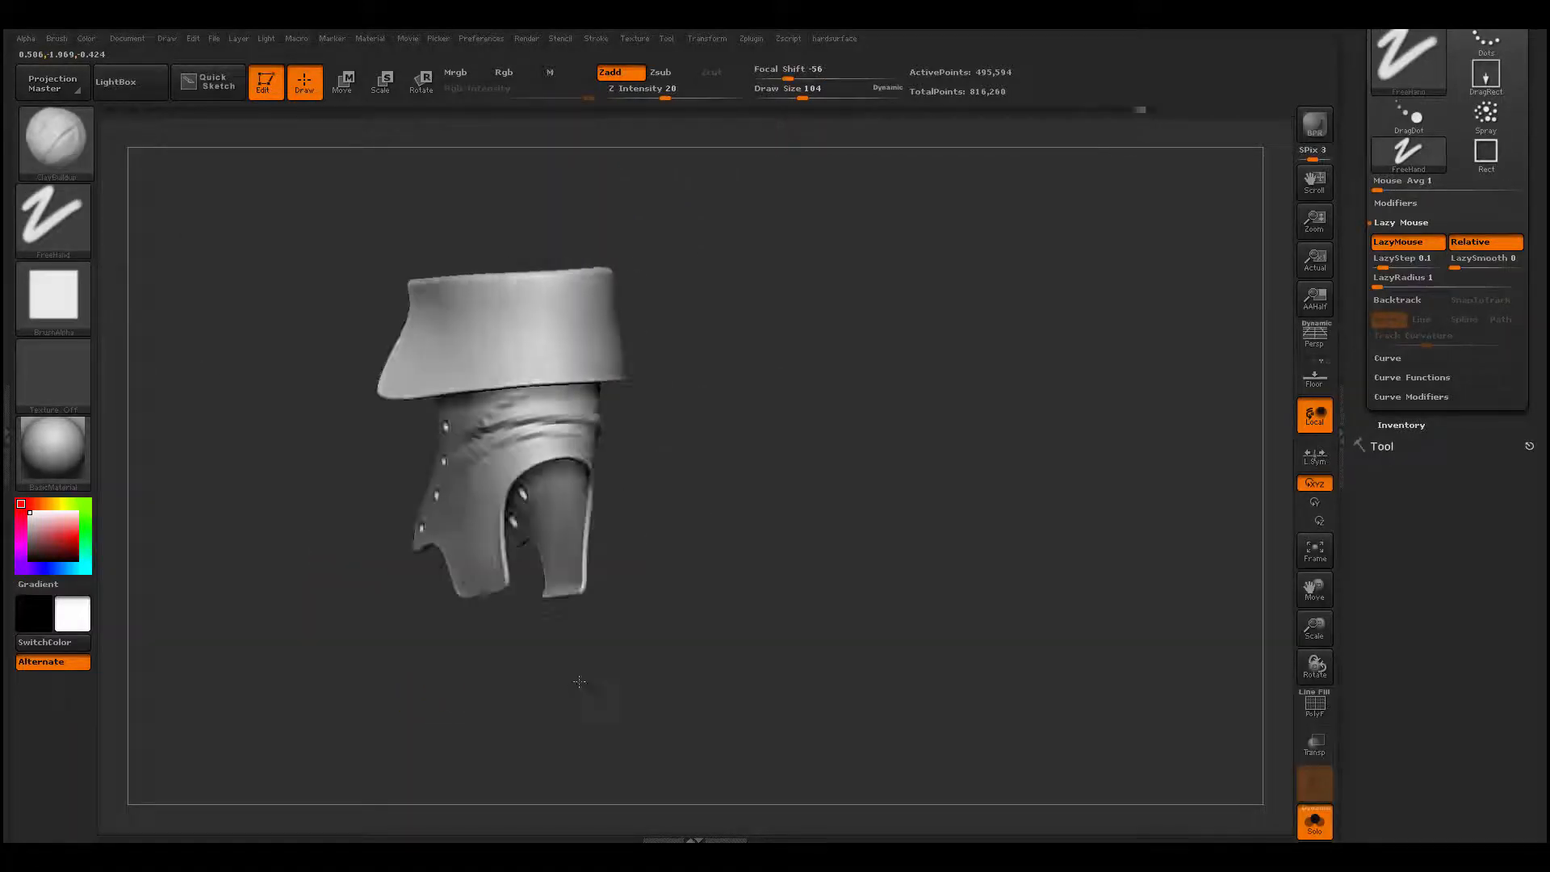
mouse_move(597, 686)
left_mouse_down()
mouse_move(708, 626)
mouse_move(653, 626)
mouse_move(661, 535)
mouse_move(833, 509)
left_mouse_up()
mouse_move(833, 510)
left_mouse_down()
mouse_move(778, 477)
mouse_move(702, 477)
mouse_move(726, 452)
mouse_move(882, 427)
mouse_move(875, 464)
left_mouse_up()
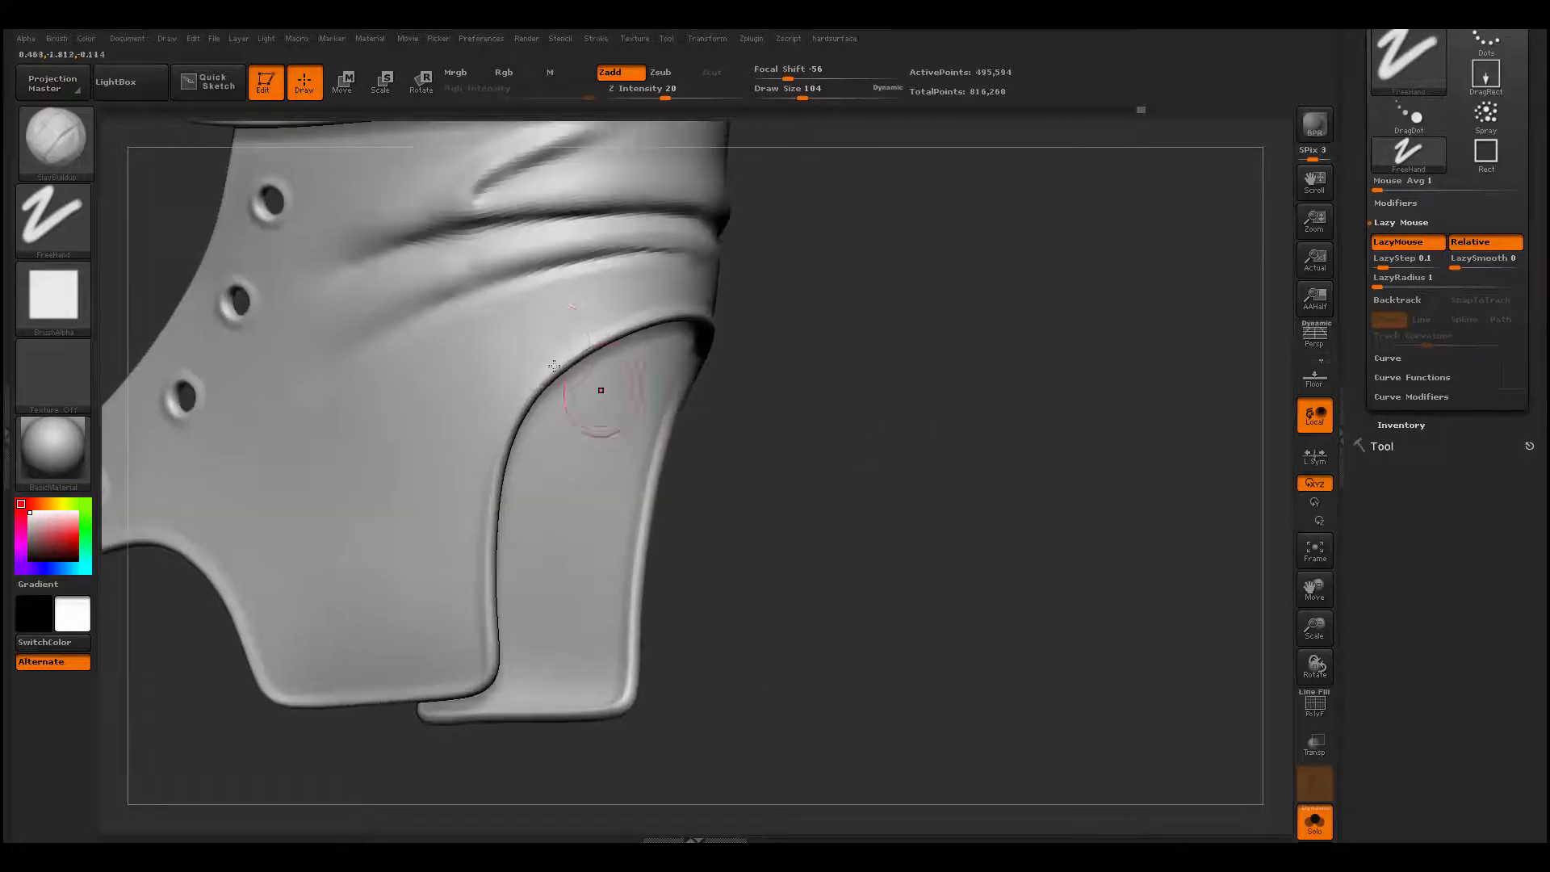
mouse_move(488, 367)
left_mouse_down()
mouse_move(641, 271)
mouse_move(527, 317)
mouse_move(665, 263)
left_mouse_up()
left_click_drag(802, 276, 651, 270)
mouse_move(757, 284)
left_mouse_down()
mouse_move(696, 279)
mouse_move(737, 274)
mouse_move(828, 329)
left_mouse_up()
- Carve a crease between the folds above the rear heel cutout with Dam_Standard and smooth the surface around it
key("b")
key("d")
key("s")
left_click_drag(923, 367, 807, 361)
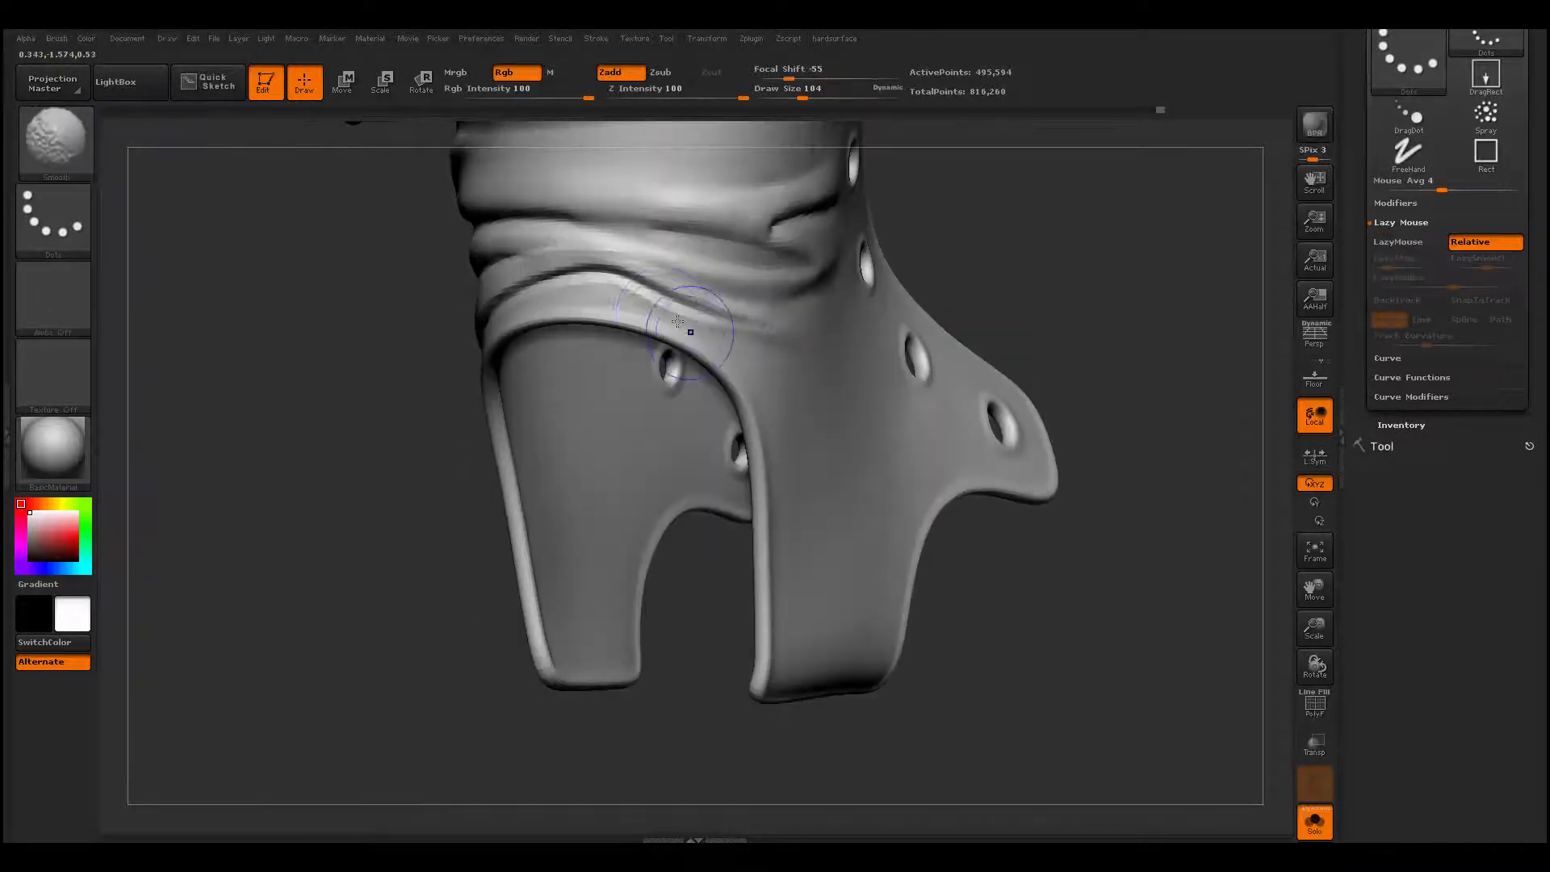
left_click_drag(661, 302, 601, 280, "shift")
- Extend the crease above the heel cutout onto the opposite side with Dam_Standard and soften its front end
right_click_drag(632, 340, 854, 318)
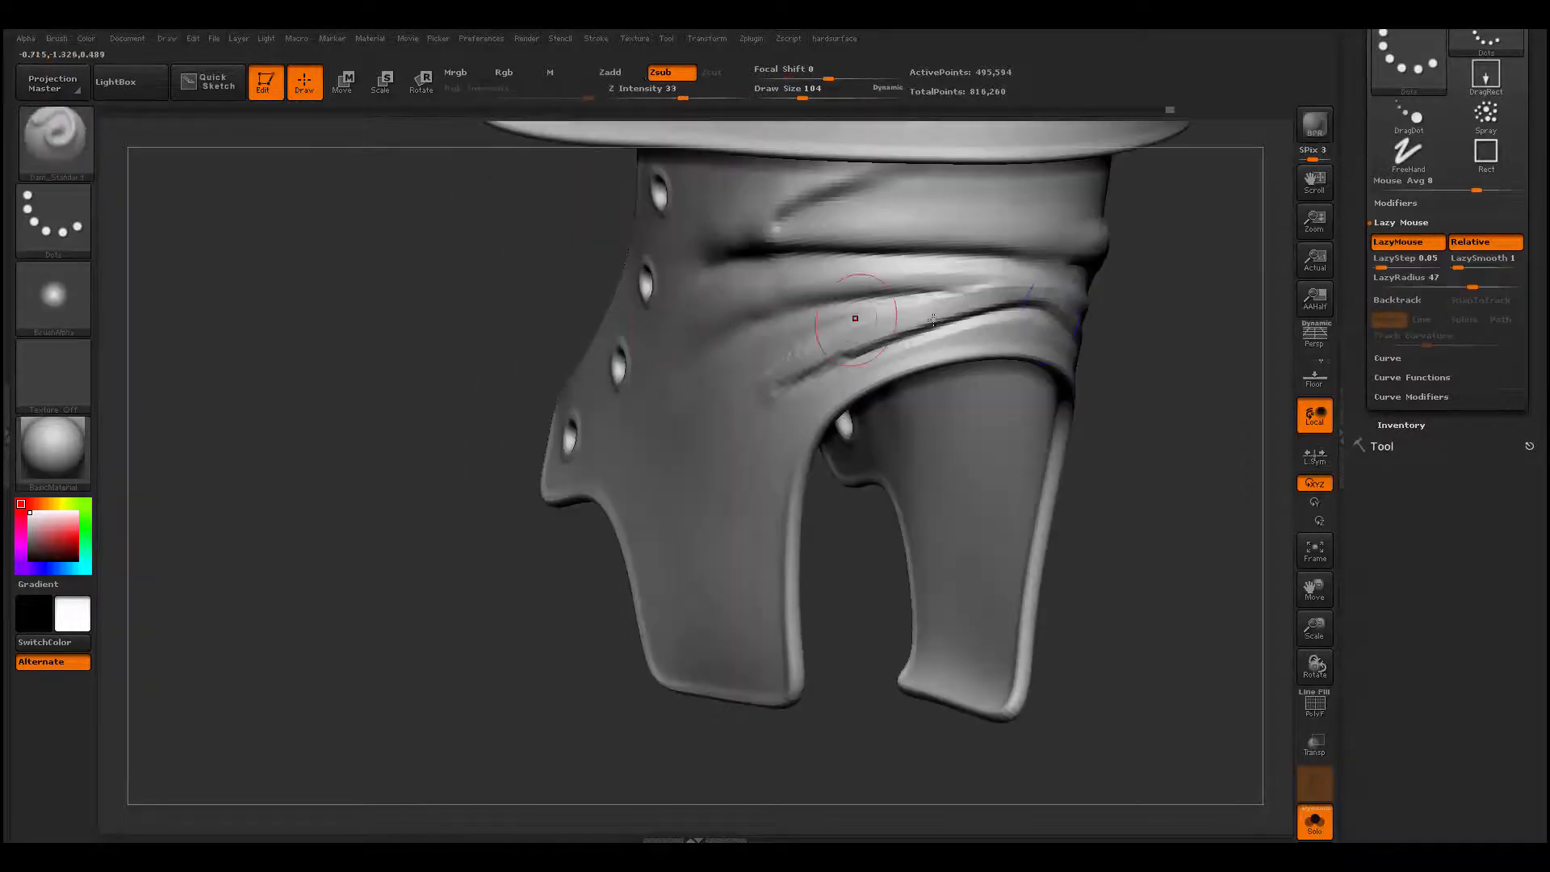
mouse_move(1027, 320)
left_mouse_down("shift")
mouse_move(876, 330)
mouse_move(768, 390)
left_mouse_up("shift")
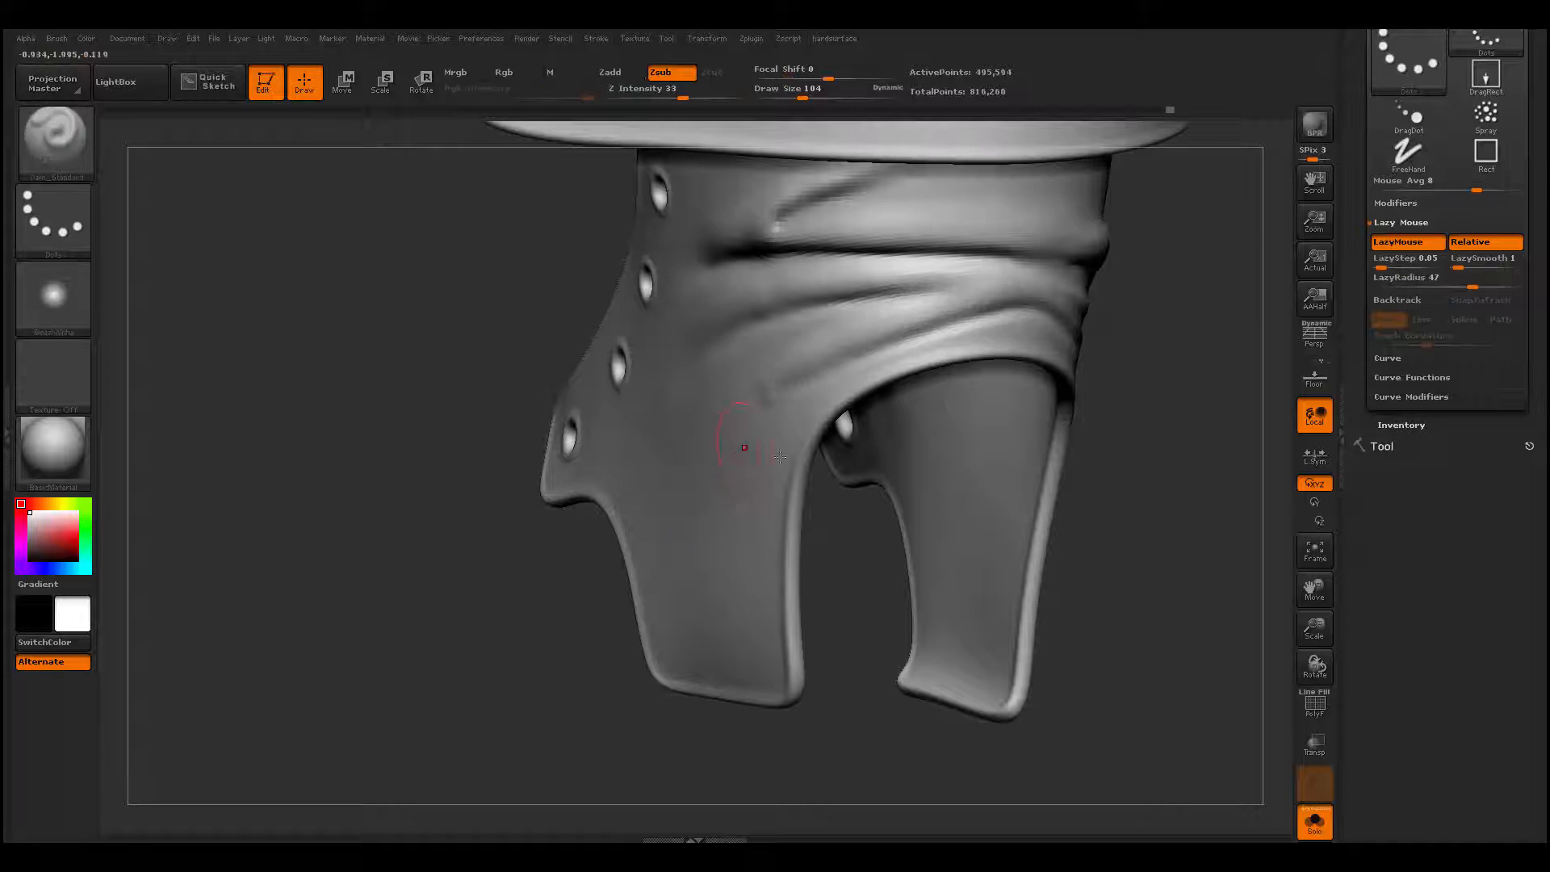
right_click_drag(736, 436, 848, 396)
left_click_drag(836, 381, 729, 398, "shift")
- Turn off Solo to show the complete boot and set the brush draw size to 120
mouse_move(637, 475)
right_mouse_down()
mouse_move(1106, 420)
mouse_move(501, 594)
right_mouse_up()
right_click_drag(655, 590, 941, 506)
mouse_move(960, 449)
right_mouse_down()
mouse_move(923, 404)
mouse_move(1009, 379)
mouse_move(611, 414)
mouse_move(578, 581)
mouse_move(654, 598)
mouse_move(692, 571)
mouse_move(636, 560)
mouse_move(476, 585)
right_mouse_up()
key("space")
left_click(534, 409)
left_click(1314, 822)
right_click_drag(476, 585, 498, 630, "ctrl")
right_click_drag(498, 630, 675, 476, "ctrl")
right_click_drag(658, 389, 570, 518, "alt")
- Build up a slanted fold on the ankle just beneath the cuff with ClayBuildup and smooth it toward the back
key("b")
key("c")
key("b")
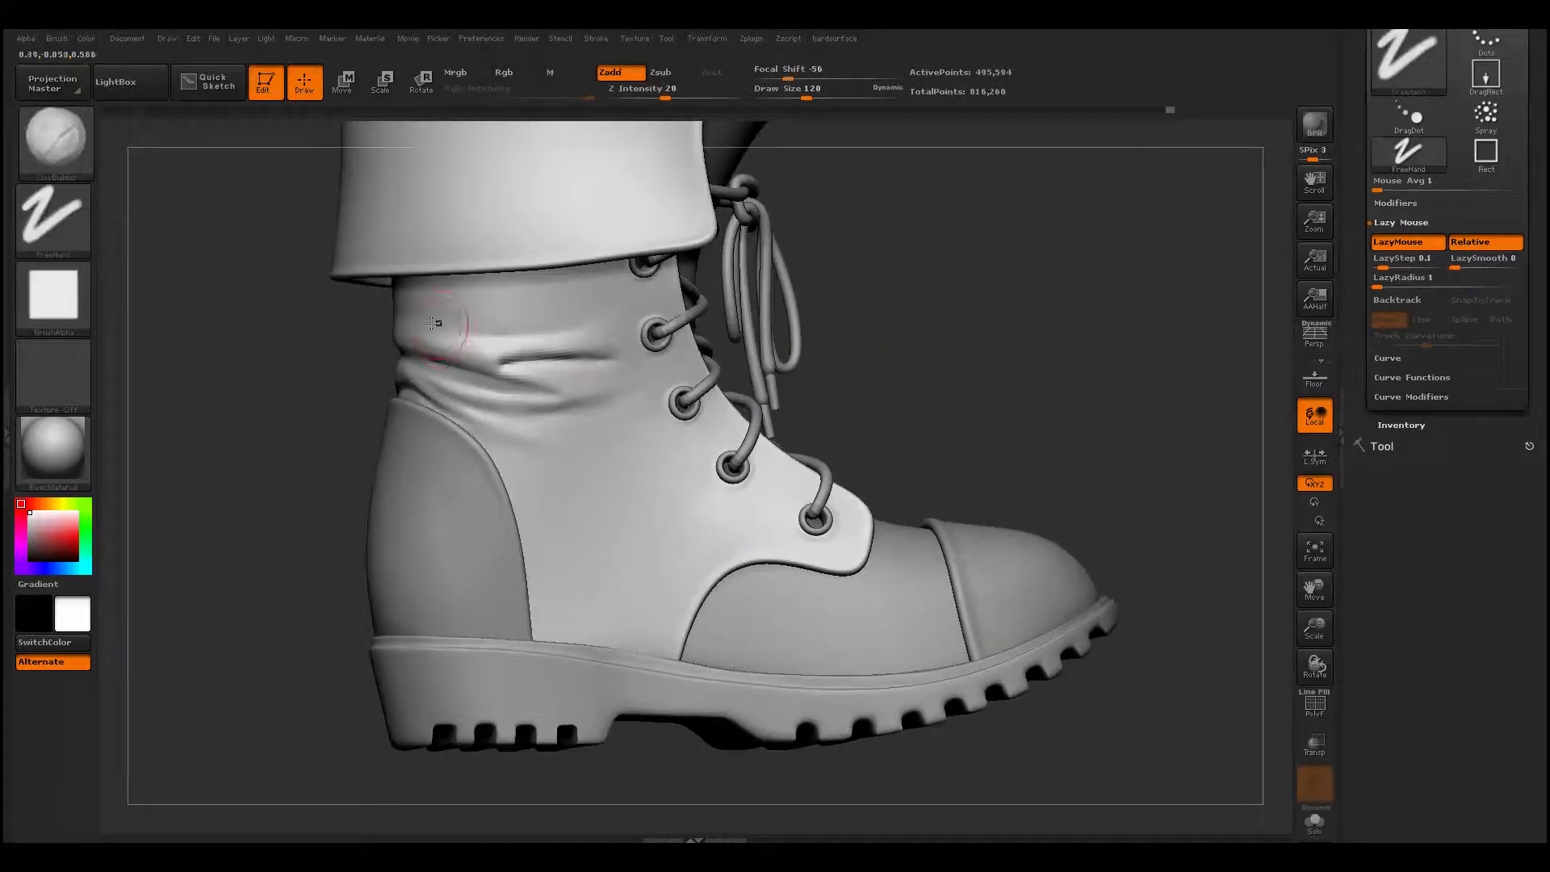
right_click_drag(241, 404, 330, 377)
right_click_drag(329, 377, 339, 398, "alt")
left_click_drag(439, 329, 517, 318)
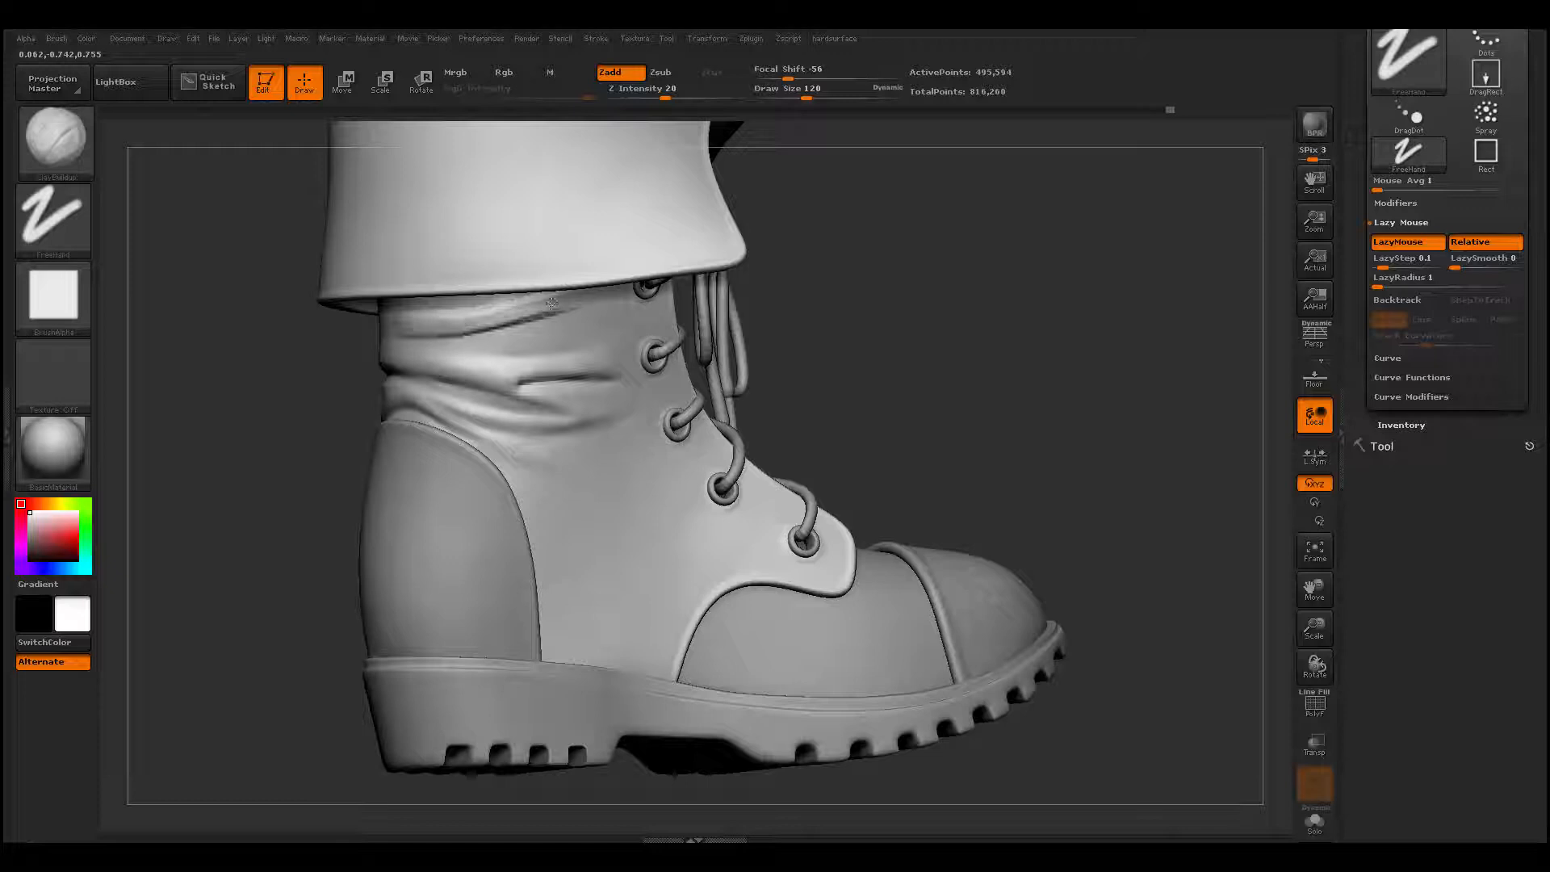
key("shift")
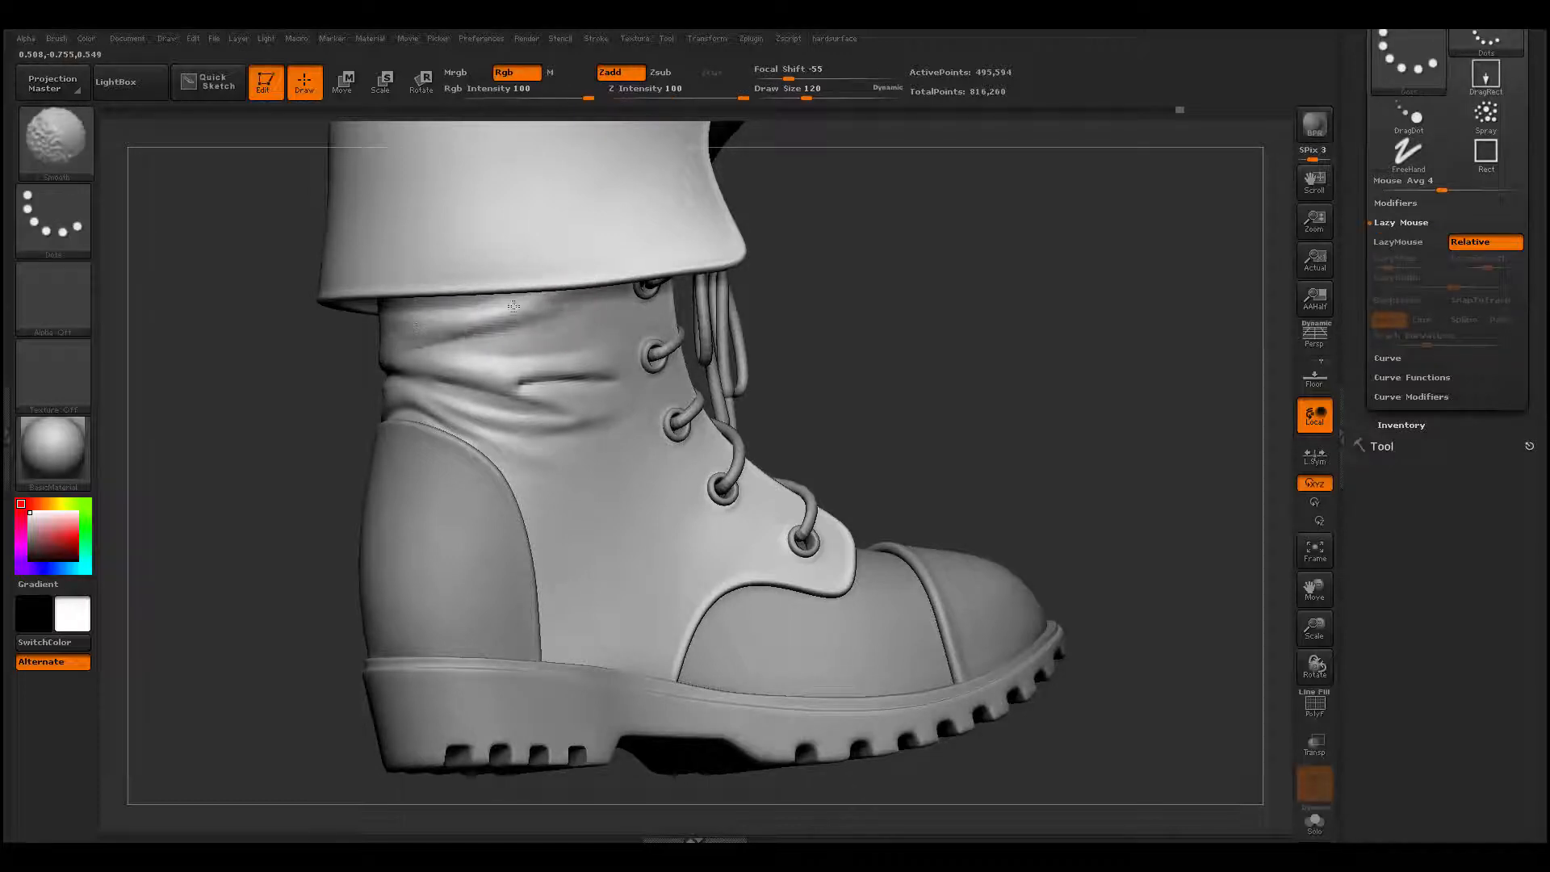
mouse_move(273, 501)
left_mouse_down()
mouse_move(283, 530)
mouse_move(695, 376)
mouse_move(622, 389)
left_mouse_up()
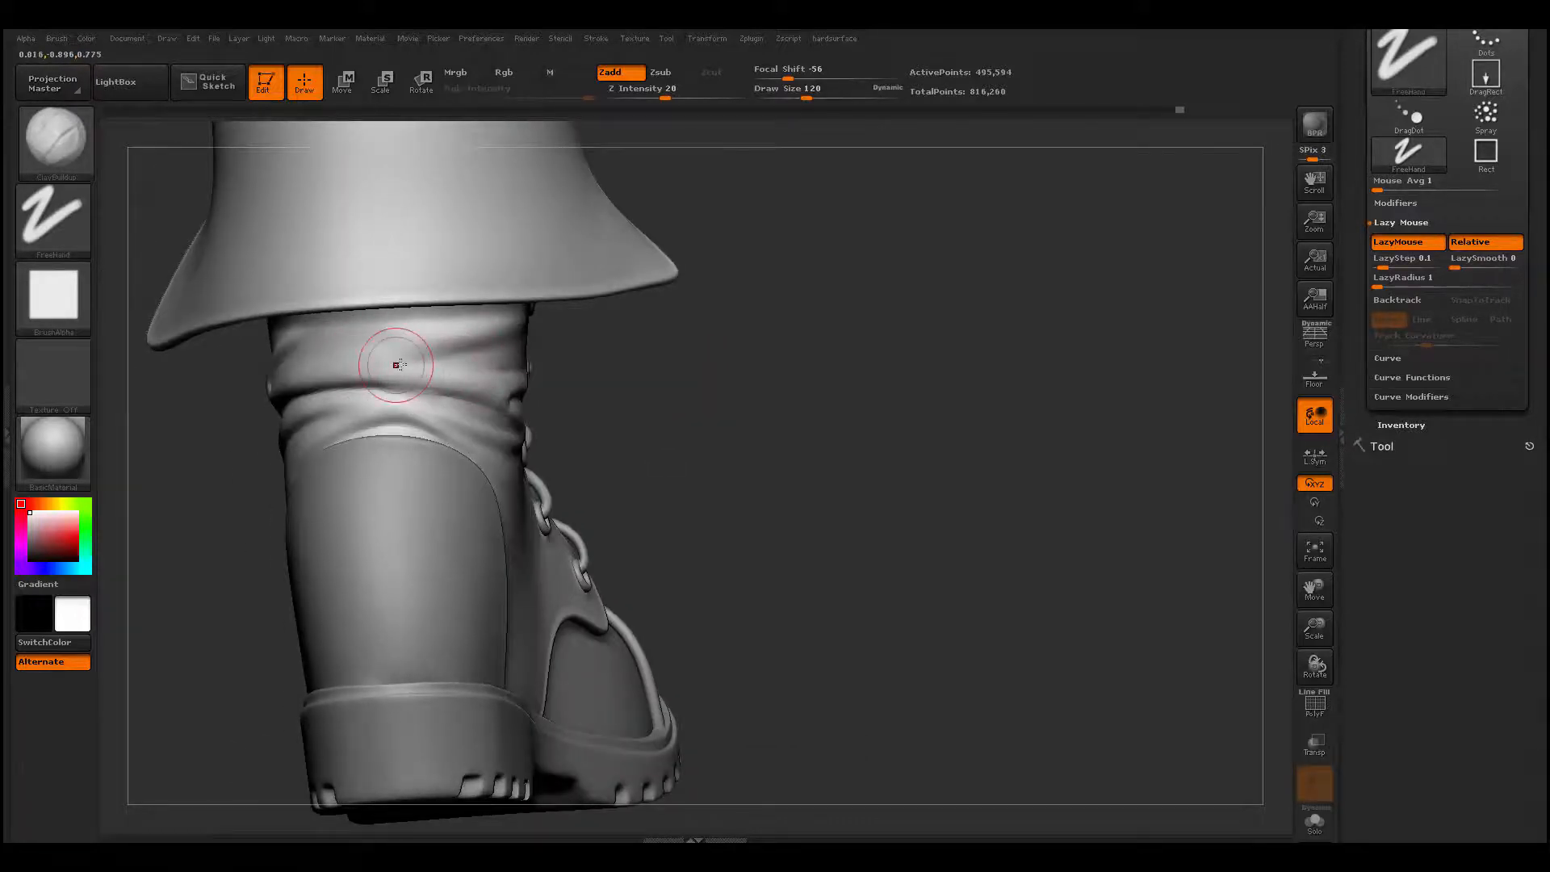
left_click_drag(675, 344, 570, 370)
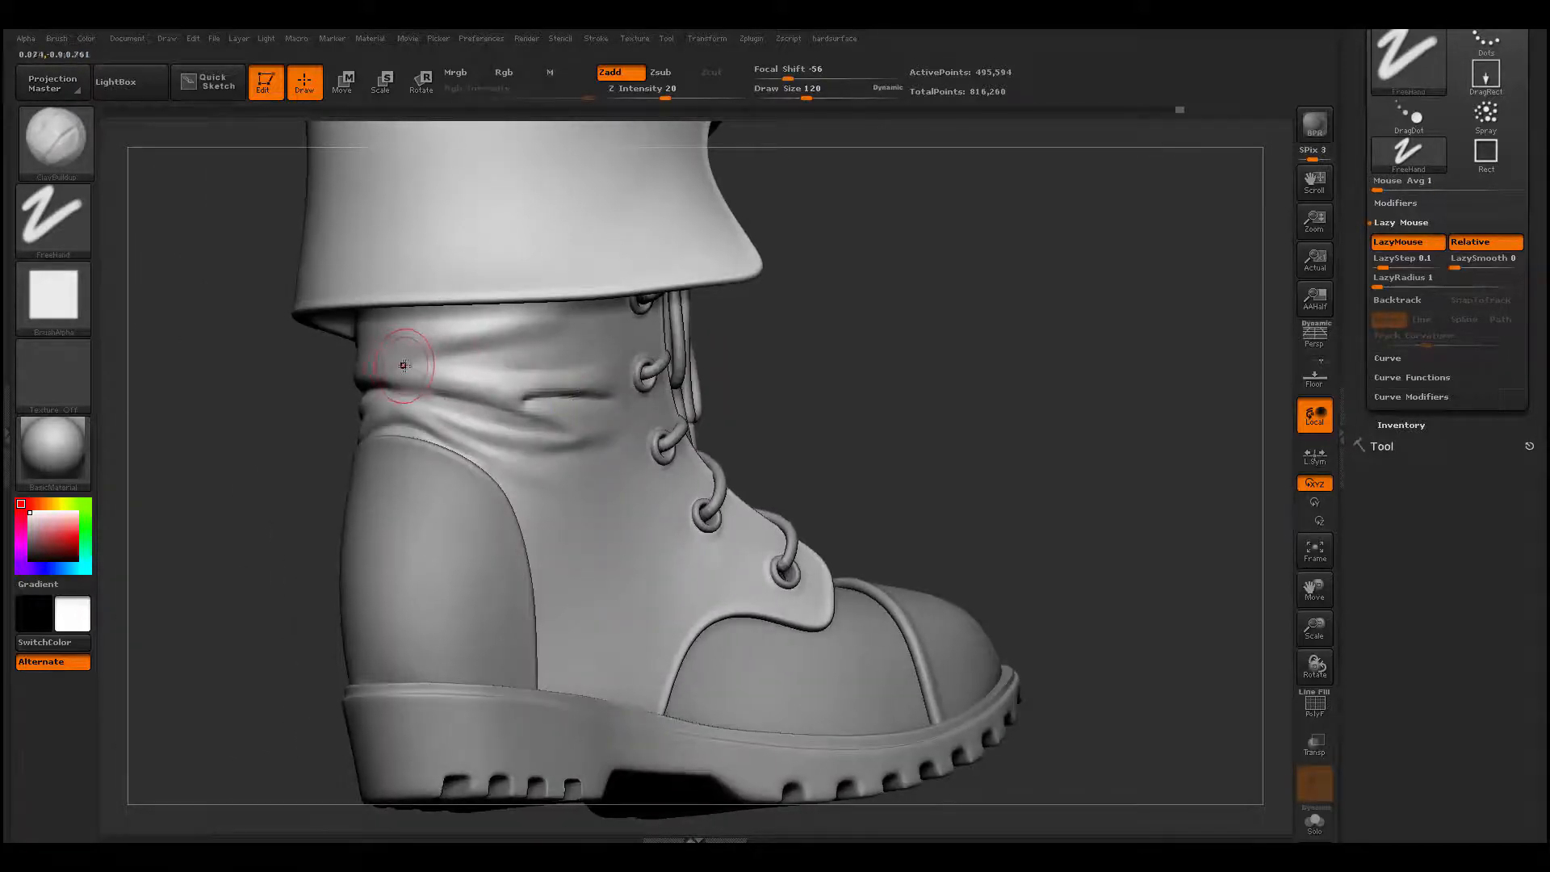
key("shift")
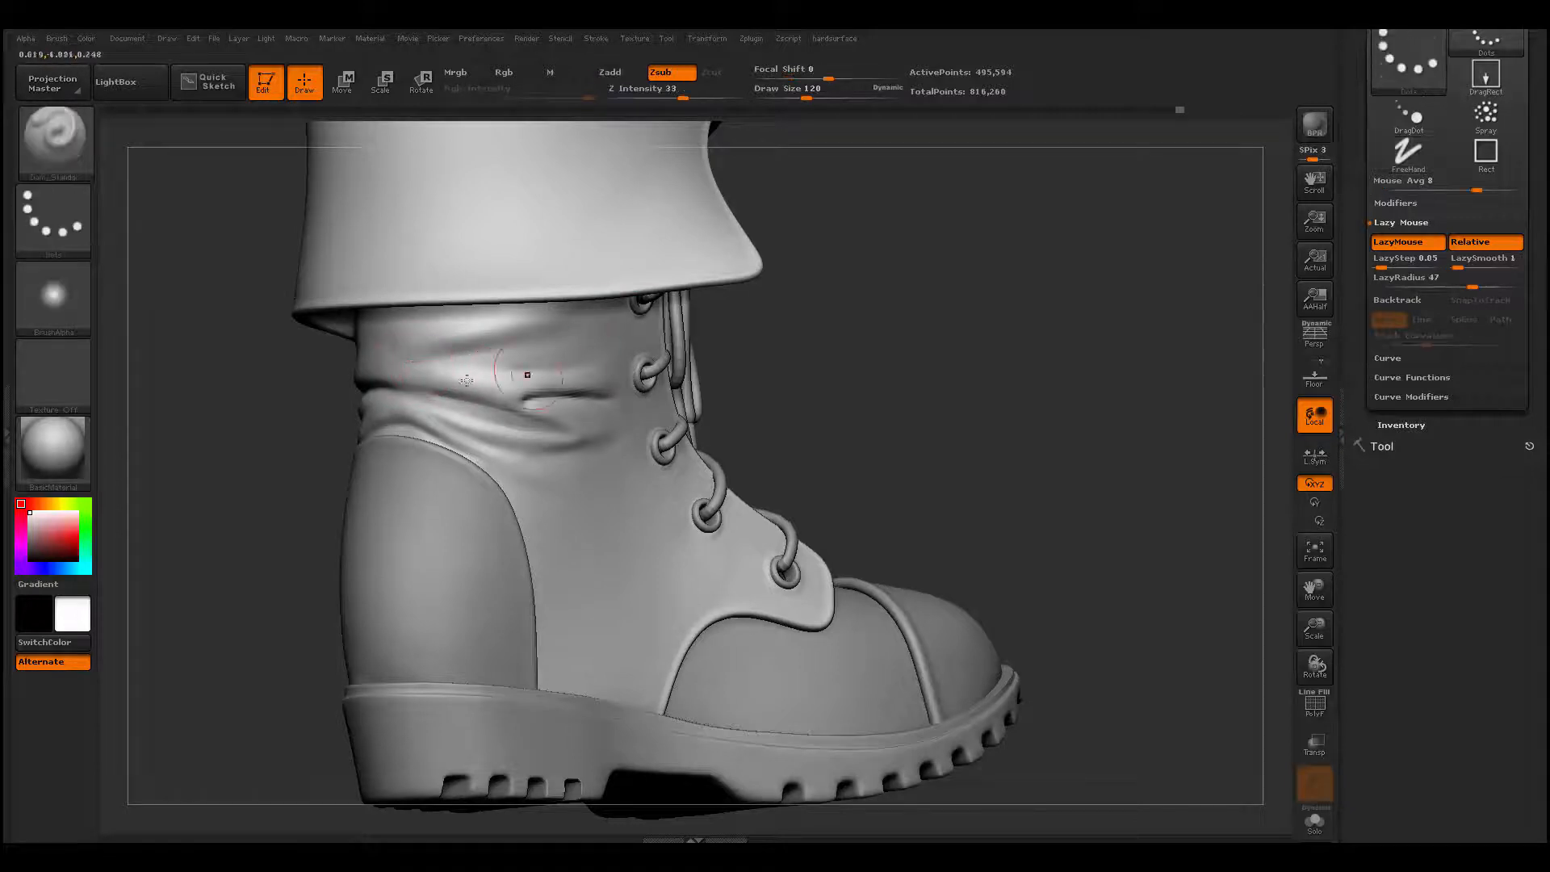
- Carve a slanted crease under the fold below the cuff with Dam_Standard, redoing the stroke, and smooth its surroundings
left_click_drag(494, 352, 641, 318)
mouse_move(744, 352)
left_mouse_down("alt")
mouse_move(806, 377)
mouse_move(801, 485)
left_mouse_up("alt")
key("ctrl+z")
left_click_drag(429, 359, 747, 289)
right_click_drag(746, 292, 807, 323)
mouse_move(726, 297)
left_mouse_down("shift")
mouse_move(452, 356)
mouse_move(561, 351)
left_mouse_up("shift")
left_click_drag(466, 357, 415, 347, "shift")
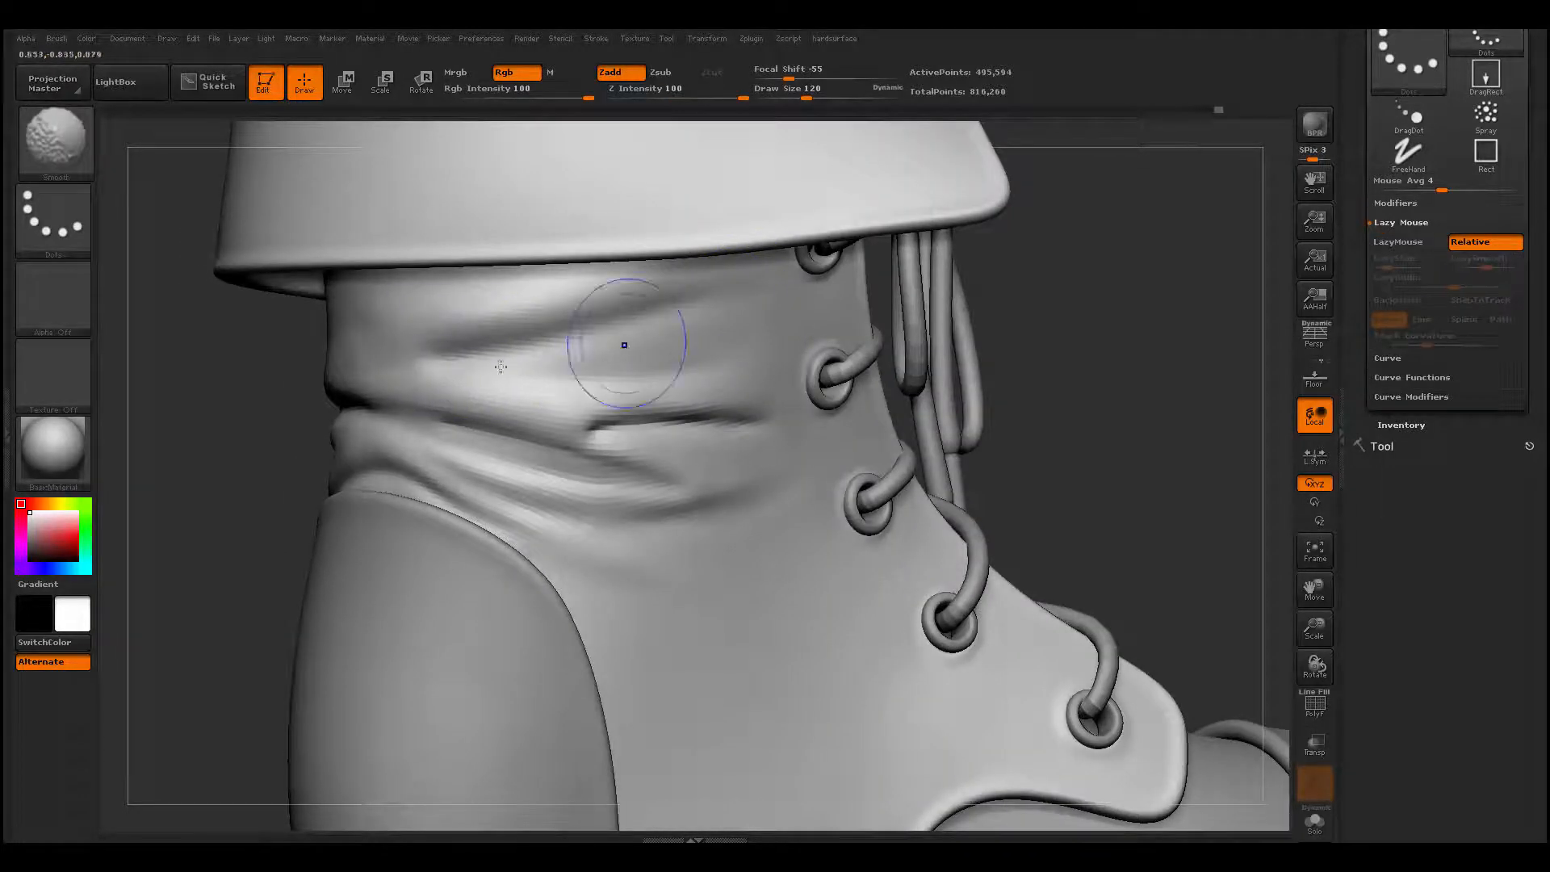
- Build up a shallow fold running forward from the heel counter's front edge with ClayBuildup and smooth it
key("f")
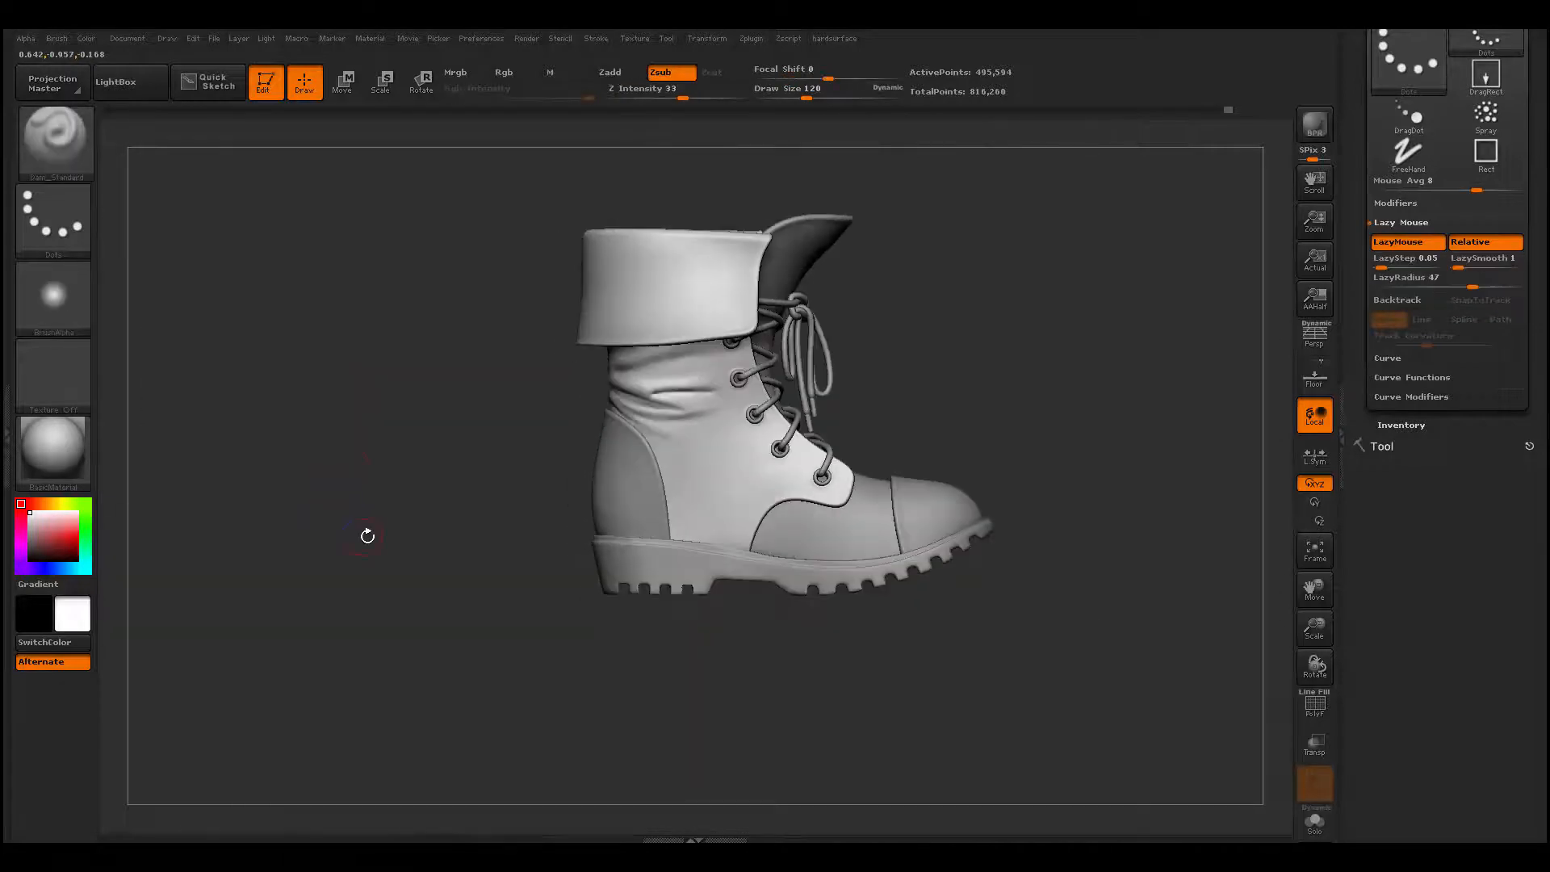
left_click_drag(377, 494, 347, 629, "alt")
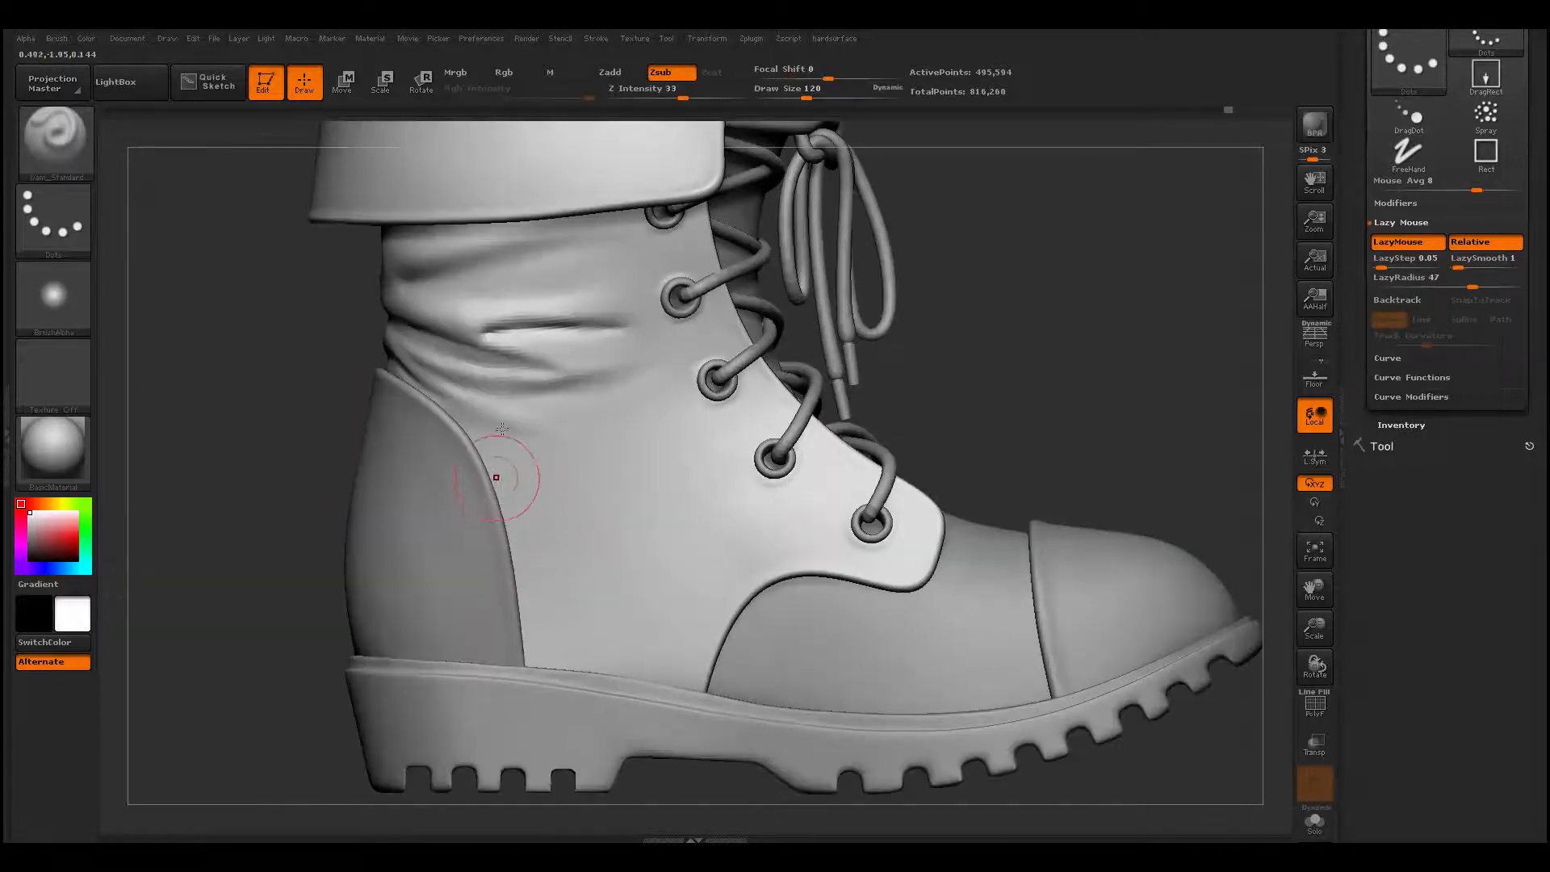
mouse_move(501, 477)
left_mouse_down("alt")
mouse_move(482, 403)
mouse_move(526, 418)
left_mouse_up("alt")
key("b")
key("c")
key("b")
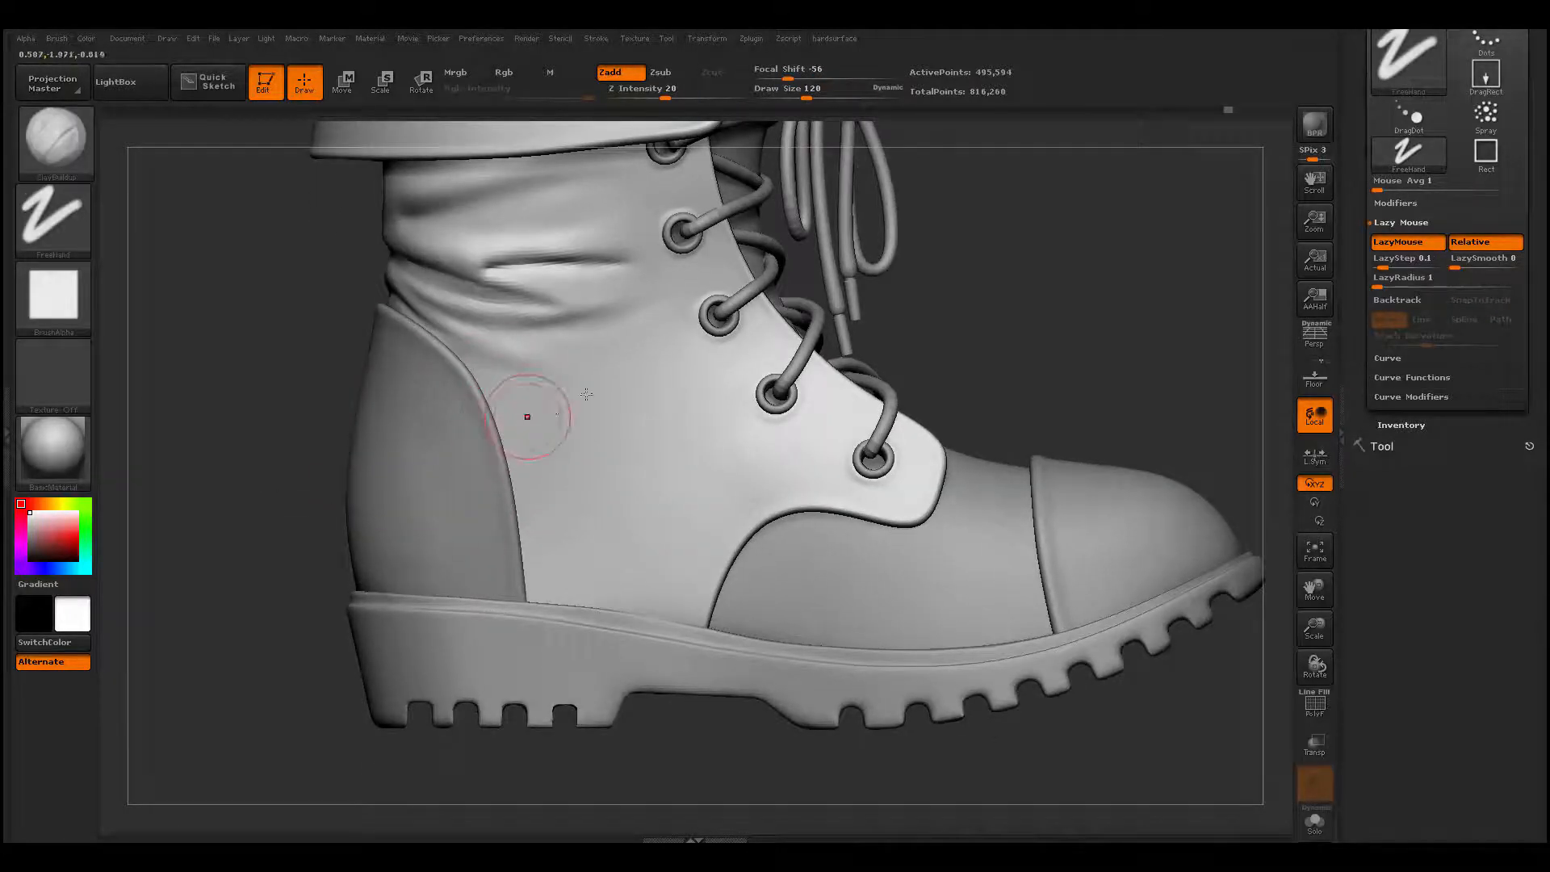
mouse_move(633, 311)
left_mouse_down("shift")
mouse_move(521, 443)
mouse_move(589, 373)
left_mouse_up("shift")
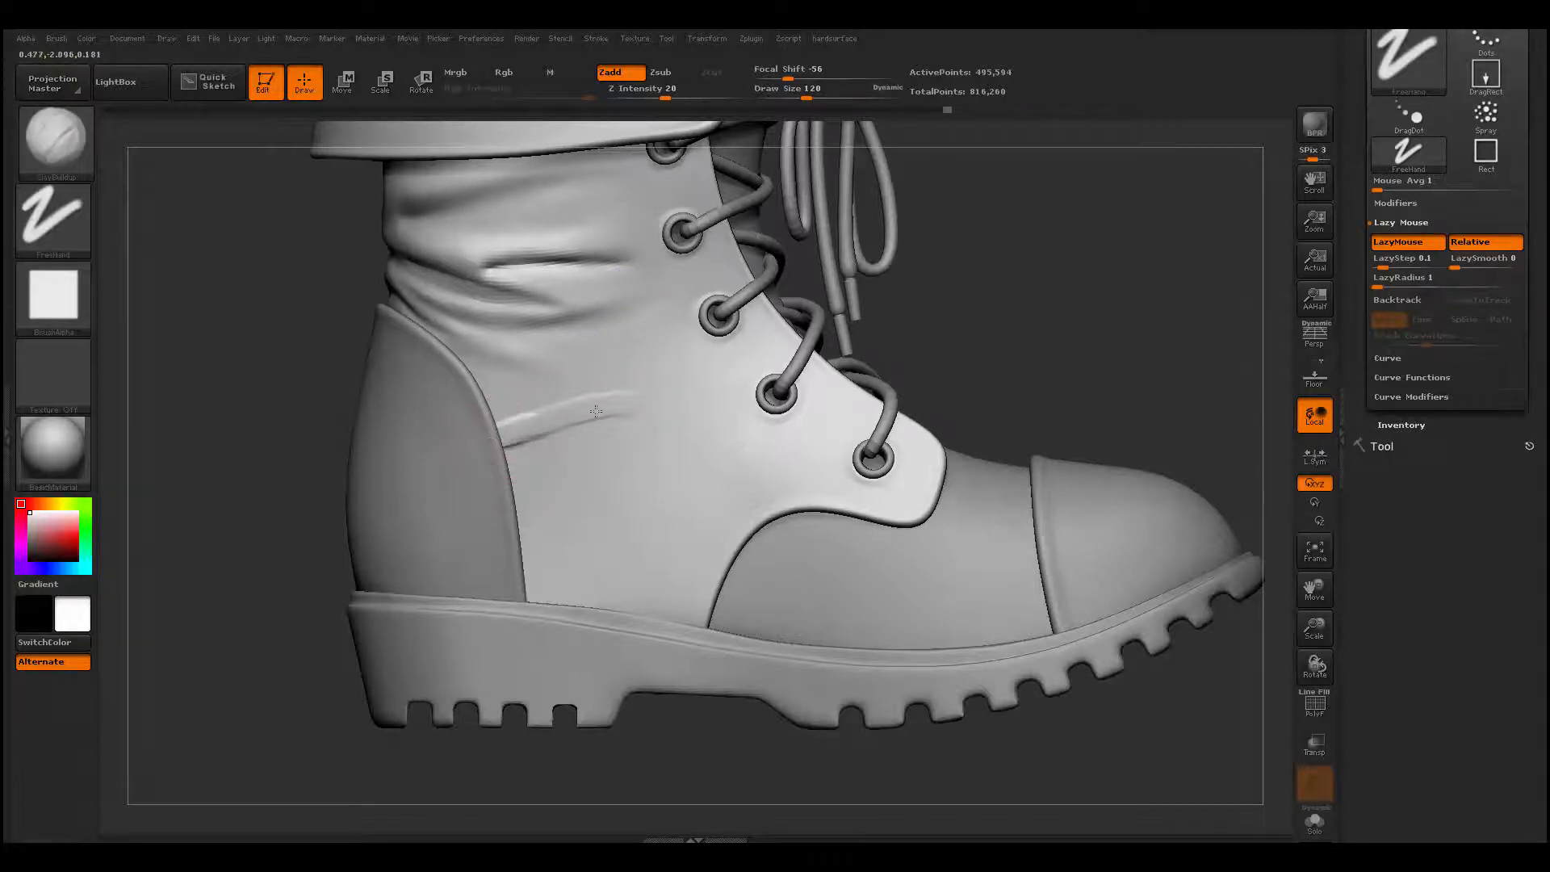
left_click_drag(596, 412, 642, 400)
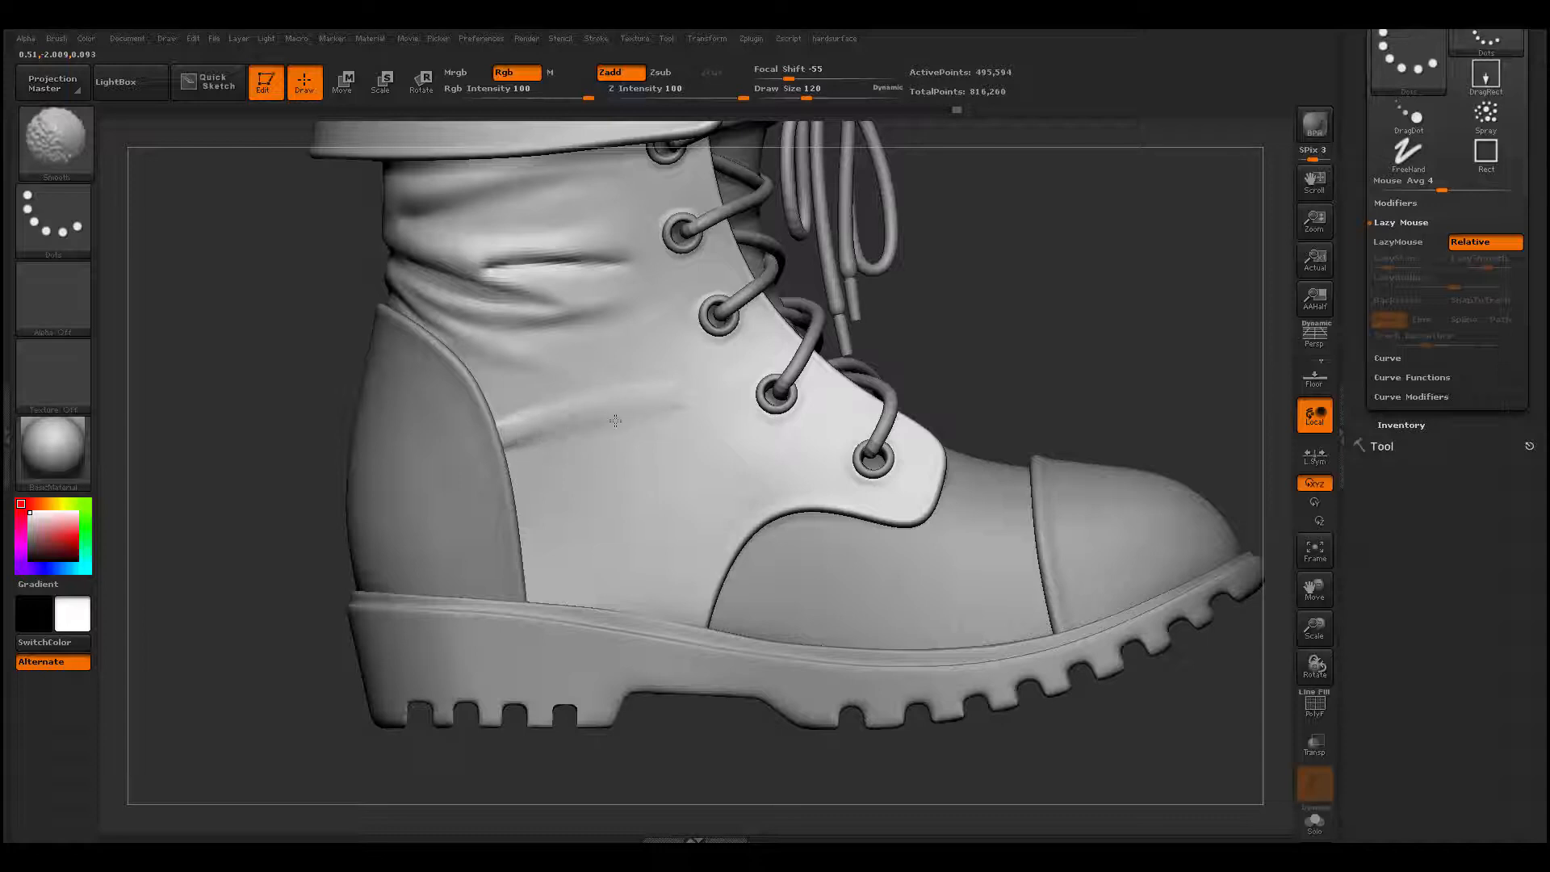
- Add a second fold just below, running from the heel counter toward the lower lace holes, and smooth it down
mouse_move(534, 423)
left_mouse_down("shift")
mouse_move(522, 446)
mouse_move(704, 444)
left_mouse_up("shift")
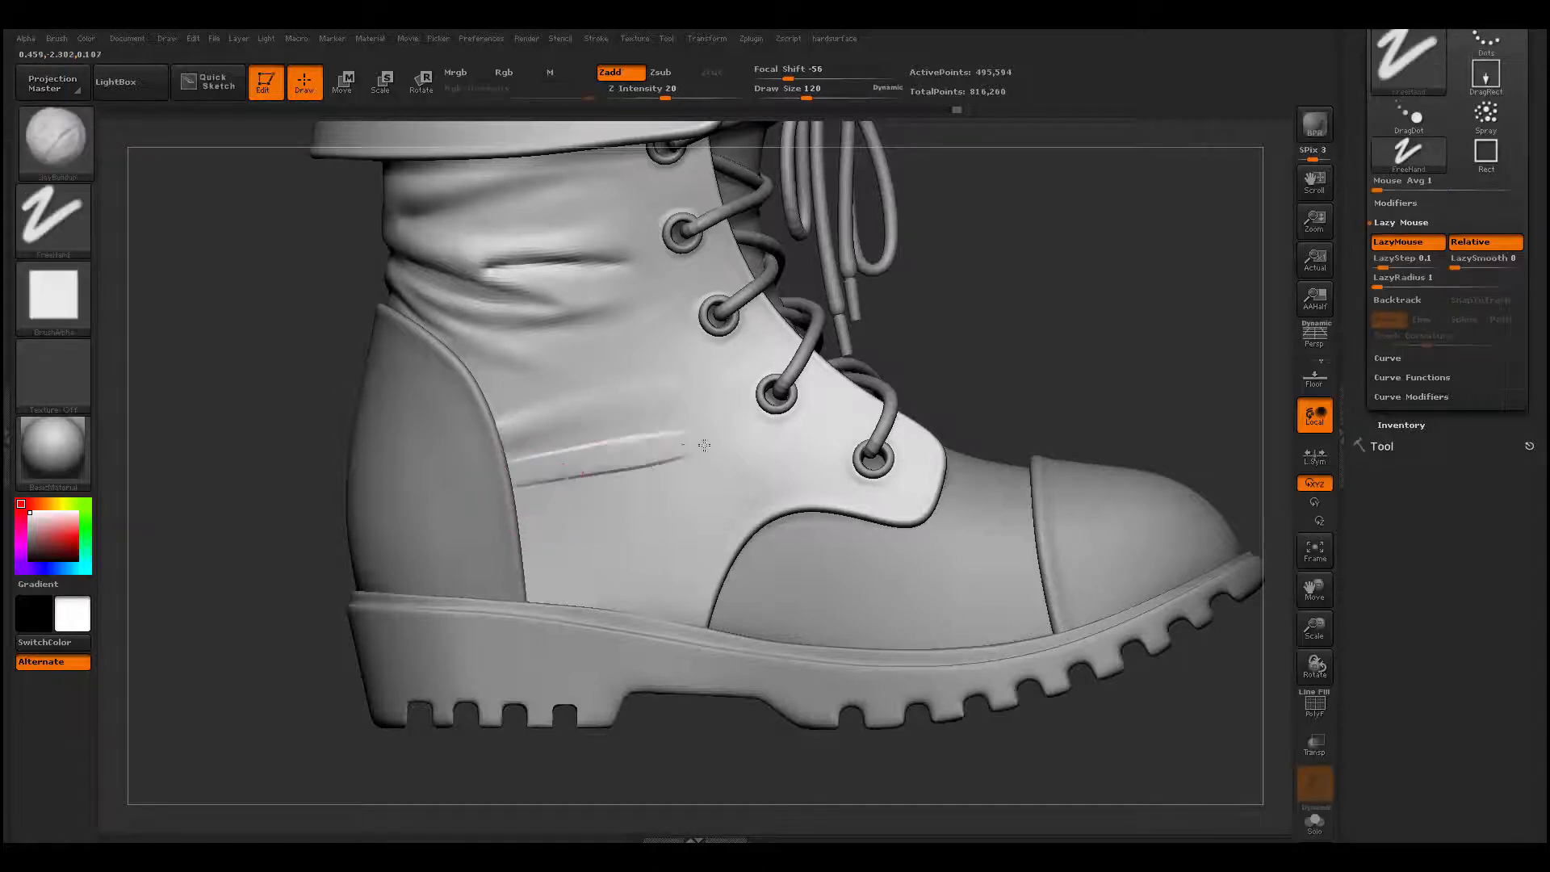
left_click_drag(525, 476, 662, 463)
left_click_drag(498, 481, 645, 453, "shift")
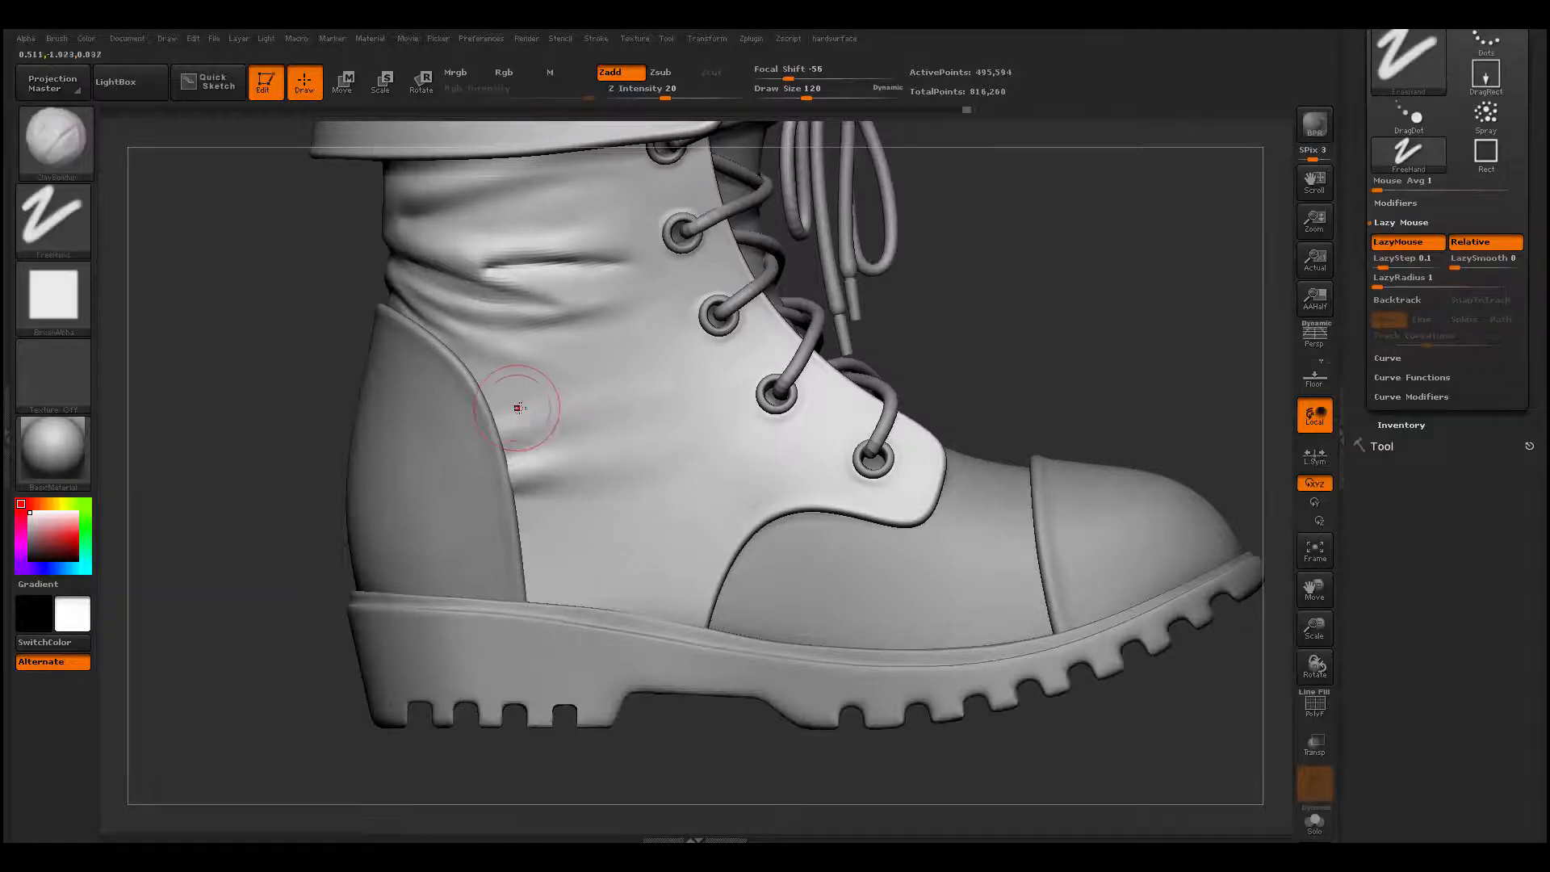
- Build up a fold running forward from the heel counter above the existing two with ClayBuildup, redoing the stroke at draw size 77, and smooth it
key("space")
left_click_drag(520, 412, 658, 413)
key("ctrl+z")
mouse_move(495, 404)
left_mouse_down()
mouse_move(571, 429)
mouse_move(615, 416)
left_mouse_up()
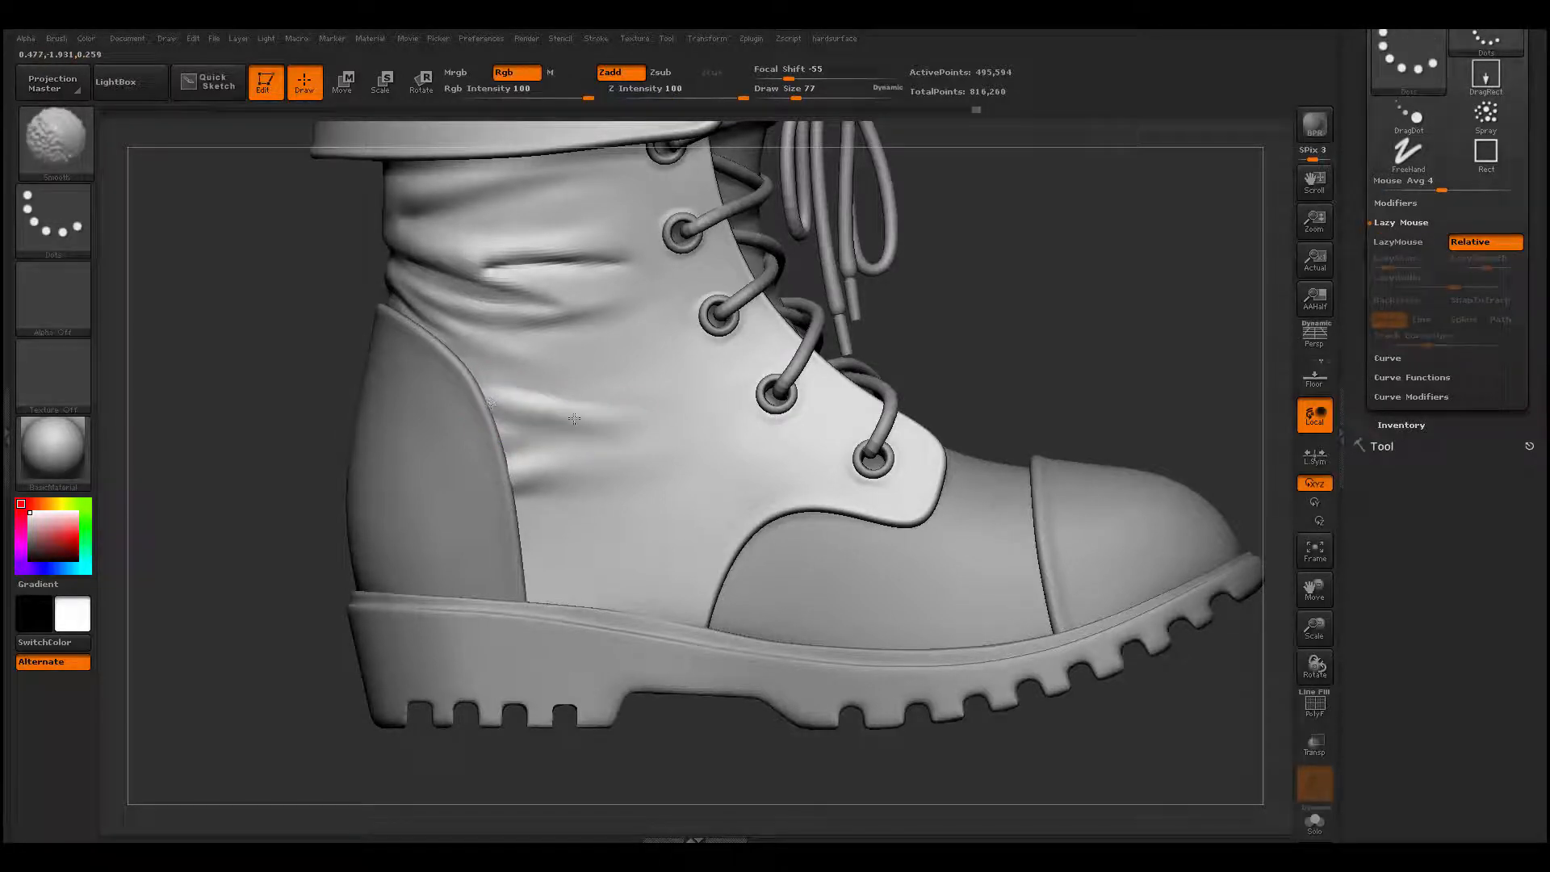
- Try carving a slanted crease forward from the upper part of the heel counter's front edge with Dam_Standard at draw size 77
key("b")
key("d")
key("s")
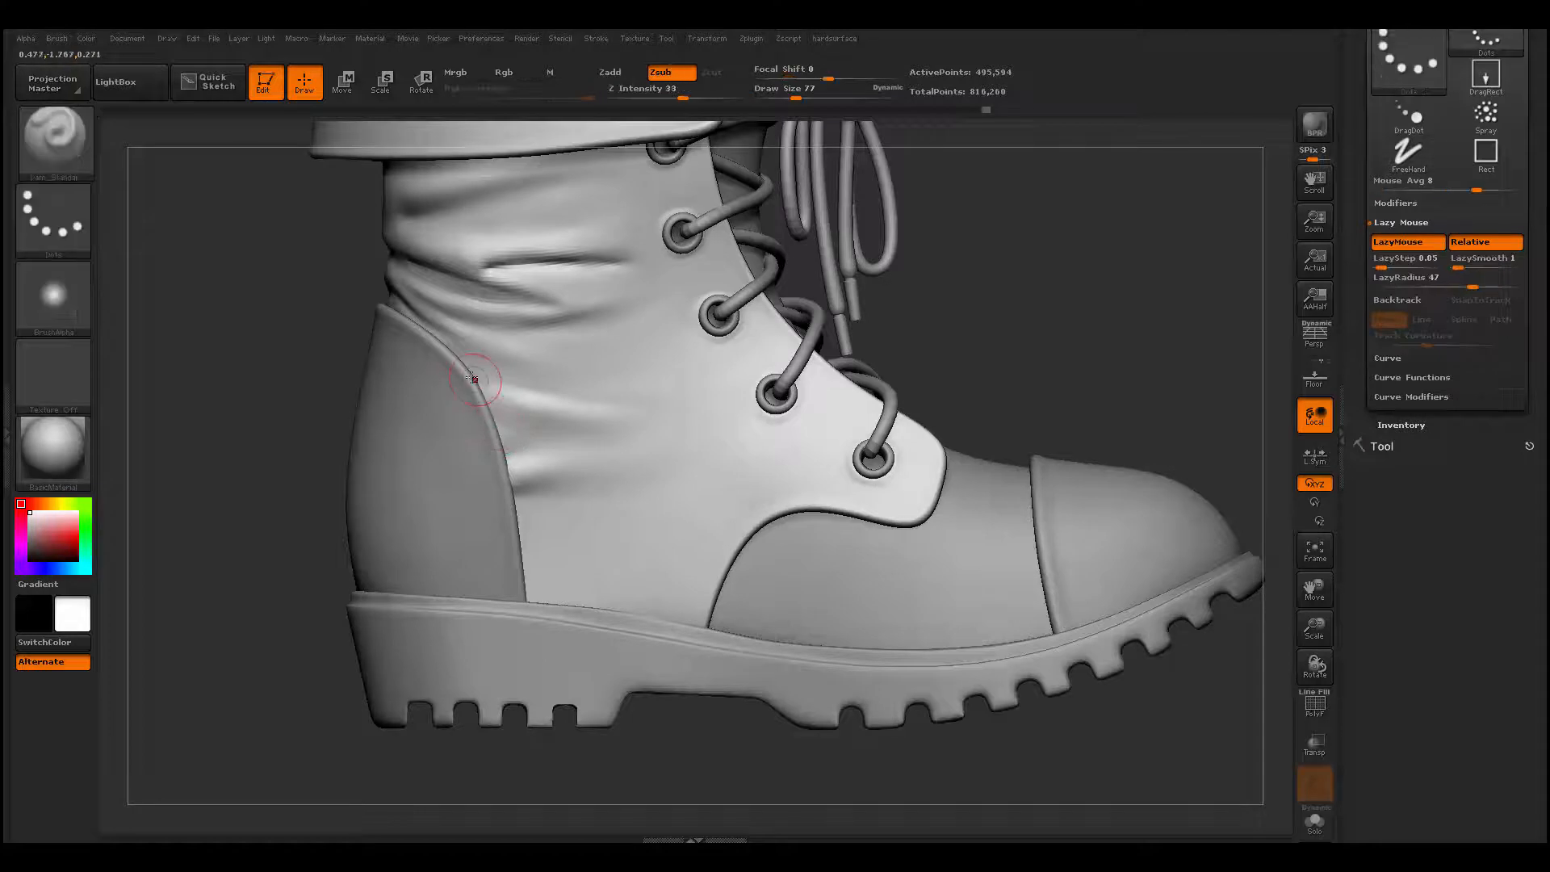
left_click_drag(591, 422, 605, 423)
left_click_drag(506, 397, 542, 412, "shift")
left_click_drag(474, 367, 625, 423)
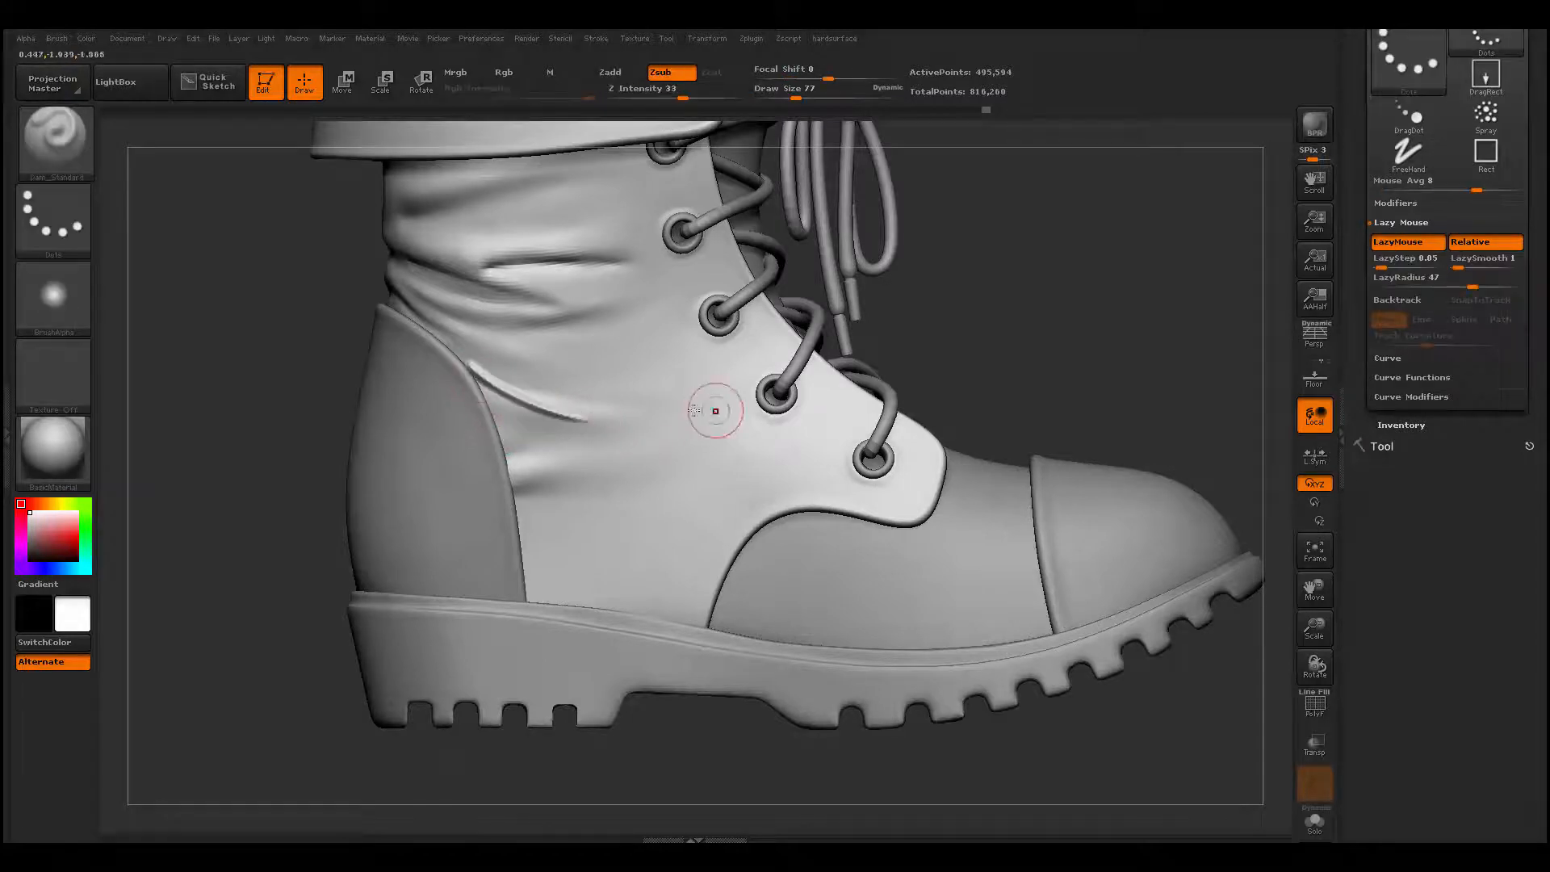
key("space")
key("ctrl+z")
- Rework the fold beside the heel counter's upper front edge with ClayBuildup and smooth it forward
key("space")
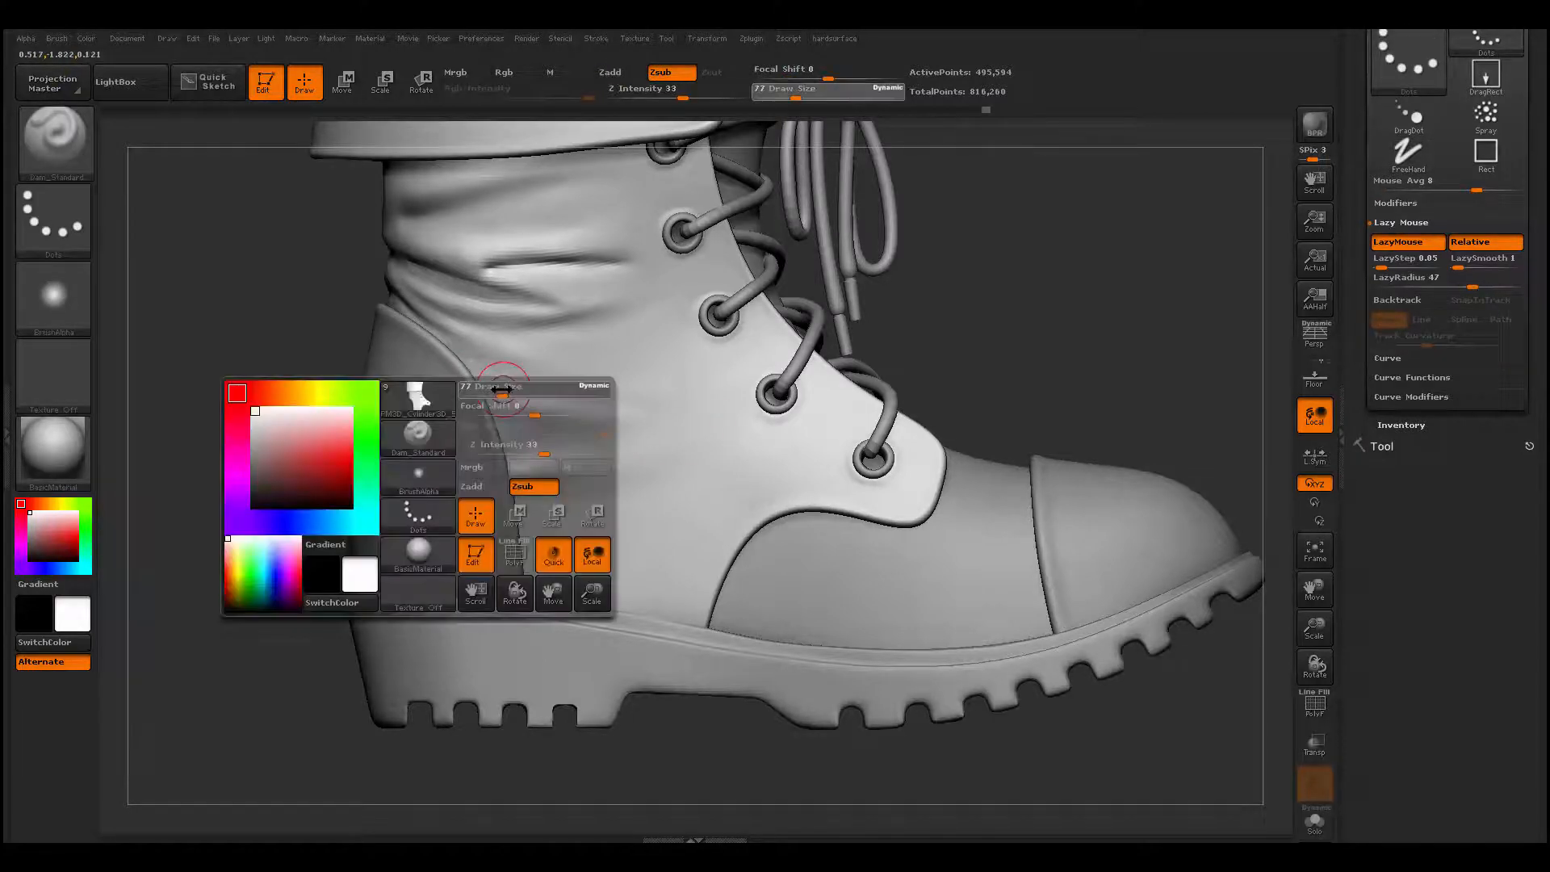
key("b")
key("c")
key("b")
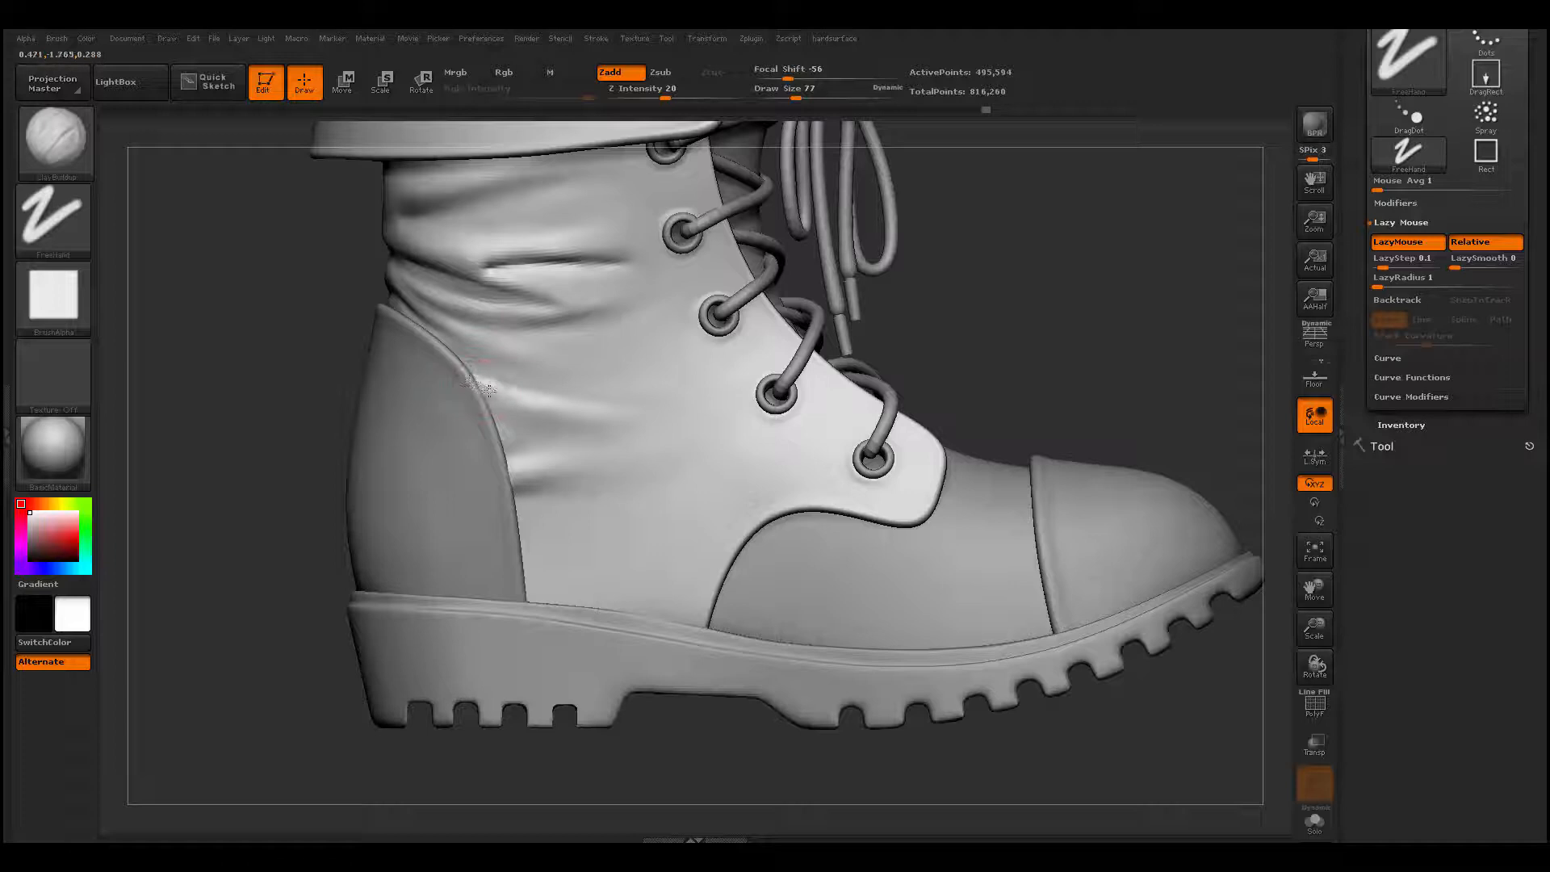
key("shift")
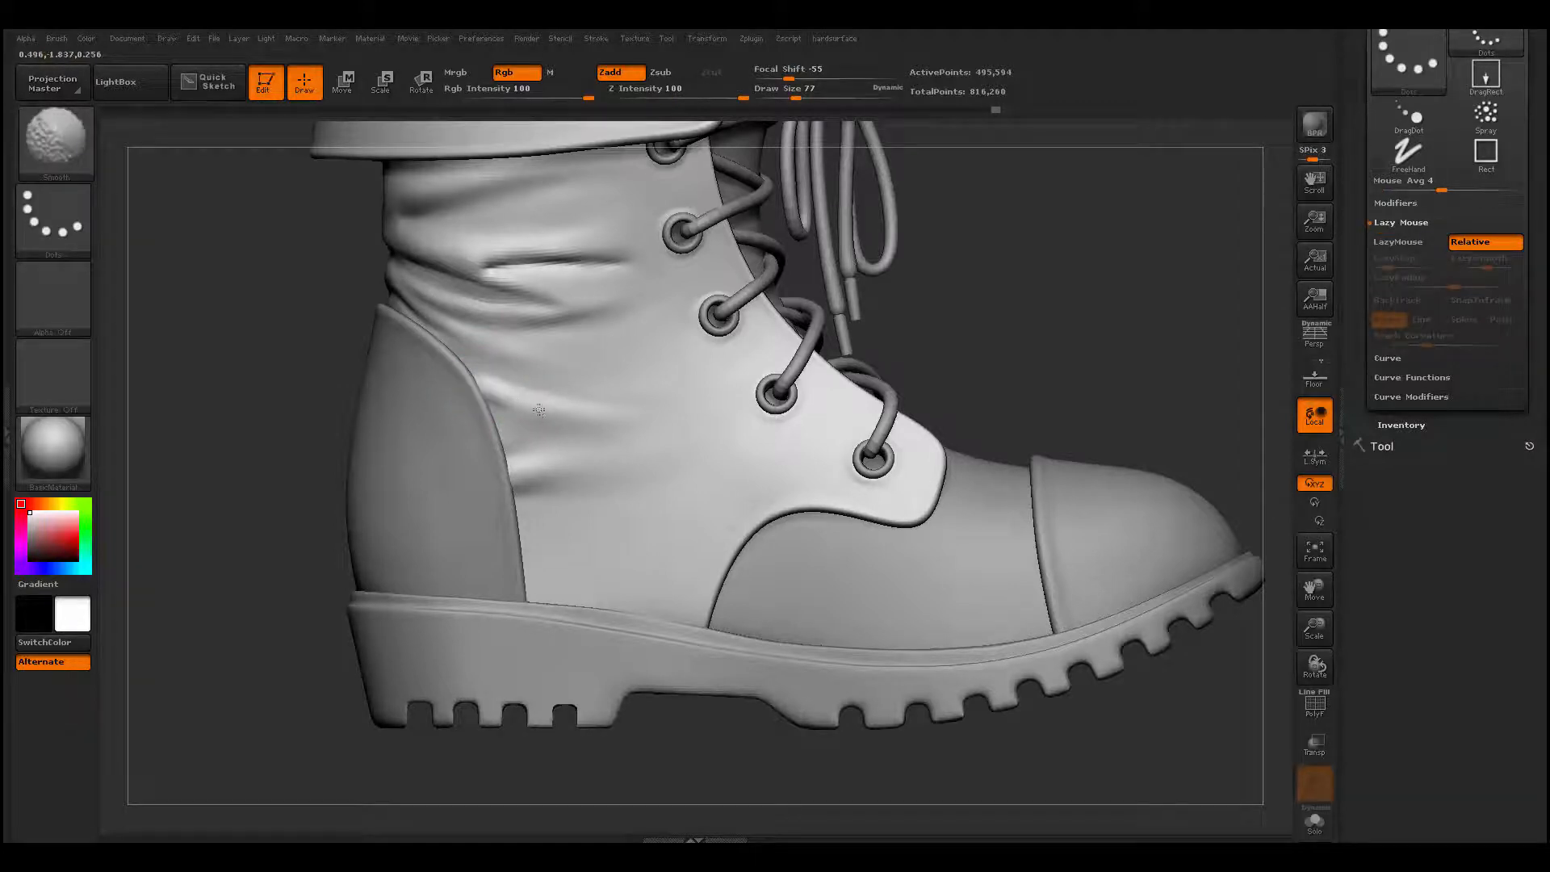
left_click_drag(538, 410, 598, 418, "shift")
- Carve a crease from the heel counter toward the lower lace holes with Dam_Standard at draw size 101 and smooth it down
key("space")
key("b")
key("d")
key("s")
left_click_drag(476, 369, 686, 403)
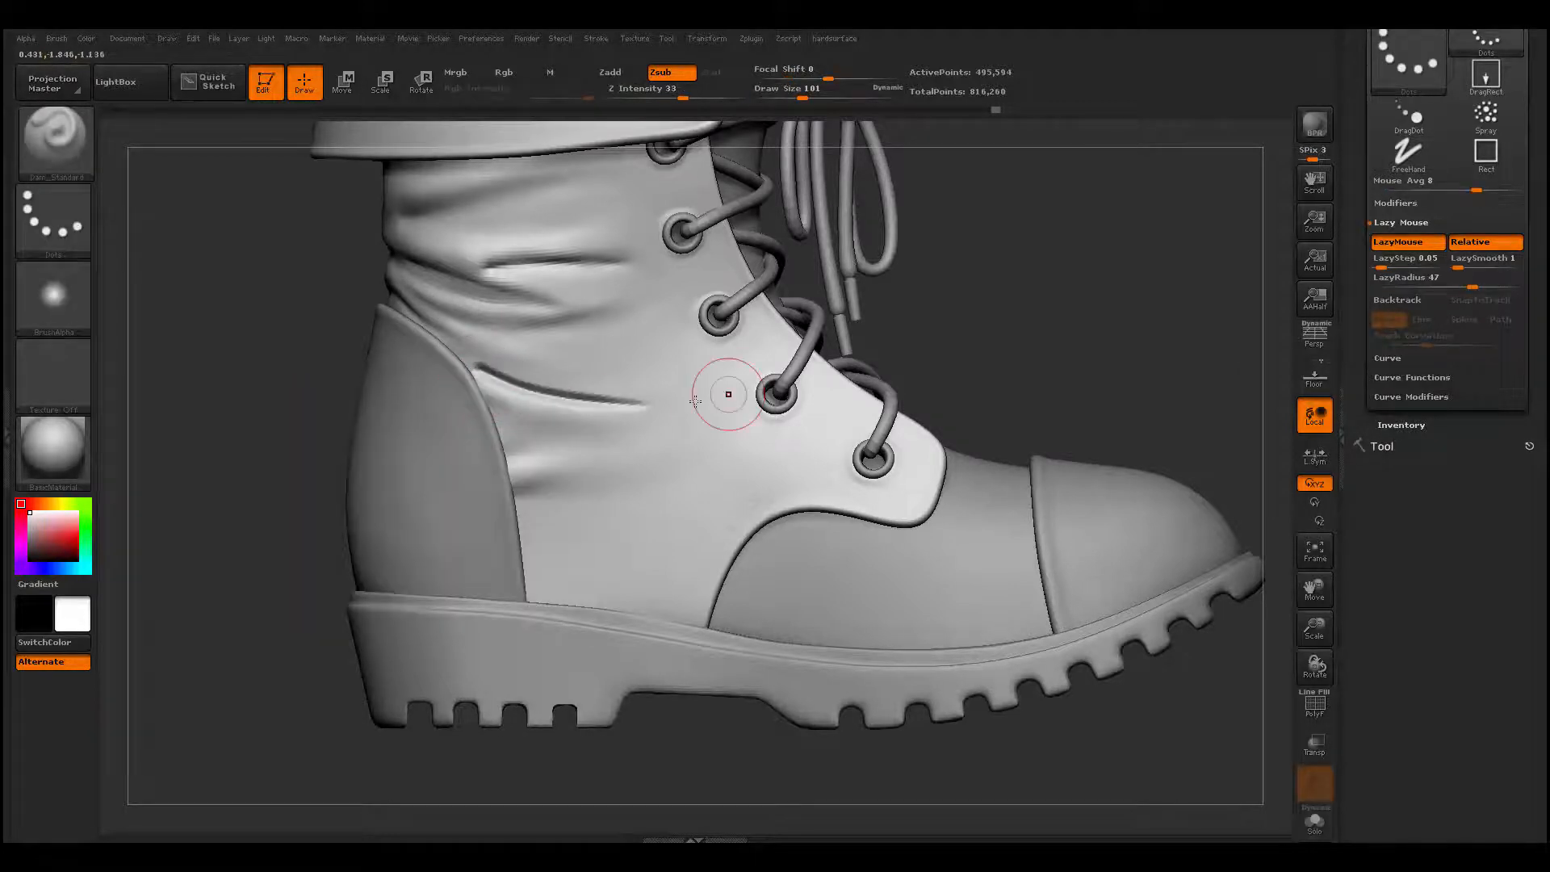
mouse_move(565, 388)
left_mouse_down("shift")
mouse_move(500, 380)
mouse_move(616, 398)
left_mouse_up("shift")
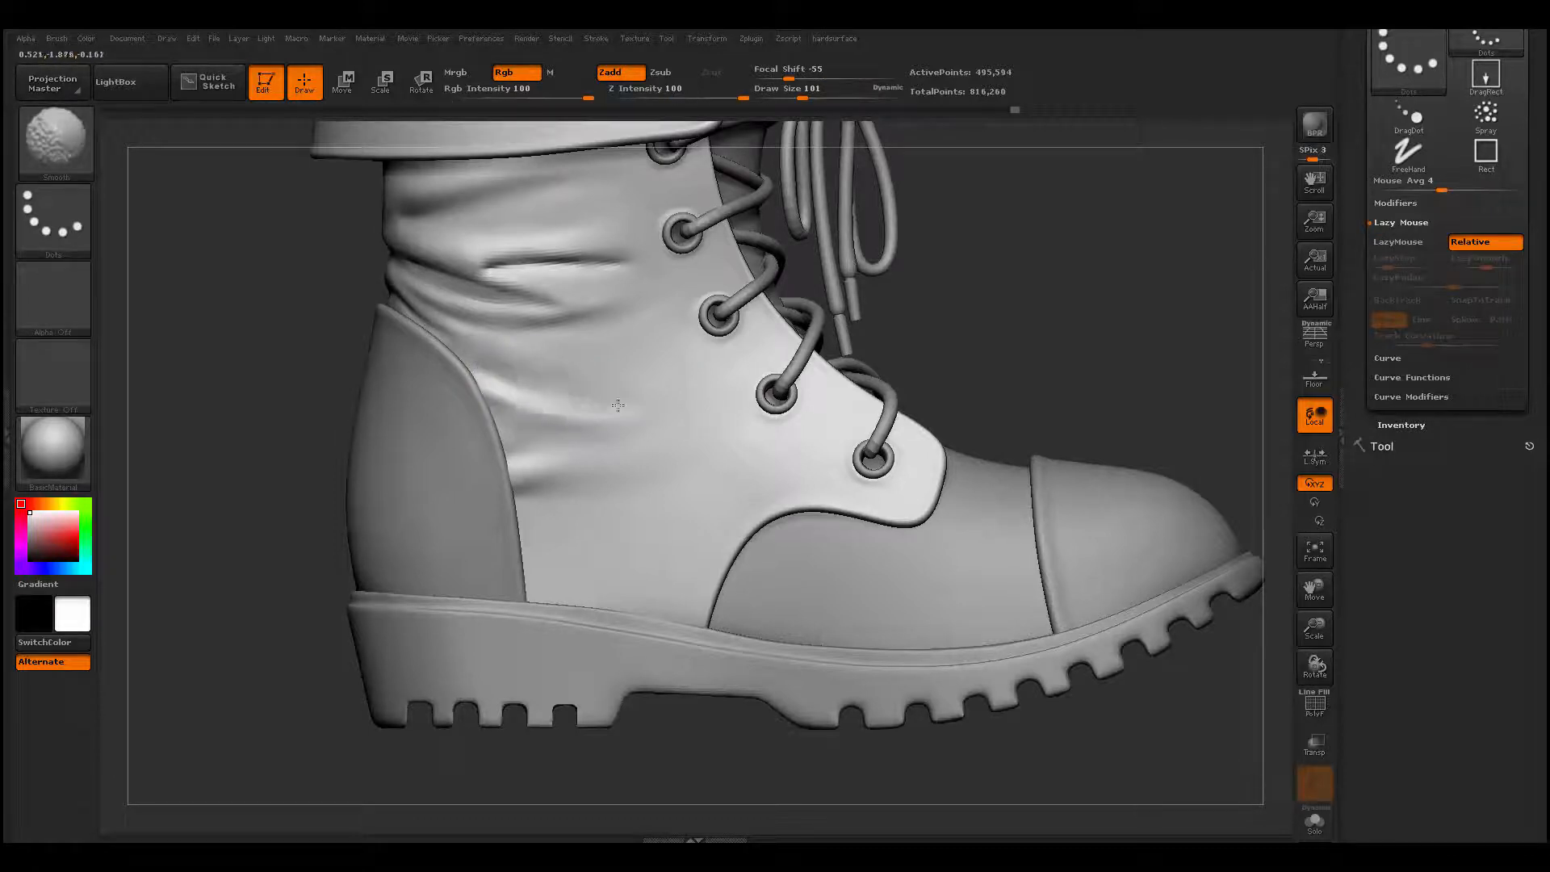
- Build up a small fold just above the sole in front of the heel counter with ClayBuildup and smooth its surroundings
key("b")
key("c")
key("b")
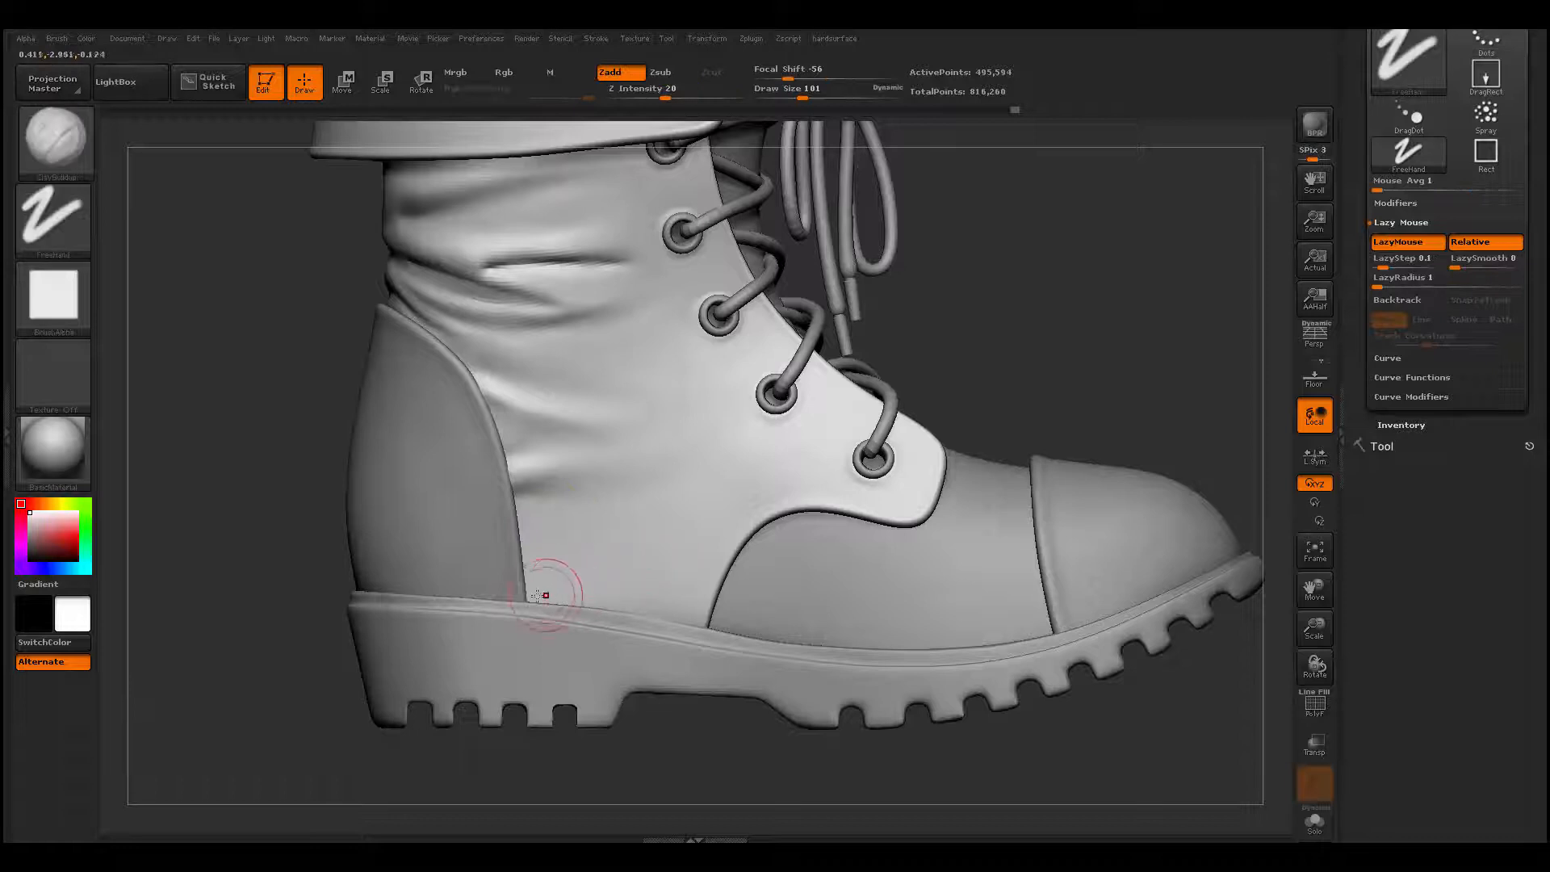
mouse_move(594, 572)
left_mouse_down()
mouse_move(622, 557)
mouse_move(552, 578)
mouse_move(569, 579)
left_mouse_up()
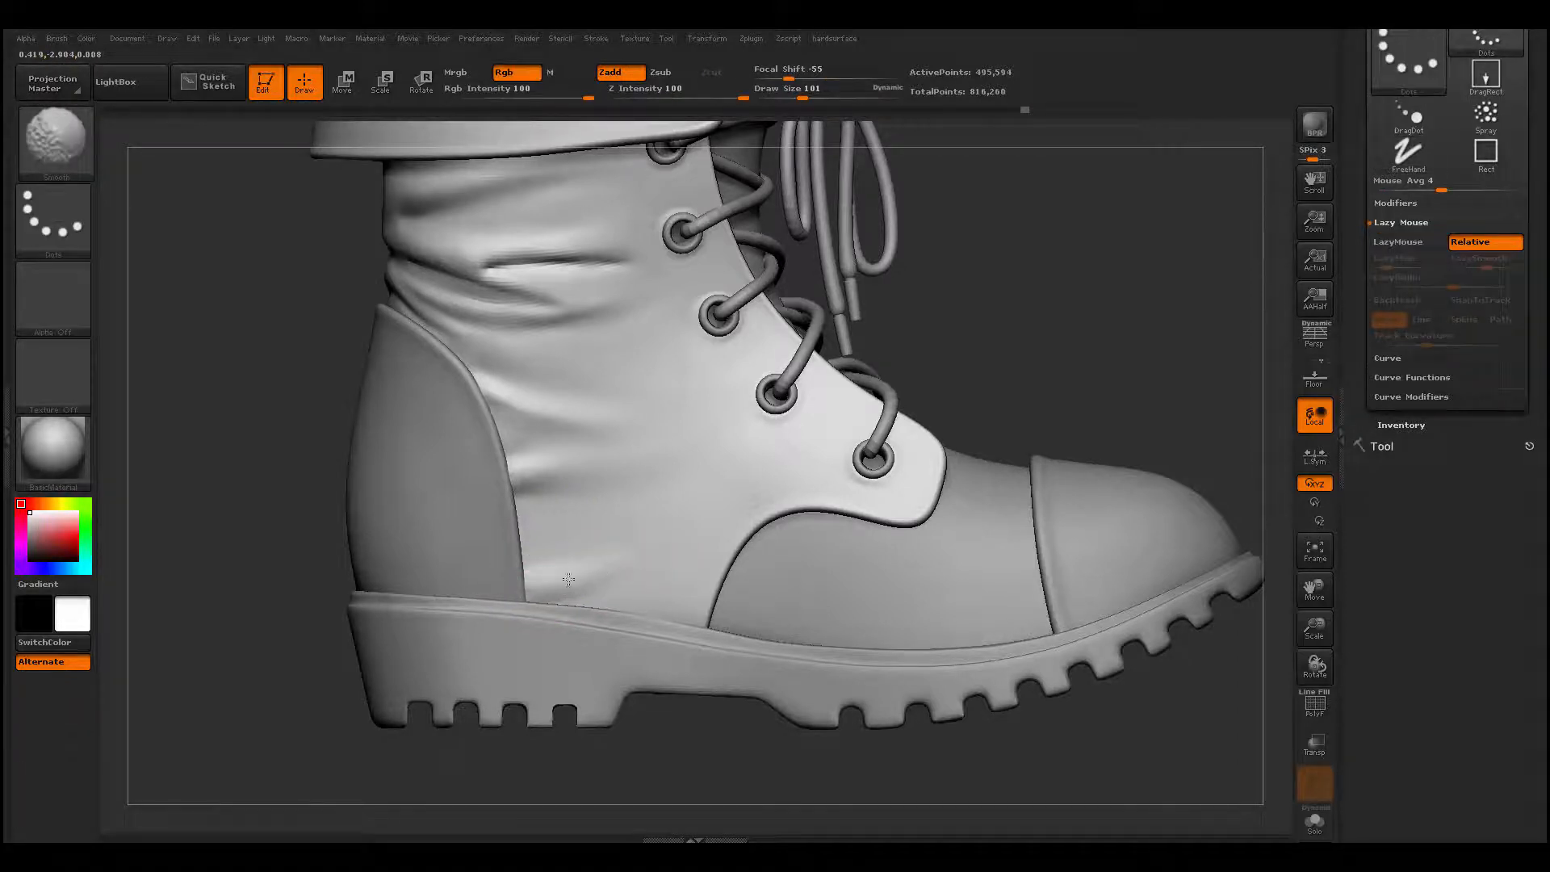
key("space")
mouse_move(654, 525)
left_mouse_down()
mouse_move(677, 515)
mouse_move(643, 528)
left_mouse_up()
key("shift")
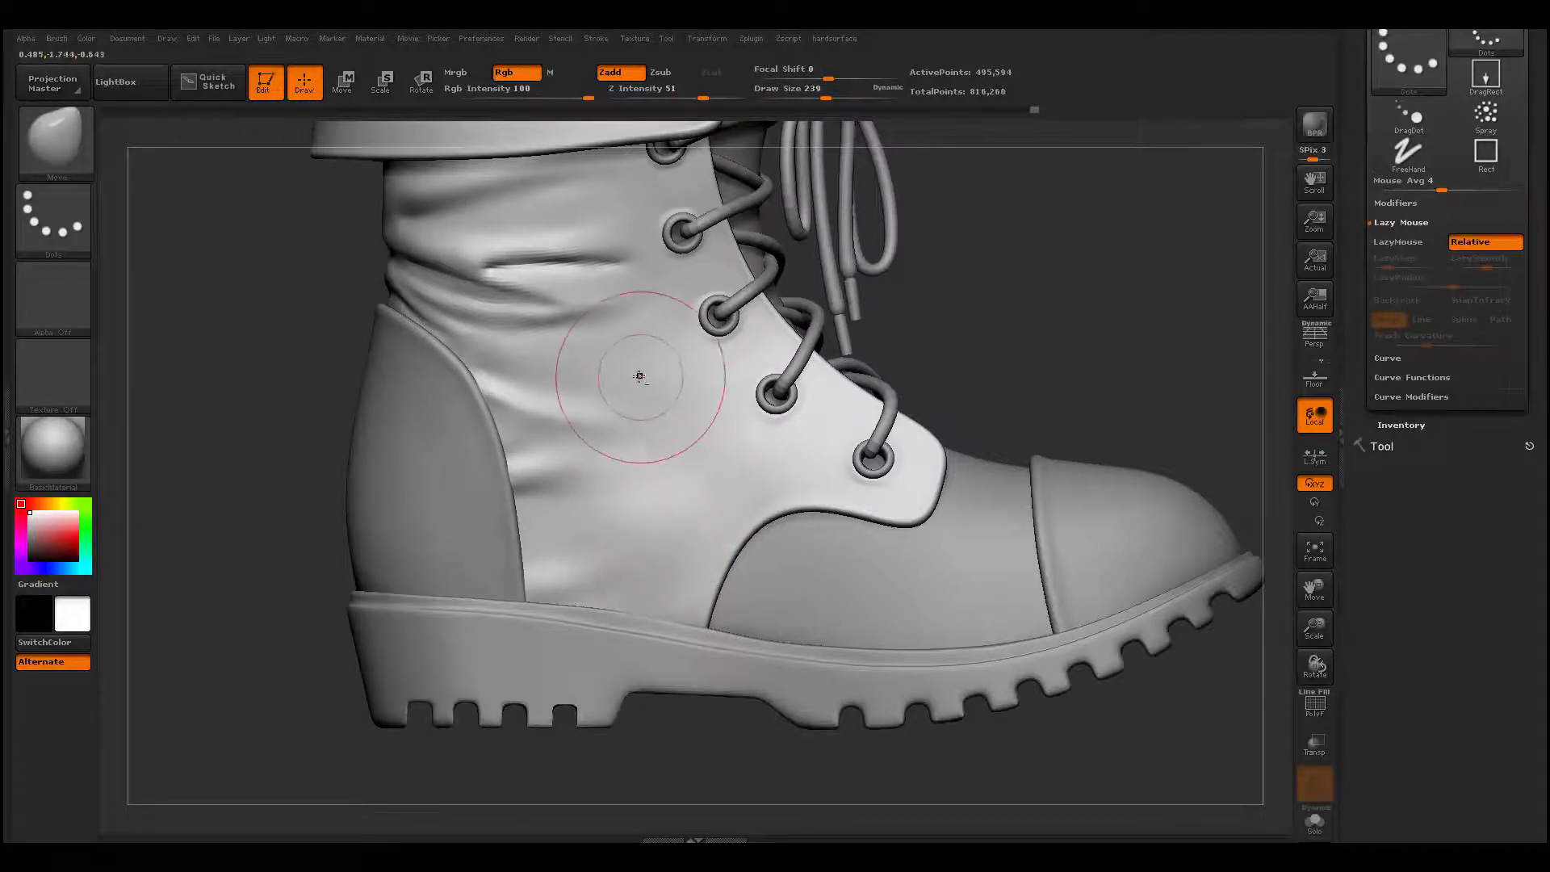
- Reshape the upper's side and the back of the ankle below the cuff with the Move brush, enlarging it to draw size 386
right_click_drag(701, 476, 726, 466)
left_click_drag(694, 484, 658, 440, "shift")
mouse_move(533, 524)
right_mouse_down("alt")
mouse_move(492, 445)
mouse_move(519, 657)
mouse_move(570, 691)
right_mouse_up("alt")
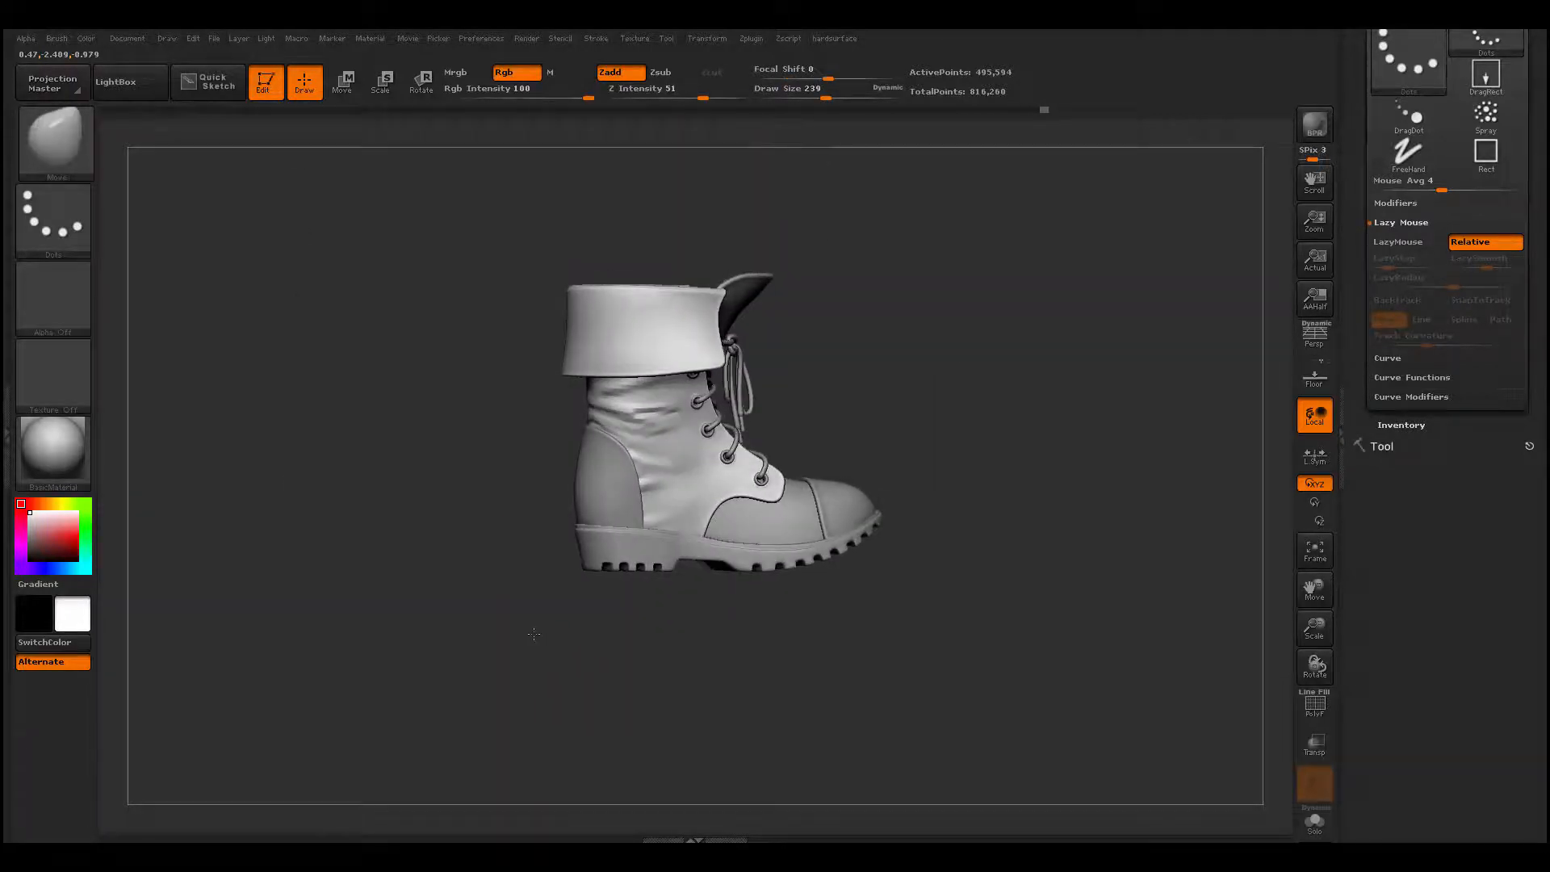
mouse_move(521, 613)
right_mouse_down("alt")
mouse_move(546, 657)
mouse_move(557, 484)
right_mouse_up("alt")
key("space")
left_click_drag(570, 355, 593, 353)
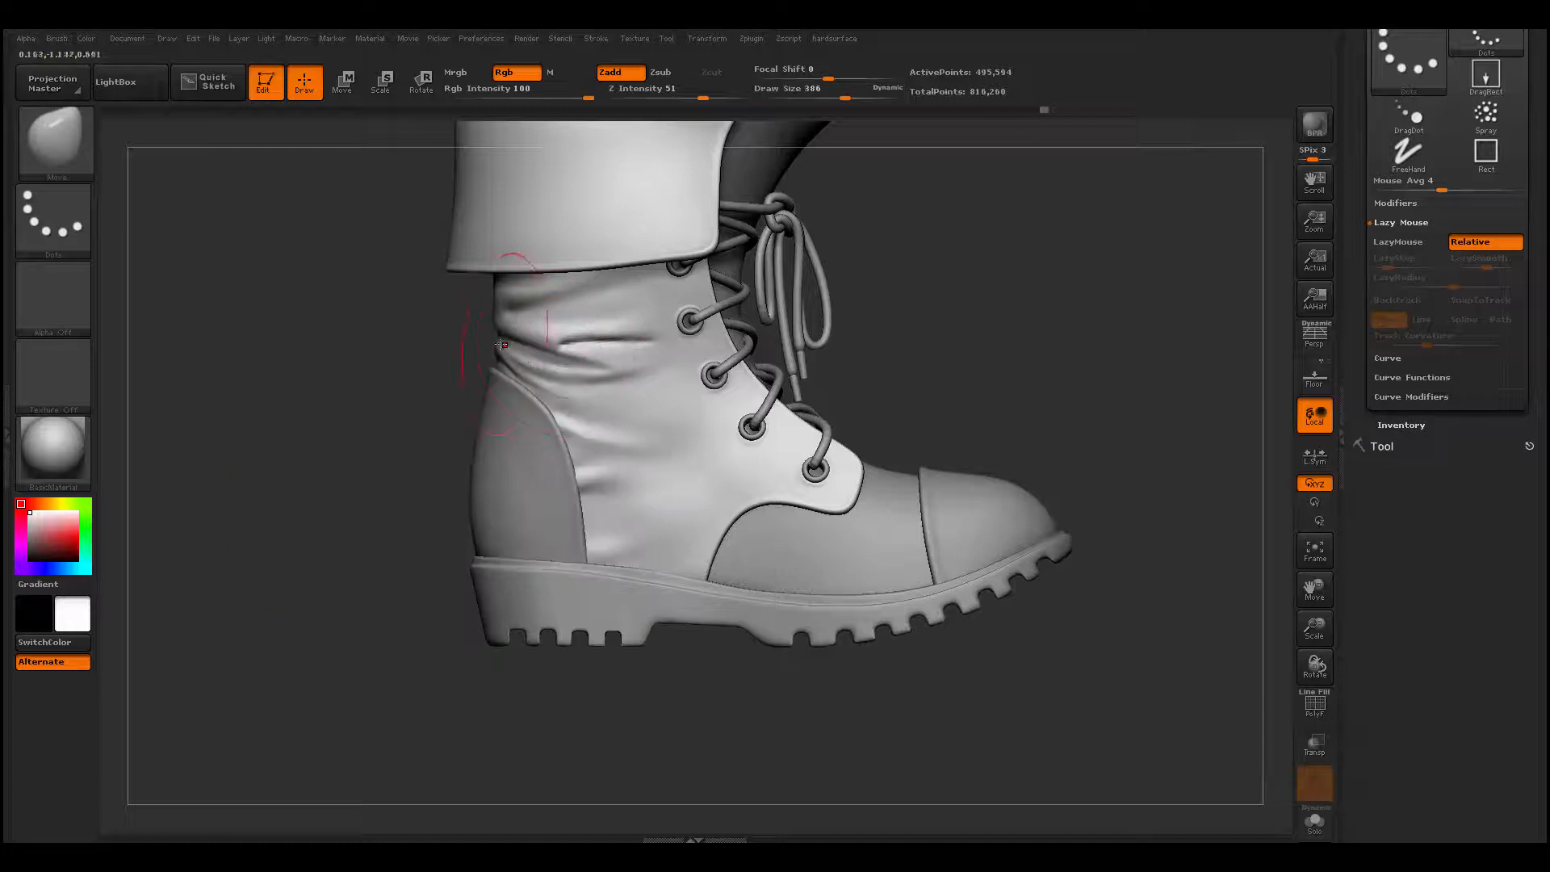
mouse_move(498, 343)
left_mouse_down()
mouse_move(514, 340)
mouse_move(492, 292)
left_mouse_up()
right_click_drag(355, 311, 530, 318)
mouse_move(515, 308)
left_mouse_down()
mouse_move(531, 300)
mouse_move(502, 352)
left_mouse_up()
left_click_drag(594, 366, 424, 345)
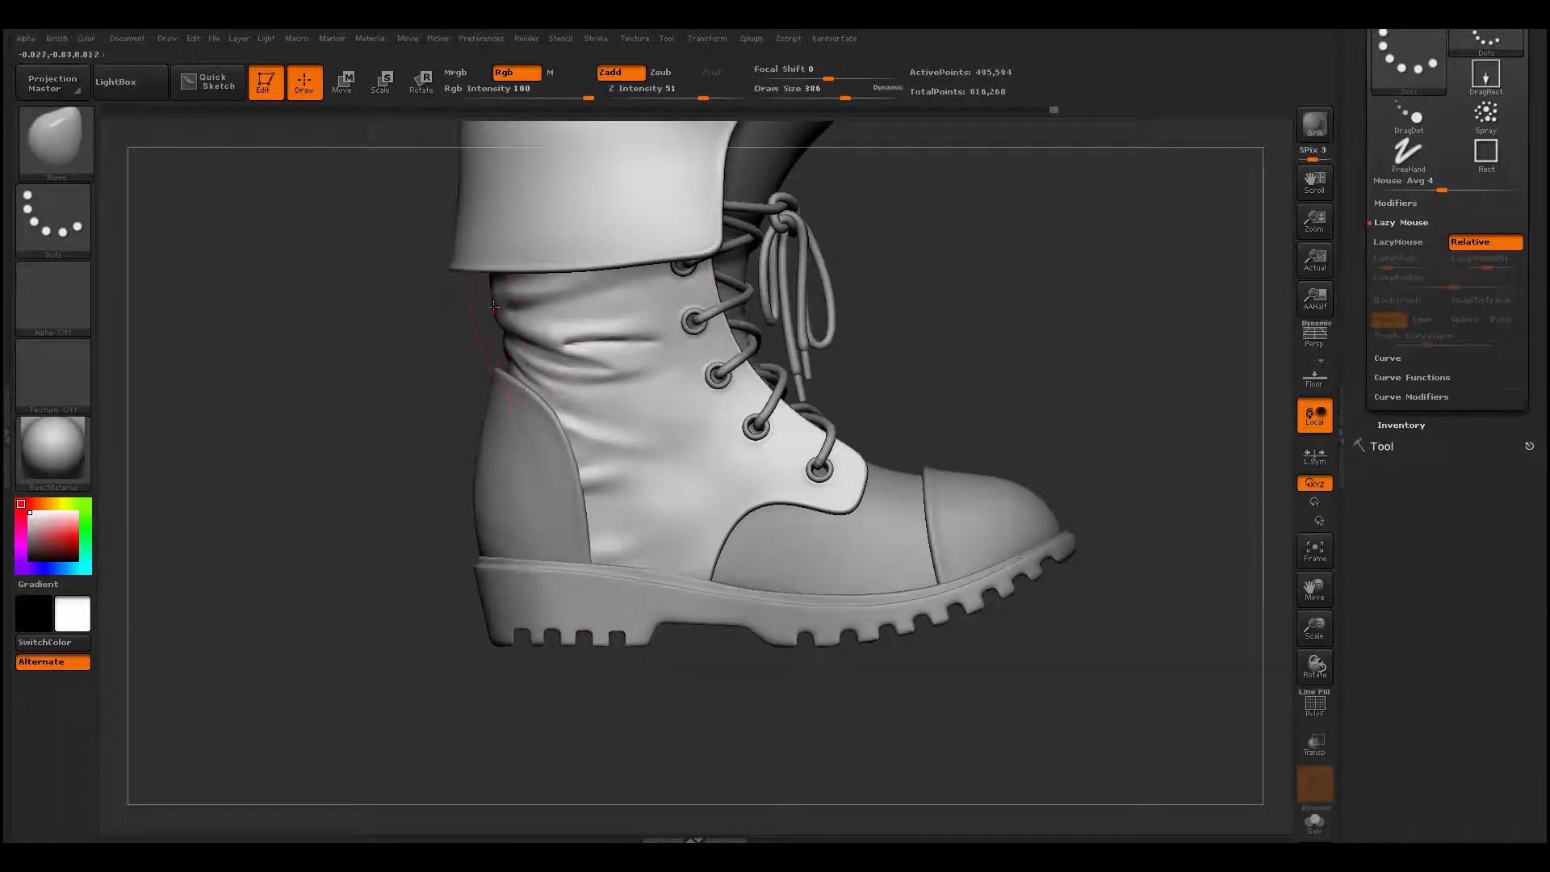
- Try building up a fold forward of the heel counter on the boot's other side with ClayBuildup at draw size 212
left_click_drag(322, 356, 664, 518, "alt")
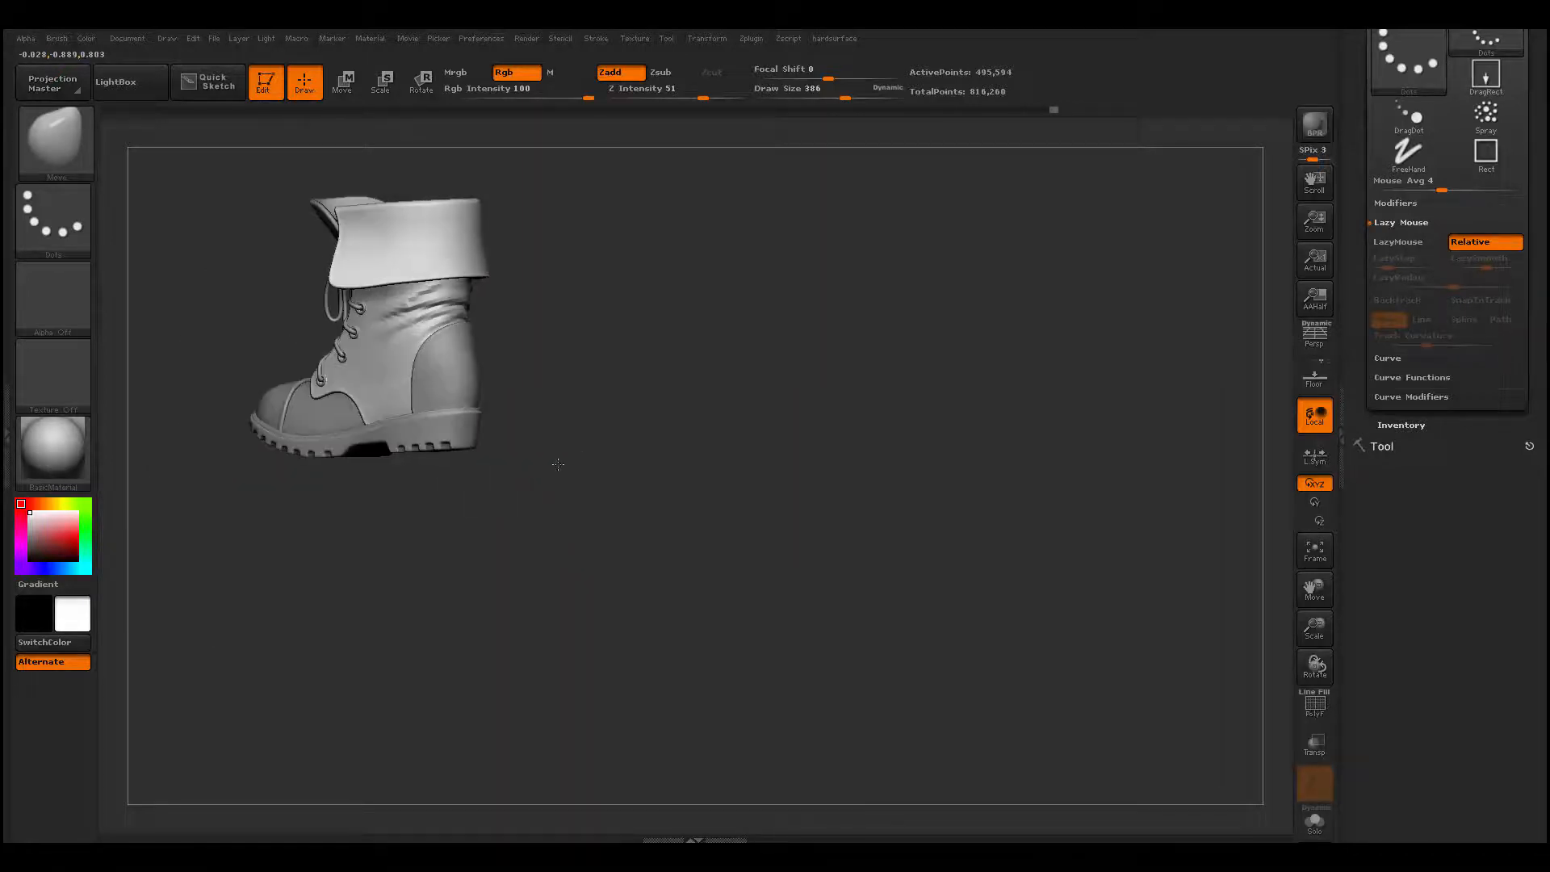
left_click_drag(558, 465, 692, 557, "alt")
left_click_drag(781, 491, 839, 460, "alt")
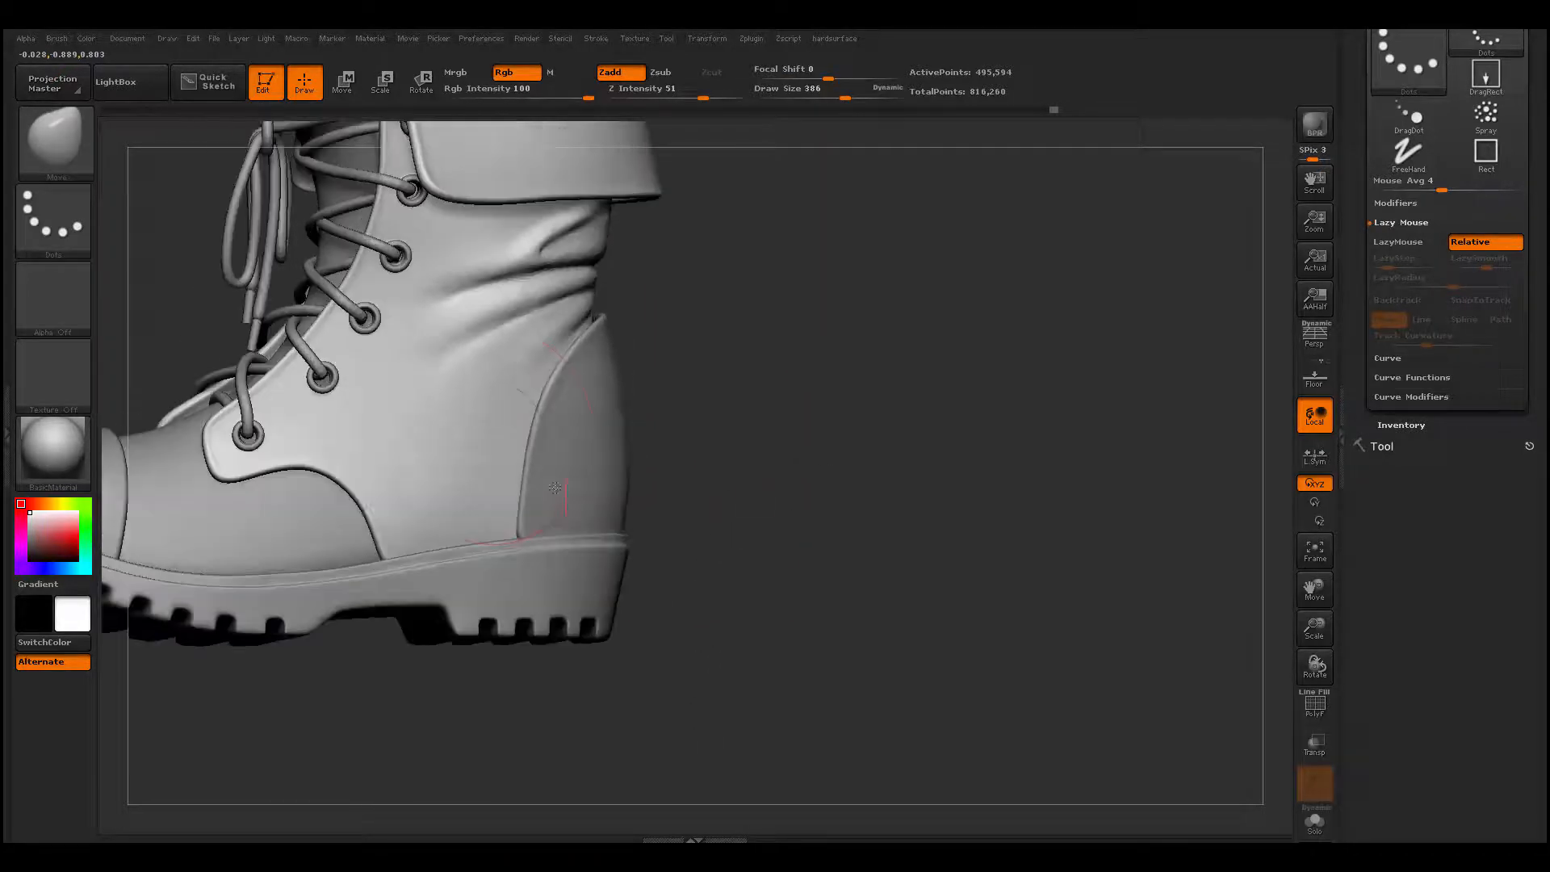
key("space")
left_click_drag(496, 432, 488, 425)
key("b")
key("c")
key("b")
left_click_drag(376, 434, 509, 436)
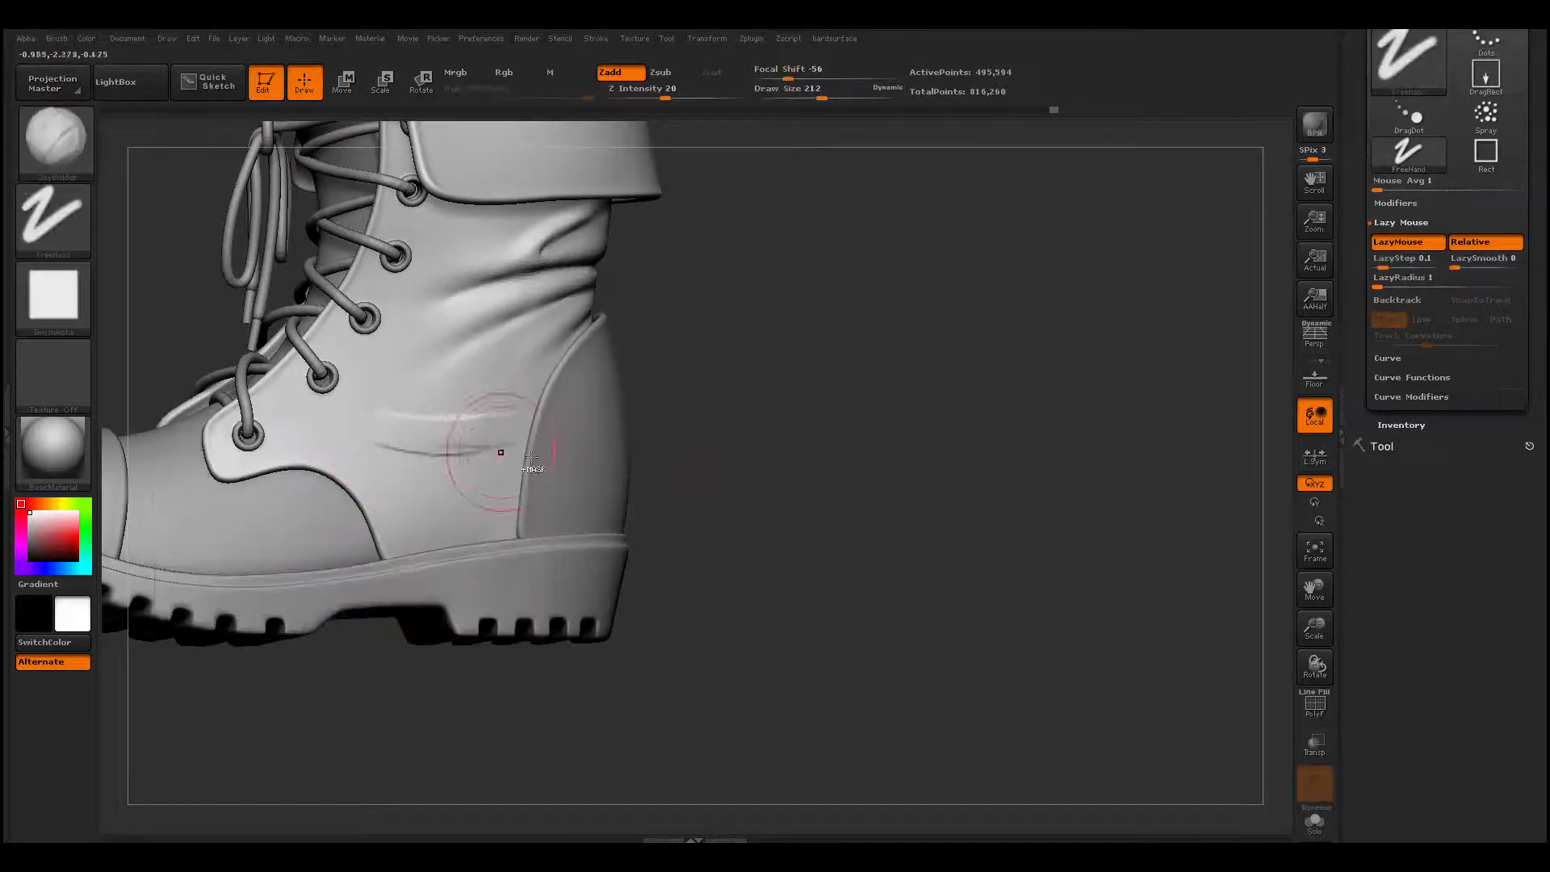
key("ctrl+z")
- Add the fold forward of that heel counter at draw size 149, carve a crease along it with Dam_Standard, and smooth both
left_click_drag(771, 428, 704, 413)
key("space")
mouse_move(494, 429)
left_mouse_down()
mouse_move(457, 438)
mouse_move(524, 430)
left_mouse_up()
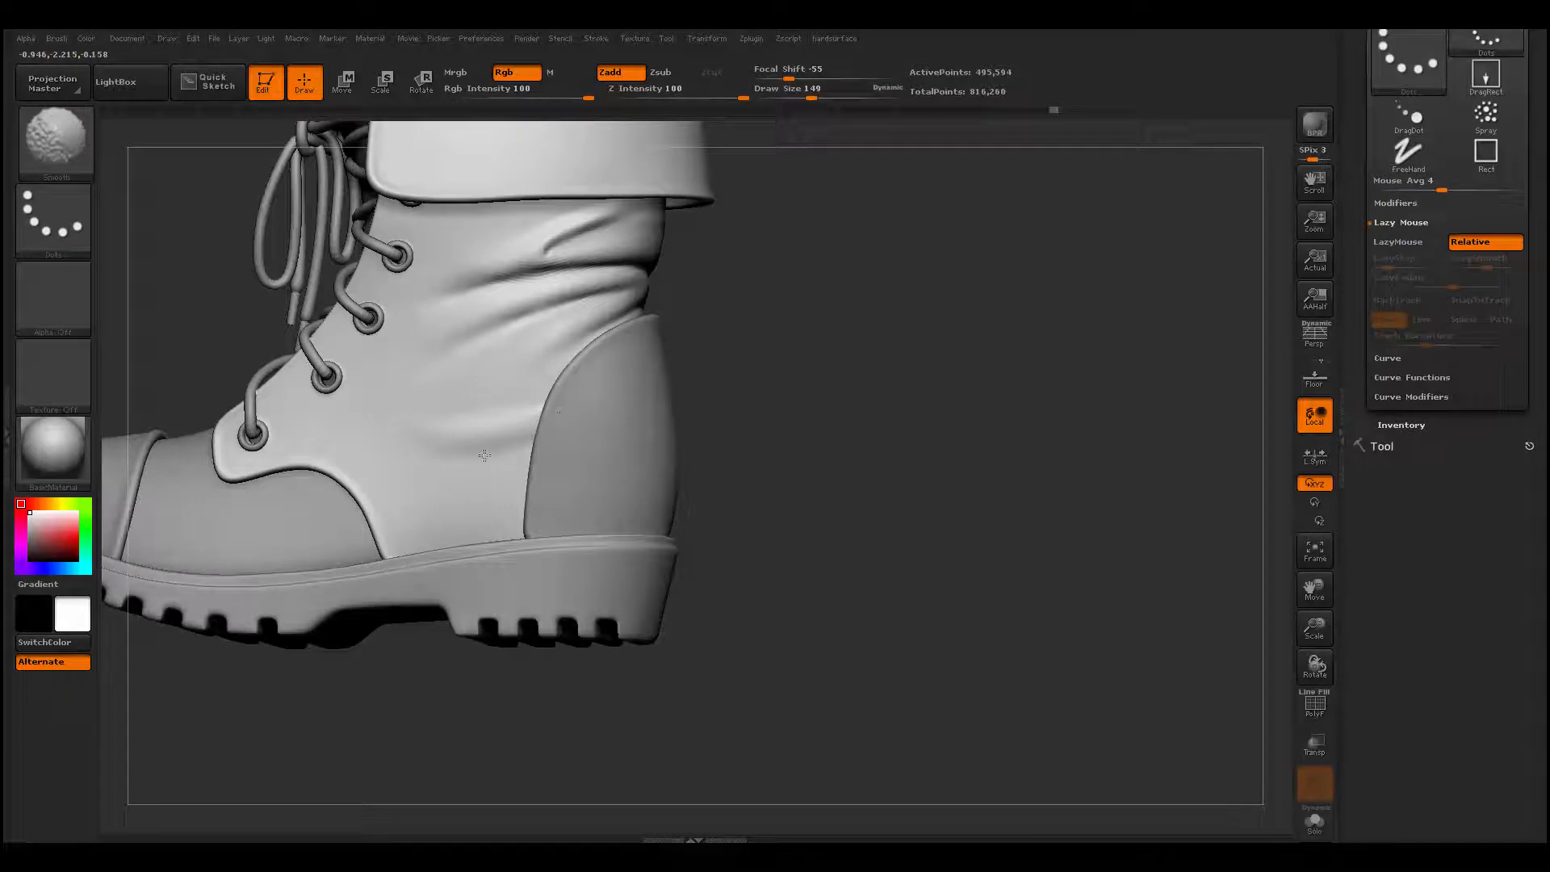
left_click_drag(675, 304, 621, 311)
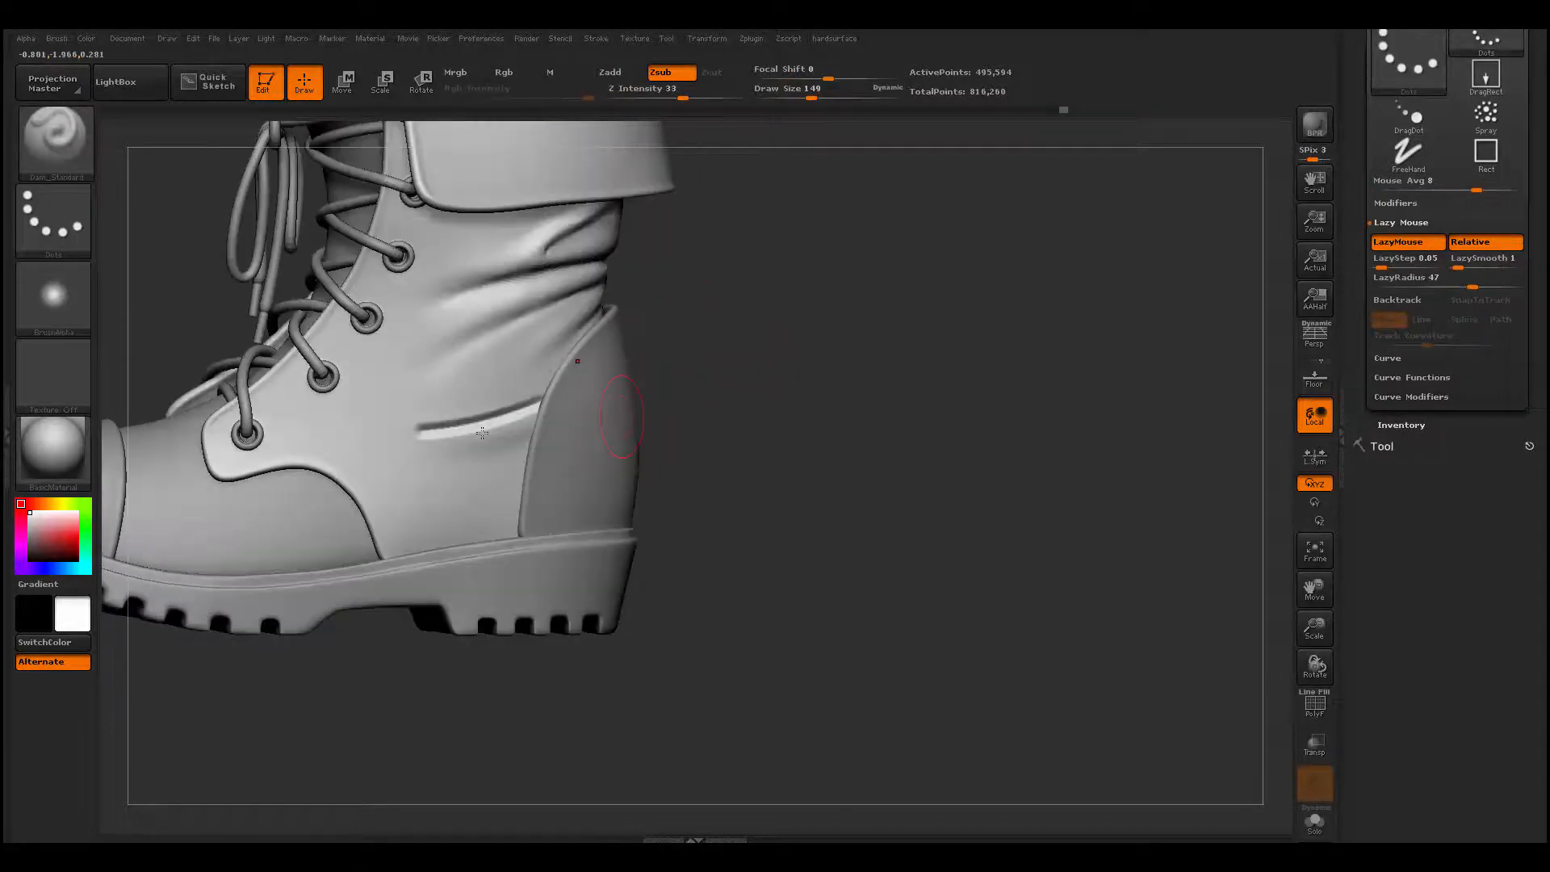
left_click_drag(398, 431, 425, 431)
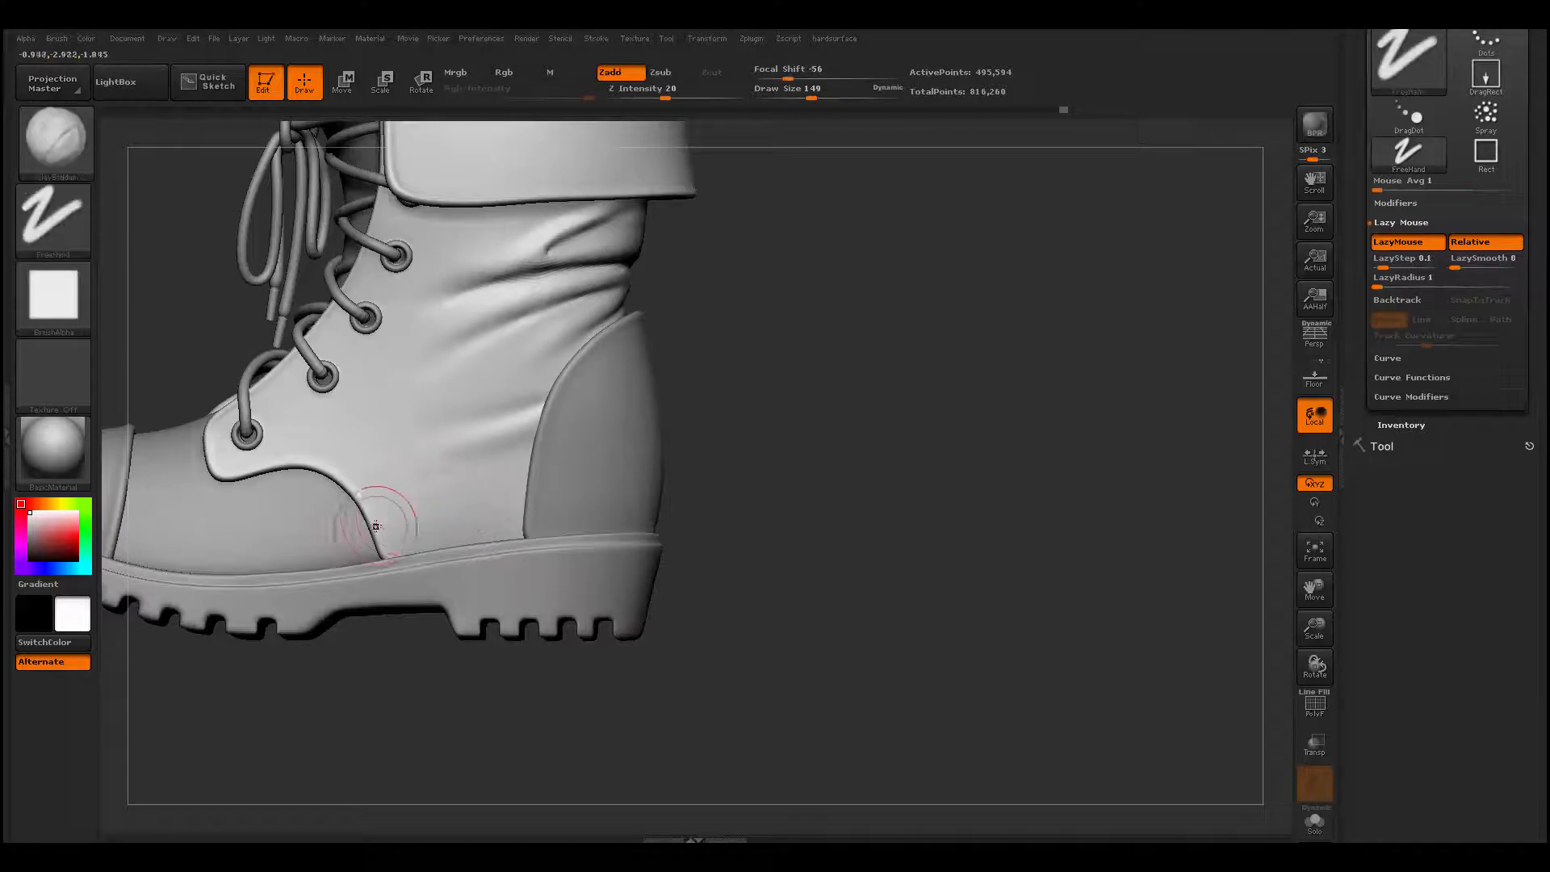
- Build up a low fold between the toe panel seam and heel counter with ClayBuildup, redoing it at draw size 90, and smooth it
left_click_drag(367, 516, 523, 494)
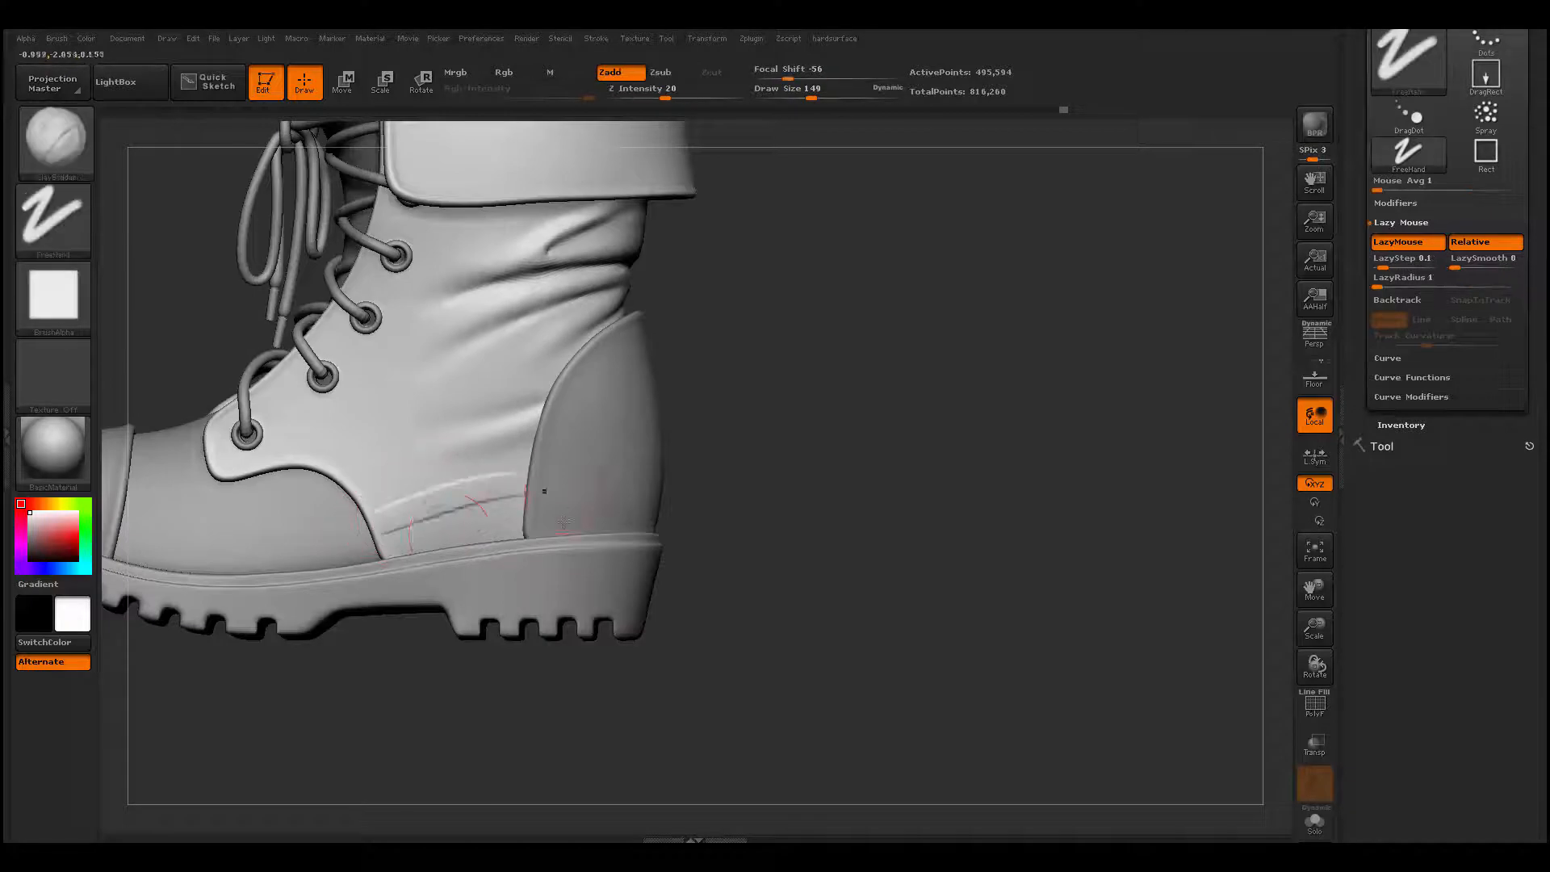
key("ctrl+z")
key("space")
mouse_move(410, 517)
left_mouse_down()
mouse_move(409, 496)
mouse_move(368, 510)
left_mouse_up()
key("space")
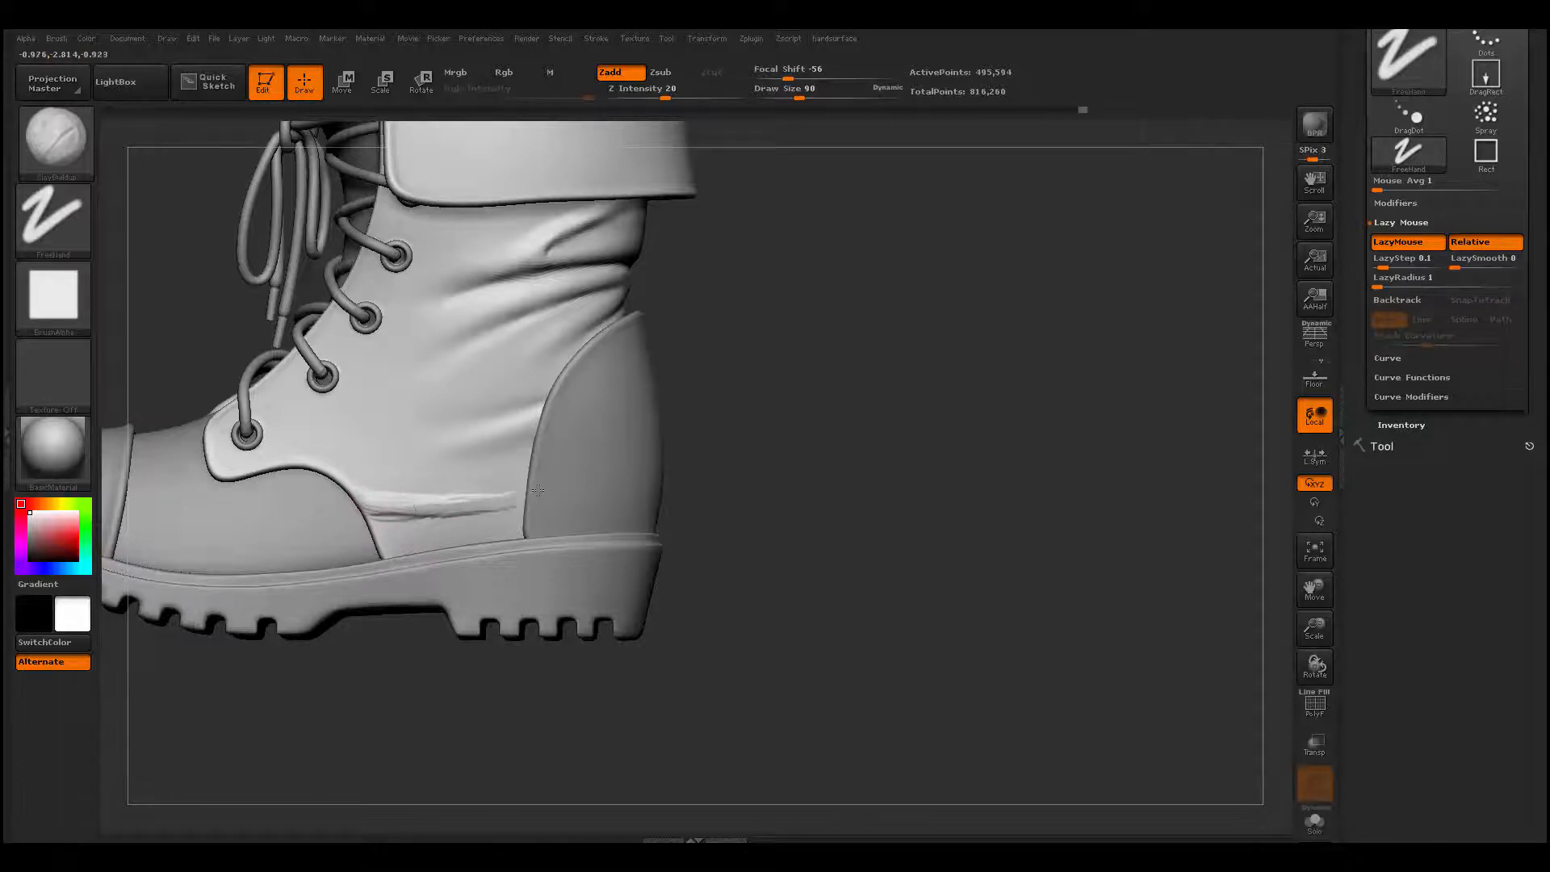
left_click_drag(529, 491, 440, 500, "shift")
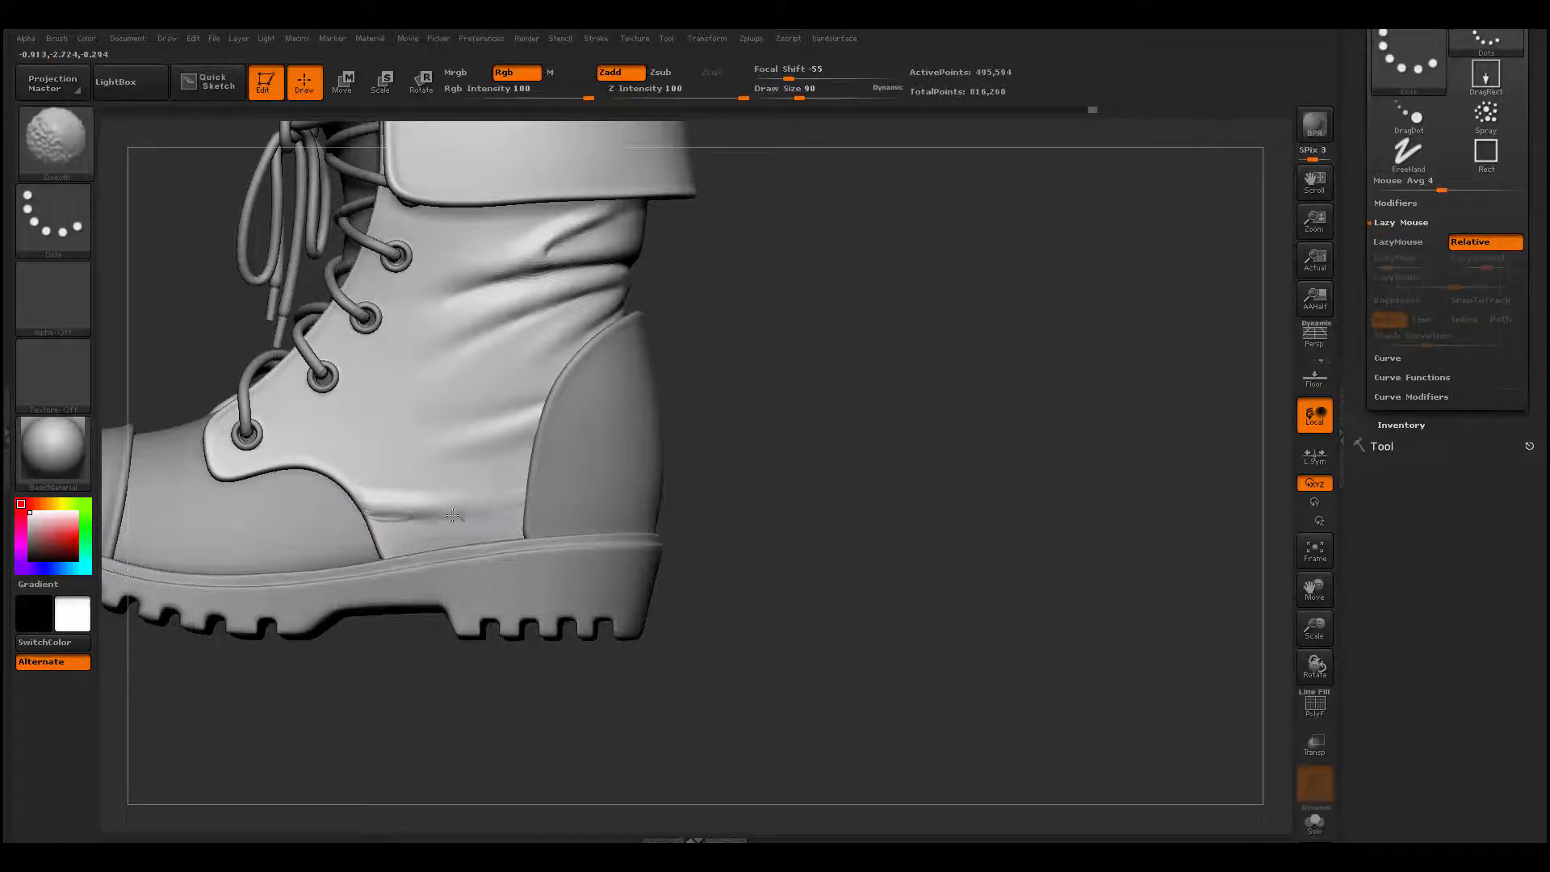
left_click_drag(691, 543, 642, 533, "alt")
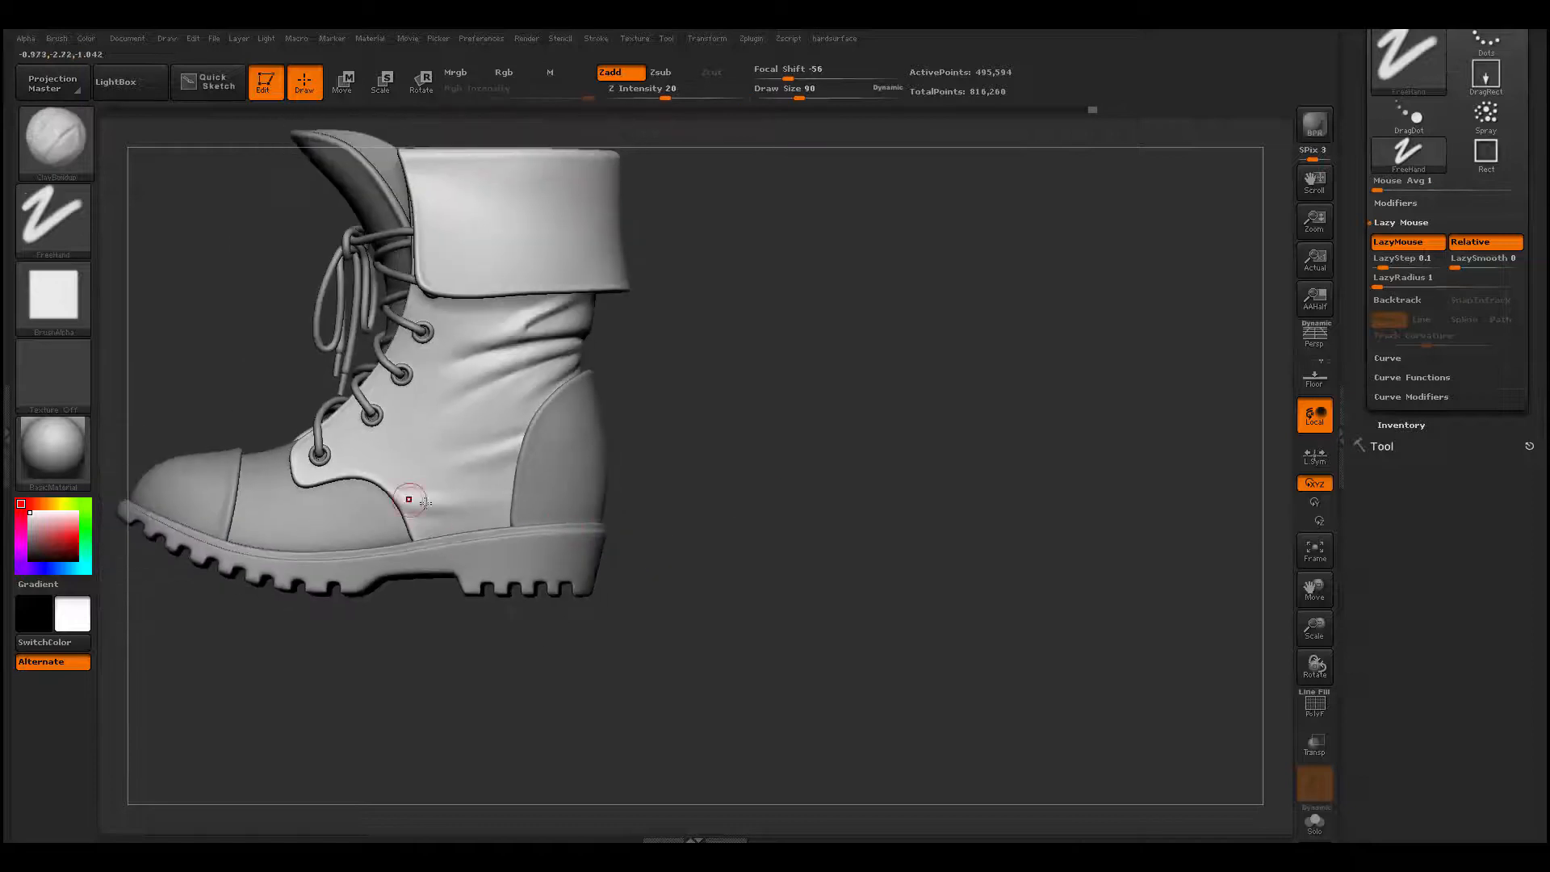
mouse_move(463, 662)
left_mouse_down()
mouse_move(487, 668)
mouse_move(370, 640)
mouse_move(512, 764)
left_mouse_up()
key("shift")
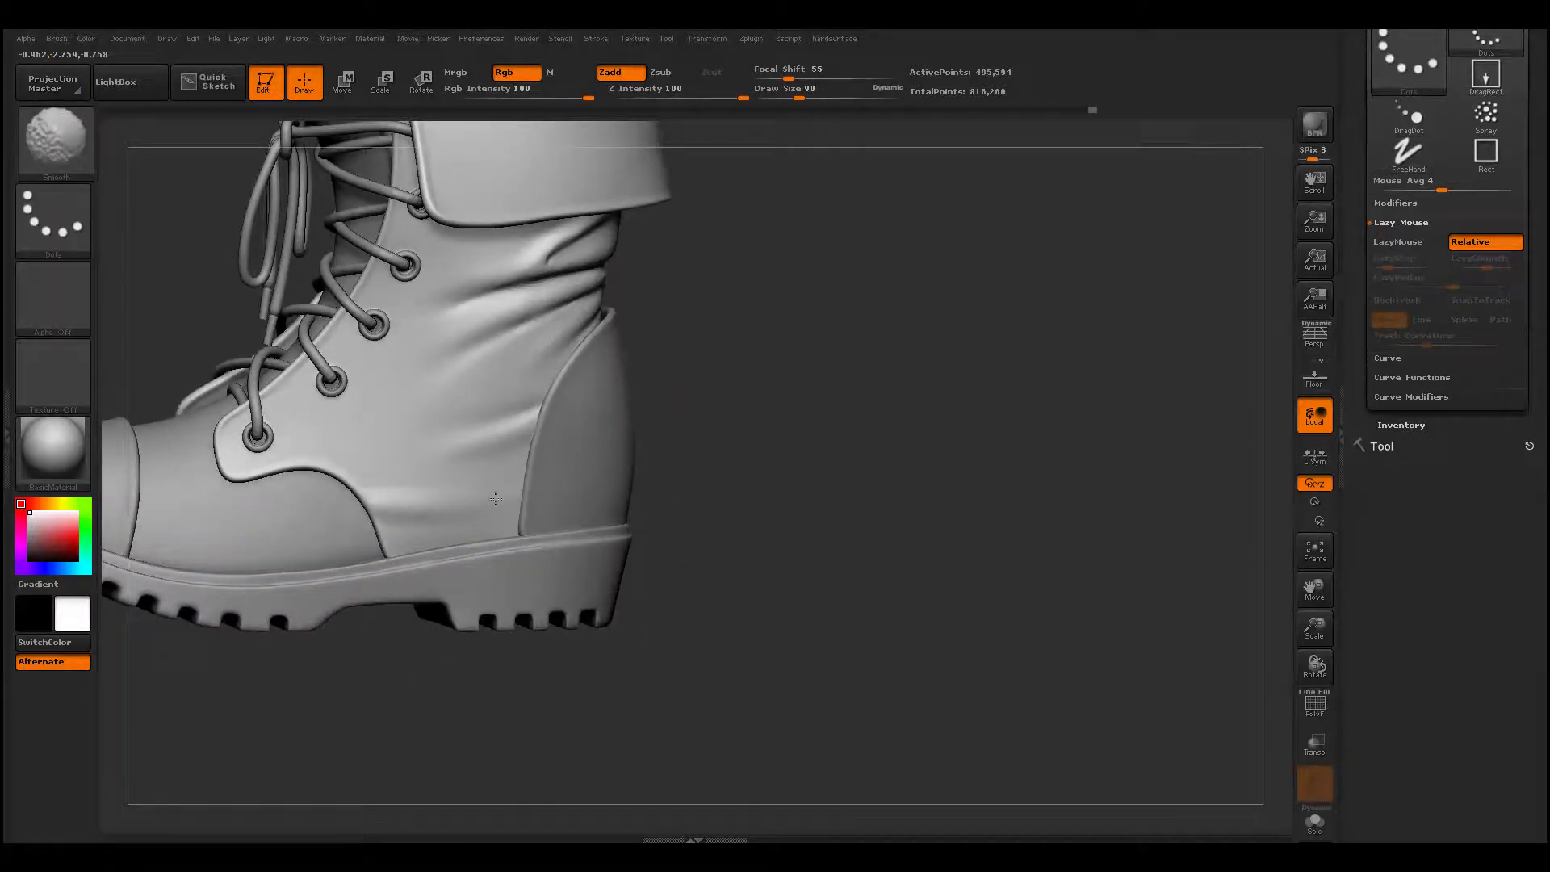
- Adjust the shape of the upper's side around the new folds with the Move brush at draw size 260
mouse_move(816, 522)
left_mouse_down("alt")
mouse_move(716, 533)
mouse_move(810, 576)
left_mouse_up("alt")
key("space")
left_click_drag(489, 468, 519, 460)
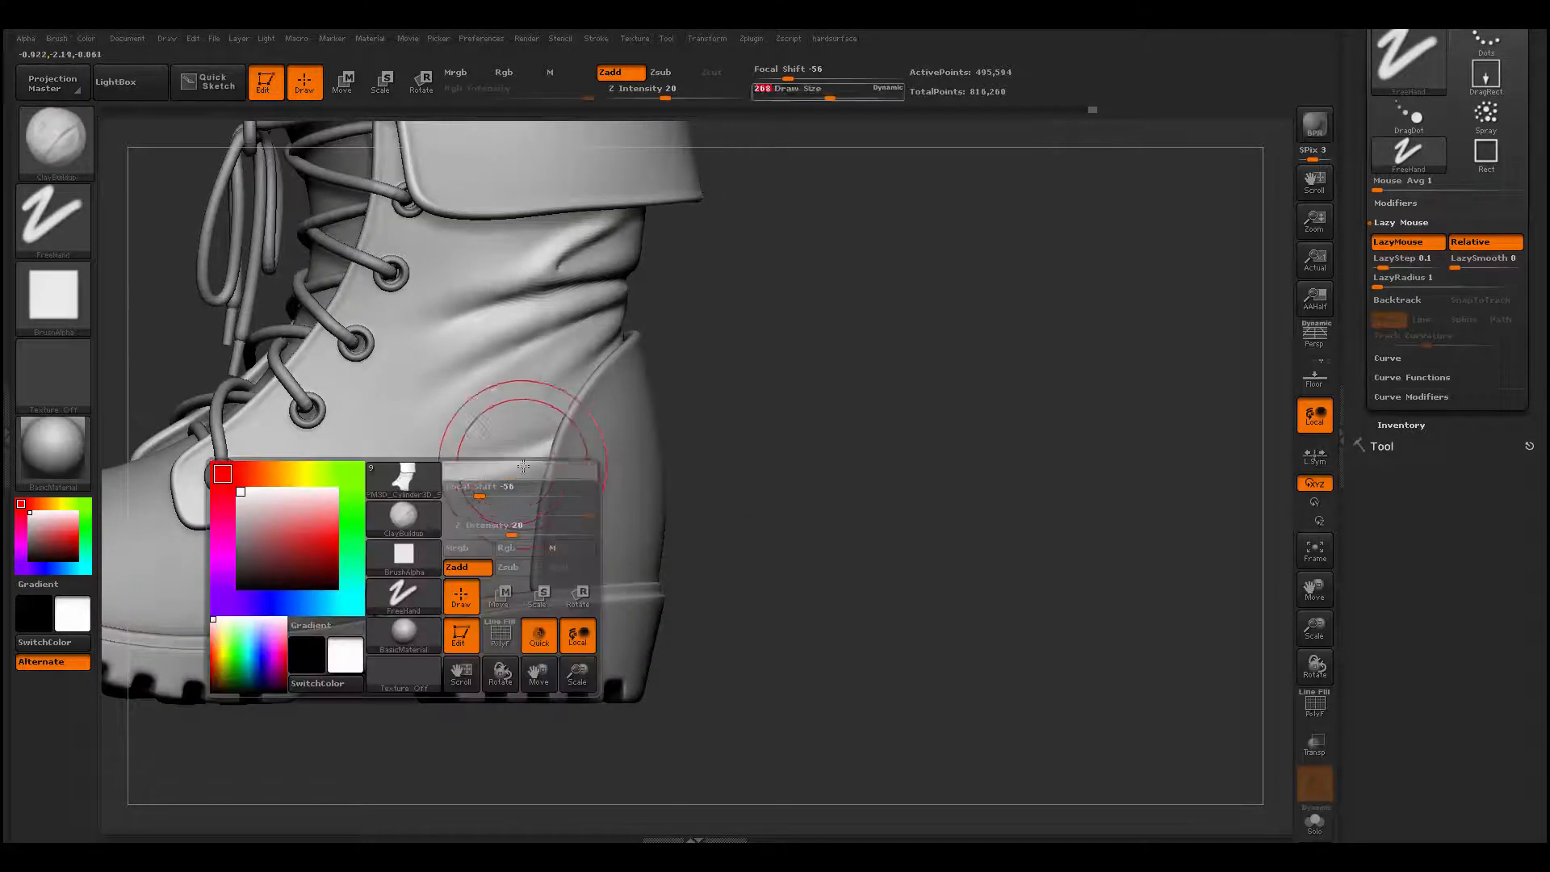
key("b")
key("m")
key("v")
left_click_drag(416, 468, 431, 465)
left_click_drag(434, 526, 451, 528)
left_click_drag(411, 468, 421, 462)
left_click_drag(502, 390, 513, 392)
right_click_drag(482, 409, 548, 401)
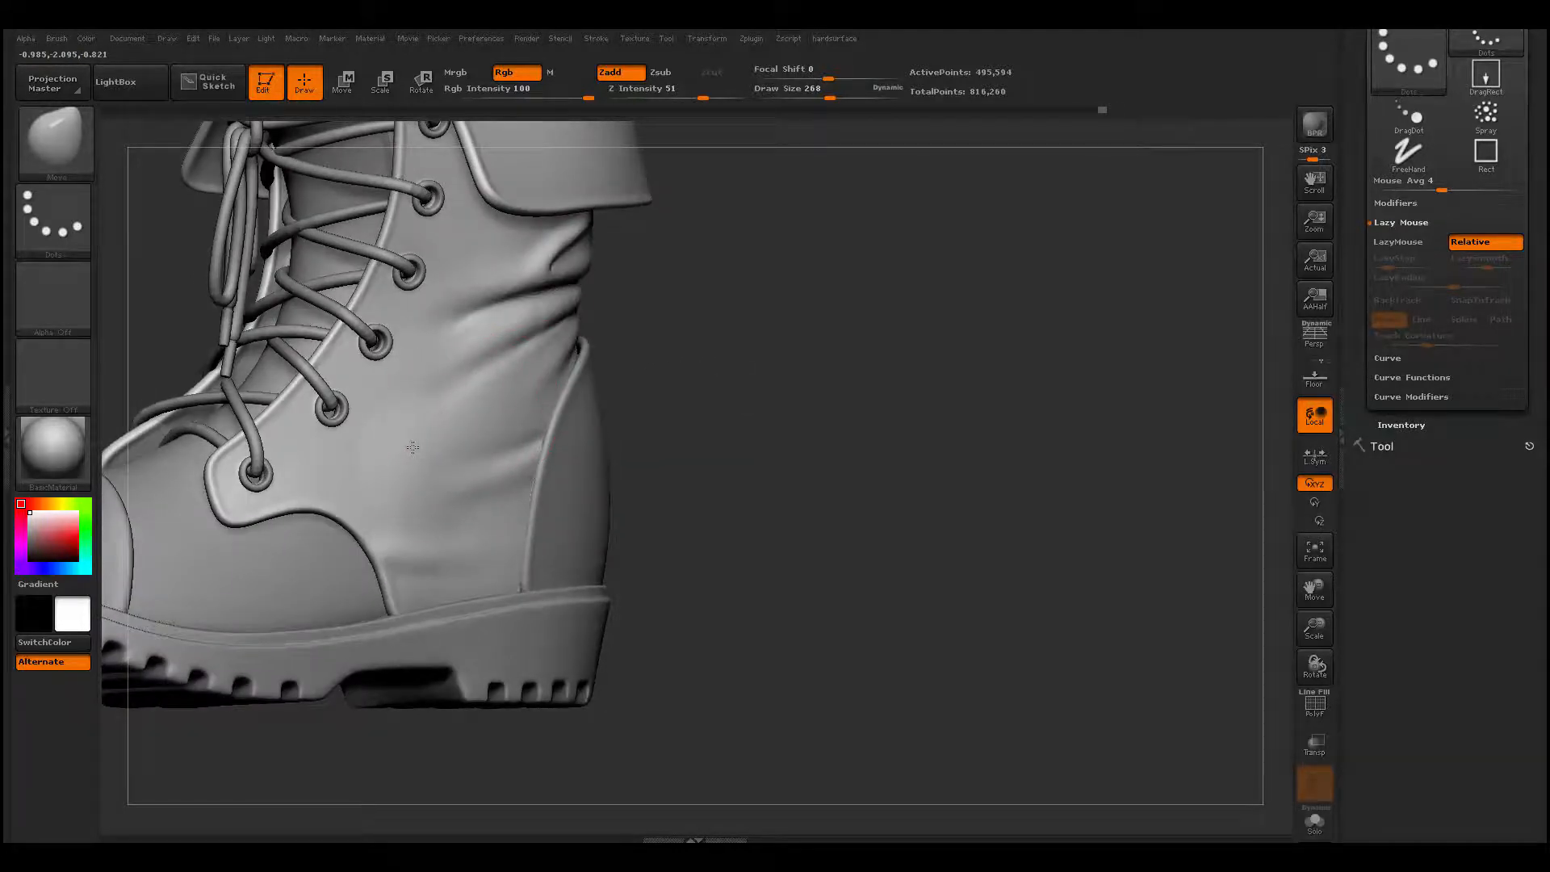
right_click_drag(714, 434, 484, 452)
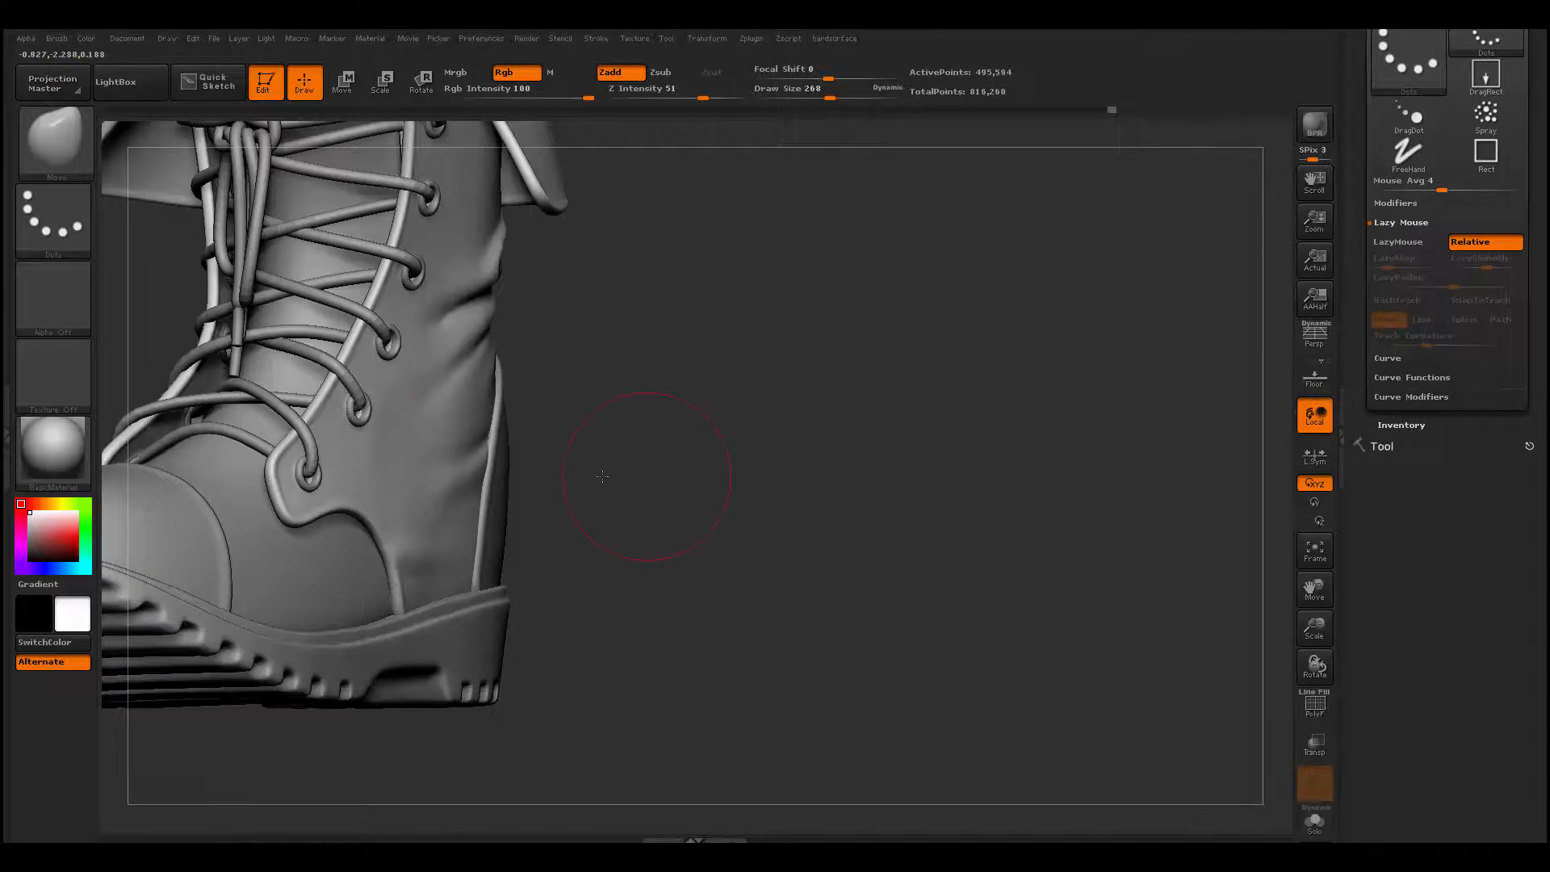
left_click_drag(602, 476, 402, 431)
- Smooth the side area, then build up a long diagonal fold from the ankle toward the lowest lace holes with ClayBuildup at draw size 116
key("space")
left_click_drag(401, 415, 388, 411, "shift")
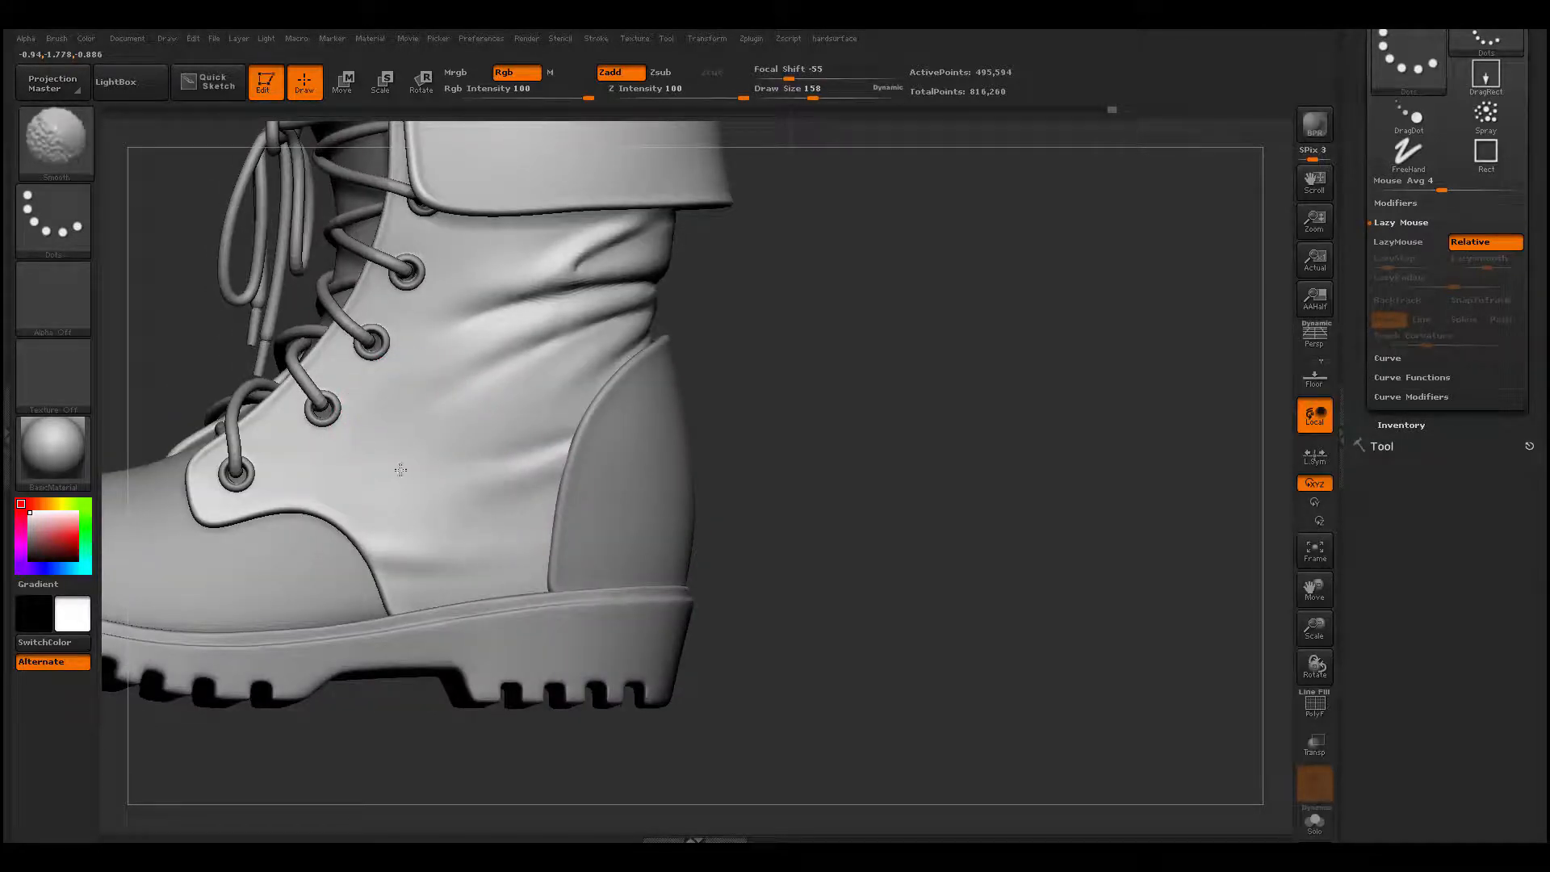
key("space")
mouse_move(374, 445)
left_mouse_down()
mouse_move(484, 386)
mouse_move(432, 384)
mouse_move(268, 466)
left_mouse_up()
key("b")
key("c")
key("b")
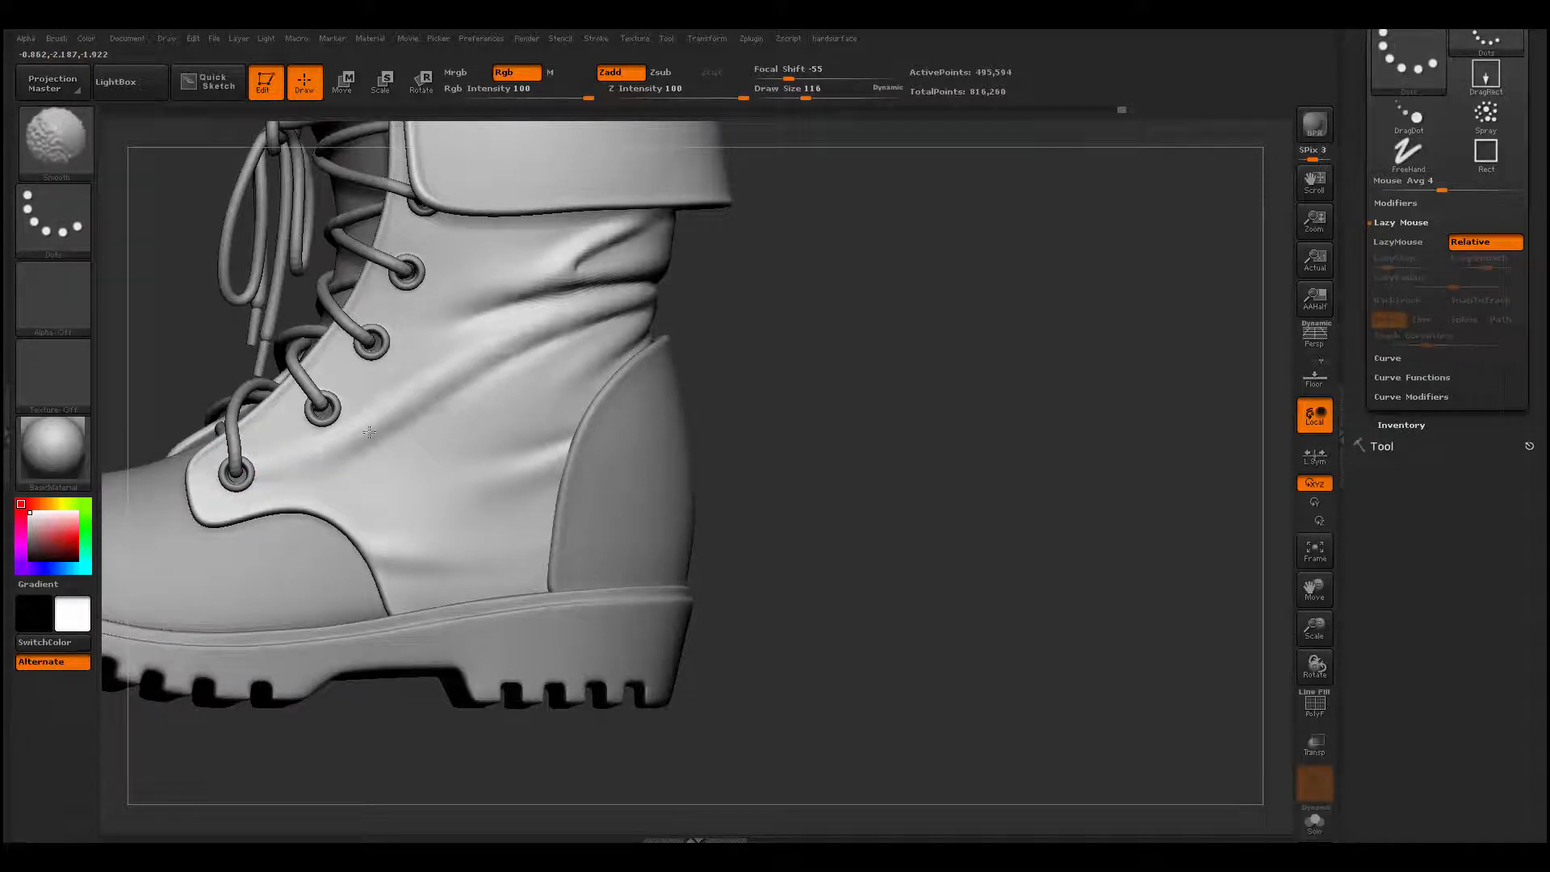
mouse_move(288, 476)
left_mouse_down()
mouse_move(620, 310)
mouse_move(315, 452)
left_mouse_up()
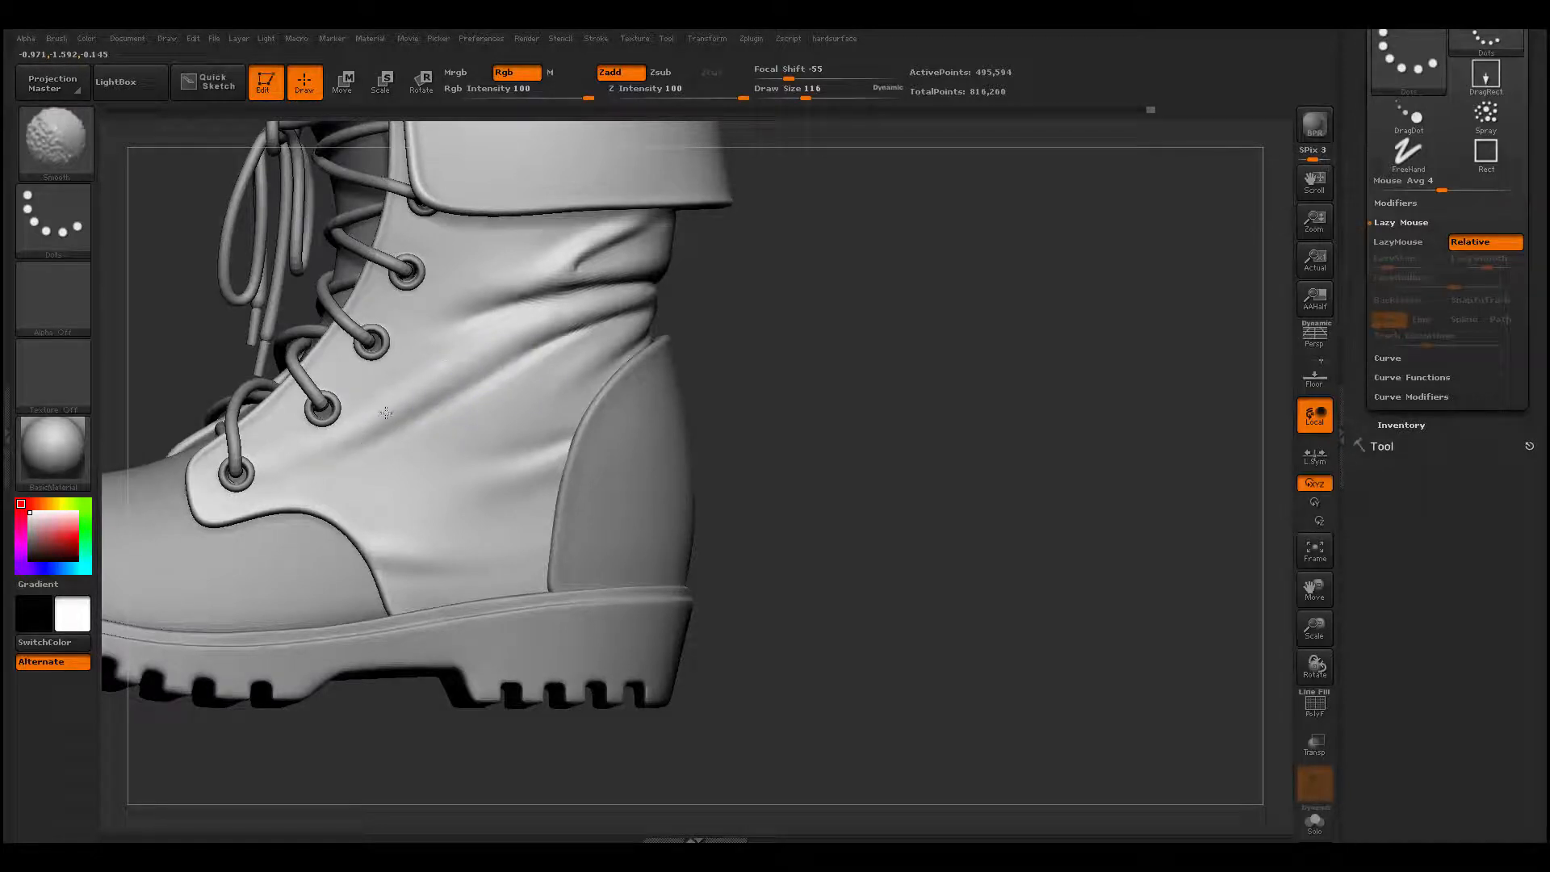
- Build up a long diagonal fold from the heel counter toward the lowest lace holes on the upper's other side with ClayBuildup at draw size 116
left_click_drag(279, 726, 538, 637, "alt")
left_click_drag(538, 637, 333, 579, "alt")
key("f")
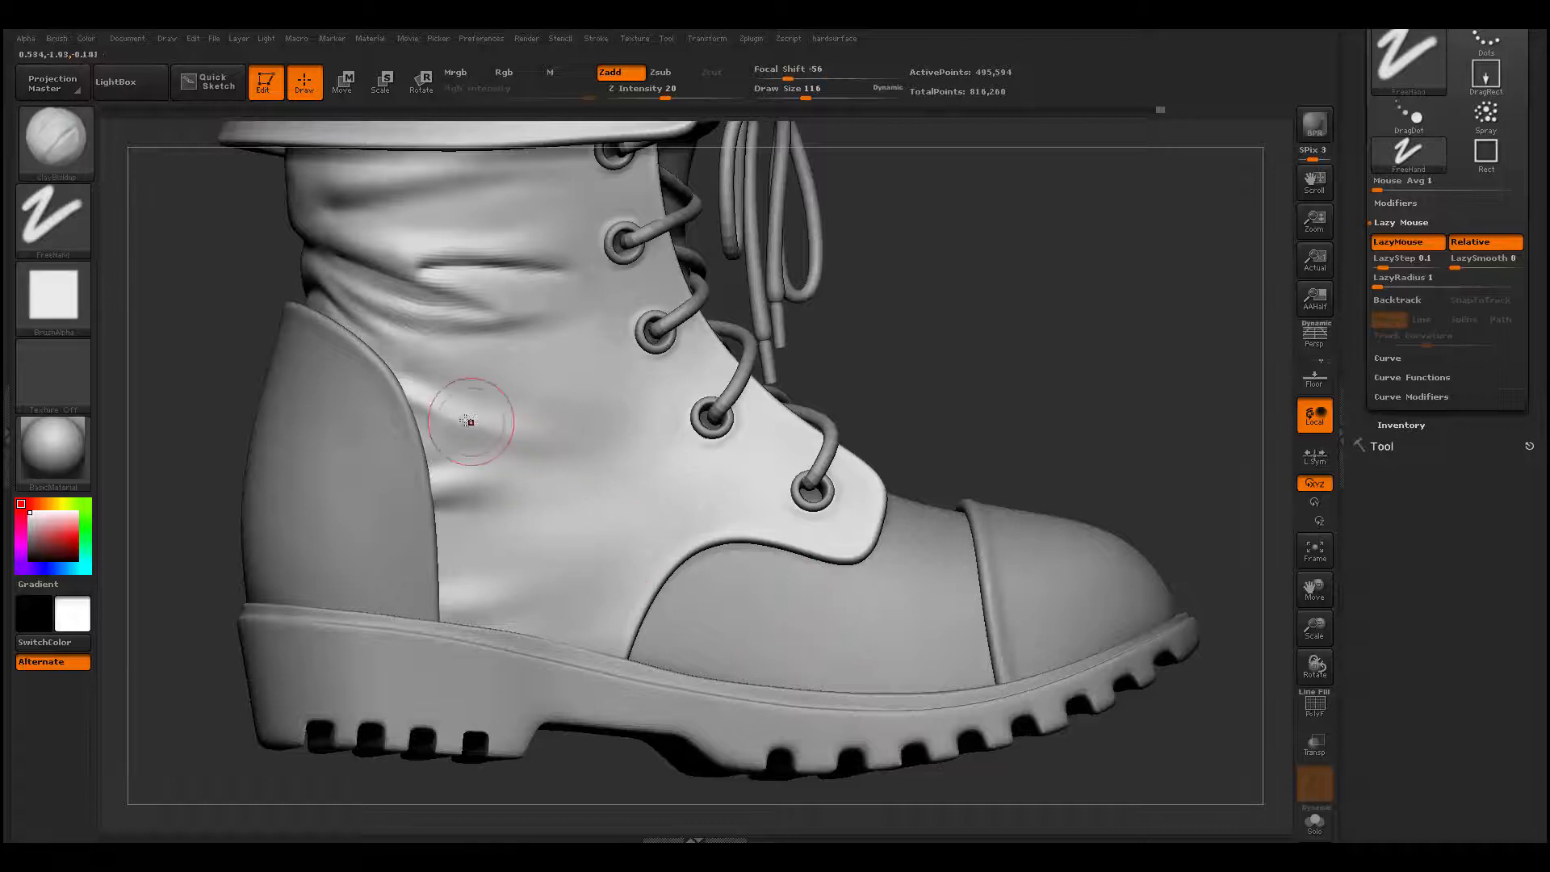
key("ctrl")
left_click_drag(472, 428, 678, 467)
mouse_move(448, 405)
left_mouse_down()
mouse_move(689, 463)
mouse_move(612, 465)
mouse_move(676, 476)
left_mouse_up()
left_click_drag(454, 388, 742, 455)
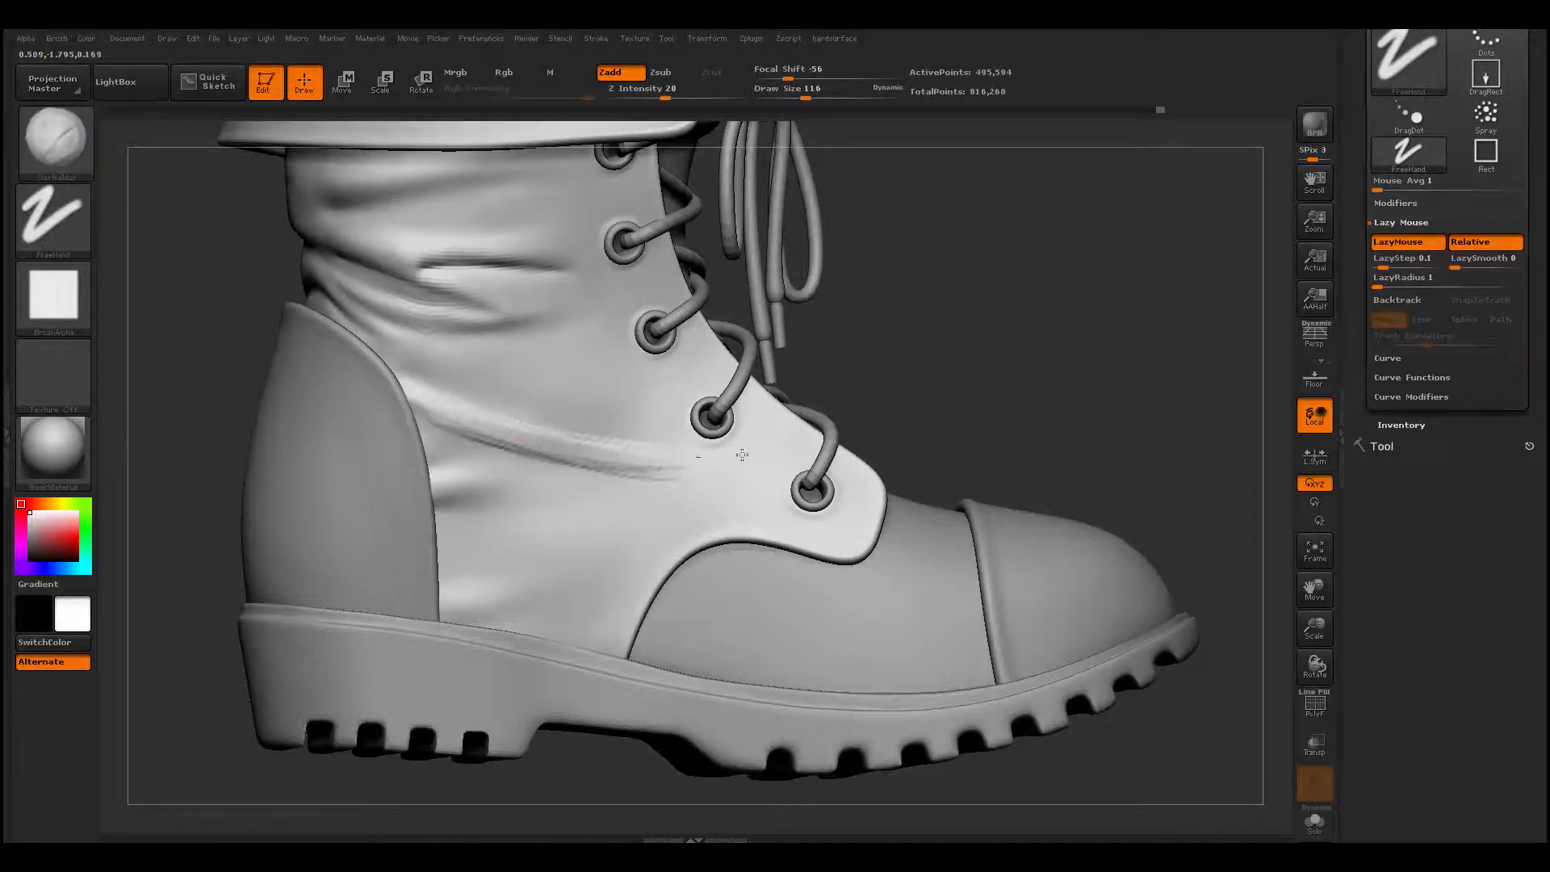
left_click_drag(401, 401, 679, 475)
left_click_drag(481, 416, 758, 505)
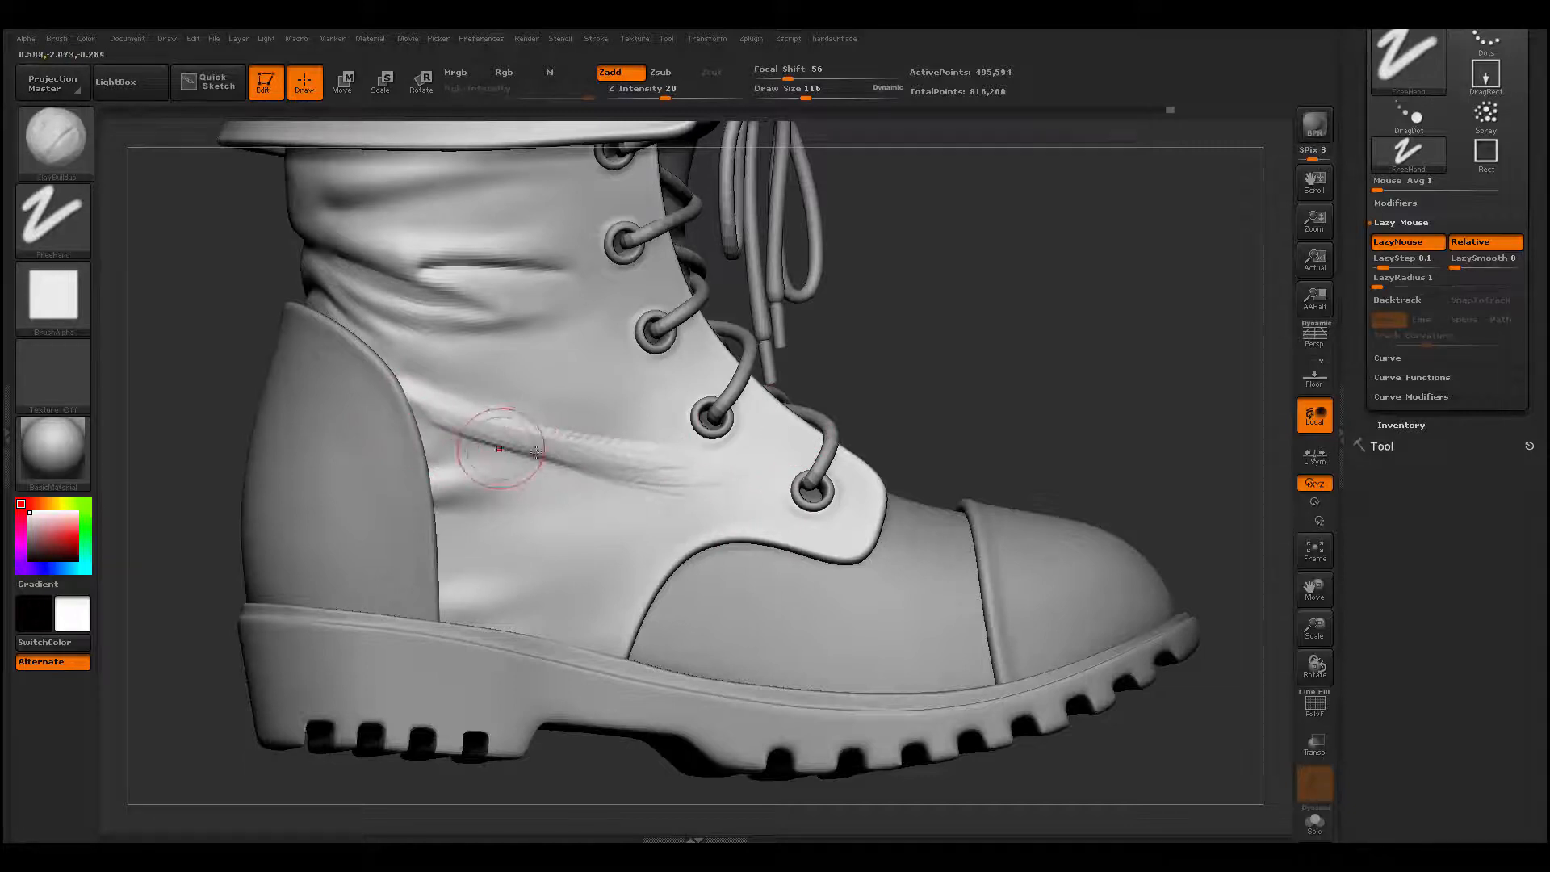
left_click_drag(498, 446, 743, 525)
mouse_move(596, 471)
left_mouse_down()
mouse_move(734, 478)
mouse_move(715, 455)
left_mouse_up()
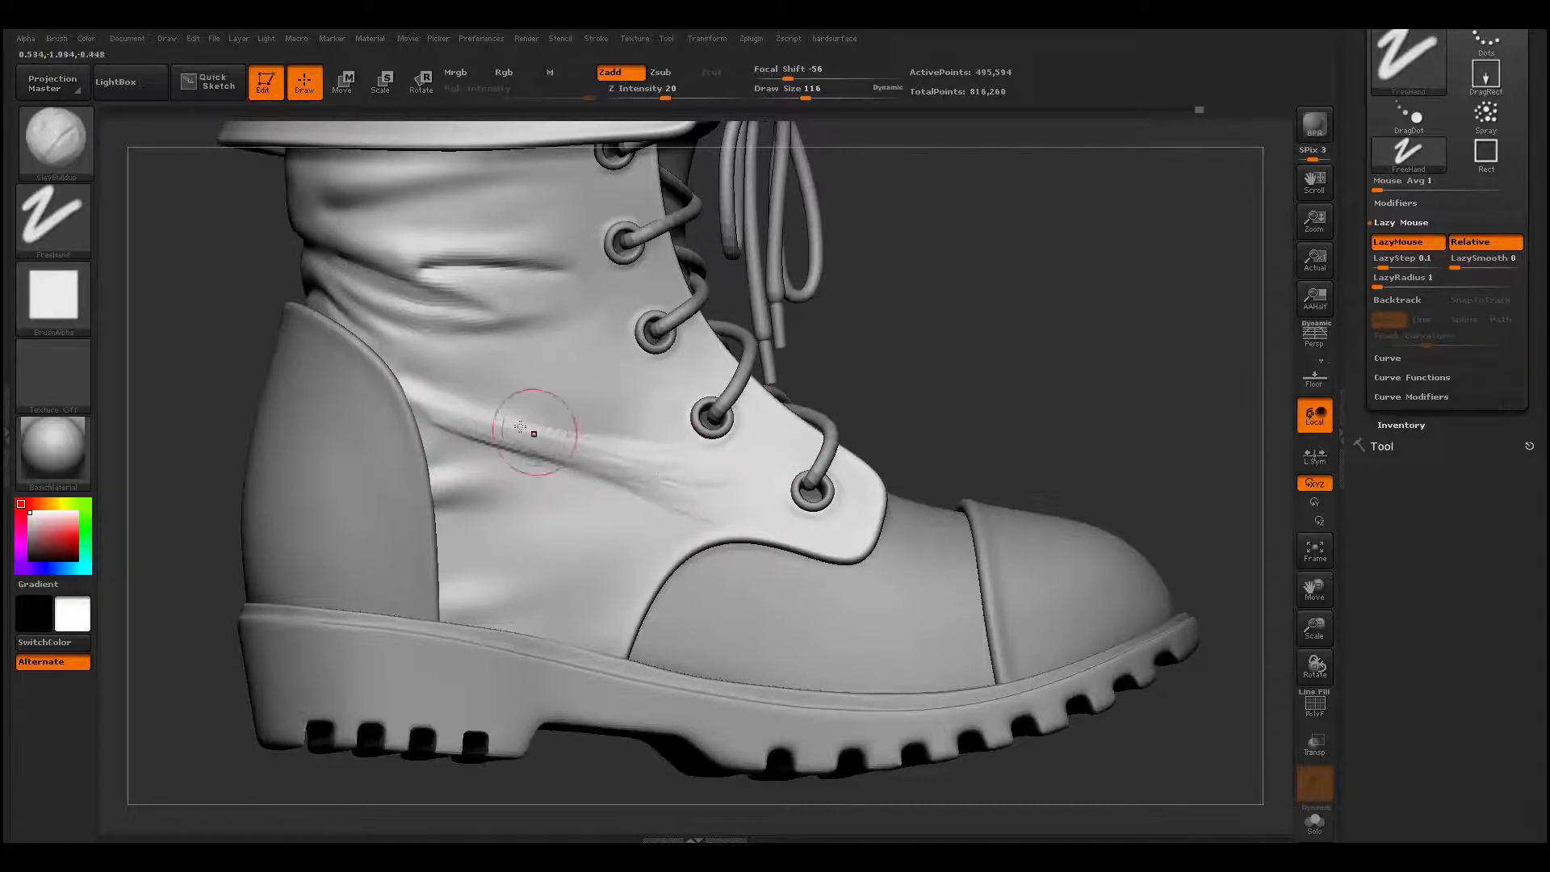
- Refine the ridge of that diagonal fold with finer ClayBuildup strokes at draw size 83
key("space")
left_click_drag(487, 428, 447, 422)
left_click_drag(596, 445, 443, 411)
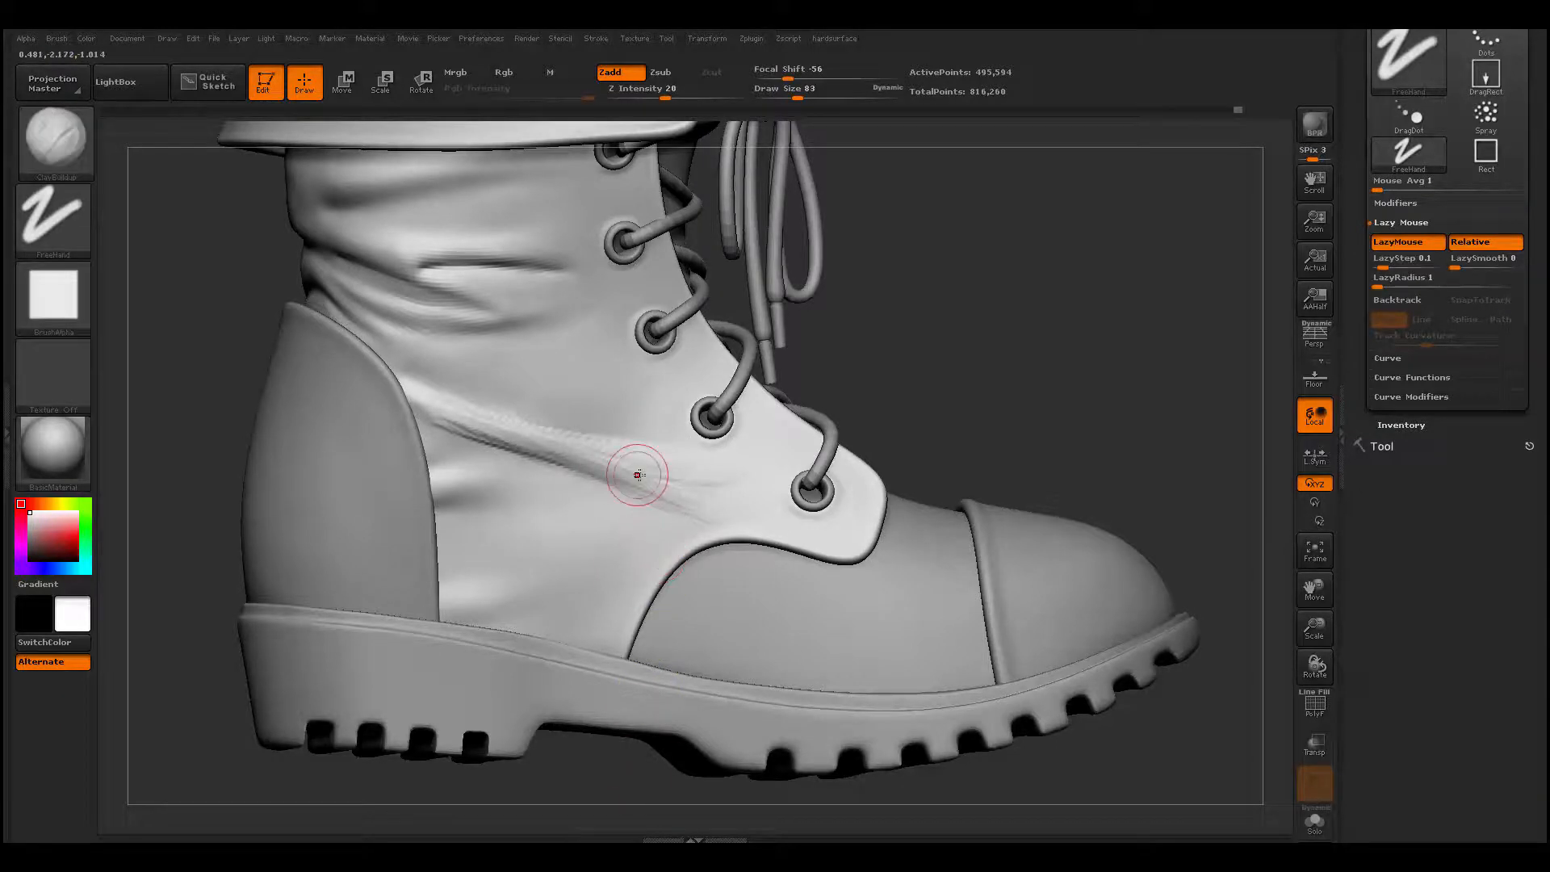
left_click_drag(640, 467, 657, 449, "shift")
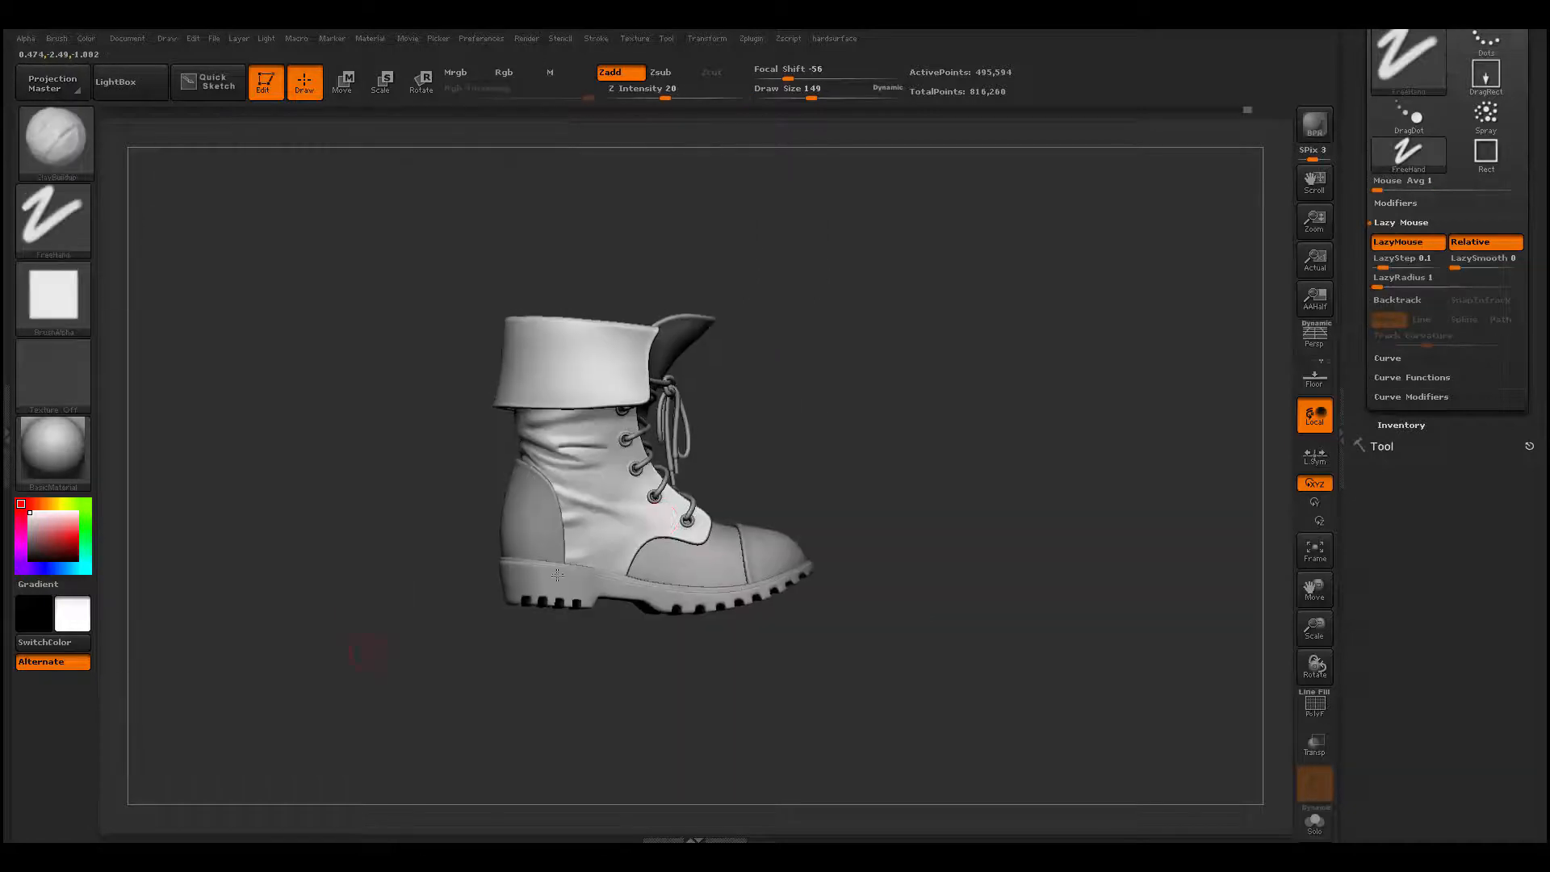
- Examine the whole boot from both sides and the plain folded cuff up close
mouse_move(575, 722)
left_mouse_down("alt")
mouse_move(557, 707)
mouse_move(569, 787)
left_mouse_up("alt")
left_click_drag(598, 467, 590, 509, "shift")
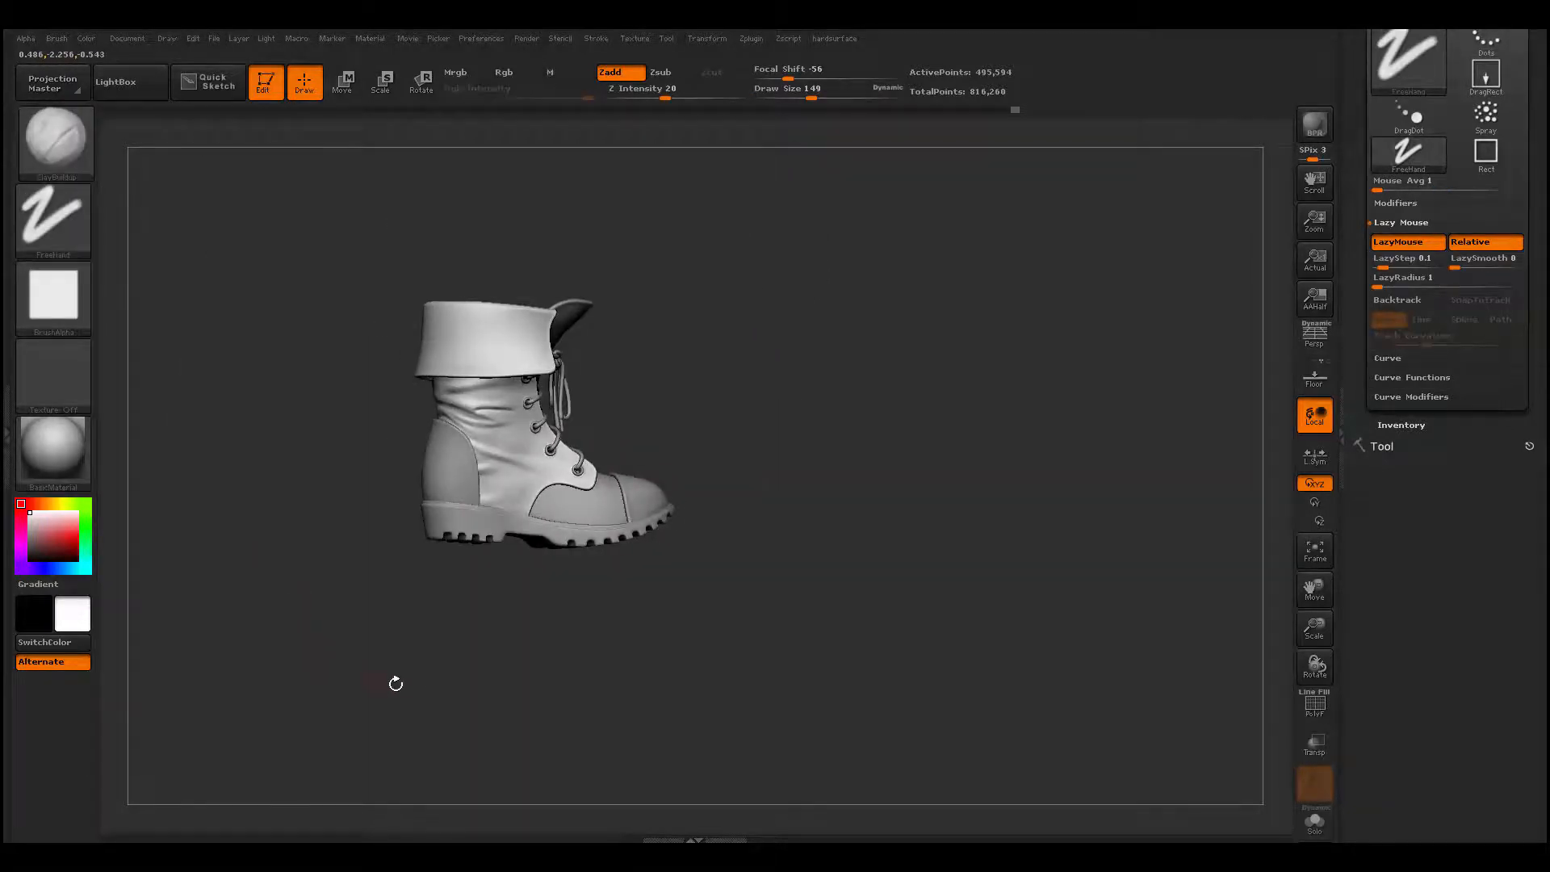
mouse_move(395, 681)
left_mouse_down("alt")
mouse_move(374, 633)
mouse_move(404, 628)
mouse_move(533, 640)
mouse_move(652, 689)
left_mouse_up("alt")
left_click_drag(674, 739, 698, 808, "alt")
left_click_drag(477, 466, 481, 482, "shift")
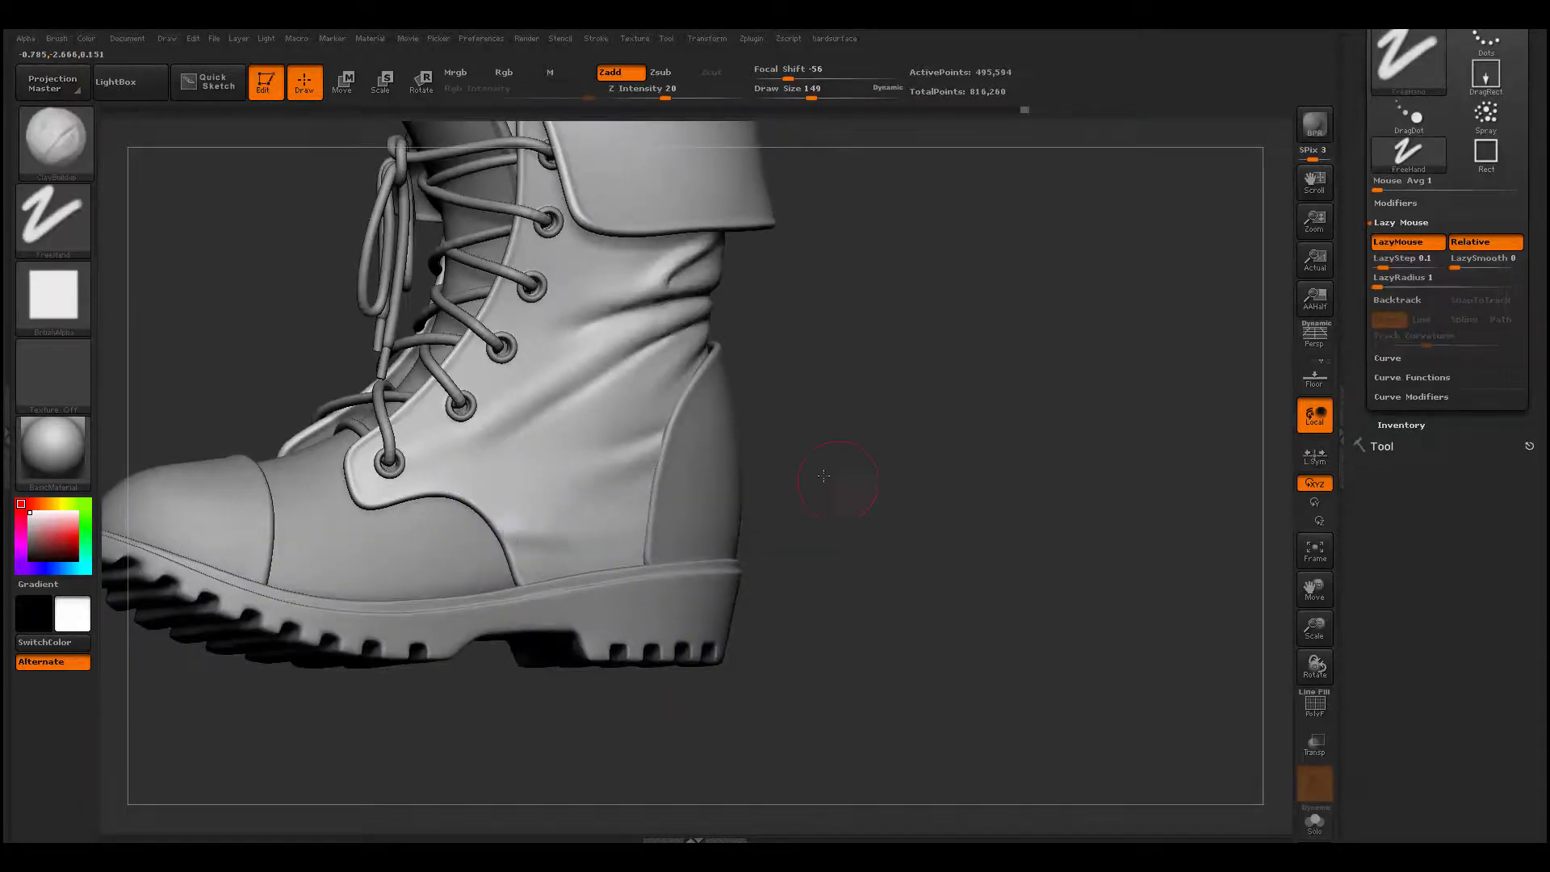
mouse_move(847, 484)
left_mouse_down("alt")
mouse_move(791, 400)
mouse_move(819, 402)
mouse_move(797, 503)
mouse_move(732, 414)
mouse_move(754, 401)
mouse_move(783, 517)
left_mouse_up("alt")
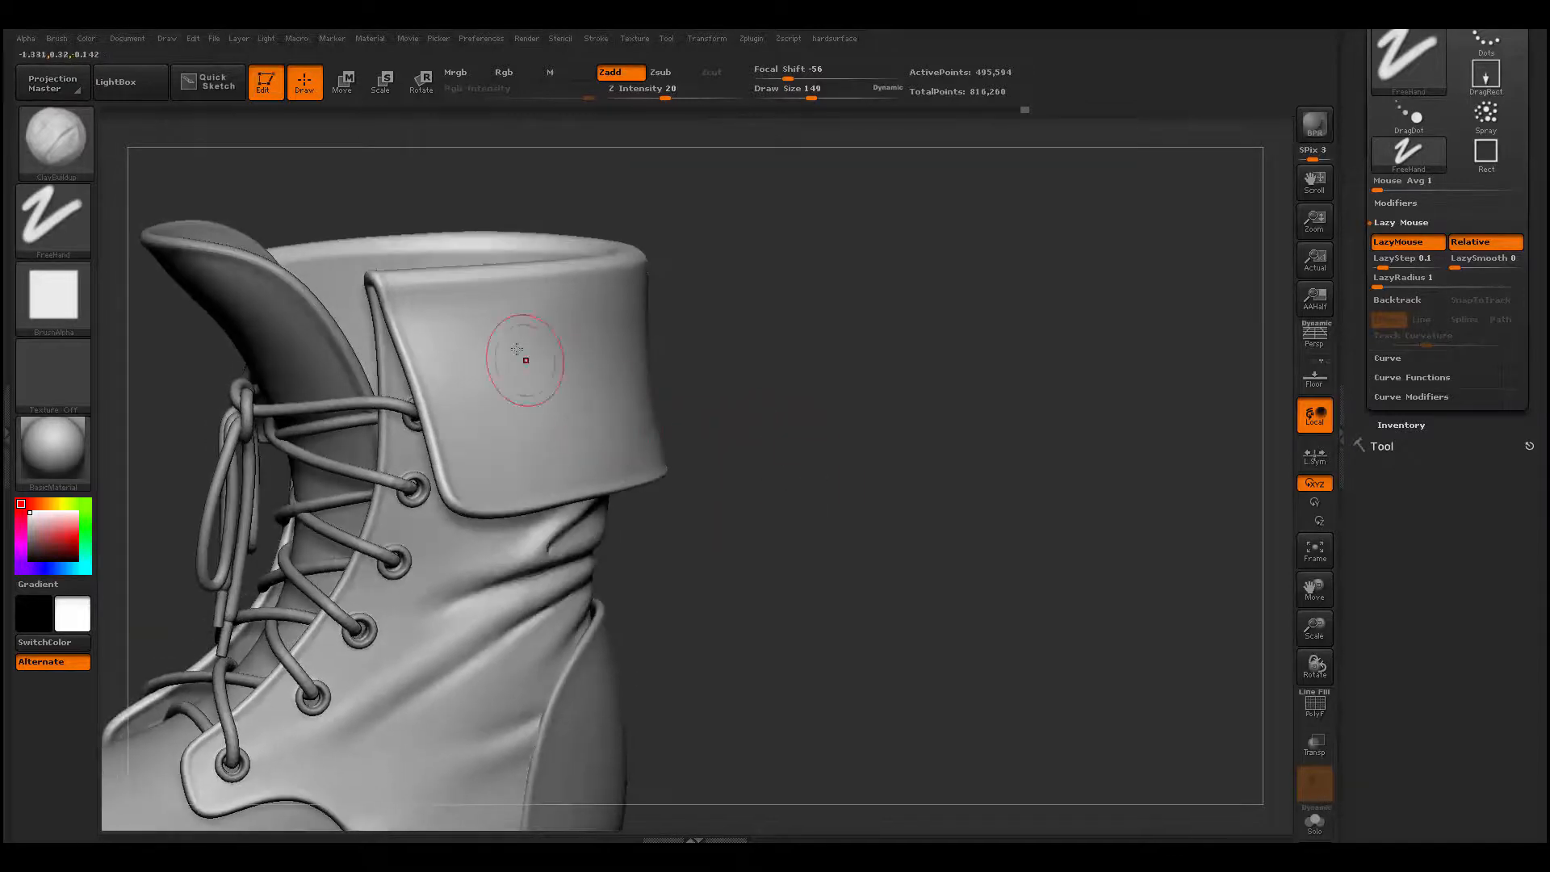
right_click_drag(555, 355, 512, 361)
left_click_drag(791, 349, 732, 364)
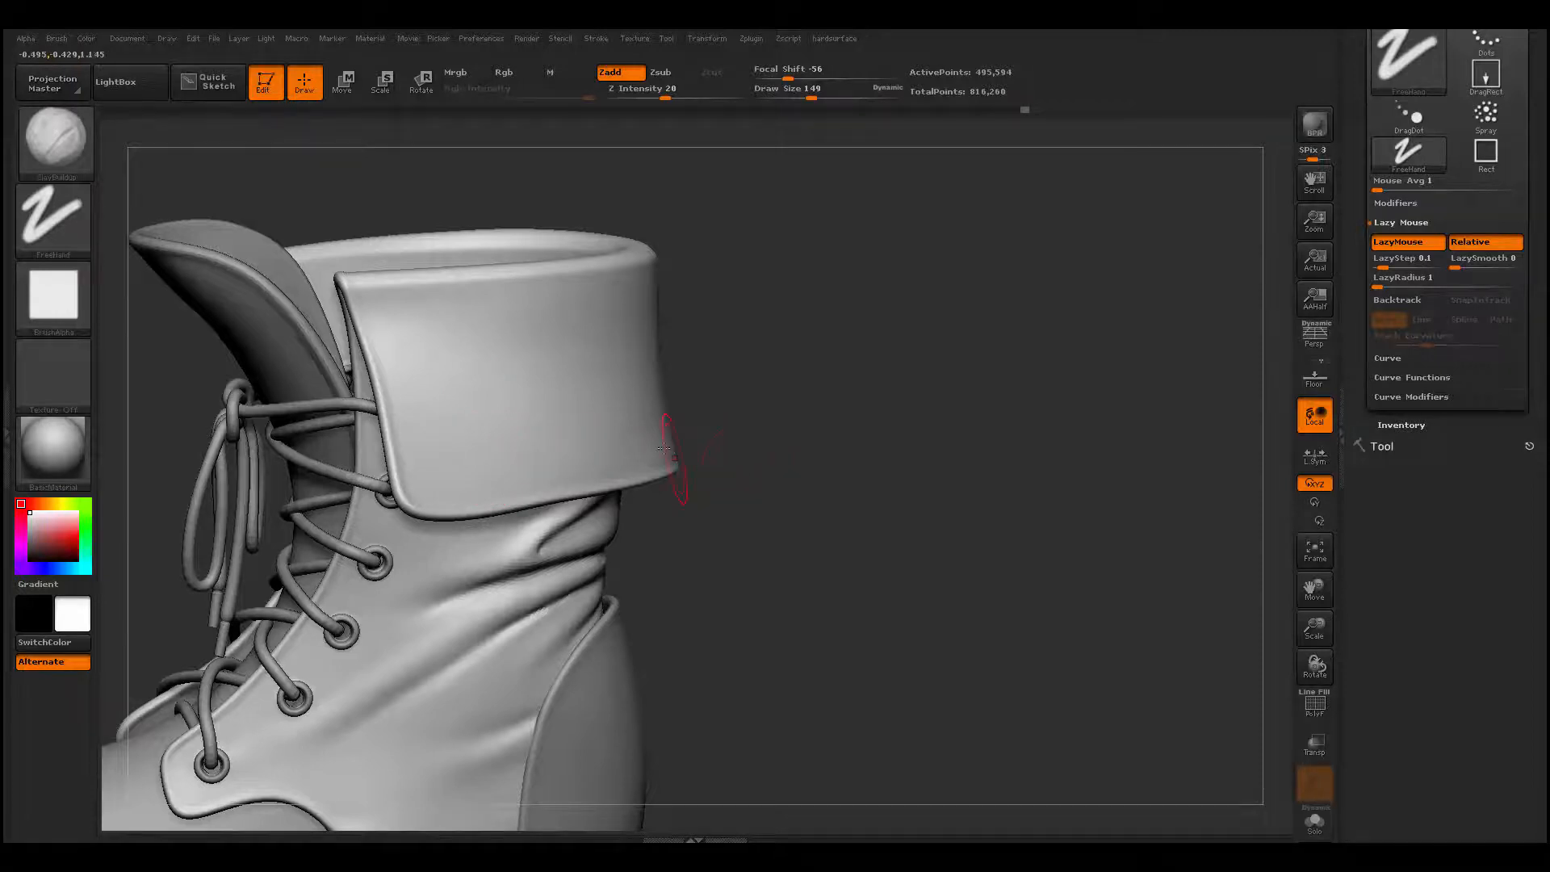
left_click_drag(770, 386, 749, 388)
- Build up a diagonal fold from the cuff's front upper corner toward its lower edge with ClayBuildup at draw size 128 and smooth it
key("space")
left_click_drag(533, 362, 529, 362)
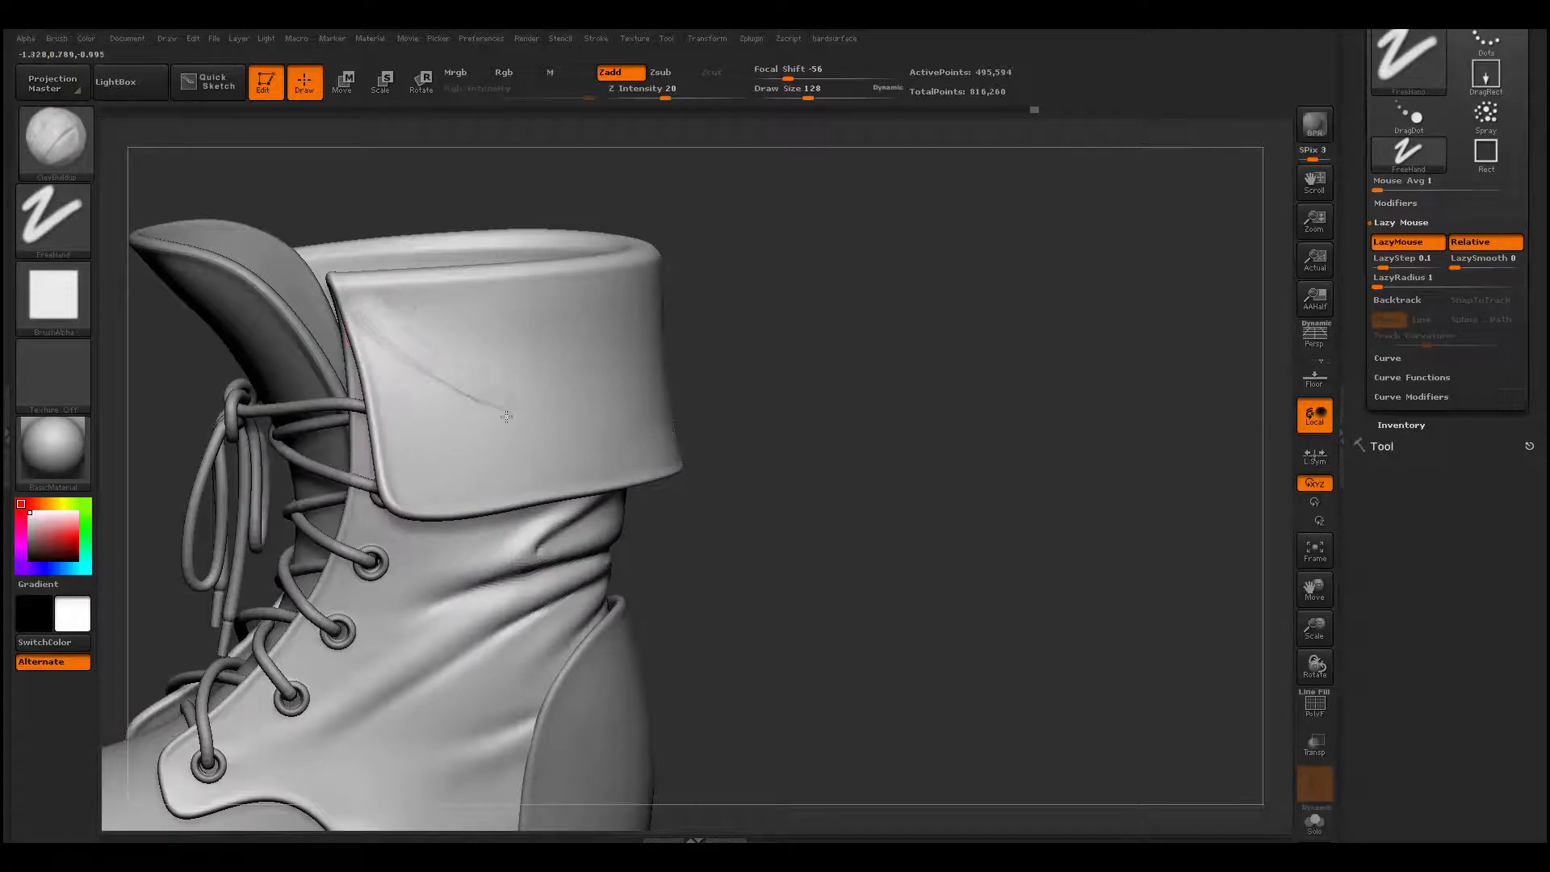
left_click_drag(507, 417, 442, 368)
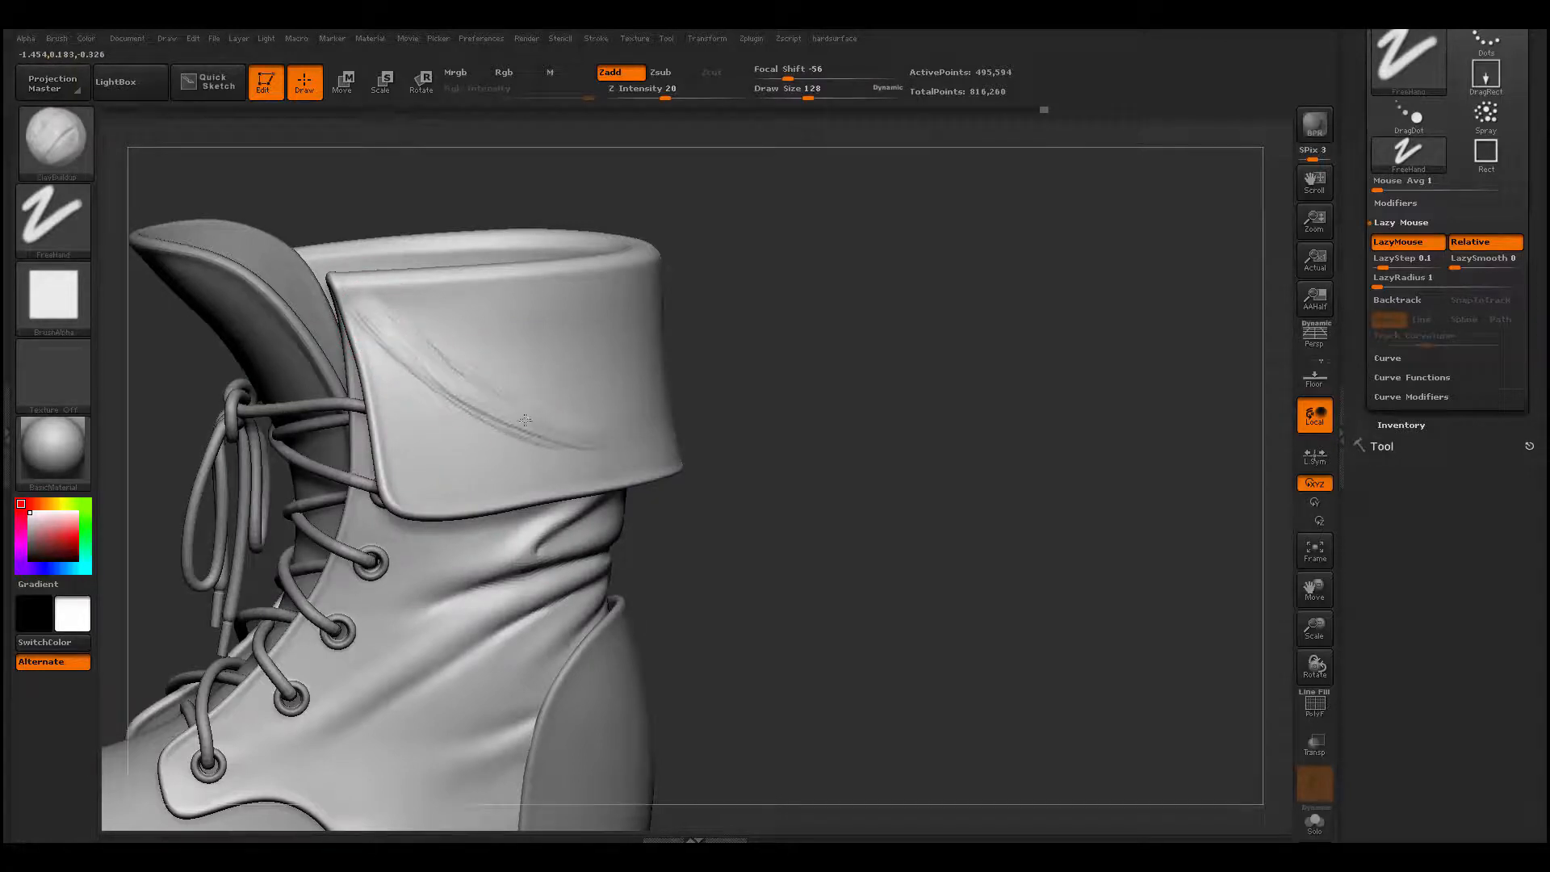
mouse_move(525, 419)
left_mouse_down()
mouse_move(449, 398)
mouse_move(401, 346)
left_mouse_up()
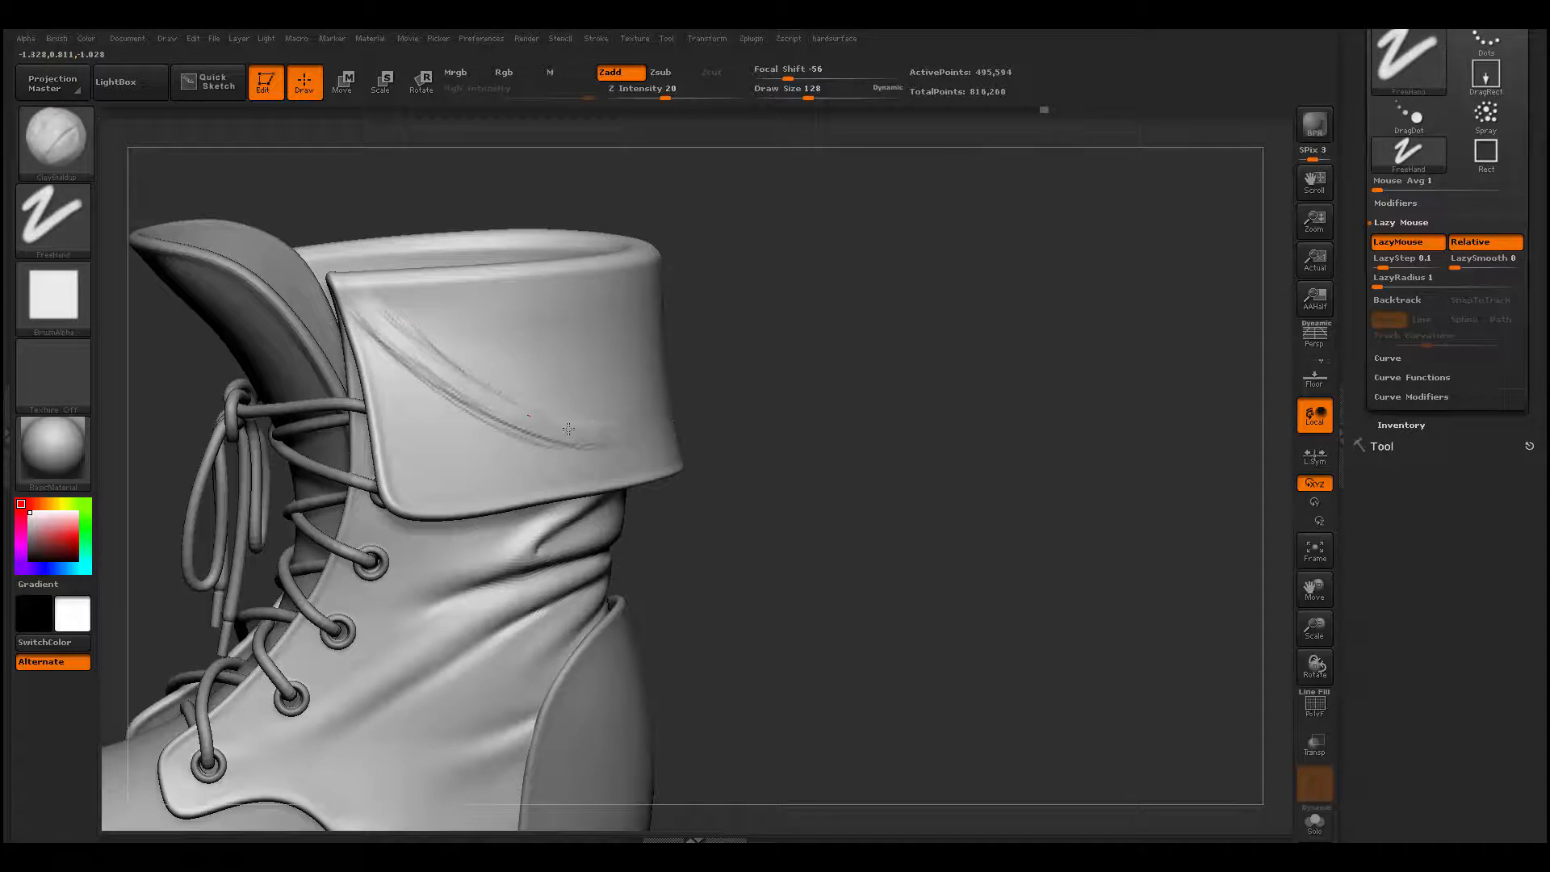
key("shift")
left_click_drag(492, 392, 560, 421, "shift")
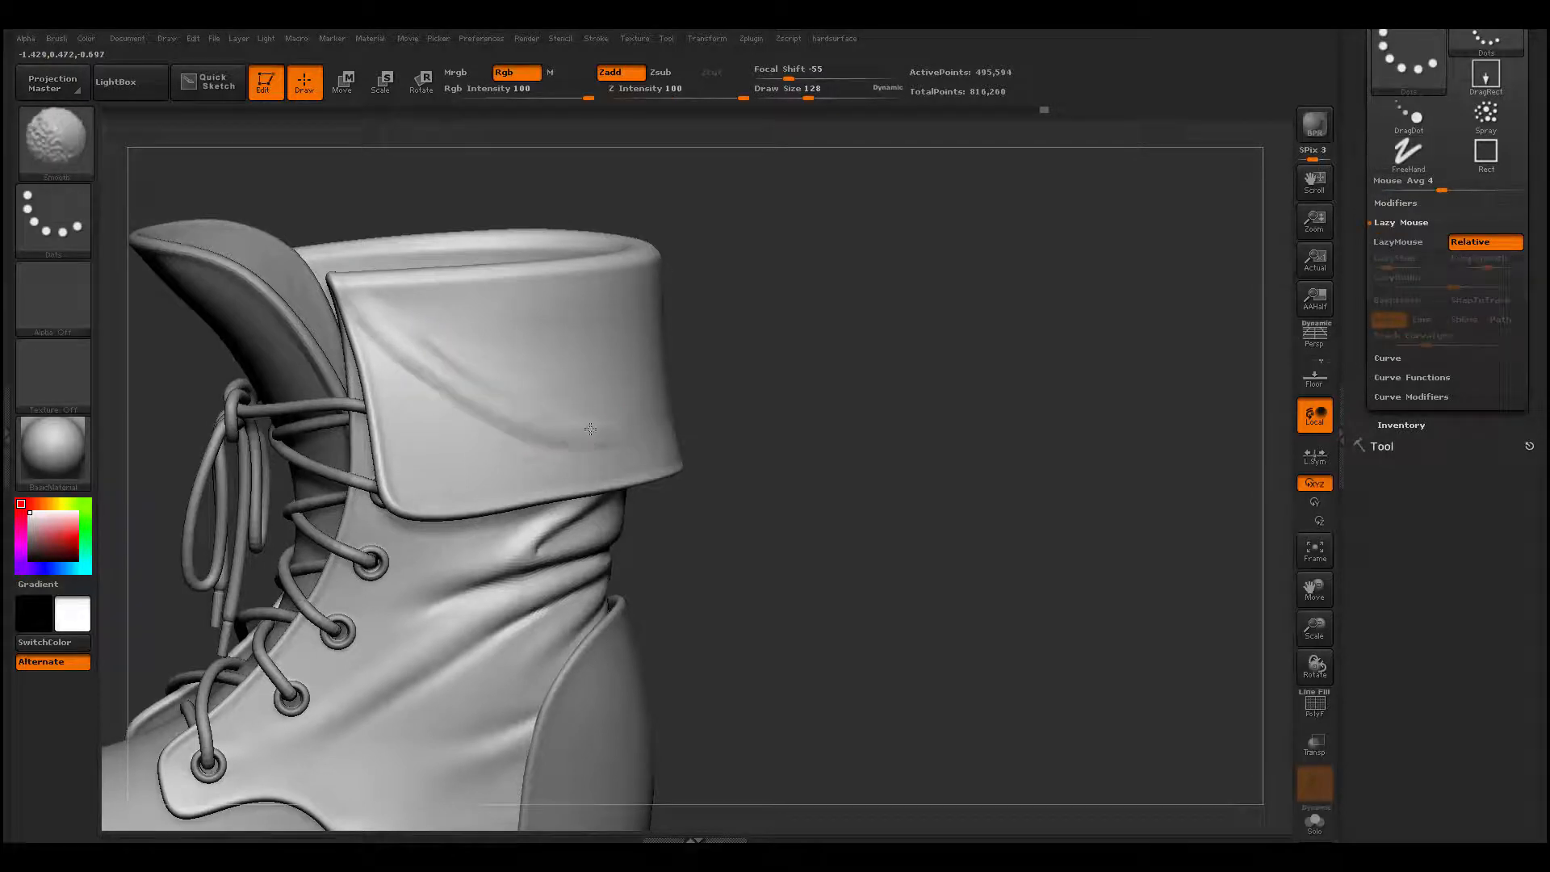
left_click_drag(460, 395, 409, 355, "shift")
left_click_drag(740, 395, 690, 394, "ctrl")
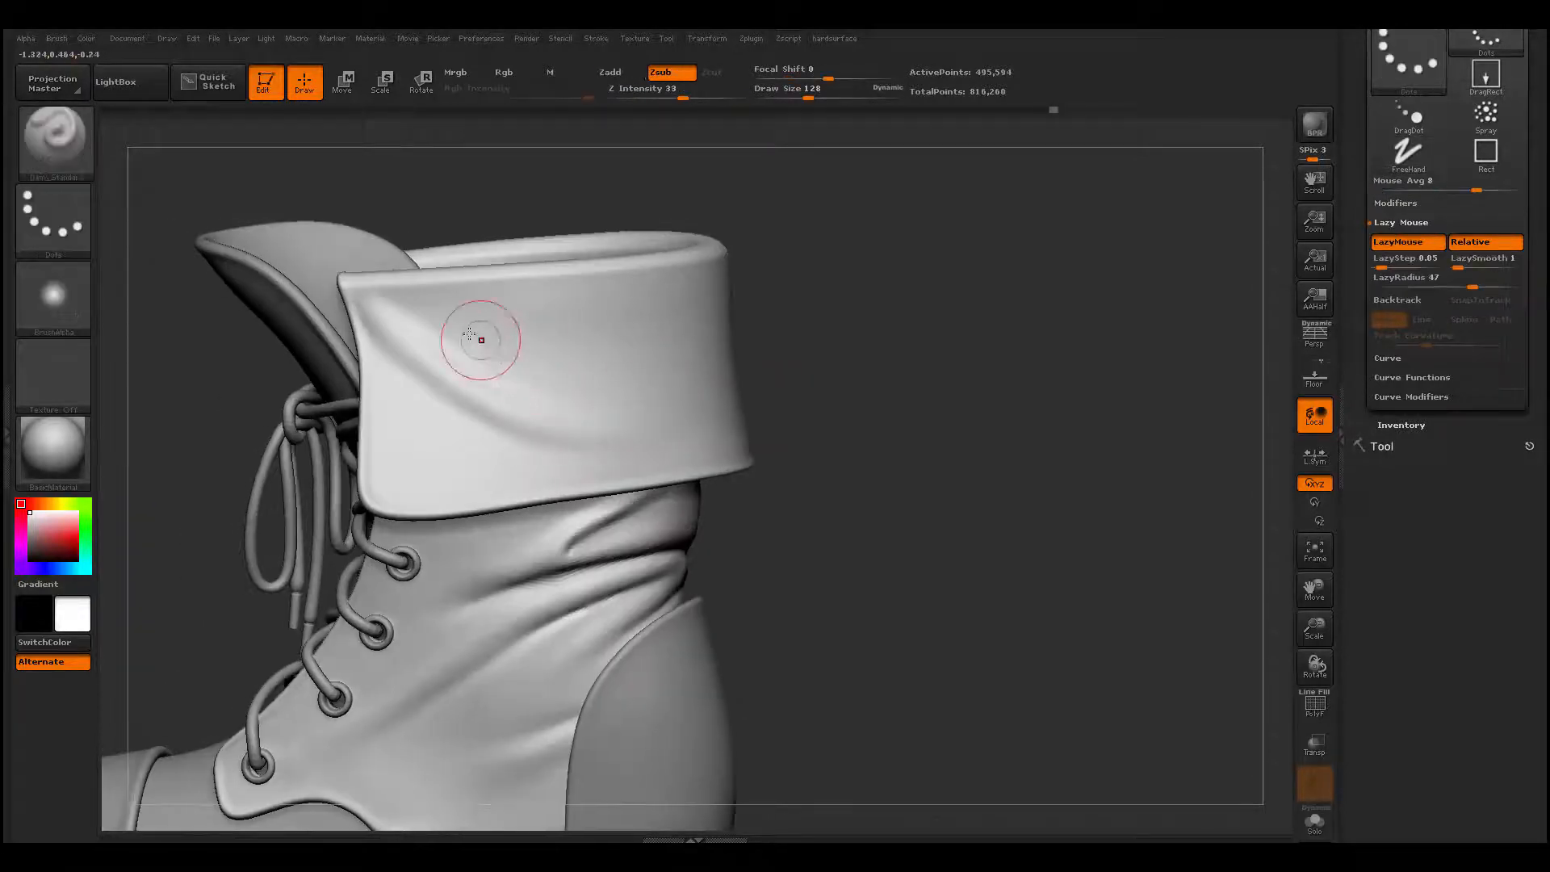
mouse_move(414, 316)
left_mouse_down()
mouse_move(542, 397)
mouse_move(834, 372)
mouse_move(645, 394)
mouse_move(822, 381)
left_mouse_up()
key("ctrl+z")
key("ctrl+z")
- Build up a second, curved fold from the cuff's side around its back with ClayBuildup at draw size 140
key("space")
left_click_drag(481, 337, 684, 396)
key("b")
key("c")
key("b")
mouse_move(525, 361)
left_mouse_down()
mouse_move(726, 410)
mouse_move(536, 405)
mouse_move(686, 403)
left_mouse_up()
left_click_drag(574, 373, 705, 403)
left_click_drag(839, 412, 759, 418)
mouse_move(564, 371)
left_mouse_down()
mouse_move(696, 418)
mouse_move(771, 423)
left_mouse_up()
mouse_move(637, 413)
left_mouse_down()
mouse_move(799, 408)
mouse_move(811, 373)
left_mouse_up()
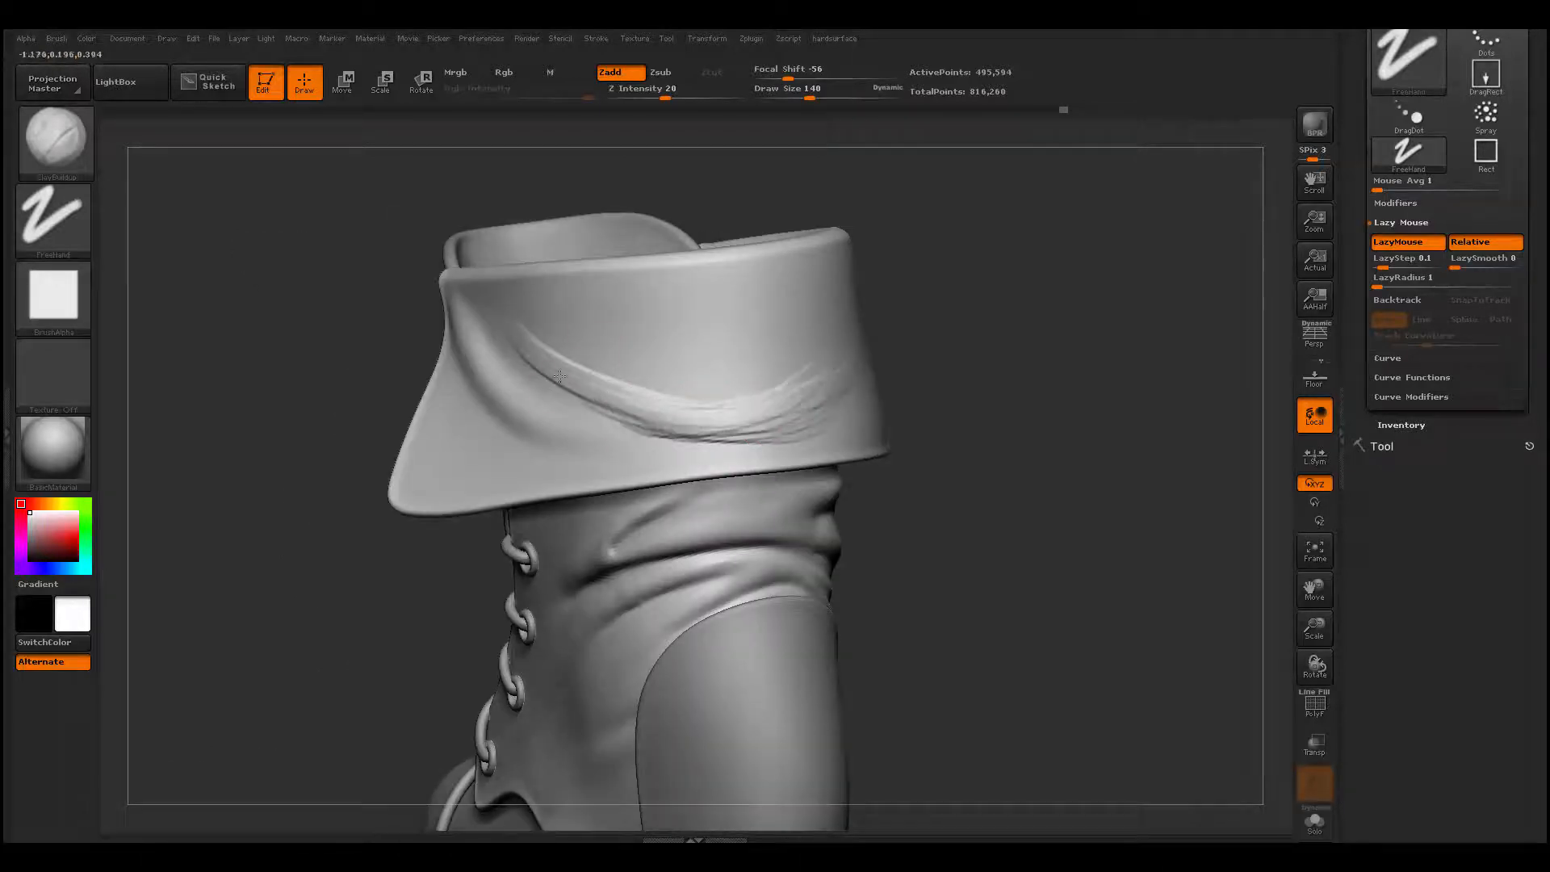
mouse_move(533, 351)
left_mouse_down()
mouse_move(740, 408)
mouse_move(849, 385)
left_mouse_up()
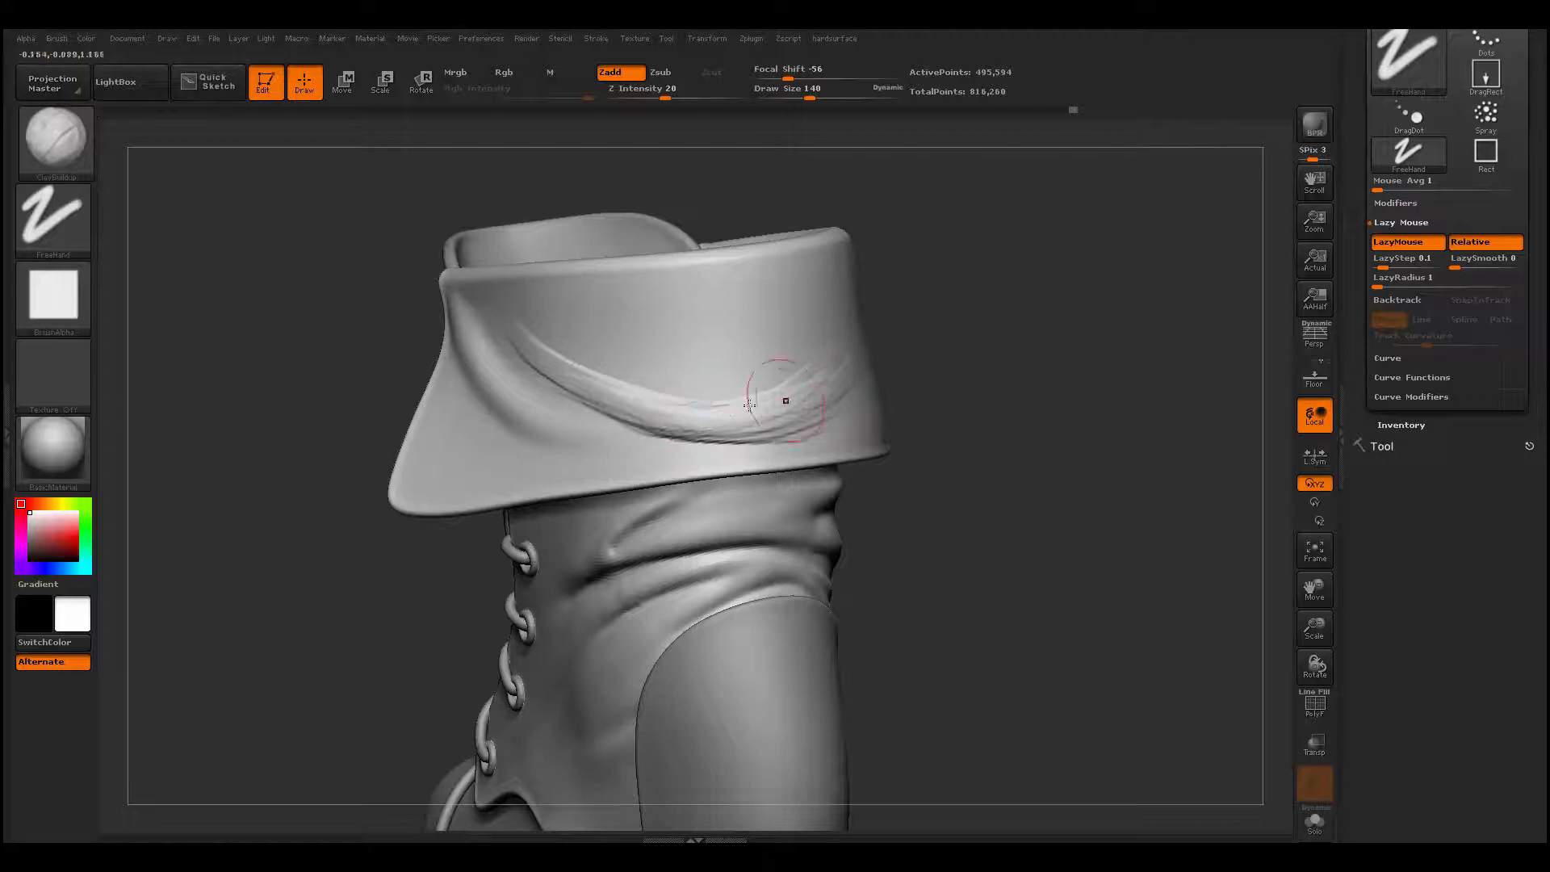
left_click_drag(749, 404, 803, 392)
- Continue the back fold onto the cuff's other side, branching it into diagonal ridges that rise toward the upper rim with ClayBuildup
left_click_drag(887, 313, 796, 401)
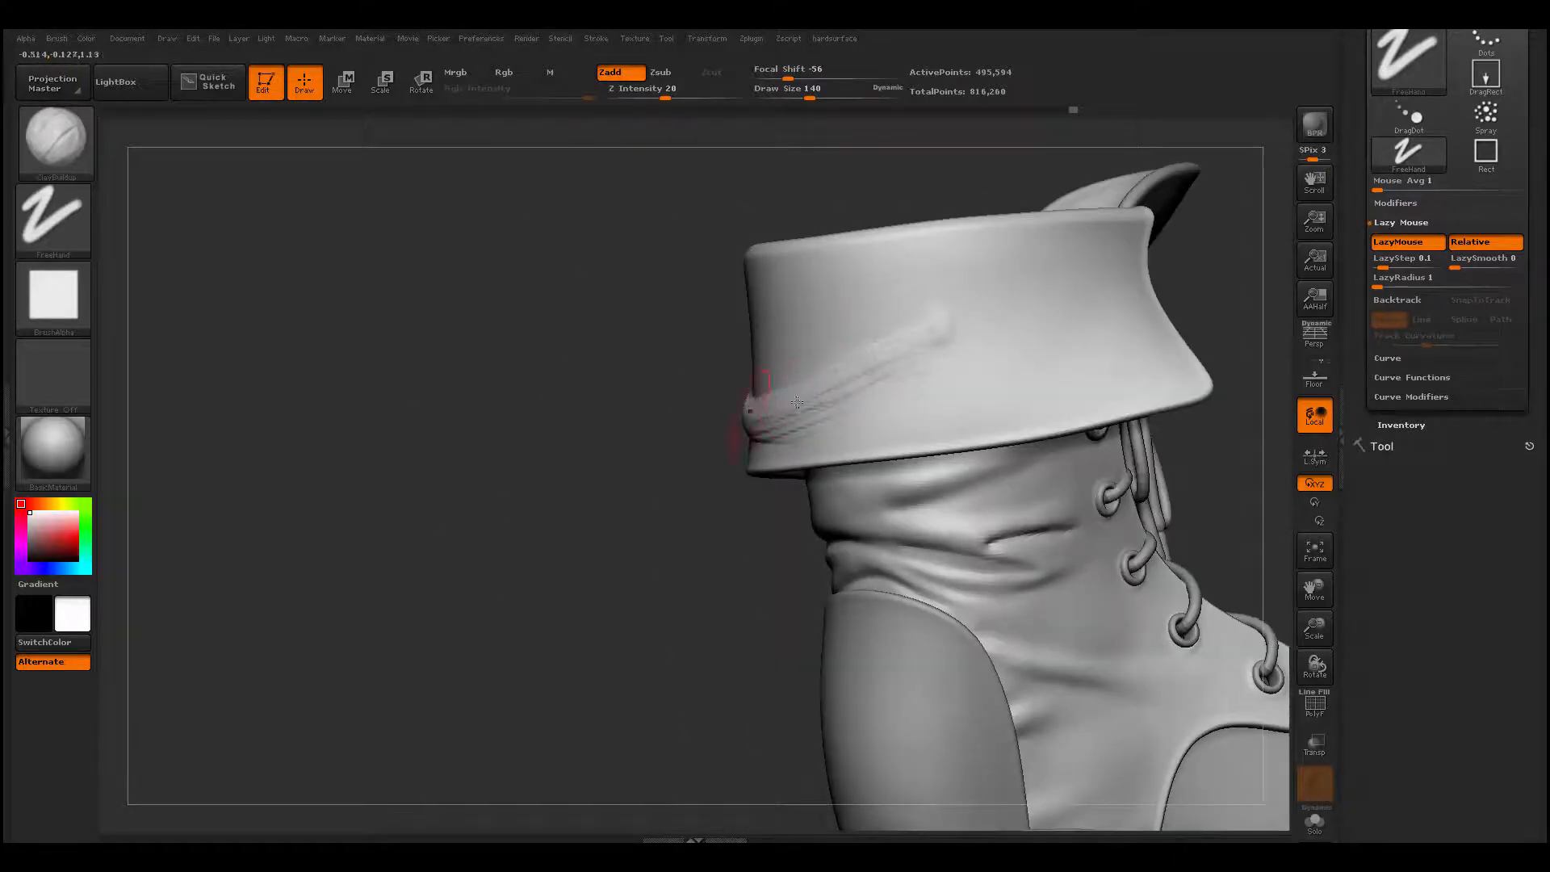
left_click_drag(972, 297, 767, 399)
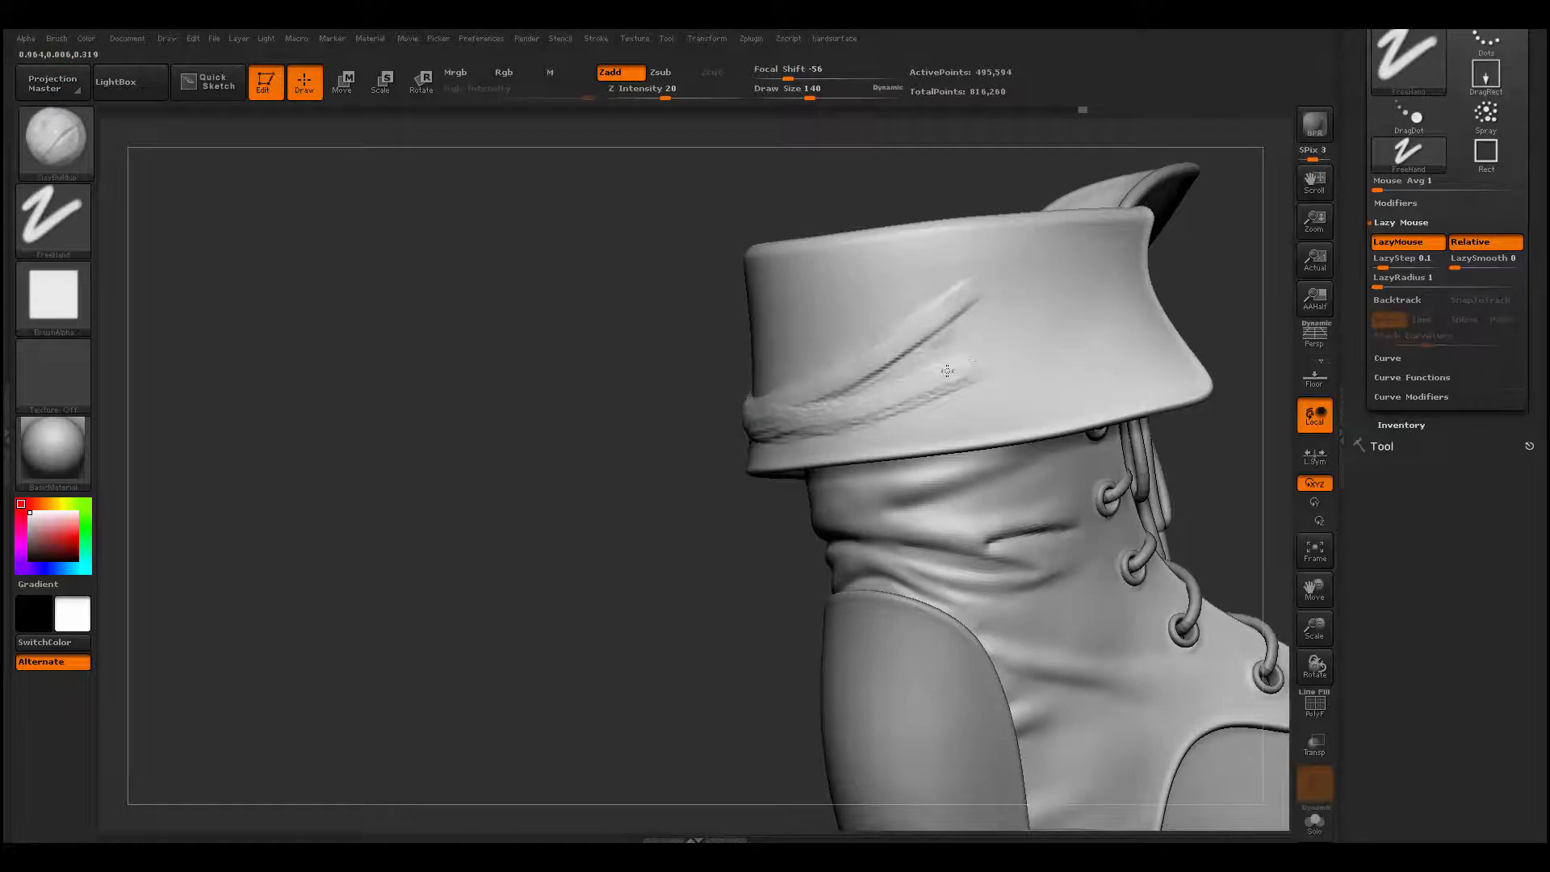
left_click_drag(946, 370, 874, 392)
left_click_drag(832, 448, 809, 407)
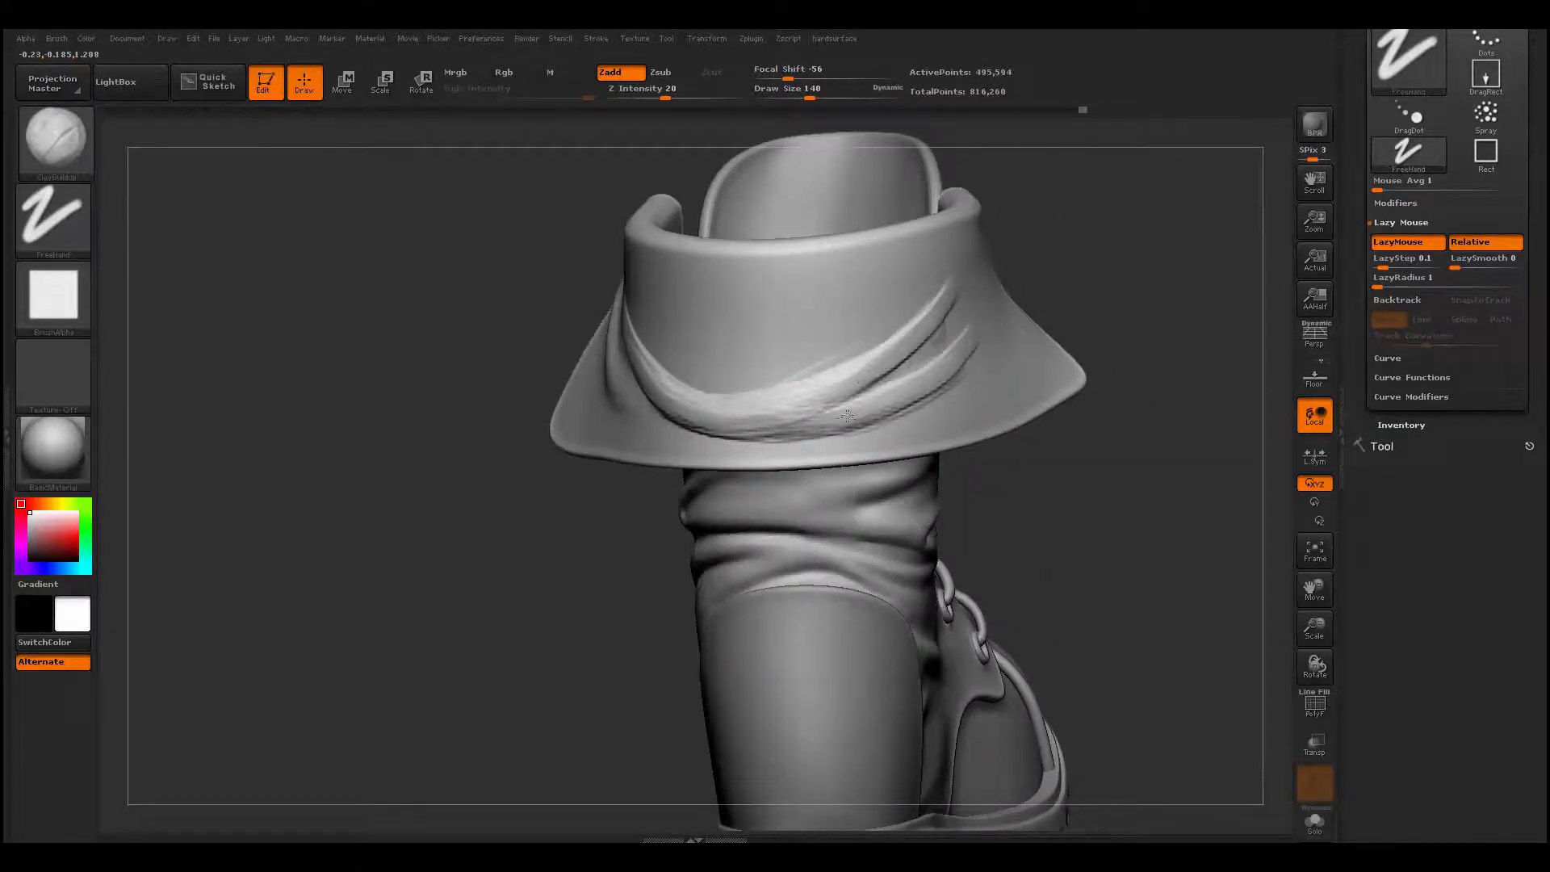
mouse_move(1085, 307)
left_mouse_down()
mouse_move(1207, 310)
mouse_move(960, 373)
left_mouse_up()
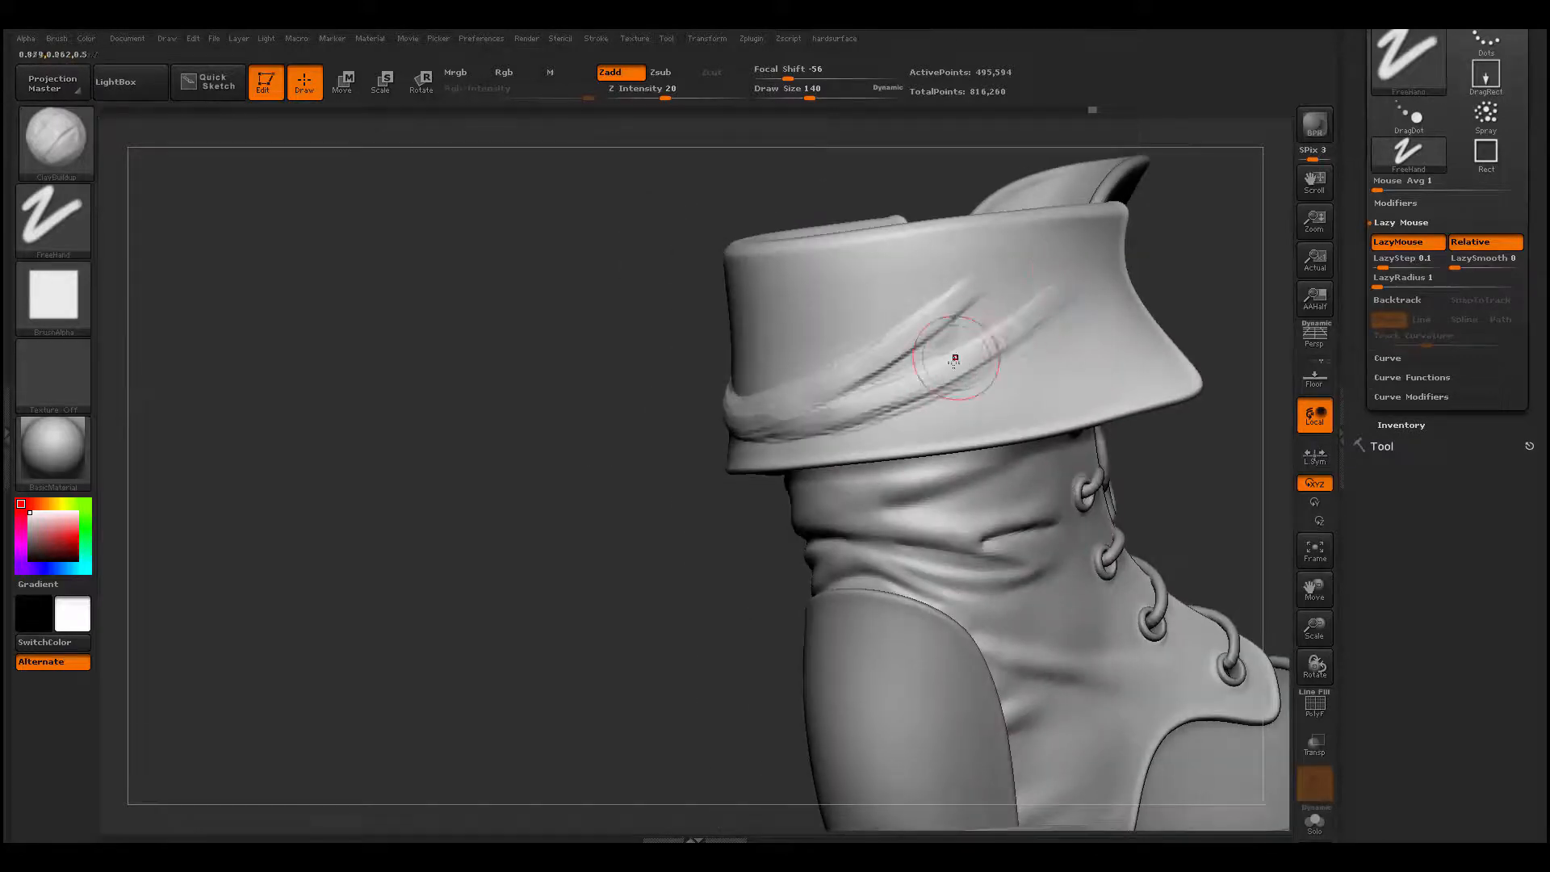
mouse_move(1017, 281)
left_mouse_down()
mouse_move(981, 333)
mouse_move(1013, 342)
left_mouse_up()
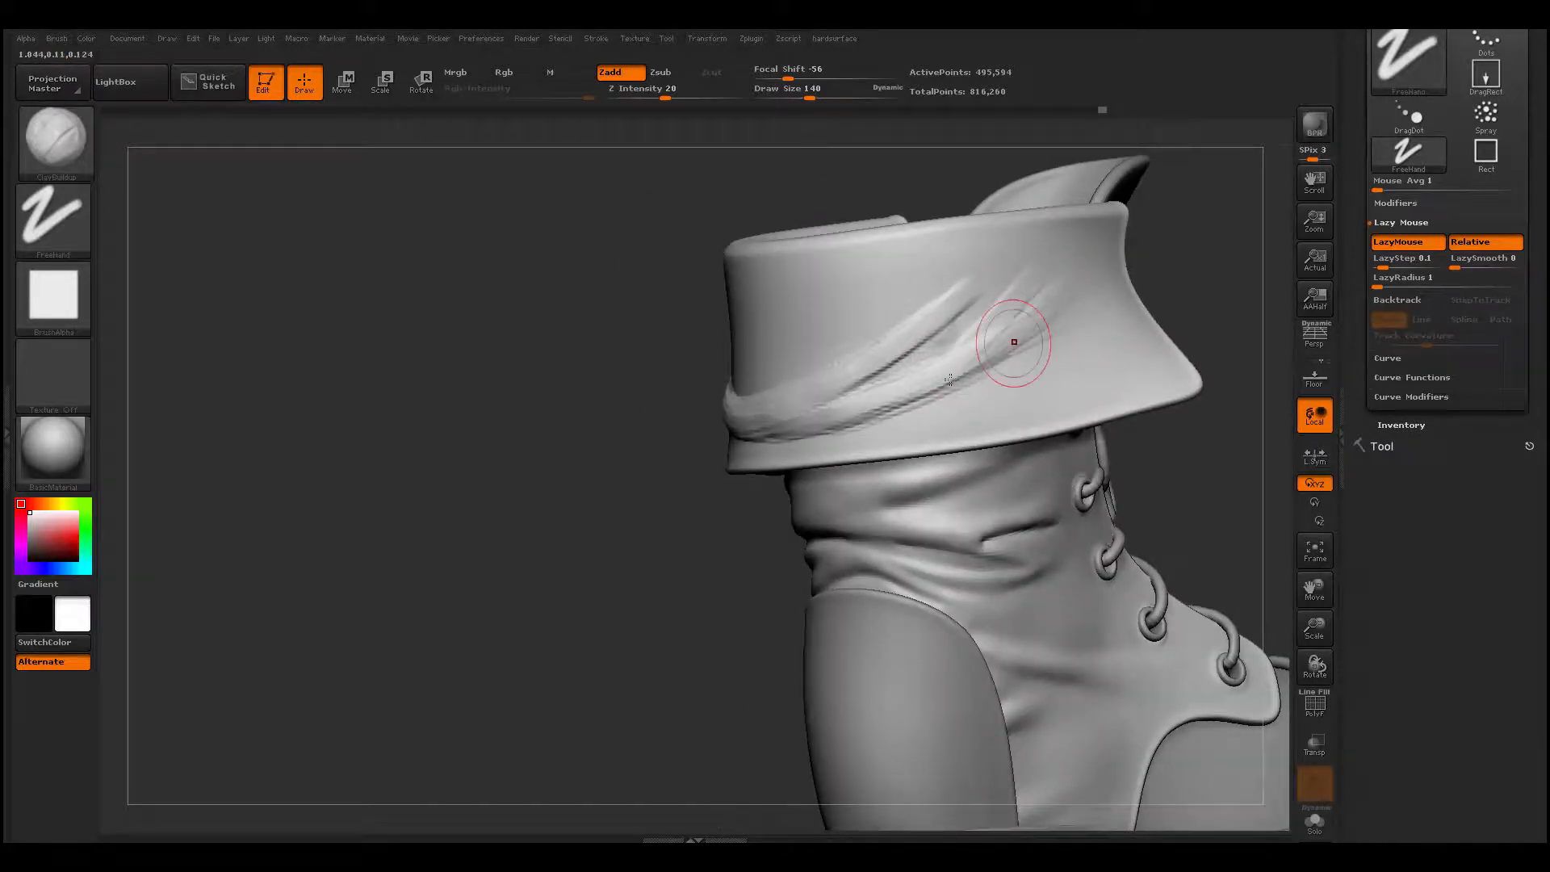
mouse_move(953, 302)
left_mouse_down()
mouse_move(896, 332)
mouse_move(966, 262)
left_mouse_up()
- Smooth the folds all around the cuff, raising the draw size to 251 for the broad areas
key("shift")
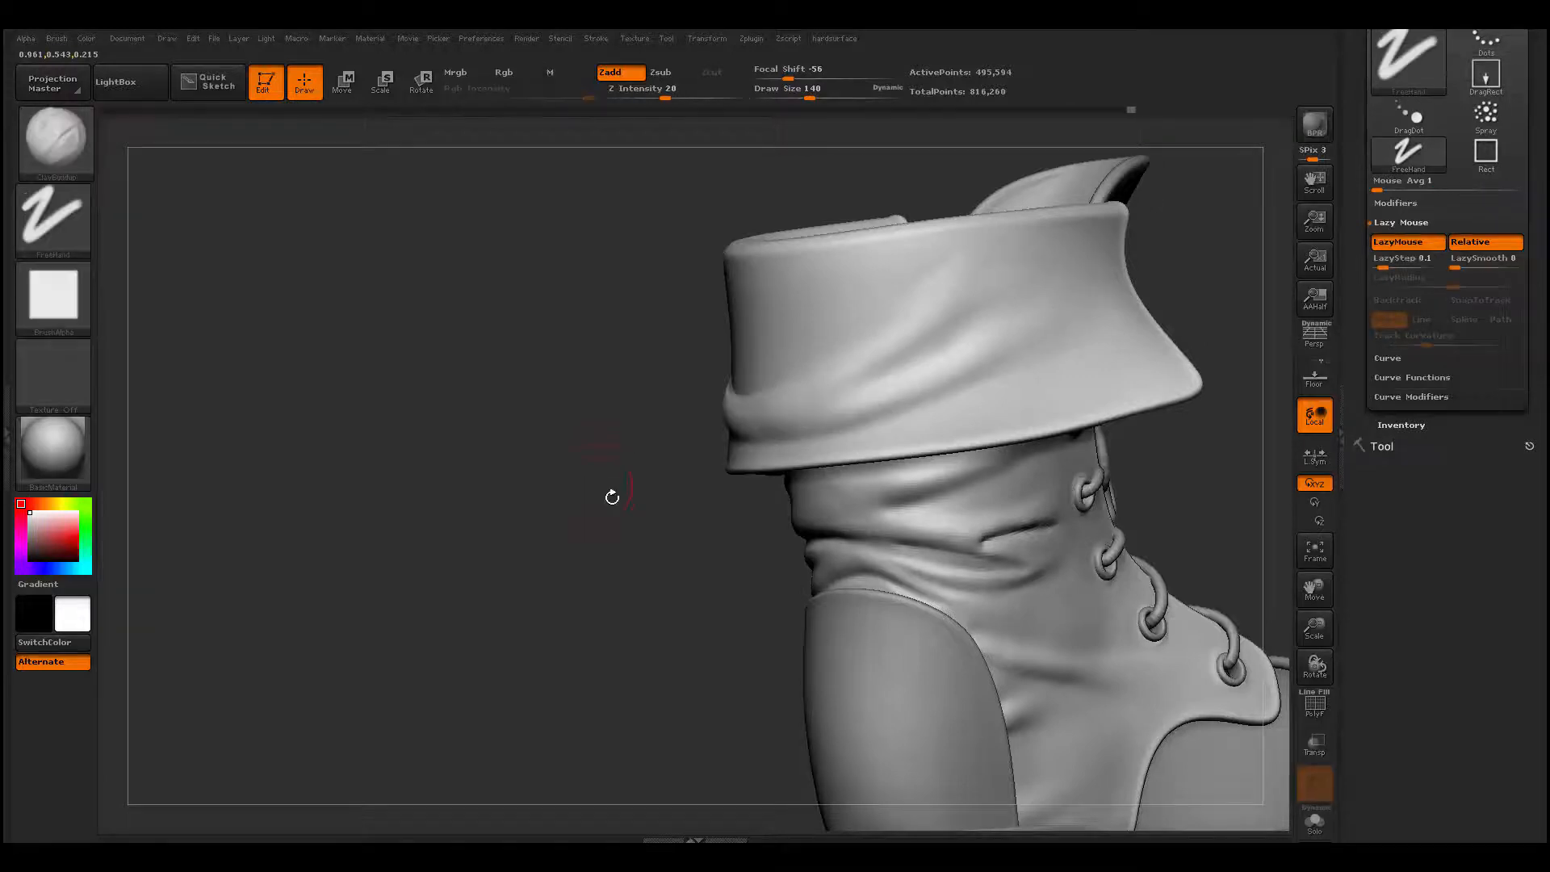
left_click_drag(612, 495, 779, 421, "shift")
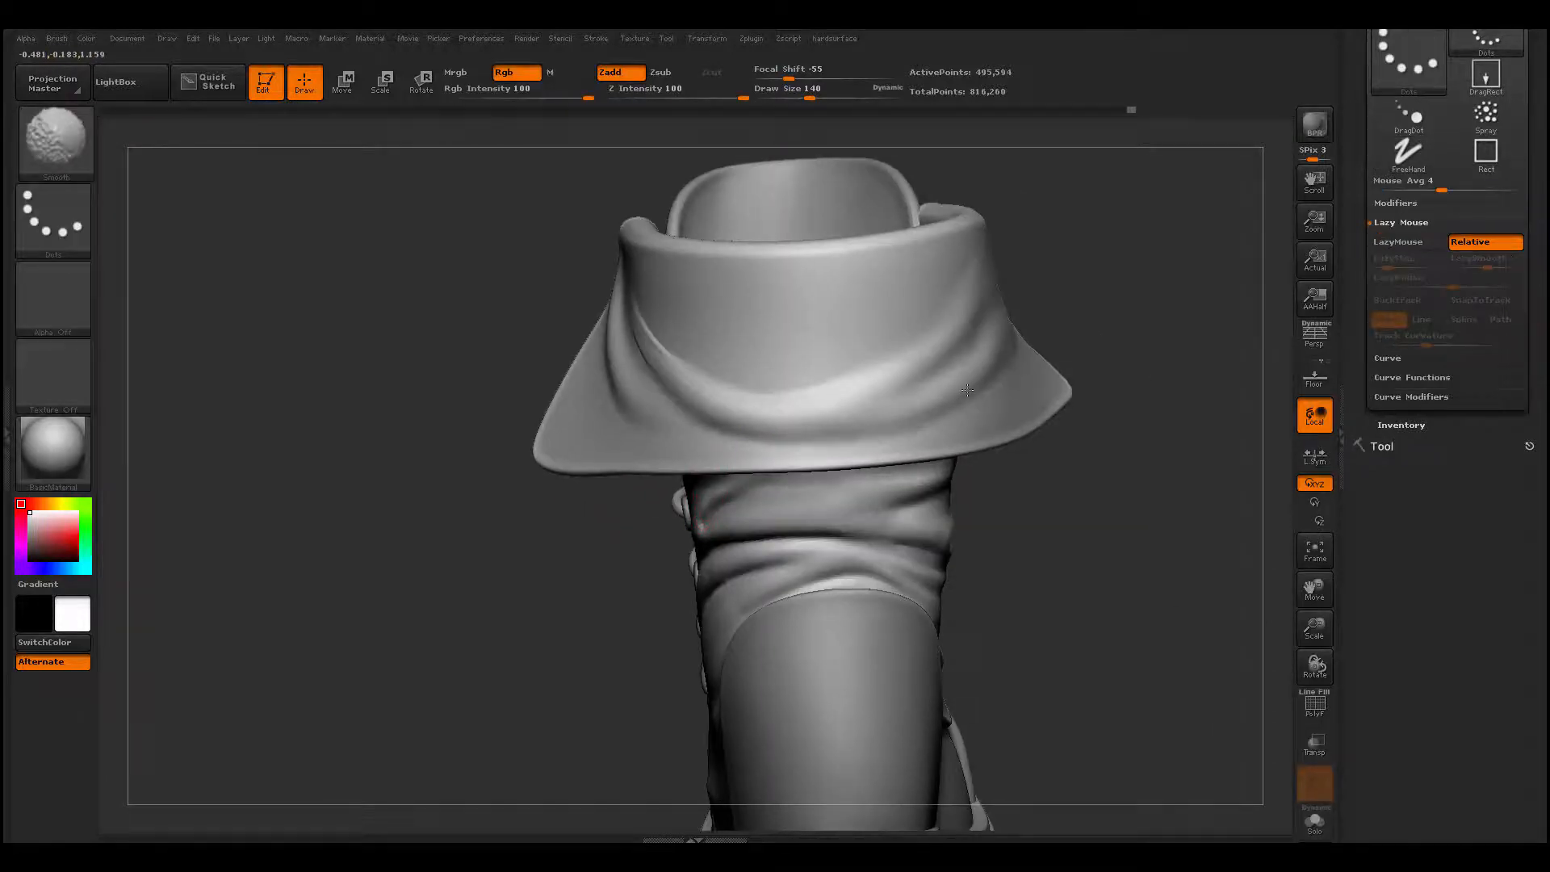
left_click_drag(1106, 325, 1255, 331)
key("space")
left_click_drag(674, 380, 692, 380)
left_click_drag(549, 328, 620, 357, "shift")
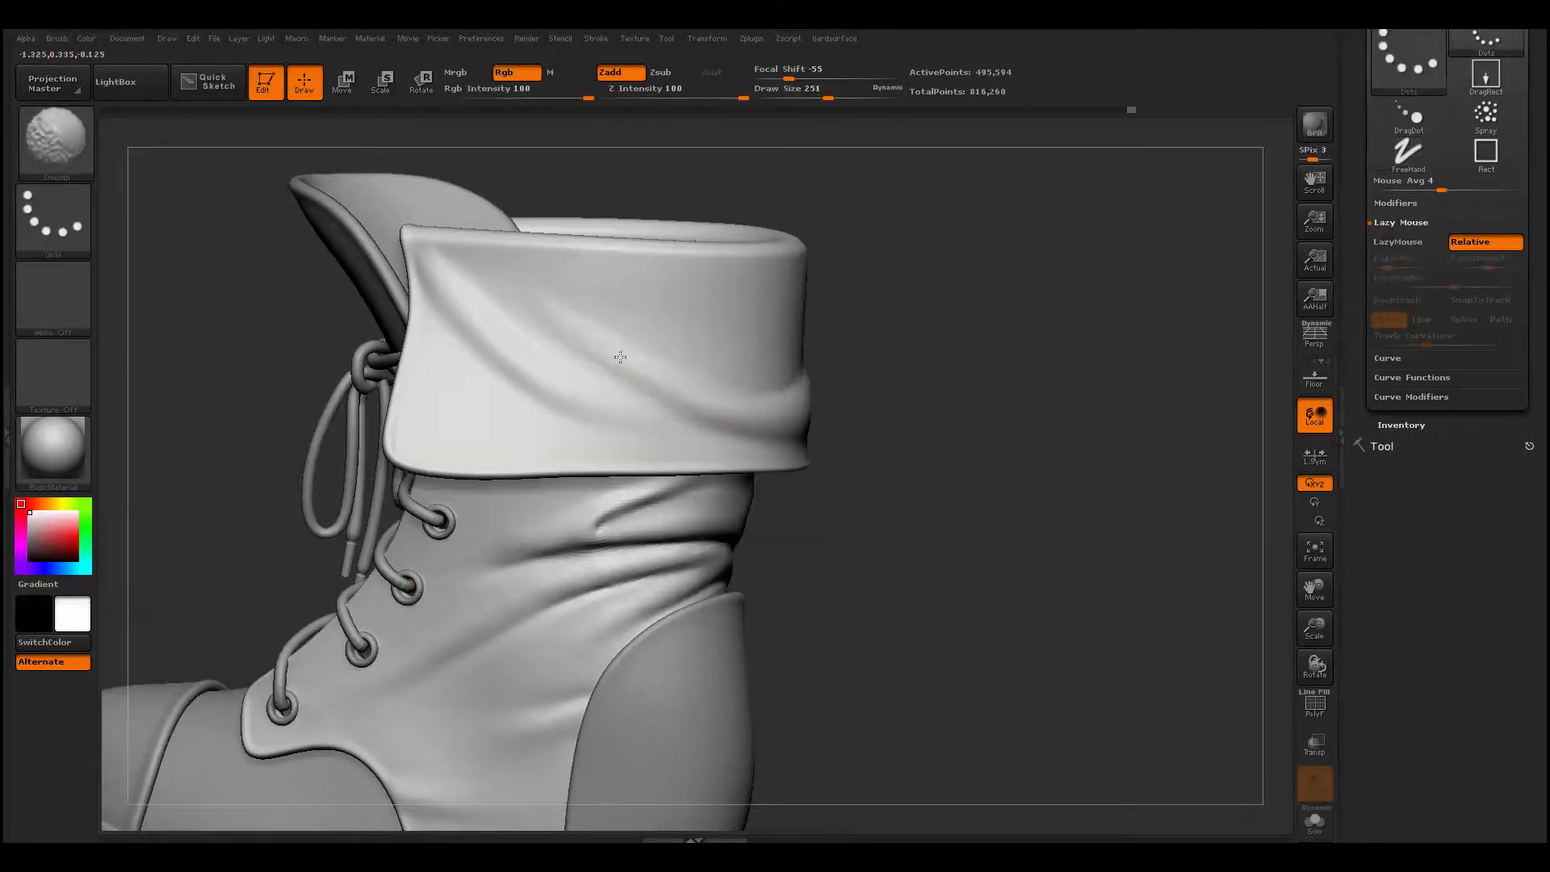
- Strengthen the diagonal fold where it rises on the cuff's other side with ClayBuildup at draw size 149, and smooth it
left_click_drag(816, 436, 900, 398, "alt")
mouse_move(848, 520)
left_mouse_down()
mouse_move(807, 530)
mouse_move(757, 512)
mouse_move(853, 557)
mouse_move(861, 638)
left_mouse_up()
left_click_drag(861, 637, 840, 702)
key("b")
key("d")
key("s")
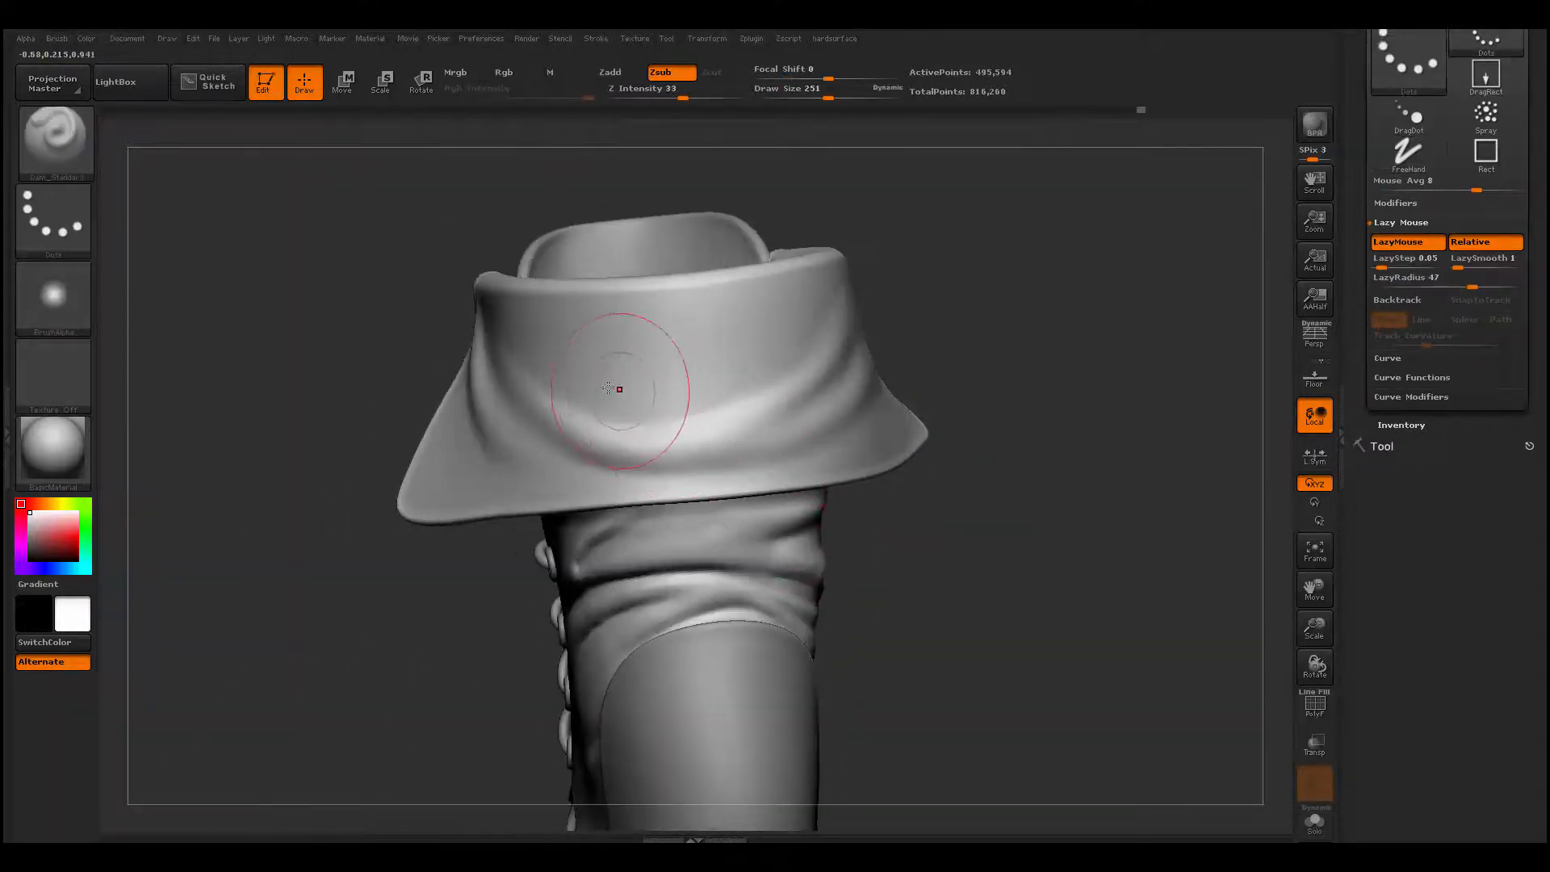
mouse_move(909, 388)
left_mouse_down()
mouse_move(751, 389)
mouse_move(667, 415)
mouse_move(654, 464)
mouse_move(606, 353)
mouse_move(574, 361)
left_mouse_up()
key("space")
key("b")
key("c")
key("b")
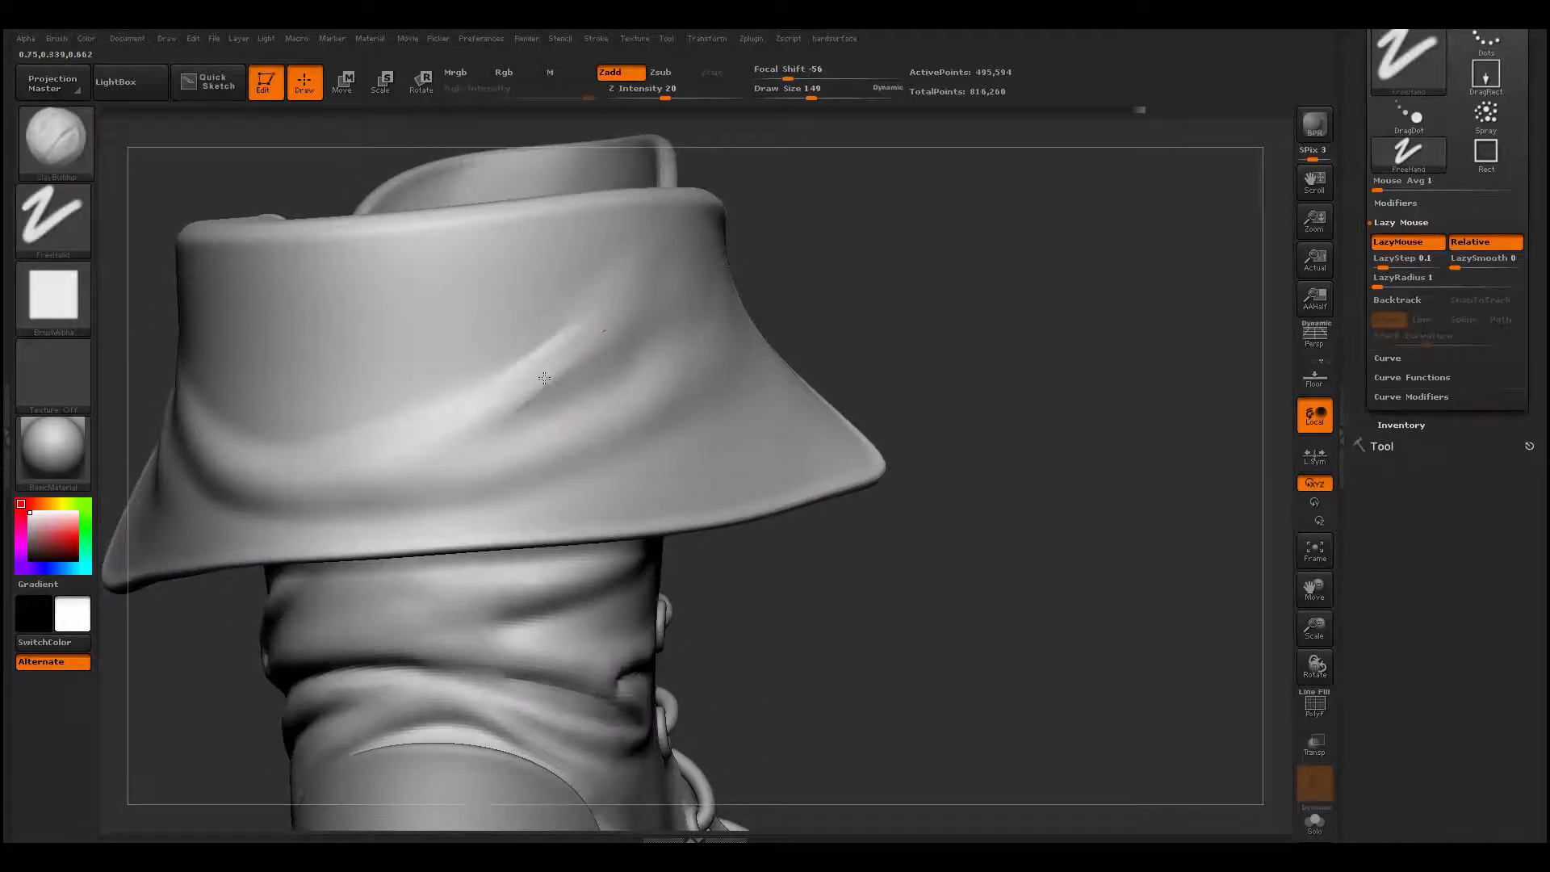
mouse_move(577, 359)
left_mouse_down()
mouse_move(419, 462)
mouse_move(336, 477)
mouse_move(412, 461)
left_mouse_up()
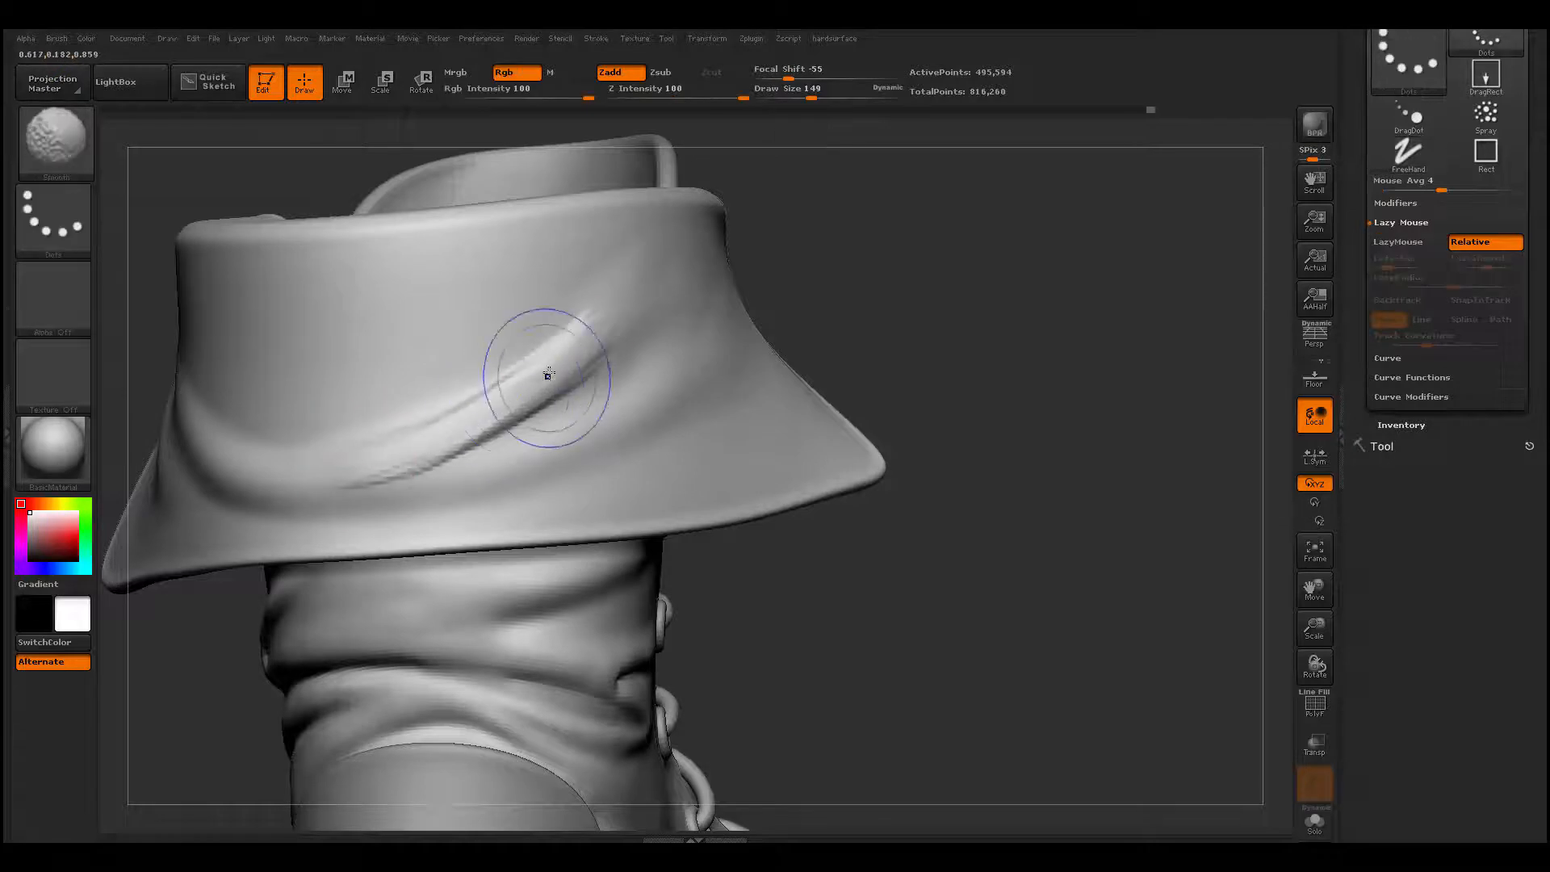
left_click_drag(546, 374, 348, 475, "shift")
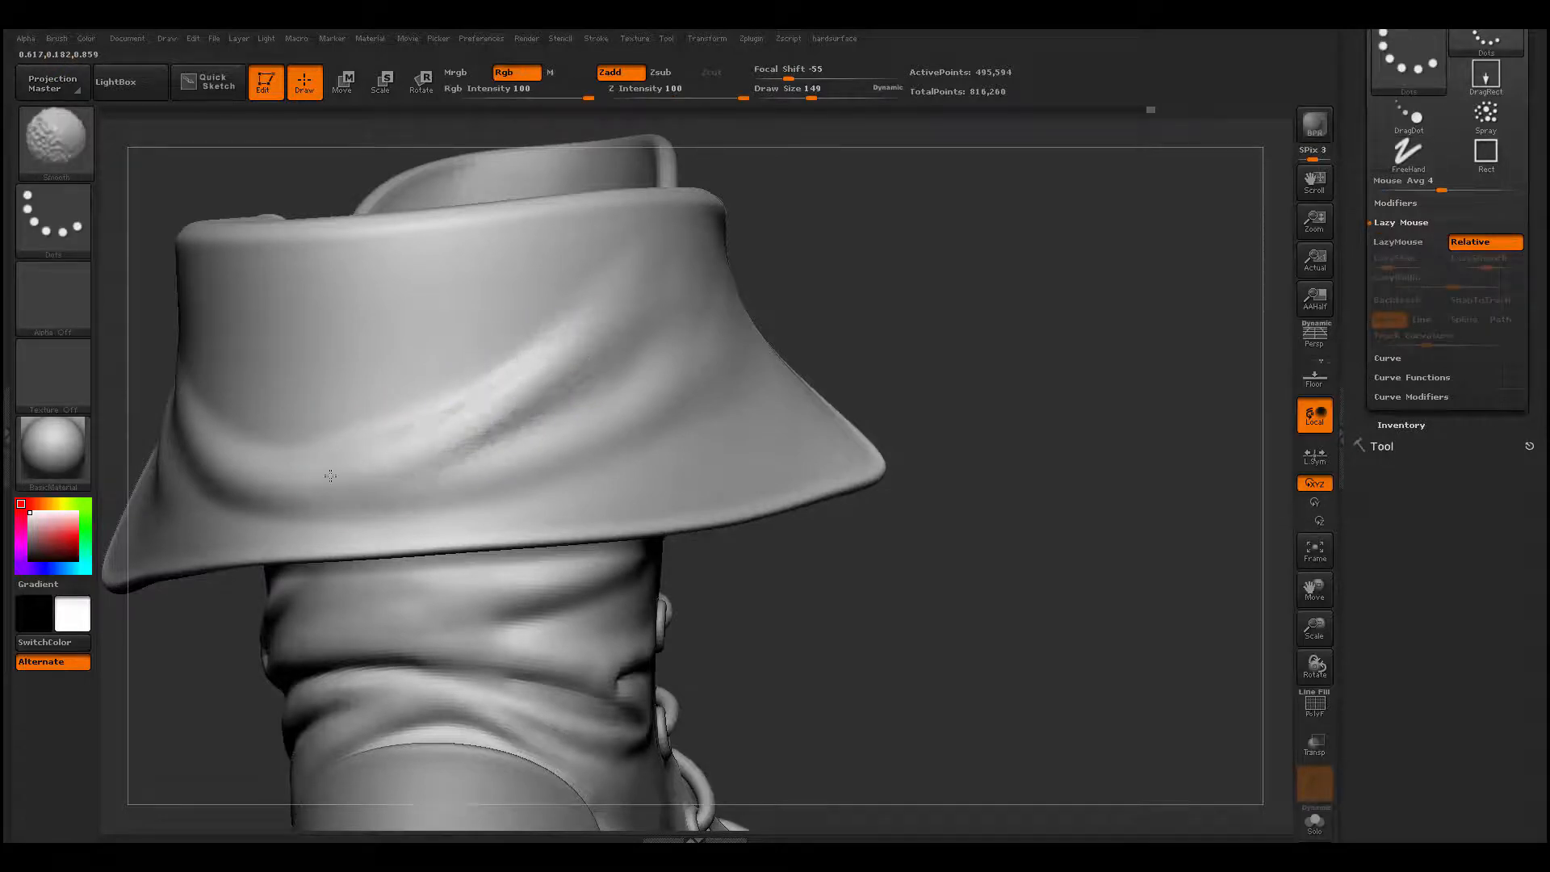
key("b")
key("d")
key("s")
left_click_drag(676, 313, 661, 278, "shift")
left_click_drag(860, 330, 1001, 316)
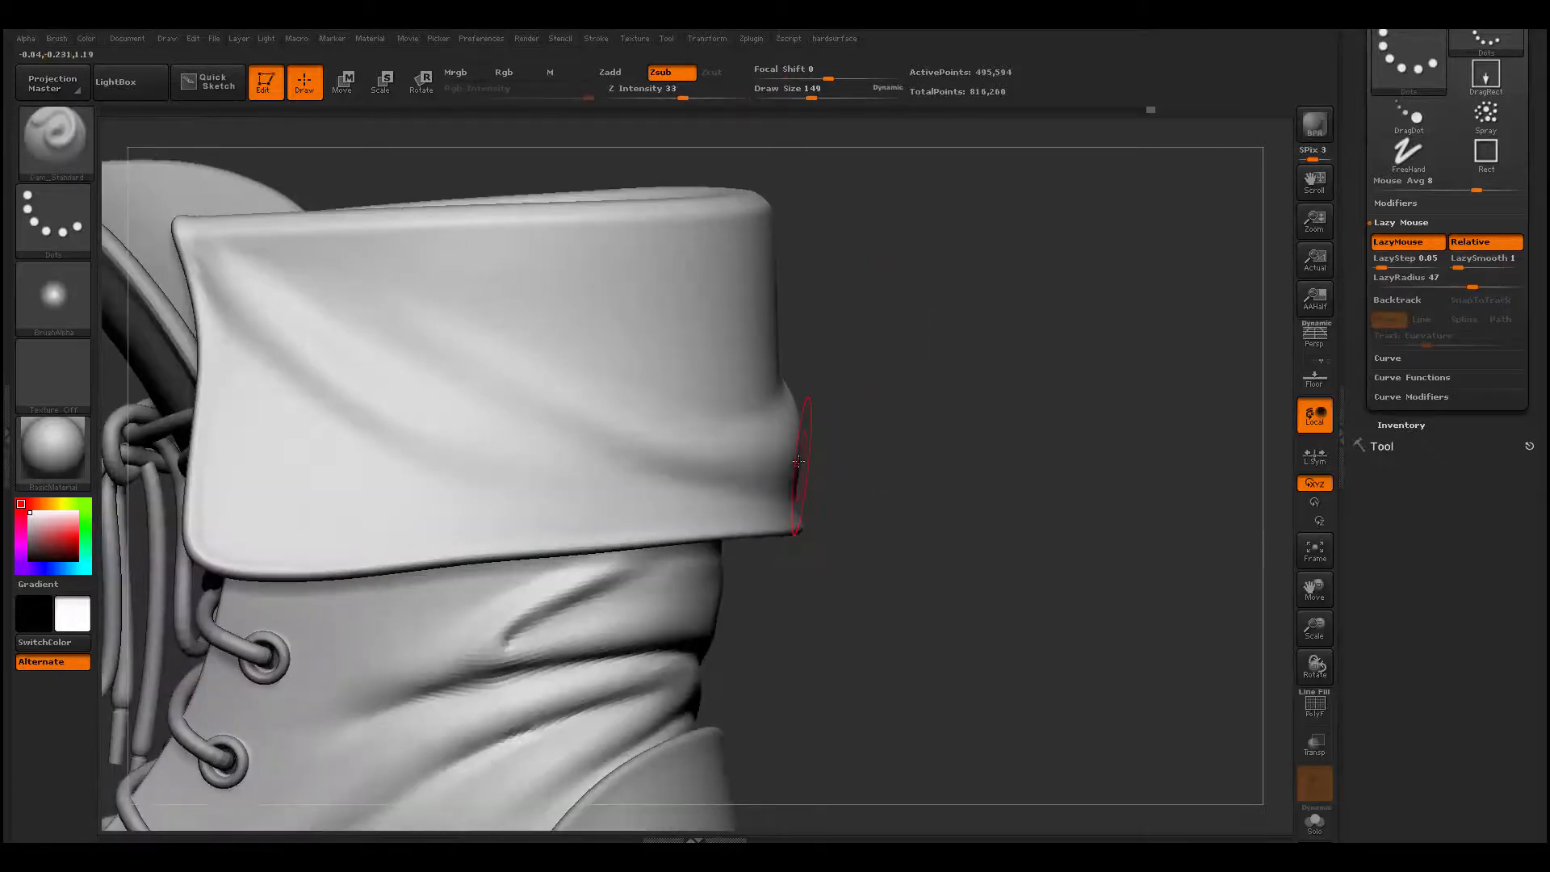
key("b")
key("m")
key("v")
mouse_move(787, 449)
left_mouse_down()
mouse_move(857, 449)
mouse_move(813, 484)
left_mouse_up()
key("ctrl+z")
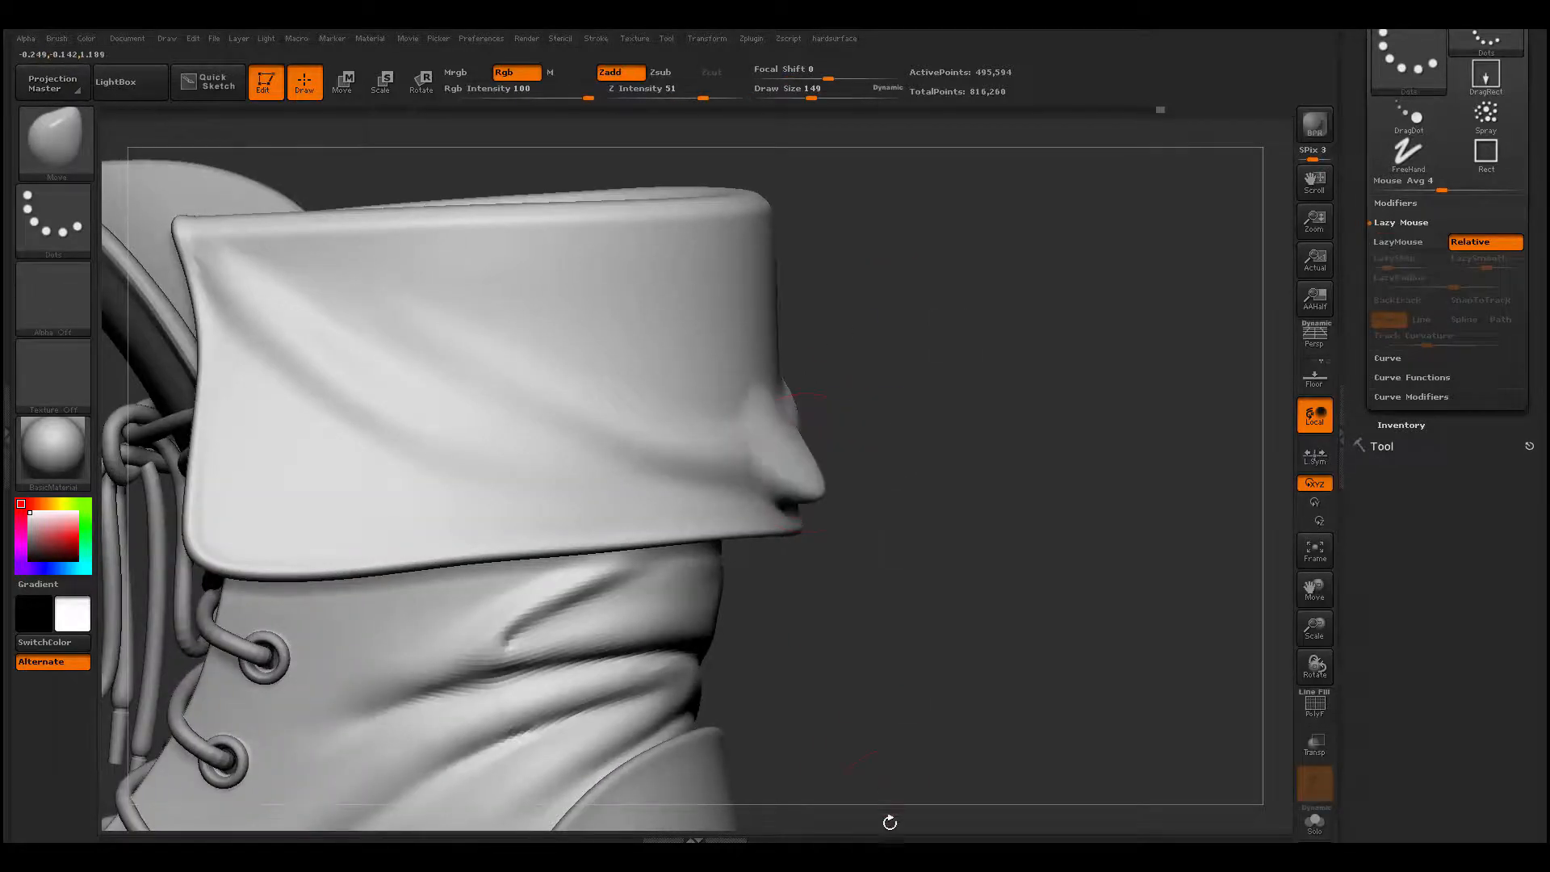
- Carve a curved crease along the upper edge of the fold across the cuff's back with Dam_Standard at draw size 149, and smooth it
mouse_move(980, 614)
left_mouse_down()
mouse_move(955, 526)
mouse_move(743, 439)
left_mouse_up()
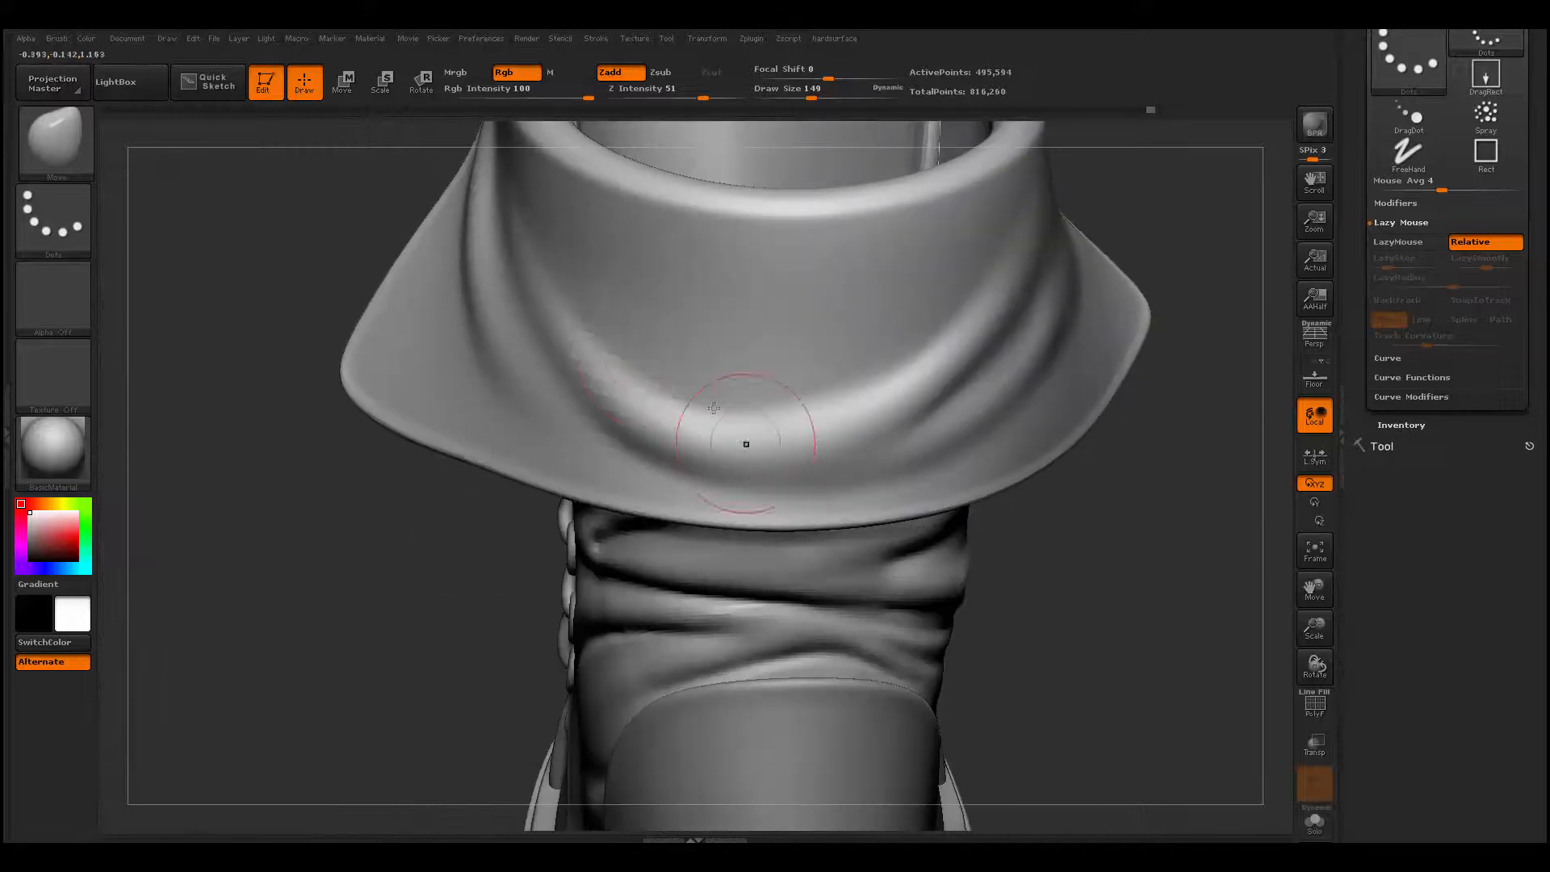
key("b")
key("d")
key("s")
mouse_move(585, 314)
left_mouse_down()
mouse_move(618, 365)
mouse_move(815, 419)
mouse_move(1028, 246)
left_mouse_up()
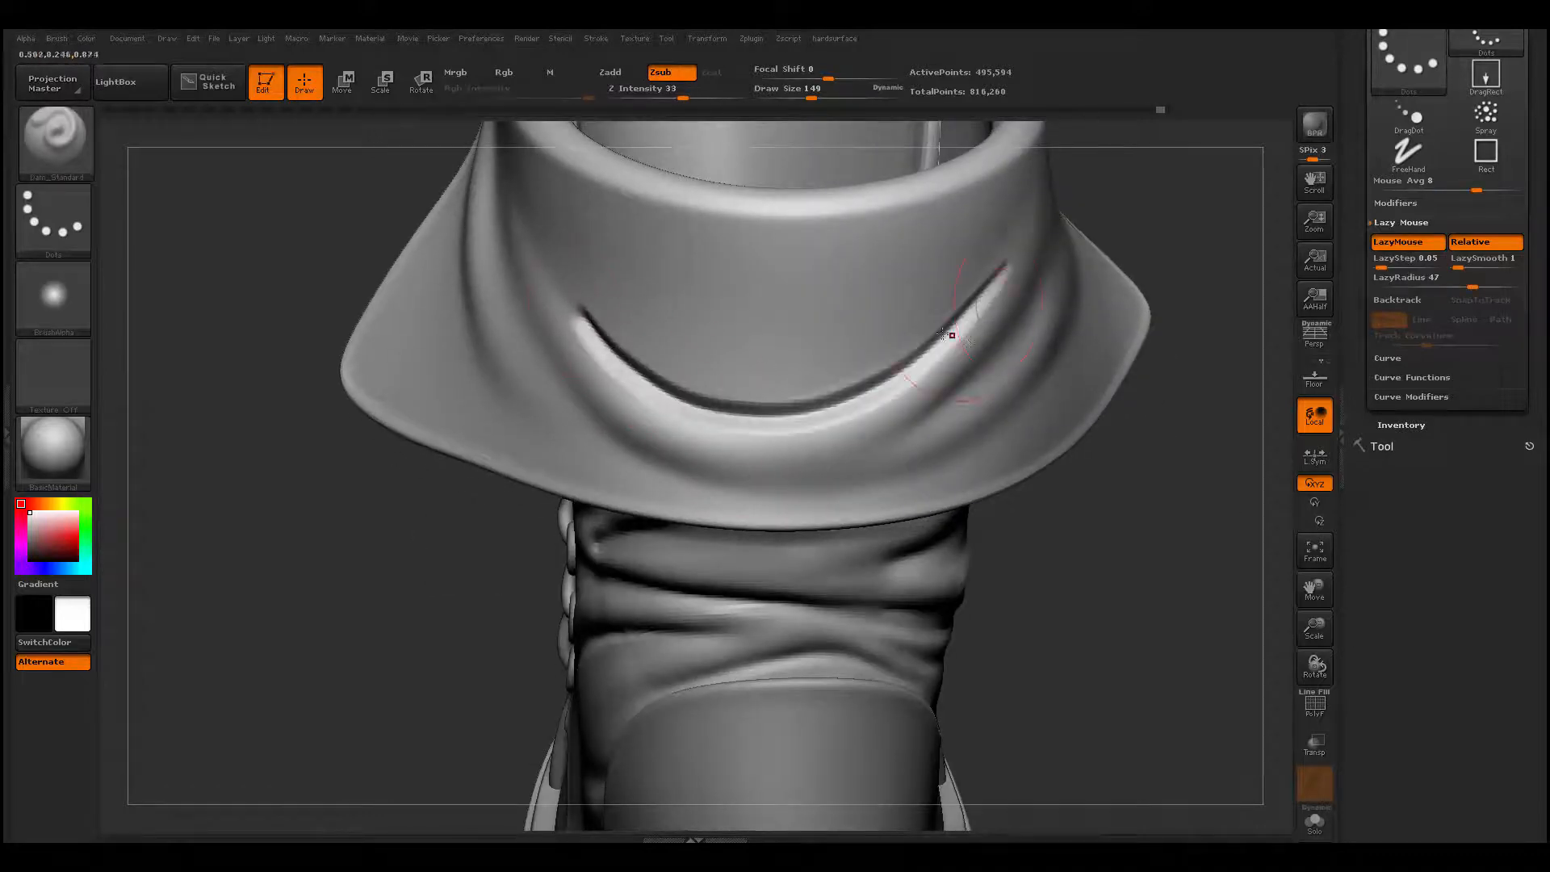
right_click_drag(951, 335, 1001, 304)
mouse_move(1001, 304)
left_mouse_down("shift")
mouse_move(941, 334)
mouse_move(592, 334)
mouse_move(698, 382)
mouse_move(873, 352)
mouse_move(608, 344)
left_mouse_up("shift")
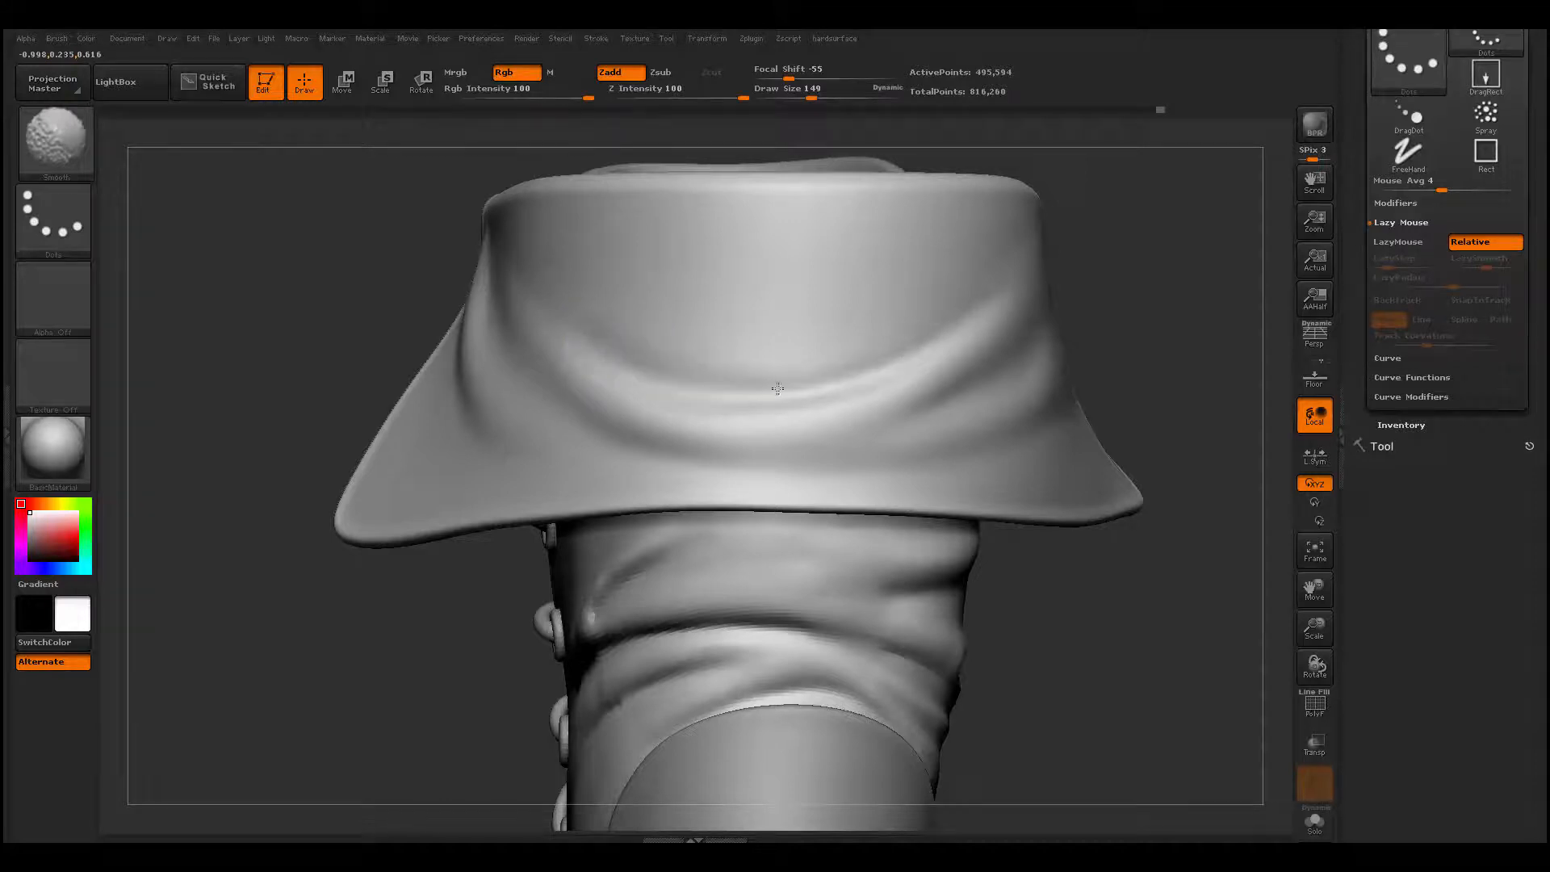
- Carve a curved crease along the lower edge of the fold across the cuff's back with Dam_Standard at draw size 149, and smooth it
mouse_move(549, 385)
left_mouse_down("alt")
mouse_move(541, 397)
mouse_move(597, 432)
mouse_move(872, 487)
left_mouse_up("alt")
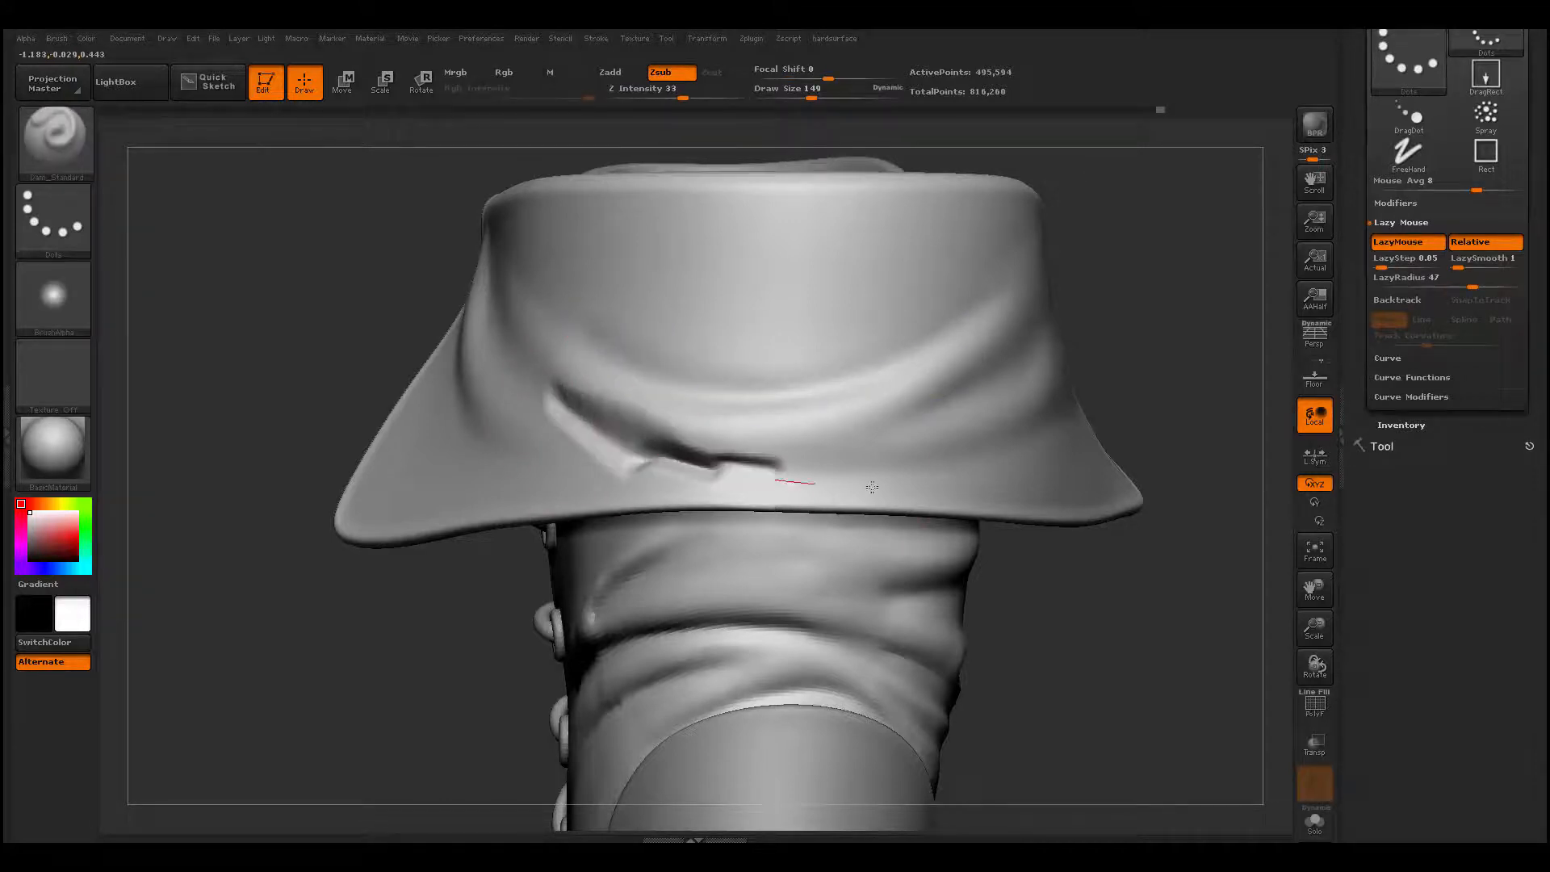
key("ctrl+z")
mouse_move(577, 421)
left_mouse_down("alt")
mouse_move(781, 478)
mouse_move(904, 480)
mouse_move(1057, 418)
left_mouse_up("alt")
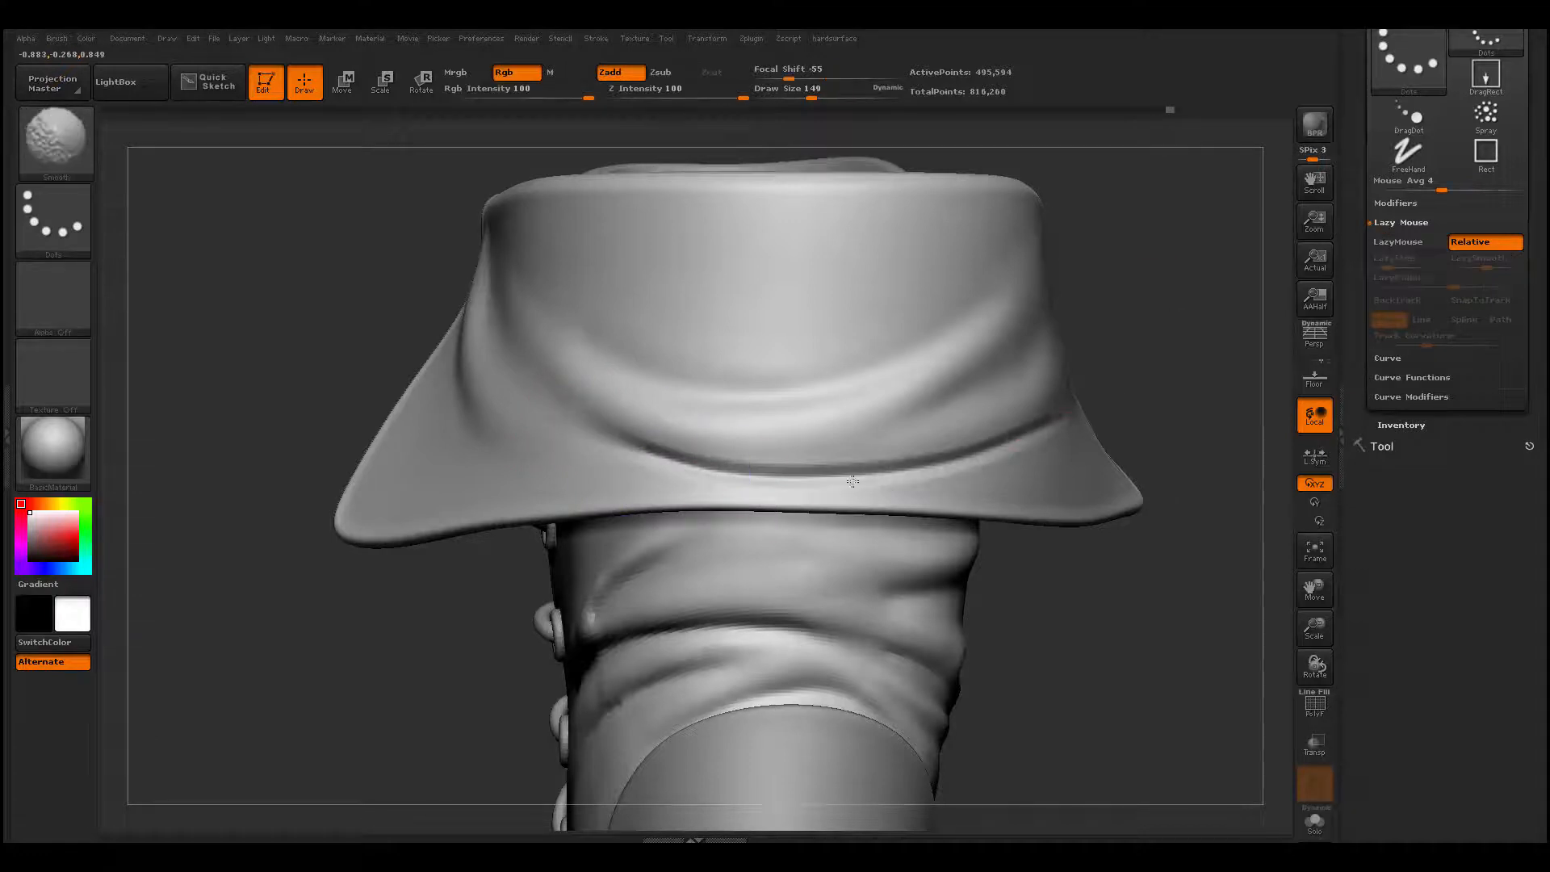
left_click_drag(1153, 412, 989, 420)
mouse_move(972, 452)
left_mouse_down("shift")
mouse_move(1063, 444)
mouse_move(847, 472)
left_mouse_up("shift")
- Carve a diagonal crease beneath the ridge rising on the cuff's side with Dam_Standard at draw size 116, and soften it
left_click_drag(484, 646, 436, 516, "alt")
mouse_move(403, 549)
left_mouse_down()
mouse_move(1036, 583)
mouse_move(1041, 739)
left_mouse_up()
left_click_drag(1100, 391, 997, 403)
left_click_drag(969, 476, 964, 561, "alt")
left_click_drag(931, 281, 689, 450)
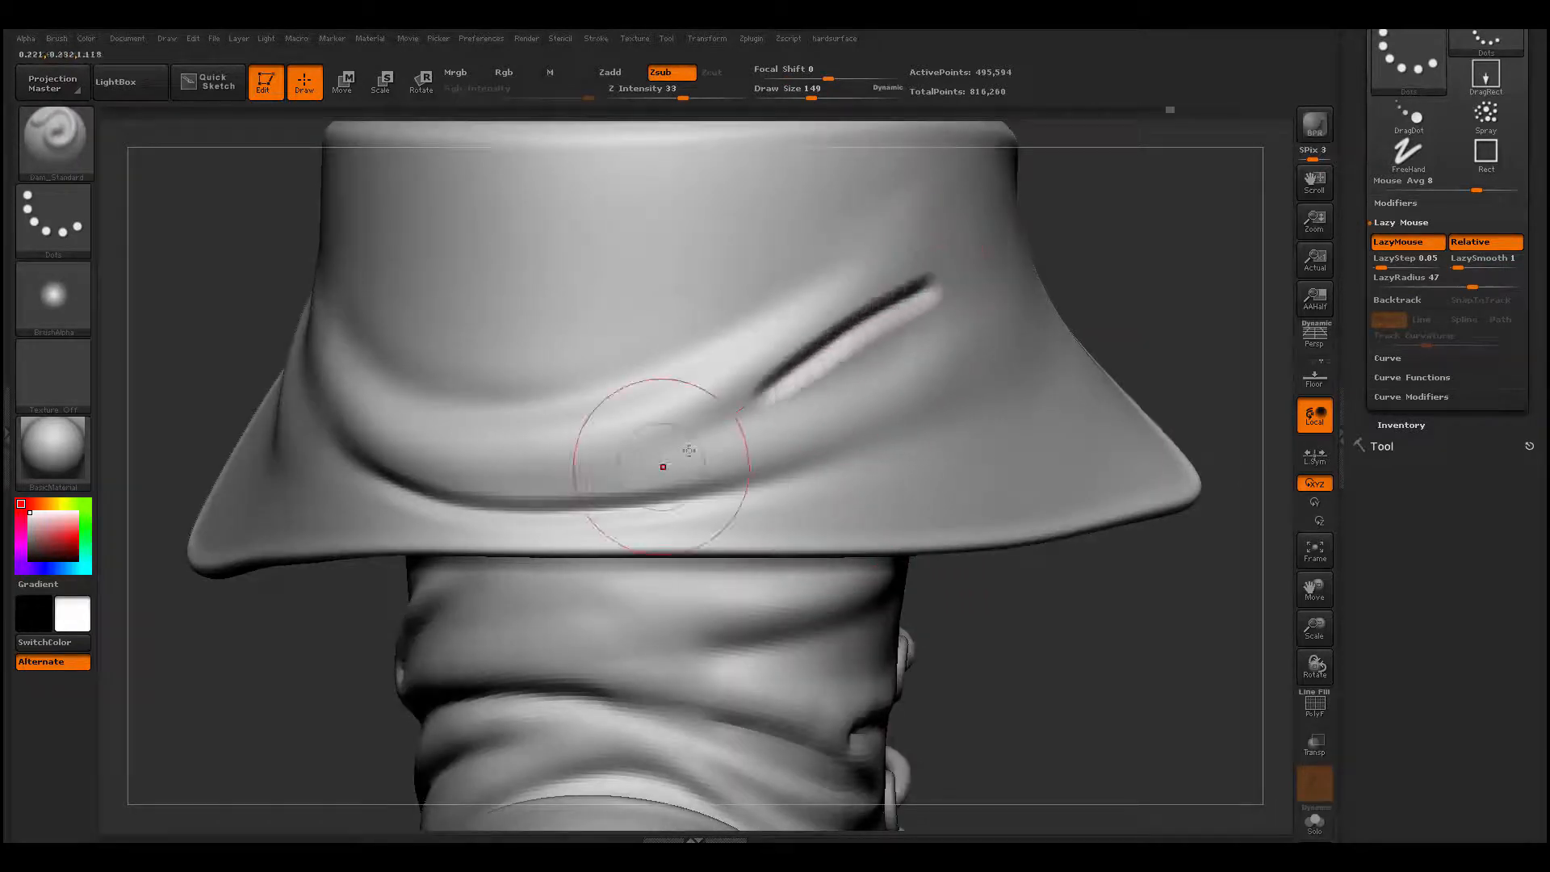
key("ctrl+z")
key("space")
mouse_move(888, 304)
left_mouse_down()
mouse_move(898, 287)
mouse_move(652, 475)
left_mouse_up()
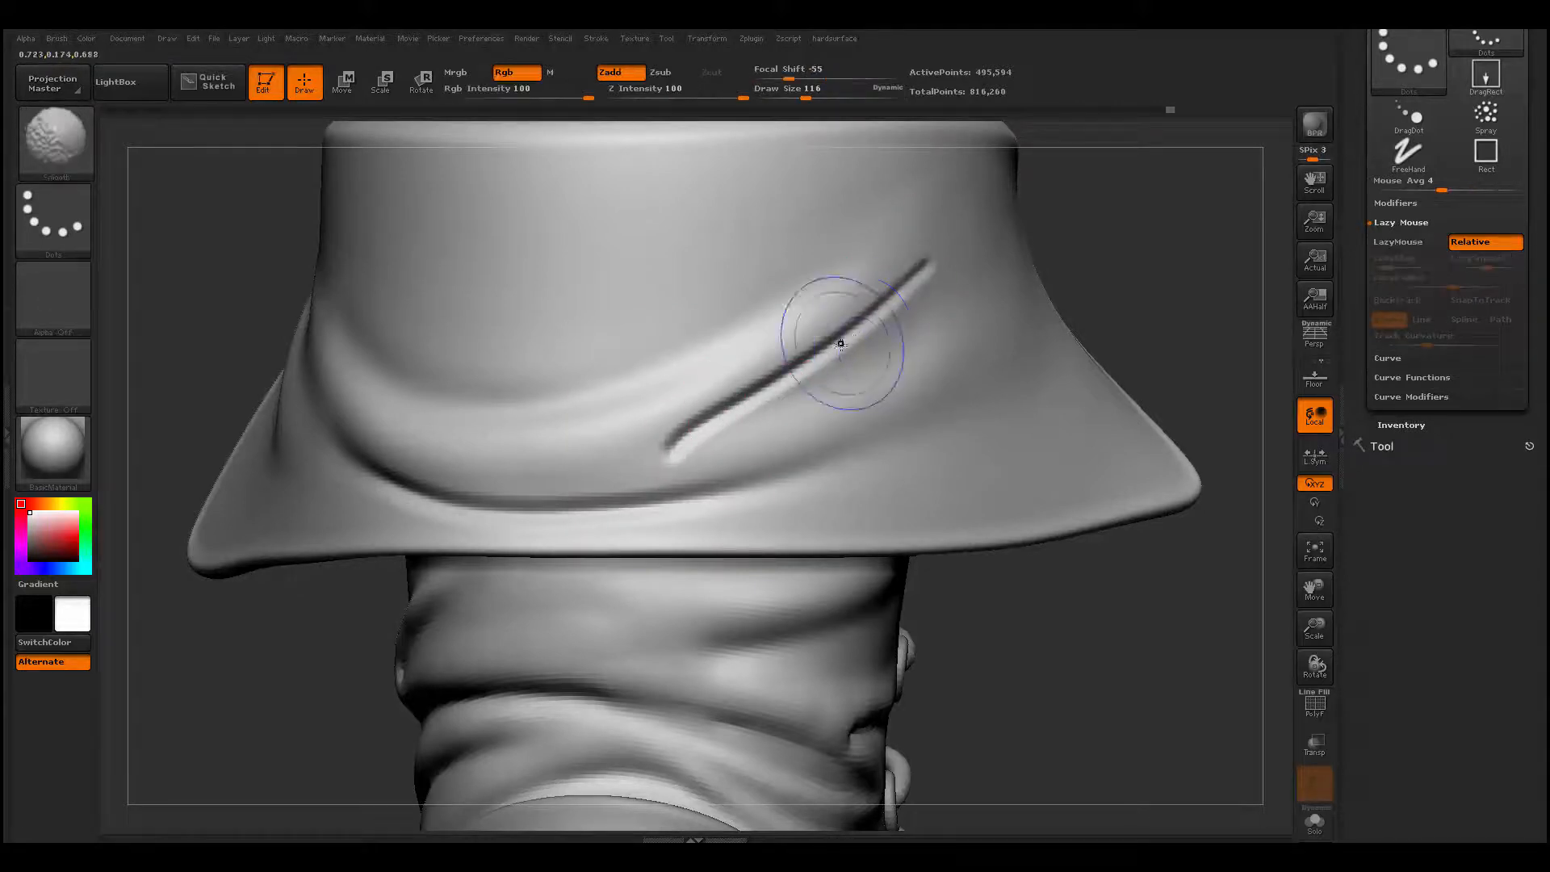
left_click_drag(840, 339, 928, 266, "shift")
- Refine the diagonal crease with a smaller brush, smoothing its sides and sharpening it toward the lower end with Dam_Standard
mouse_move(619, 484)
left_mouse_down("shift")
mouse_move(681, 430)
mouse_move(856, 343)
mouse_move(881, 388)
left_mouse_up("shift")
key("space")
left_click_drag(735, 404, 669, 449, "shift")
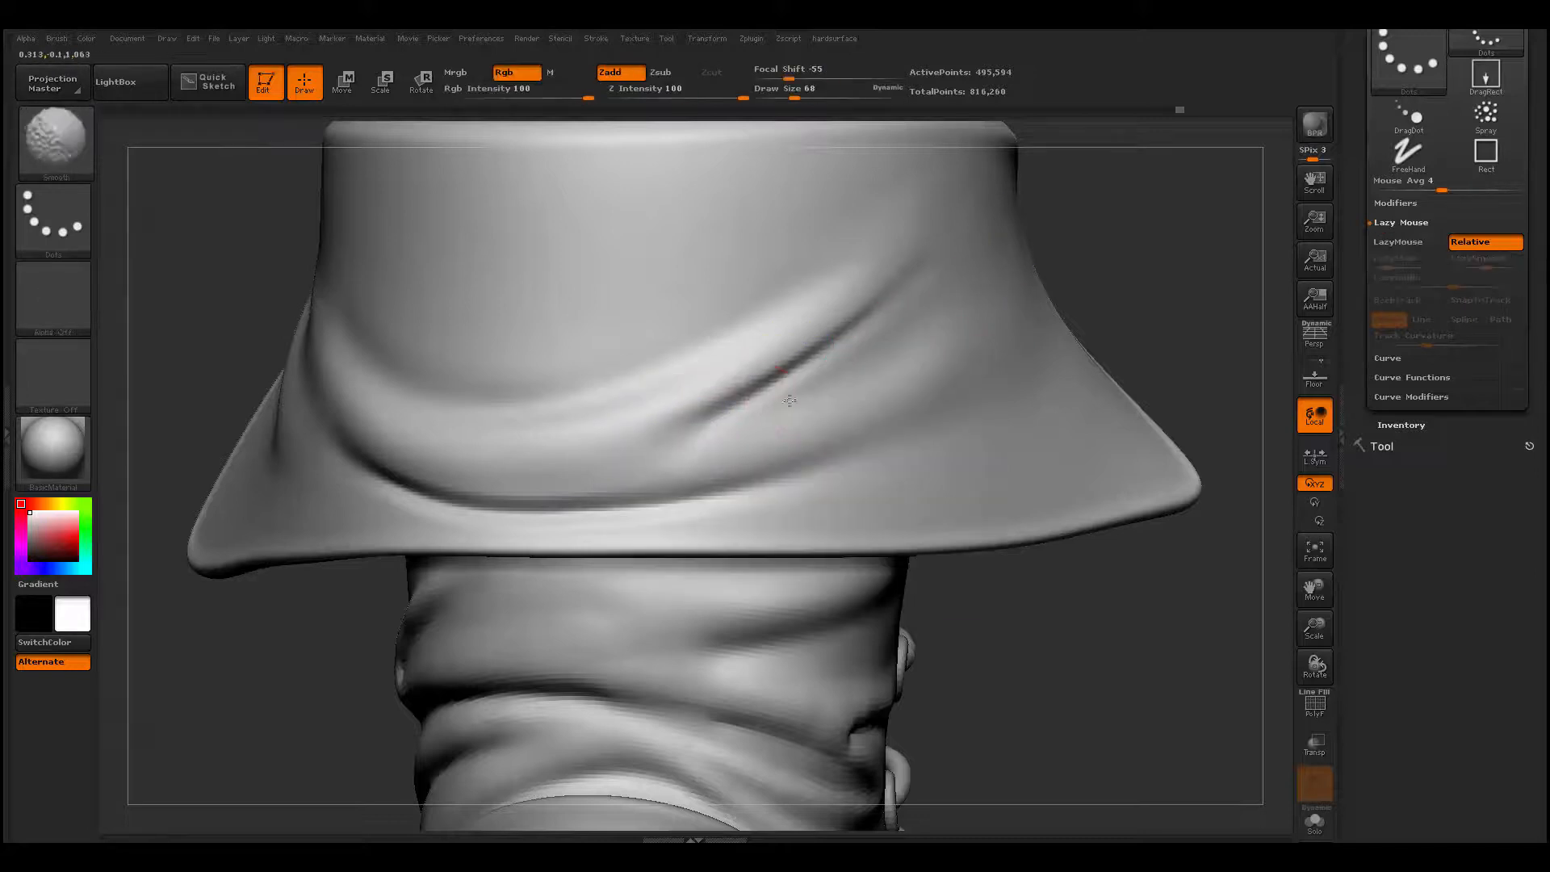
left_click_drag(789, 401, 692, 453, "shift")
- Build up the surface around the diagonal crease's lower end with ClayBuildup at draw size 104, and smooth it
key("b")
key("c")
key("b")
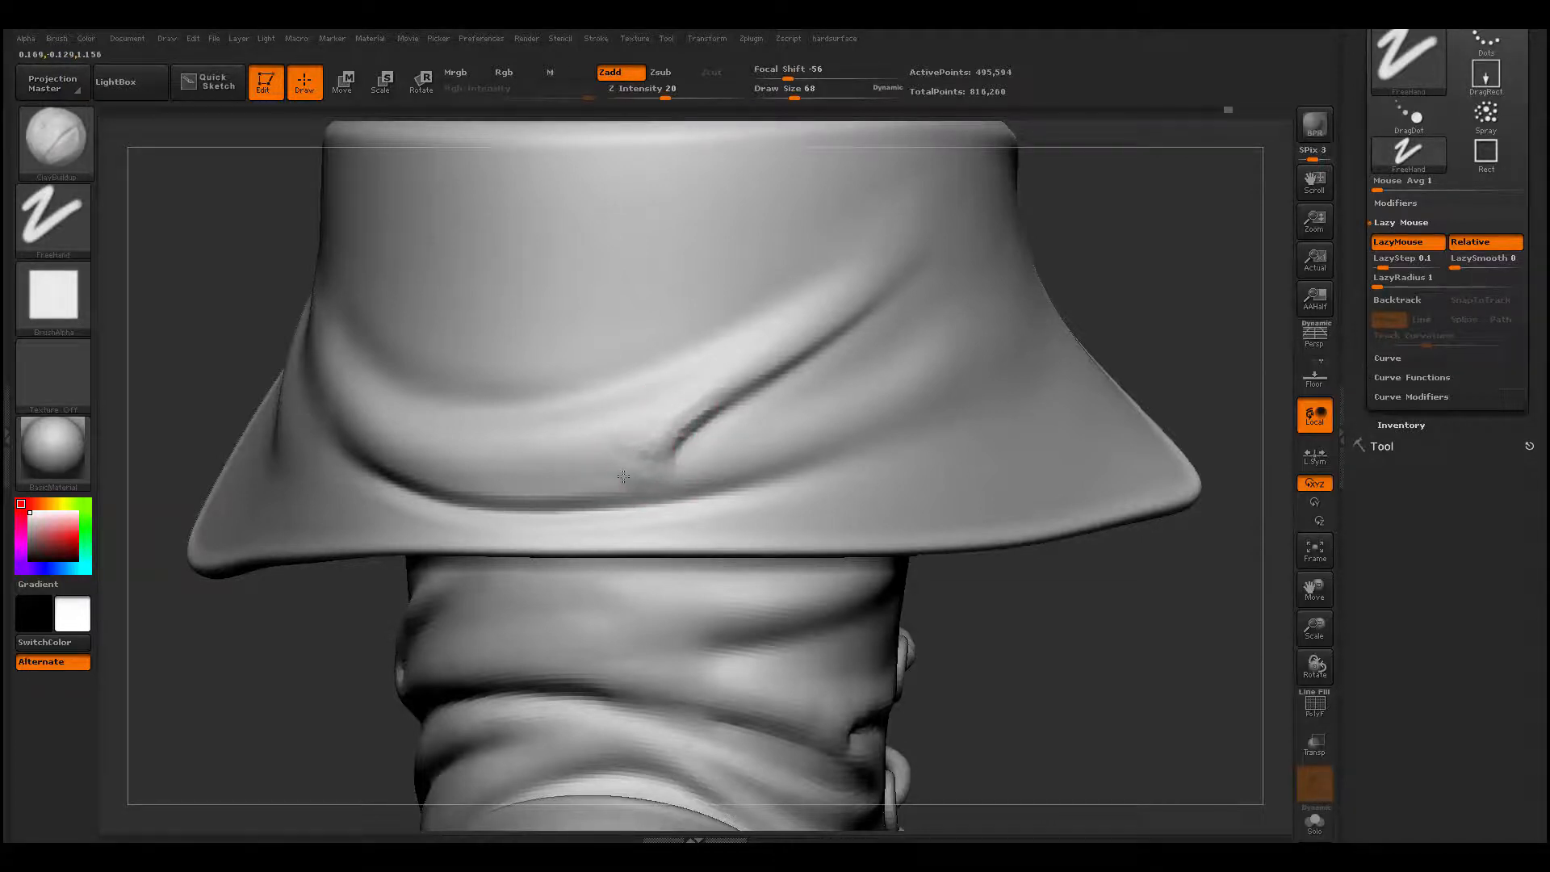
key("space")
left_click_drag(623, 478, 632, 478)
mouse_move(698, 405)
left_mouse_down()
mouse_move(641, 466)
mouse_move(680, 469)
left_mouse_up()
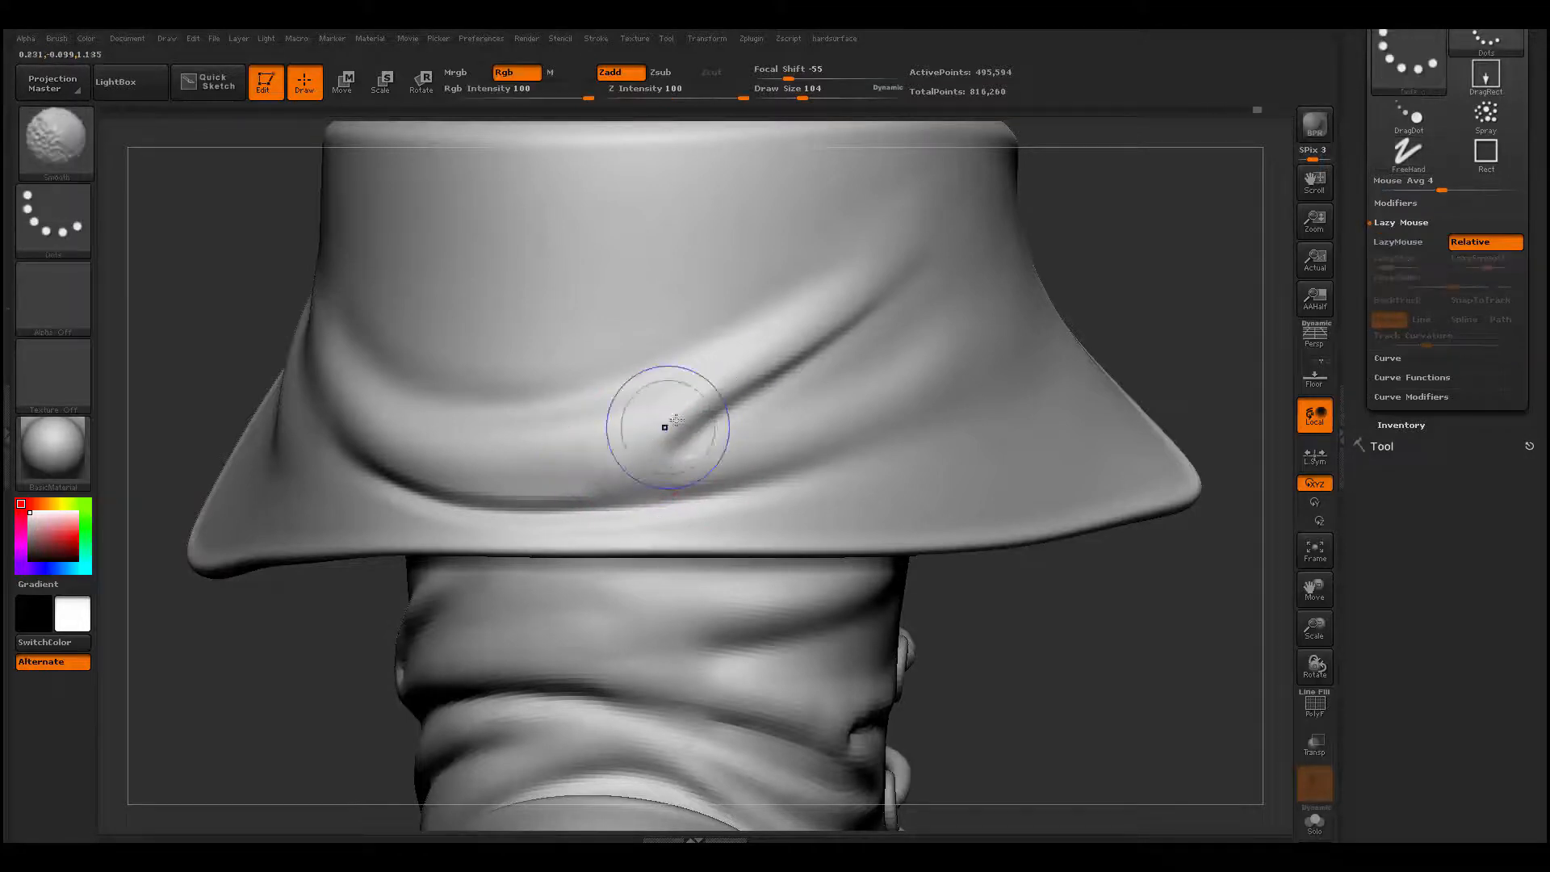
- Deepen the lower part of the diagonal crease with Dam_Standard at draw size 77
key("space")
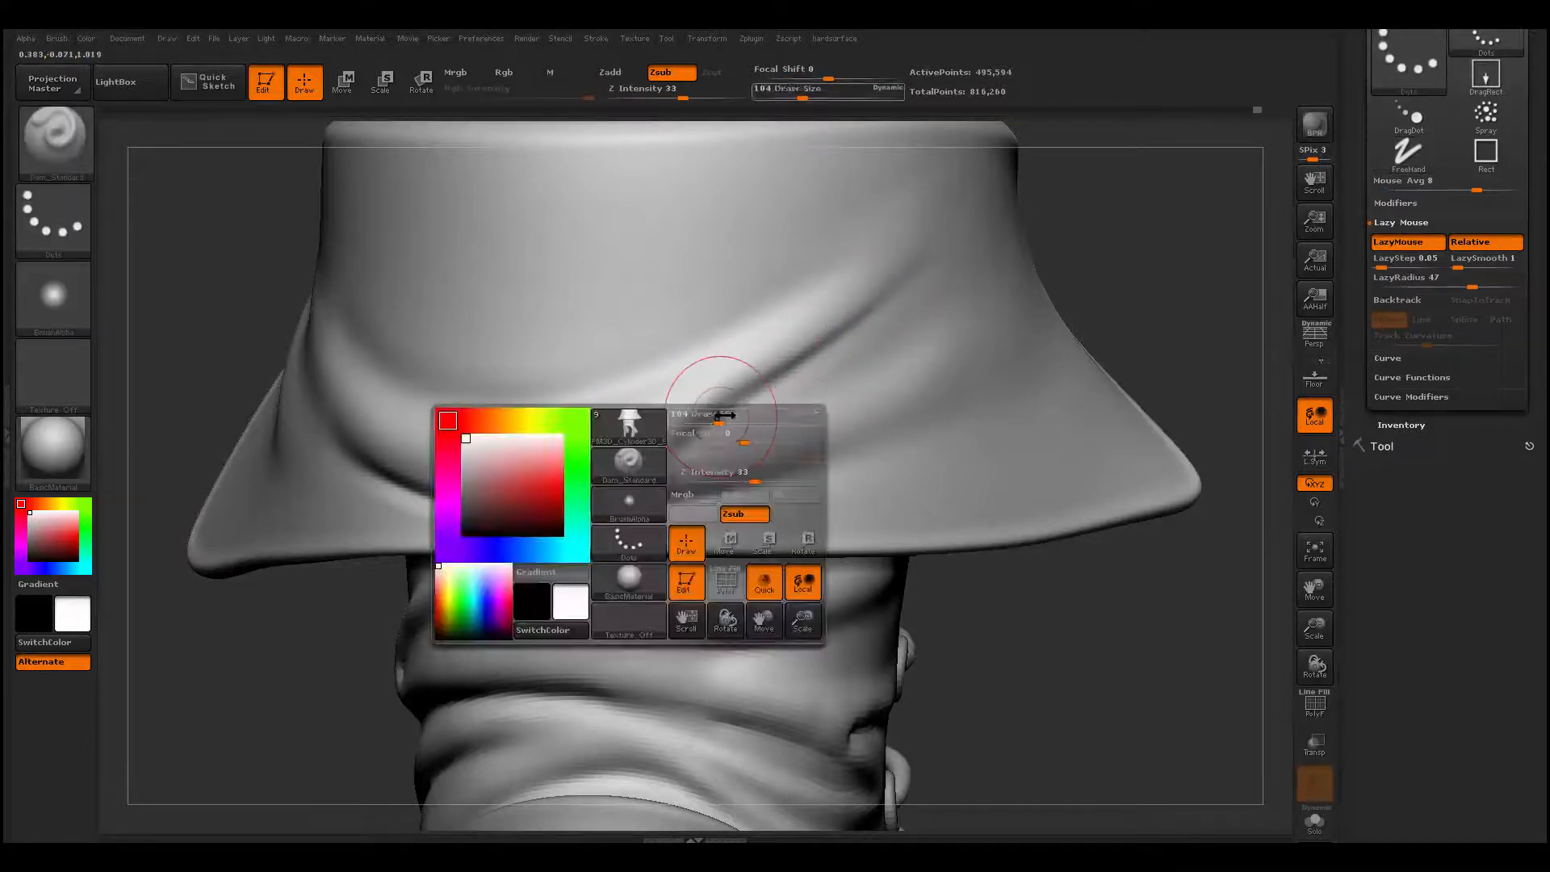
left_click_drag(724, 415, 716, 414)
mouse_move(715, 417)
right_mouse_down()
mouse_move(696, 355)
mouse_move(736, 498)
mouse_move(730, 452)
mouse_move(778, 433)
mouse_move(775, 389)
right_mouse_up()
- Build up the fold just beneath the diagonal crease with ClayBuildup at draw sizes 39 and 62, and smooth it
key("b")
key("c")
key("b")
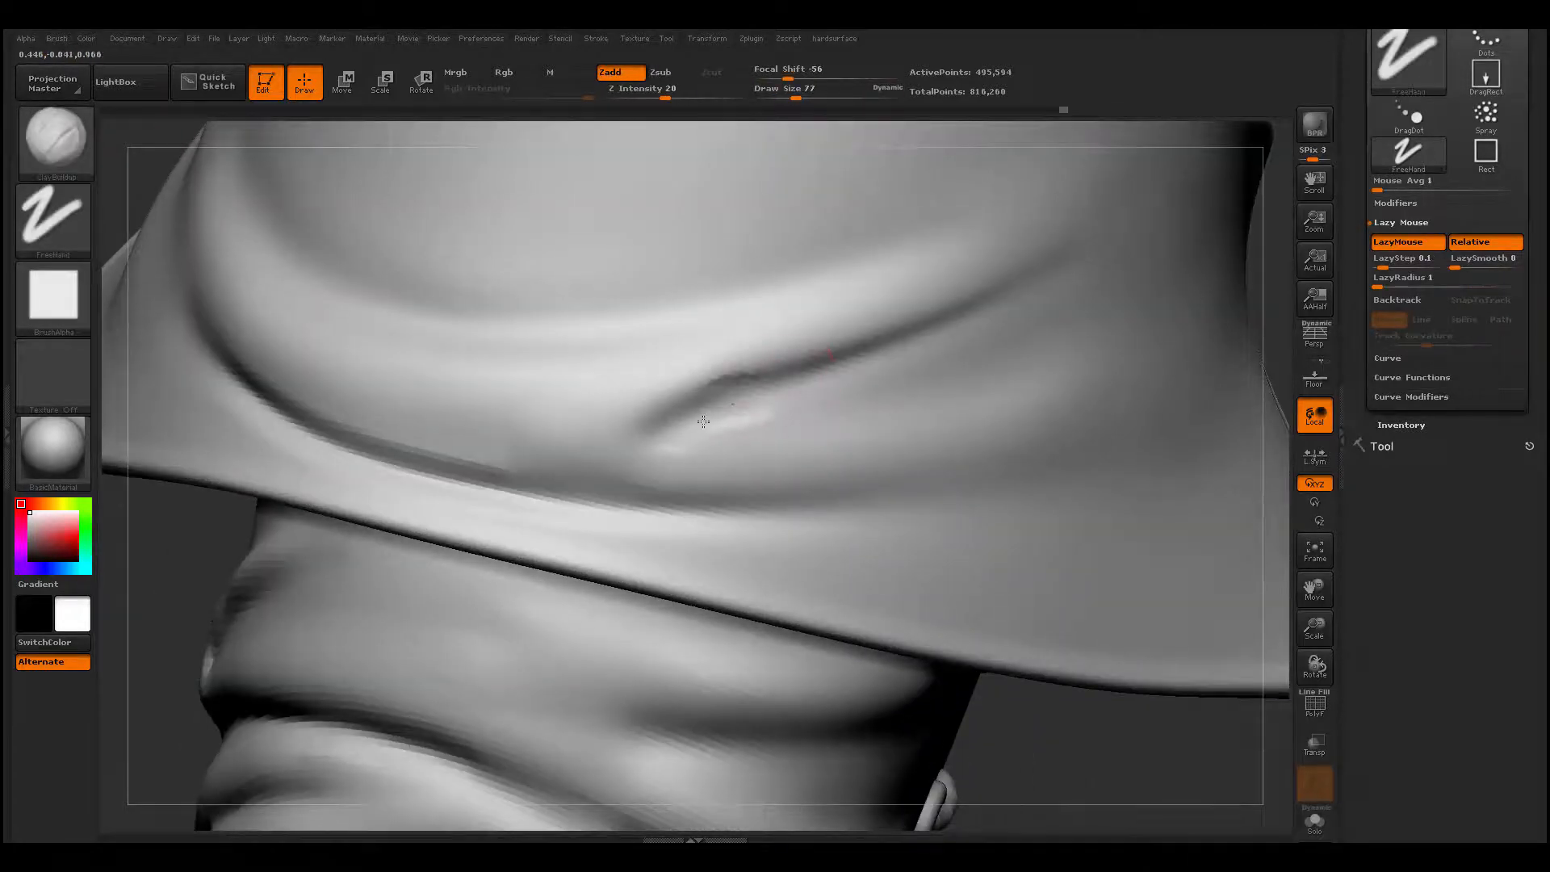
mouse_move(749, 405)
left_mouse_down()
mouse_move(884, 365)
mouse_move(815, 406)
mouse_move(722, 423)
left_mouse_up()
key("s")
left_click_drag(694, 429, 712, 432)
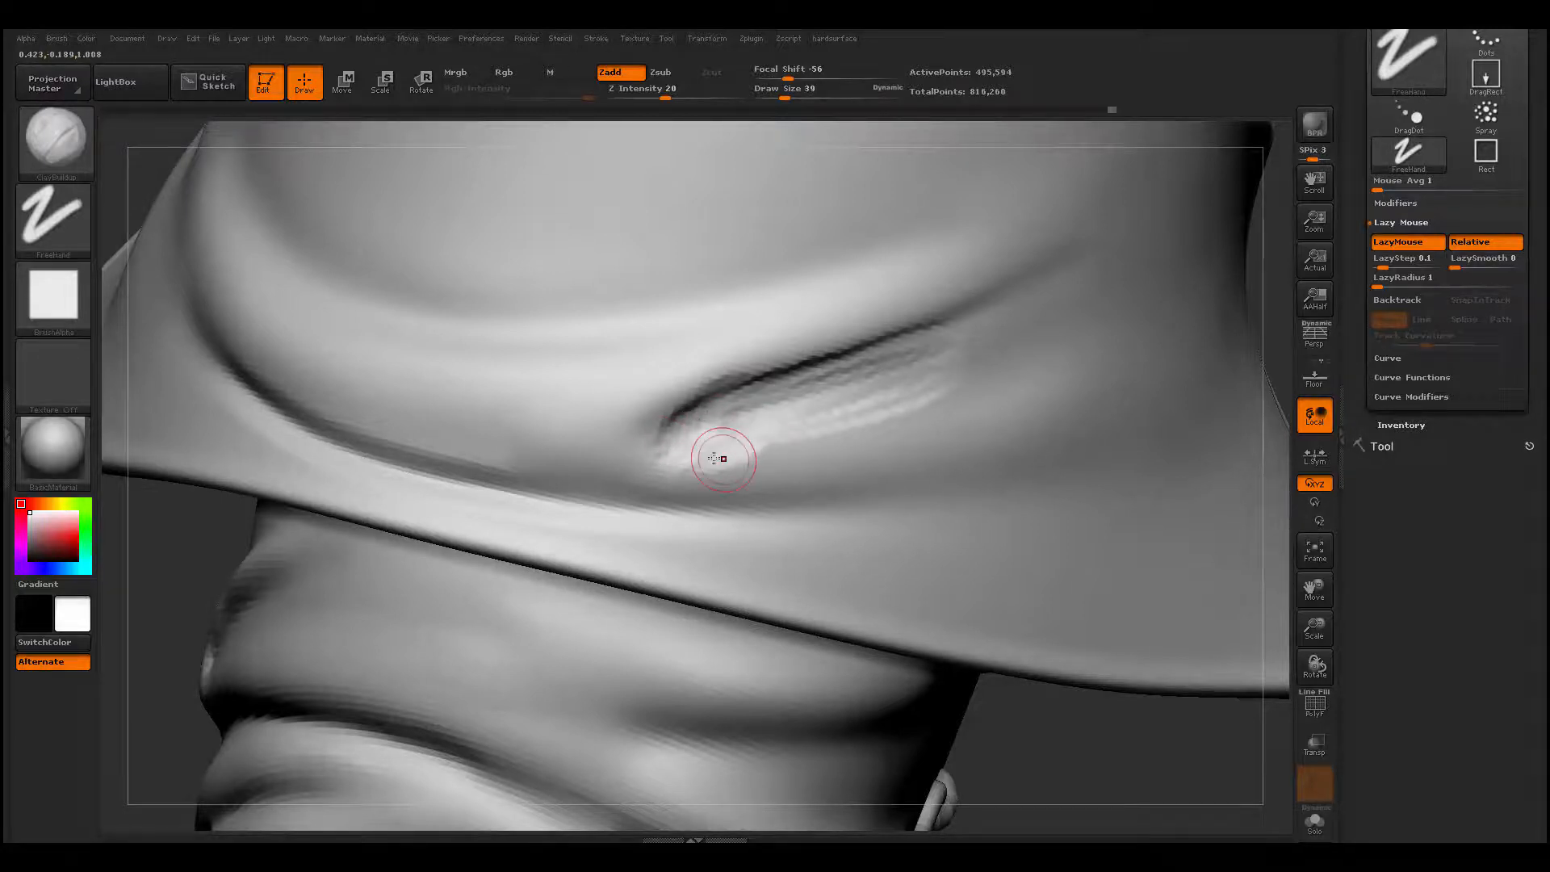
key("space")
left_click_drag(715, 459, 722, 458)
left_click_drag(720, 444, 710, 456)
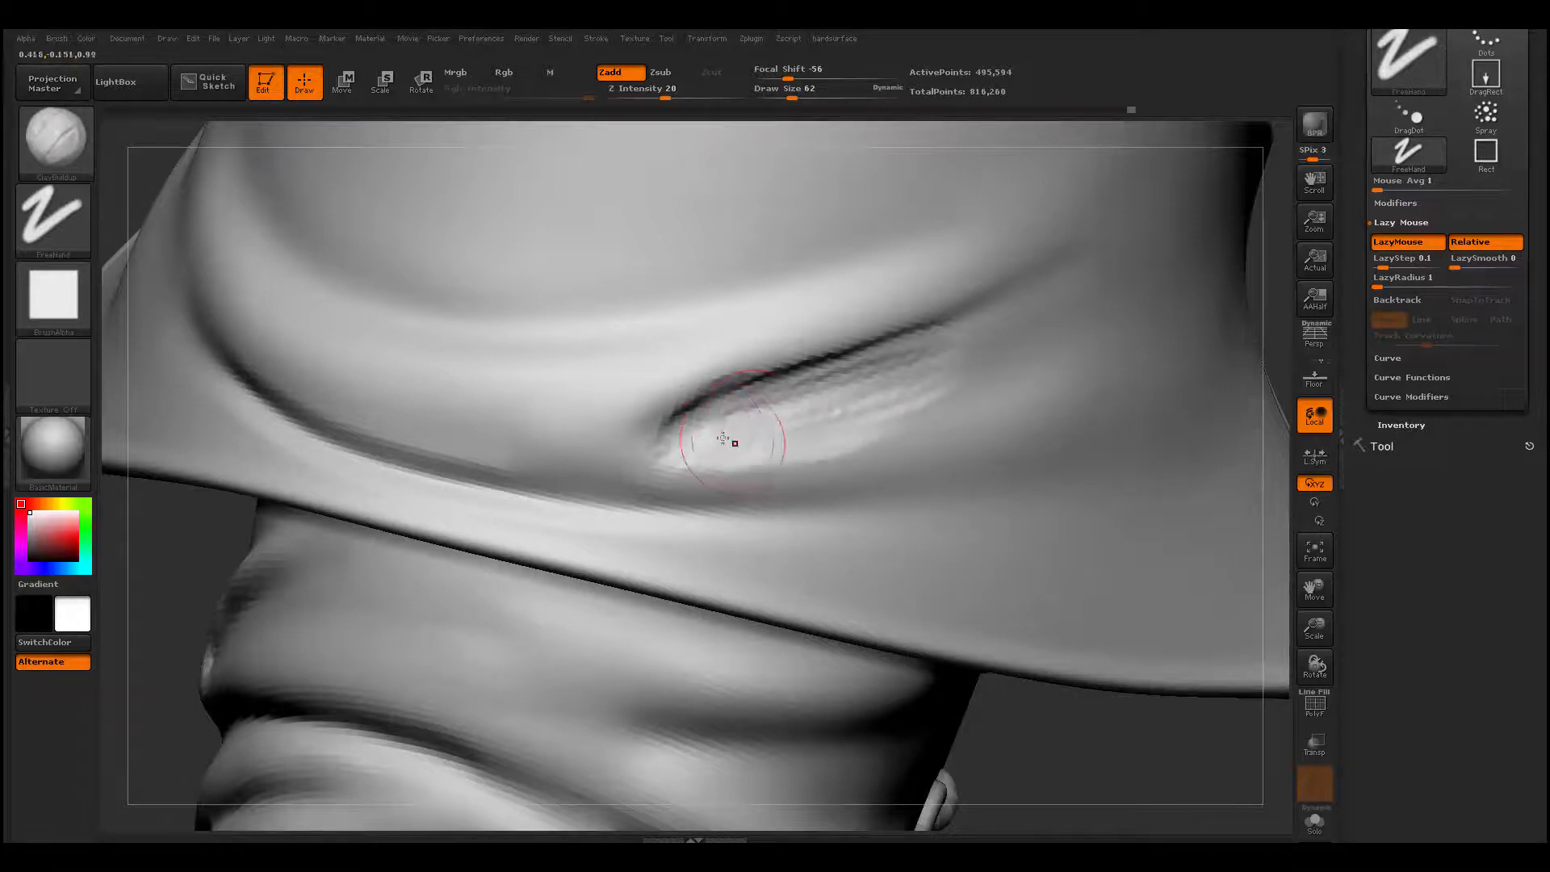
key("shift")
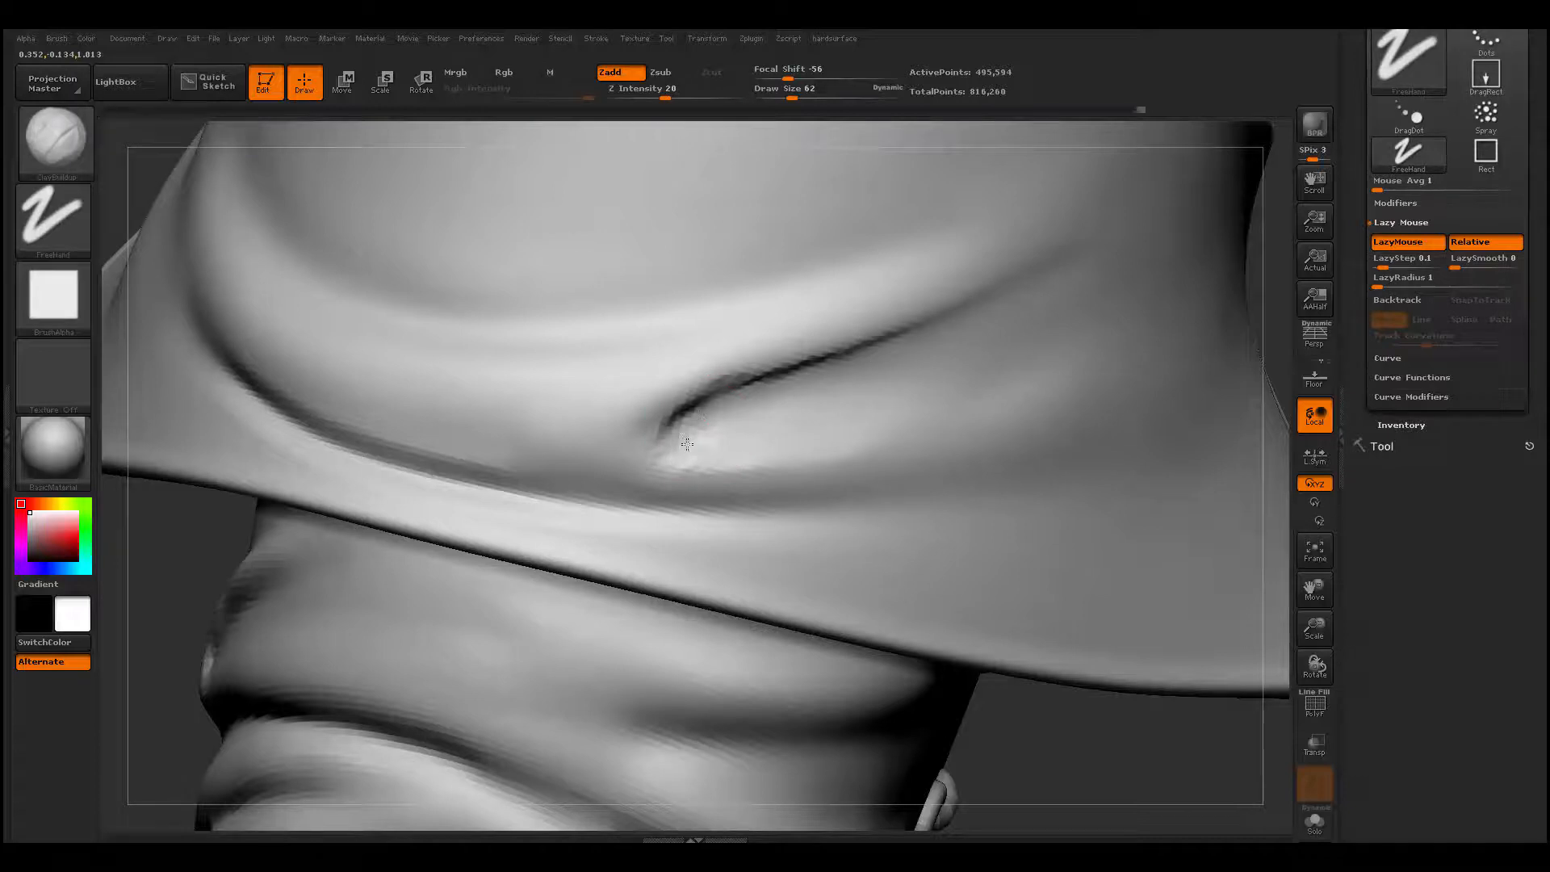
key("shift")
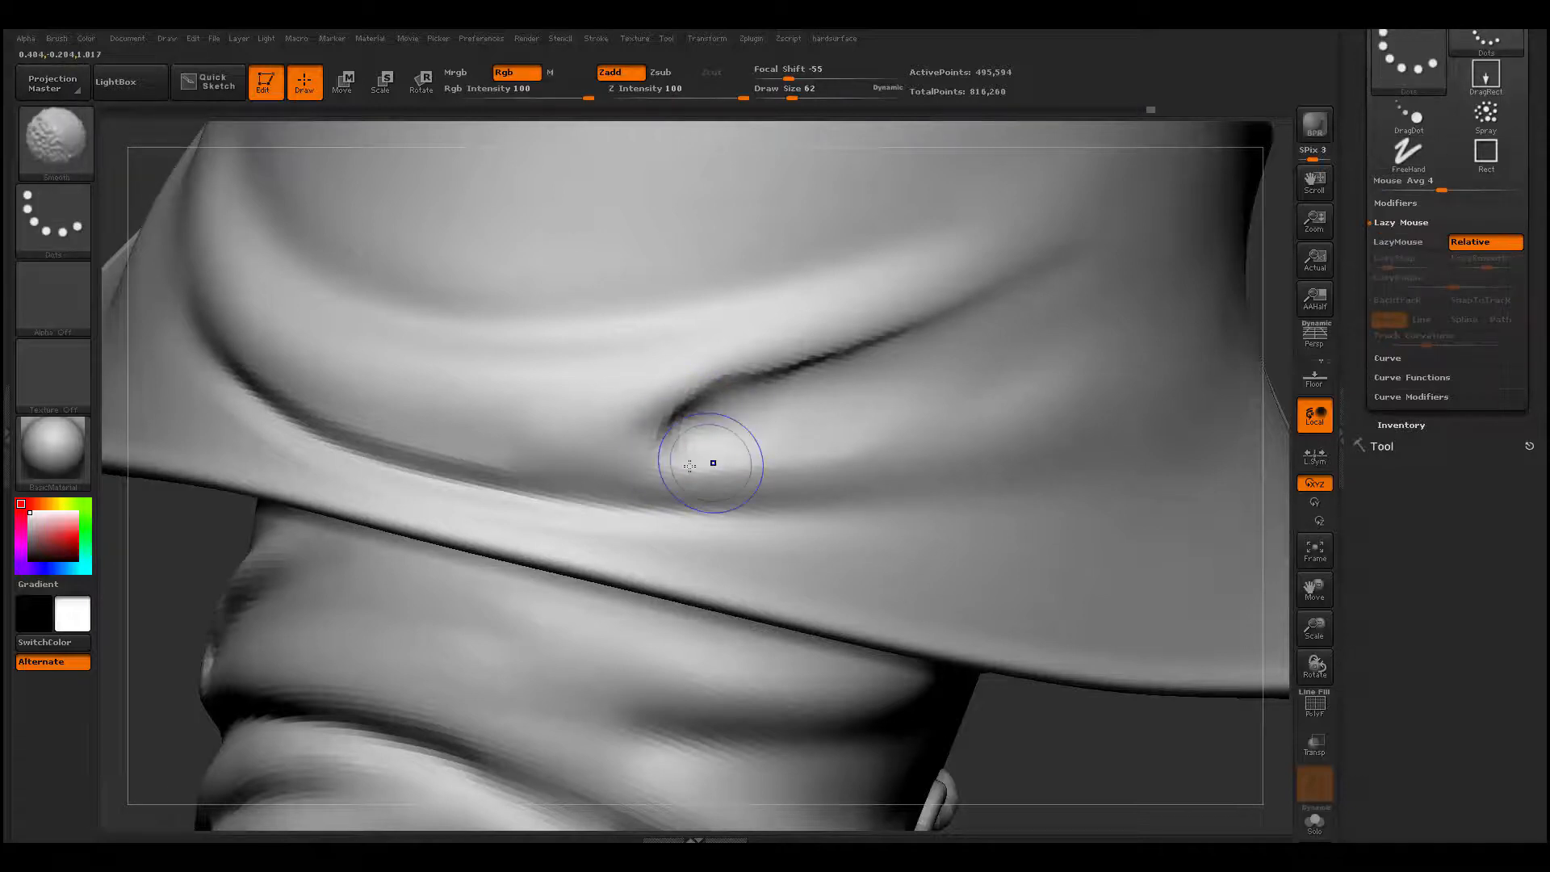
mouse_move(749, 390)
left_mouse_down("shift")
mouse_move(709, 391)
mouse_move(715, 450)
left_mouse_up("shift")
key("ctrl")
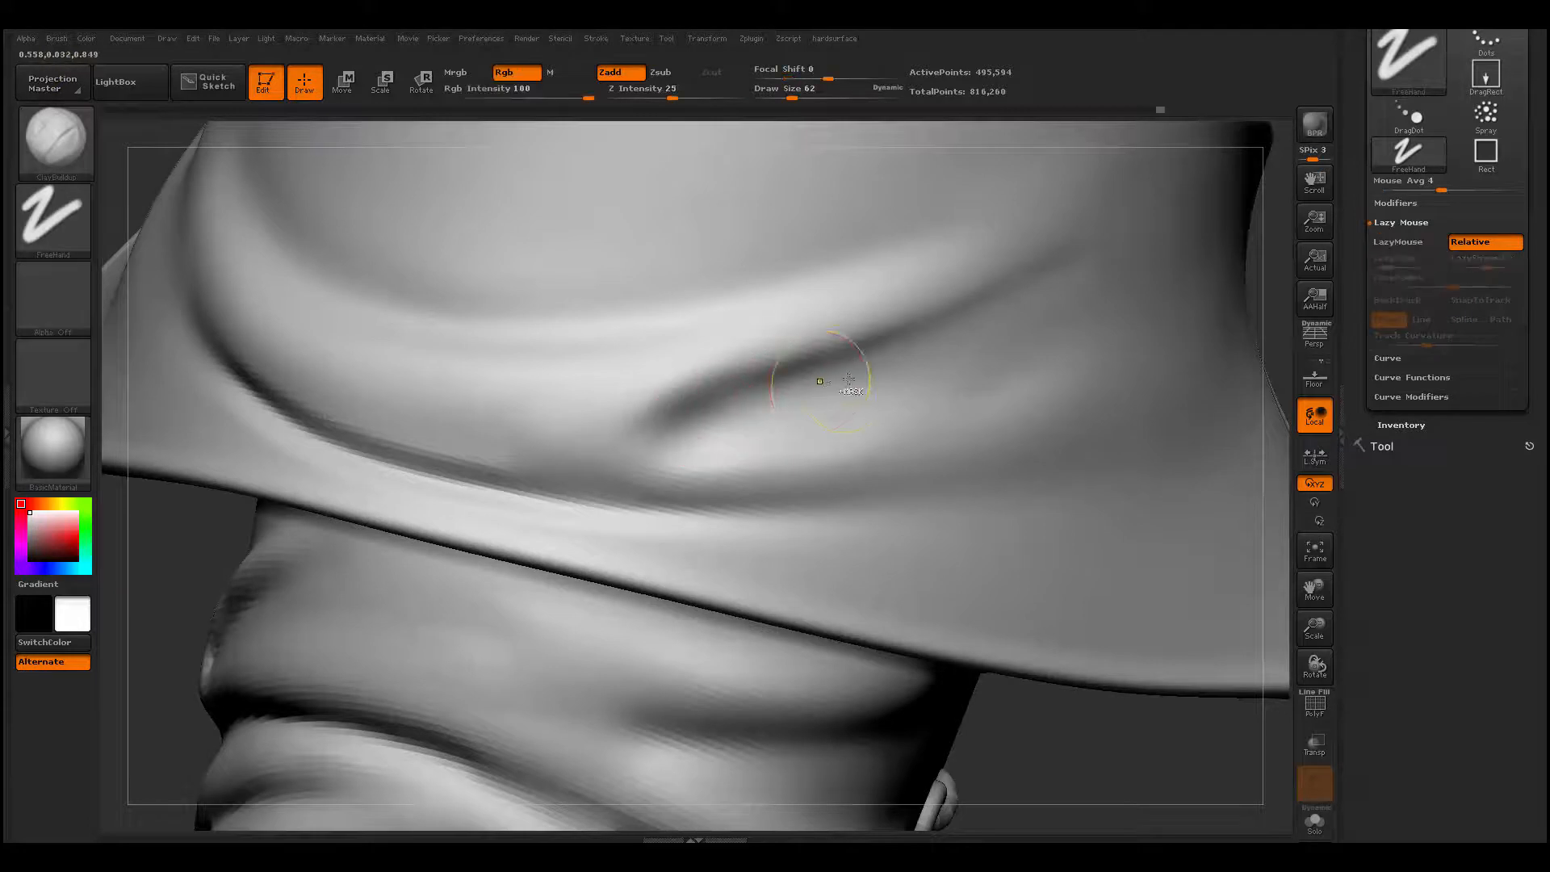
key("ctrl+z")
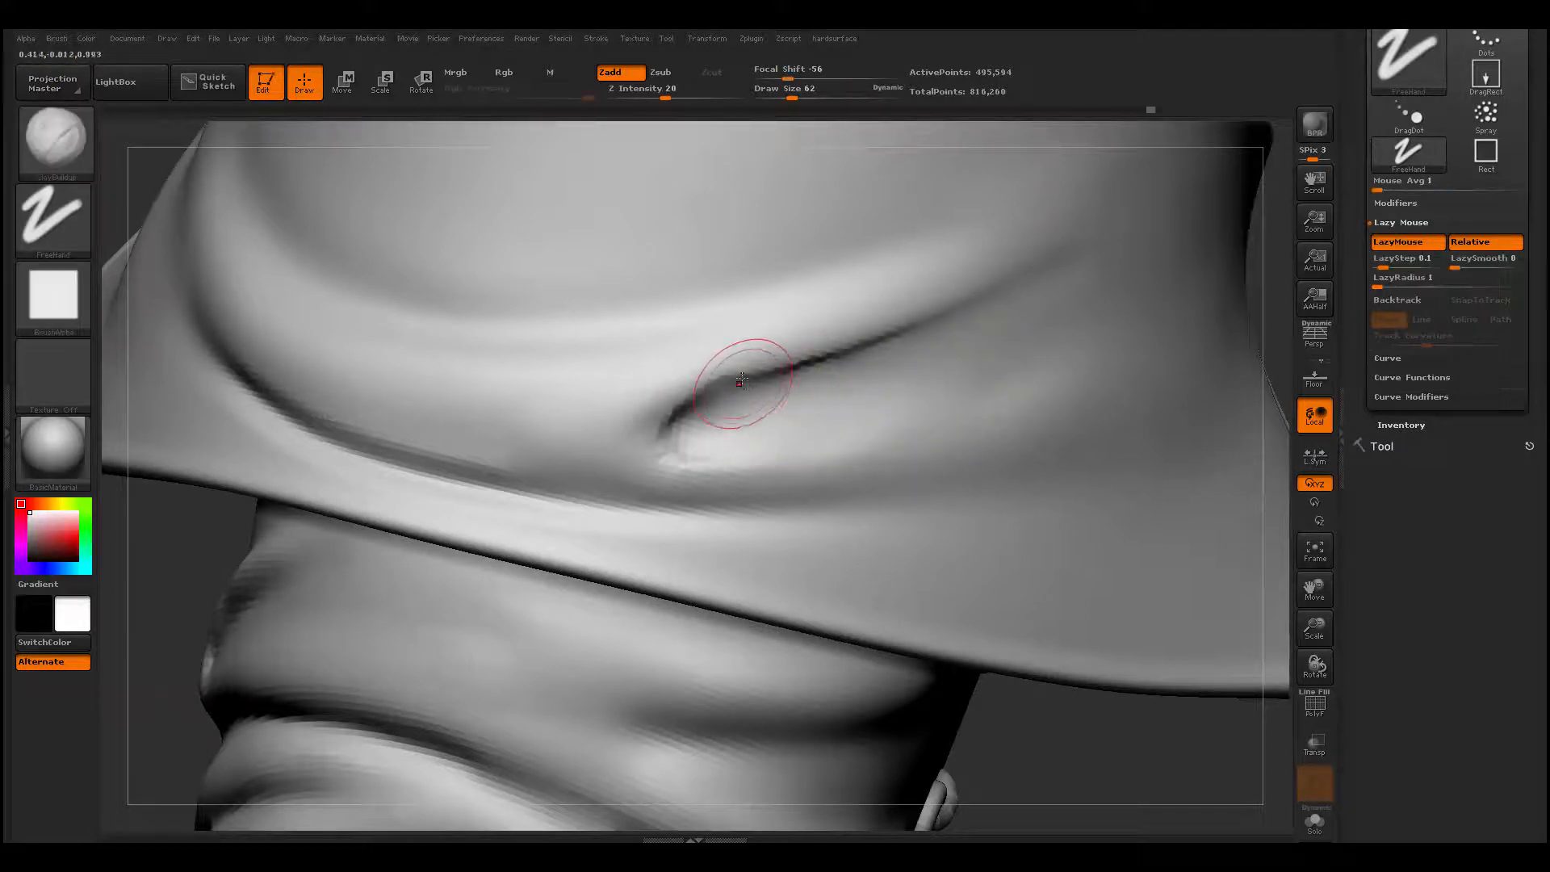
- Reshape the lower end and edges of the diagonal crease with the Move brush at draw size 62
key("b")
key("m")
key("v")
mouse_move(681, 463)
left_mouse_down("shift")
mouse_move(661, 425)
mouse_move(719, 415)
left_mouse_up("shift")
left_click_drag(940, 335, 748, 368, "shift")
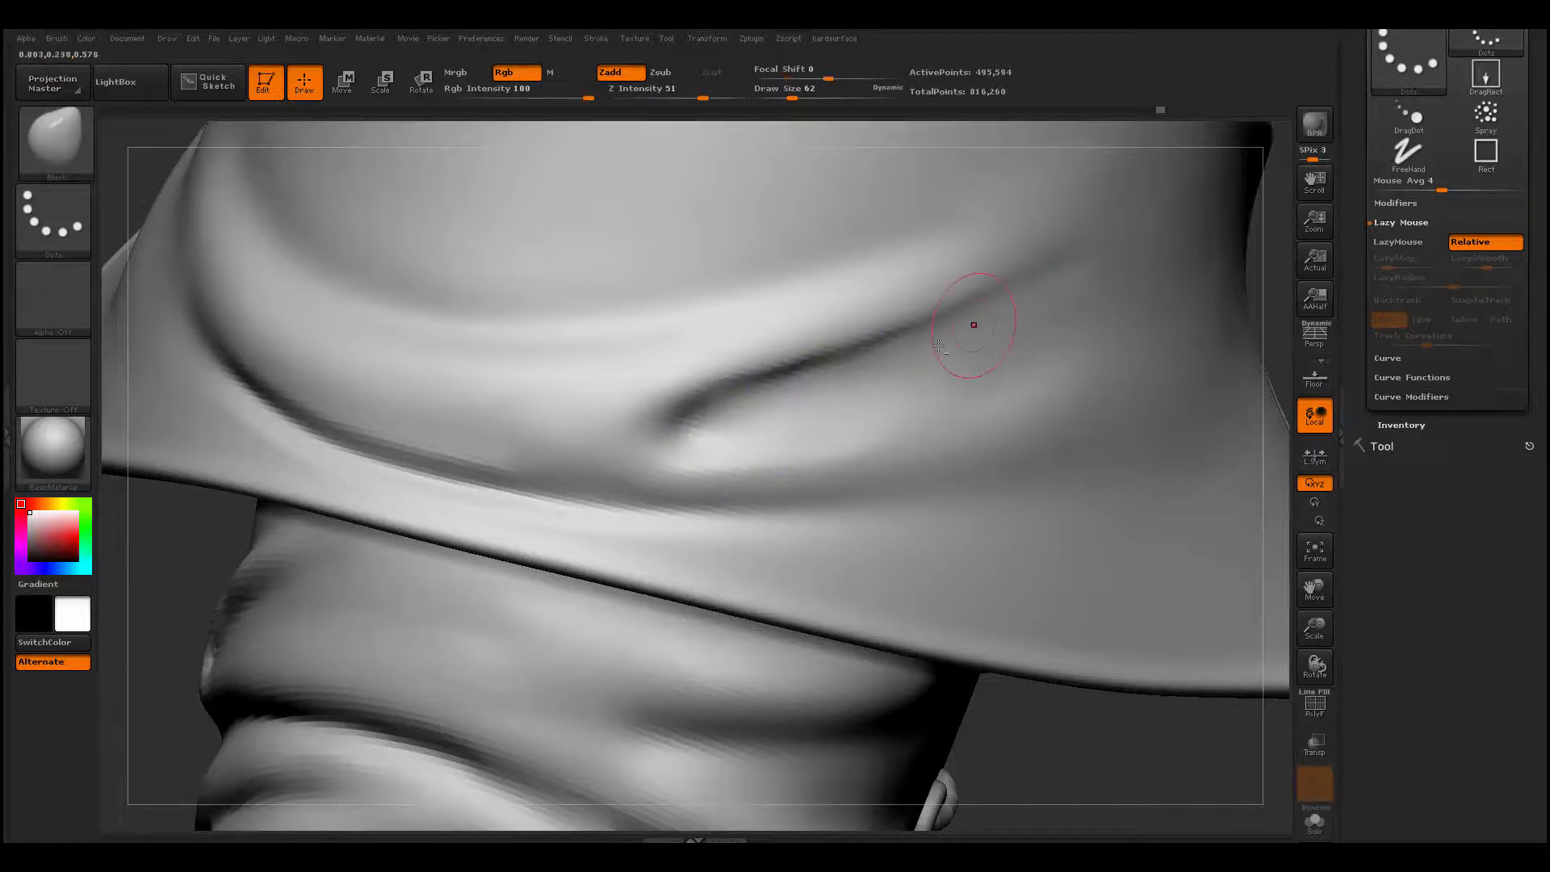
- Touch up the lower edge of the cuff's back fold with ClayBuildup at draw size 62, and smooth along the crease
mouse_move(165, 597)
left_mouse_down("alt")
mouse_move(363, 546)
mouse_move(424, 606)
mouse_move(310, 618)
mouse_move(234, 686)
left_mouse_up("alt")
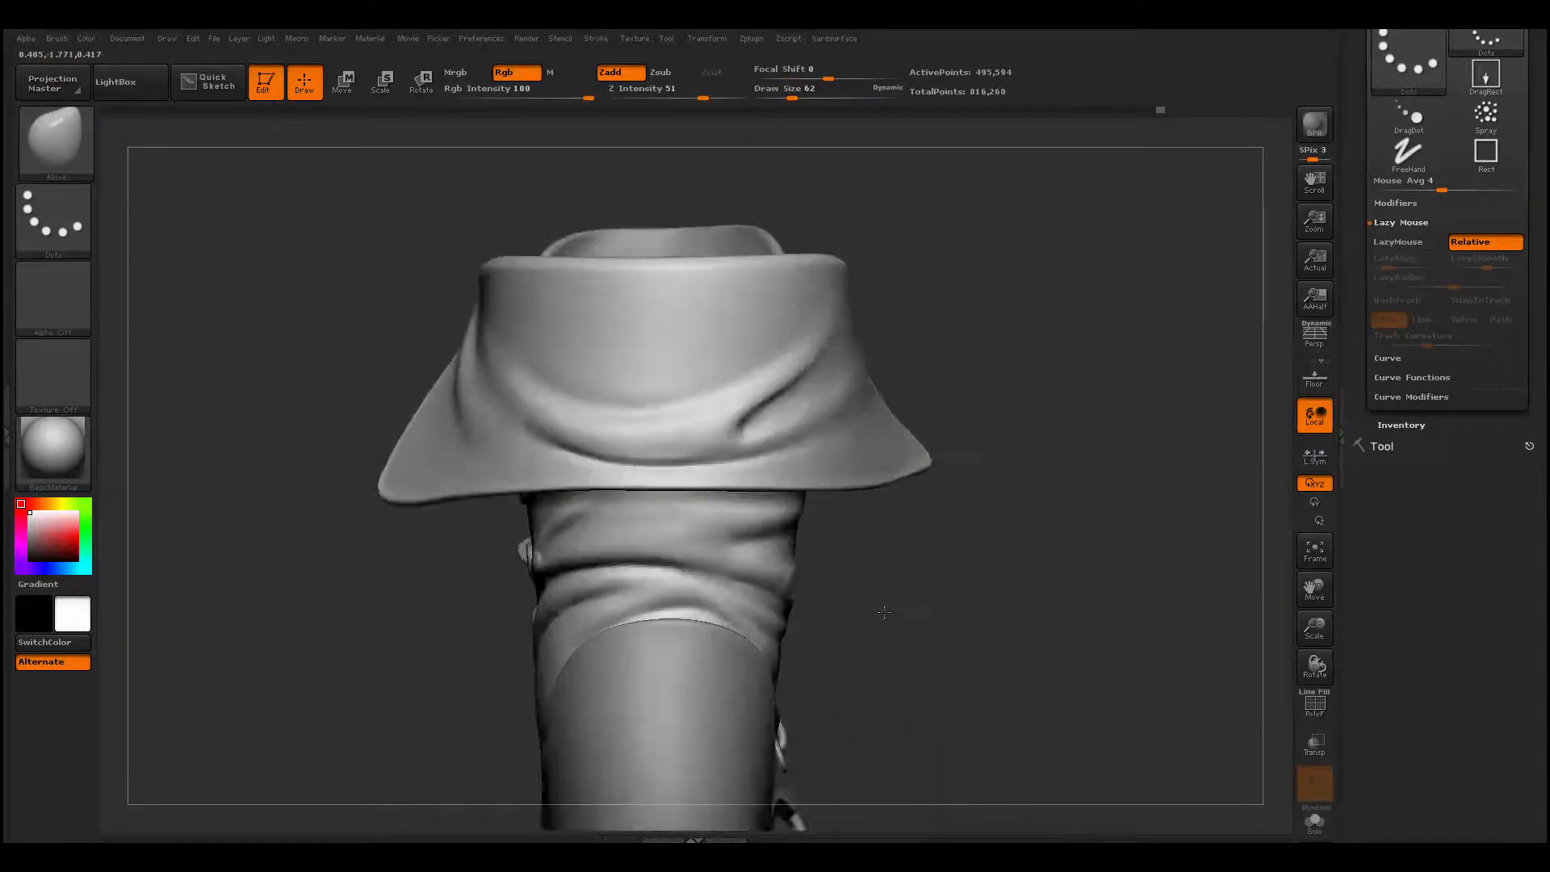
left_click_drag(347, 646, 201, 645)
left_click_drag(404, 608, 468, 617)
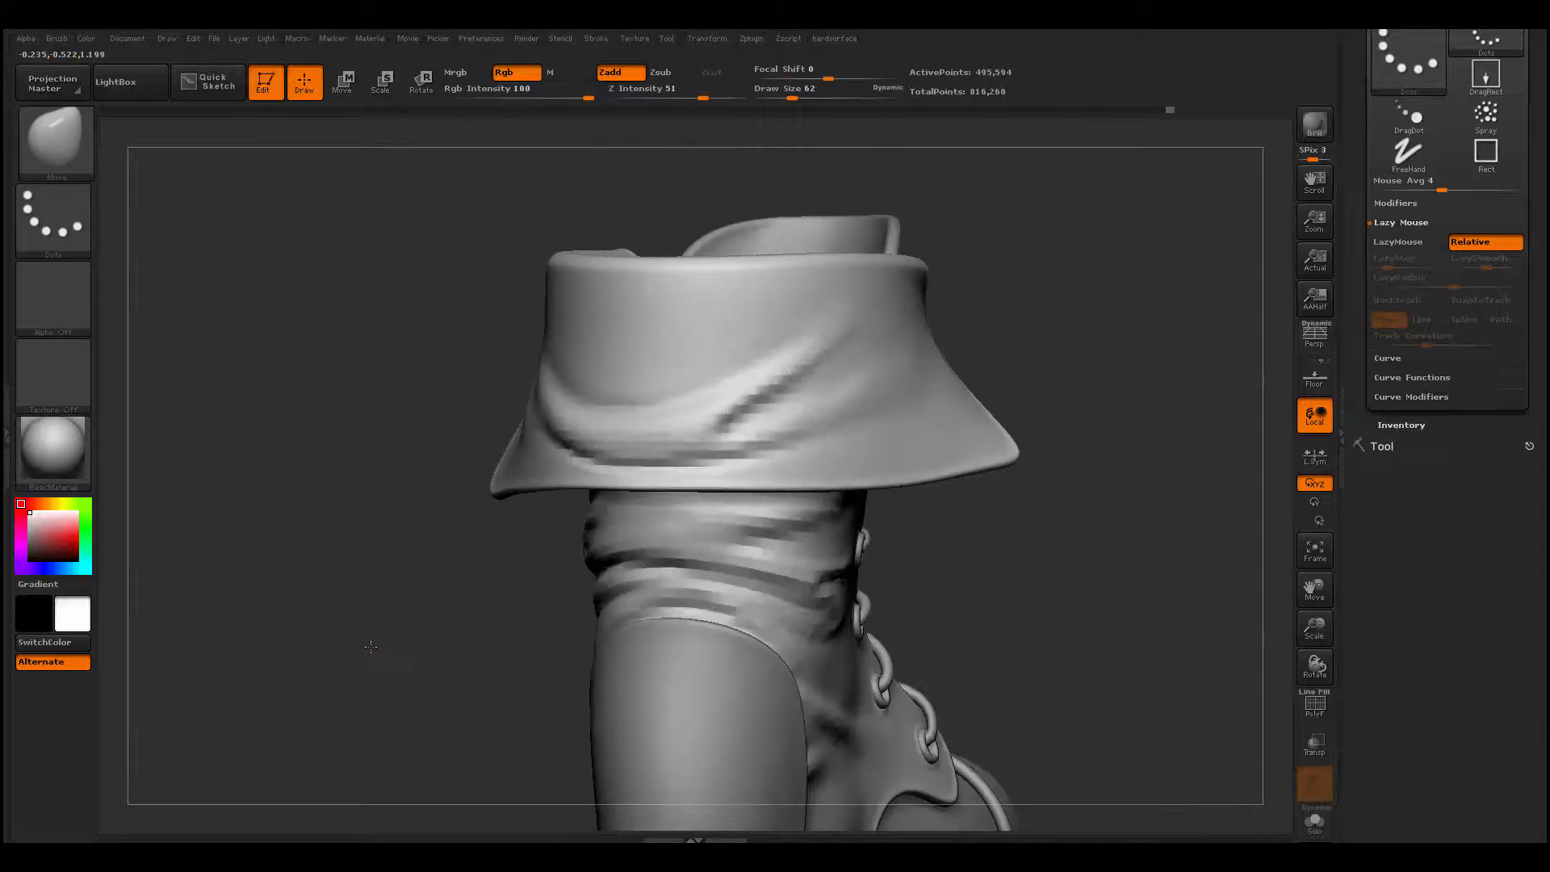
left_click_drag(387, 650, 323, 726, "alt")
key("b")
key("c")
key("b")
mouse_move(593, 452)
left_mouse_down()
mouse_move(673, 399)
mouse_move(616, 433)
left_mouse_up()
right_click_drag(426, 304, 371, 186, "alt")
mouse_move(283, 613)
left_mouse_down()
mouse_move(261, 655)
mouse_move(301, 659)
mouse_move(259, 747)
left_mouse_up()
left_click_drag(579, 464, 485, 456, "shift")
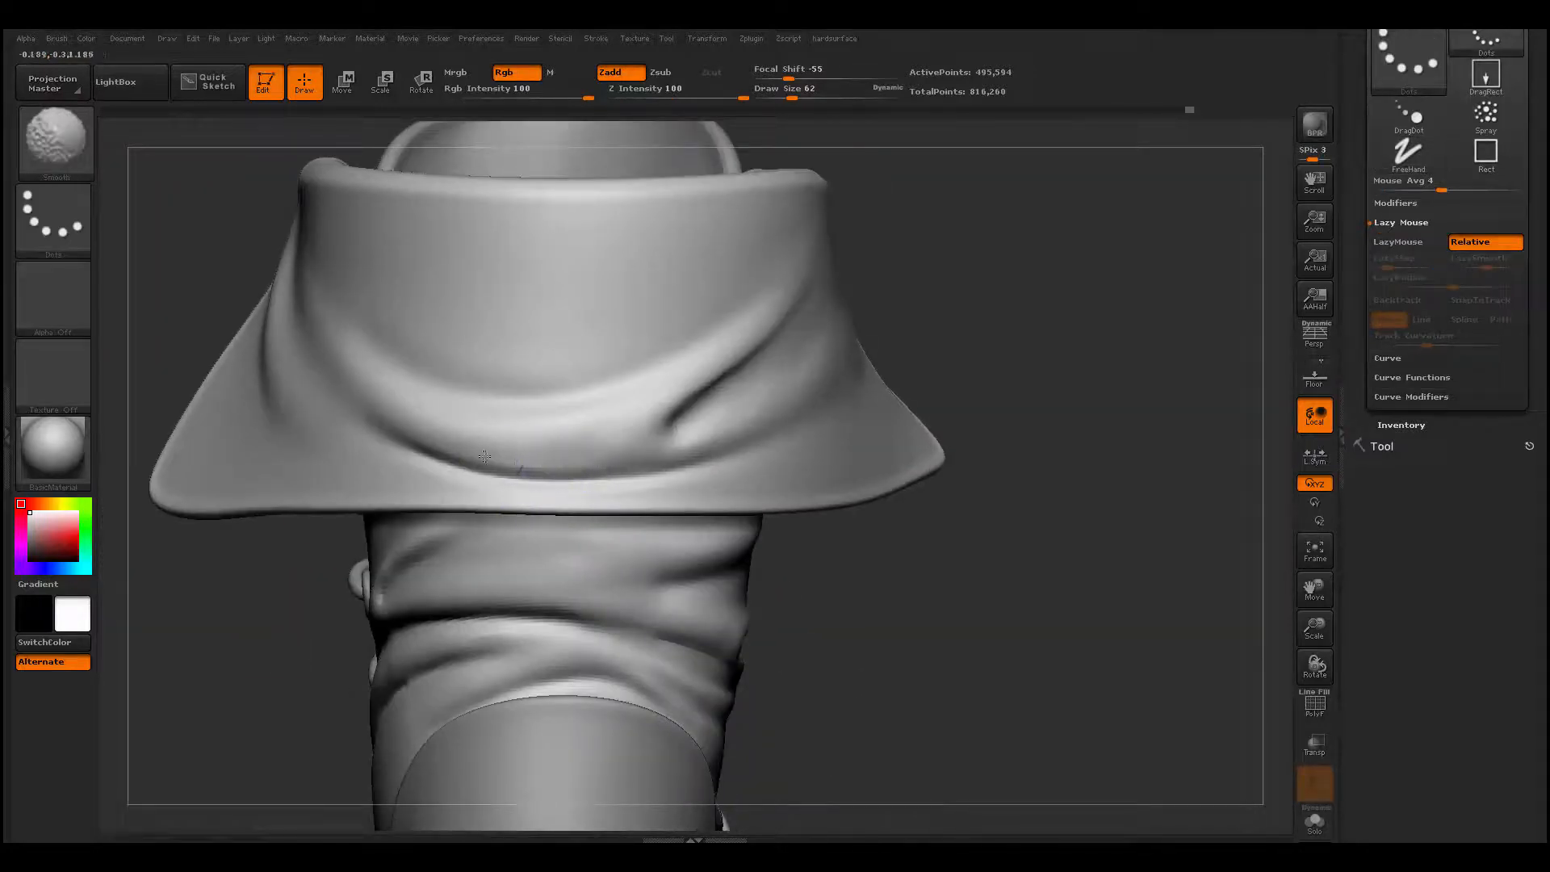
left_click_drag(622, 455, 677, 441, "shift")
key("space")
mouse_move(543, 425)
left_mouse_down()
mouse_move(564, 429)
mouse_move(559, 449)
mouse_move(632, 463)
left_mouse_up()
key("b")
key("m")
key("v")
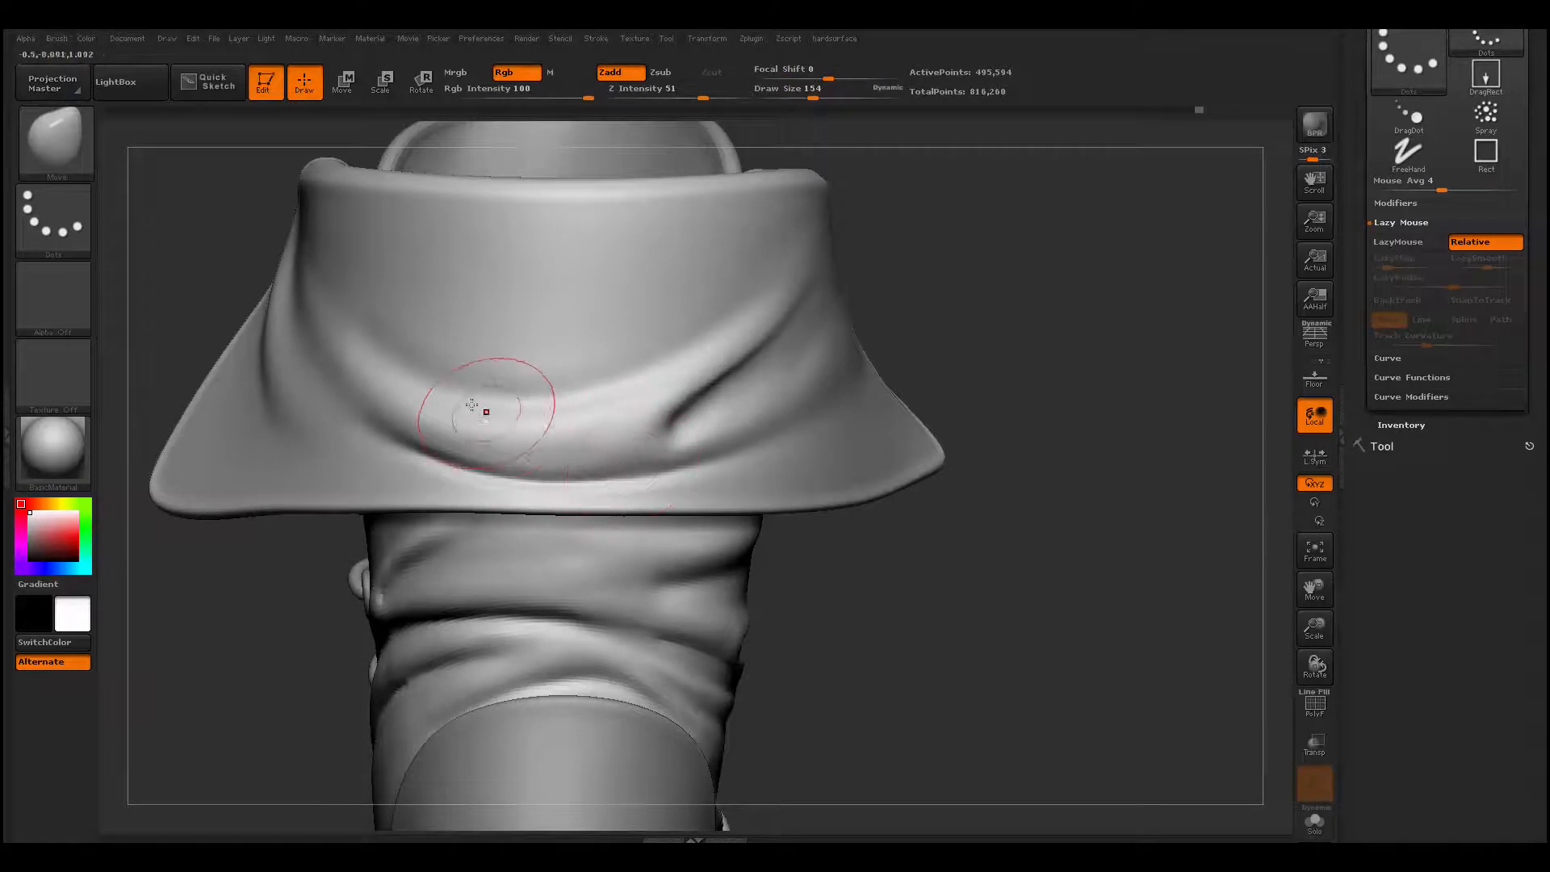
key("b")
key("d")
key("s")
mouse_move(433, 388)
left_mouse_down()
mouse_move(482, 404)
mouse_move(694, 376)
left_mouse_up()
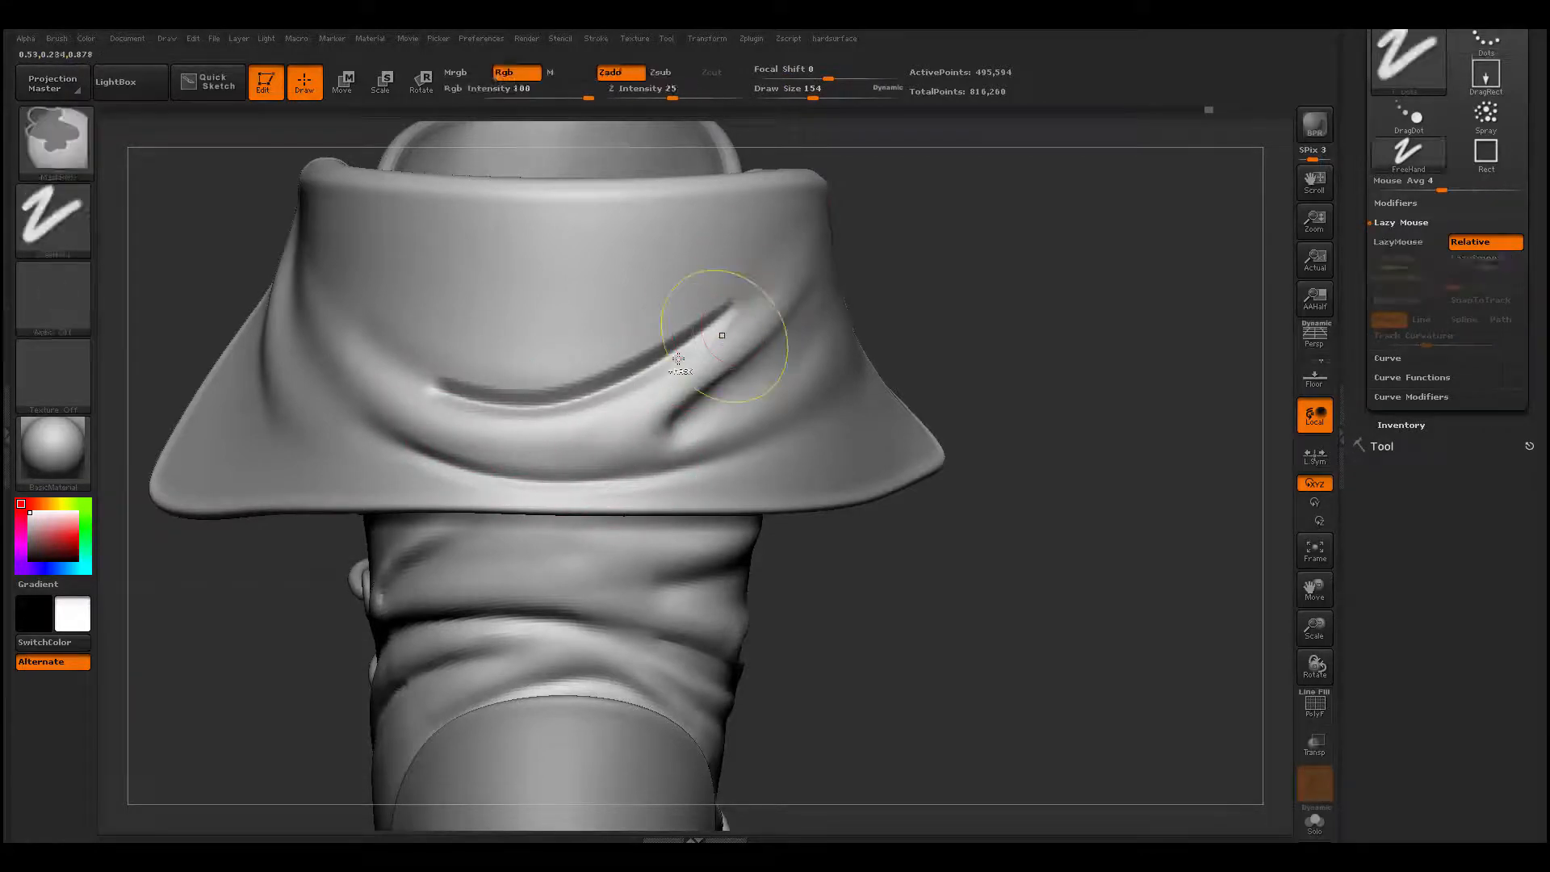
key("space")
left_click_drag(565, 377, 549, 377)
left_click_drag(369, 283, 730, 331)
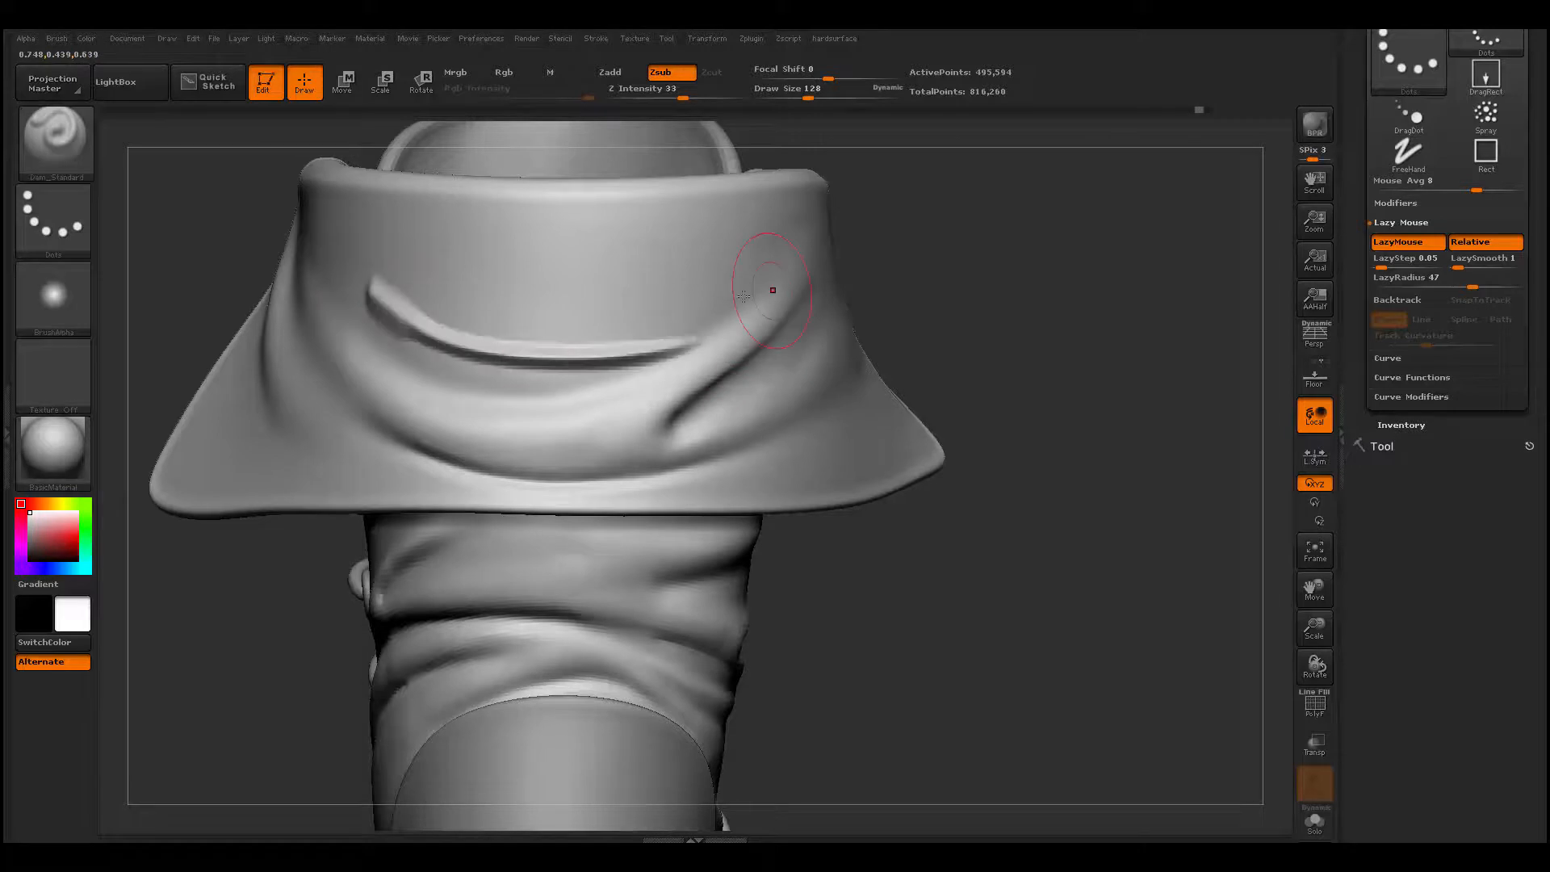
key("ctrl+z")
- Add a soft curved ridge across the cuff's back above the main fold with ClayBuildup, and smooth its upper side
left_click_drag(202, 274, 315, 287)
key("space")
left_click_drag(413, 306, 410, 293)
key("b")
key("c")
key("b")
key("space")
mouse_move(301, 256)
left_mouse_down()
mouse_move(428, 339)
mouse_move(517, 359)
mouse_move(597, 322)
mouse_move(638, 279)
left_mouse_up()
left_click_drag(734, 242, 595, 318, "shift")
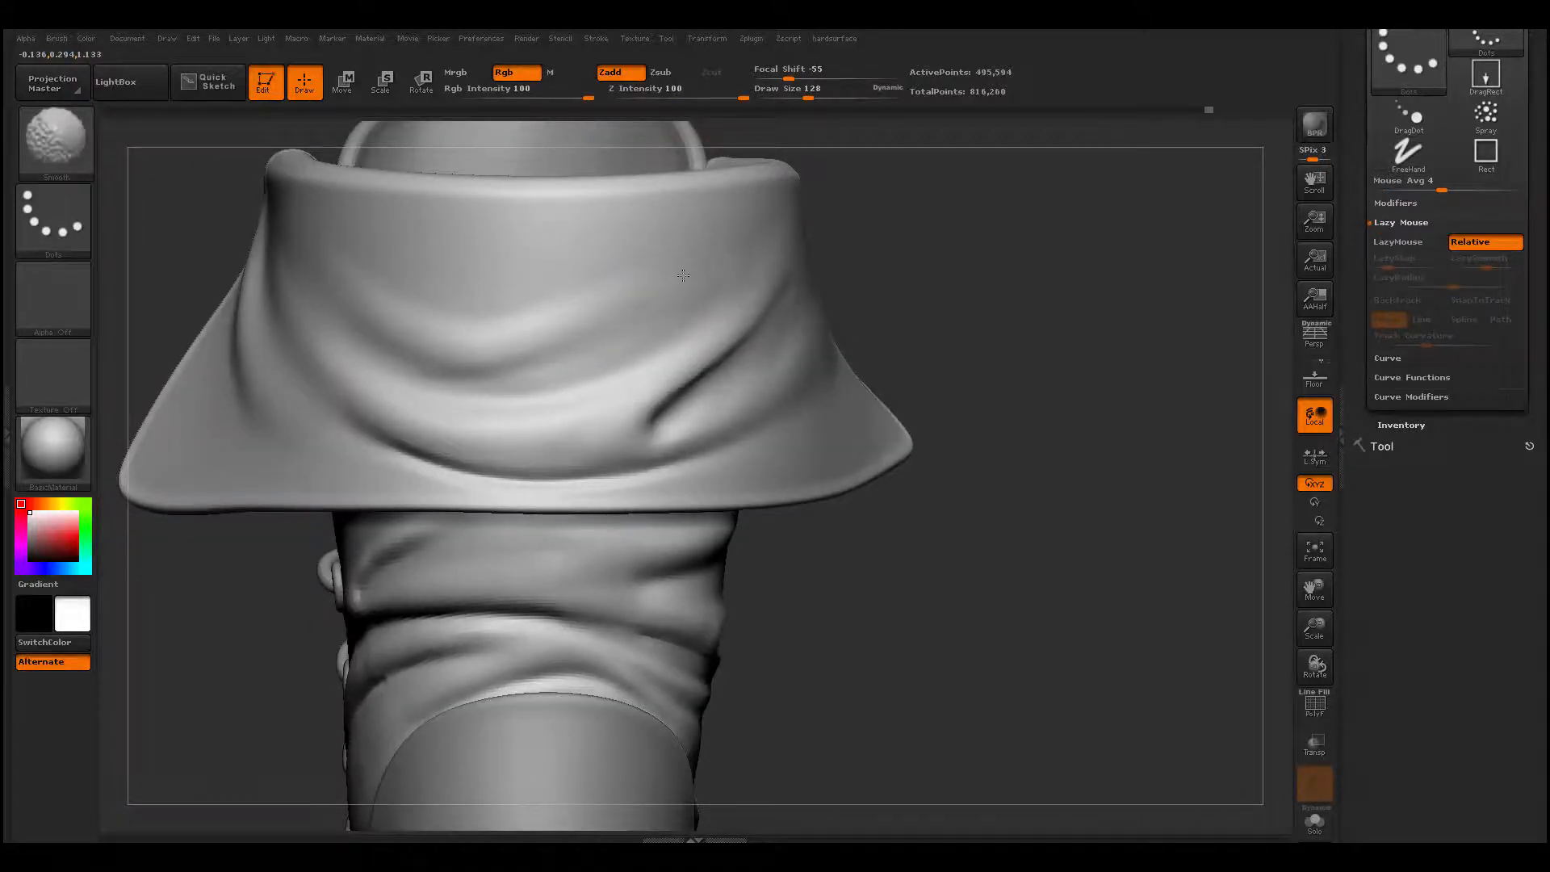
- Add a short ridge between the two back folds with ClayBuildup at draw size 71, and smooth it
key("space")
left_click_drag(444, 379, 431, 377)
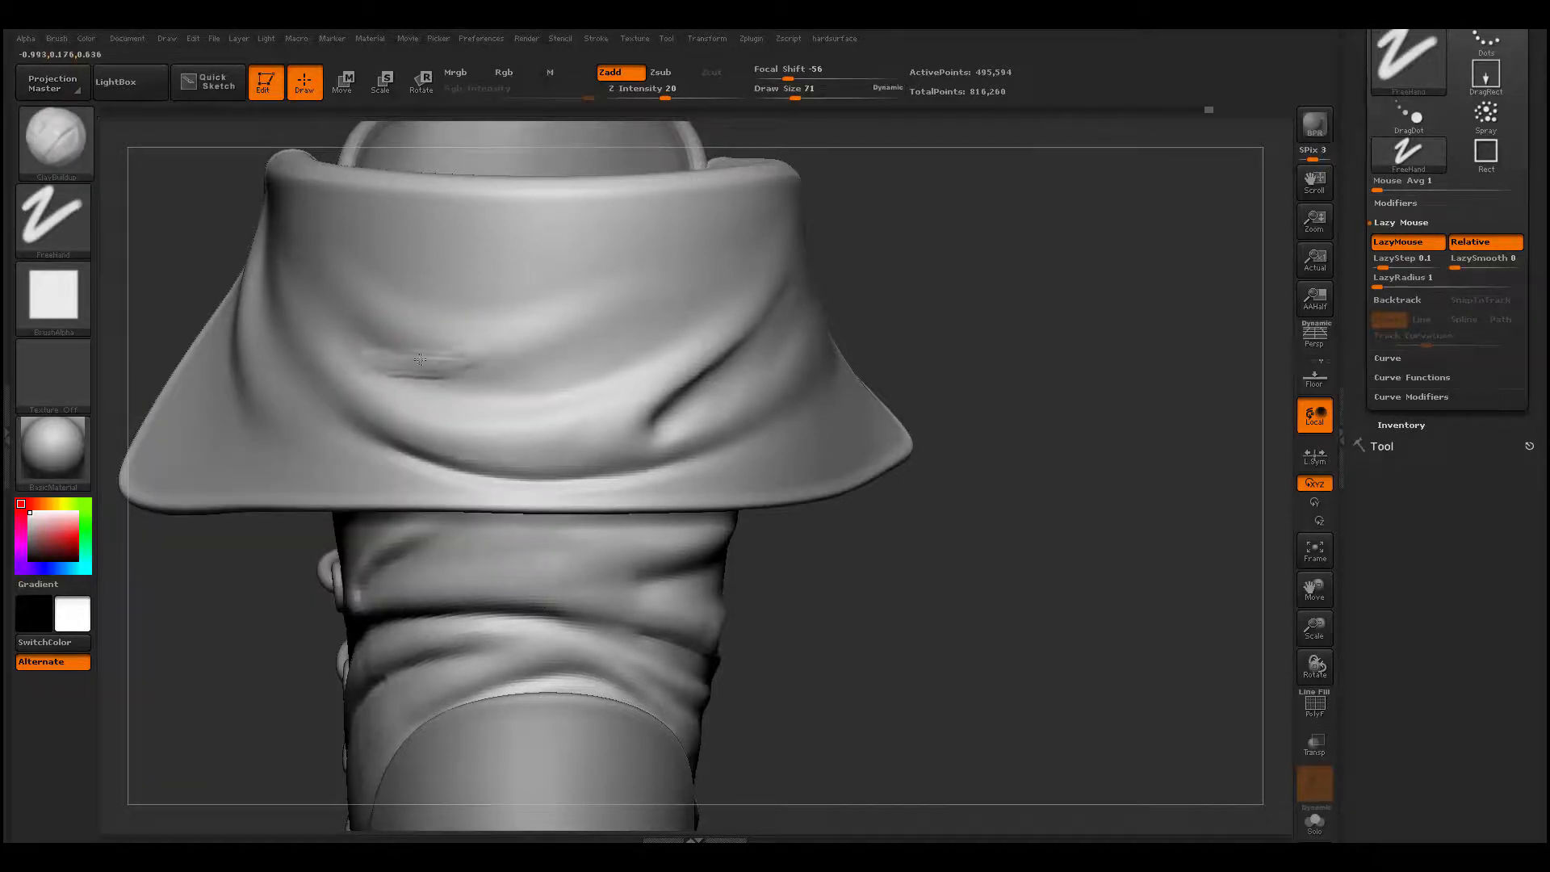
key("shift")
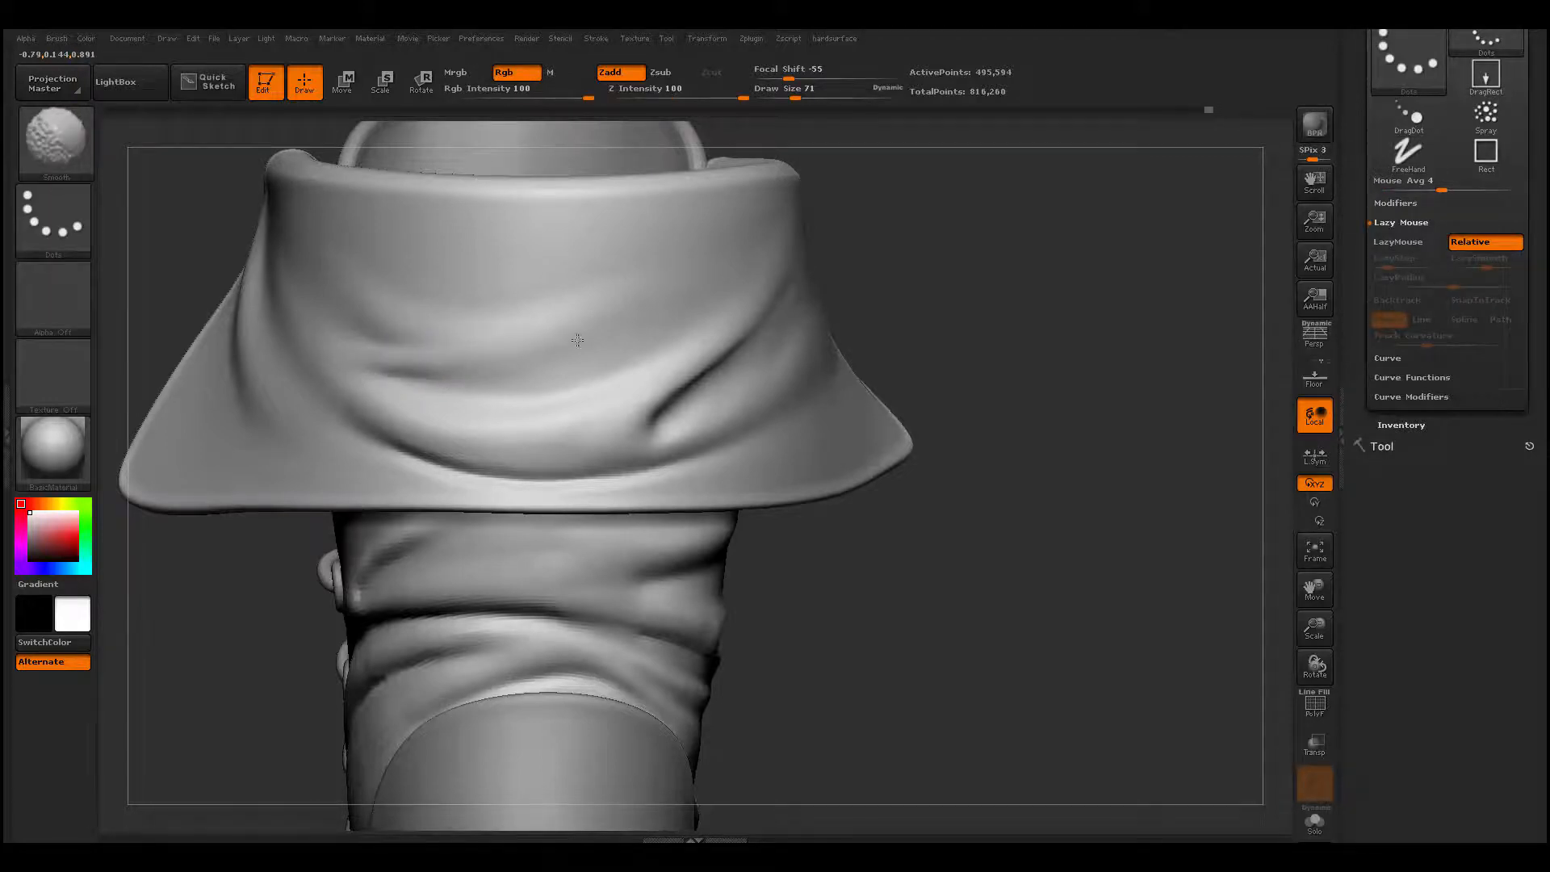
- Carve two slanting creases below and above the new ridge on the cuff's back with Dam_Standard at draw size 71, and soften them
left_click_drag(379, 375, 668, 303)
key("shift")
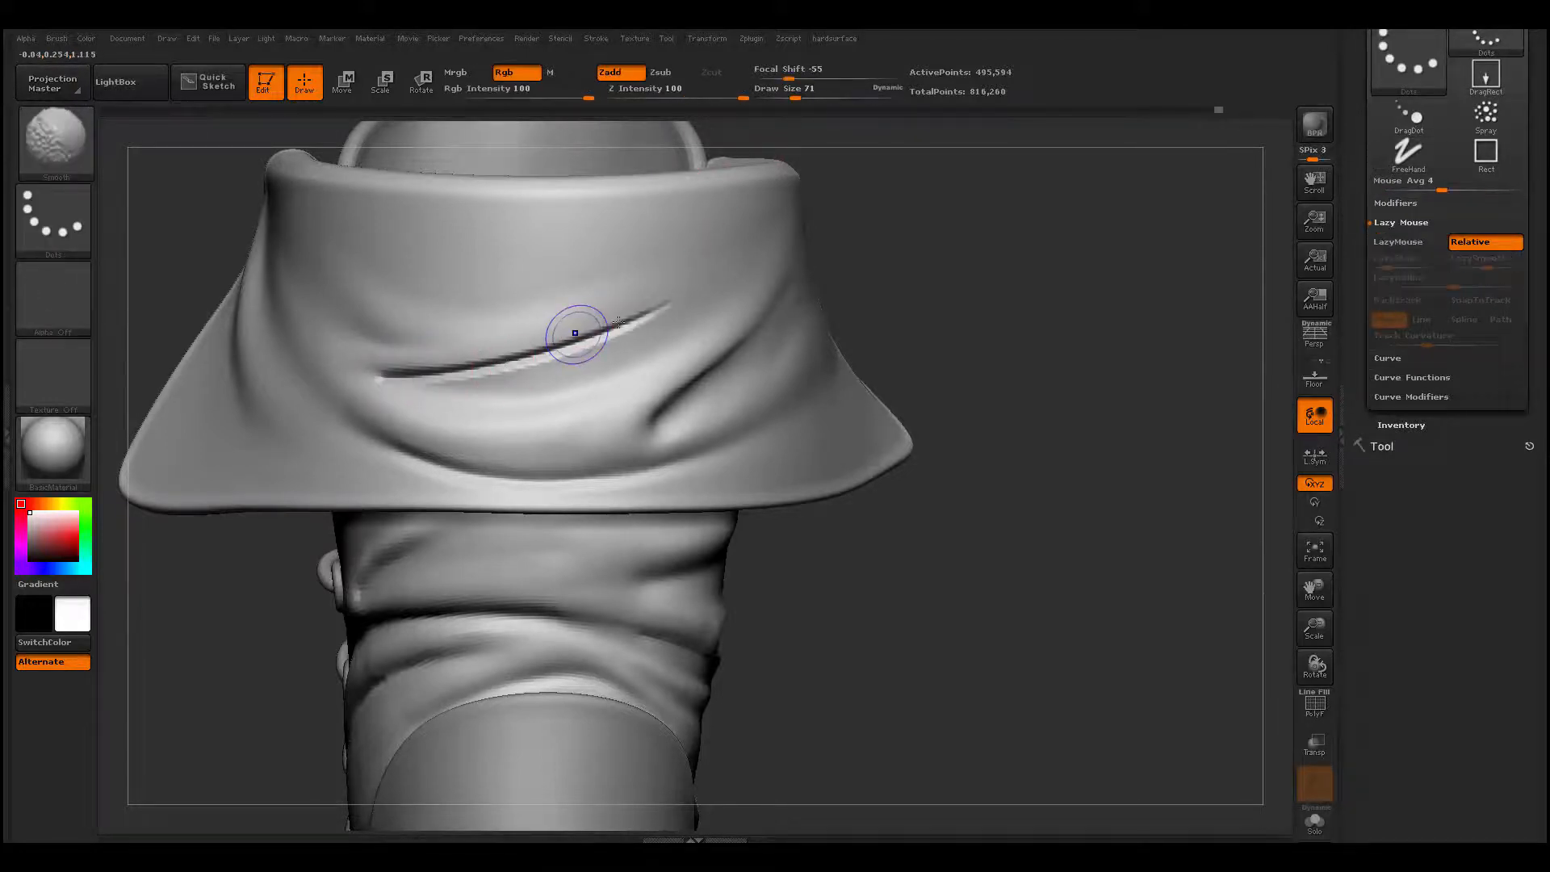
mouse_move(575, 333)
left_mouse_down("shift")
mouse_move(501, 355)
mouse_move(380, 348)
left_mouse_up("shift")
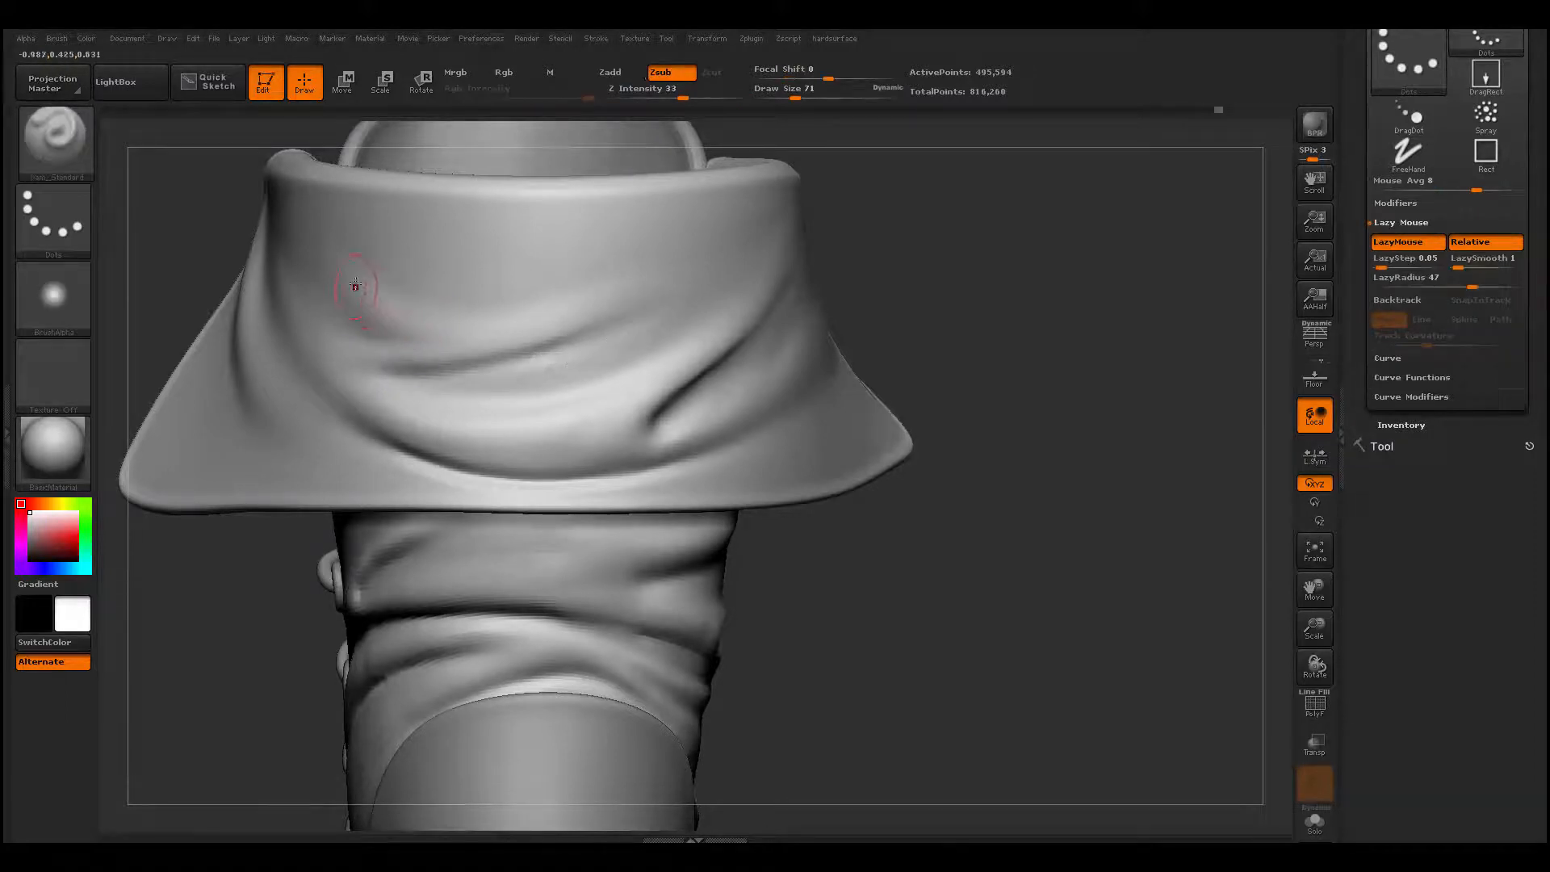
left_click_drag(412, 320, 620, 303)
key("shift")
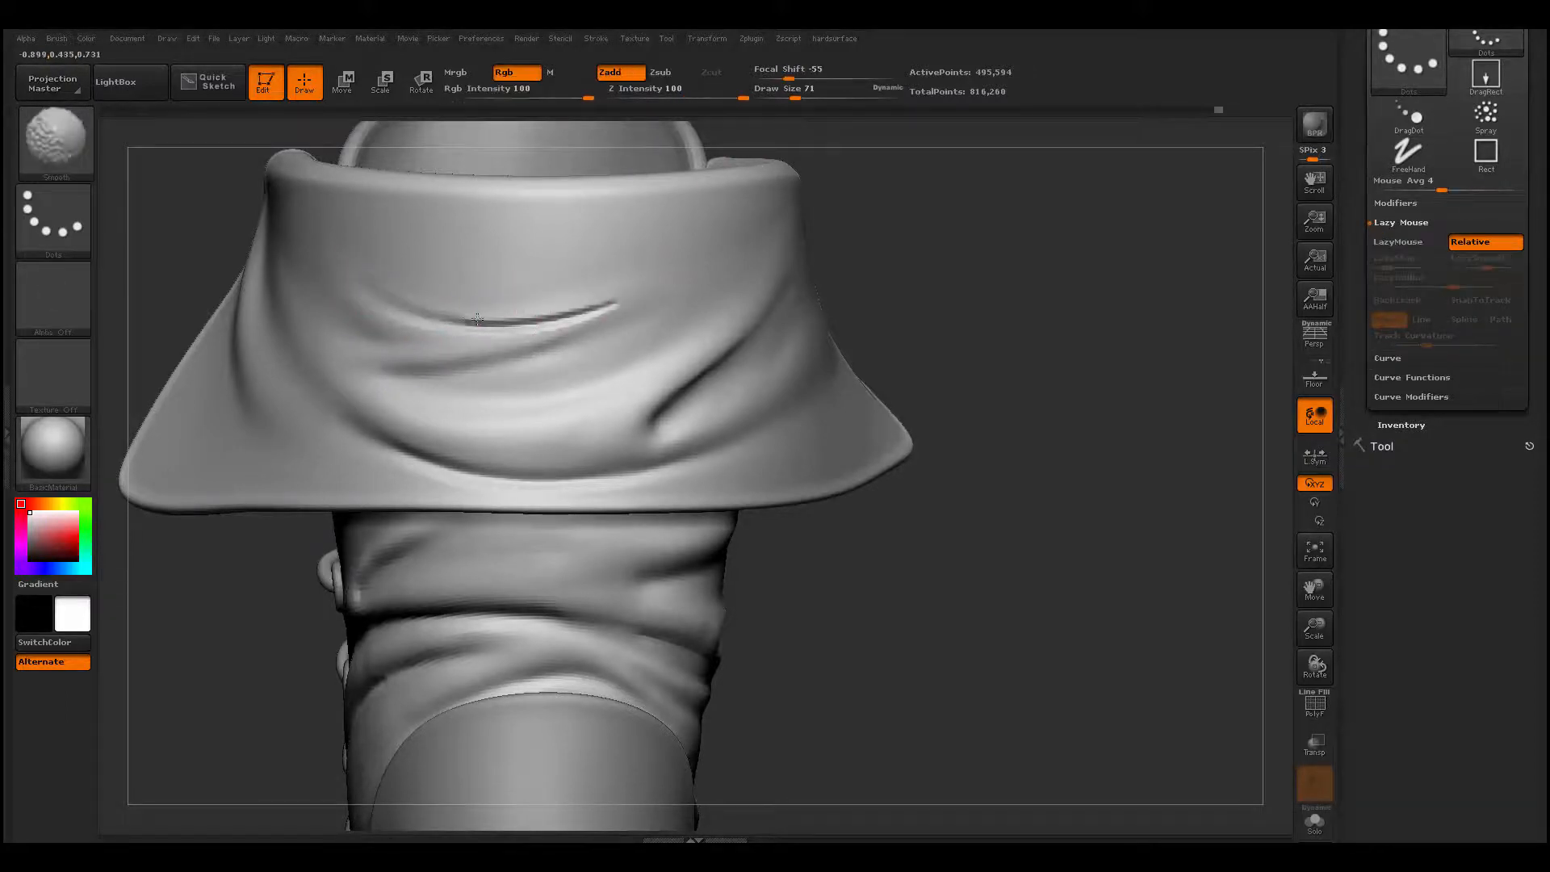
left_click_drag(477, 318, 514, 313, "shift")
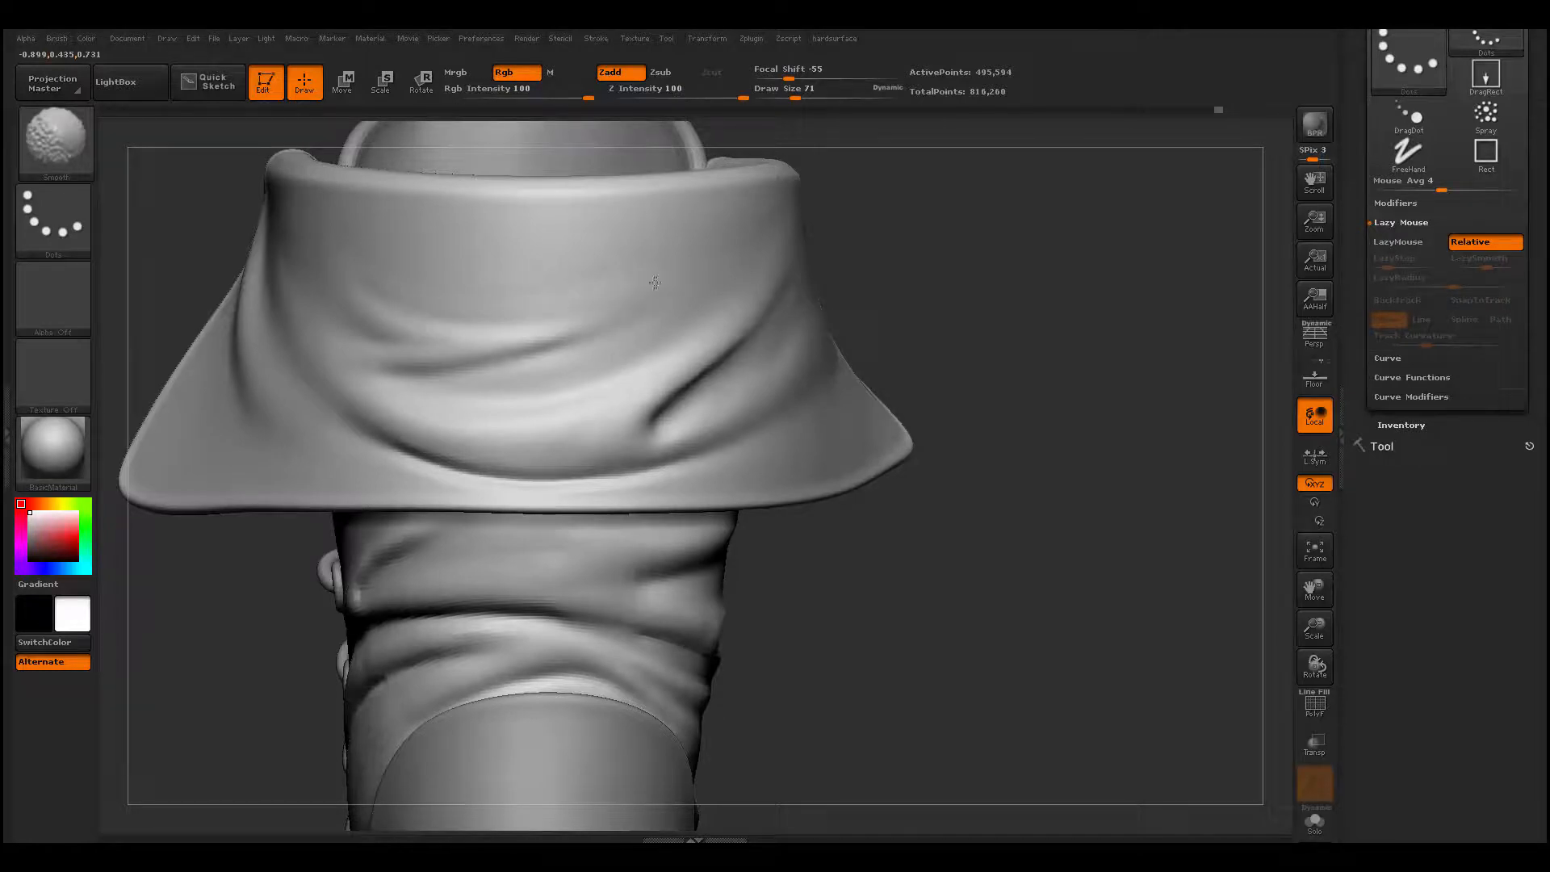
- Build a long diagonal fold across the cuff's side from its upper front corner with ClayBuildup at draw size 94, and smooth it
left_click_drag(242, 678, 243, 549, "alt")
left_click_drag(242, 549, 339, 572)
left_click_drag(768, 443, 885, 481, "alt")
key("shift")
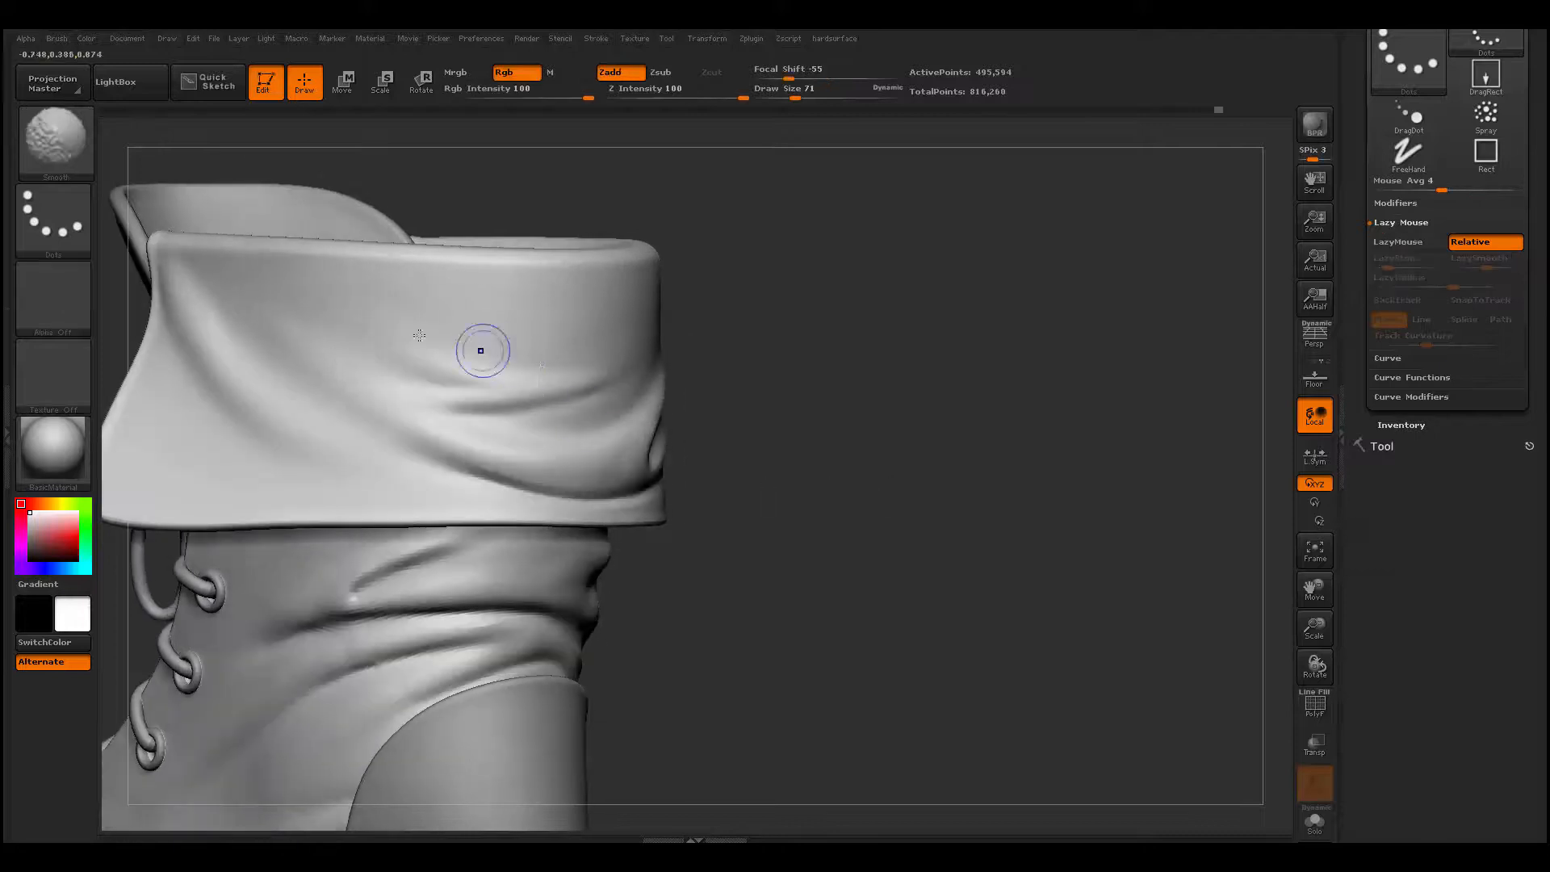
left_click_drag(952, 355, 658, 343)
left_click_drag(1001, 363, 813, 305, "alt")
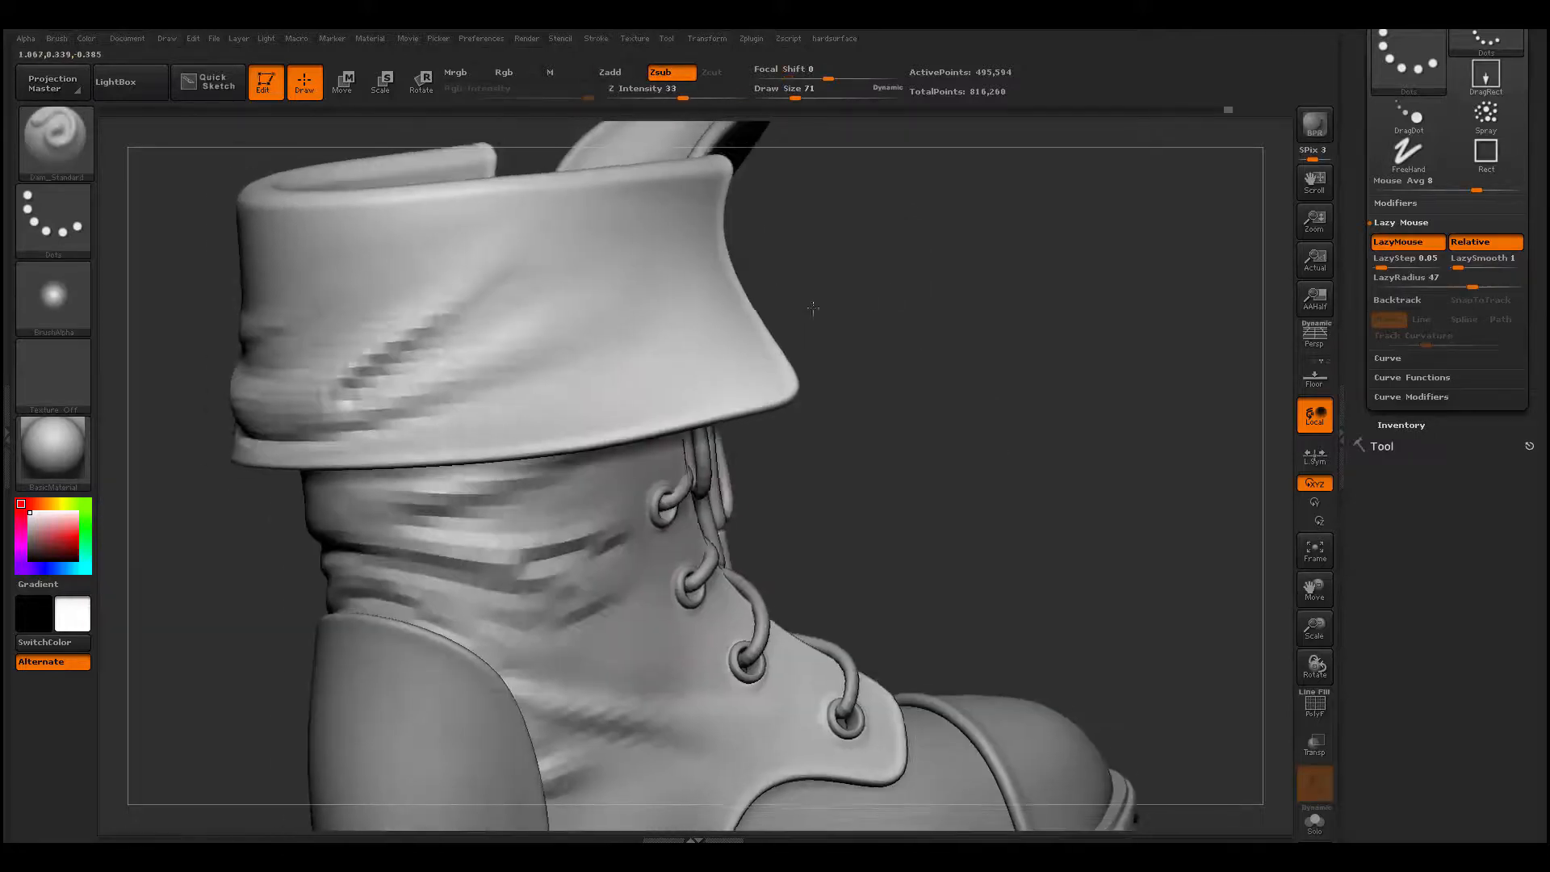
key("b")
key("c")
key("b")
key("space")
mouse_move(658, 264)
left_mouse_down()
mouse_move(633, 327)
mouse_move(501, 412)
left_mouse_up()
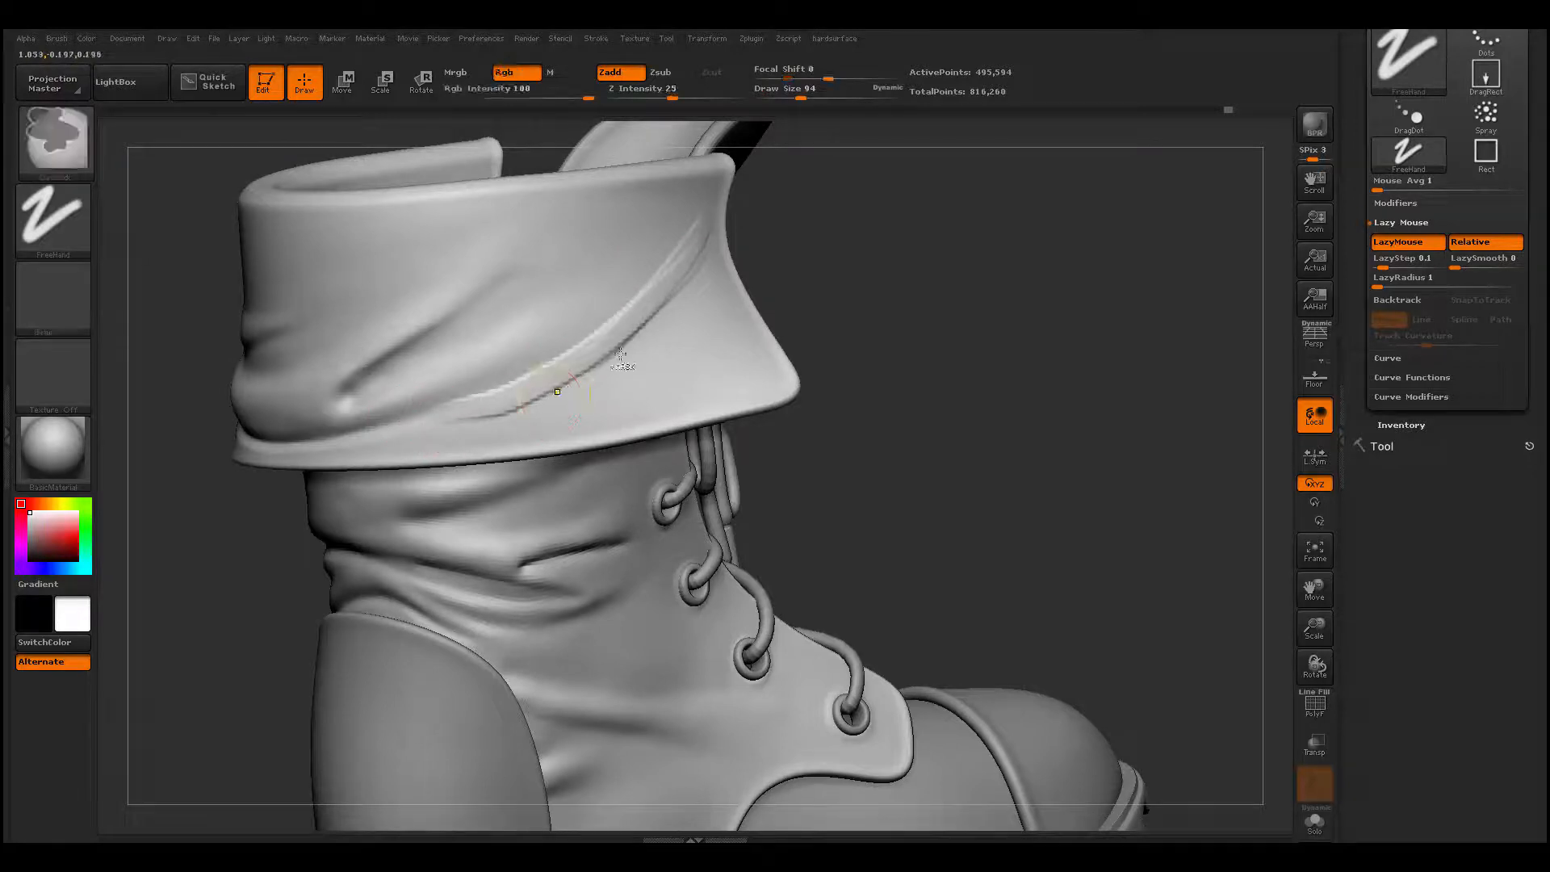
mouse_move(720, 192)
left_mouse_down()
mouse_move(676, 276)
mouse_move(561, 380)
left_mouse_up()
left_click_drag(634, 299, 485, 413)
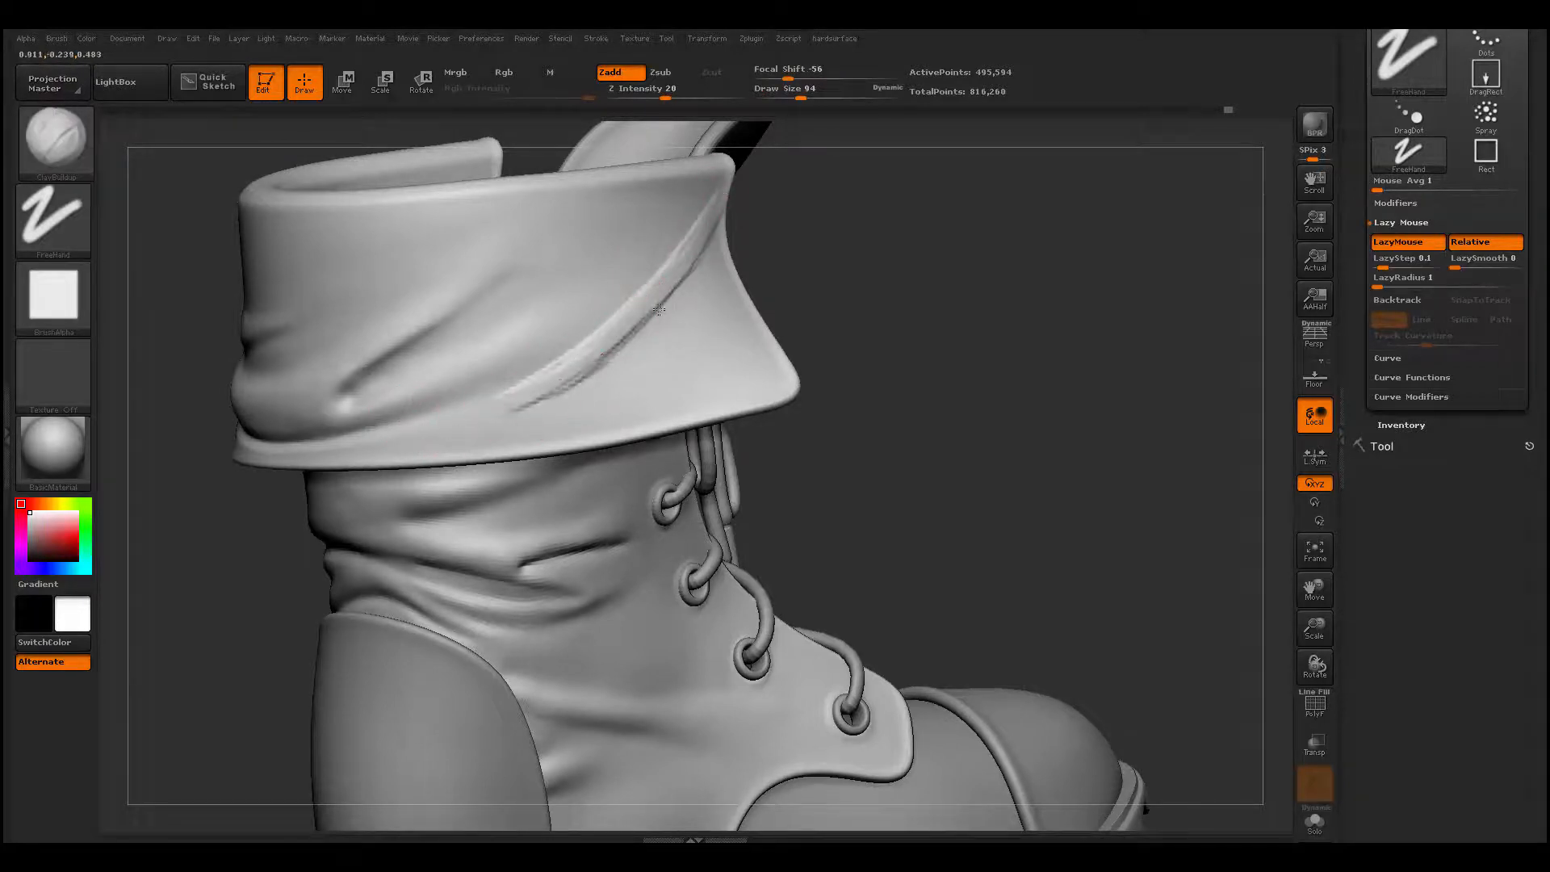
mouse_move(632, 331)
left_mouse_down()
mouse_move(513, 416)
mouse_move(569, 374)
left_mouse_up()
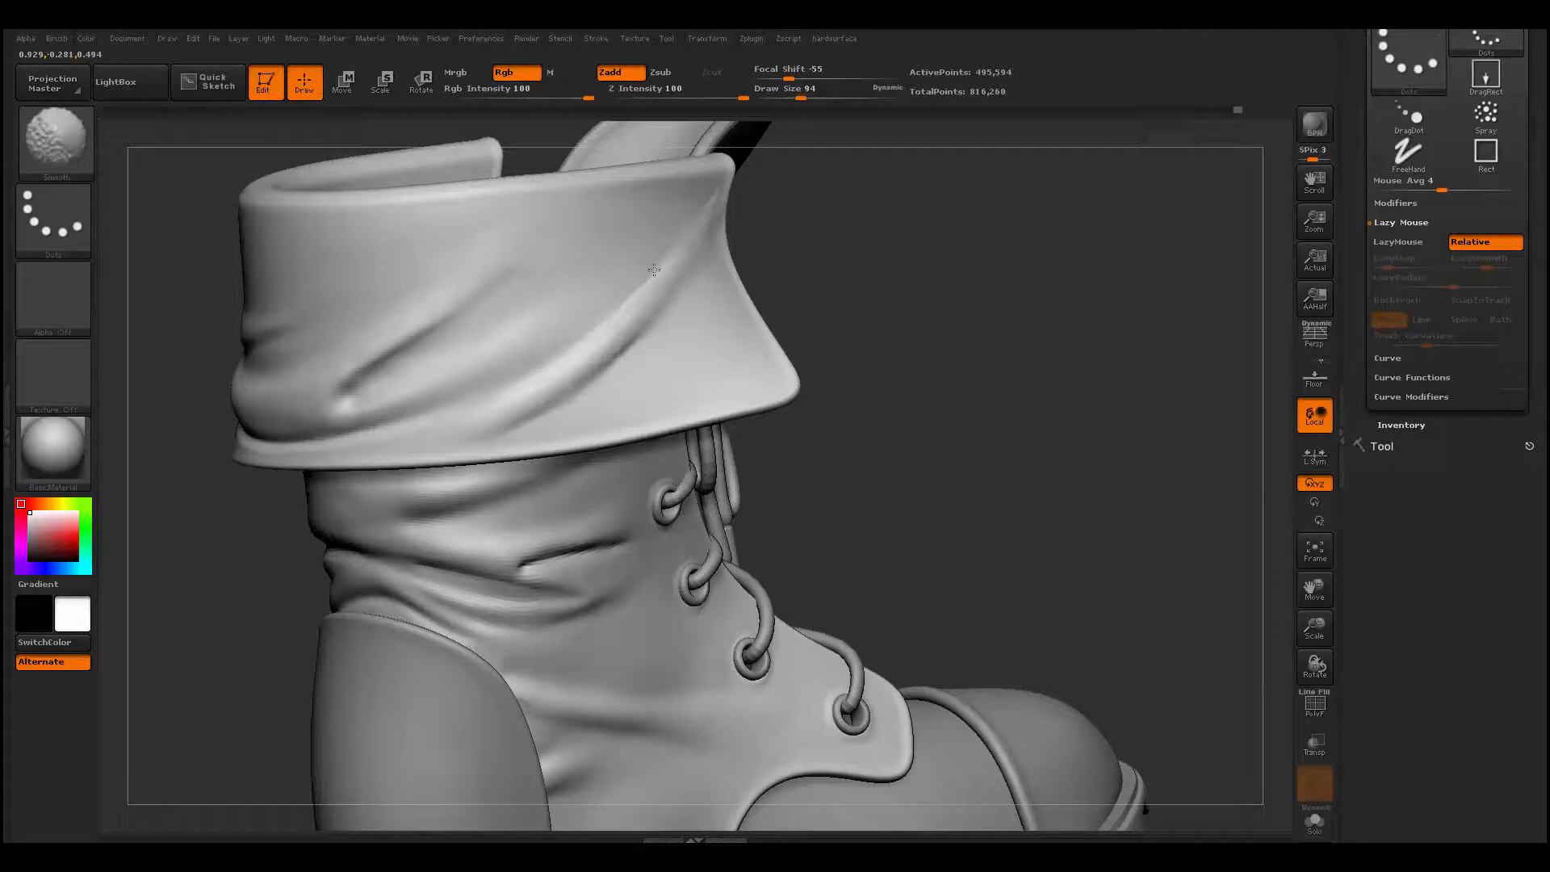
- Add a second fold beside the cuff's front edge, running down from the upper corner, with ClayBuildup at draw size 94, and smooth it
left_click_drag(820, 322, 680, 367)
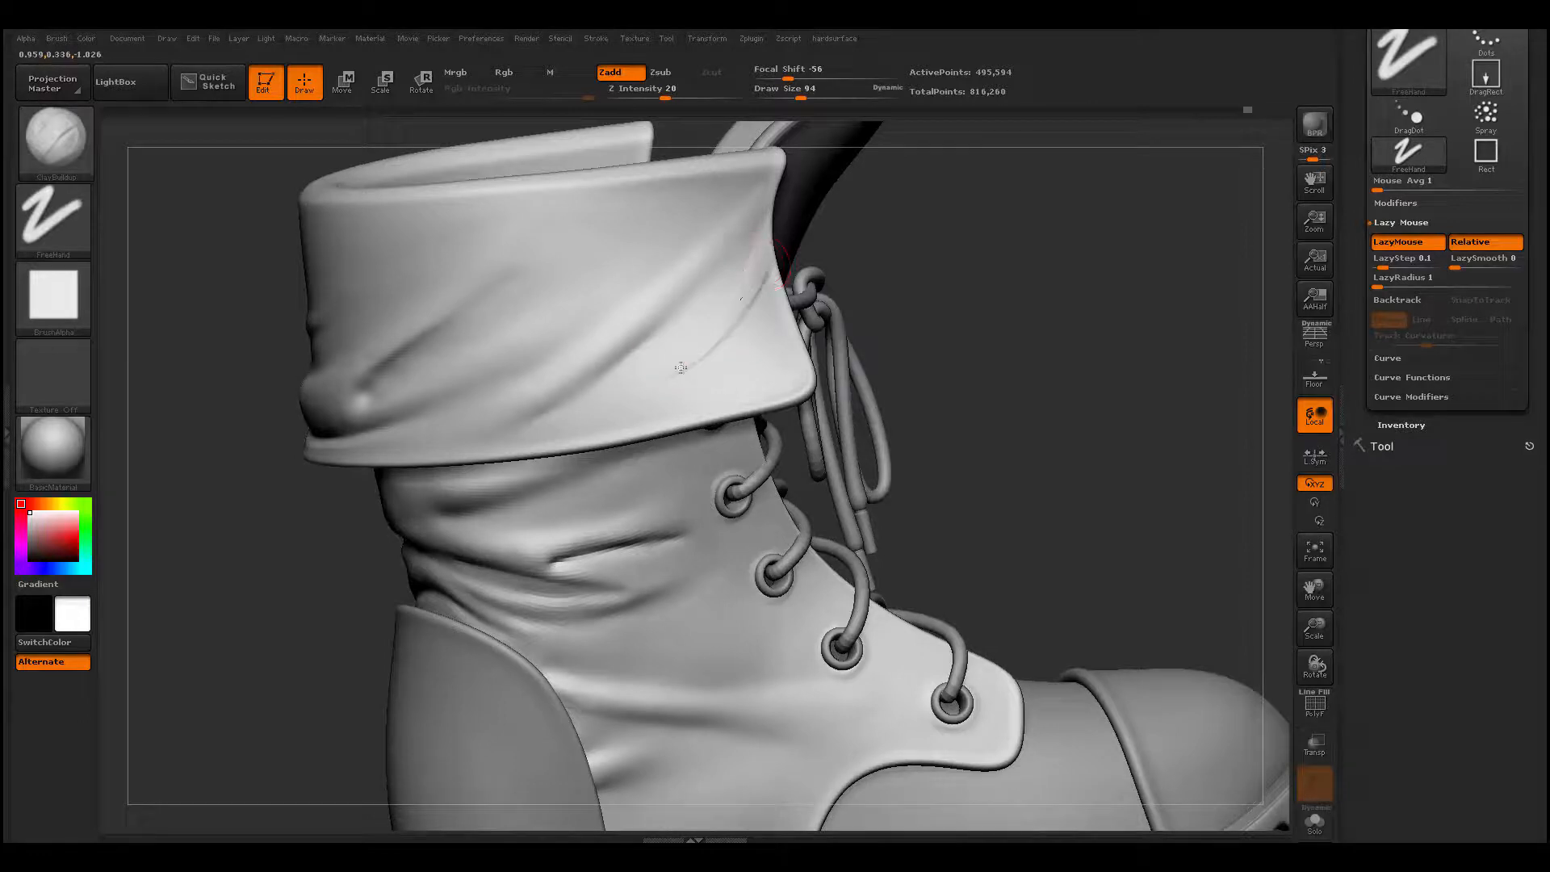
mouse_move(773, 272)
left_mouse_down()
mouse_move(658, 378)
mouse_move(709, 335)
mouse_move(761, 226)
left_mouse_up()
left_click_drag(290, 581, 452, 436, "alt")
mouse_move(458, 574)
left_mouse_down()
mouse_move(433, 605)
mouse_move(524, 605)
left_mouse_up()
left_click_drag(790, 354, 799, 508)
left_click_drag(863, 271, 817, 291)
left_click_drag(685, 440, 680, 456, "alt")
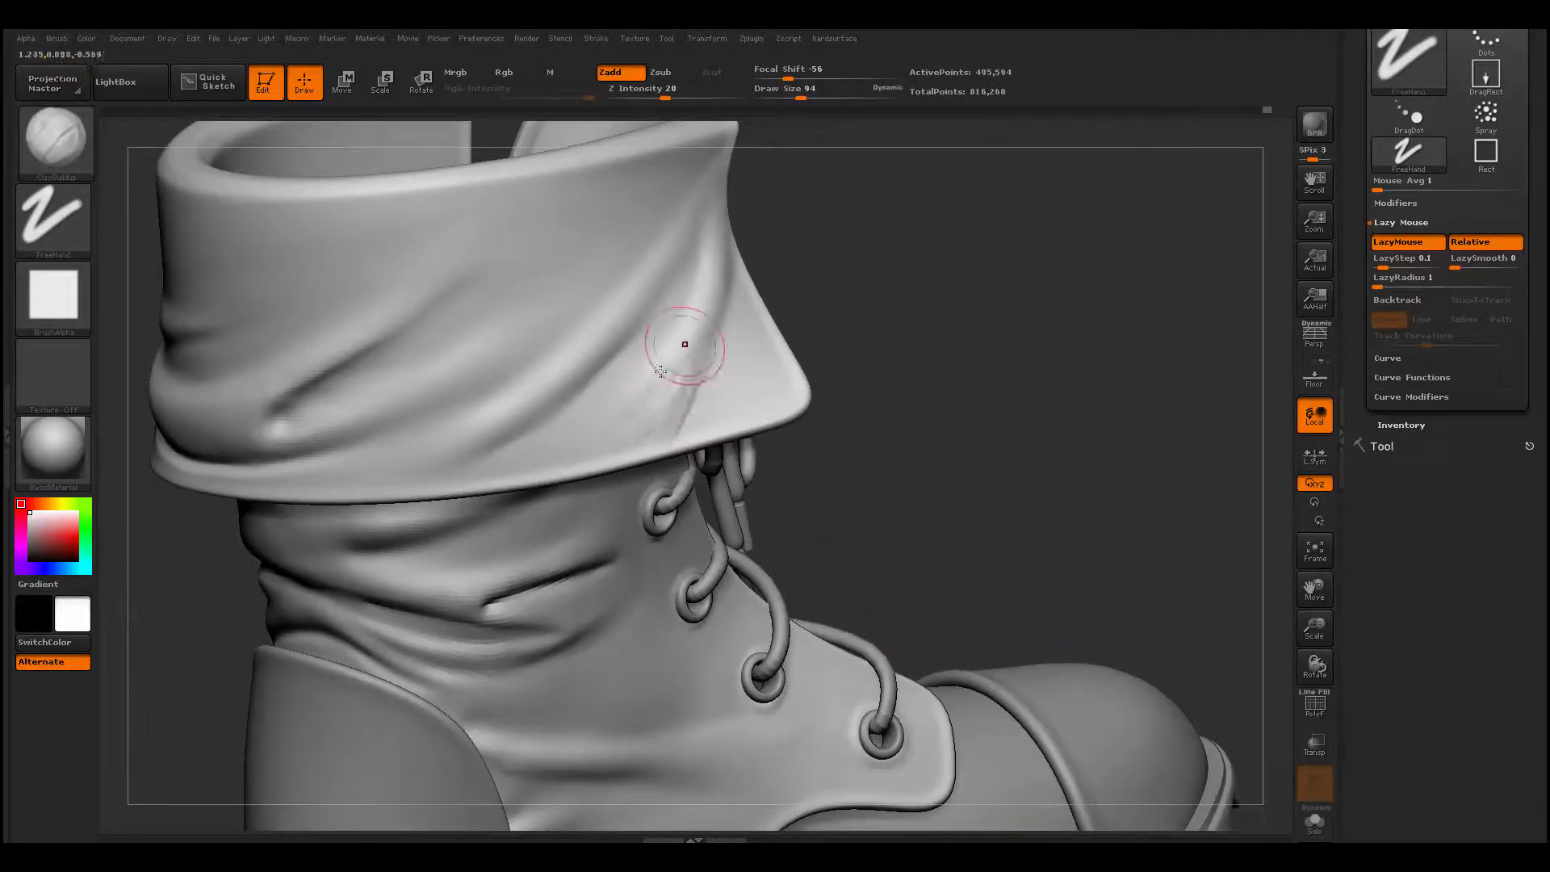
key("shift")
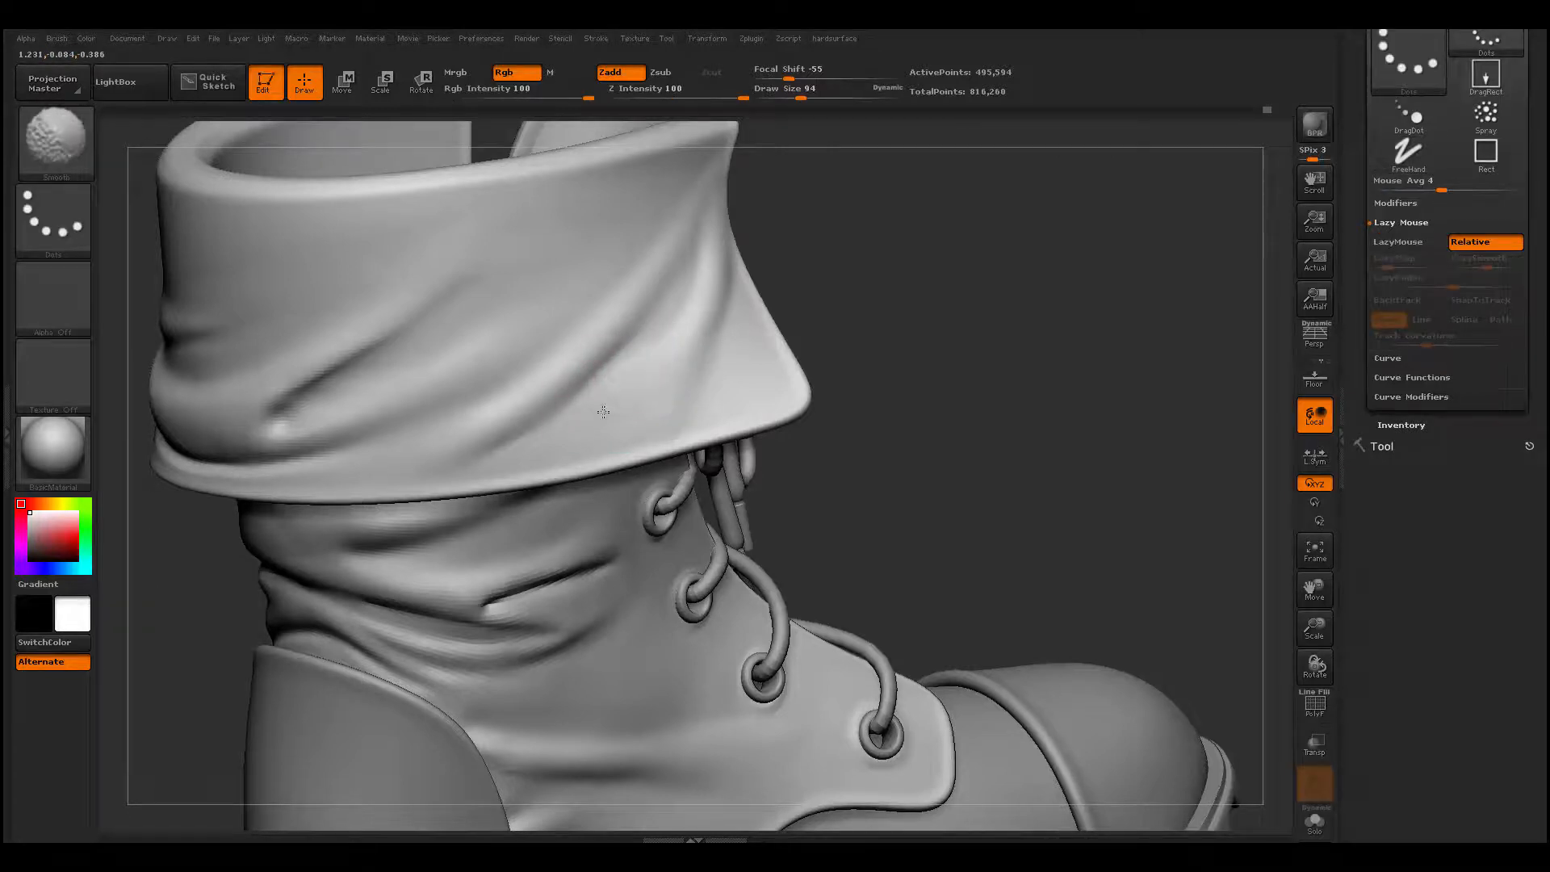
- Add a short soft ridge at the rear of the diagonal fold near the cuff's lower edge with ClayBuildup, and smooth the surrounding folds
left_click_drag(603, 412, 662, 407, "shift")
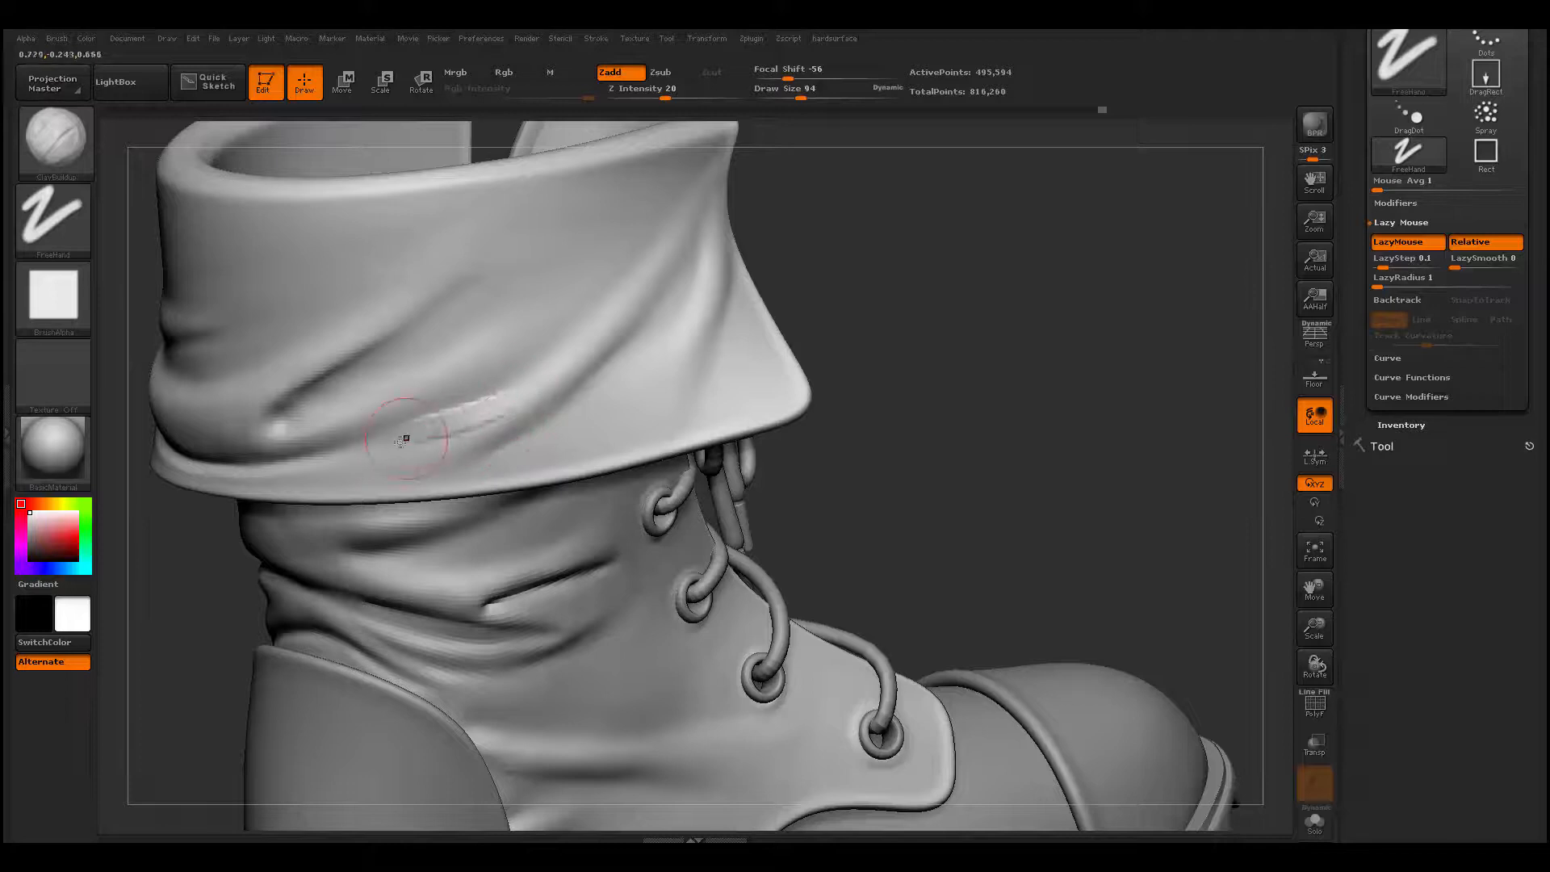
mouse_move(401, 441)
left_mouse_down()
mouse_move(498, 439)
mouse_move(439, 474)
mouse_move(479, 449)
mouse_move(445, 453)
left_mouse_up()
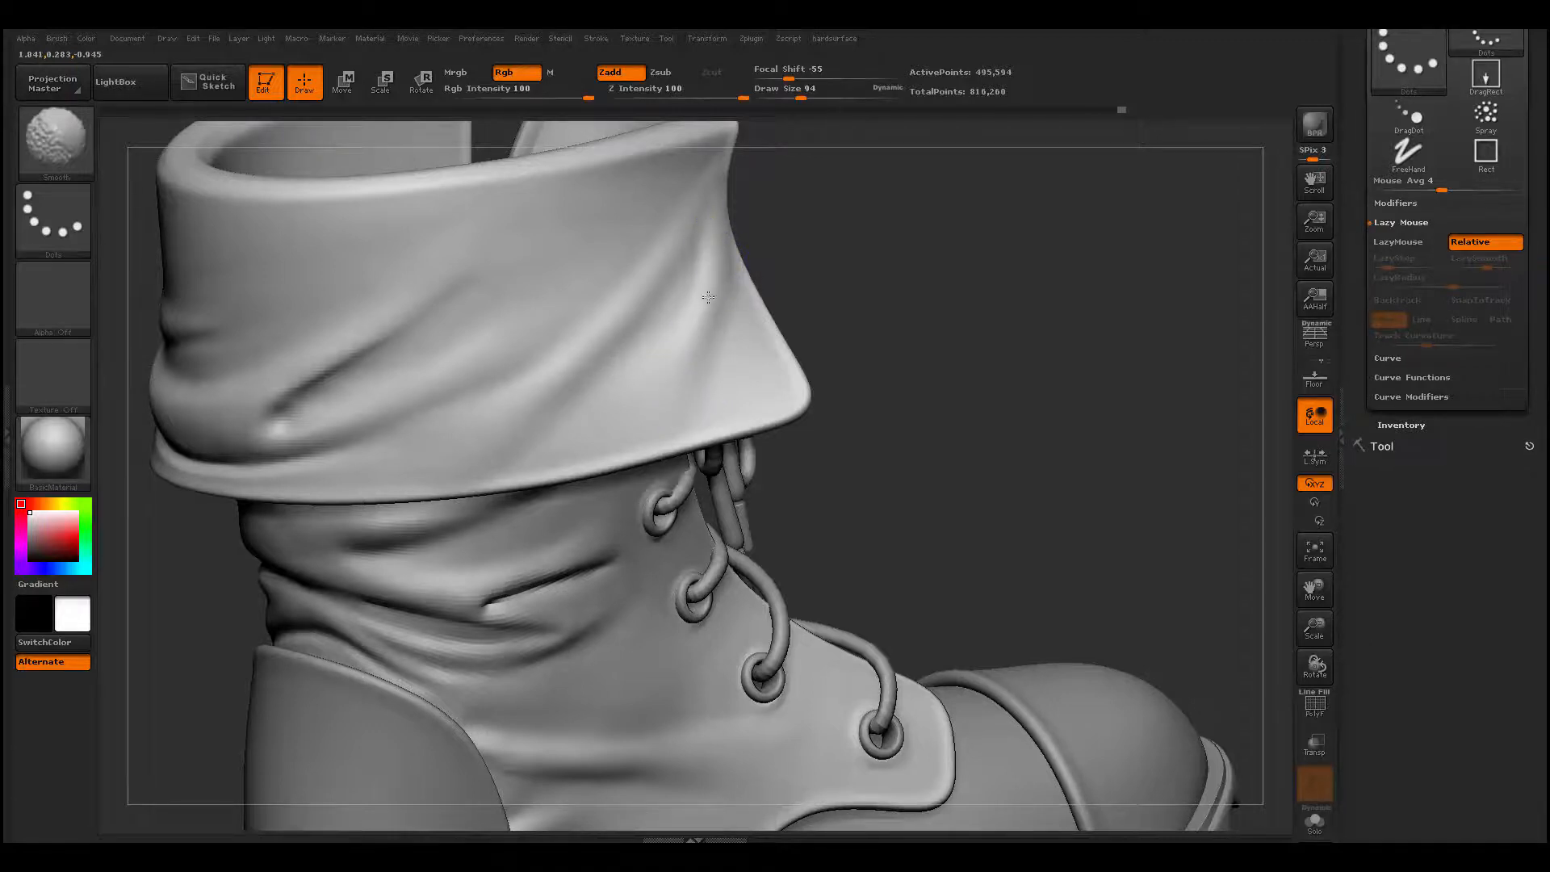
left_click_drag(708, 297, 693, 344, "shift")
mouse_move(202, 618)
left_mouse_down("alt")
mouse_move(363, 531)
mouse_move(367, 581)
mouse_move(380, 544)
mouse_move(367, 560)
mouse_move(332, 554)
mouse_move(315, 579)
mouse_move(397, 582)
left_mouse_up("alt")
mouse_move(805, 477)
left_mouse_down("alt")
mouse_move(778, 449)
mouse_move(848, 493)
left_mouse_up("alt")
mouse_move(847, 492)
left_mouse_down()
mouse_move(872, 506)
mouse_move(820, 484)
mouse_move(907, 633)
mouse_move(892, 498)
mouse_move(958, 419)
mouse_move(880, 355)
left_mouse_up()
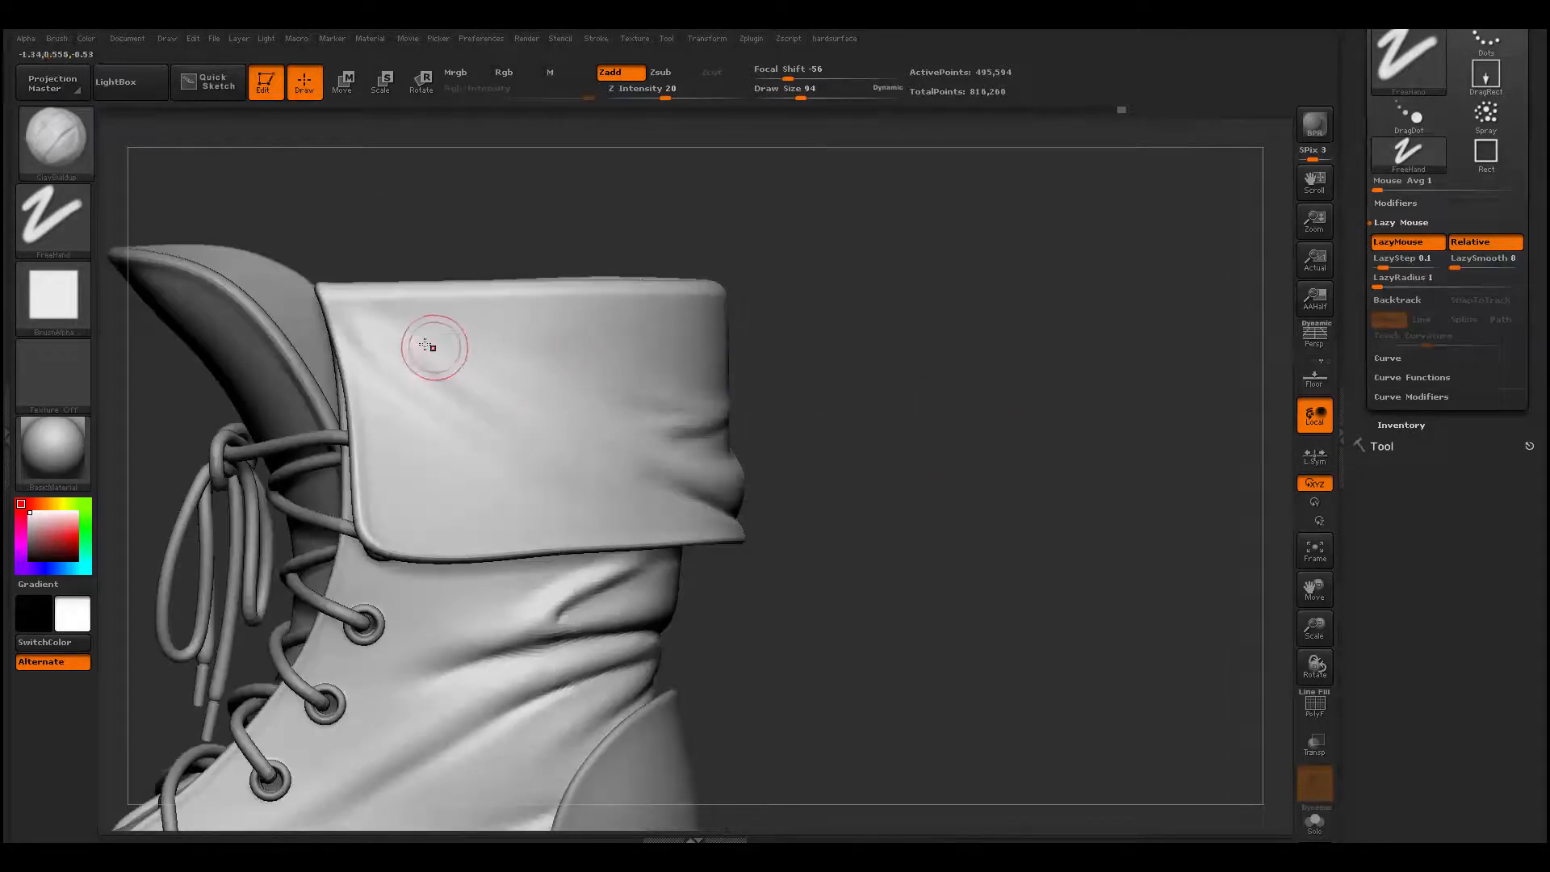
- Bend the cuff's top rim on the opposite side into a gentle wave with the Move brush at draw size 445
key("space")
left_click_drag(434, 347, 475, 347)
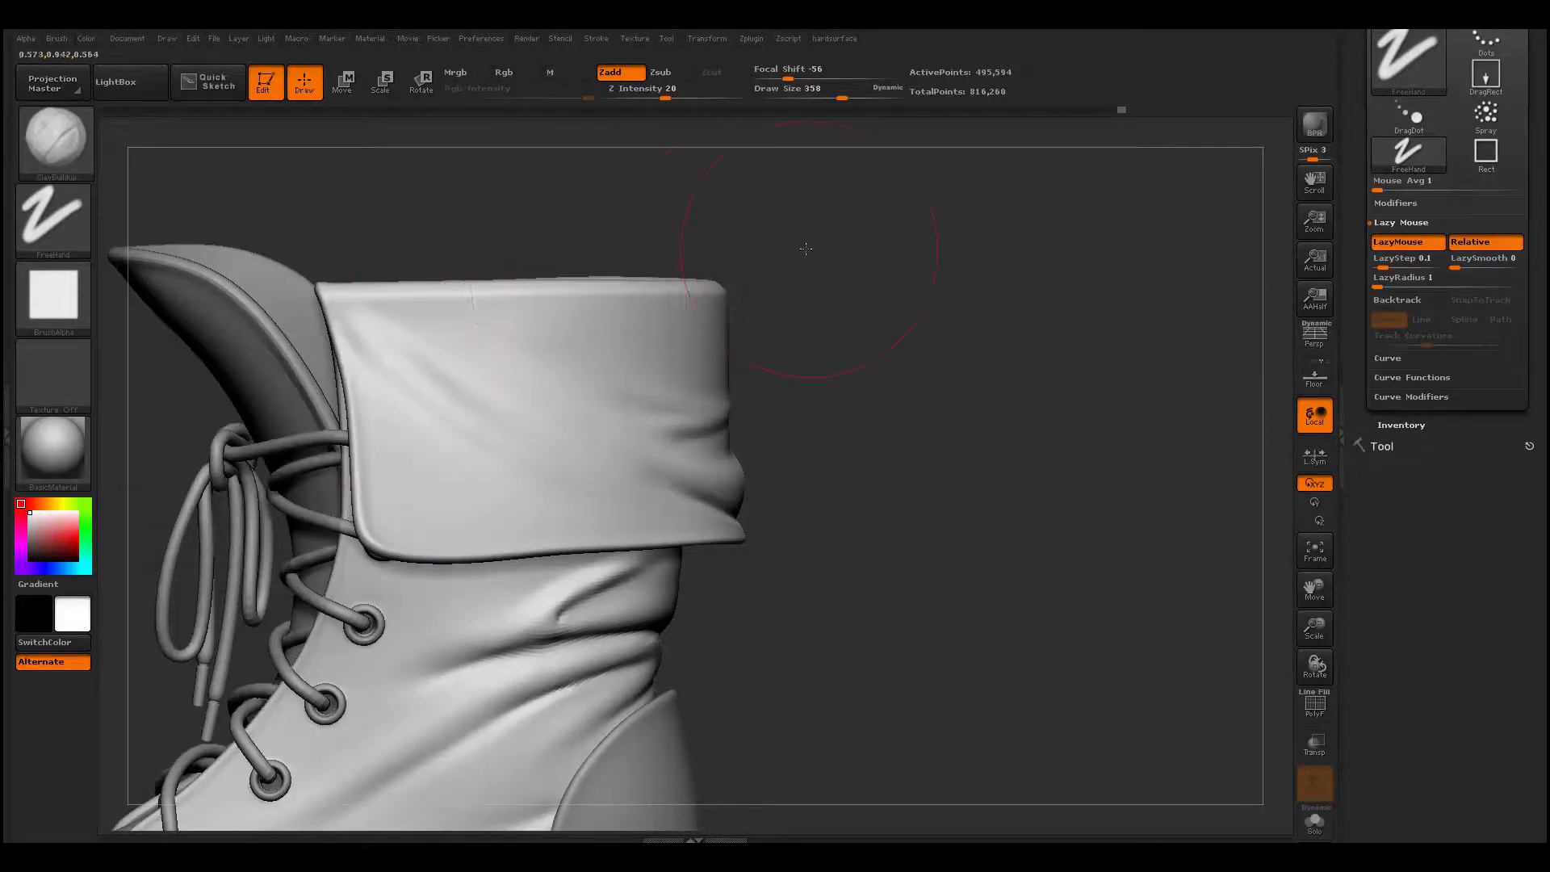
left_click_drag(806, 248, 786, 249)
mouse_move(353, 240)
left_mouse_down("ctrl+shift")
mouse_move(922, 216)
mouse_move(795, 250)
mouse_move(1261, 285)
mouse_move(1342, 308)
mouse_move(1001, 323)
left_mouse_up("ctrl+shift")
mouse_move(813, 291)
left_mouse_down()
mouse_move(733, 304)
mouse_move(767, 297)
left_mouse_up()
key("space")
key("b")
key("m")
key("v")
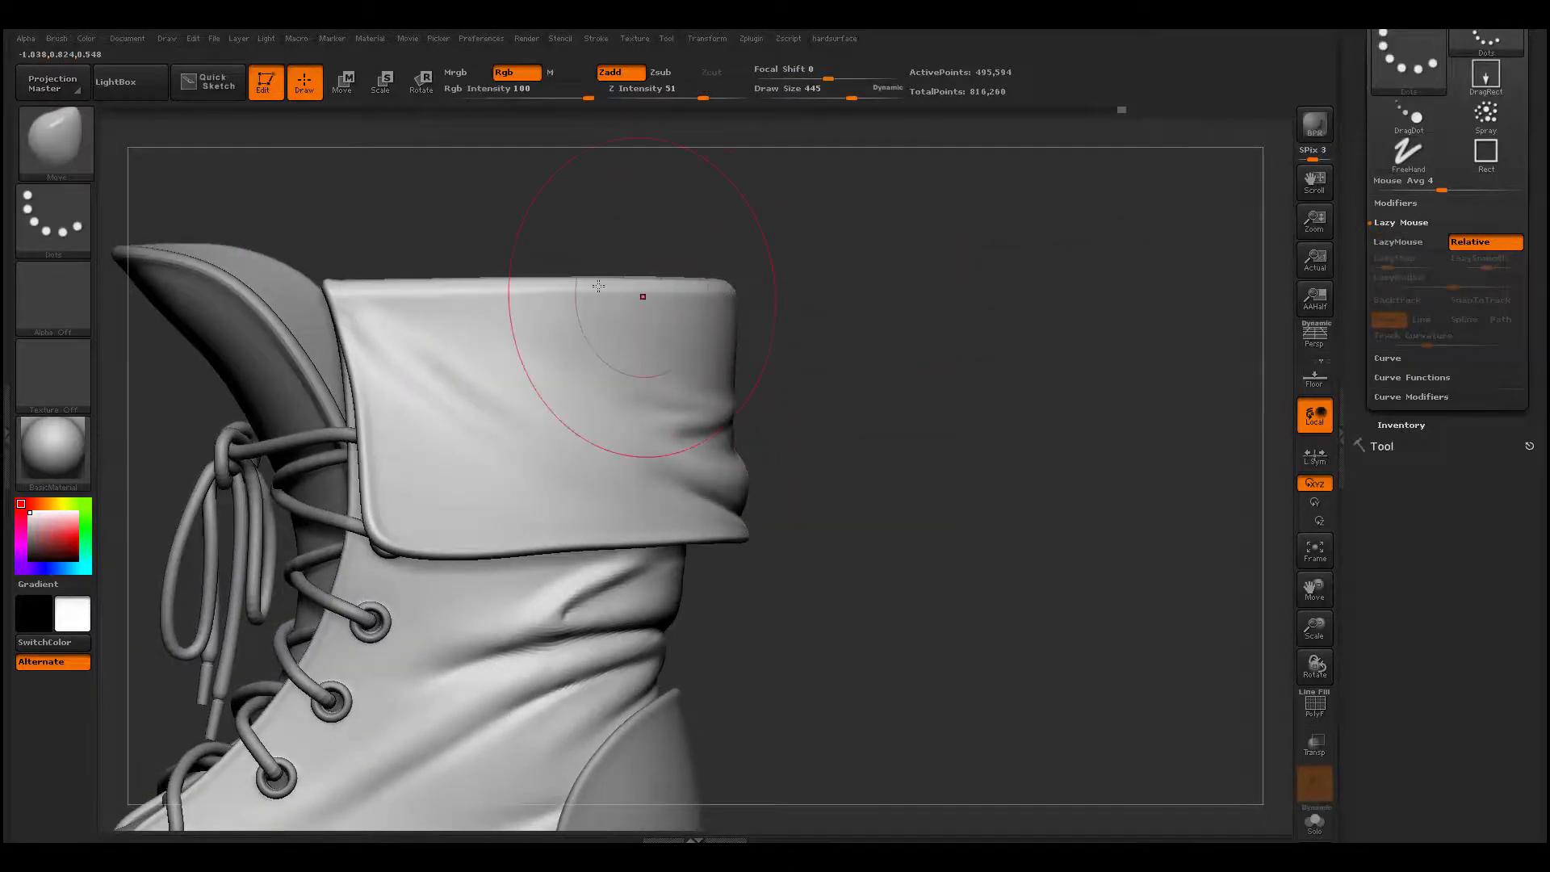
left_click_drag(539, 288, 542, 273)
left_click_drag(442, 292, 441, 283)
left_click_drag(346, 302, 347, 291)
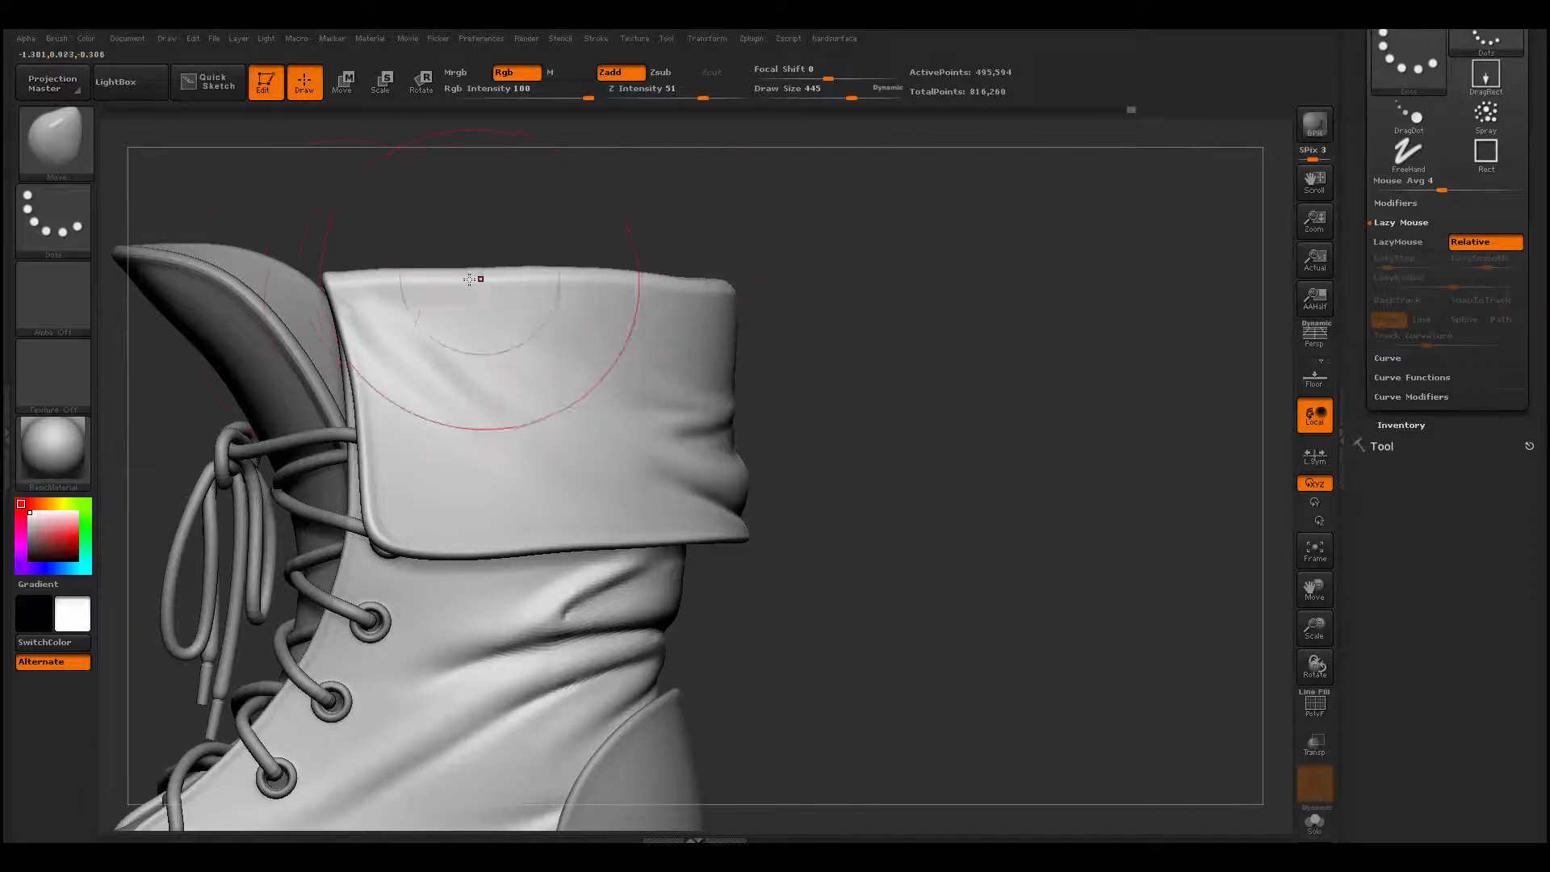
left_click_drag(454, 280, 453, 291)
- Reshape the cuff's top rim around the back and toward the other side's front corner with the Move brush
left_click_drag(882, 249, 621, 266)
left_click_drag(758, 301, 760, 276)
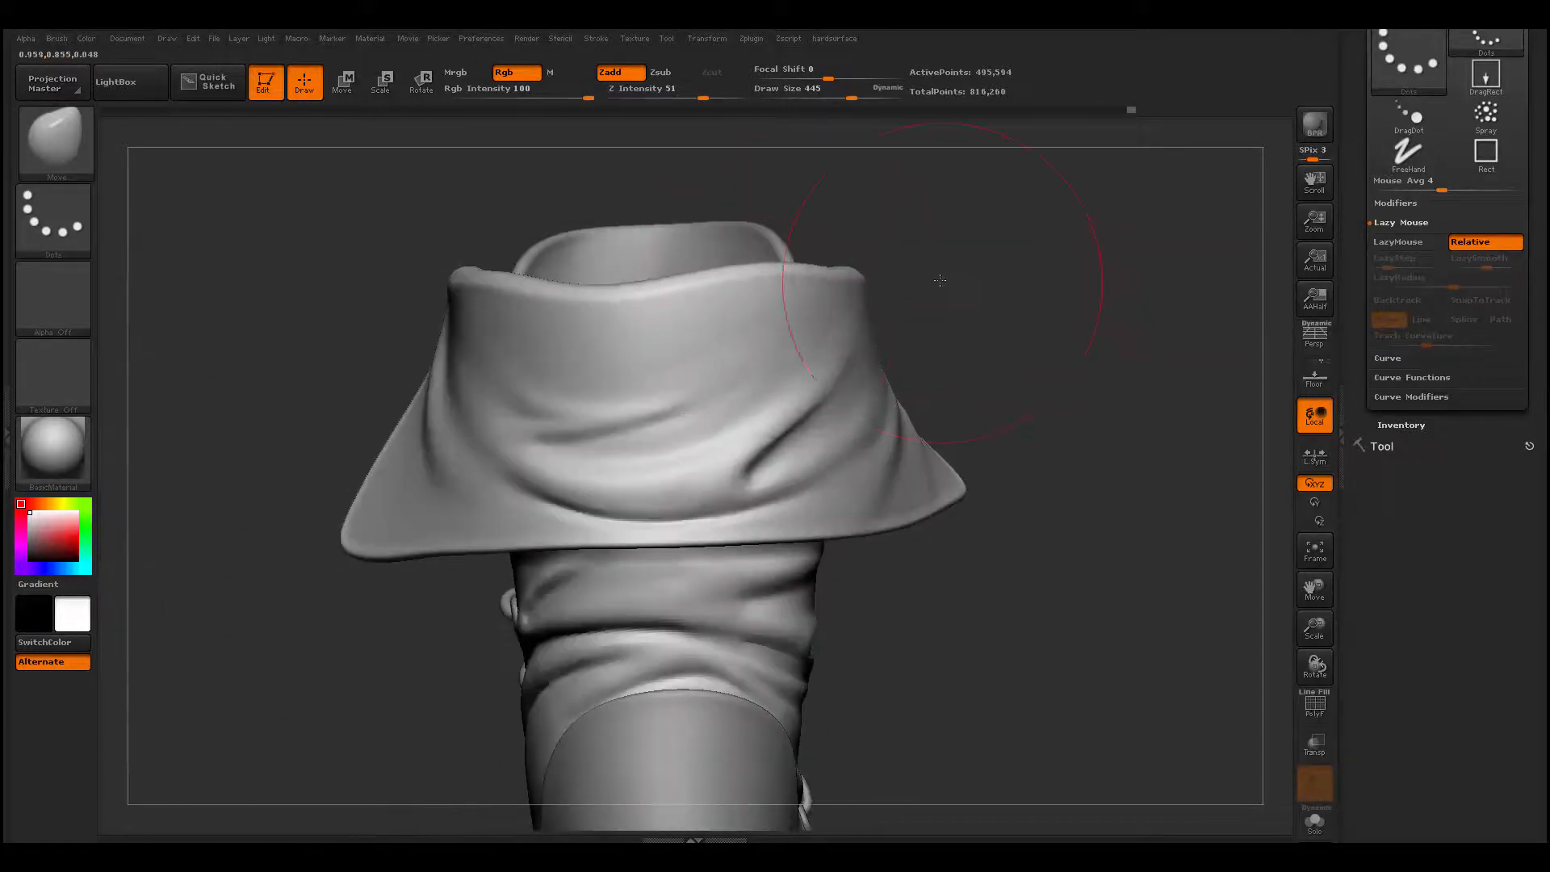
mouse_move(939, 280)
left_mouse_down()
mouse_move(1114, 290)
mouse_move(1136, 260)
left_mouse_up()
left_click_drag(1024, 290, 1015, 303)
left_click_drag(1147, 281, 1131, 284)
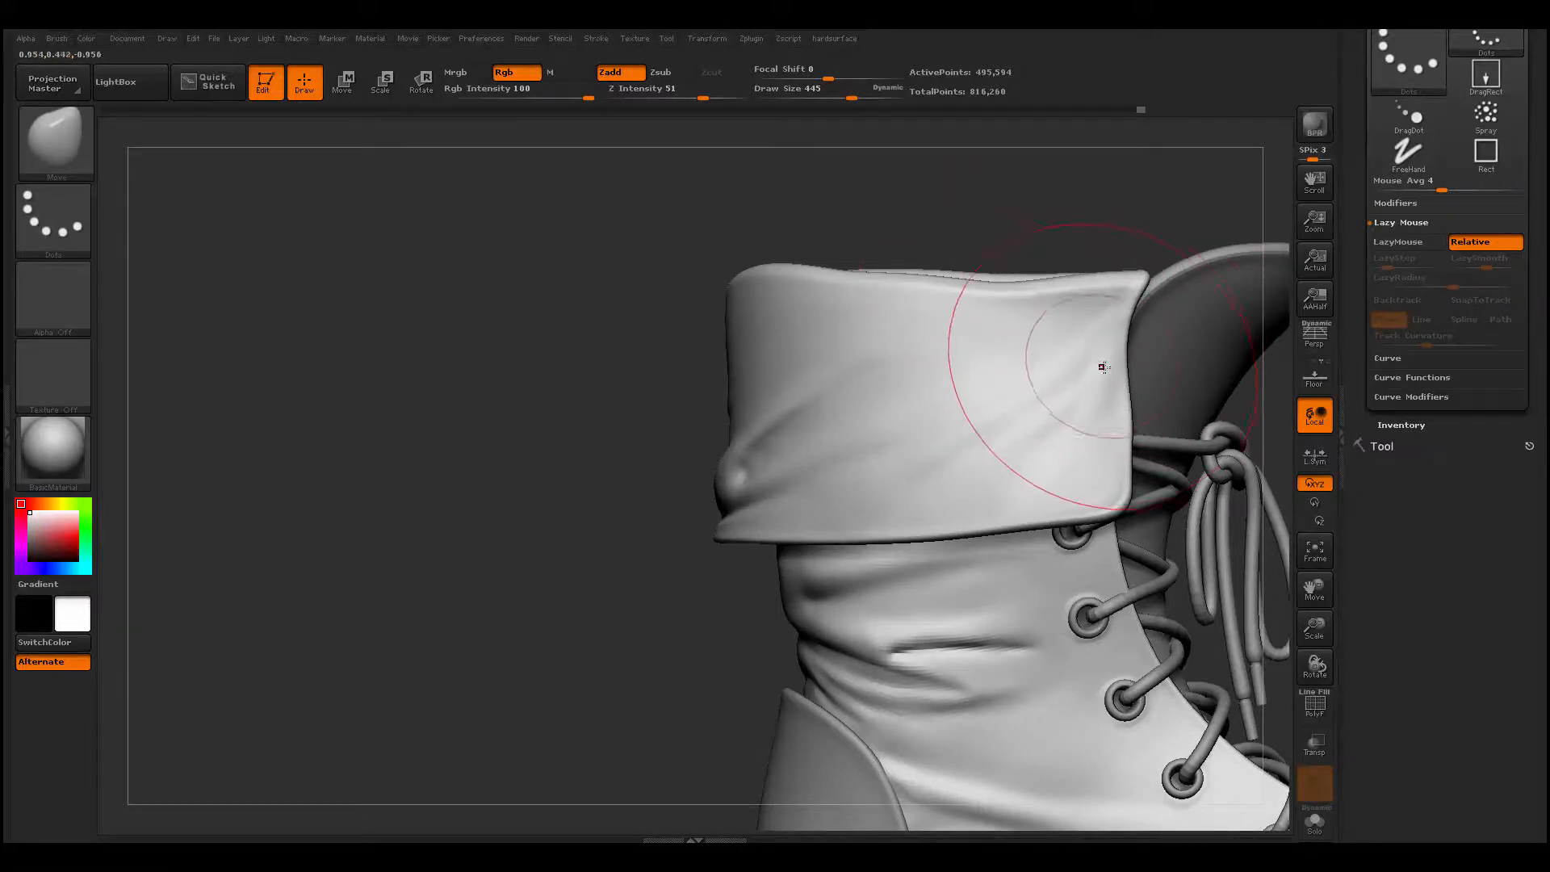
- Add a slanting fold descending from the rim behind the cuff's front corner with ClayBuildup at draw size 154, and smooth it
key("space")
mouse_move(1102, 367)
left_mouse_down()
mouse_move(1083, 368)
mouse_move(1123, 363)
left_mouse_up()
mouse_move(638, 432)
left_mouse_down()
mouse_move(1139, 452)
mouse_move(1228, 422)
mouse_move(422, 481)
mouse_move(1086, 464)
mouse_move(996, 454)
mouse_move(954, 488)
left_mouse_up()
key("space")
left_click_drag(795, 325, 771, 322)
key("b")
key("c")
key("b")
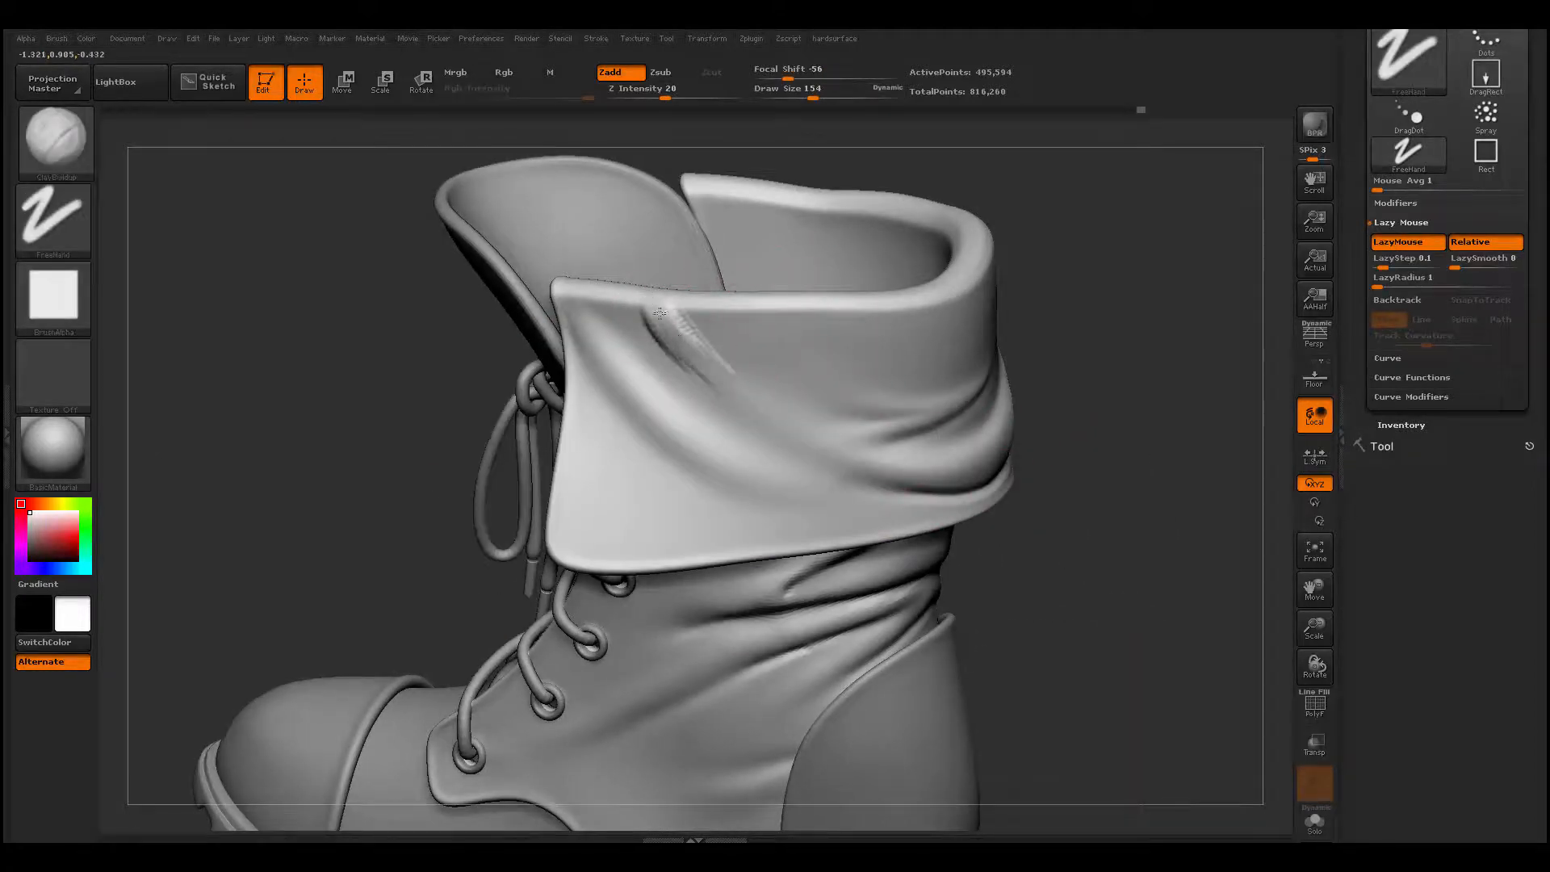
left_click_drag(721, 372, 757, 406)
mouse_move(656, 330)
left_mouse_down("shift")
mouse_move(682, 363)
mouse_move(702, 356)
left_mouse_up("shift")
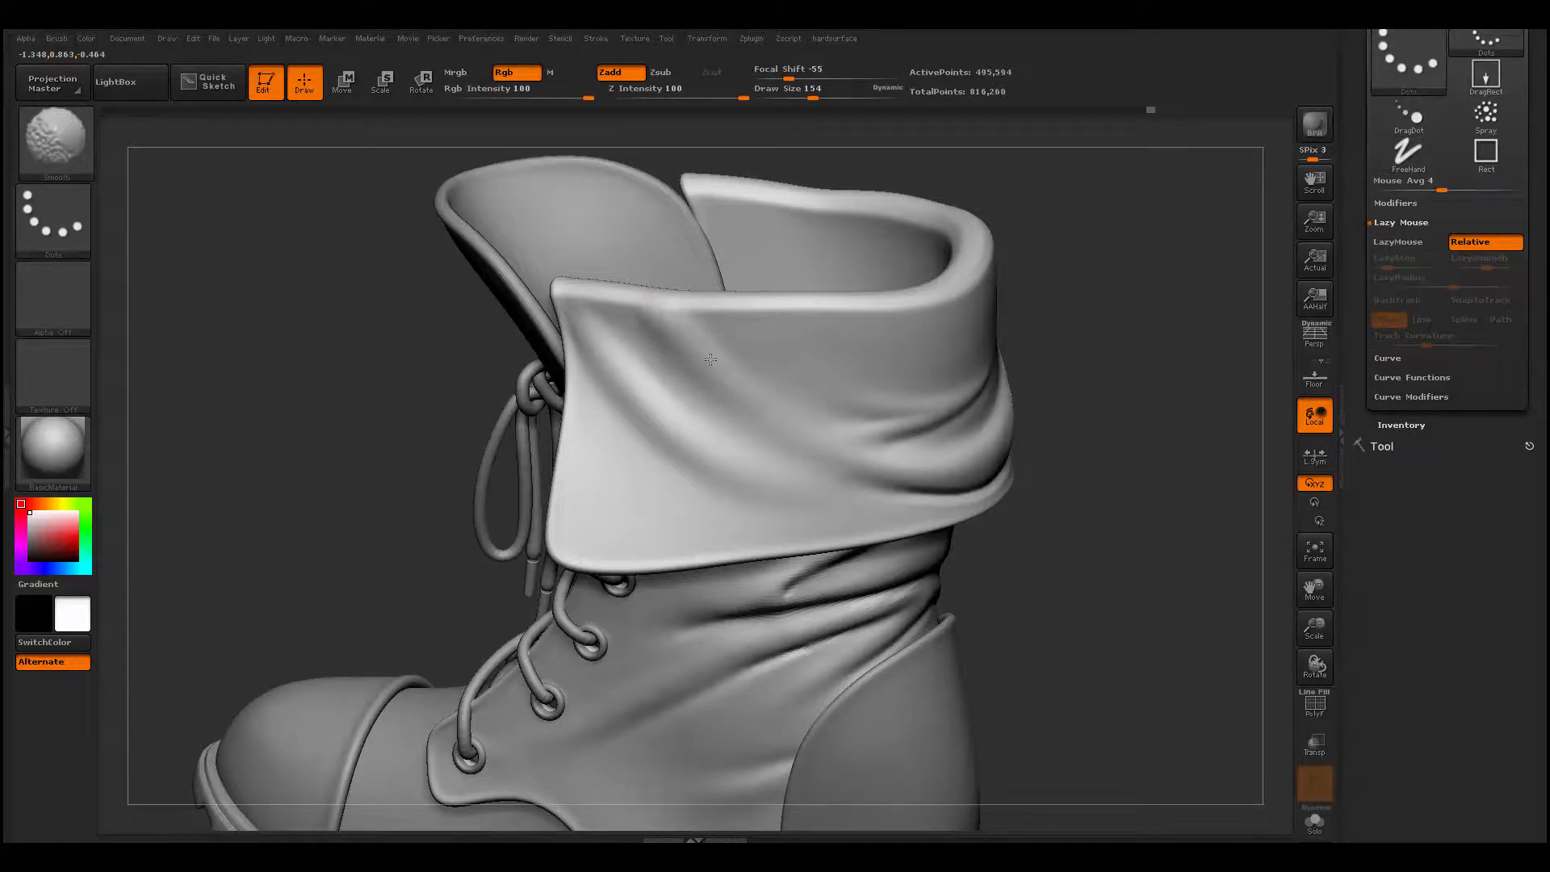
- Build up a soft bump near the cuff's lower front corner with ClayBuildup at draw size 154, and smooth it
left_click_drag(614, 300, 710, 259)
left_click_drag(858, 228, 942, 183)
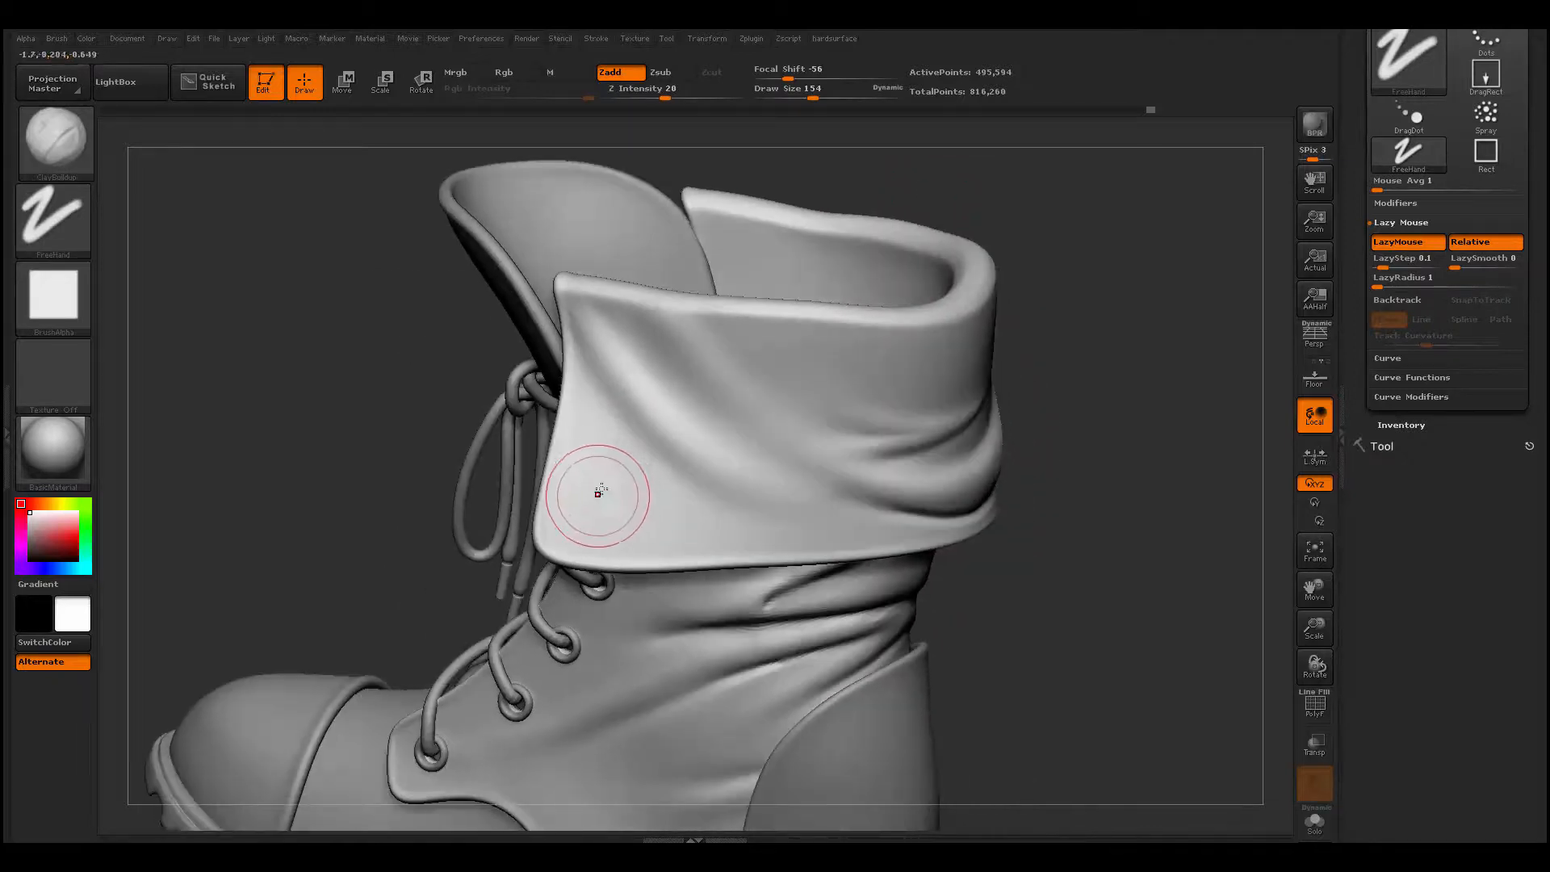
key("shift")
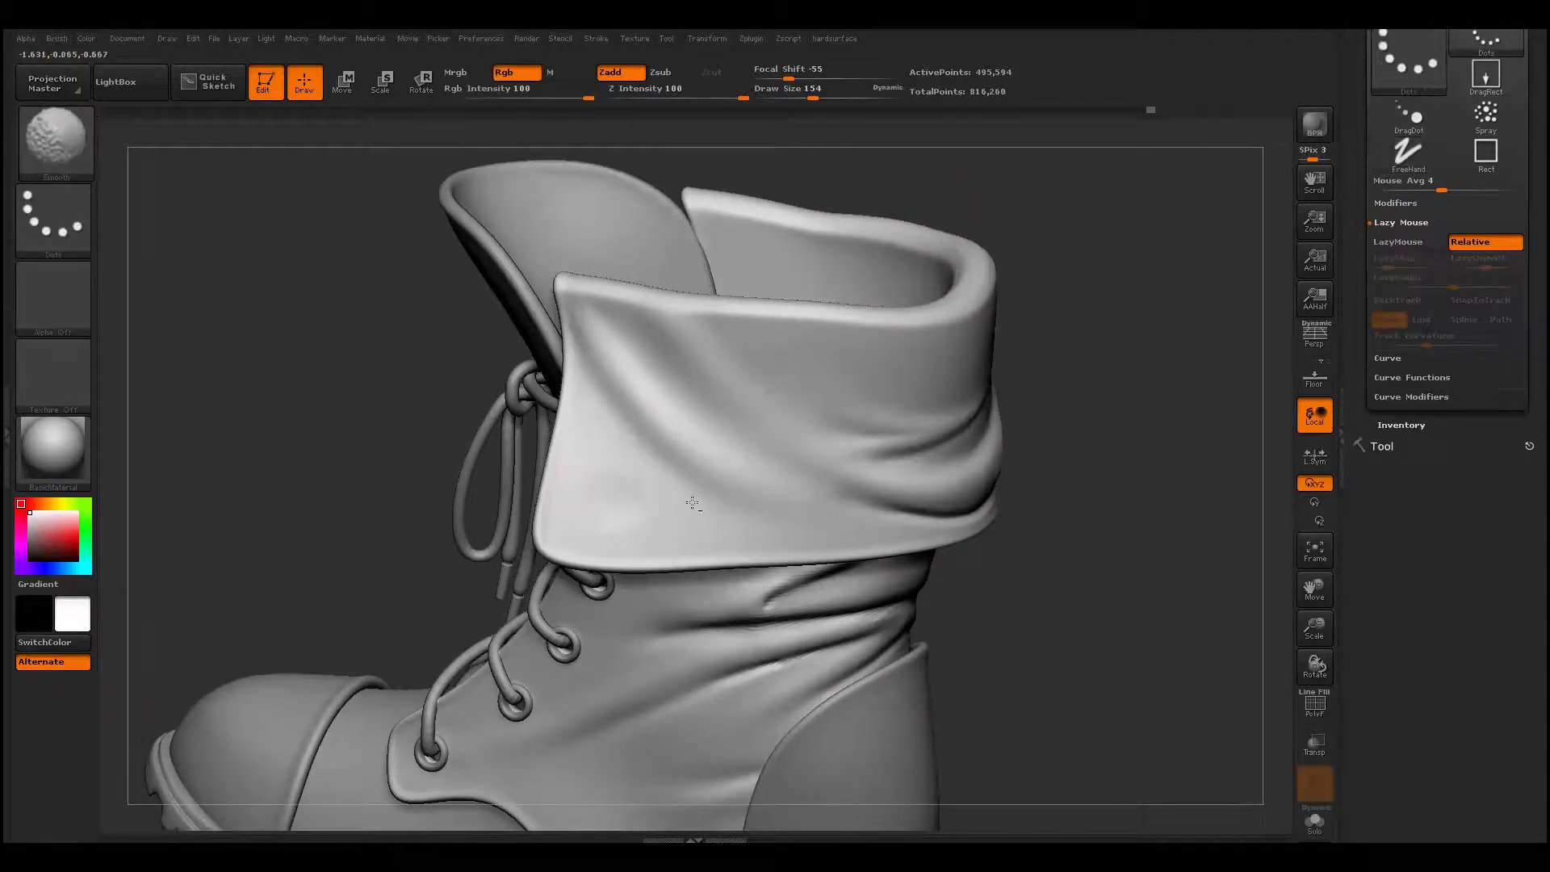
mouse_move(1073, 355)
left_mouse_down("alt")
mouse_move(865, 360)
mouse_move(848, 343)
mouse_move(853, 310)
mouse_move(887, 307)
left_mouse_up("alt")
left_click_drag(625, 350, 778, 360)
left_click_drag(893, 287, 872, 295)
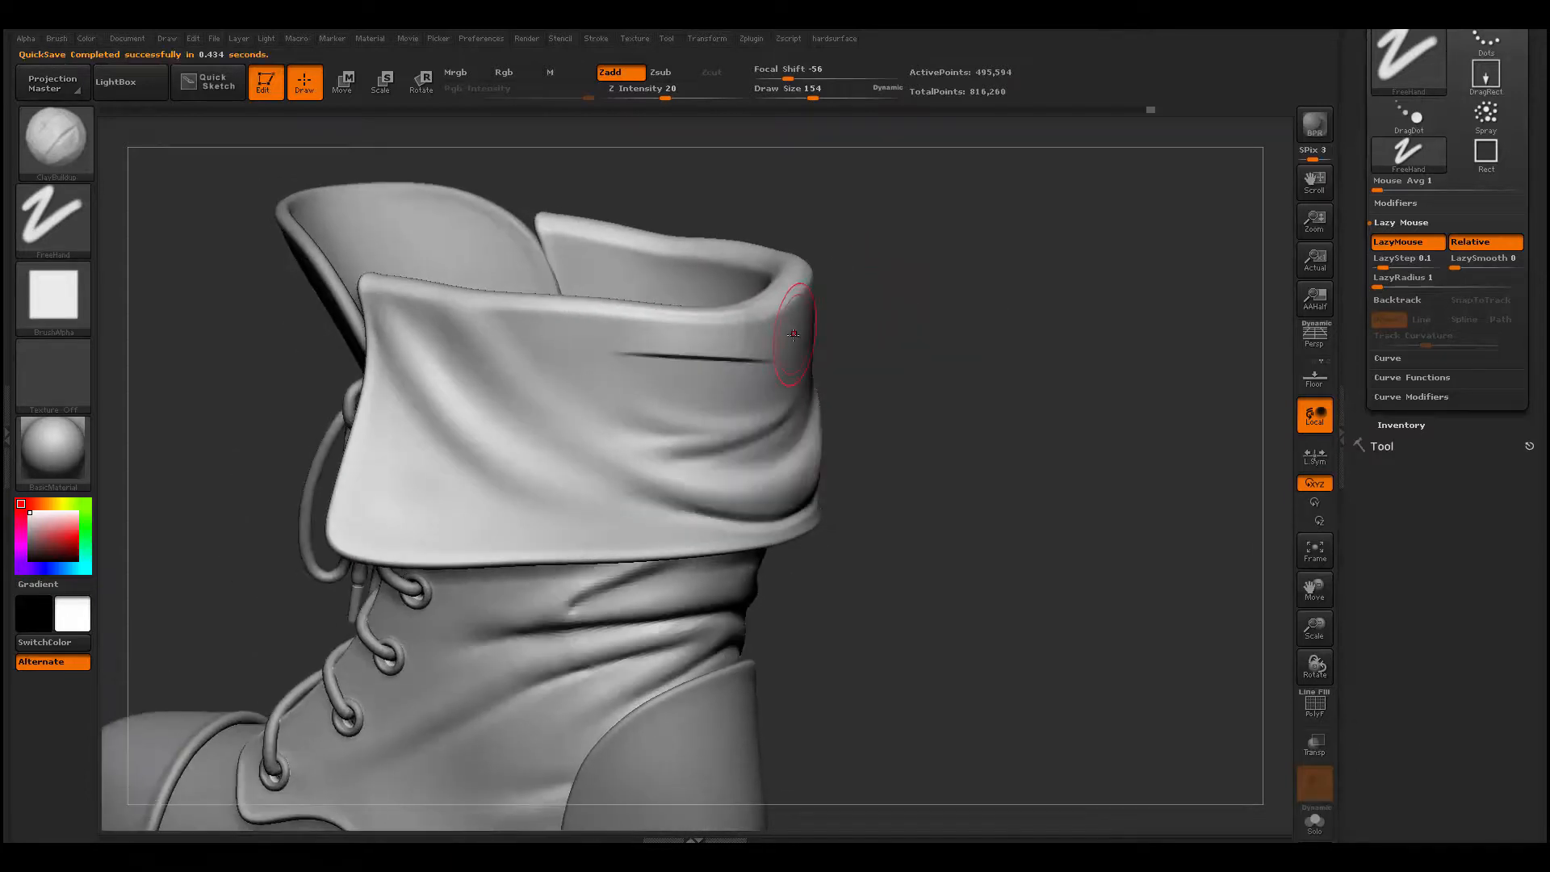
key("ctrl+z")
- Build a ridge curving from the cuff's side rim toward the back with ClayBuildup at draw size 101, and smooth it
key("space")
mouse_move(659, 326)
left_mouse_down()
mouse_move(670, 333)
mouse_move(650, 339)
mouse_move(706, 357)
left_mouse_up()
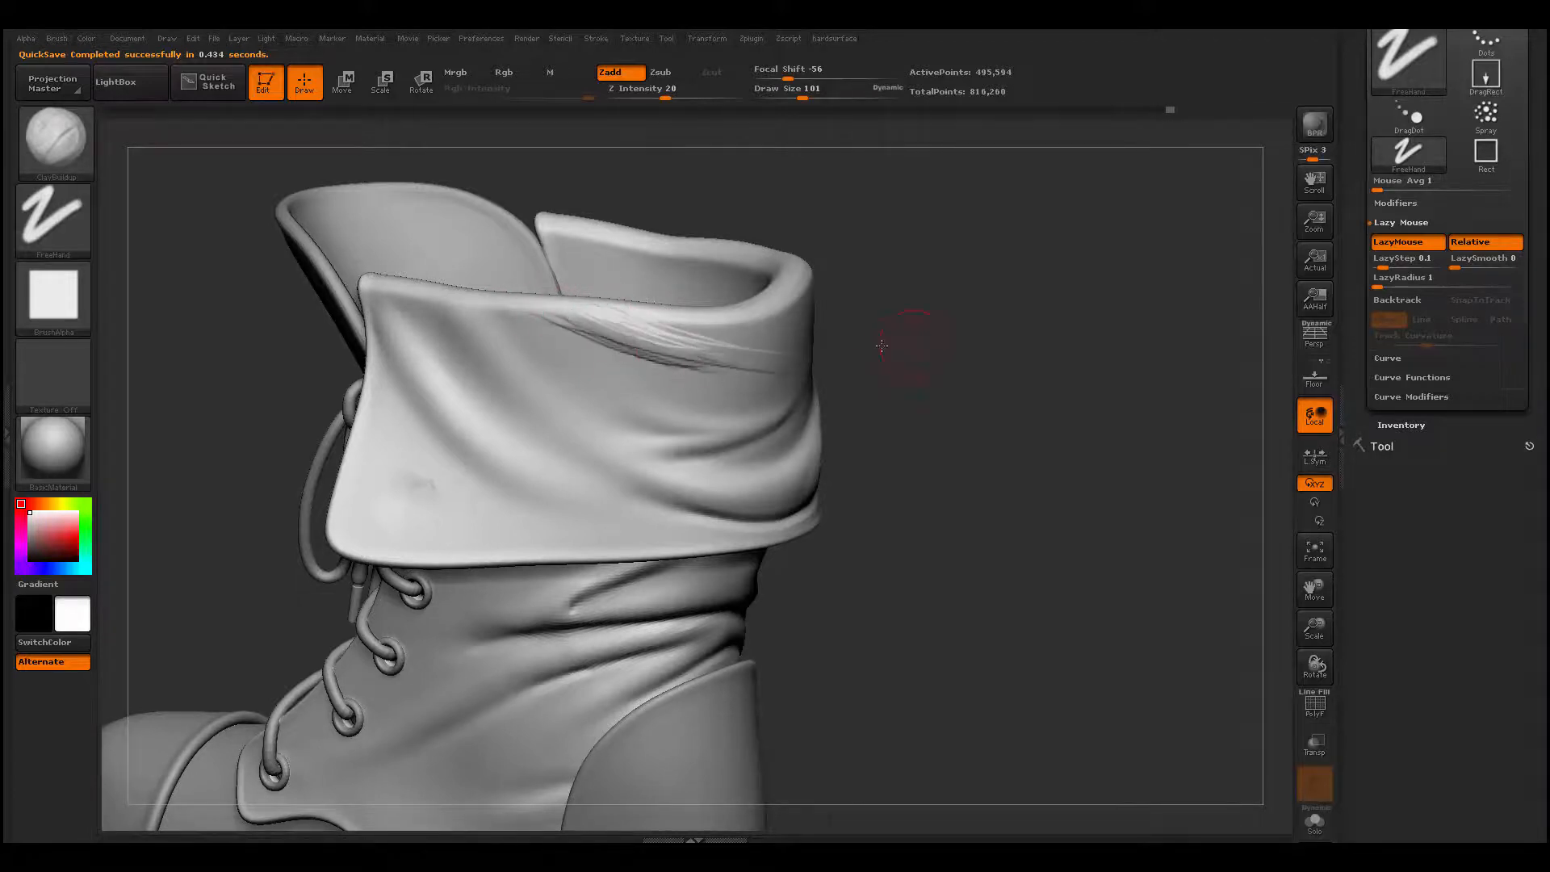
left_click_drag(913, 345, 839, 347)
left_click_drag(632, 336, 632, 343, "shift")
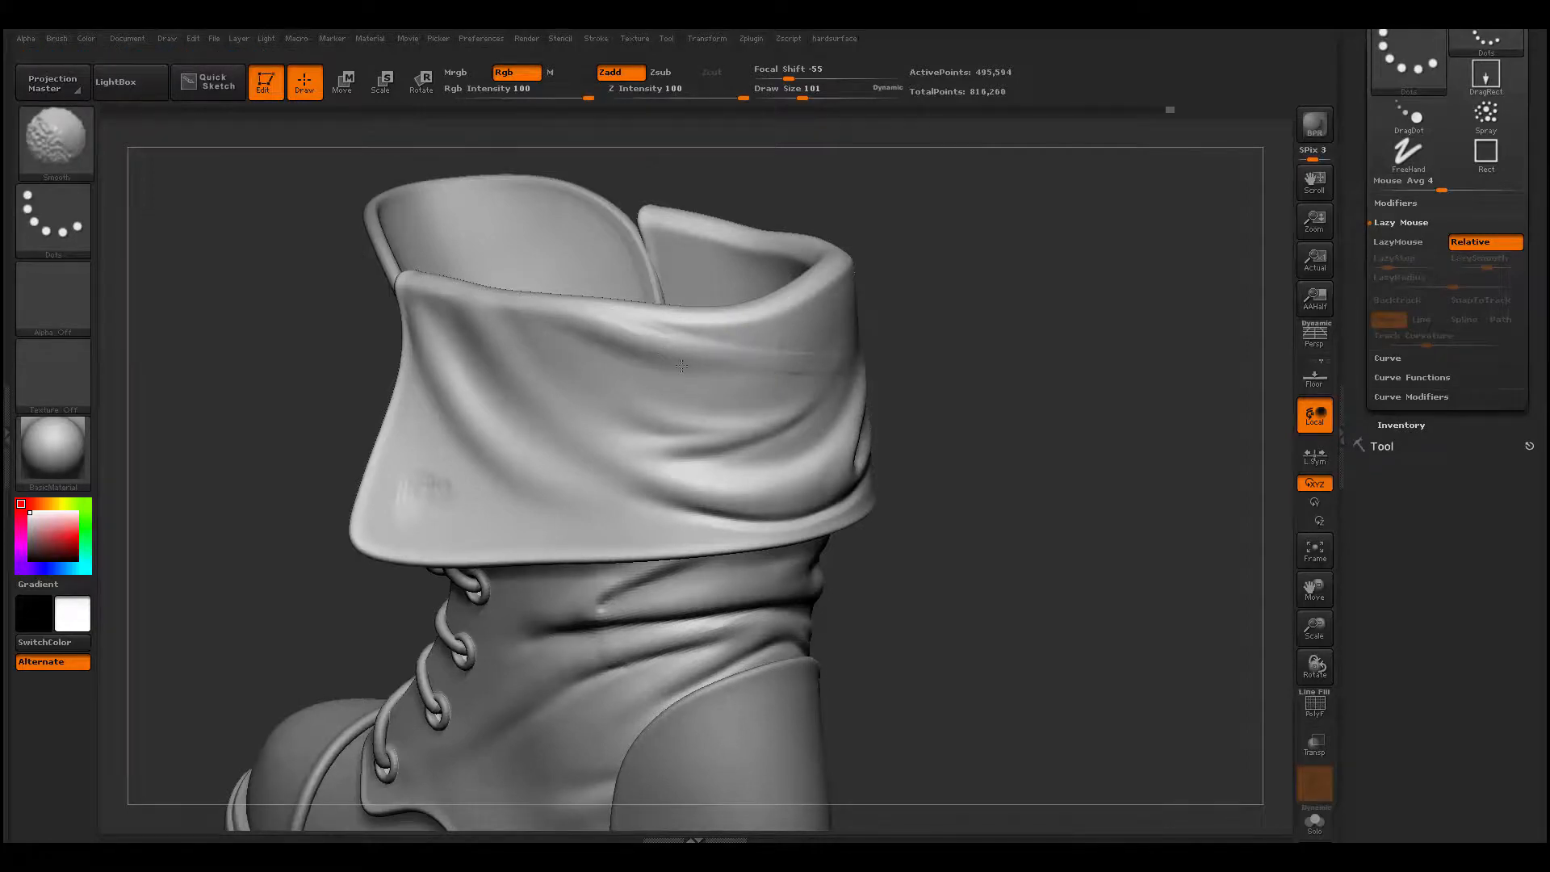
left_click_drag(955, 334, 867, 336)
left_click_drag(726, 359, 779, 365, "shift")
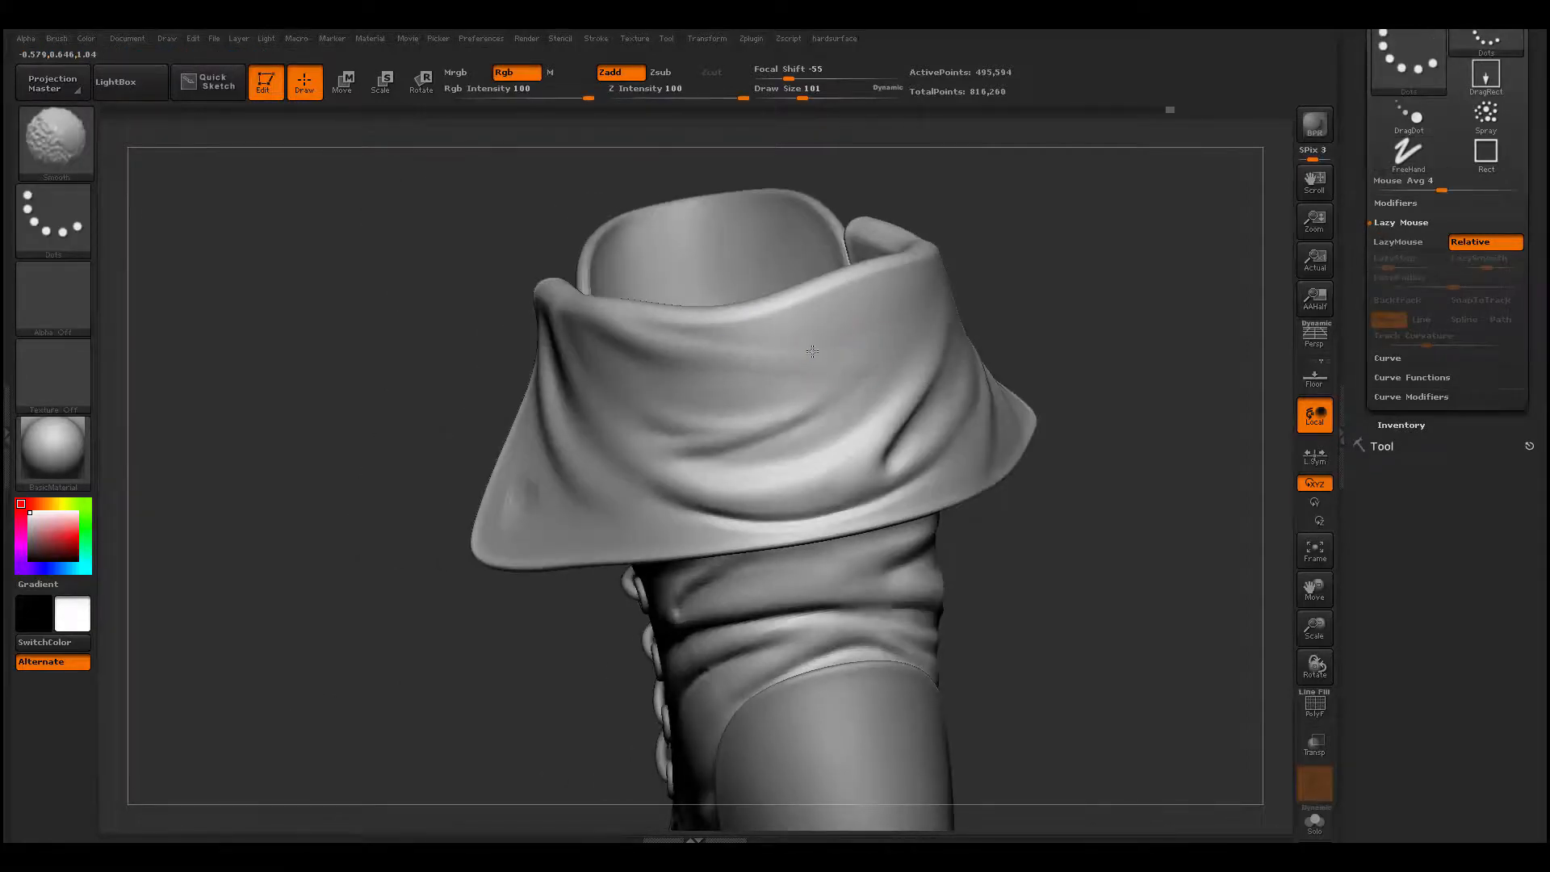
- Thicken the cuff's back rim with a rising ridge using ClayBuildup at draw size 101, and smooth it into the surface below
right_click_drag(812, 351, 834, 333)
left_click_drag(807, 329, 949, 259)
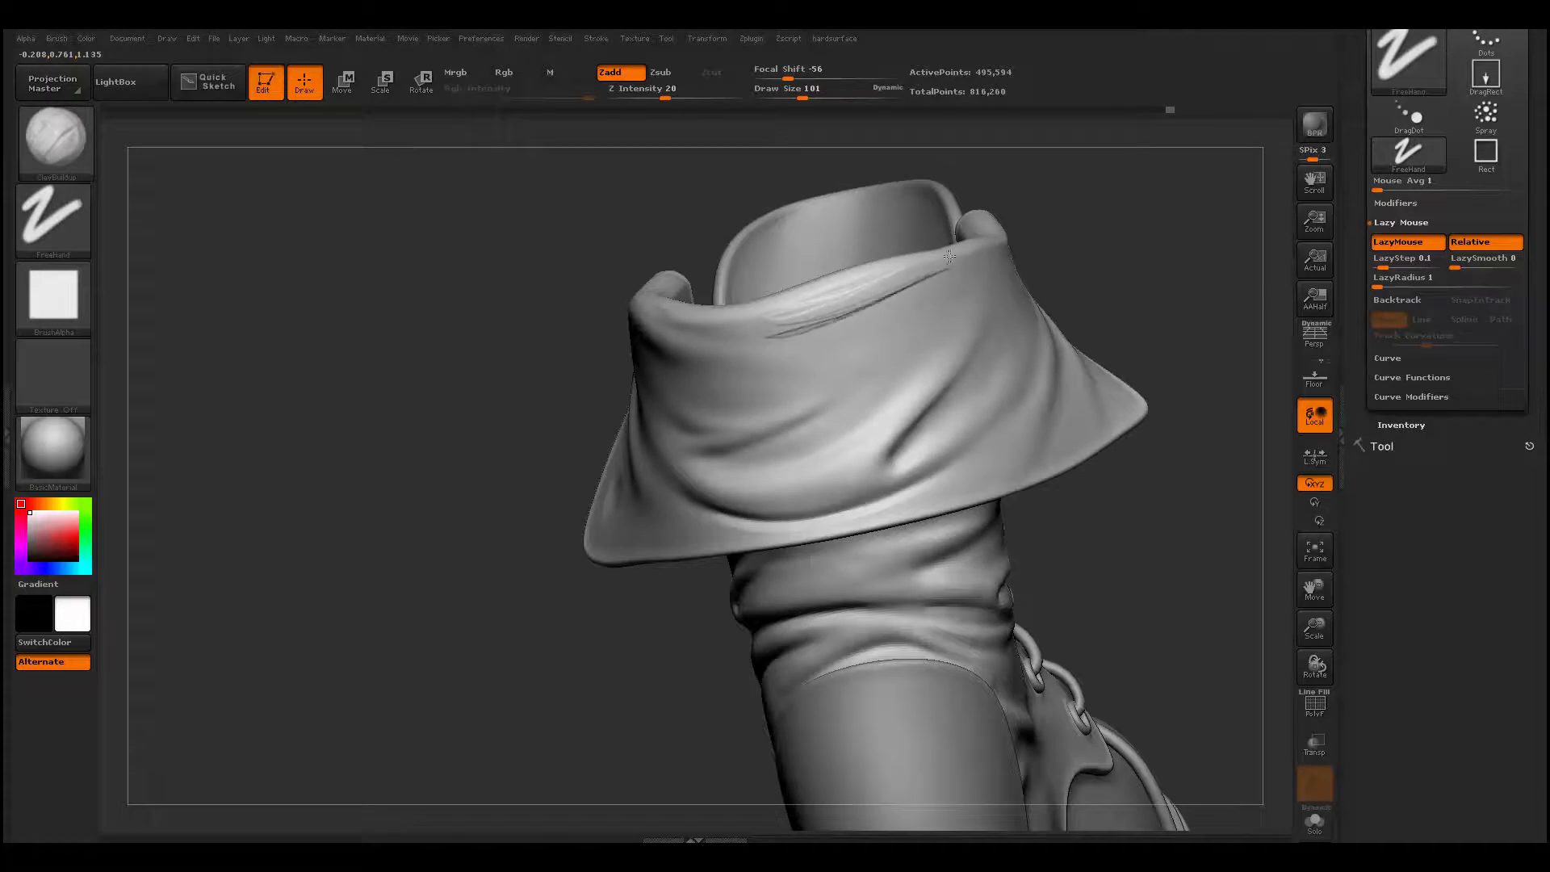
right_click_drag(870, 313, 857, 365)
left_click_drag(784, 319, 820, 304, "shift")
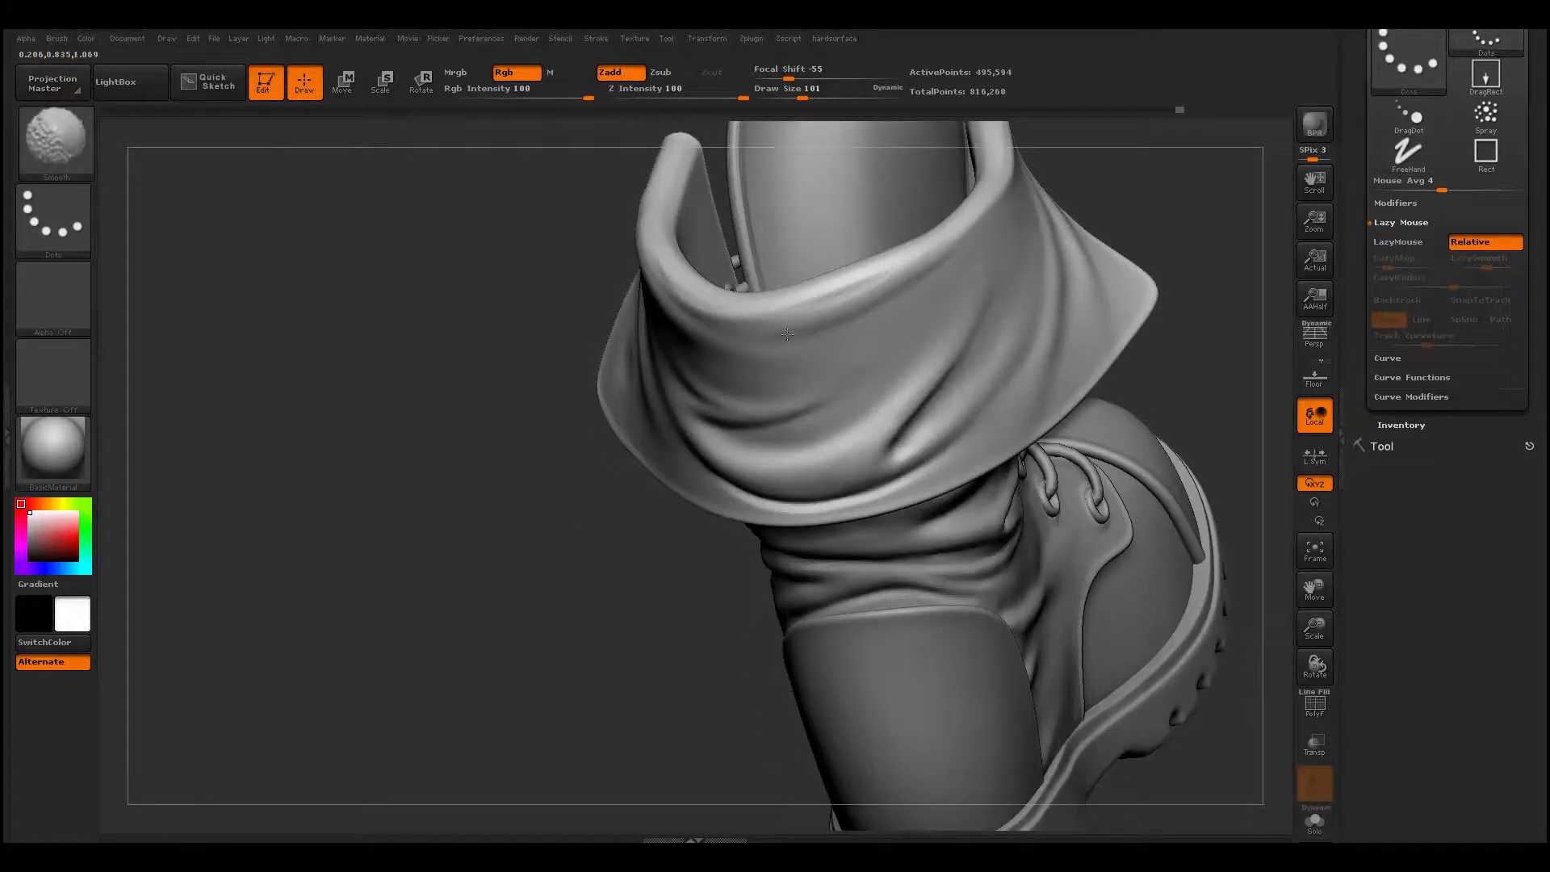
mouse_move(787, 334)
right_mouse_down("ctrl")
mouse_move(526, 512)
mouse_move(552, 481)
right_mouse_up("ctrl")
- Add a long fold below the rim on the cuff's other side, running back from the front corner, and smooth it
mouse_move(1037, 414)
right_mouse_down()
mouse_move(560, 554)
mouse_move(424, 558)
mouse_move(421, 583)
right_mouse_up()
mouse_move(421, 583)
right_mouse_down("ctrl")
mouse_move(448, 624)
mouse_move(335, 640)
mouse_move(355, 694)
right_mouse_up("ctrl")
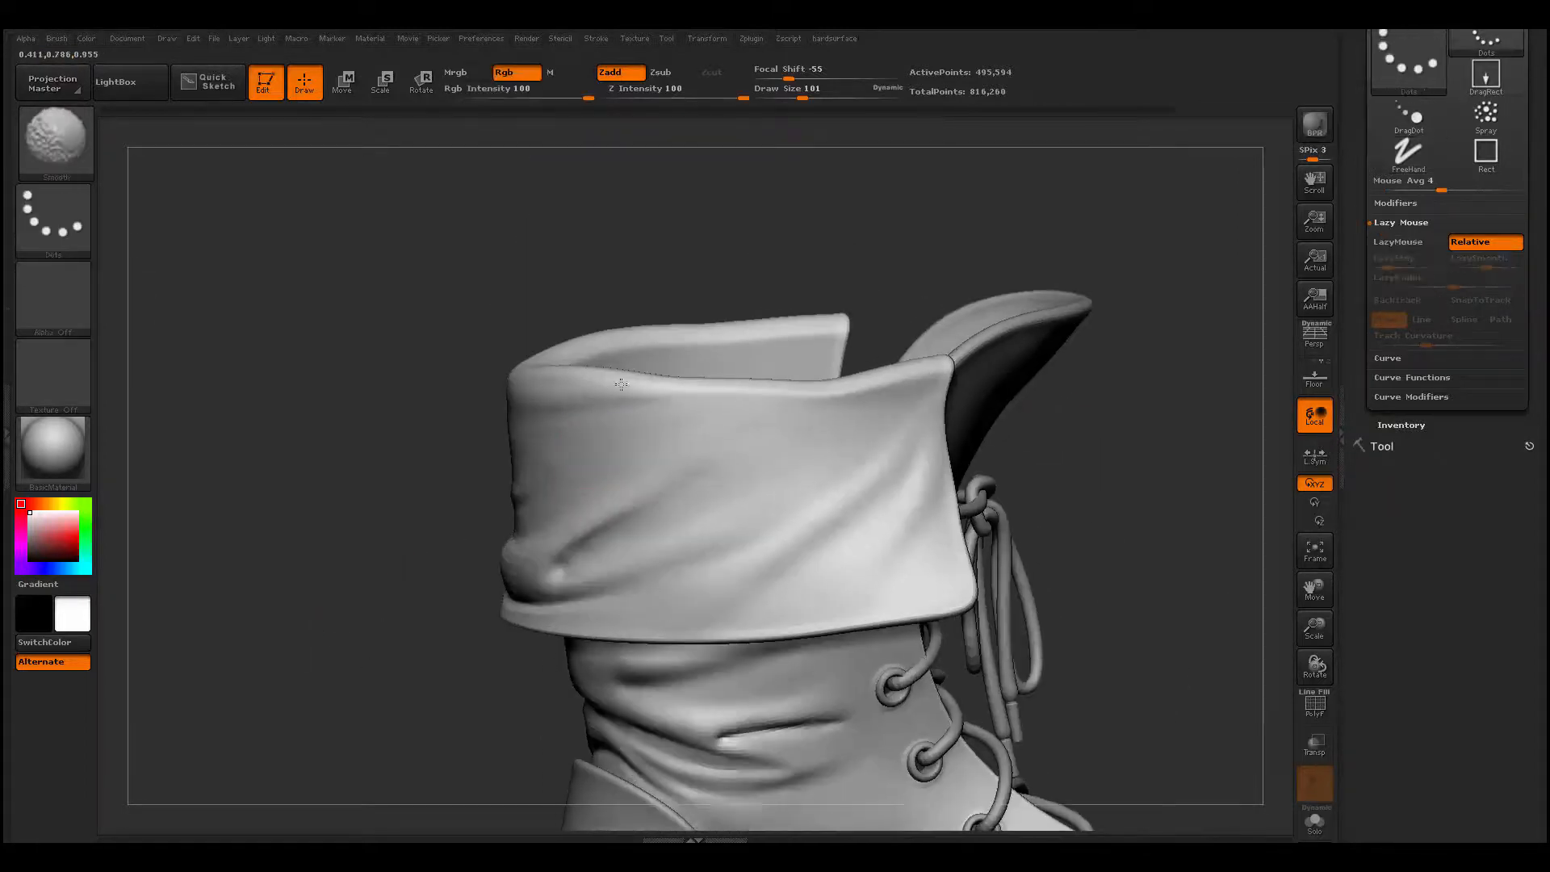
mouse_move(706, 452)
left_mouse_down()
mouse_move(843, 395)
mouse_move(552, 459)
mouse_move(739, 417)
left_mouse_up()
left_click_drag(896, 384, 539, 453, "shift")
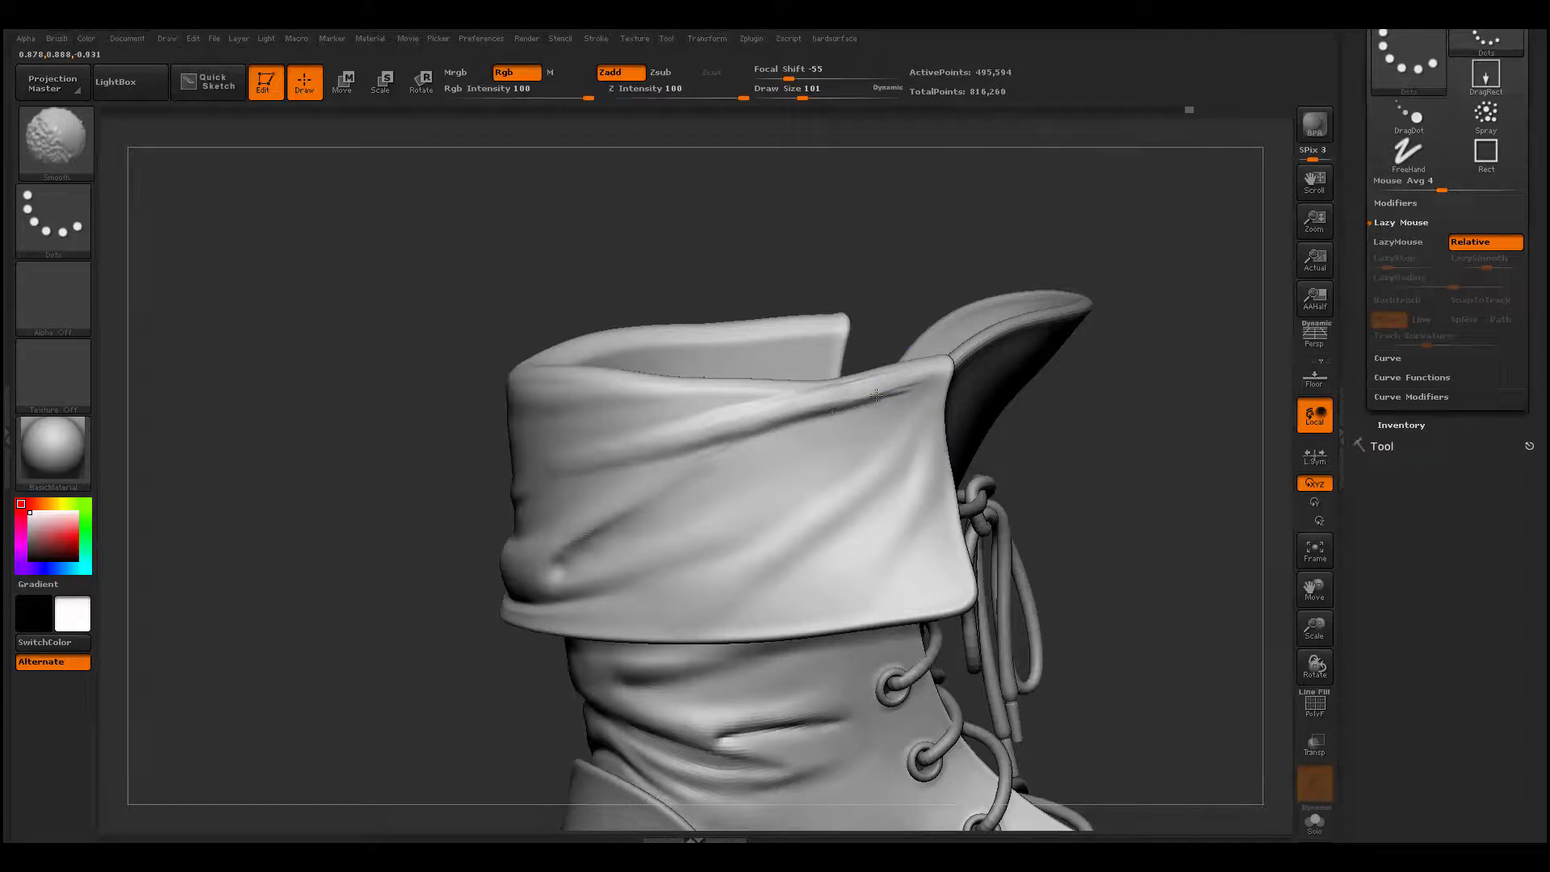
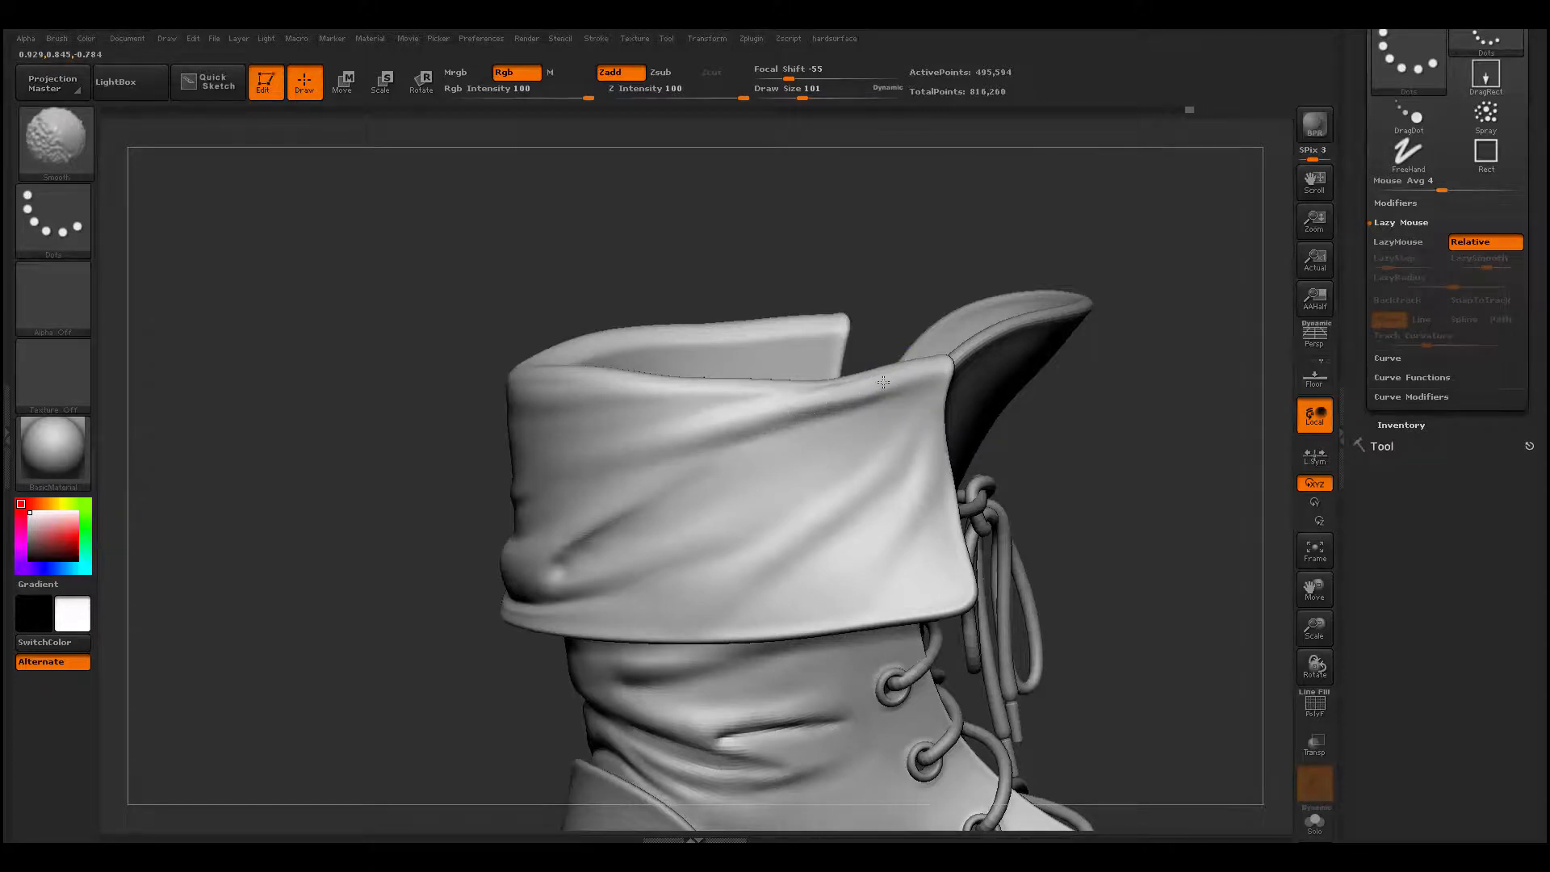
- Build a slanted fold across the back of the cuff with ClayBuildup at draw size 101, and smooth it around toward the side
left_click_drag(456, 565, 482, 593, "alt")
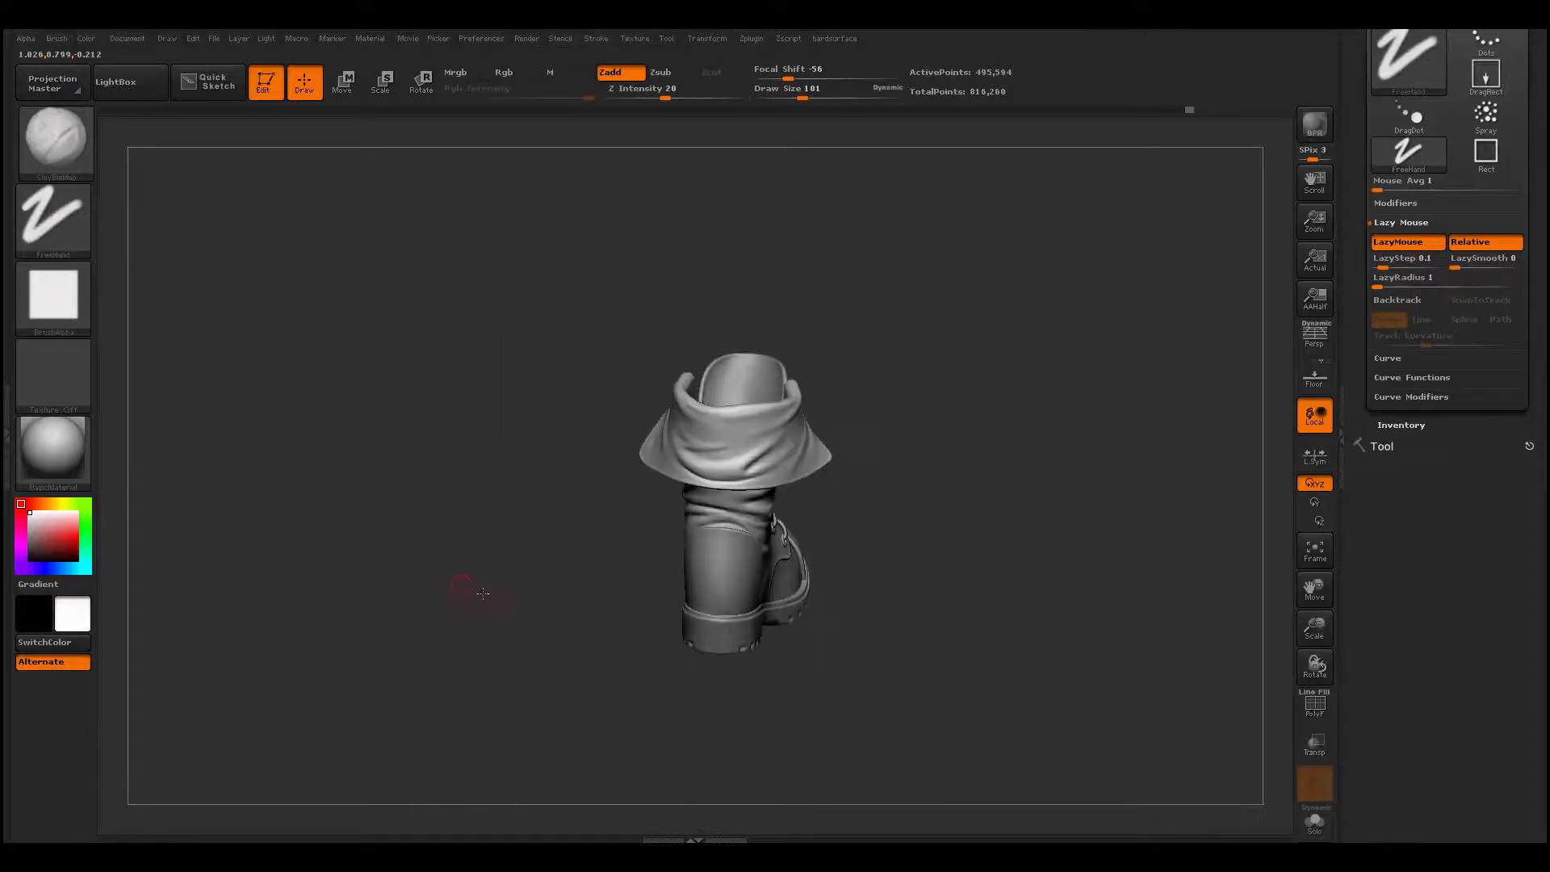
key("f")
left_click_drag(736, 469, 685, 487)
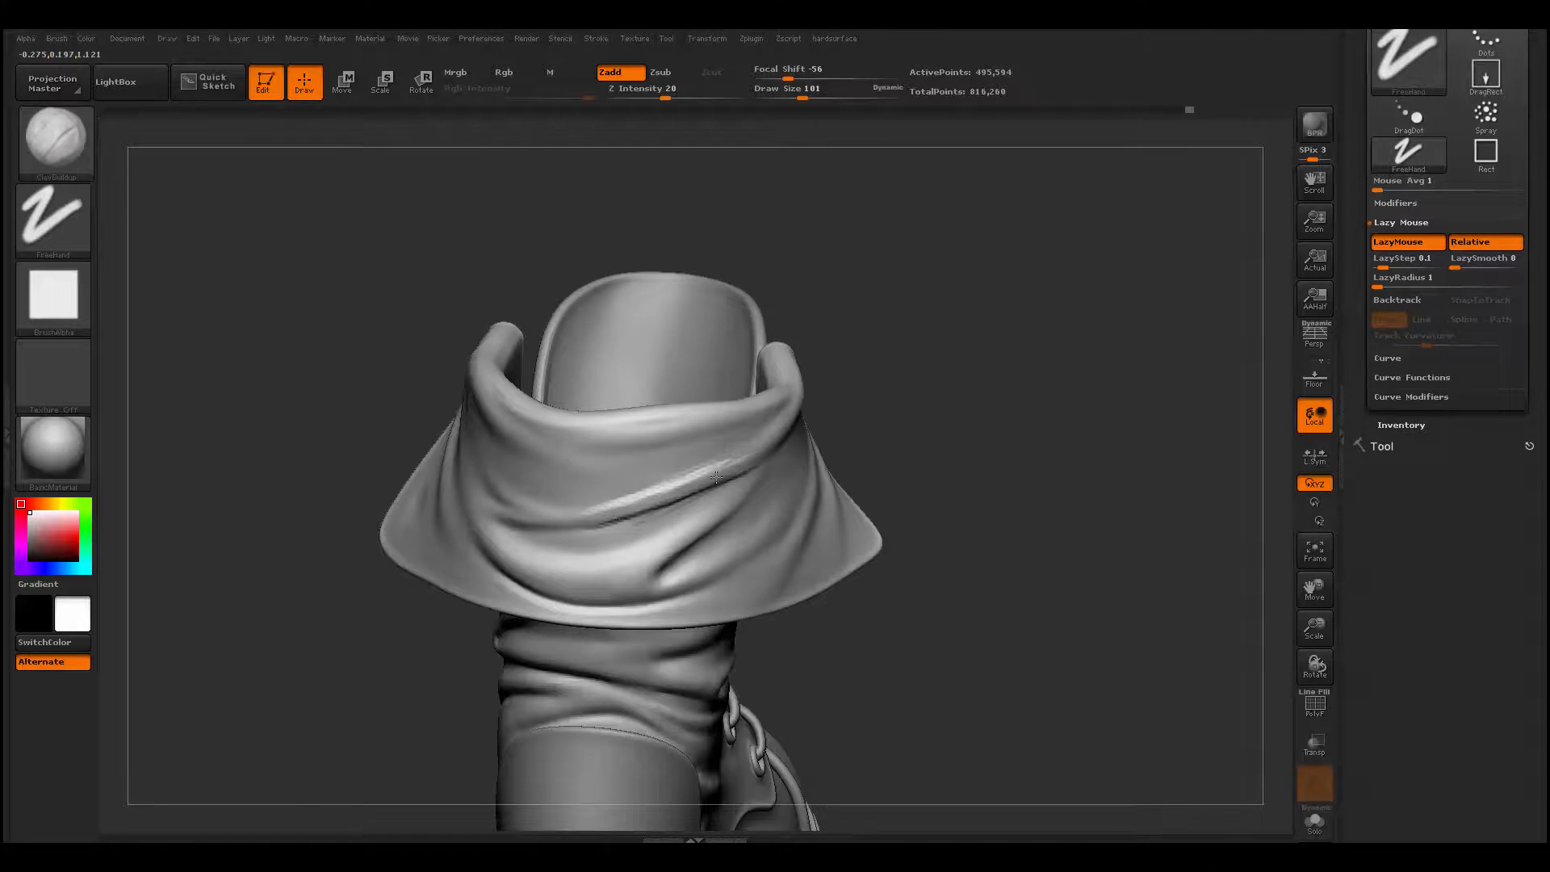
key("shift")
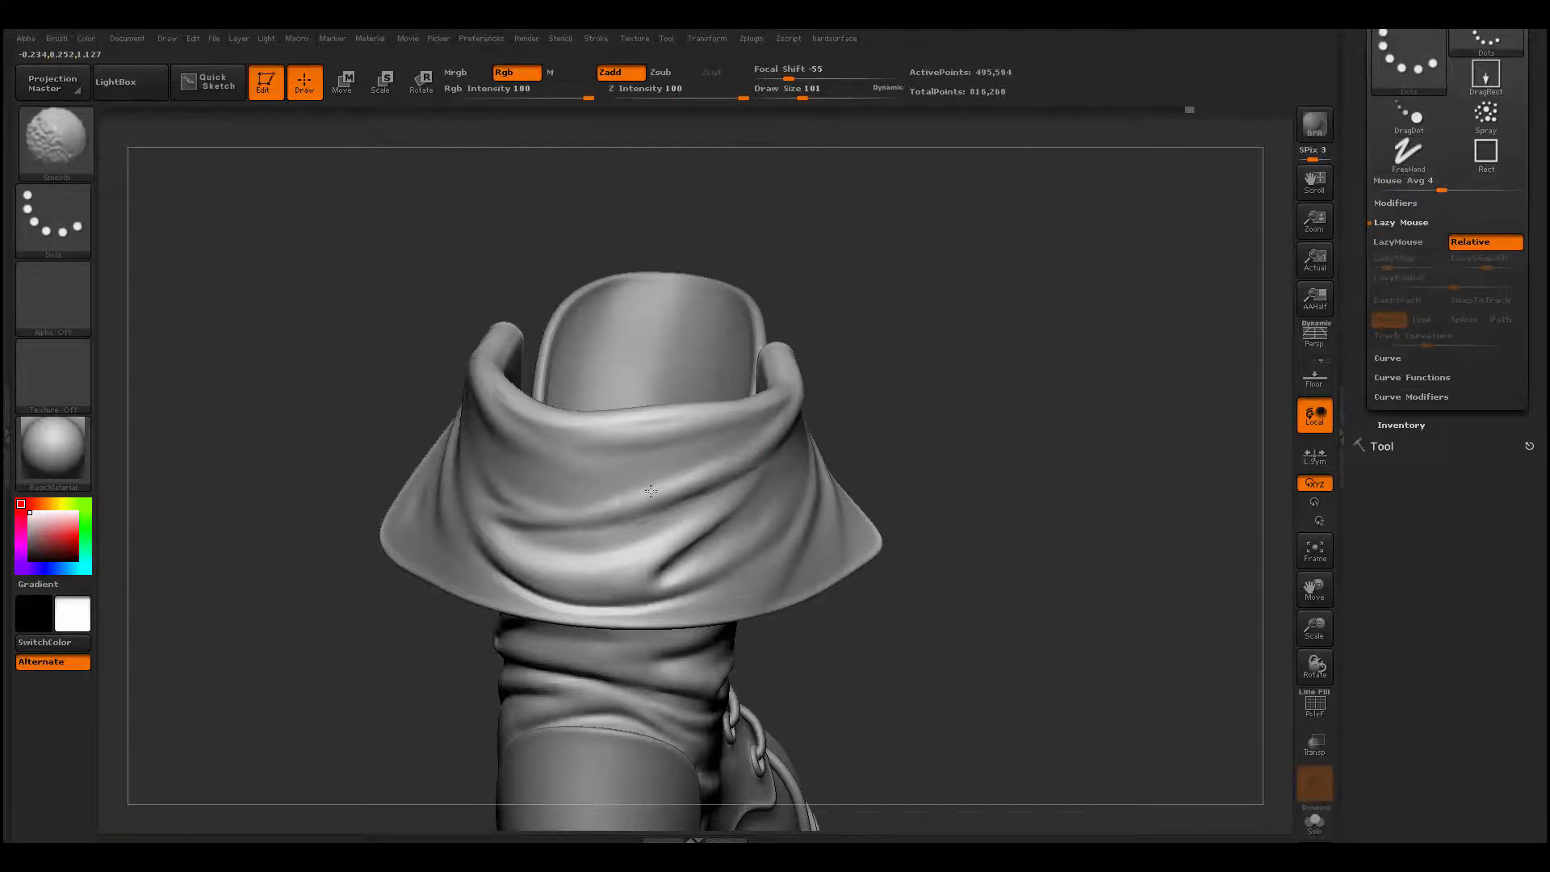
mouse_move(915, 422)
left_mouse_down()
mouse_move(917, 391)
mouse_move(774, 395)
left_mouse_up()
key("shift")
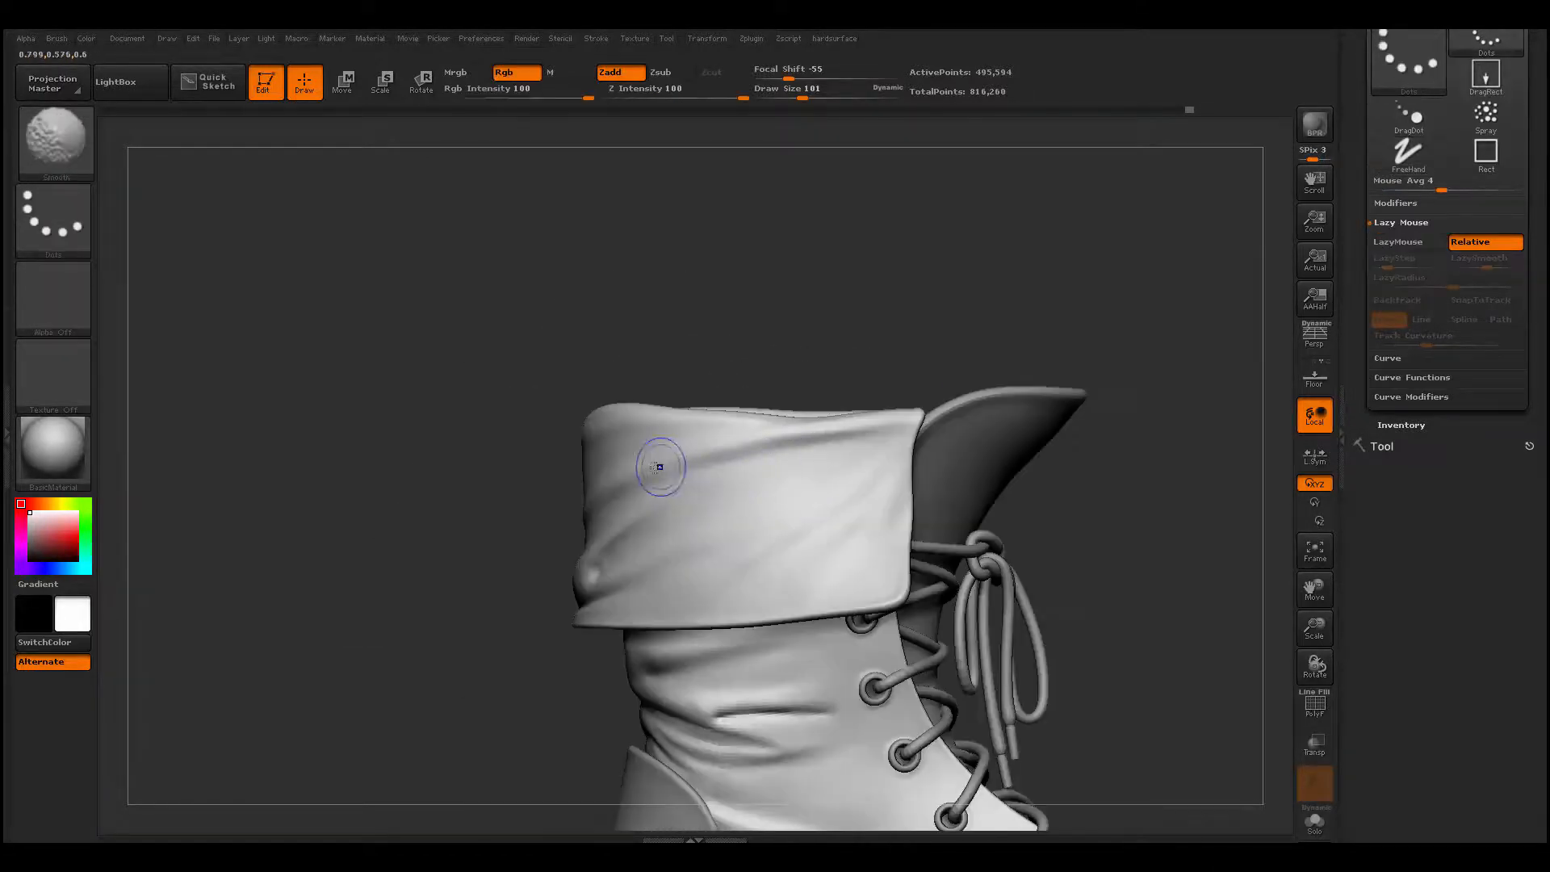
left_click_drag(495, 553, 592, 481)
key("shift")
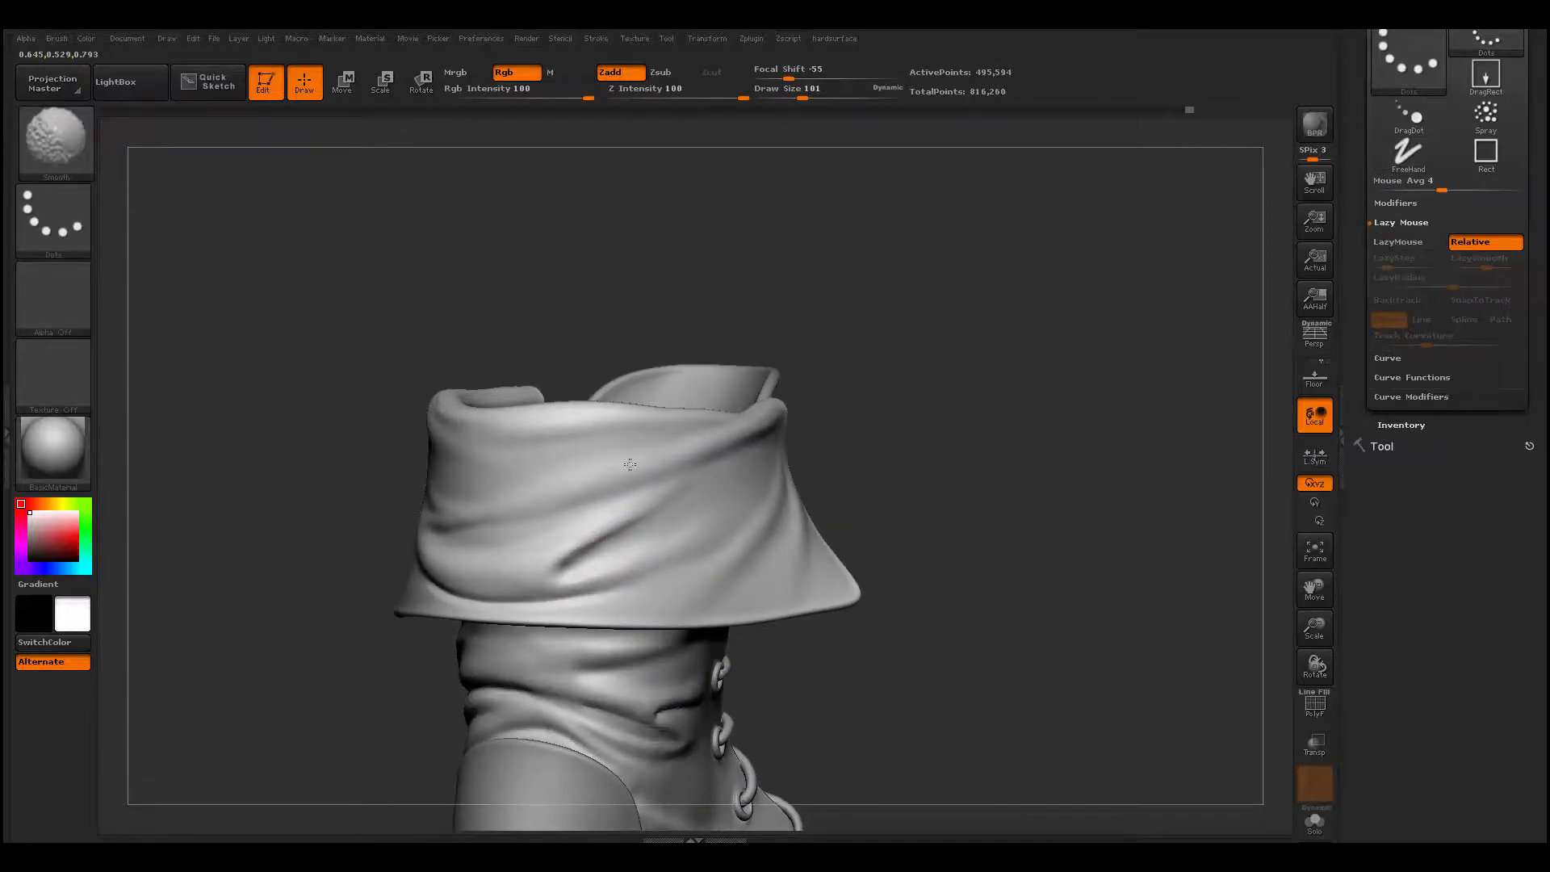
- Add a diagonal fold below the cuff's rim, running back from the upper front corner, and smooth it
mouse_move(380, 645)
left_mouse_down("alt")
mouse_move(467, 543)
mouse_move(484, 579)
mouse_move(420, 590)
mouse_move(464, 678)
left_mouse_up("alt")
left_click_drag(865, 440, 720, 492)
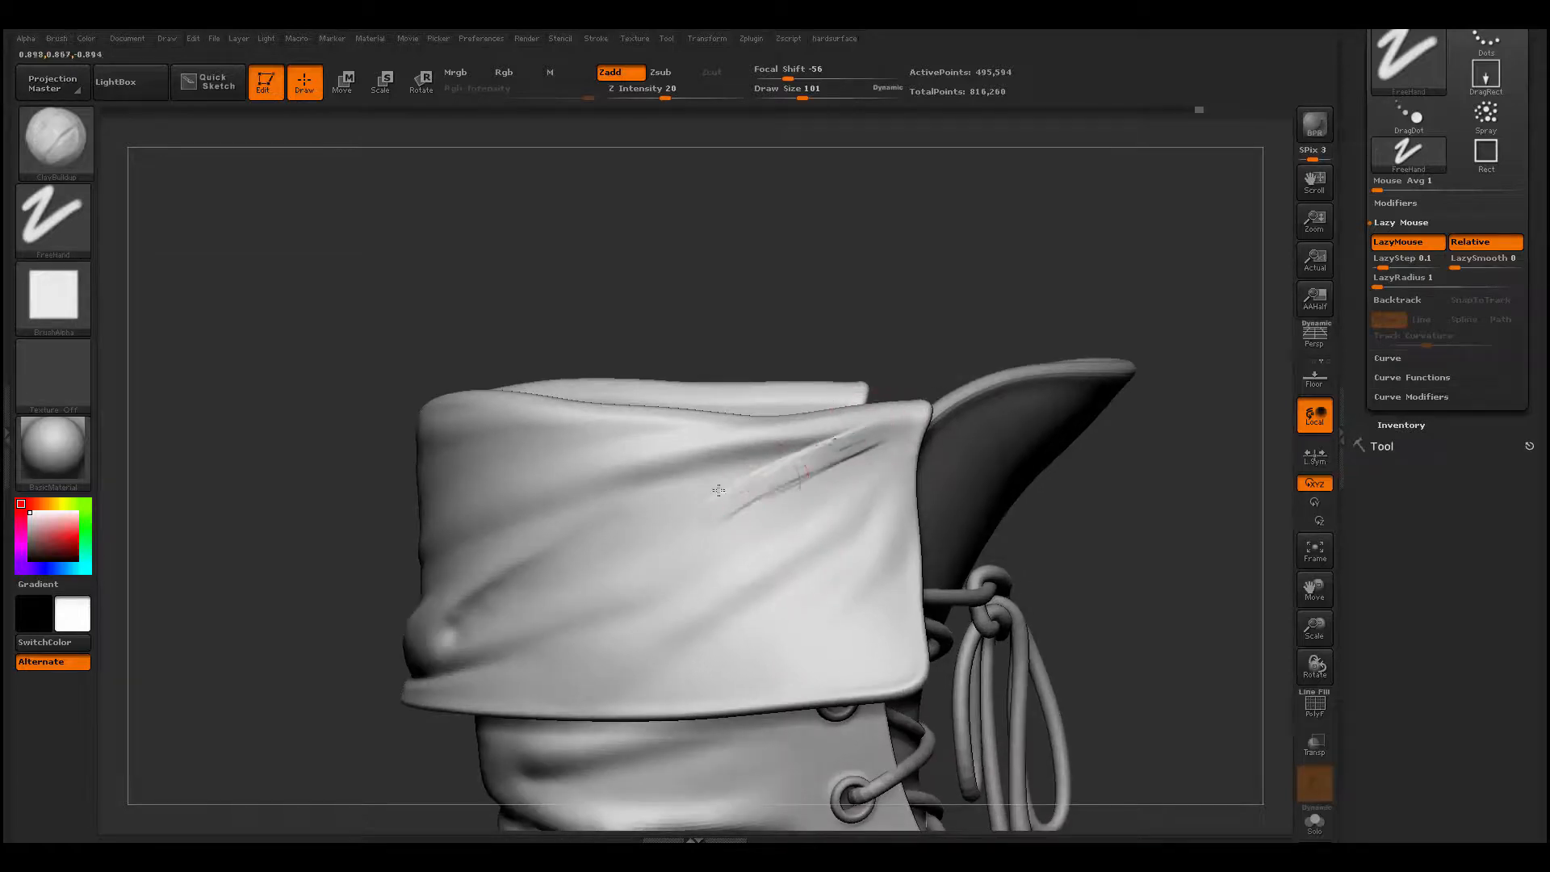
mouse_move(827, 444)
left_mouse_down("shift")
mouse_move(701, 493)
mouse_move(756, 475)
left_mouse_up("shift")
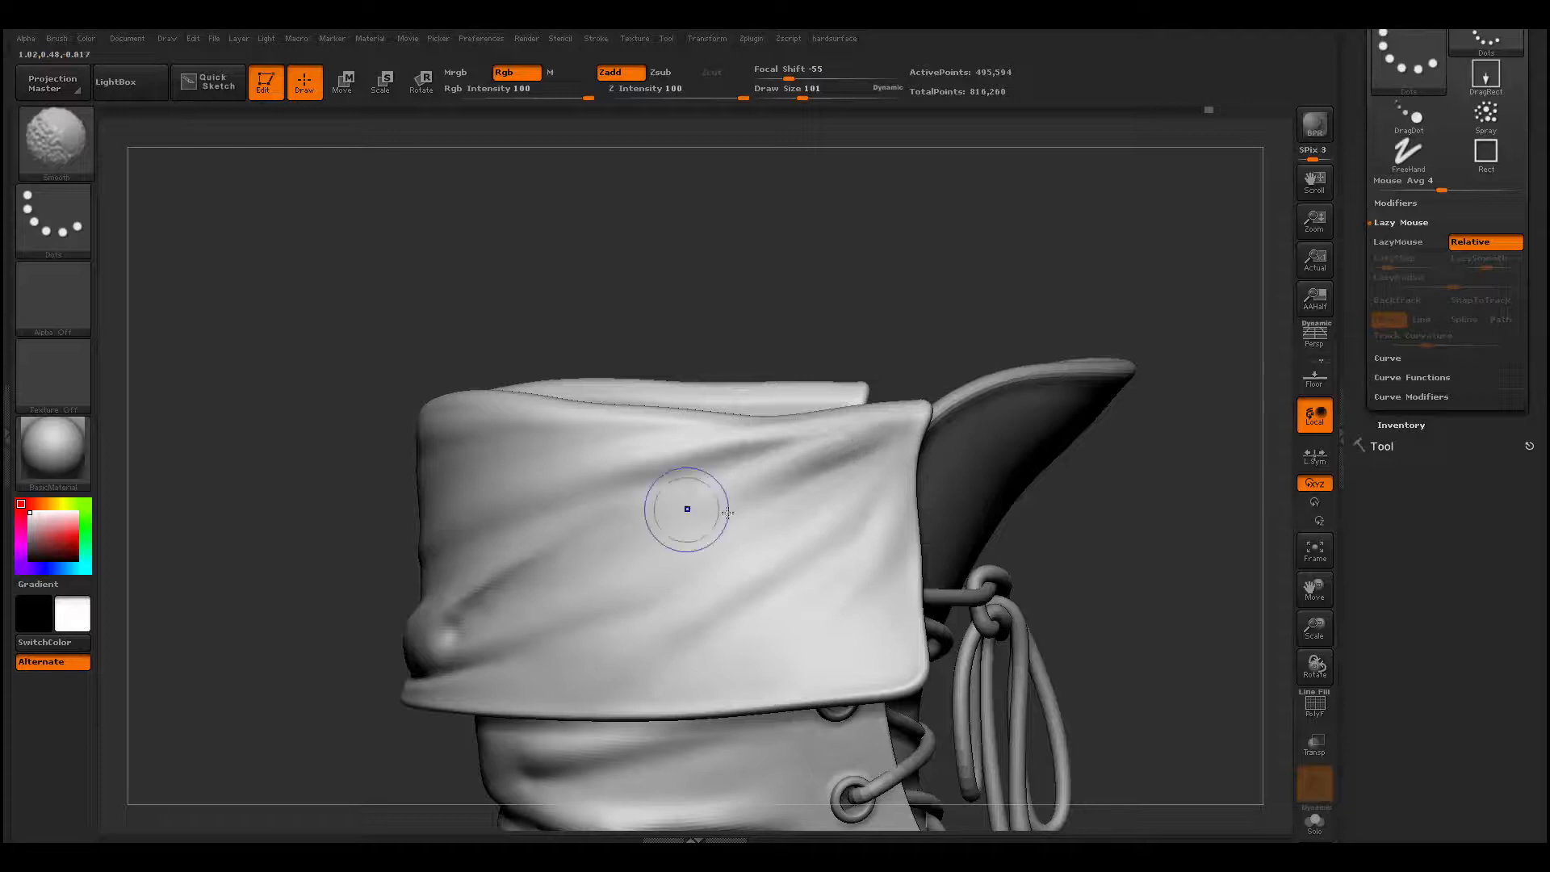
- Build up soft bumps near the lower front corner on the cuff's opposite side with ClayBuildup, and smooth them
mouse_move(364, 646)
left_mouse_down("alt")
mouse_move(397, 574)
mouse_move(536, 620)
left_mouse_up("alt")
left_click_drag(922, 512, 941, 621, "alt")
left_click_drag(819, 587, 700, 607)
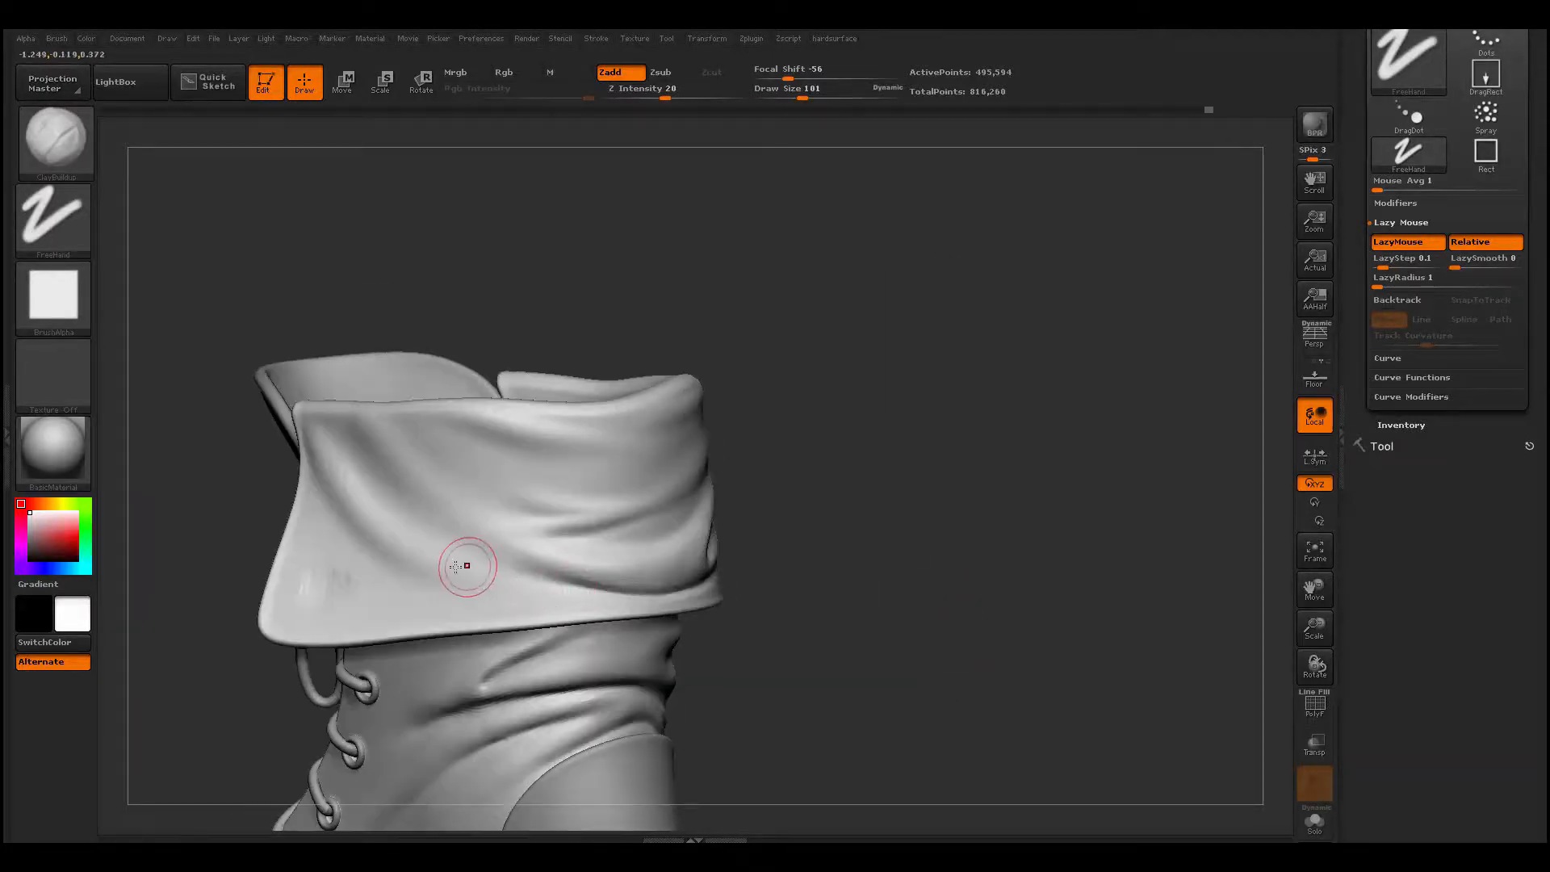
mouse_move(418, 564)
left_mouse_down()
mouse_move(525, 597)
mouse_move(424, 572)
mouse_move(446, 592)
left_mouse_up()
key("shift")
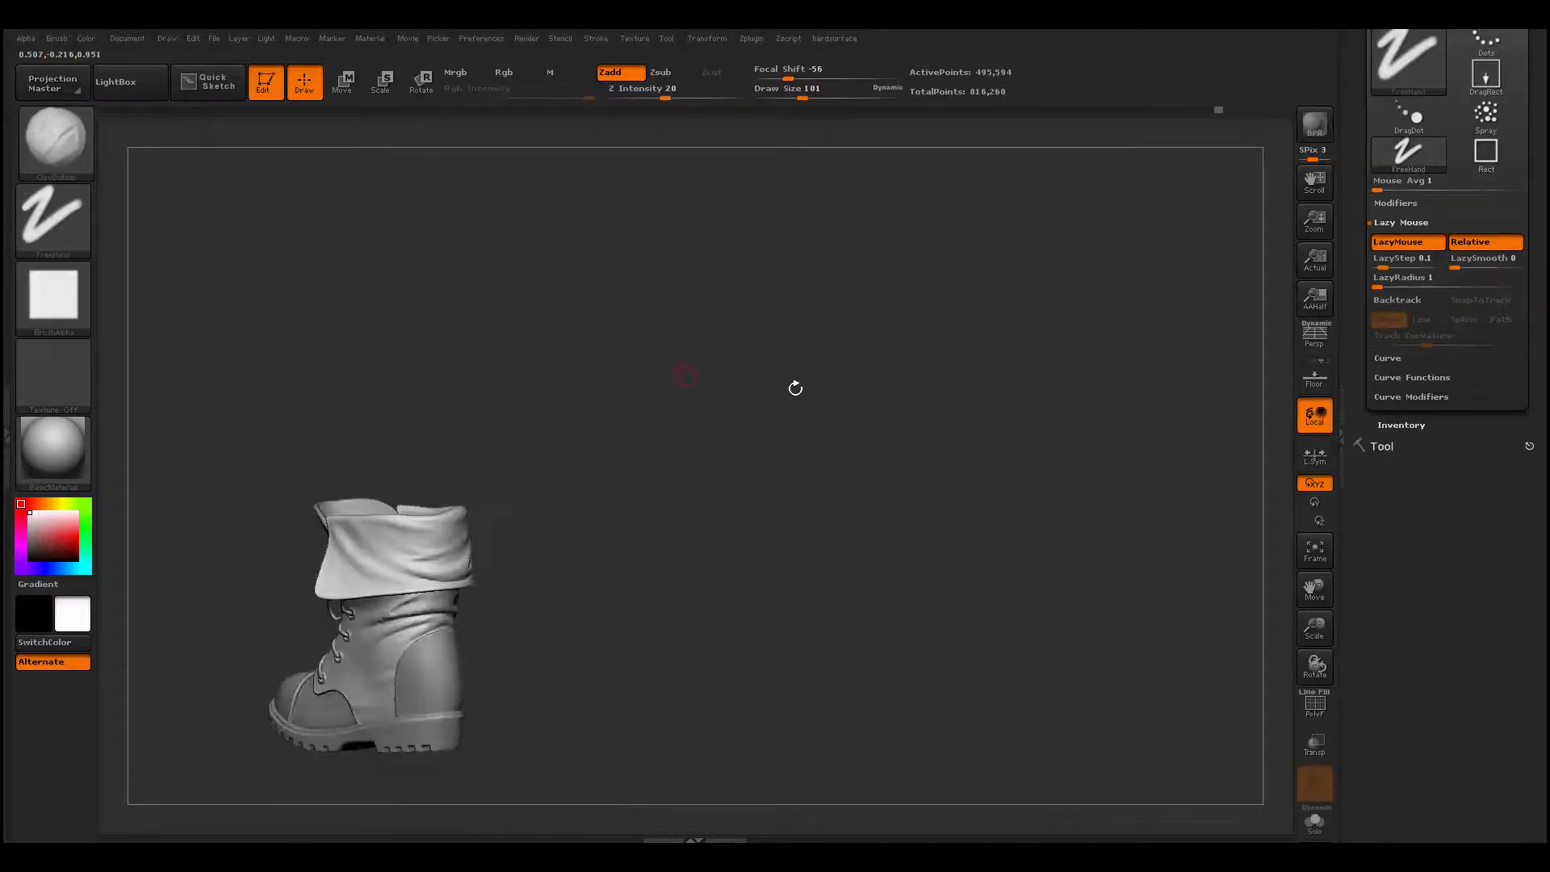
- Add a soft fold on the upper running back from between the top two eyelets under the cuff, and smooth it
mouse_move(796, 387)
left_mouse_down()
mouse_move(640, 581)
mouse_move(840, 474)
mouse_move(759, 471)
mouse_move(837, 370)
mouse_move(941, 335)
mouse_move(973, 367)
mouse_move(891, 479)
mouse_move(926, 525)
left_mouse_up()
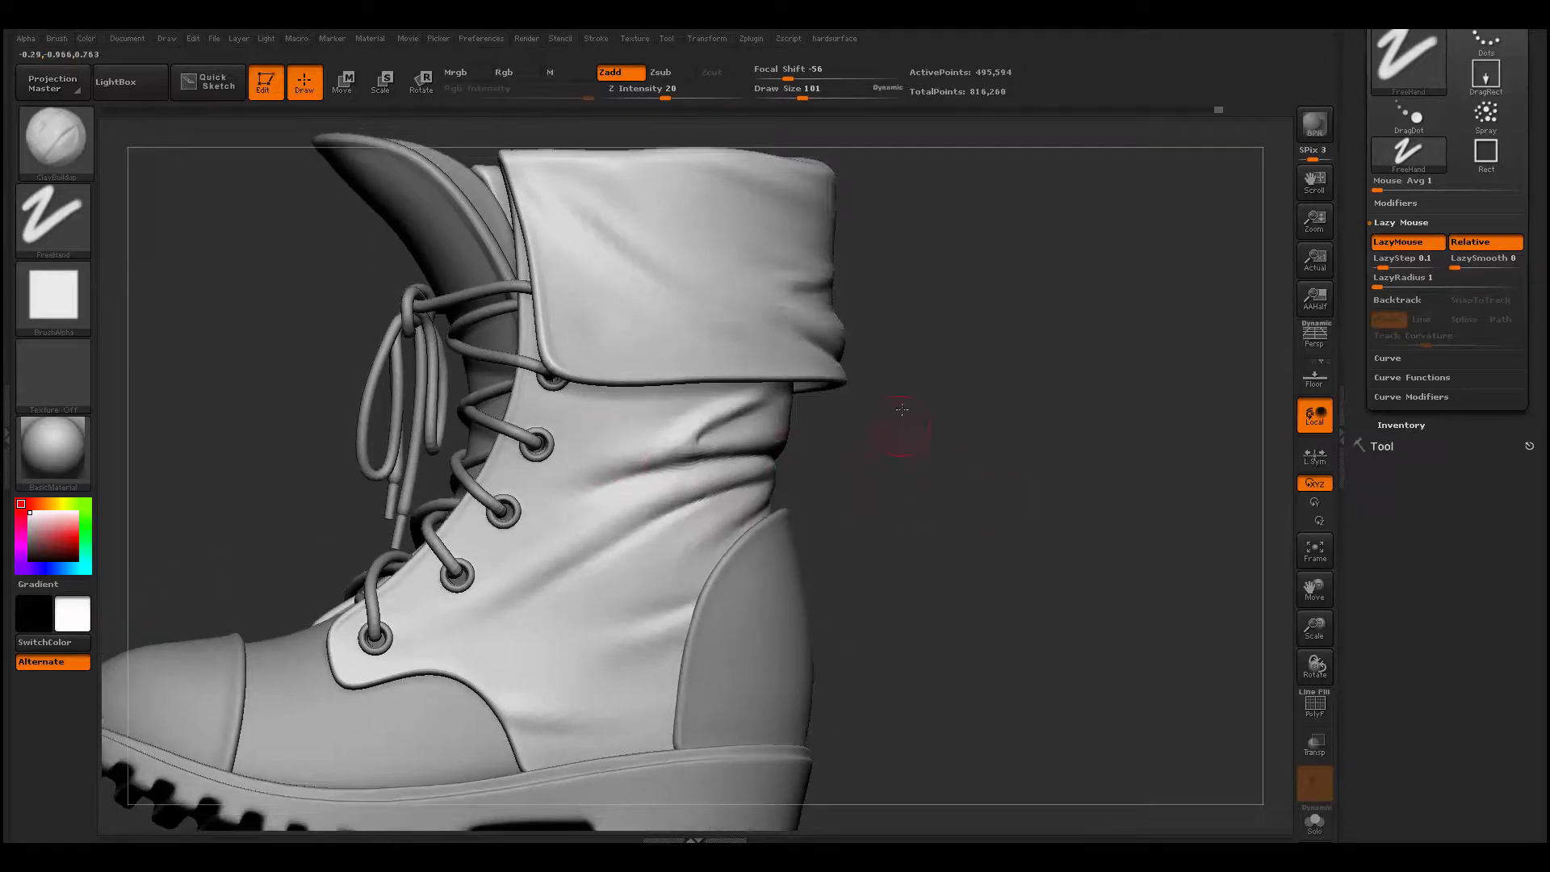
left_click_drag(902, 409, 886, 364)
left_click_drag(534, 423, 624, 419)
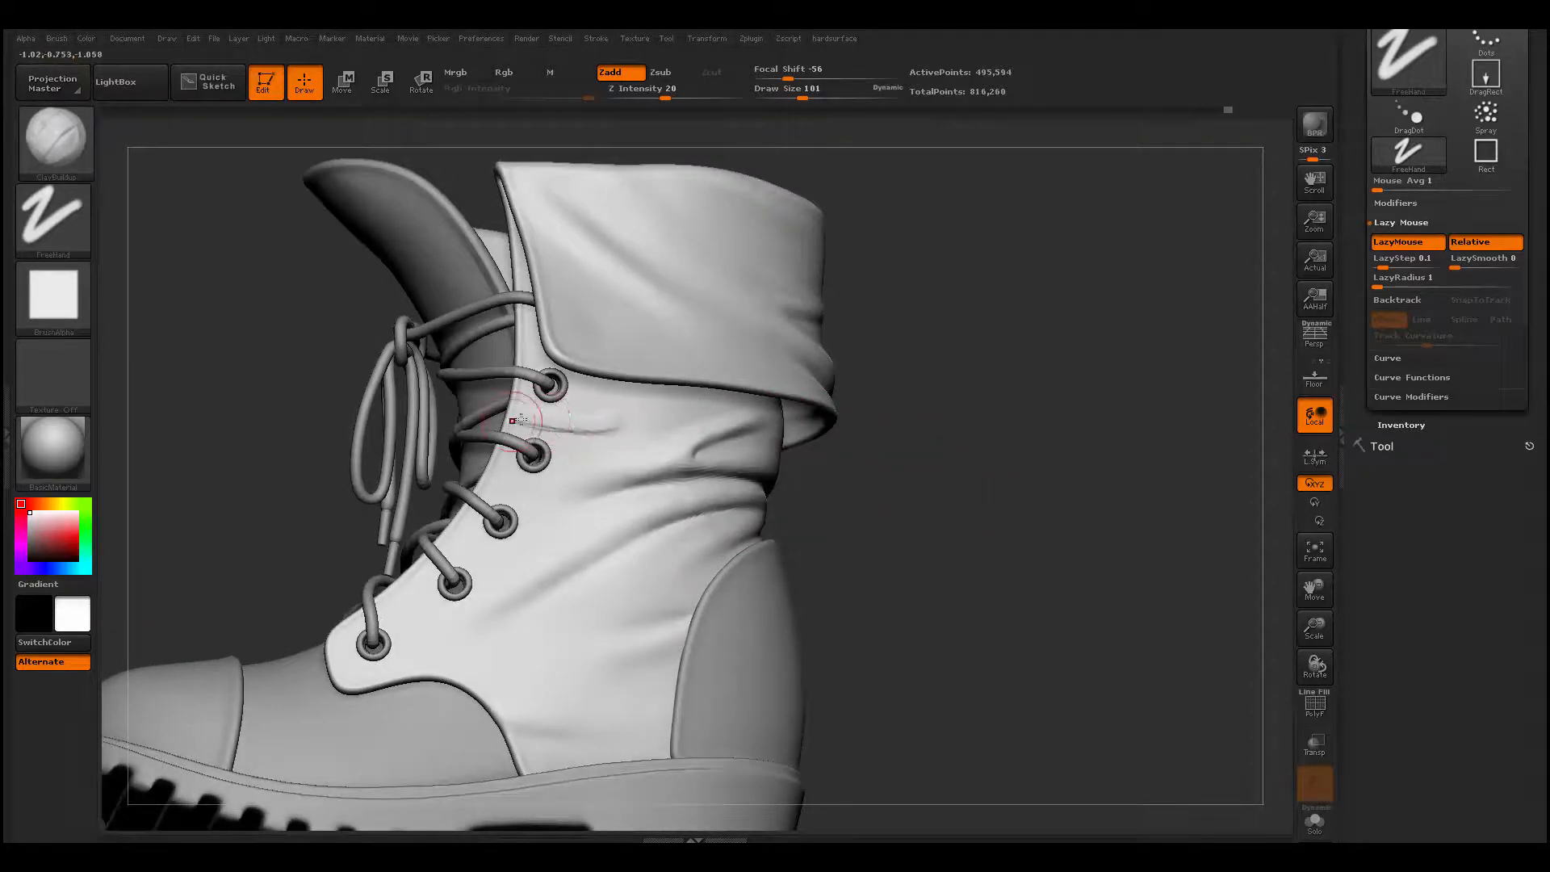
key("shift")
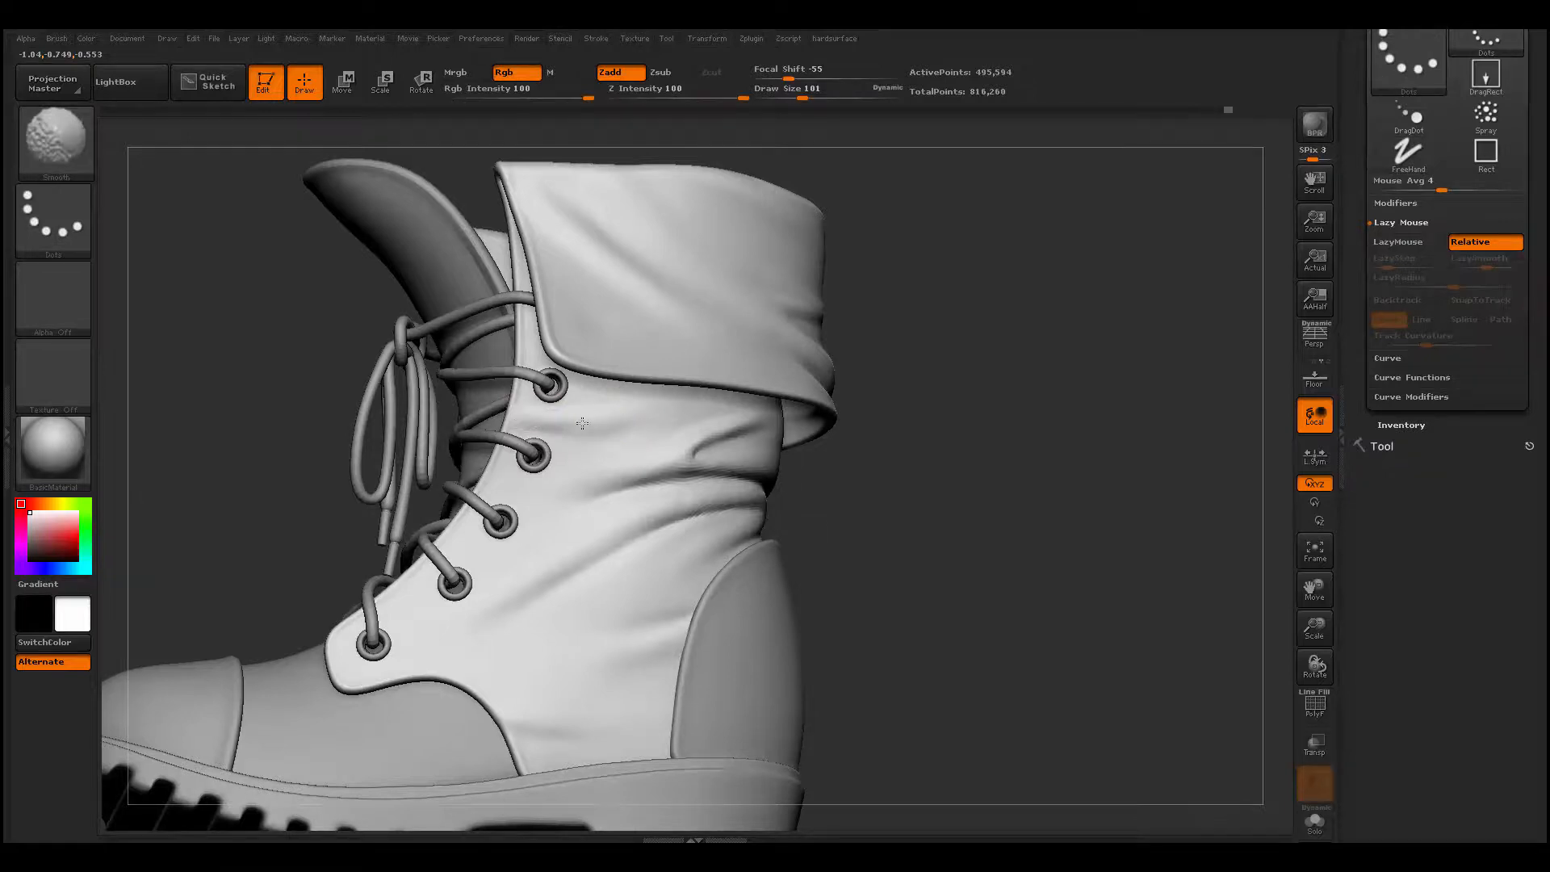
- Reduce the ClayBuildup draw size to 54 and add small tension creases along the lacing edge near the upper eyelets
mouse_move(894, 493)
left_mouse_down()
mouse_move(853, 449)
mouse_move(499, 757)
mouse_move(538, 760)
mouse_move(587, 501)
left_mouse_up()
left_click_drag(573, 437, 557, 428, "shift")
key("space")
left_click_drag(495, 510, 478, 499)
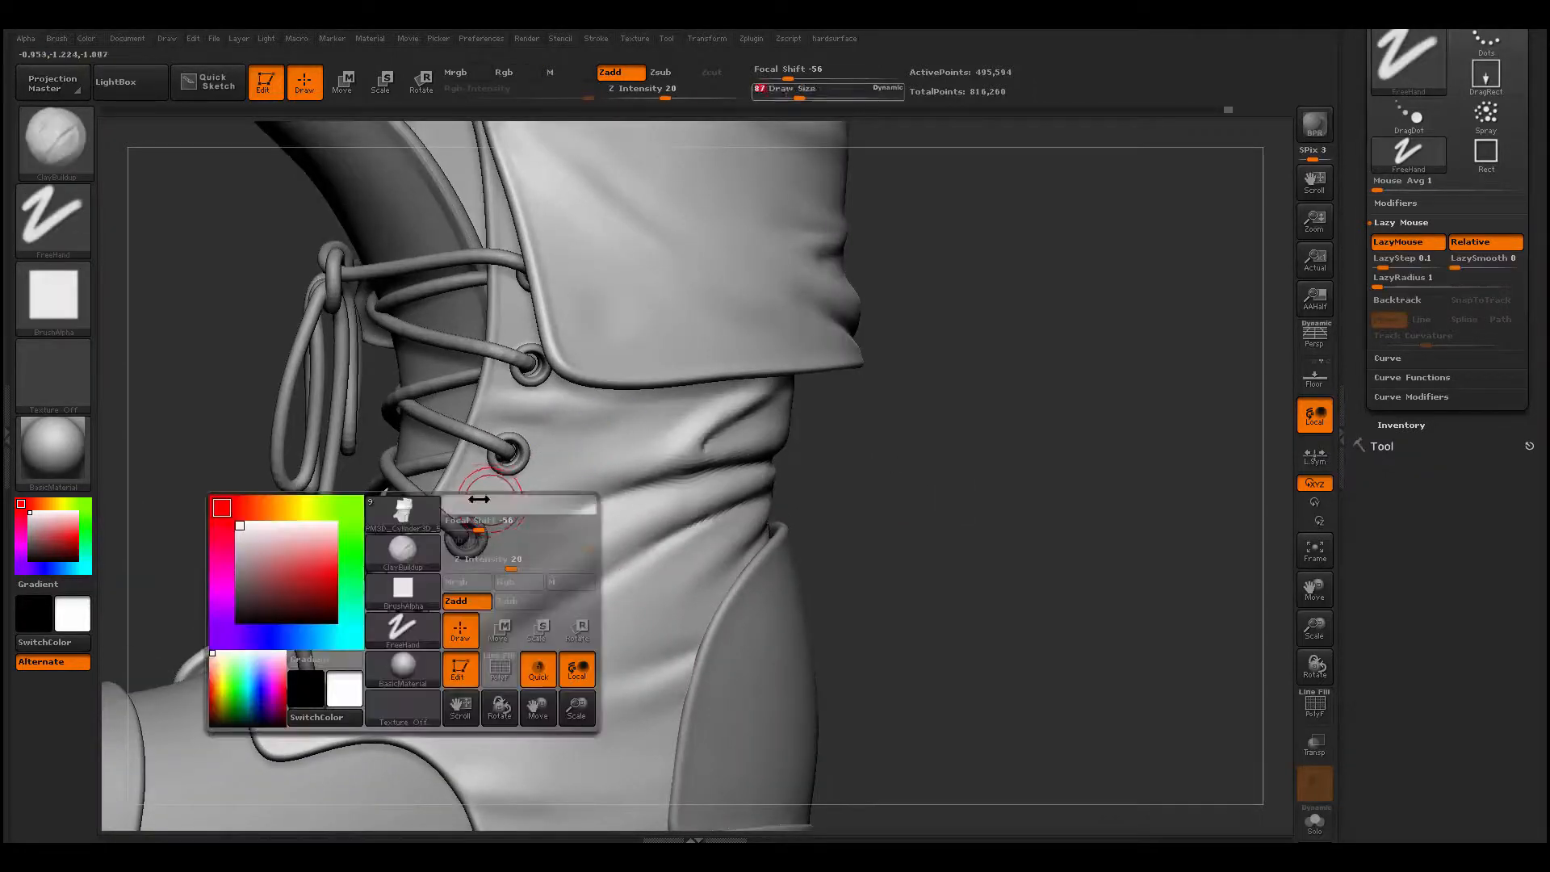
mouse_move(476, 501)
right_mouse_down("alt")
mouse_move(542, 473)
mouse_move(517, 407)
right_mouse_up("alt")
left_click_drag(477, 453, 492, 446, "shift")
key("space")
mouse_move(504, 448)
left_mouse_down()
mouse_move(479, 431)
mouse_move(484, 449)
mouse_move(518, 383)
left_mouse_up()
left_click_drag(547, 301, 533, 284, "shift")
- Build short creases between the lower eyelets, from the lacing edge down to the flap's front corner, and smooth them
right_click_drag(391, 610, 612, 370, "alt")
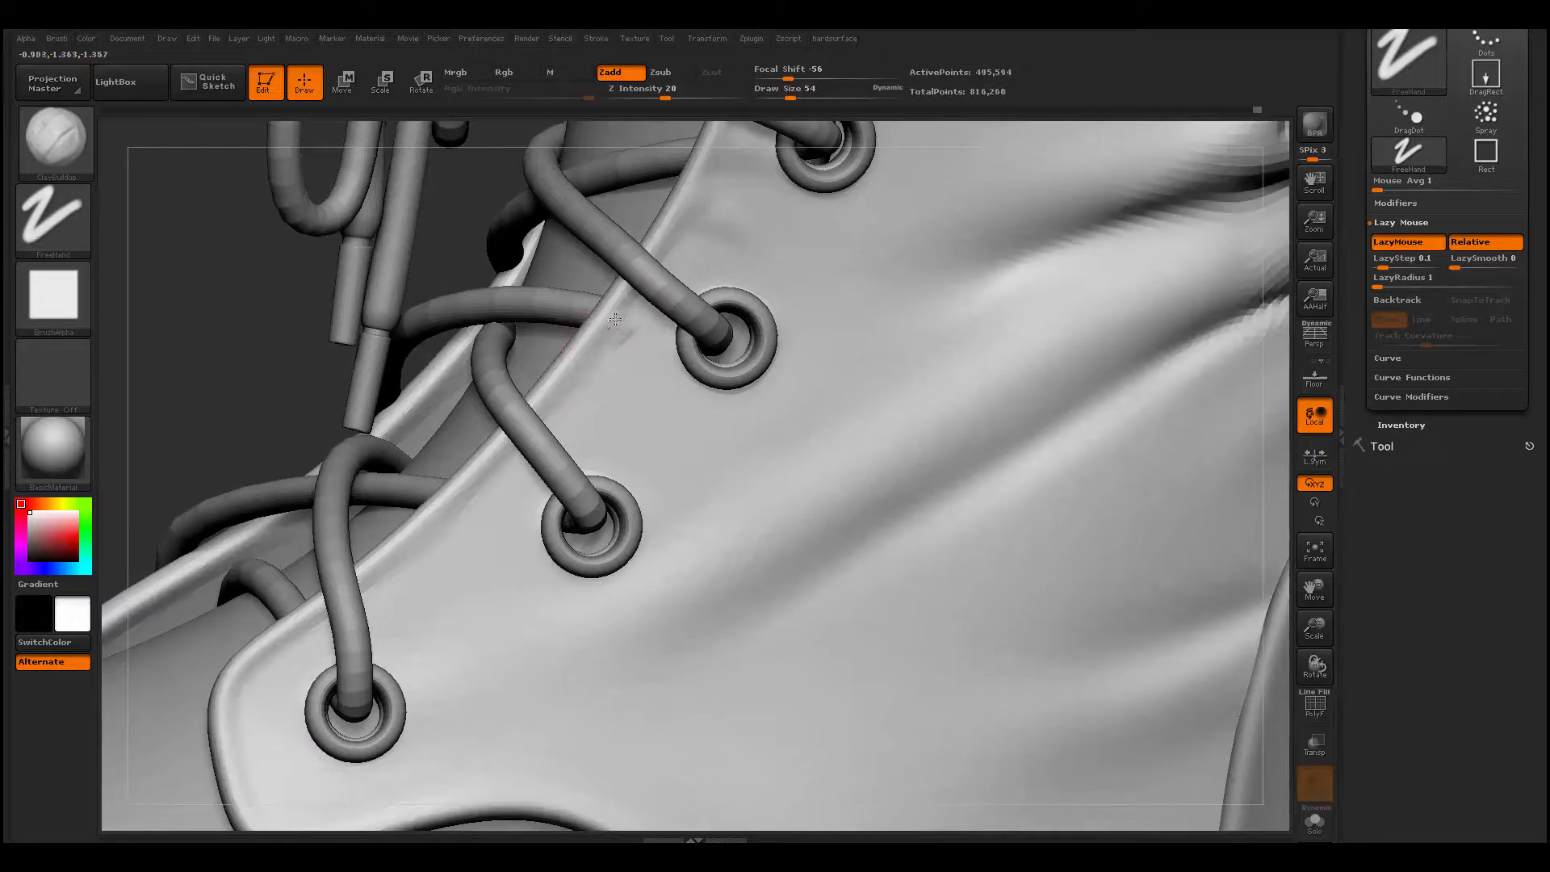
left_click_drag(631, 327, 662, 445)
mouse_move(573, 374)
left_mouse_down()
mouse_move(652, 444)
mouse_move(574, 370)
left_mouse_up()
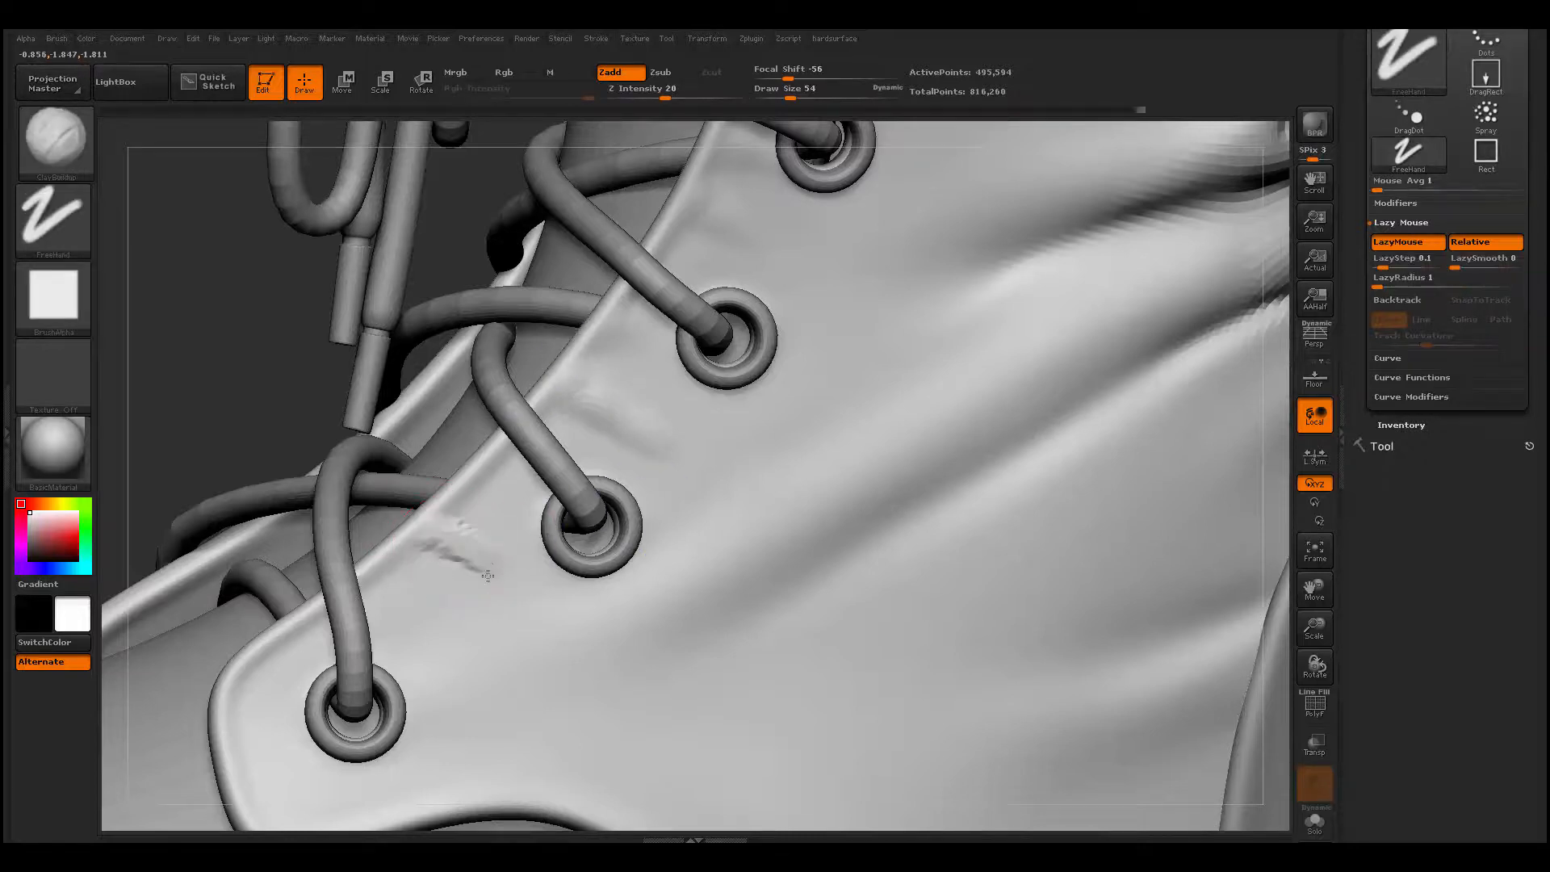
left_click_drag(452, 545, 516, 574, "shift")
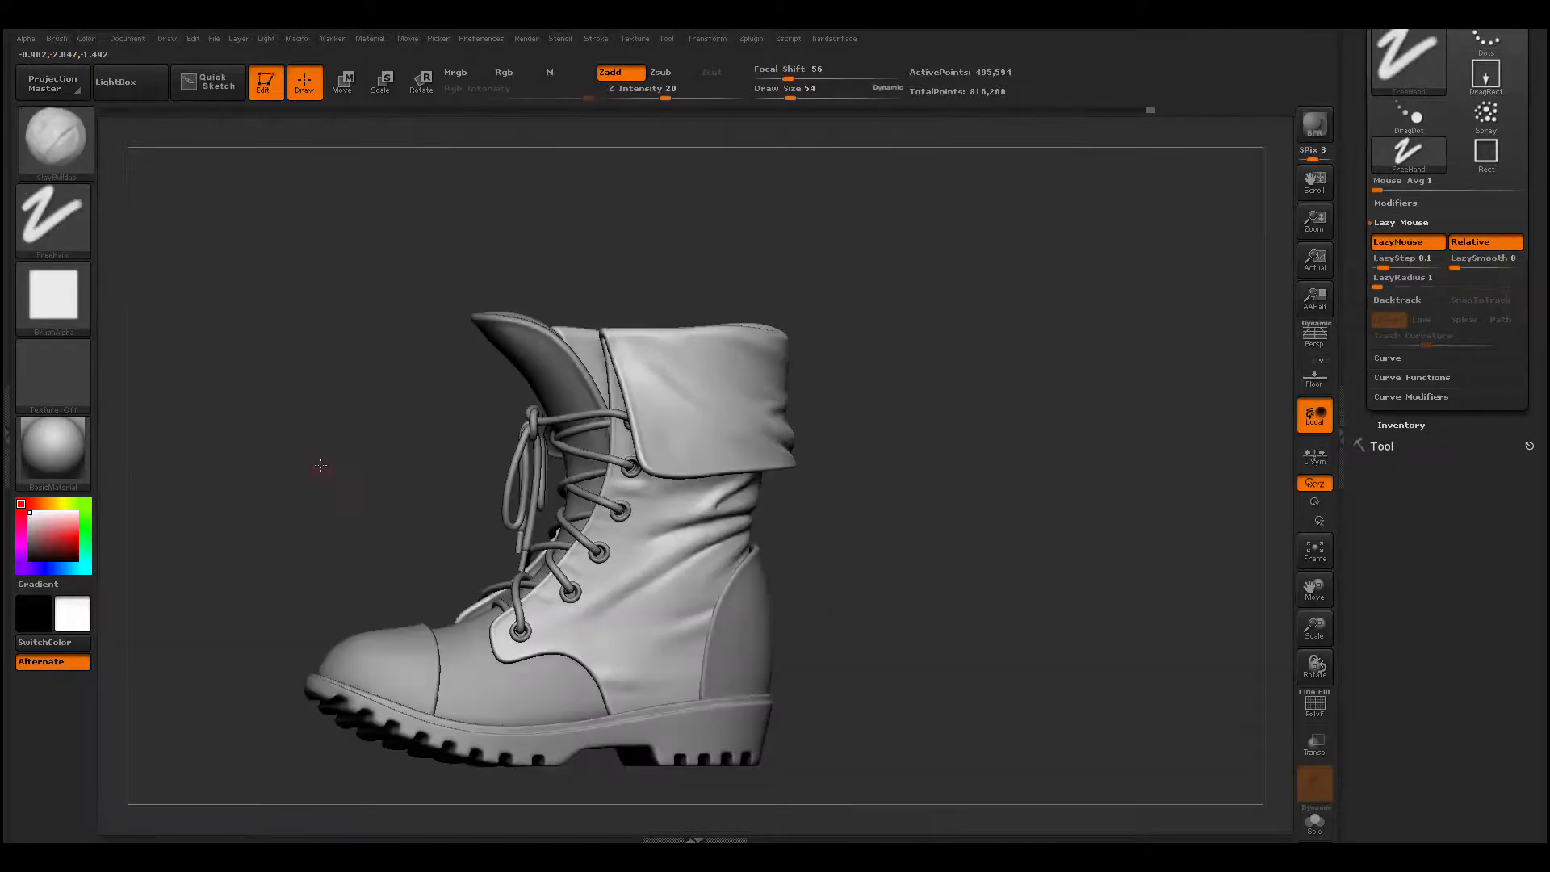
left_click_drag(320, 465, 246, 702)
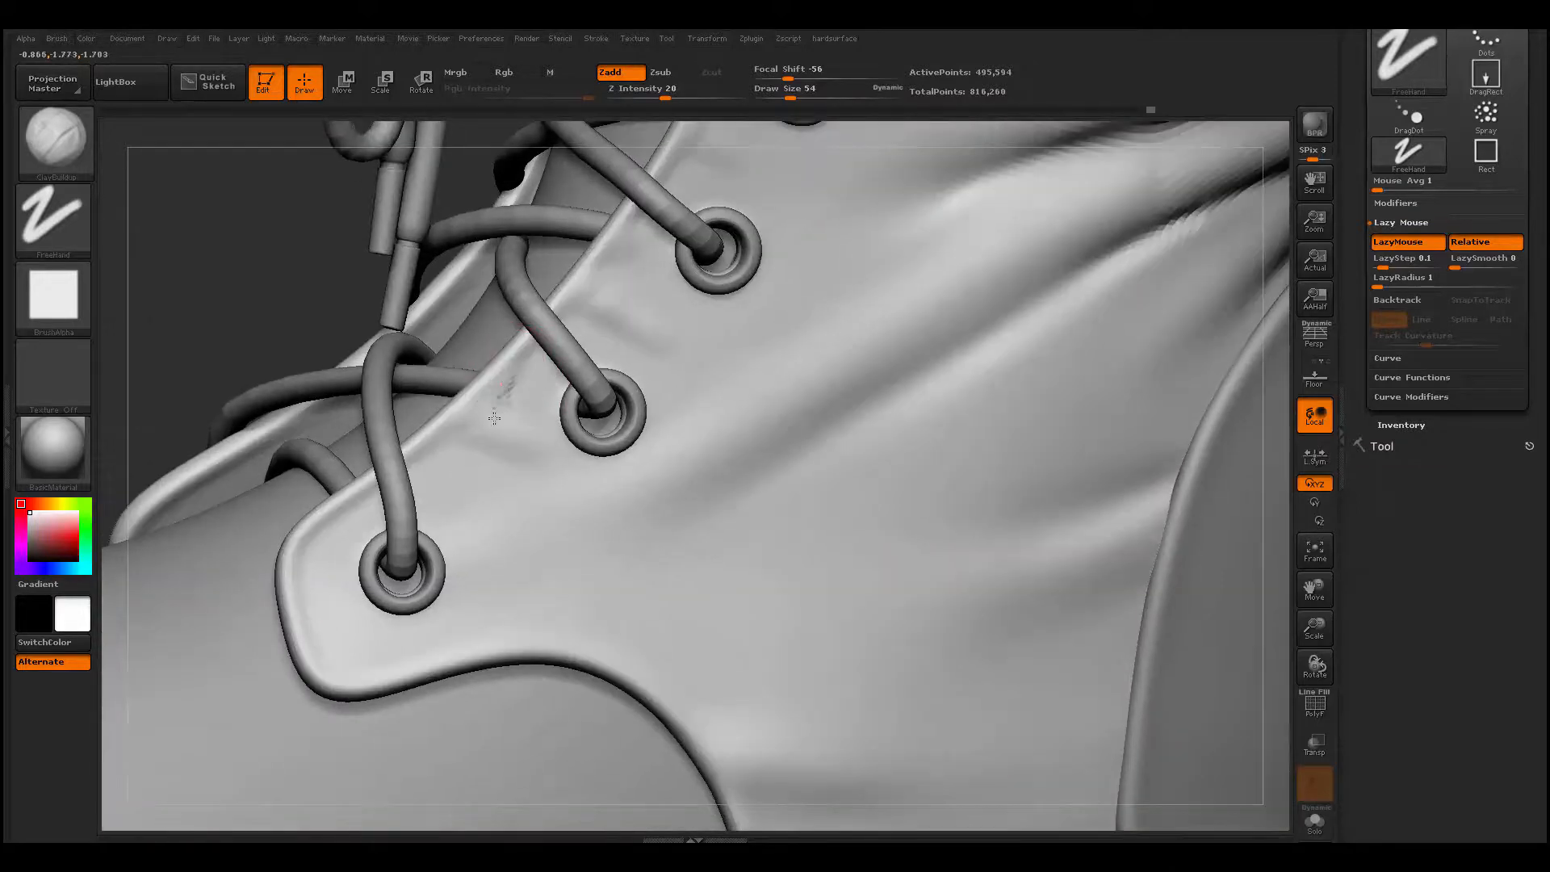
left_click_drag(505, 403, 518, 425, "shift")
left_click_drag(346, 542, 347, 532, "shift")
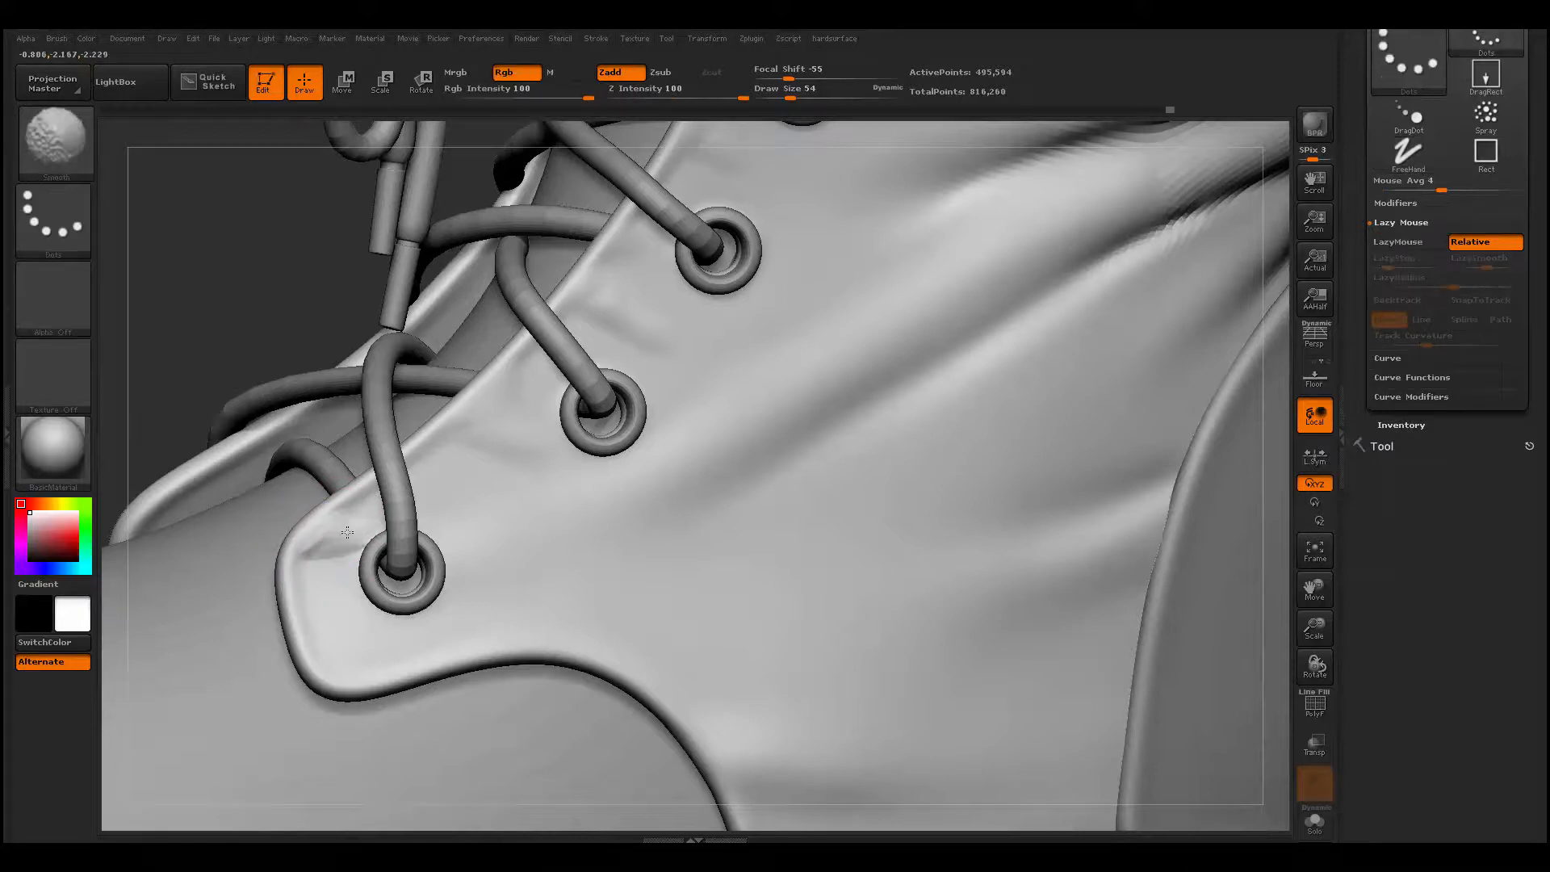
- Build a diagonal fold on the upper from the flap's curved lower seam toward the heel at draw size 54
mouse_move(356, 667)
left_mouse_down()
mouse_move(514, 628)
mouse_move(407, 663)
left_mouse_up()
key("f")
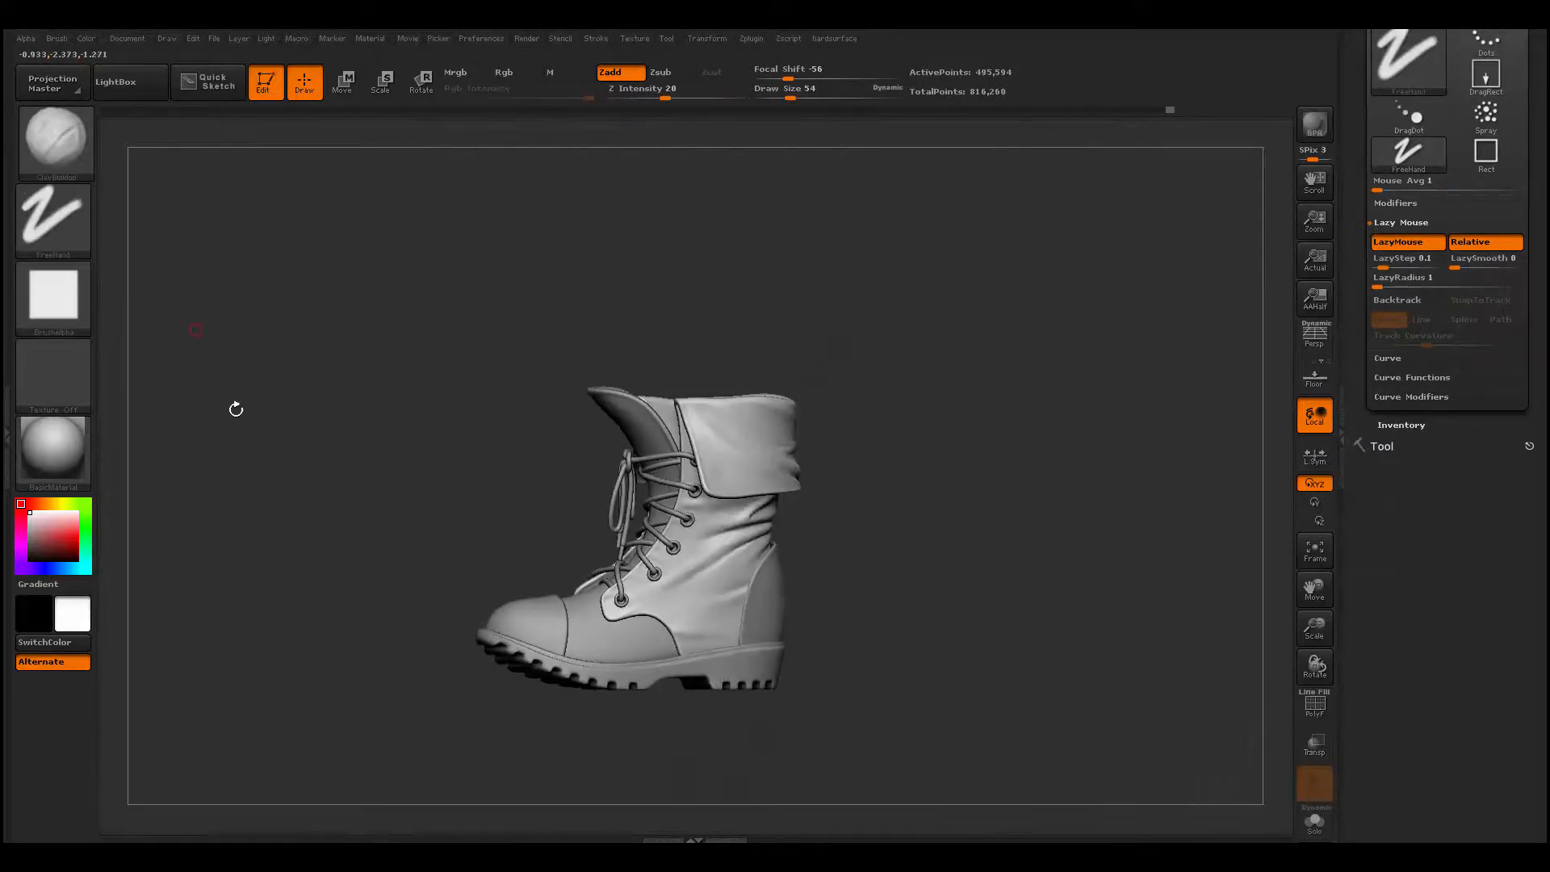
left_click_drag(357, 761, 316, 795)
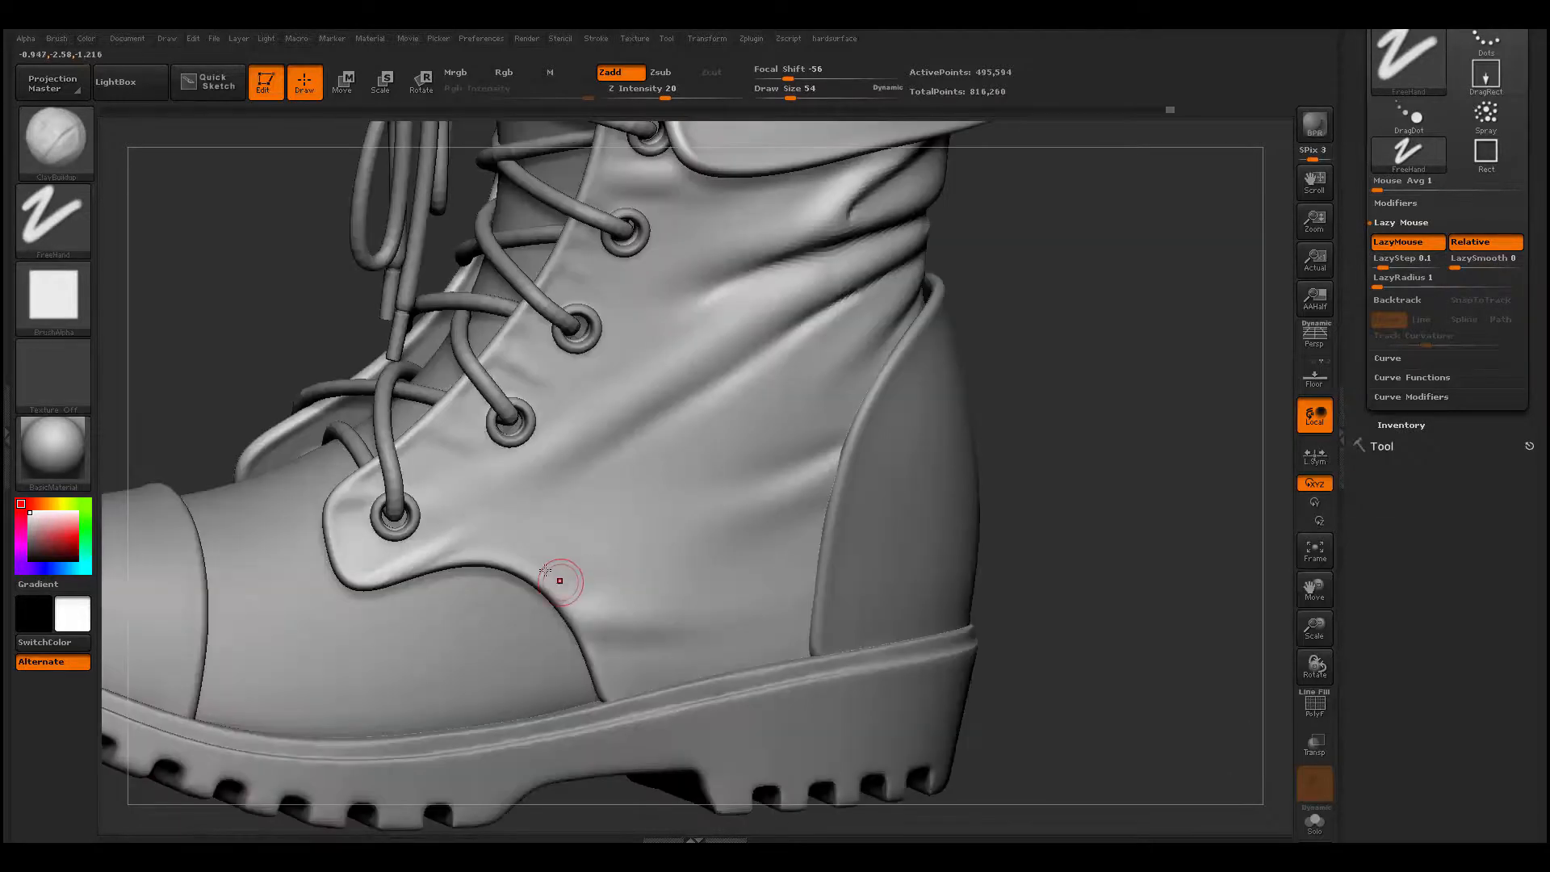
left_click_drag(487, 555, 457, 533, "shift")
left_click_drag(533, 814, 451, 747, "alt")
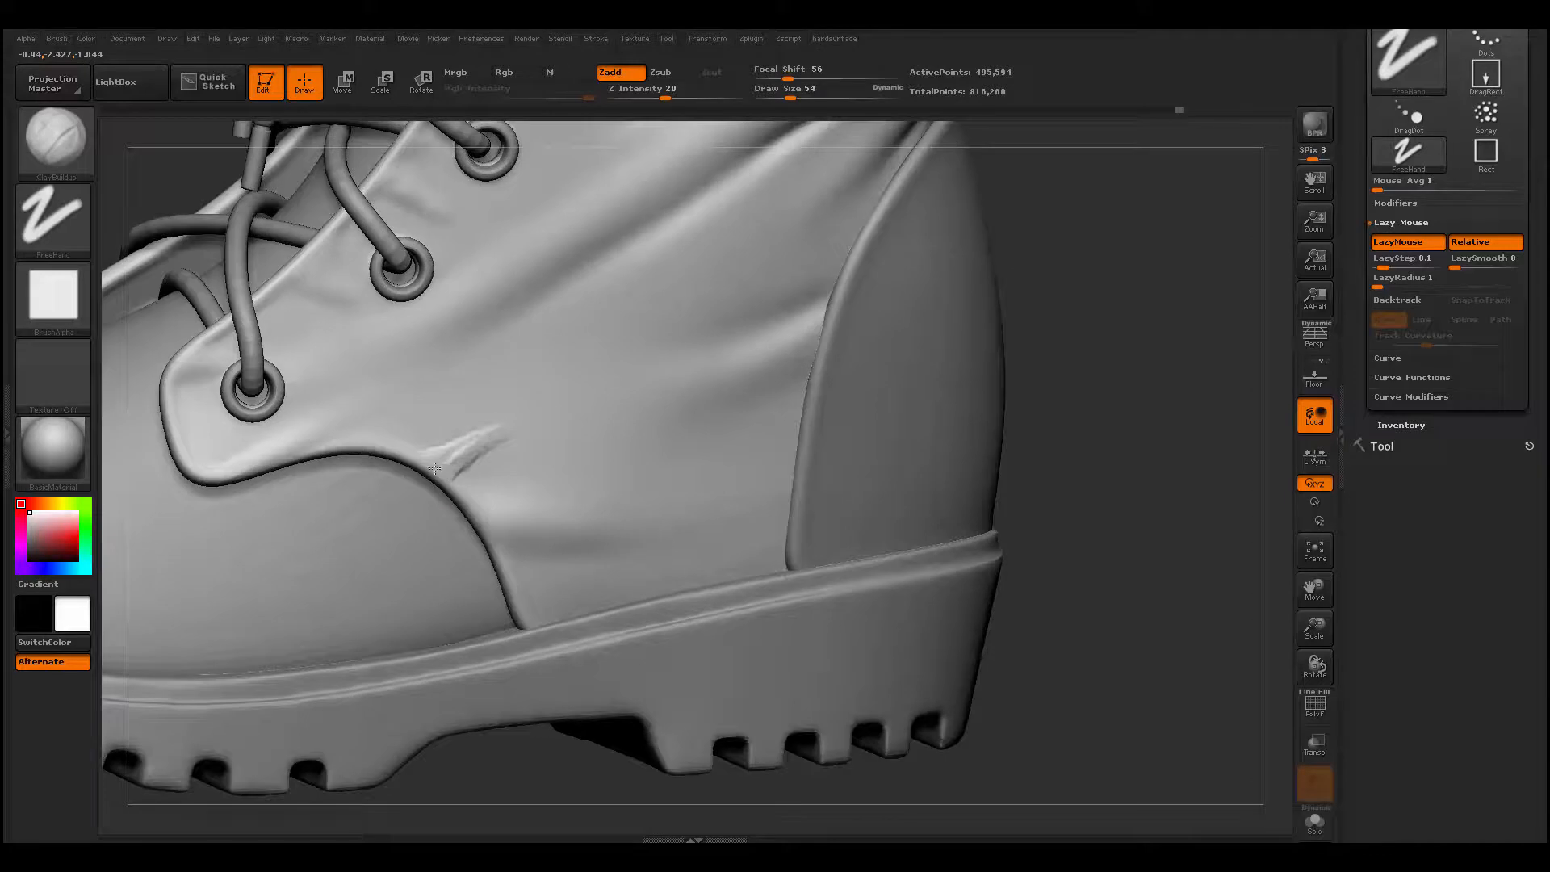
left_click_drag(442, 470, 646, 332)
mouse_move(551, 410)
left_mouse_down("shift")
mouse_move(517, 437)
mouse_move(550, 402)
left_mouse_up("shift")
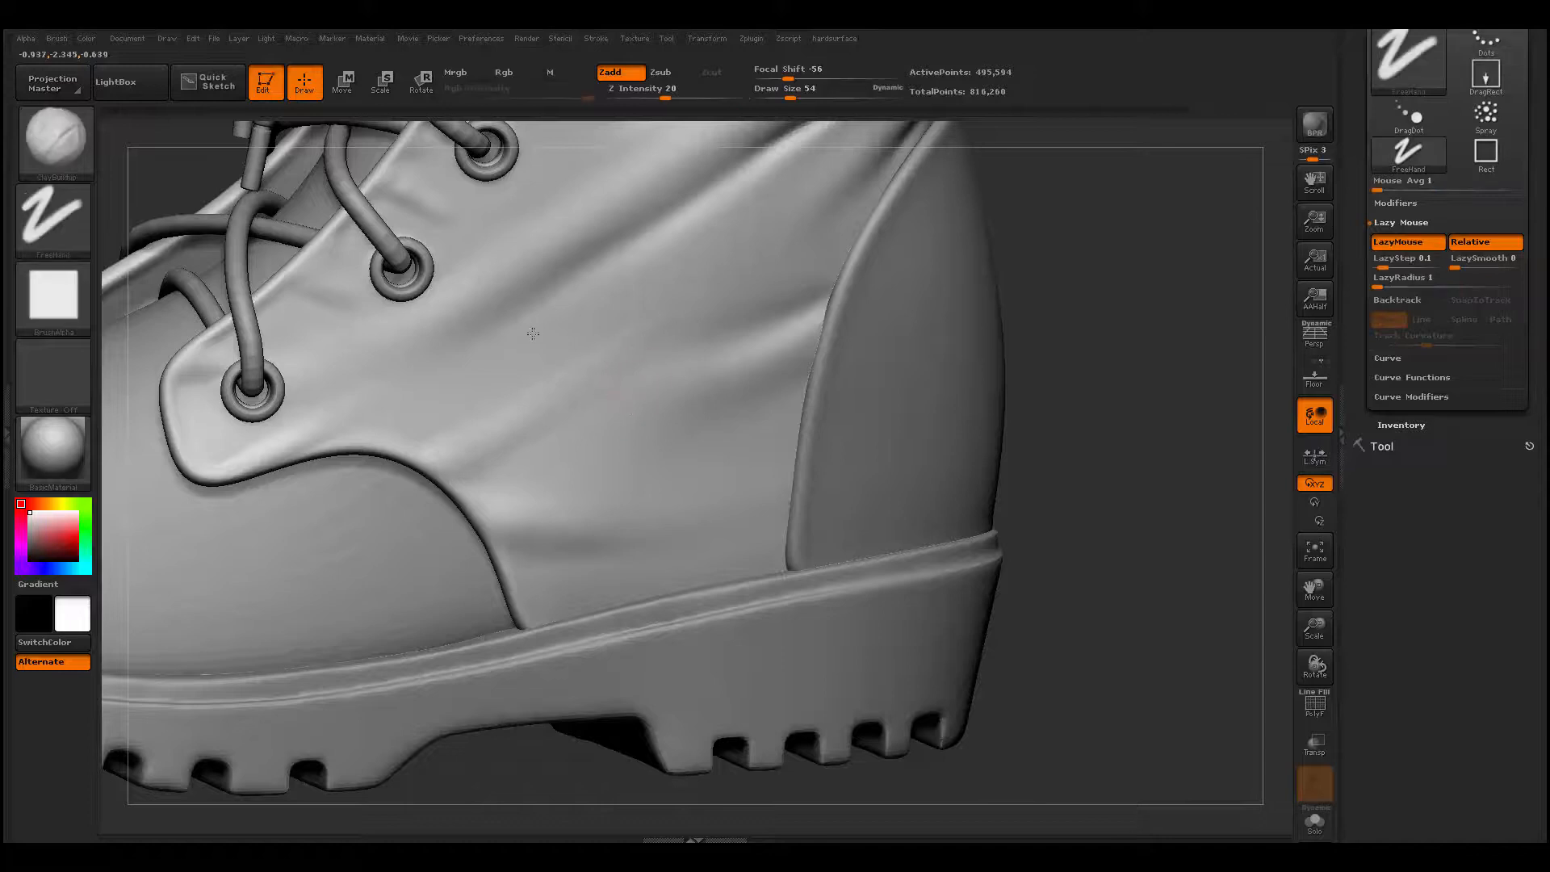
- Reinforce the diagonal fold with a ridge from the curved seam up toward the heel panel, and smooth it
left_click_drag(517, 799, 452, 686, "alt")
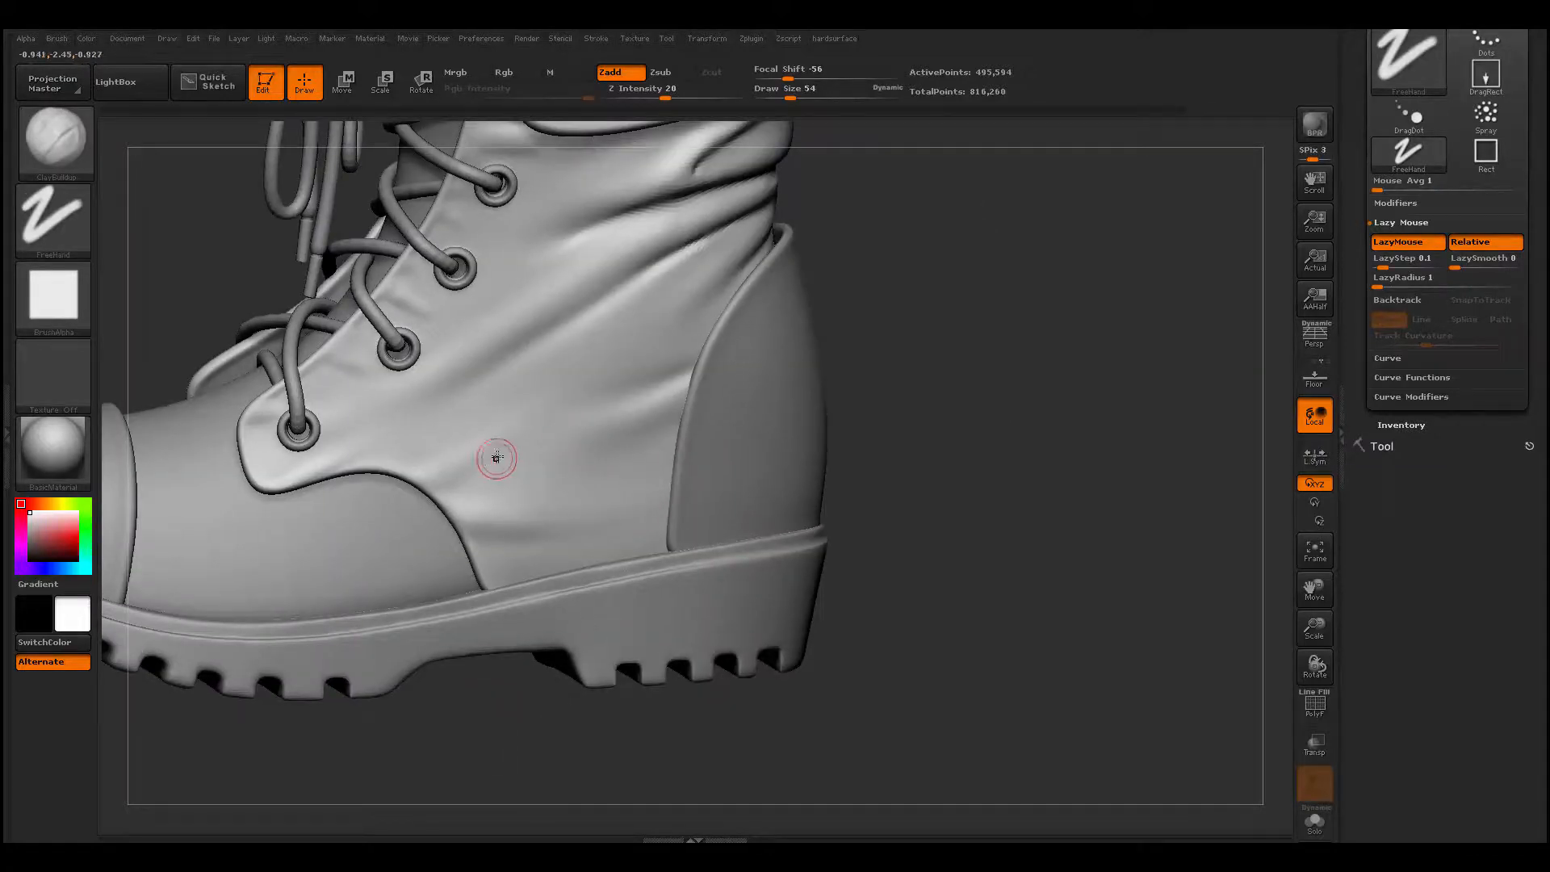
mouse_move(460, 471)
left_mouse_down()
mouse_move(620, 385)
mouse_move(523, 437)
left_mouse_up()
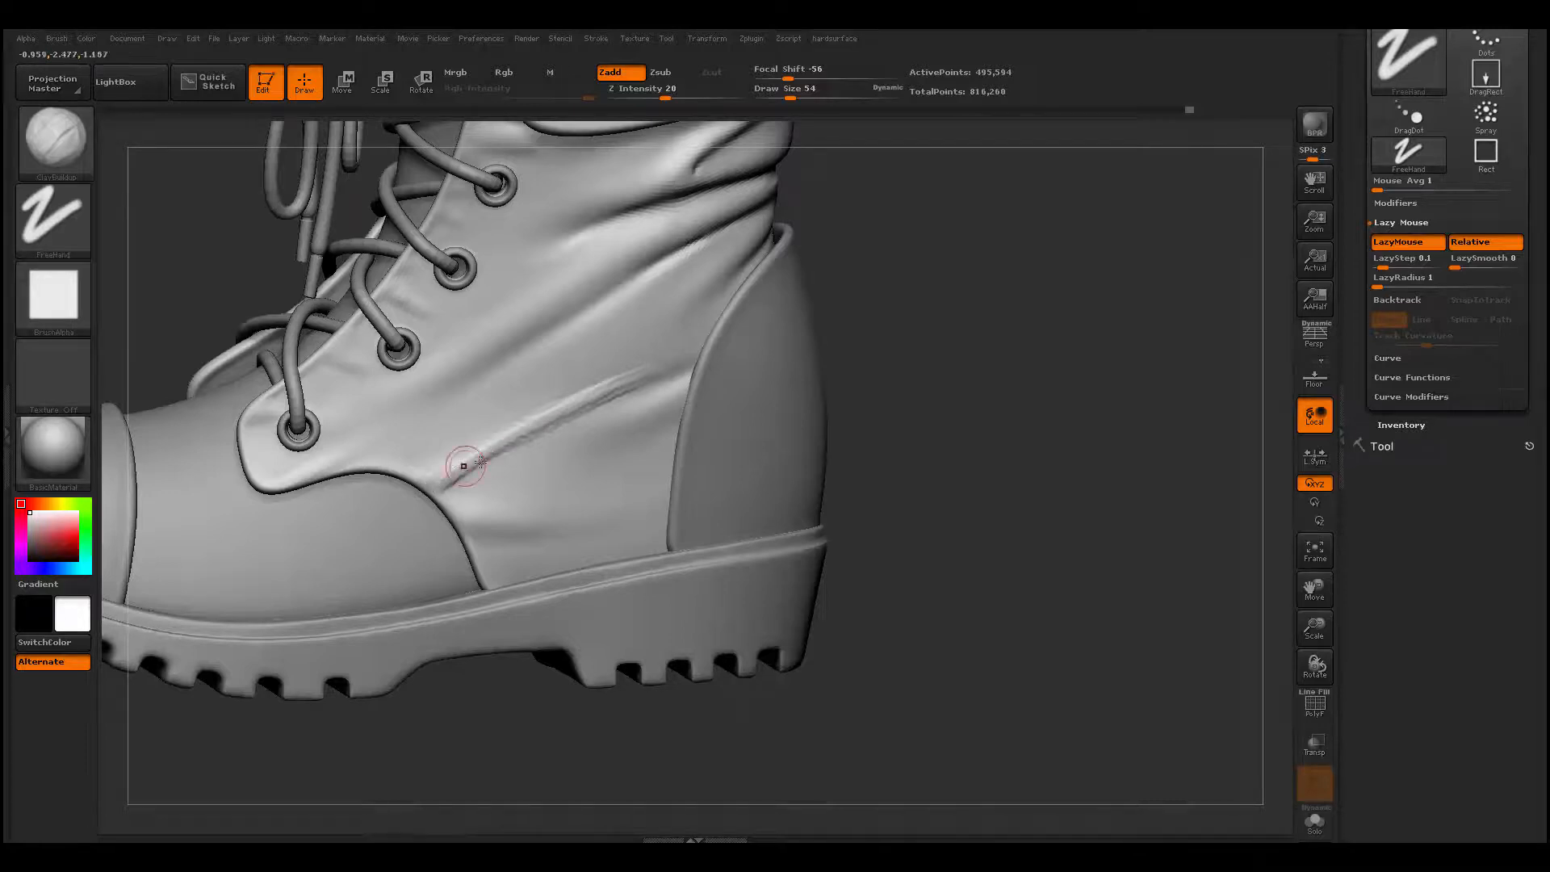
key("shift")
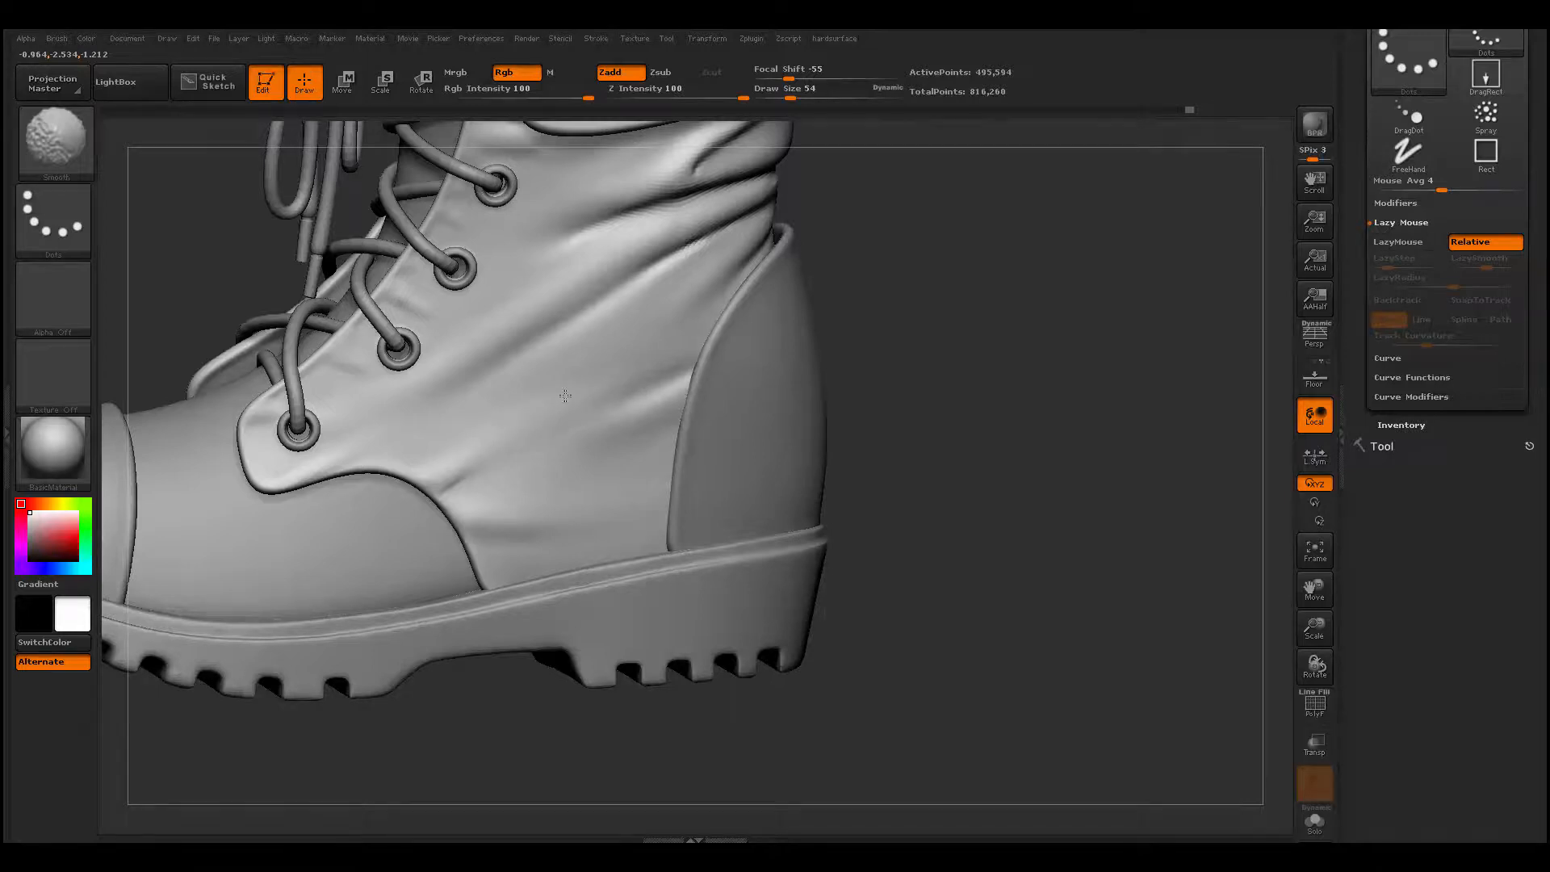
- Build a fold on the upper's other side running back from above the lowest eyelet, and smooth it
mouse_move(404, 747)
left_mouse_down("alt")
mouse_move(387, 664)
mouse_move(646, 650)
mouse_move(627, 633)
mouse_move(551, 728)
left_mouse_up("alt")
right_click_drag(657, 471, 672, 342, "ctrl")
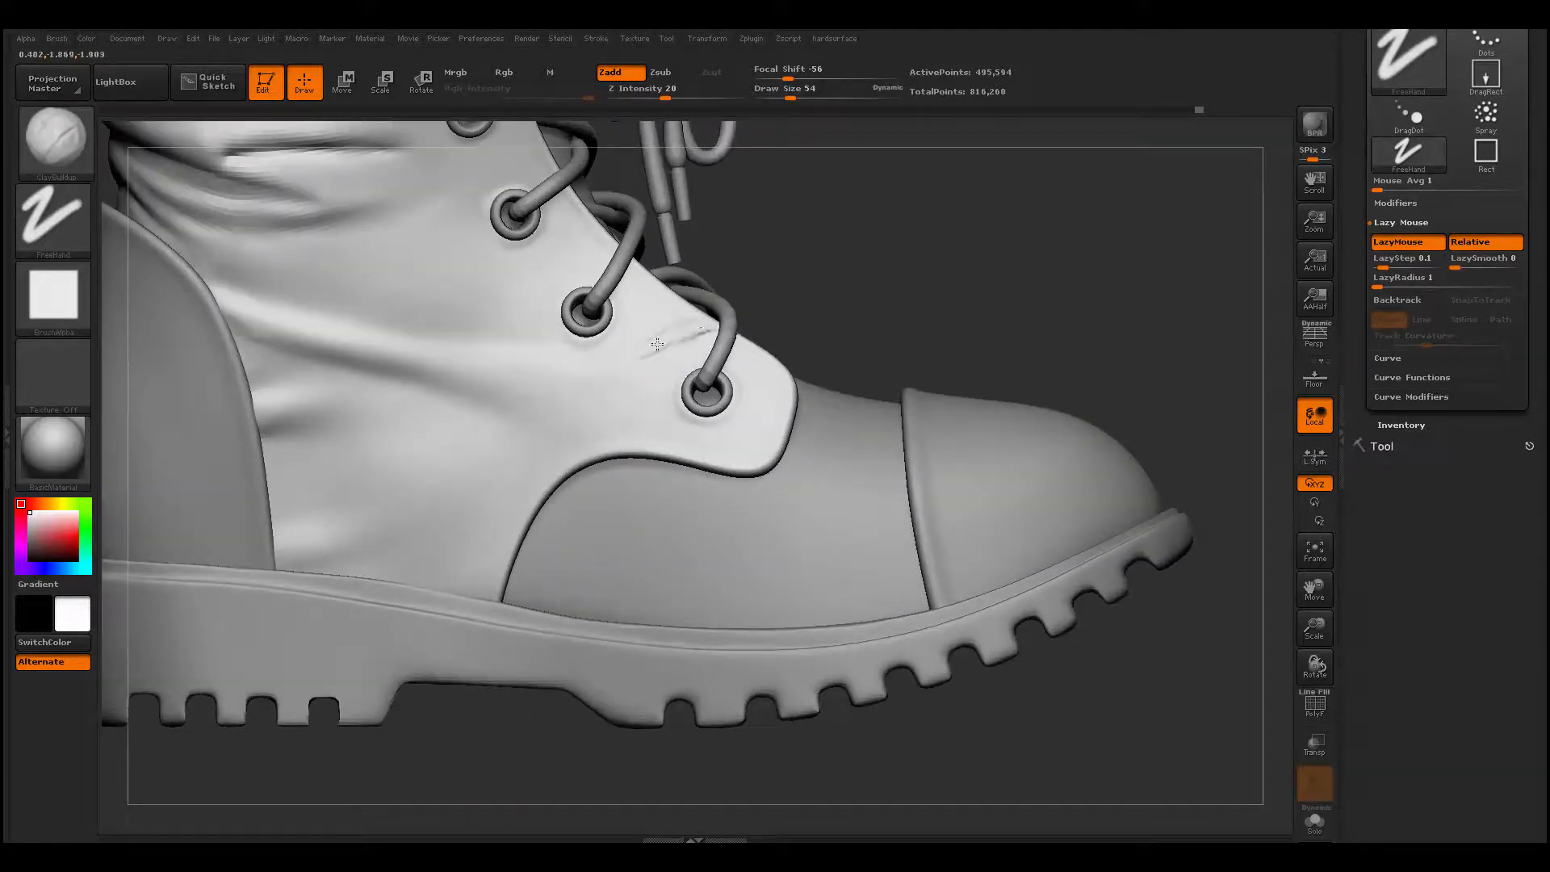
right_click_drag(644, 349, 664, 371)
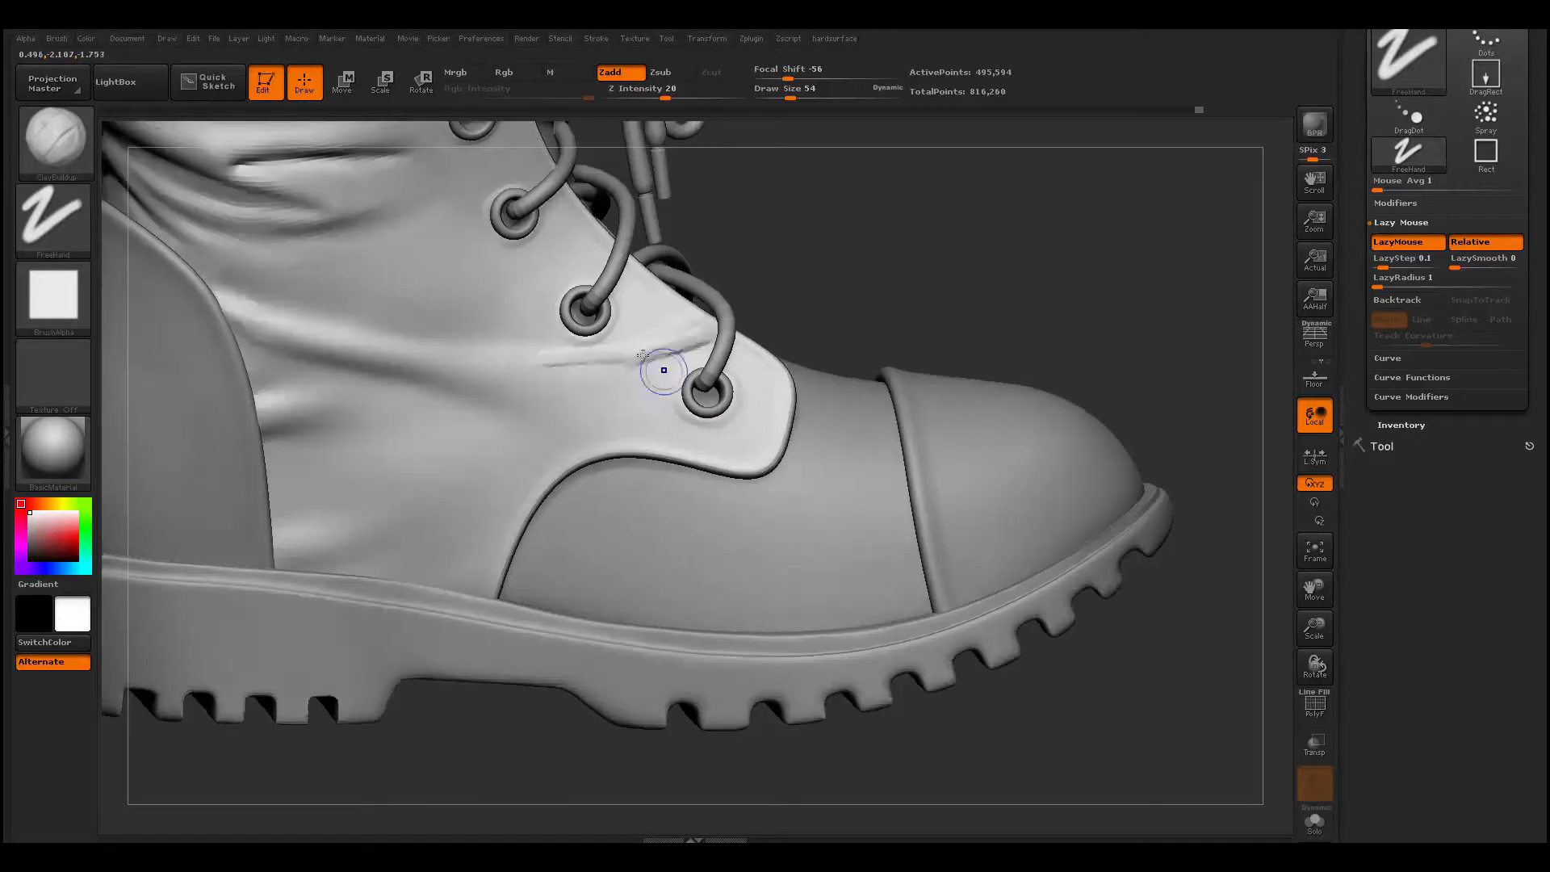
left_click_drag(690, 333, 570, 359, "shift")
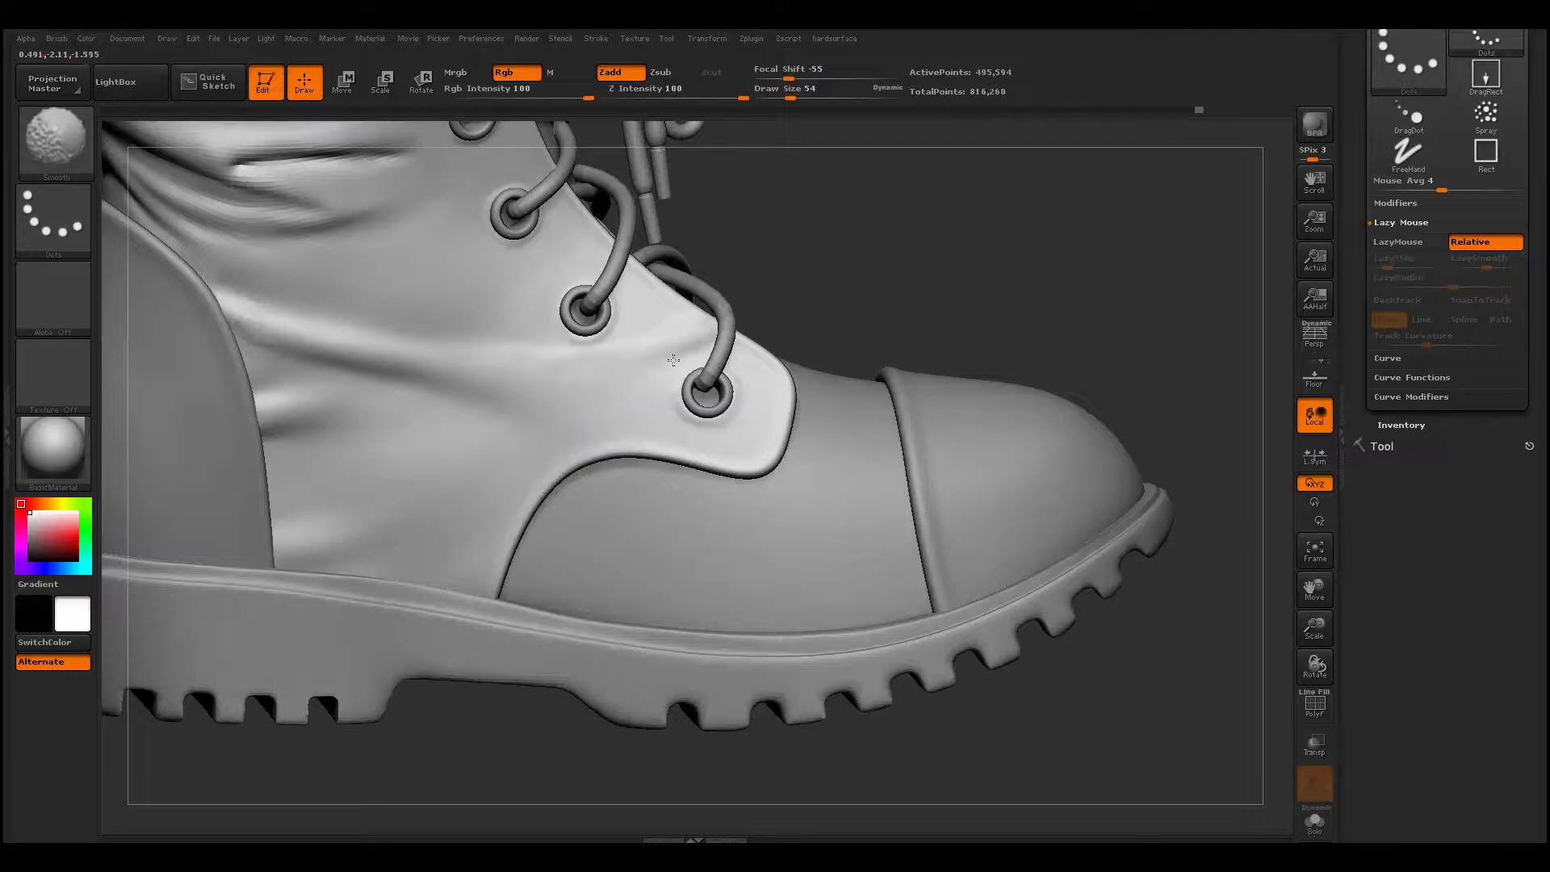
- Carve a crease along the fold behind the lowest eyelet with Dam_Standard at draw size 54, and soften it
key("b")
key("d")
key("s")
key("ctrl")
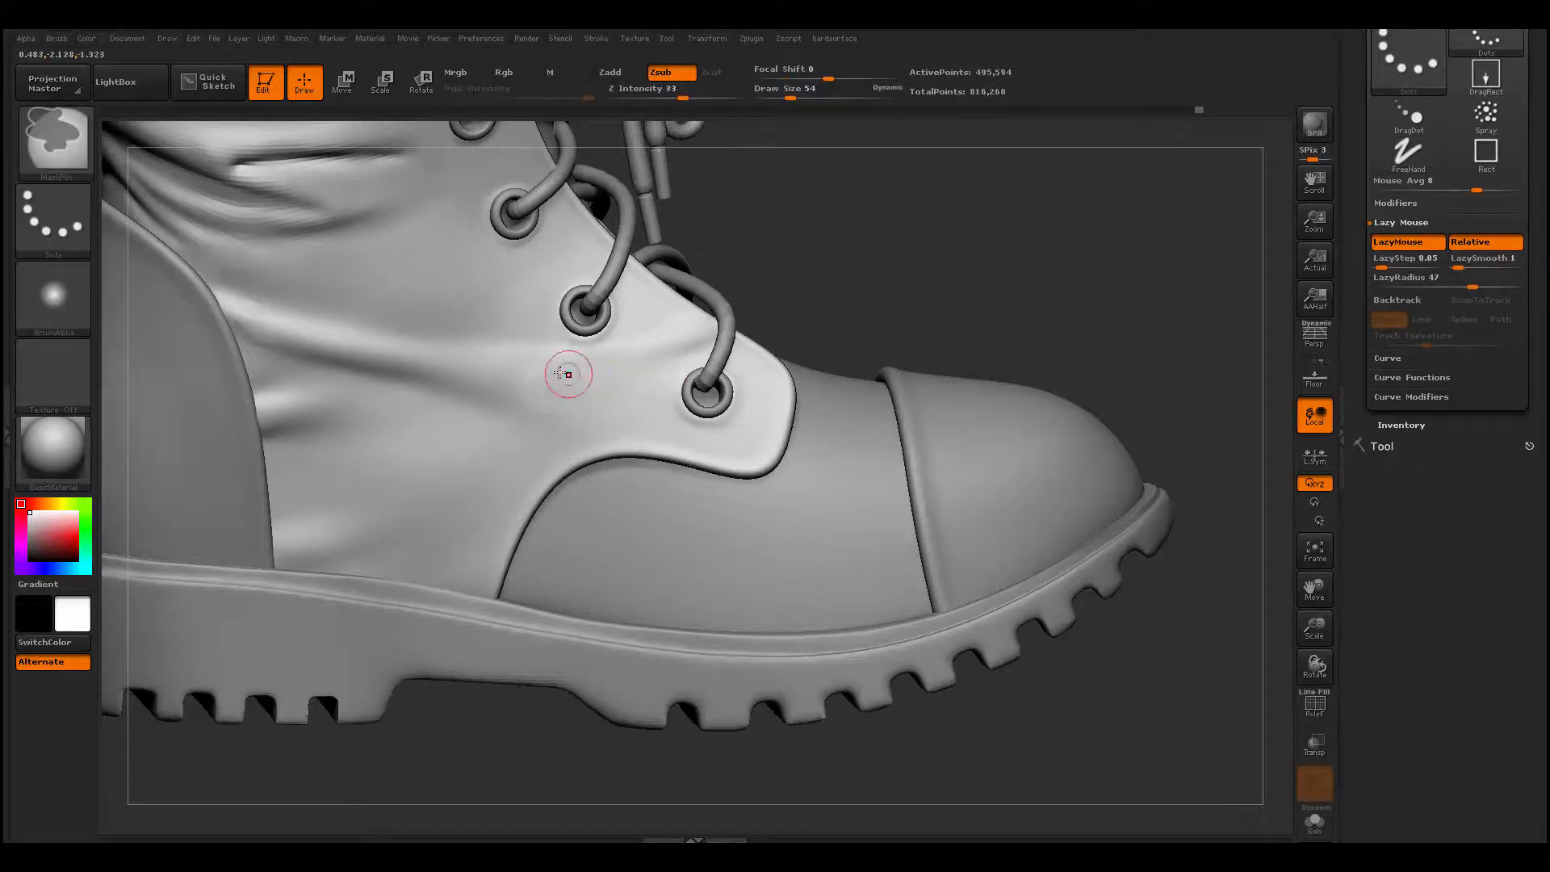
left_click_drag(715, 347, 495, 367, "shift")
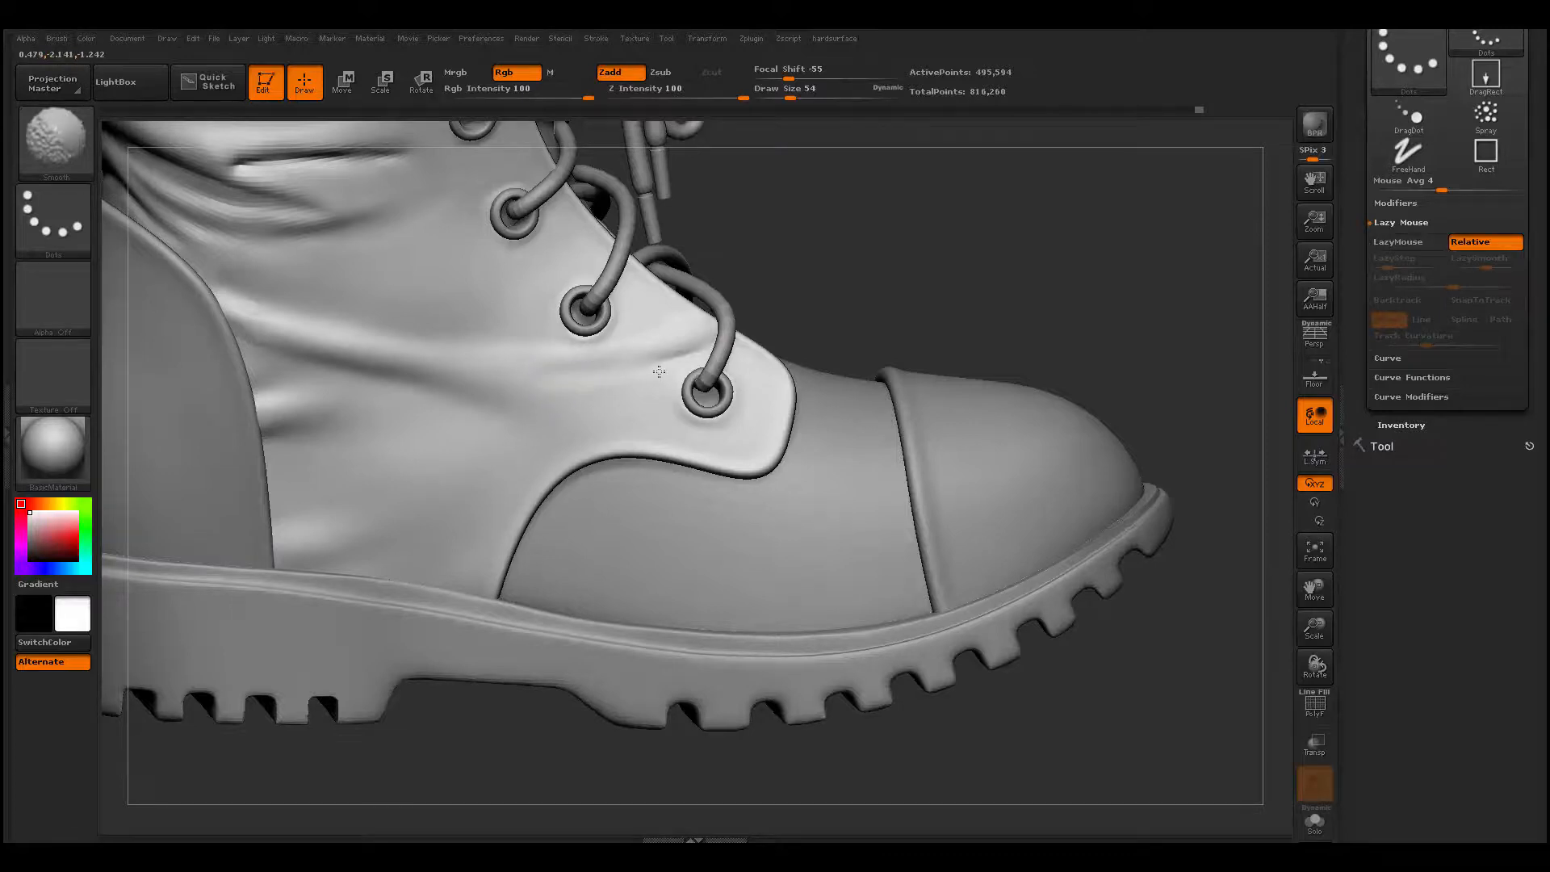
- Switch back to ClayBuildup, extend the upper ankle fold toward the eyelets, and smooth it
mouse_move(525, 763)
left_mouse_down("alt")
mouse_move(380, 638)
mouse_move(467, 678)
mouse_move(605, 692)
mouse_move(646, 670)
mouse_move(674, 750)
left_mouse_up("alt")
key("b")
key("c")
key("b")
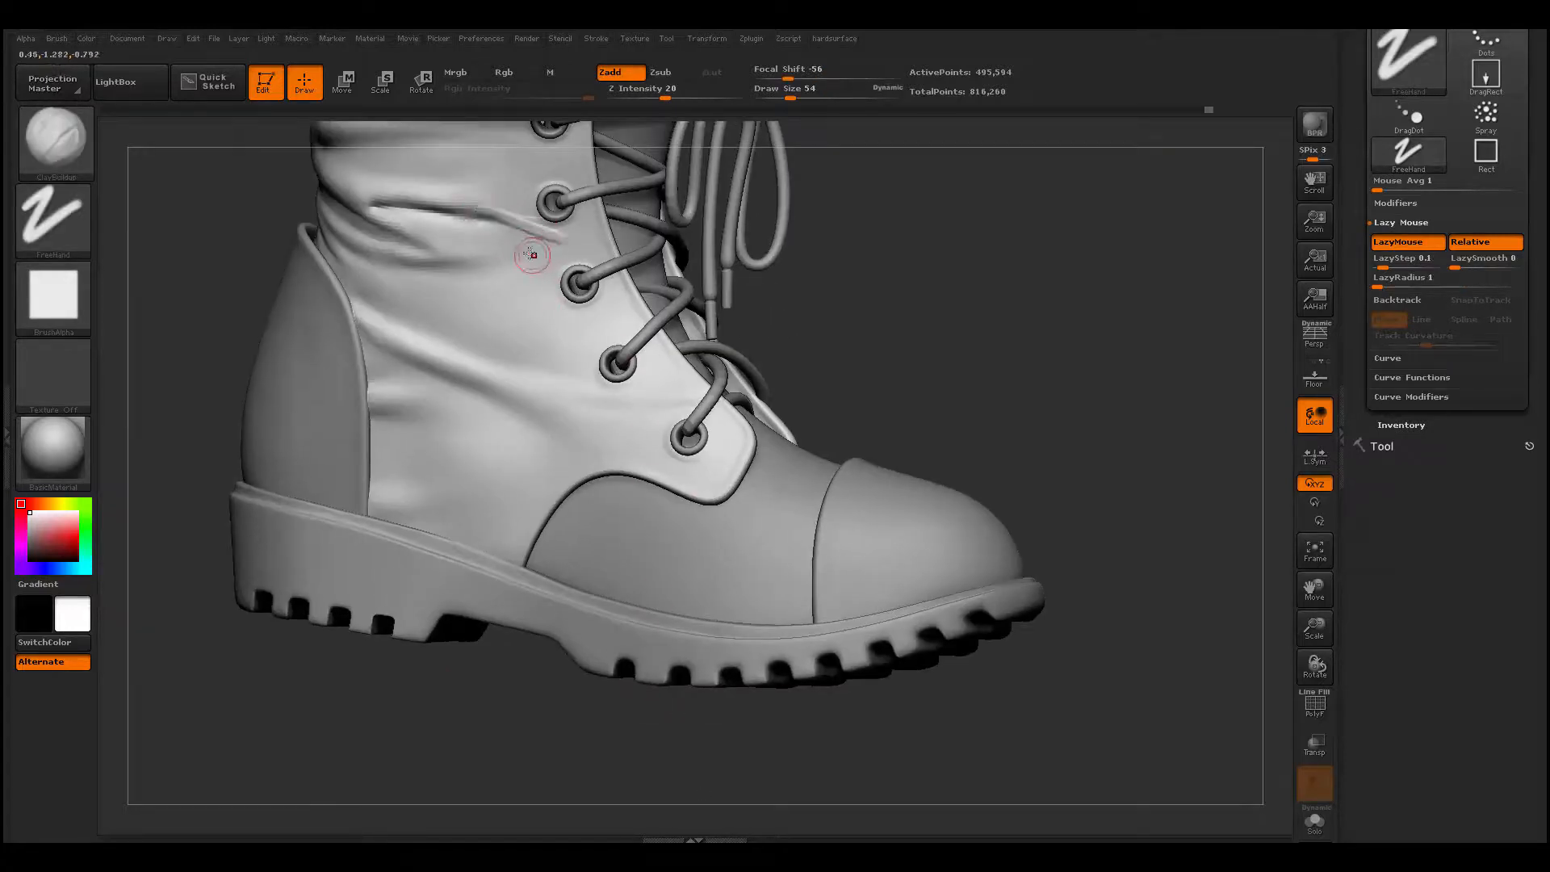
key("shift")
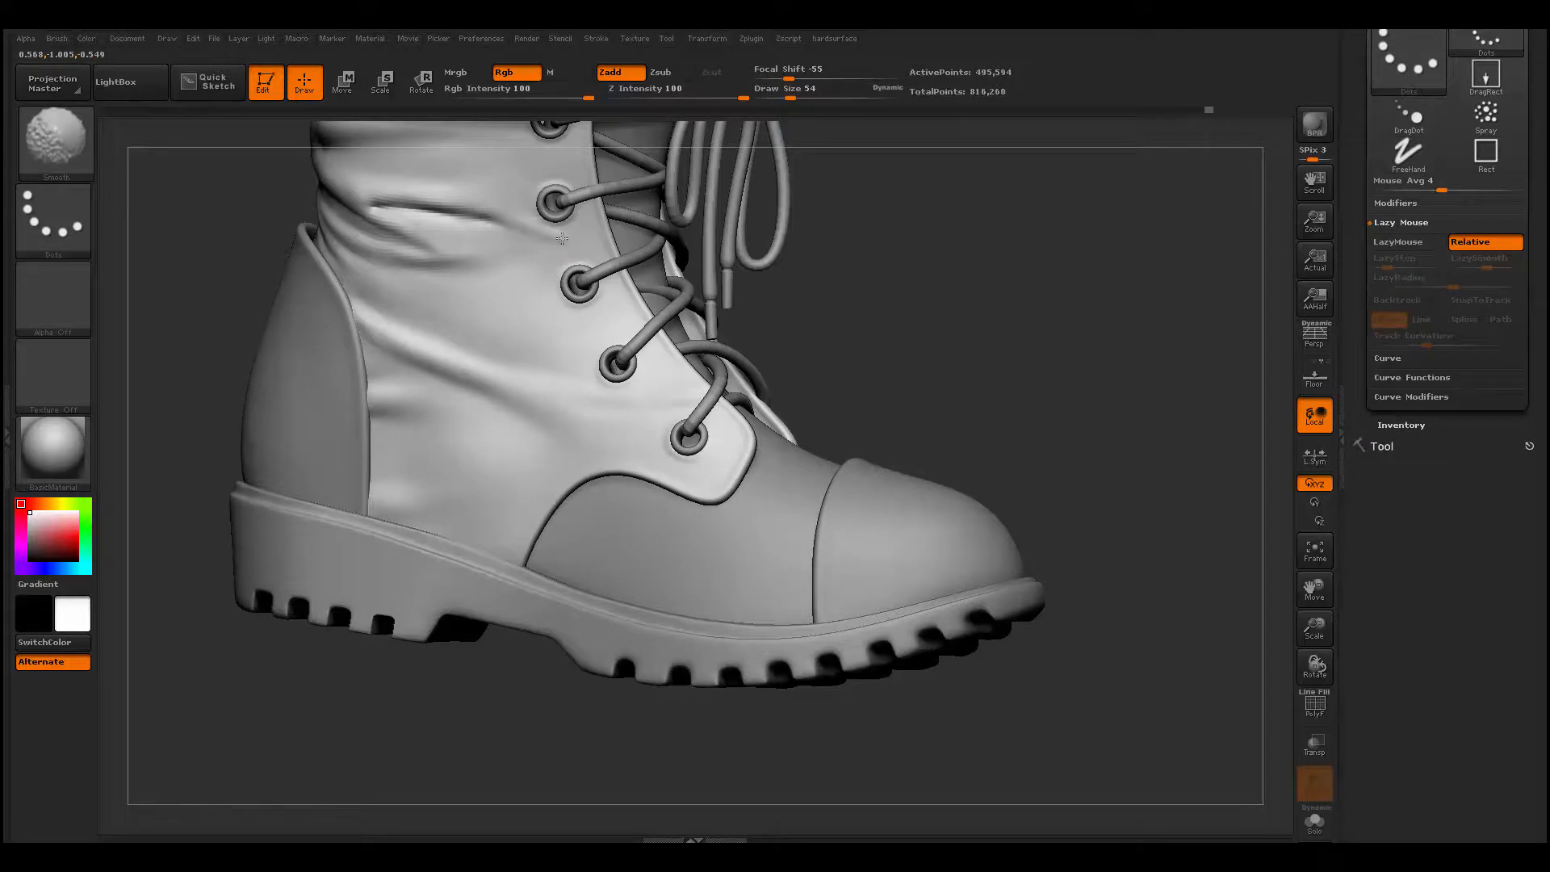
- Make the vamp and tongue piece the active subtool, isolate it, and display its polygroup wireframe
mouse_move(436, 710)
left_mouse_down("alt")
mouse_move(384, 581)
mouse_move(585, 578)
mouse_move(536, 613)
mouse_move(578, 640)
mouse_move(515, 681)
mouse_move(509, 670)
mouse_move(581, 626)
mouse_move(525, 577)
left_mouse_up("alt")
left_click(486, 532, "alt")
left_click(615, 467, "alt")
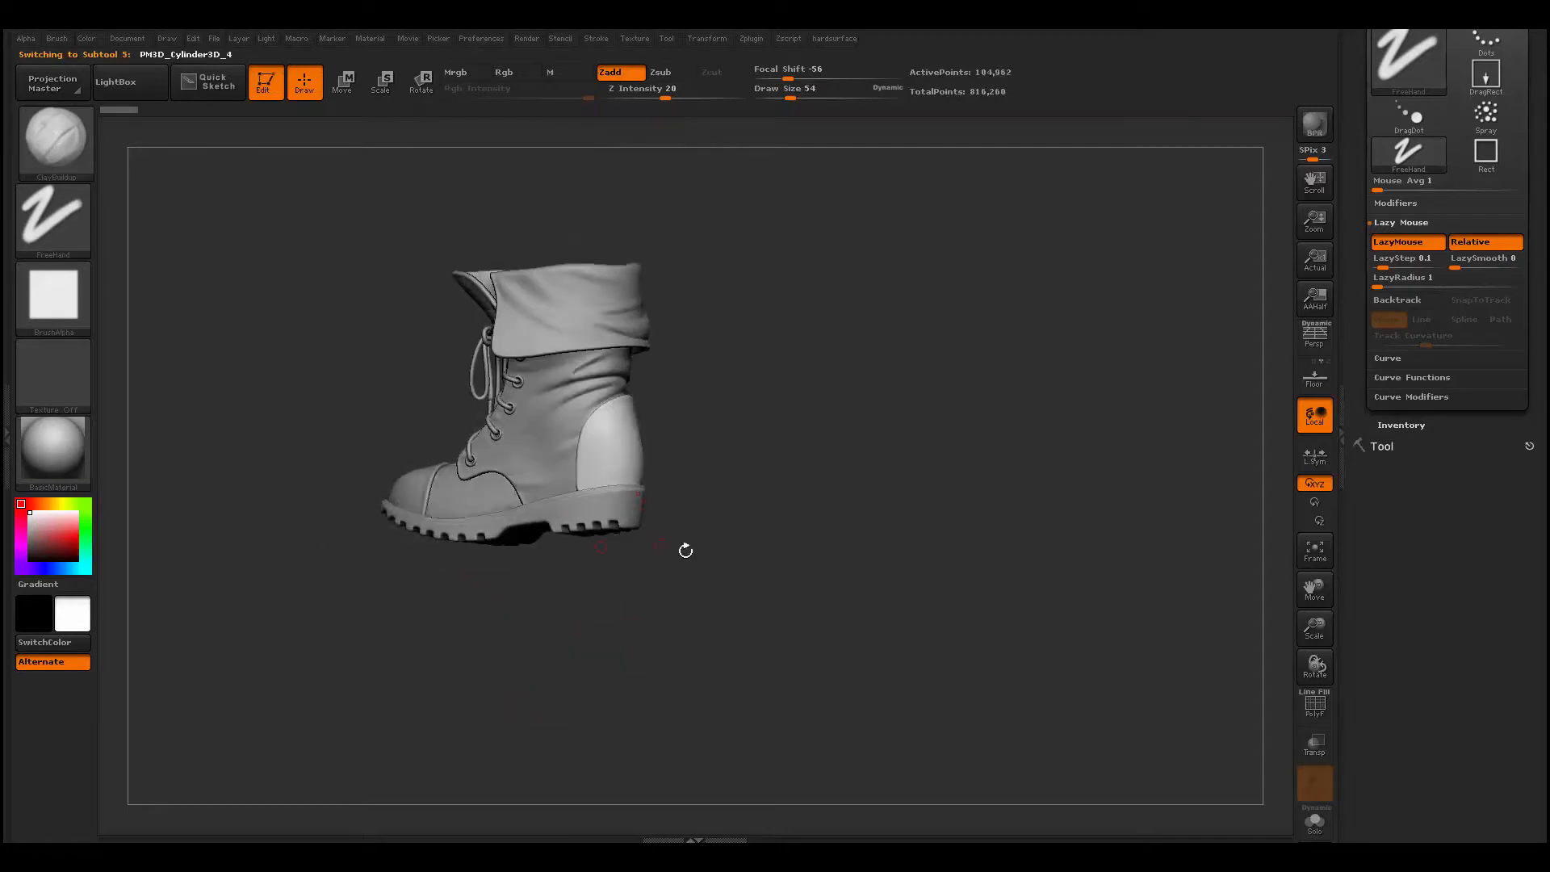
left_click_drag(685, 550, 721, 560)
left_click(412, 477, "alt")
left_click_drag(484, 609, 565, 711)
left_click(492, 499, "alt")
key("alt+s")
mouse_move(666, 573)
left_mouse_down()
mouse_move(717, 551)
mouse_move(719, 647)
left_mouse_up()
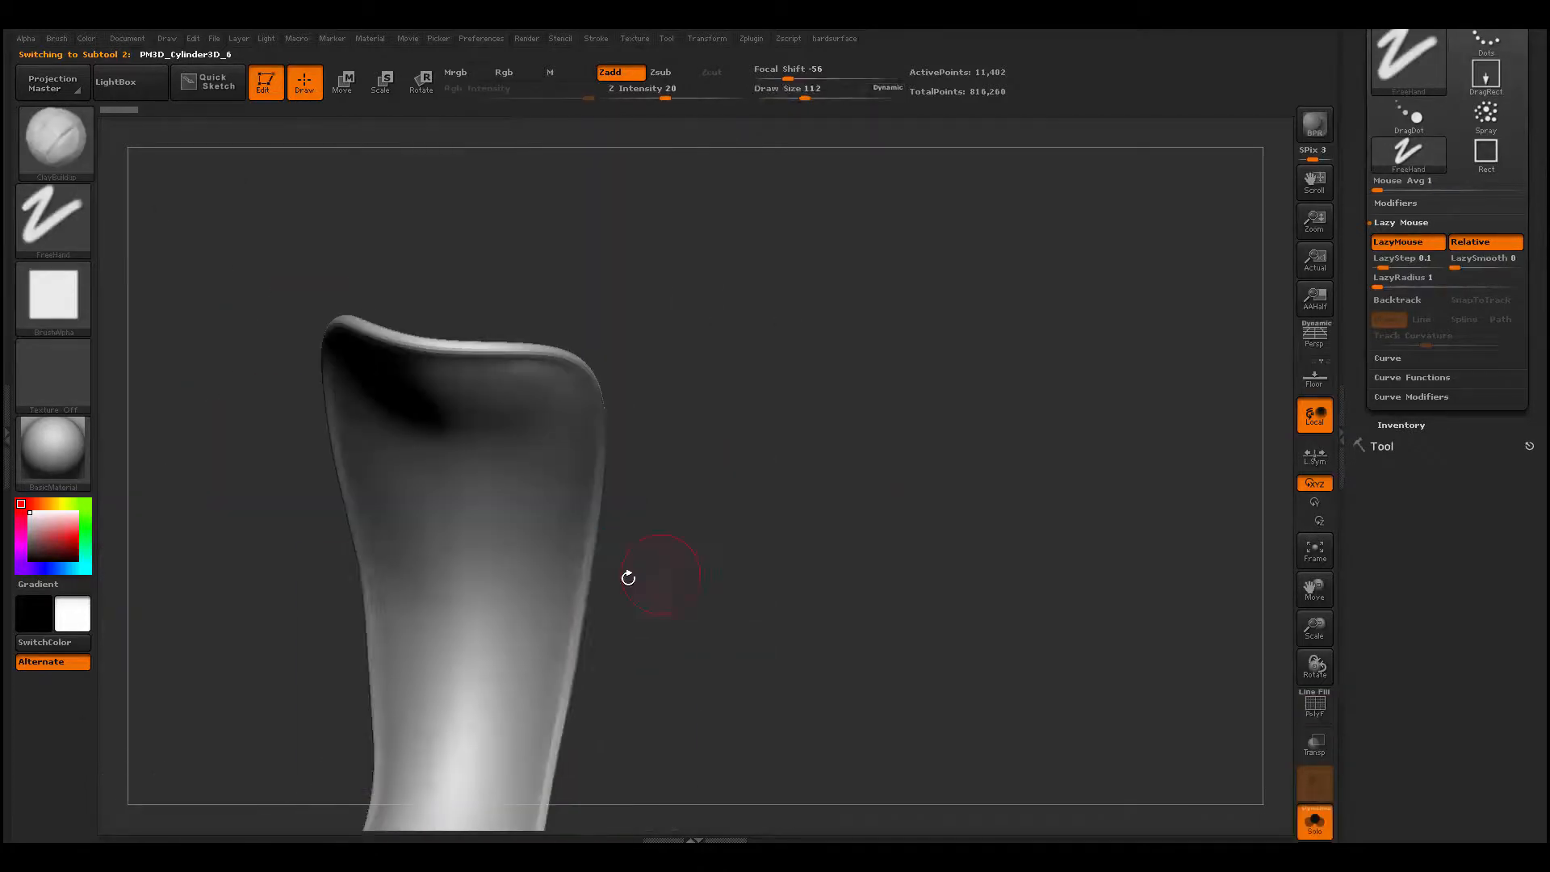
mouse_move(626, 574)
left_mouse_down()
mouse_move(754, 470)
mouse_move(823, 463)
mouse_move(782, 683)
mouse_move(761, 657)
left_mouse_up()
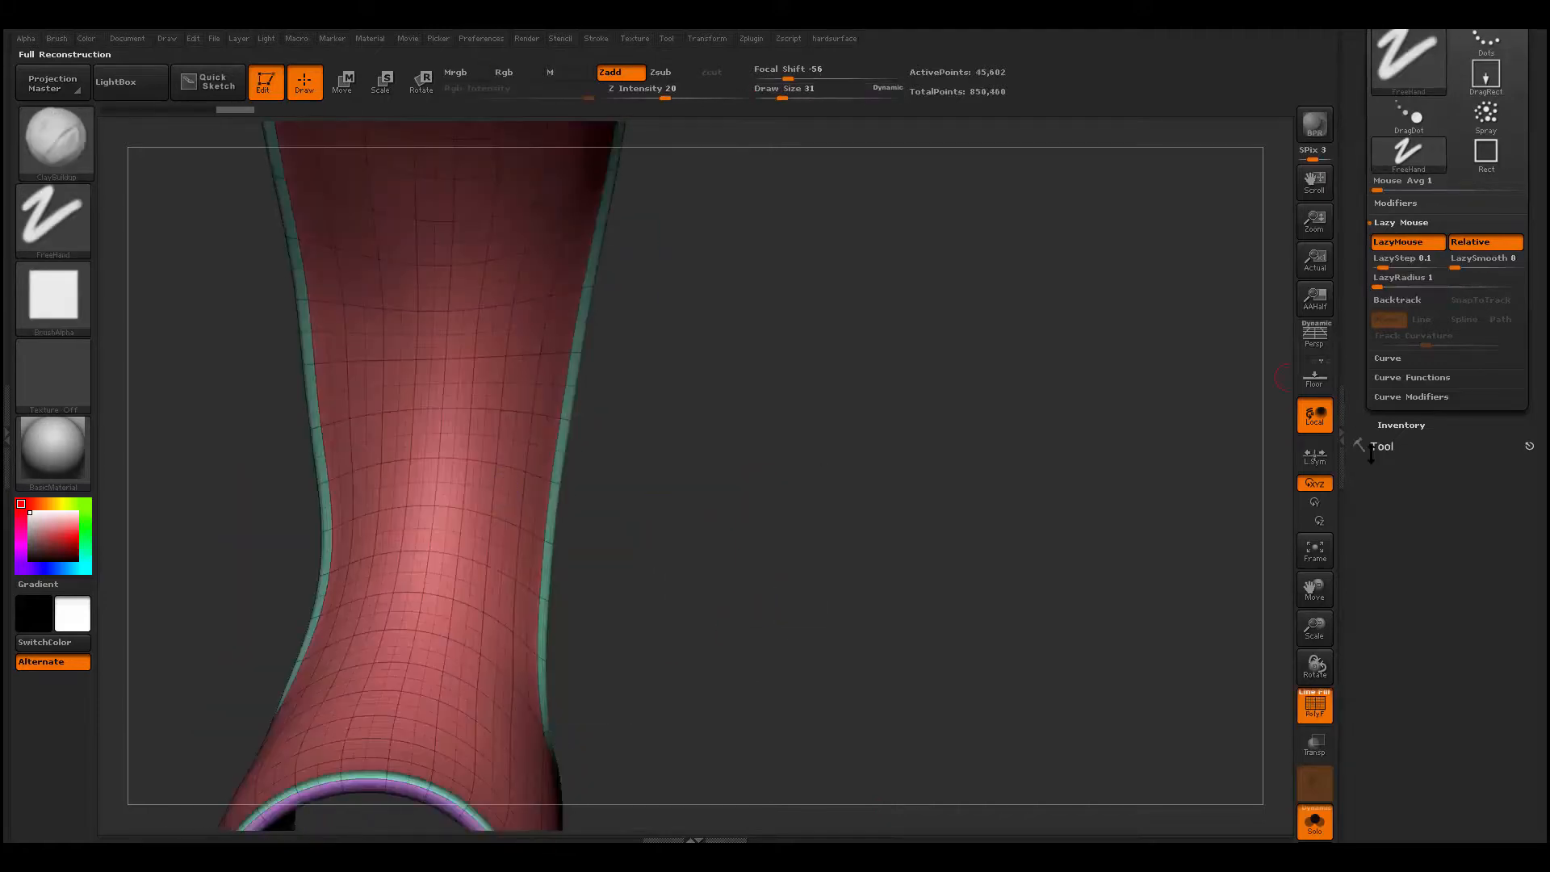
- Open the piece's geometry settings, subdivide it to SDiv 4, and hide the wireframe
left_click(1381, 446)
left_click(1400, 344)
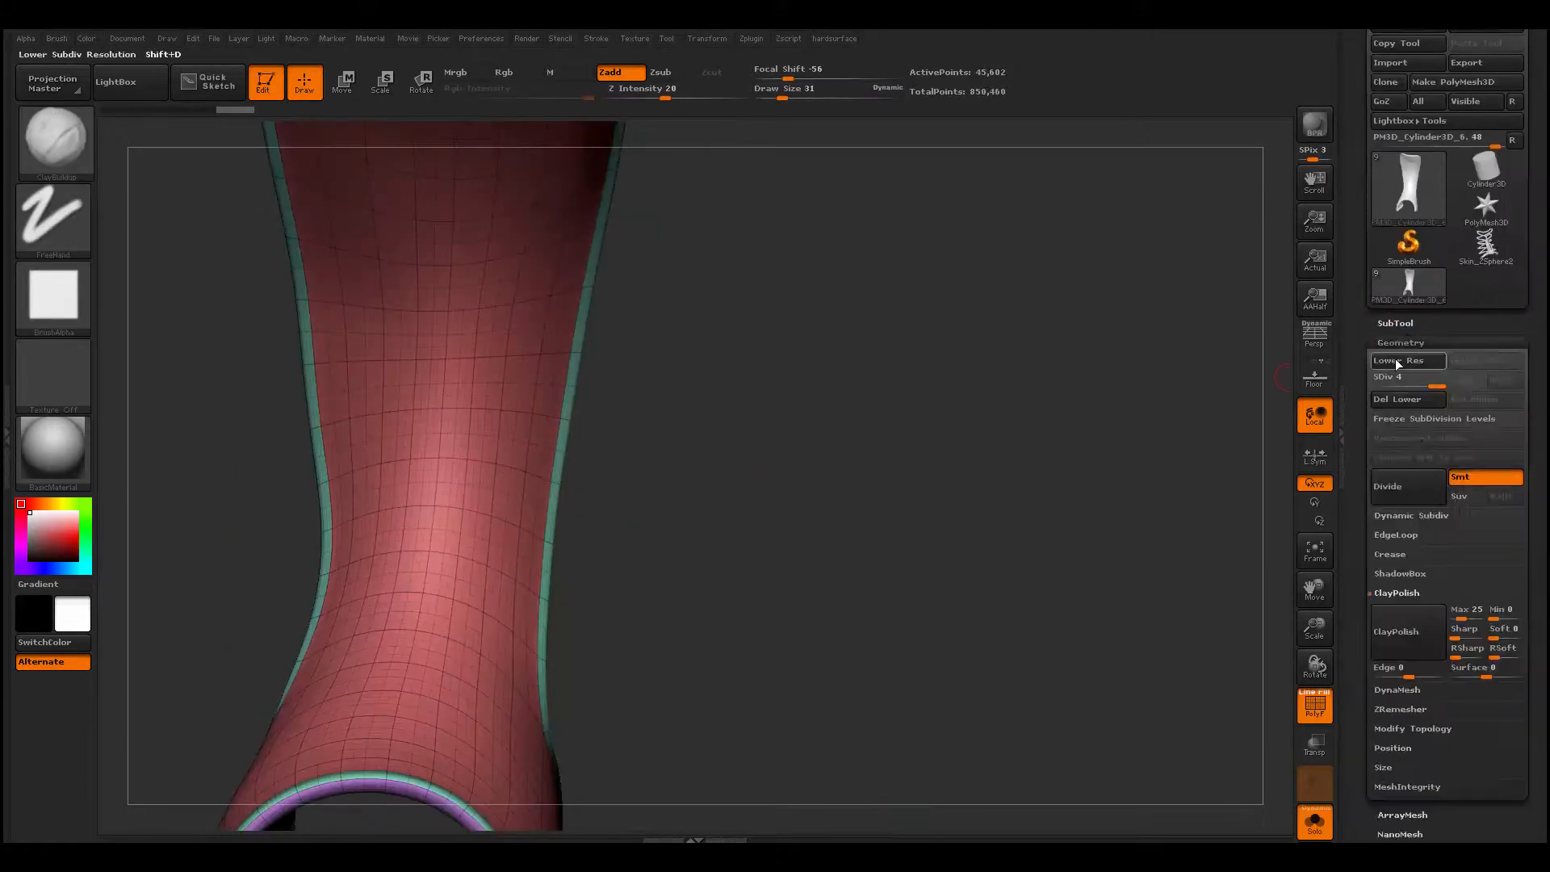
left_click(1382, 594)
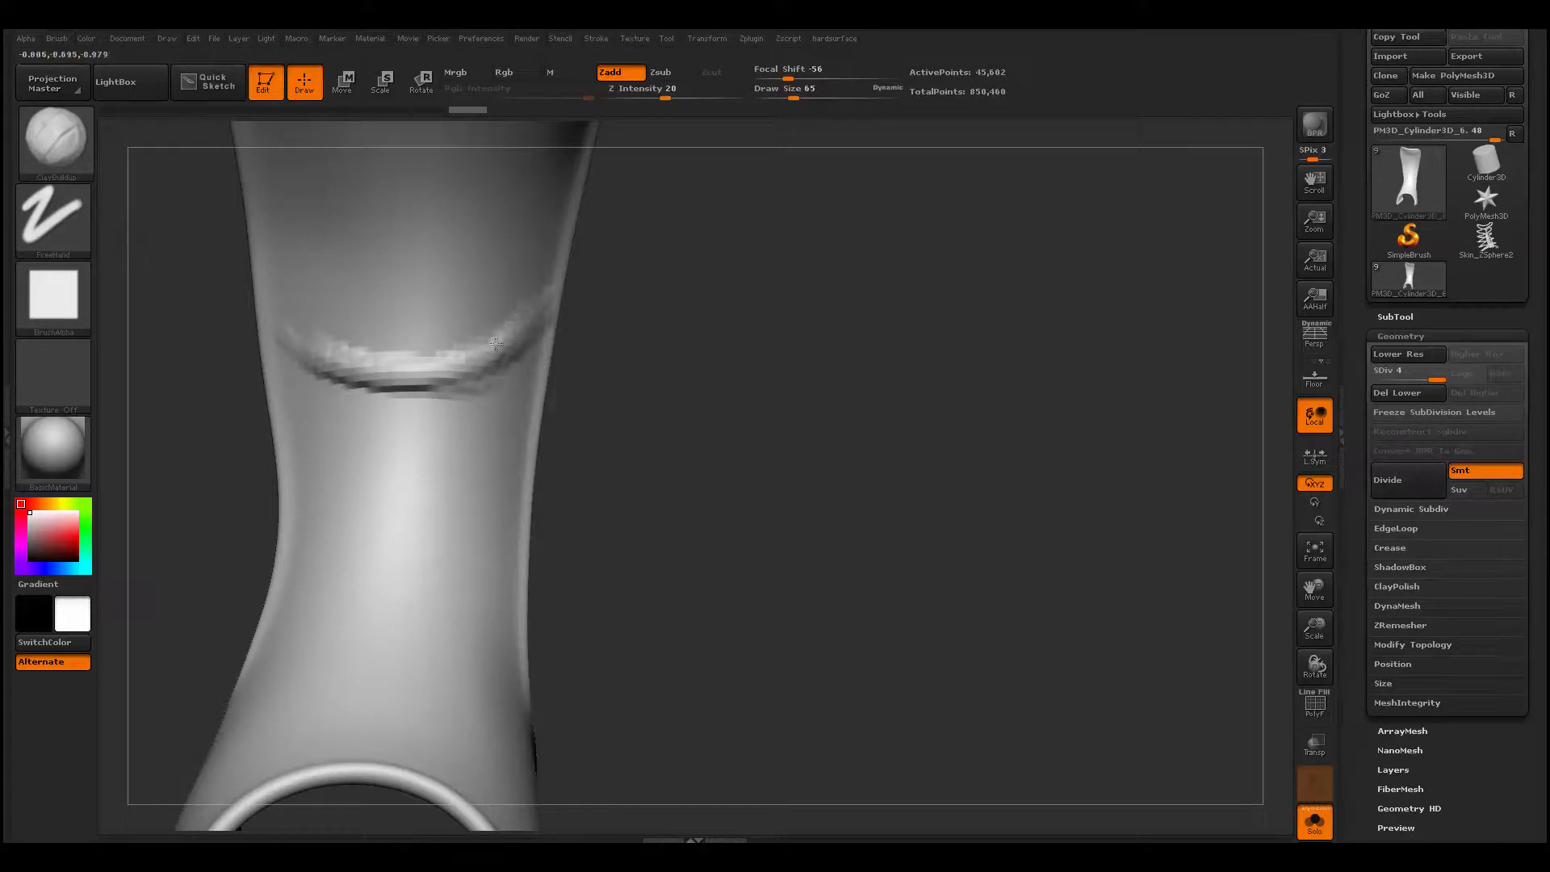
- Build and smooth a curved fold across the tongue's narrow ankle section, and subdivide the mesh to SDiv 5
key("shift")
left_click_drag(456, 356, 428, 375, "shift")
key("ctrl+d")
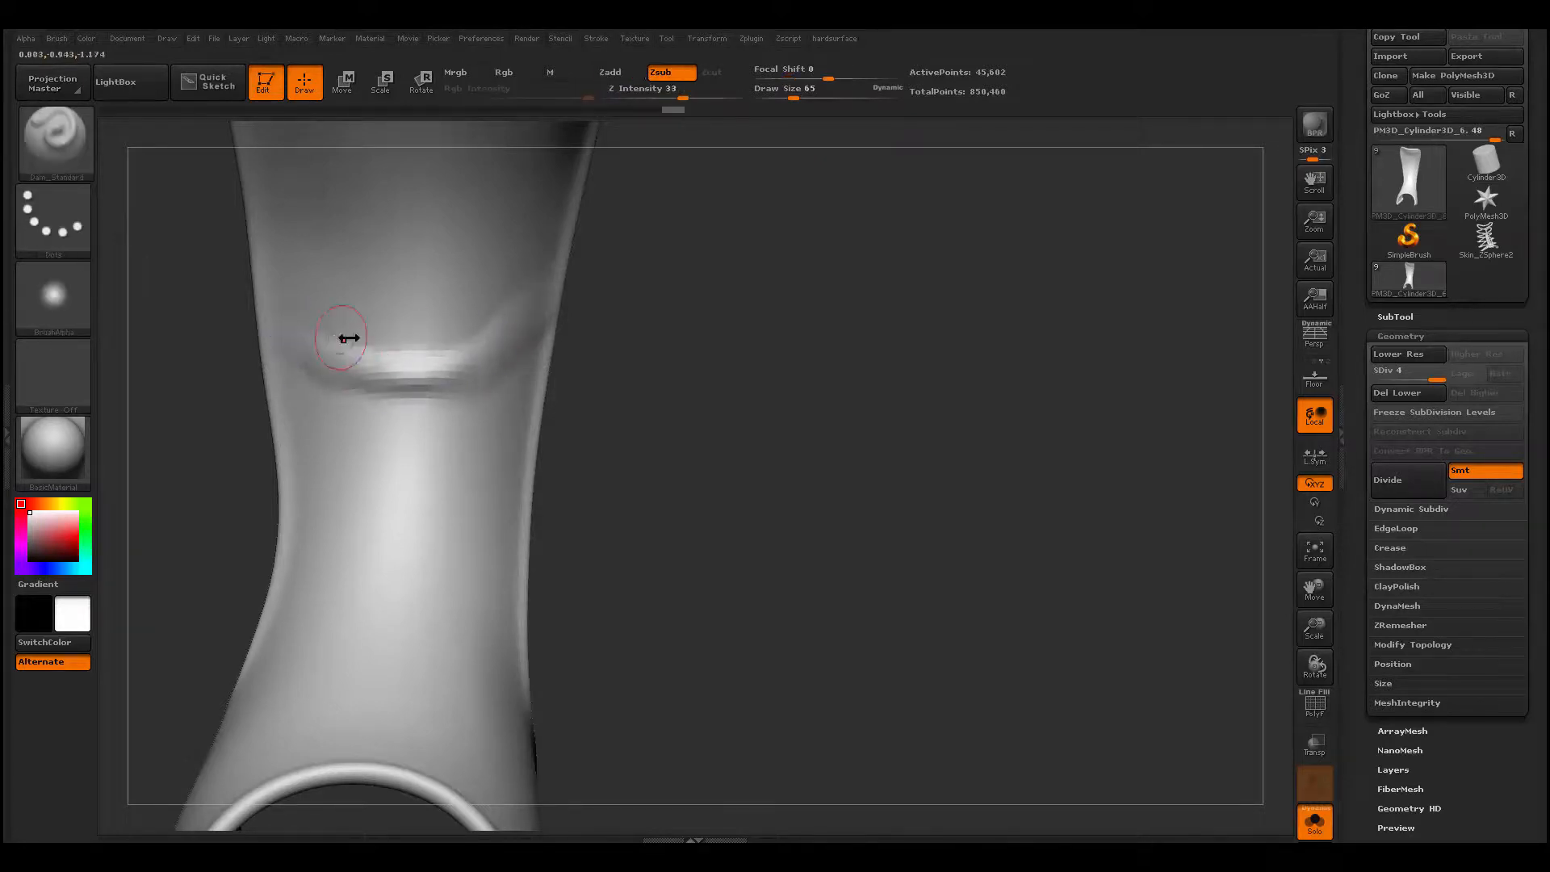
- Carve a crease along the underside of the ankle fold with Dam_Standard, and soften it
mouse_move(710, 368)
left_mouse_down()
mouse_move(617, 367)
mouse_move(710, 368)
left_mouse_up()
key("shift")
left_click_drag(613, 396, 581, 401)
left_click_drag(304, 393, 452, 381)
mouse_move(557, 355)
left_mouse_down()
mouse_move(617, 355)
mouse_move(567, 329)
left_mouse_up()
- Add a slanted fold just above the ankle fold with ClayBuildup at draw size 62
key("space")
left_click_drag(369, 302, 355, 302)
key("b")
key("c")
key("b")
left_click_drag(262, 323, 372, 332)
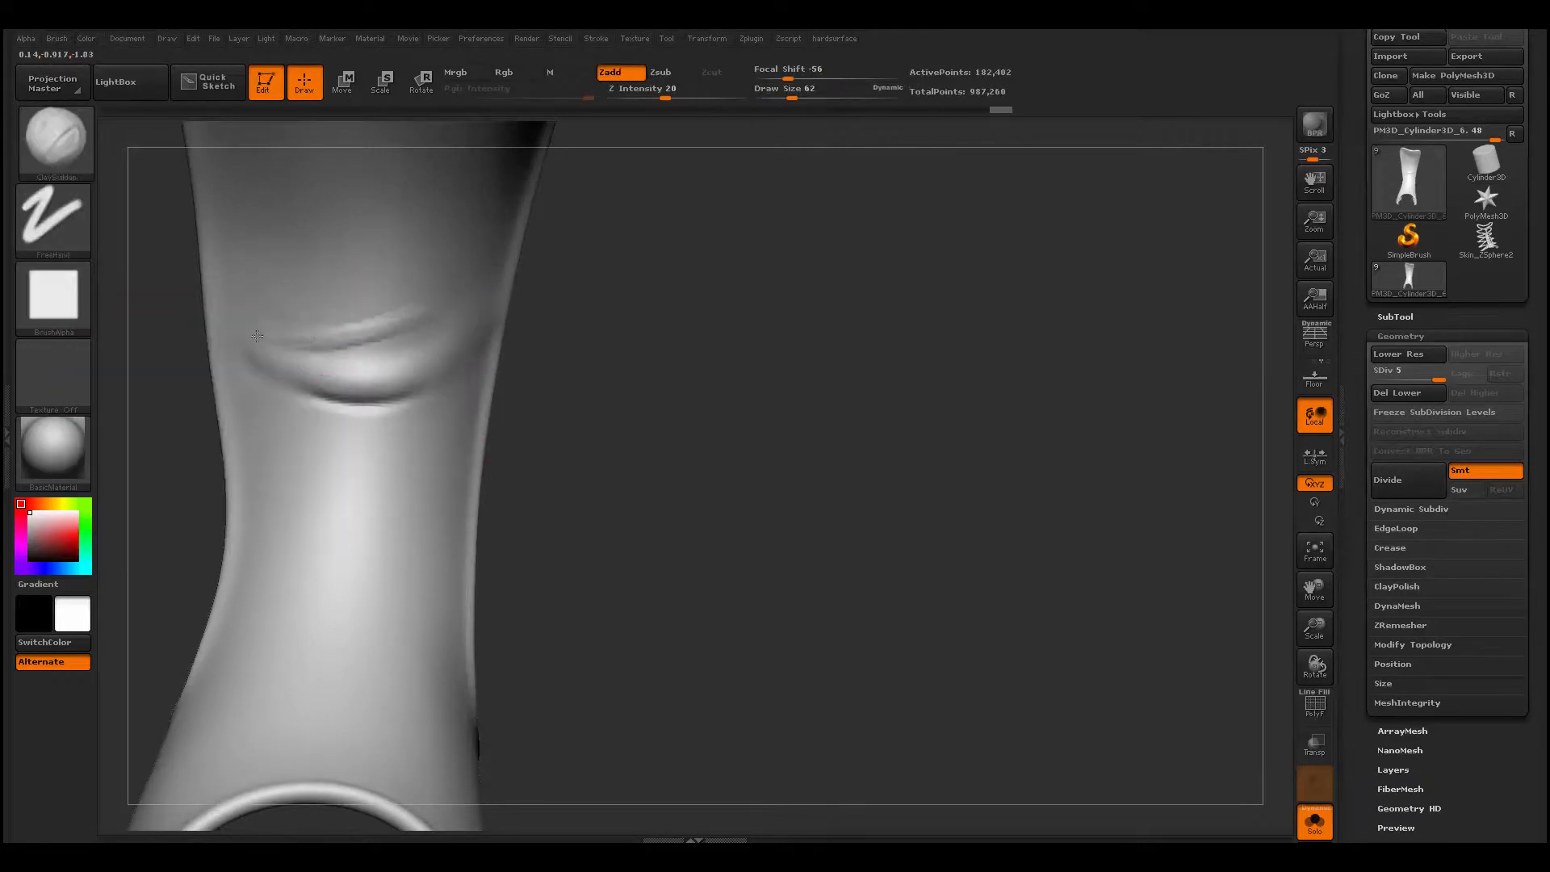
mouse_move(262, 333)
left_mouse_down("shift")
mouse_move(428, 310)
mouse_move(266, 335)
left_mouse_up("shift")
- Build another fold directly below the ankle fold and carry it around toward the tongue's side edge
left_click_drag(323, 423, 376, 419)
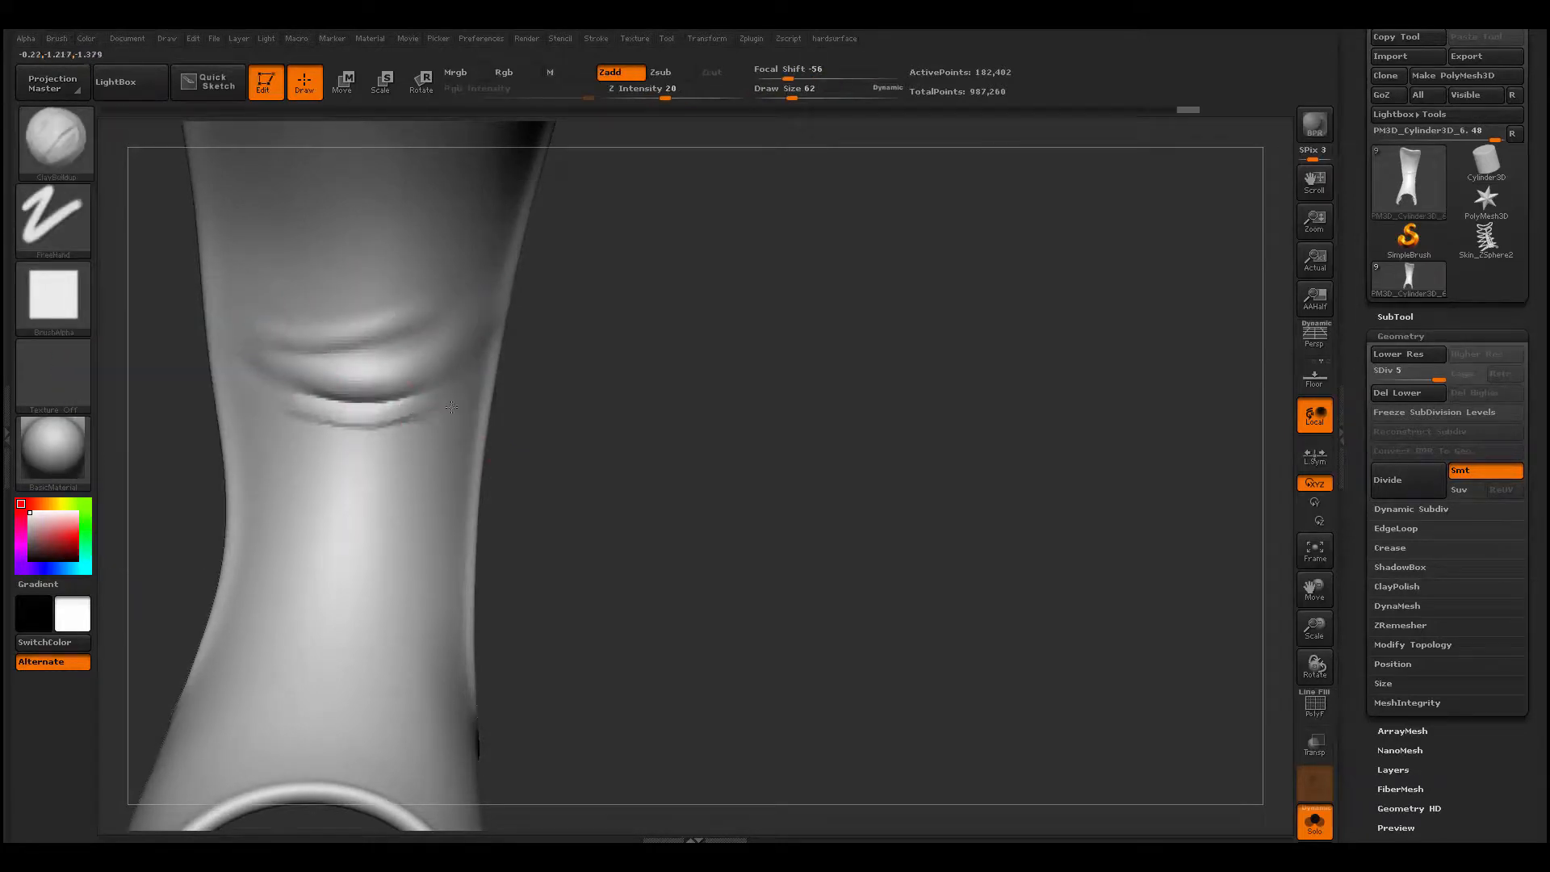
left_click_drag(248, 409, 448, 403, "shift")
left_click_drag(585, 471, 650, 472)
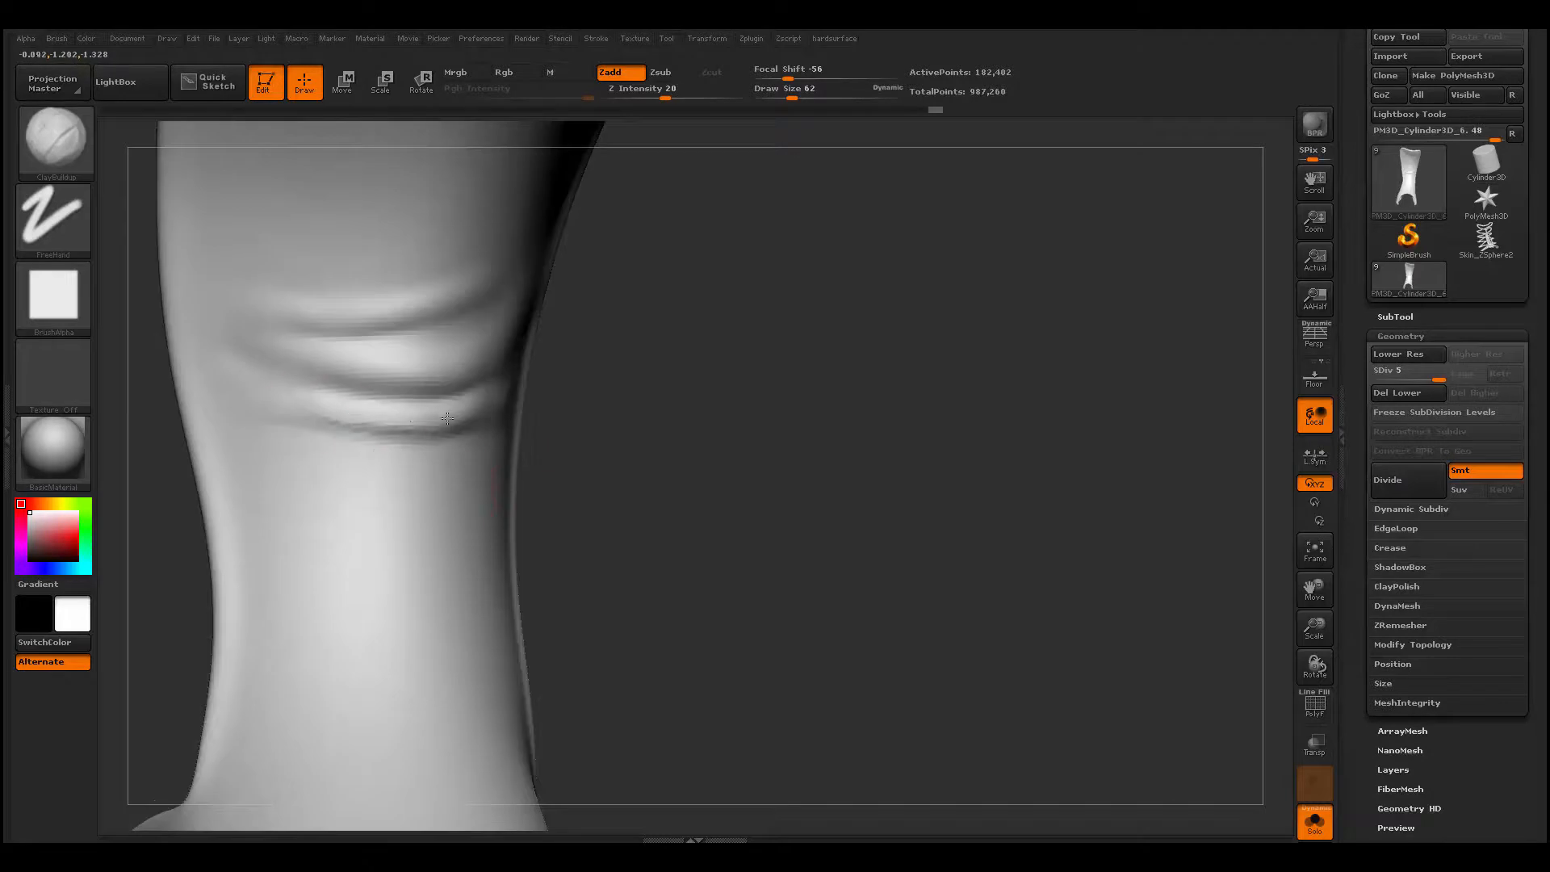
left_click_drag(292, 410, 436, 412)
left_click_drag(650, 452, 593, 452)
left_click_drag(294, 415, 484, 408, "shift")
- Carve creases under the middle and lowest ankle folds with Dam_Standard, and smooth their ends
key("b")
key("d")
key("s")
left_click_drag(277, 383, 519, 371)
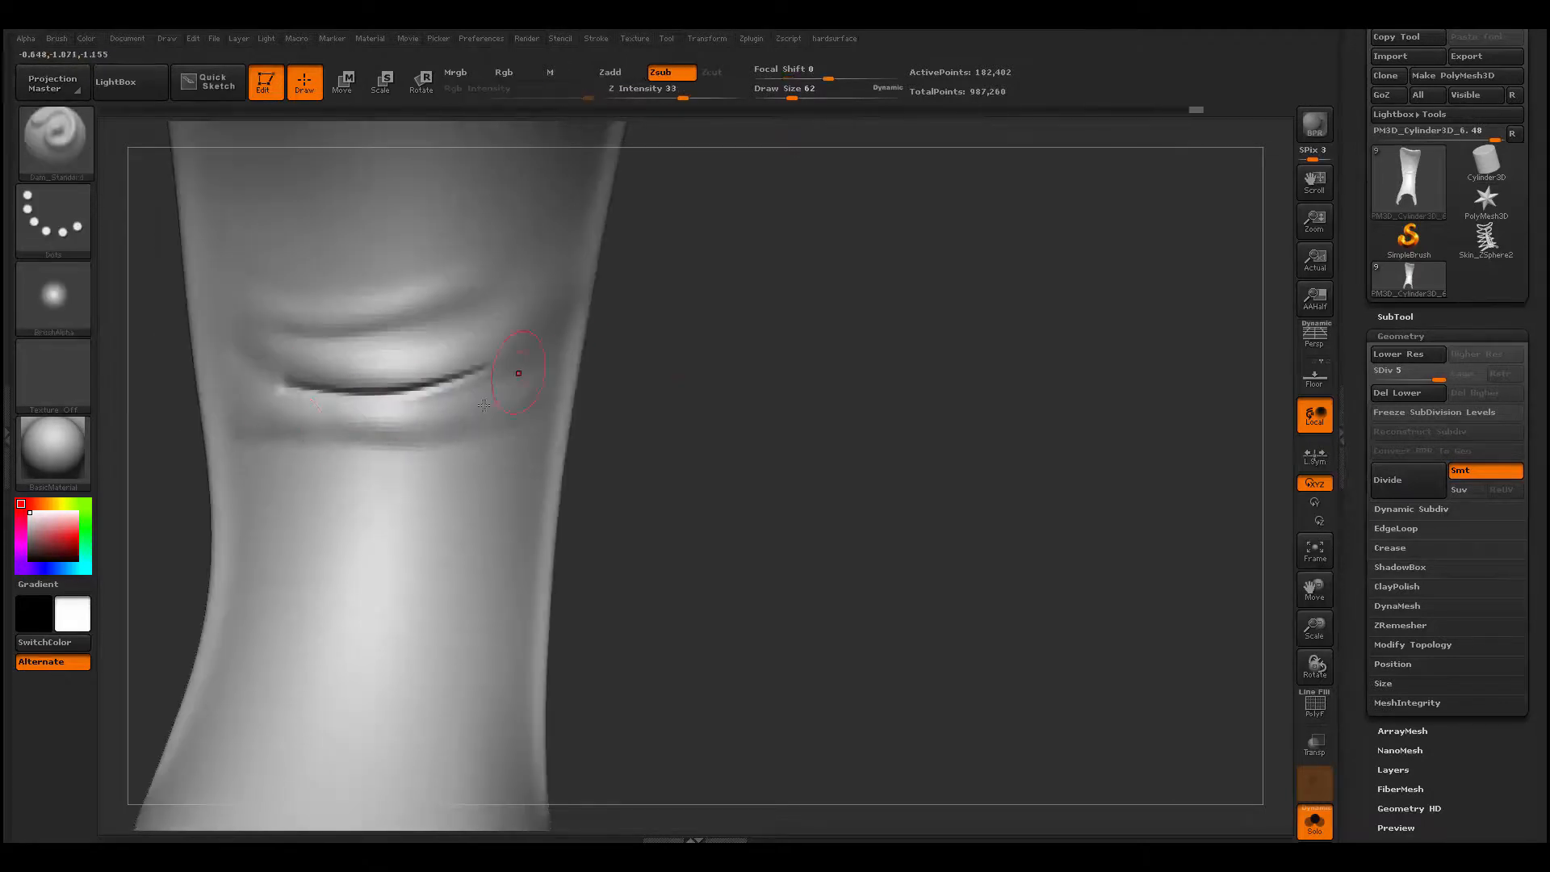
left_click_drag(297, 431, 544, 384)
left_click_drag(637, 420, 655, 420)
left_click_drag(549, 386, 521, 400, "shift")
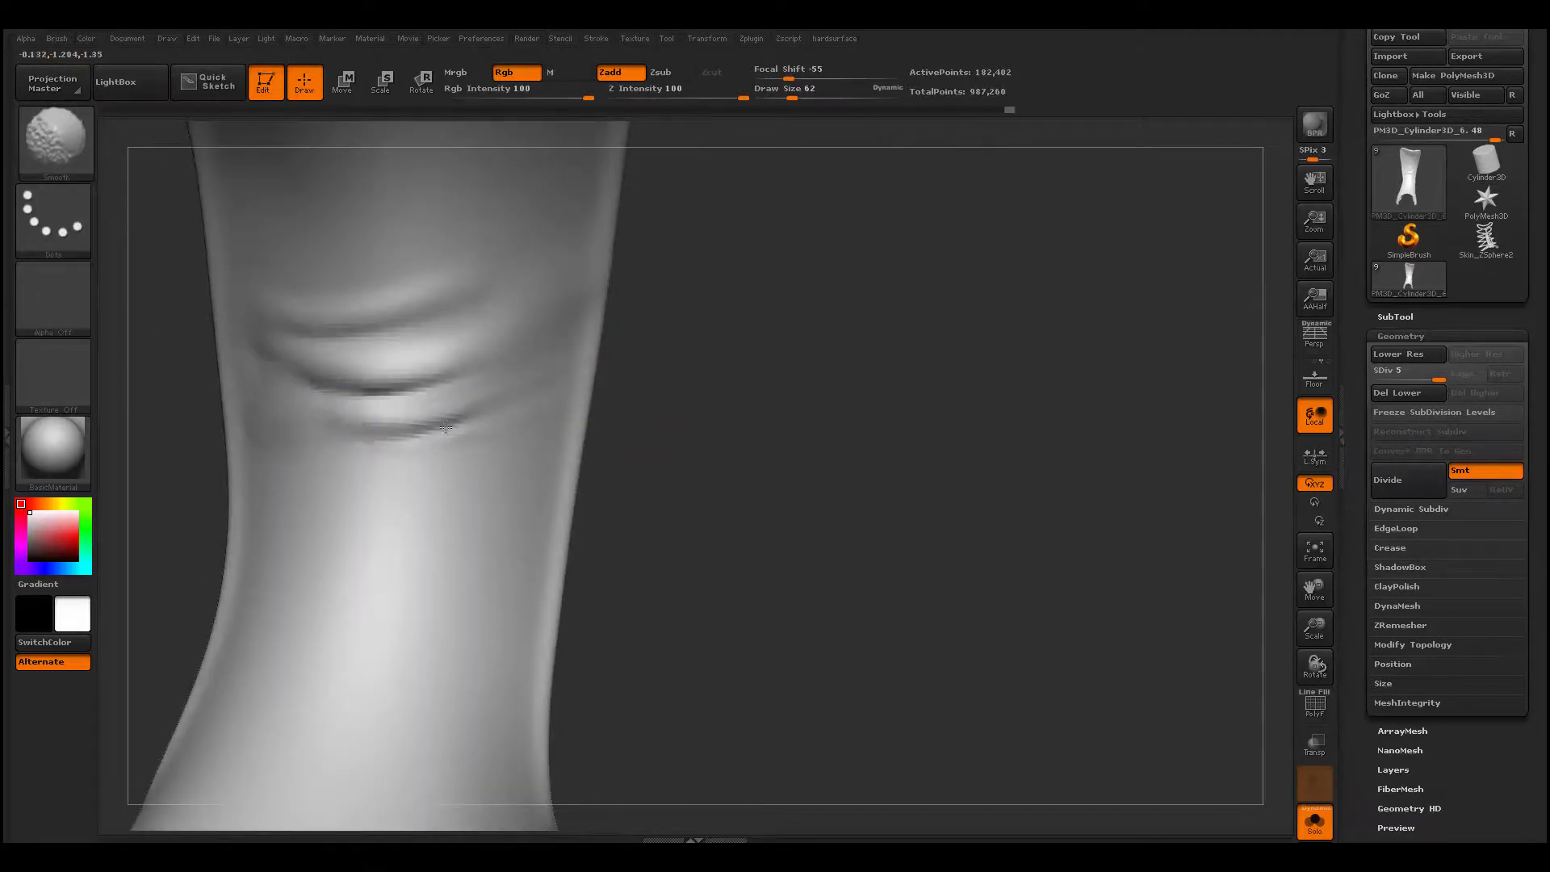
mouse_move(726, 476)
left_mouse_down()
mouse_move(681, 485)
mouse_move(657, 512)
mouse_move(694, 484)
left_mouse_up()
- Thicken the middle ankle fold with ClayBuildup at draw size 83, and smooth it
key("b")
key("c")
key("b")
key("space")
mouse_move(329, 418)
left_mouse_down()
mouse_move(300, 417)
mouse_move(439, 397)
left_mouse_up()
mouse_move(638, 420)
left_mouse_down()
mouse_move(565, 424)
mouse_move(549, 408)
mouse_move(593, 379)
left_mouse_up()
left_click_drag(299, 375, 379, 387, "shift")
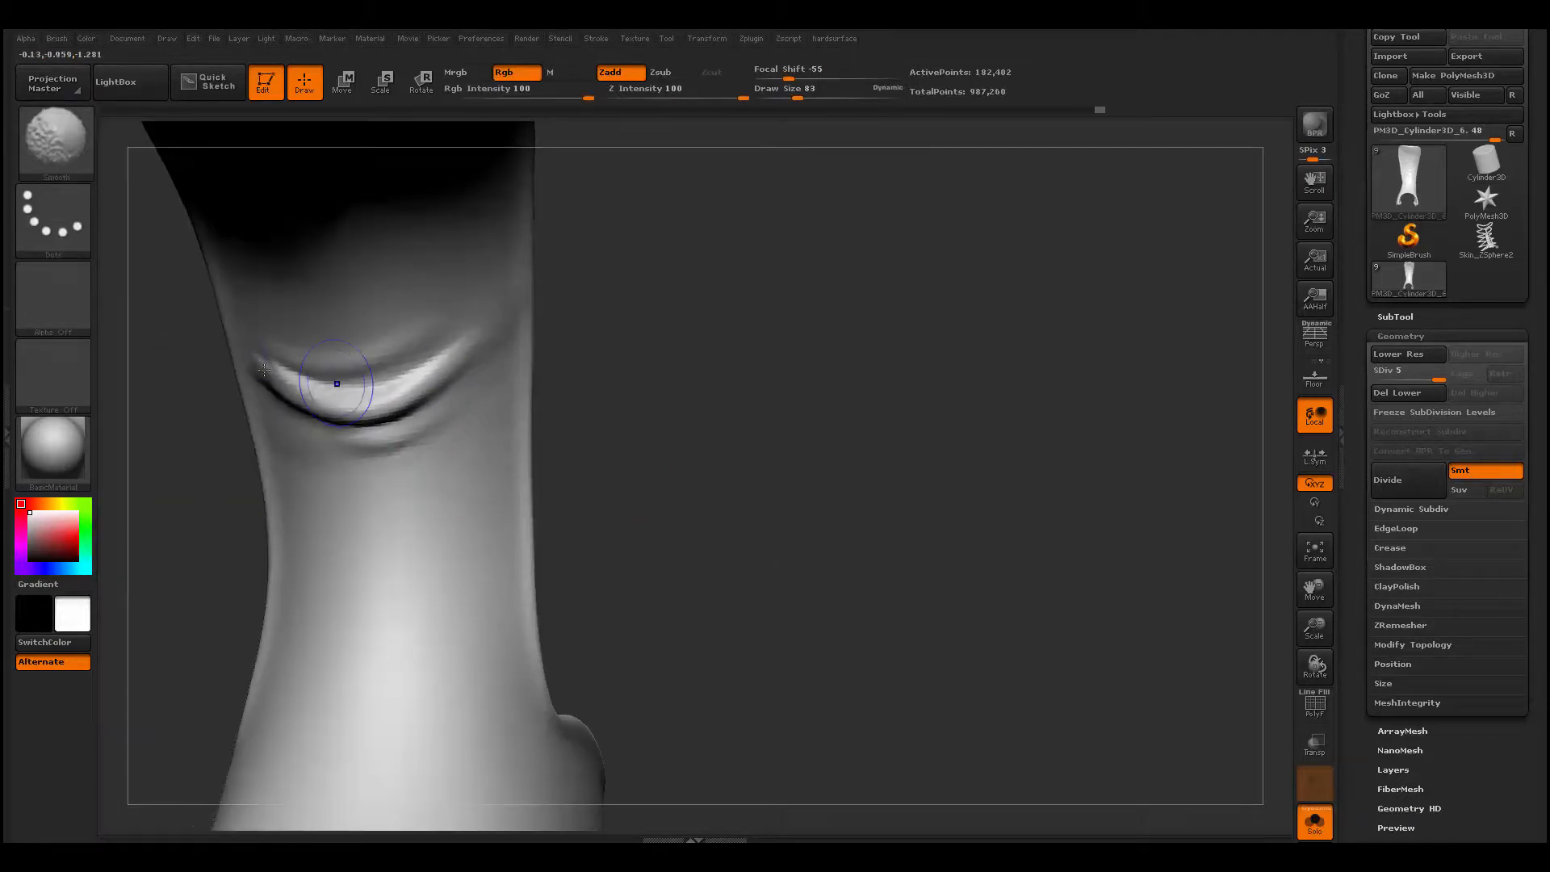
left_click_drag(645, 403, 617, 444)
left_click_drag(305, 393, 411, 394)
- Build up the lowest ankle fold with ClayBuildup and define its crease with Dam_Standard
left_click_drag(605, 395, 626, 444)
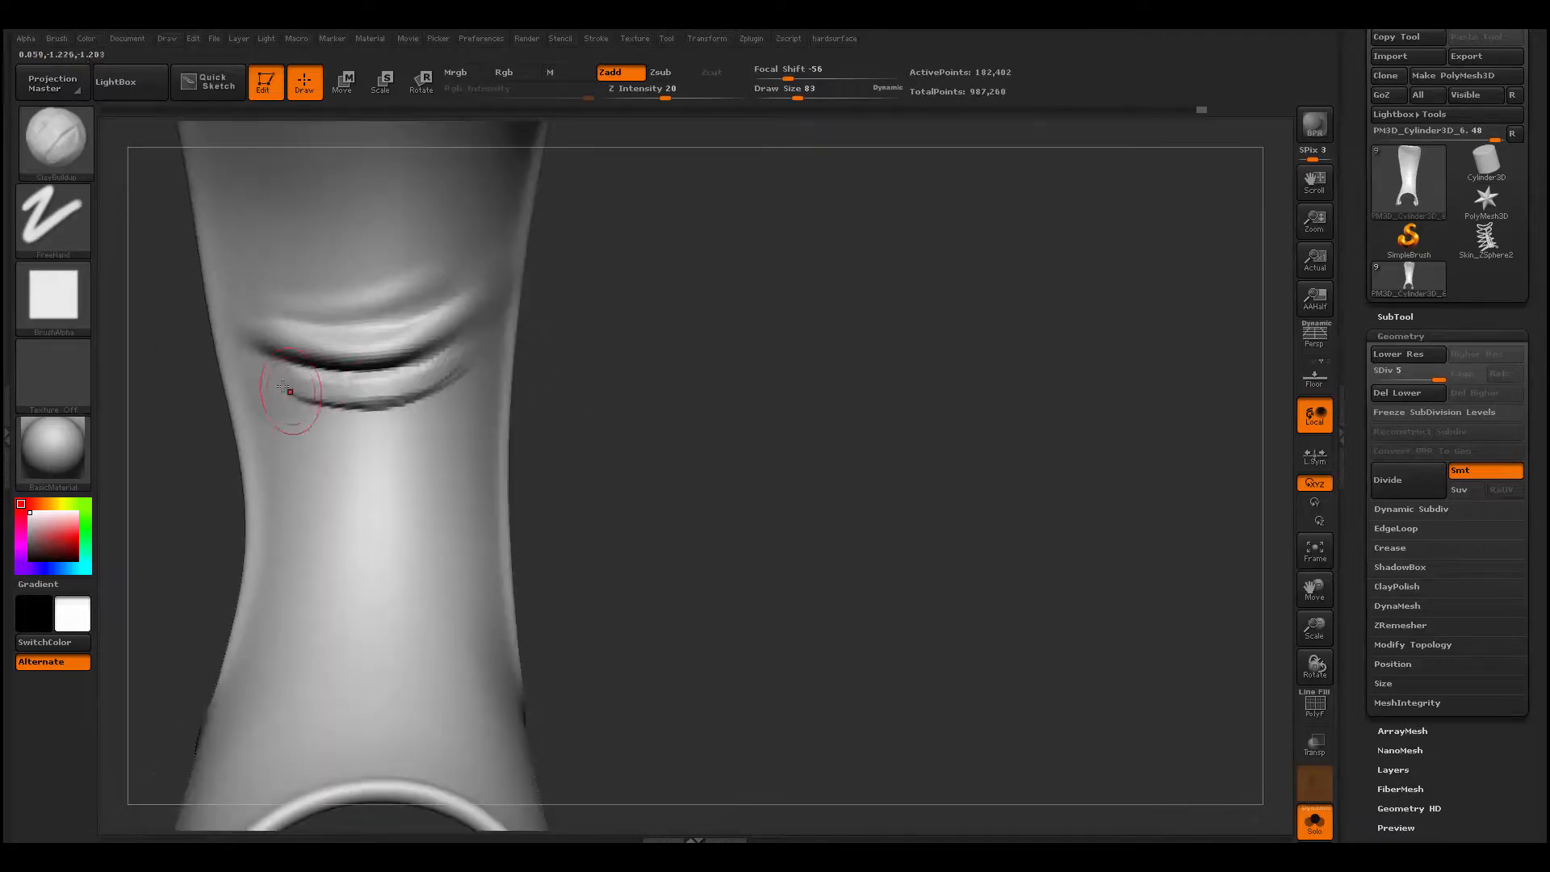
left_click_drag(283, 387, 424, 392)
left_click_drag(314, 395, 428, 391, "shift")
left_click_drag(613, 404, 581, 396)
key("b")
key("d")
key("s")
mouse_move(275, 392)
left_mouse_down()
mouse_move(452, 394)
mouse_move(343, 415)
left_mouse_up()
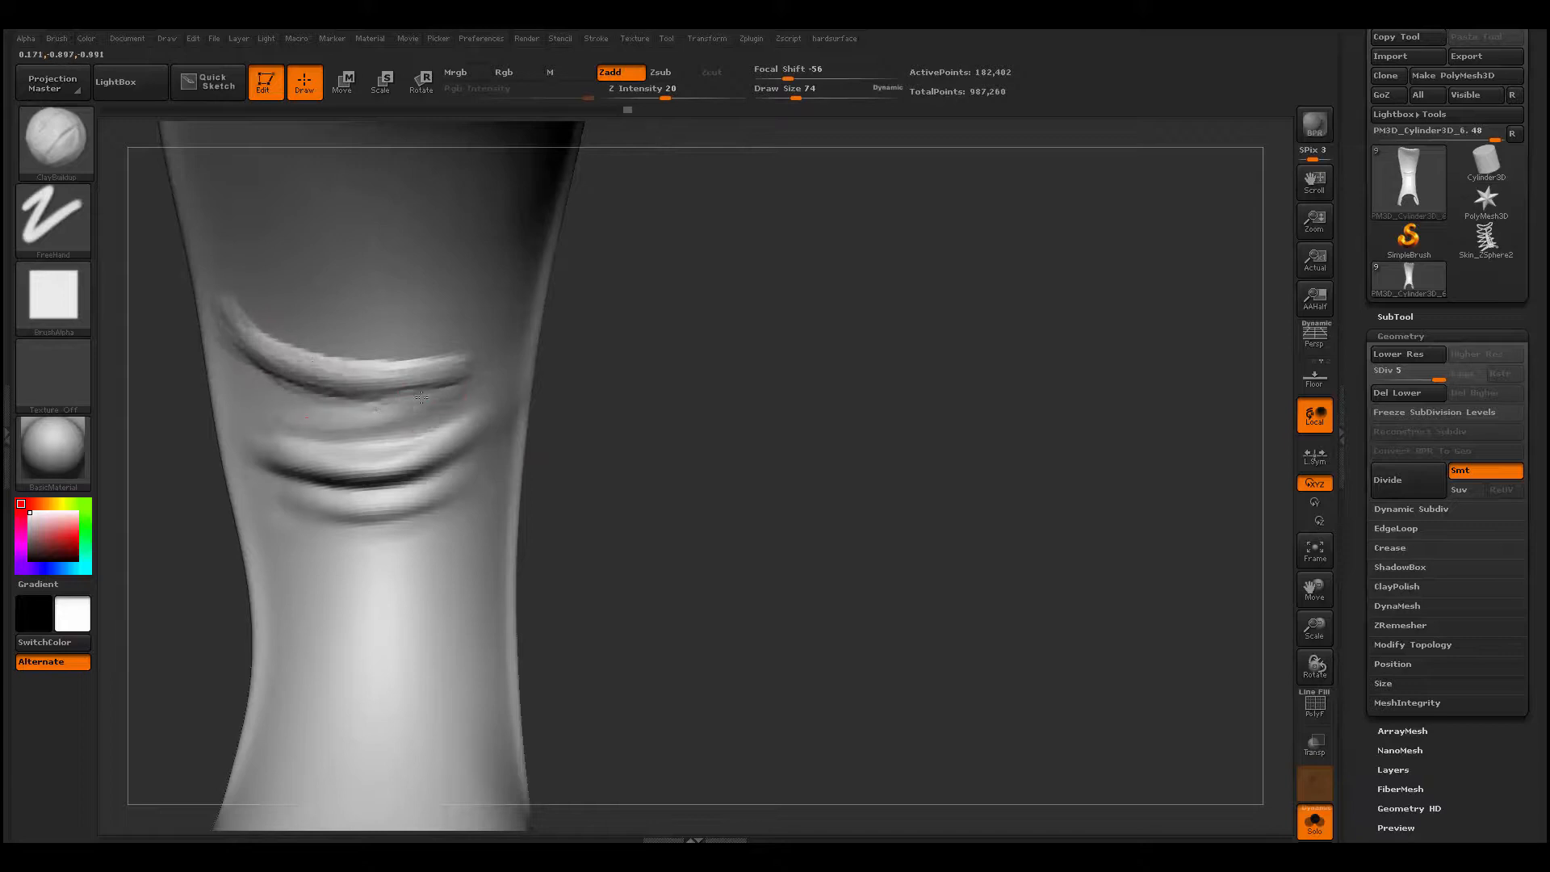
- Build a wide curved fold above the three ankle folds with ClayBuildup at draw size 74, and smooth it
left_click_drag(250, 403, 484, 364, "shift")
left_click_drag(614, 404, 605, 402)
left_click_drag(323, 416, 452, 383, "shift")
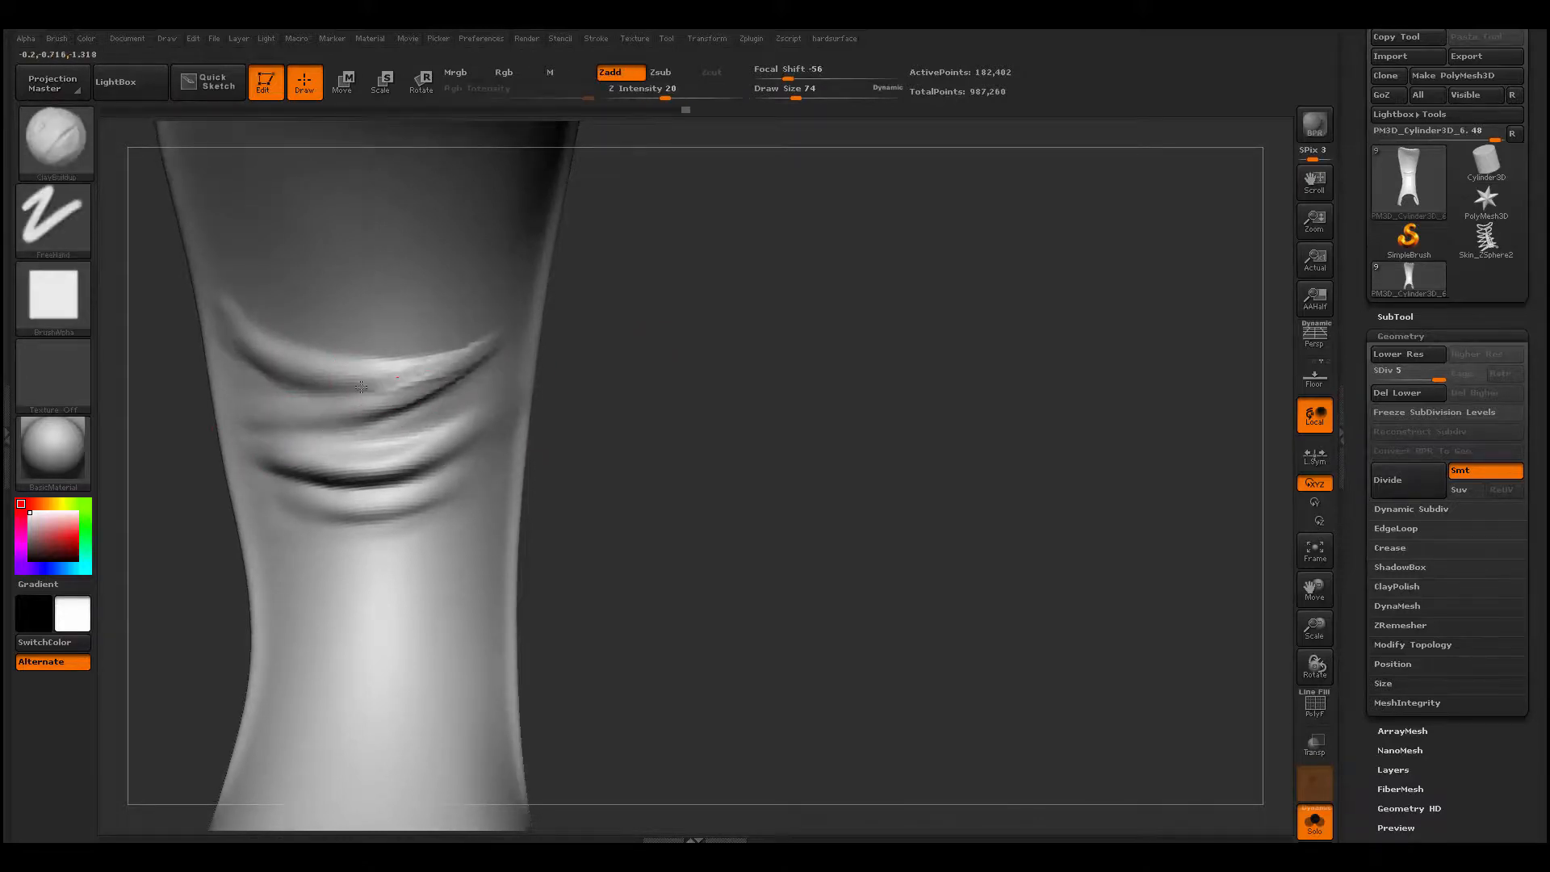
key("shift")
- Extend the wide upper fold out to the tongue's side edges and blend its ends
left_click_drag(584, 321, 529, 367)
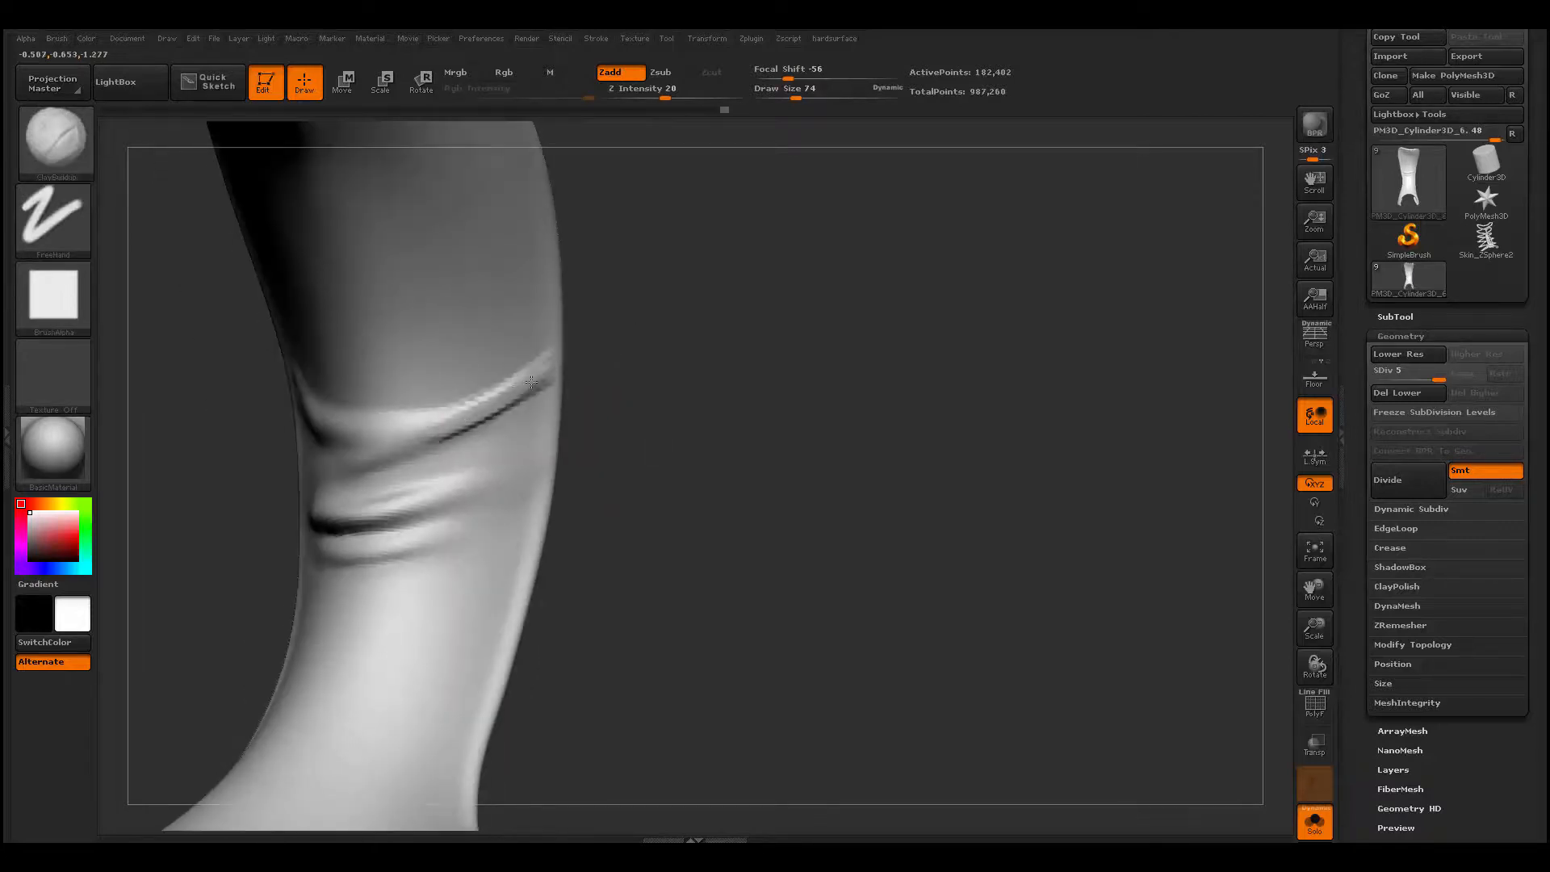
left_click_drag(364, 419, 318, 415)
left_click_drag(234, 427, 298, 432)
left_click_drag(446, 404, 364, 415, "shift")
left_click_drag(178, 403, 221, 432)
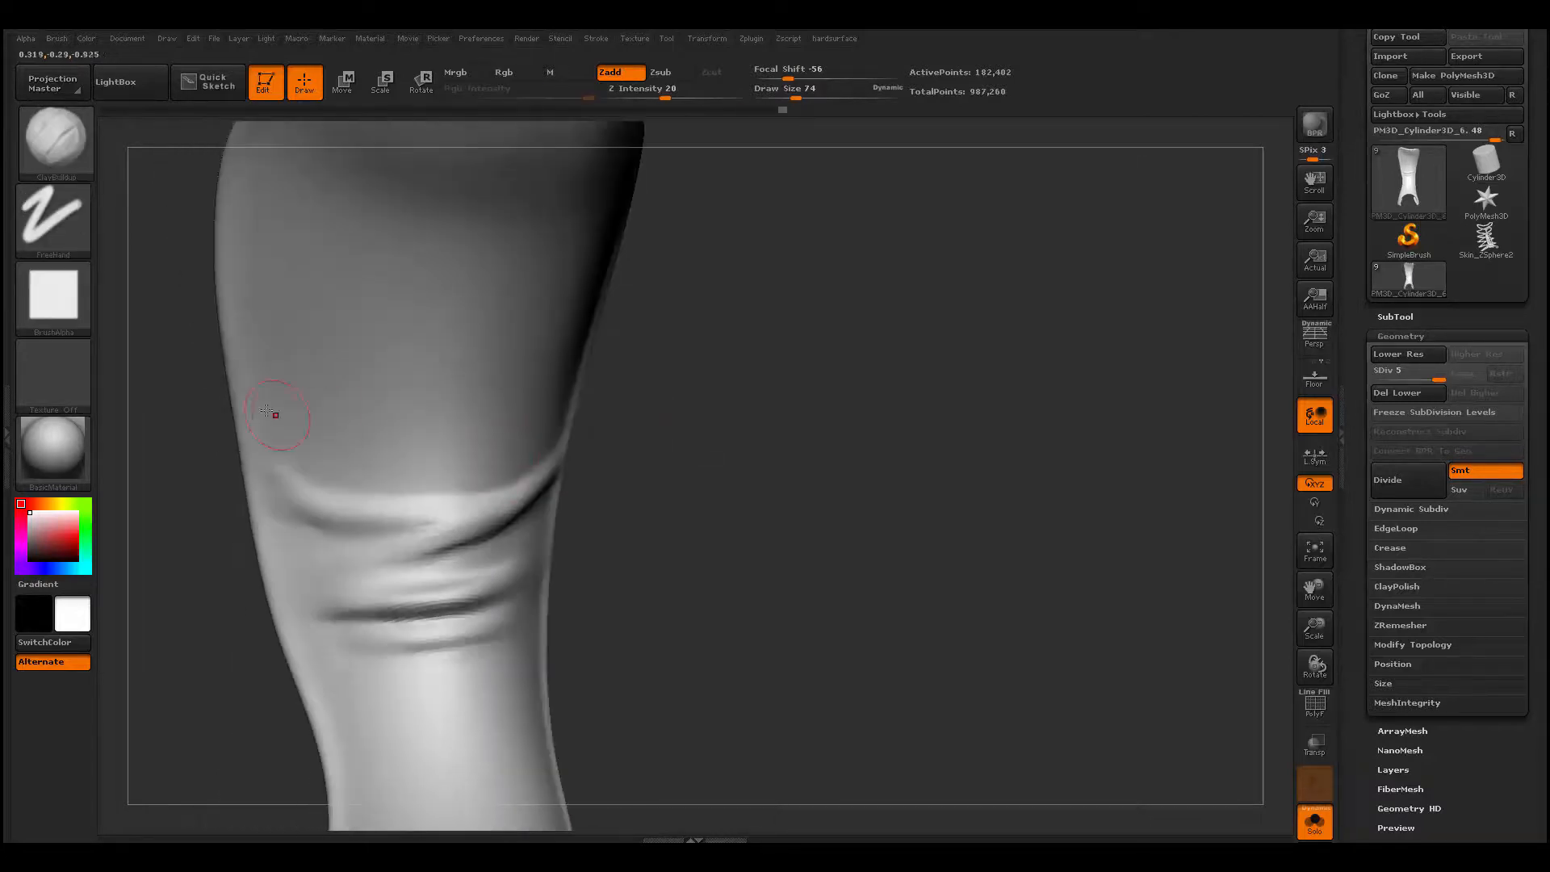
- Carve a crease beneath the wide upper fold on the tongue's left half with Dam_Standard
left_click_drag(166, 508, 161, 502)
key("b")
key("d")
key("s")
left_click_drag(281, 517, 333, 530)
left_click_drag(194, 565, 193, 637, "alt")
- Build up the surface beside the inner end of that crease with ClayBuildup at draw size 62
key("space")
left_click_drag(610, 494, 600, 492)
key("b")
key("c")
- Adjust the inner end of the left crease with the Move brush and Dam_Standard
key("b")
mouse_move(476, 496)
left_mouse_down("shift")
mouse_move(581, 487)
mouse_move(565, 497)
left_mouse_up("shift")
mouse_move(565, 498)
left_mouse_down("shift")
mouse_move(533, 498)
mouse_move(631, 486)
left_mouse_up("shift")
key("space")
key("b")
key("m")
key("v")
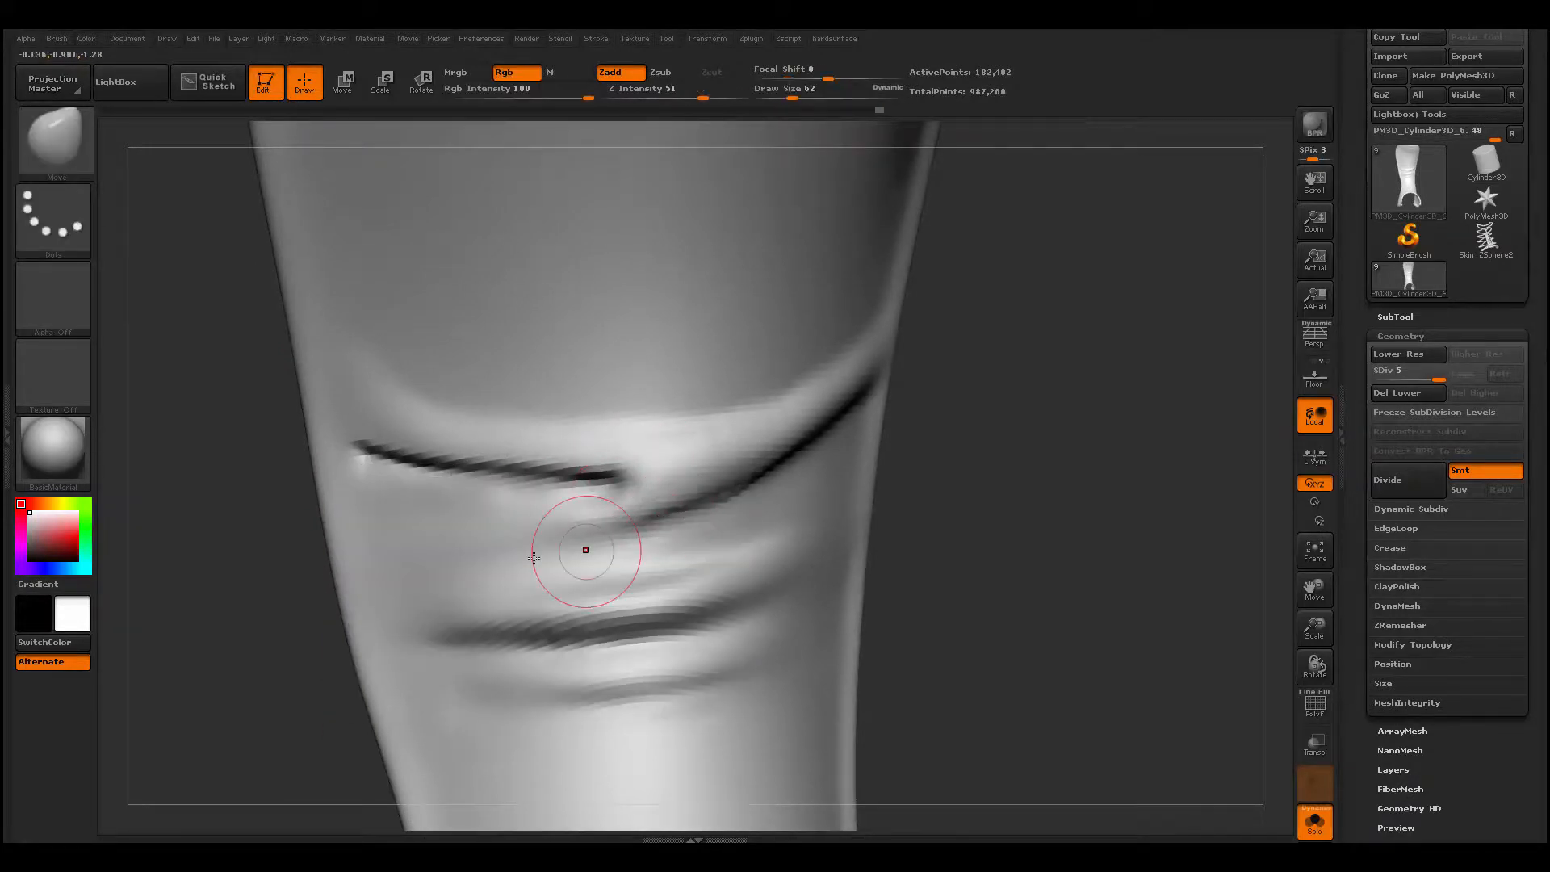
- Build a diagonal fold above the wide fold, rising to the tongue's right edge, with ClayBuildup, and smooth it
key("b")
key("d")
key("s")
mouse_move(476, 546)
left_mouse_down()
mouse_move(710, 517)
mouse_move(476, 546)
left_mouse_up()
mouse_move(245, 637)
left_mouse_down("alt")
mouse_move(246, 560)
mouse_move(283, 557)
left_mouse_up("alt")
- Carve a crease along the underside of the diagonal fold with Dam_Standard
key("b")
key("c")
key("b")
key("space")
left_click_drag(332, 396, 336, 396)
left_click_drag(384, 469, 316, 416, "shift")
left_click_drag(274, 557, 215, 574)
mouse_move(311, 476)
left_mouse_down()
mouse_move(593, 452)
mouse_move(363, 484)
left_mouse_up()
left_click_drag(363, 484, 651, 359)
left_click_drag(598, 423, 650, 355)
left_click_drag(696, 381, 733, 391)
mouse_move(440, 491)
left_mouse_down()
mouse_move(578, 437)
mouse_move(492, 463)
mouse_move(634, 387)
left_mouse_up()
left_click_drag(765, 320, 747, 403, "alt")
- Build a curved fold across the tongue's upper end with ClayBuildup at draw size 94, and smooth it
key("b")
key("d")
key("s")
mouse_move(846, 270)
left_mouse_down()
mouse_move(873, 333)
mouse_move(884, 327)
left_mouse_up()
key("b")
key("c")
key("b")
left_click_drag(376, 339, 601, 339)
mouse_move(602, 339)
left_mouse_down("shift")
mouse_move(501, 356)
mouse_move(379, 322)
mouse_move(593, 305)
mouse_move(333, 298)
left_mouse_up("shift")
key("ctrl+z")
key("ctrl+z")
key("b")
key("c")
key("b")
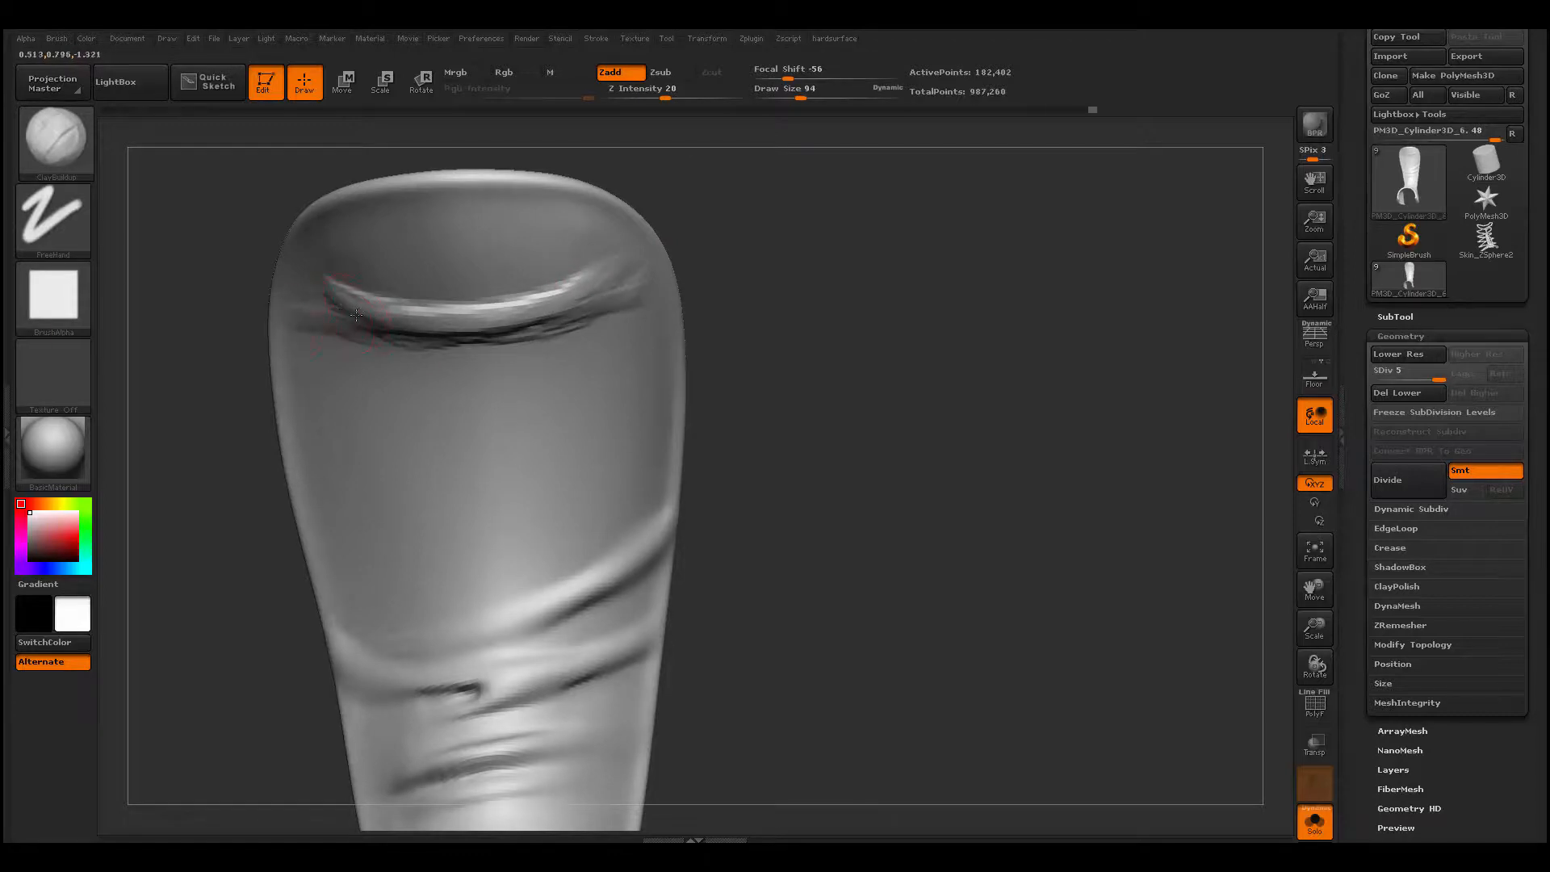
mouse_move(355, 315)
left_mouse_down("shift")
mouse_move(609, 300)
mouse_move(577, 325)
left_mouse_up("shift")
mouse_move(577, 326)
left_mouse_down("shift")
mouse_move(380, 335)
mouse_move(545, 337)
left_mouse_up("shift")
left_click_drag(376, 292, 537, 295, "alt")
mouse_move(537, 295)
left_mouse_down("shift")
mouse_move(494, 283)
mouse_move(379, 305)
left_mouse_up("shift")
- Build a second slanted fold just below the uppermost one with ClayBuildup, and smooth it
key("b")
key("c")
key("b")
left_click_drag(387, 376, 633, 327)
mouse_move(633, 327)
left_mouse_down()
mouse_move(452, 379)
mouse_move(626, 334)
left_mouse_up()
left_click_drag(625, 335, 355, 396)
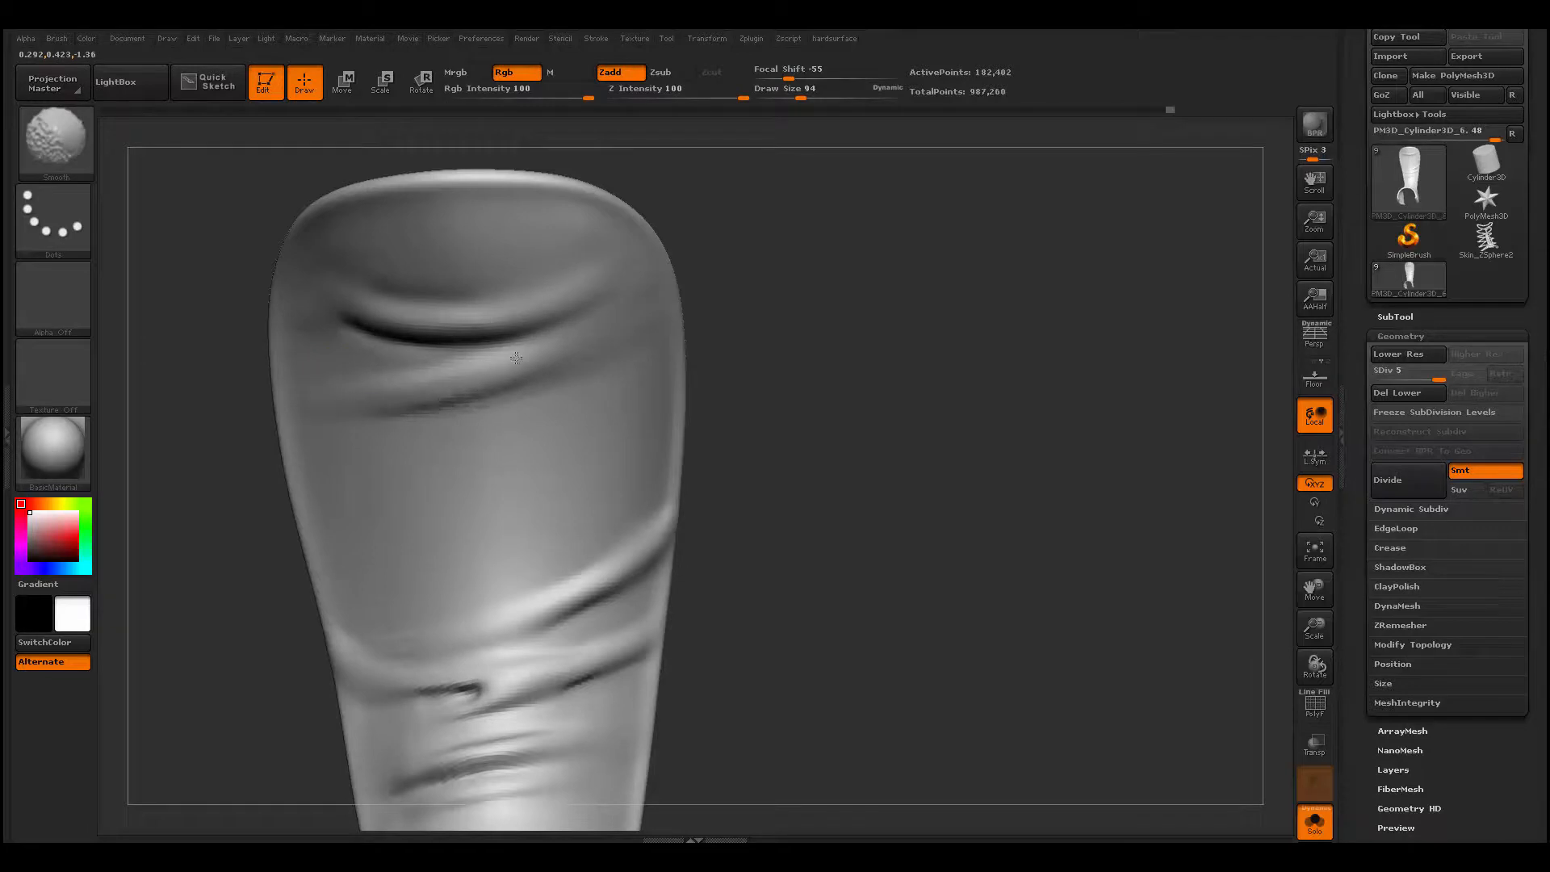
left_click_drag(516, 358, 371, 408, "shift")
left_click_drag(598, 388, 404, 408, "shift")
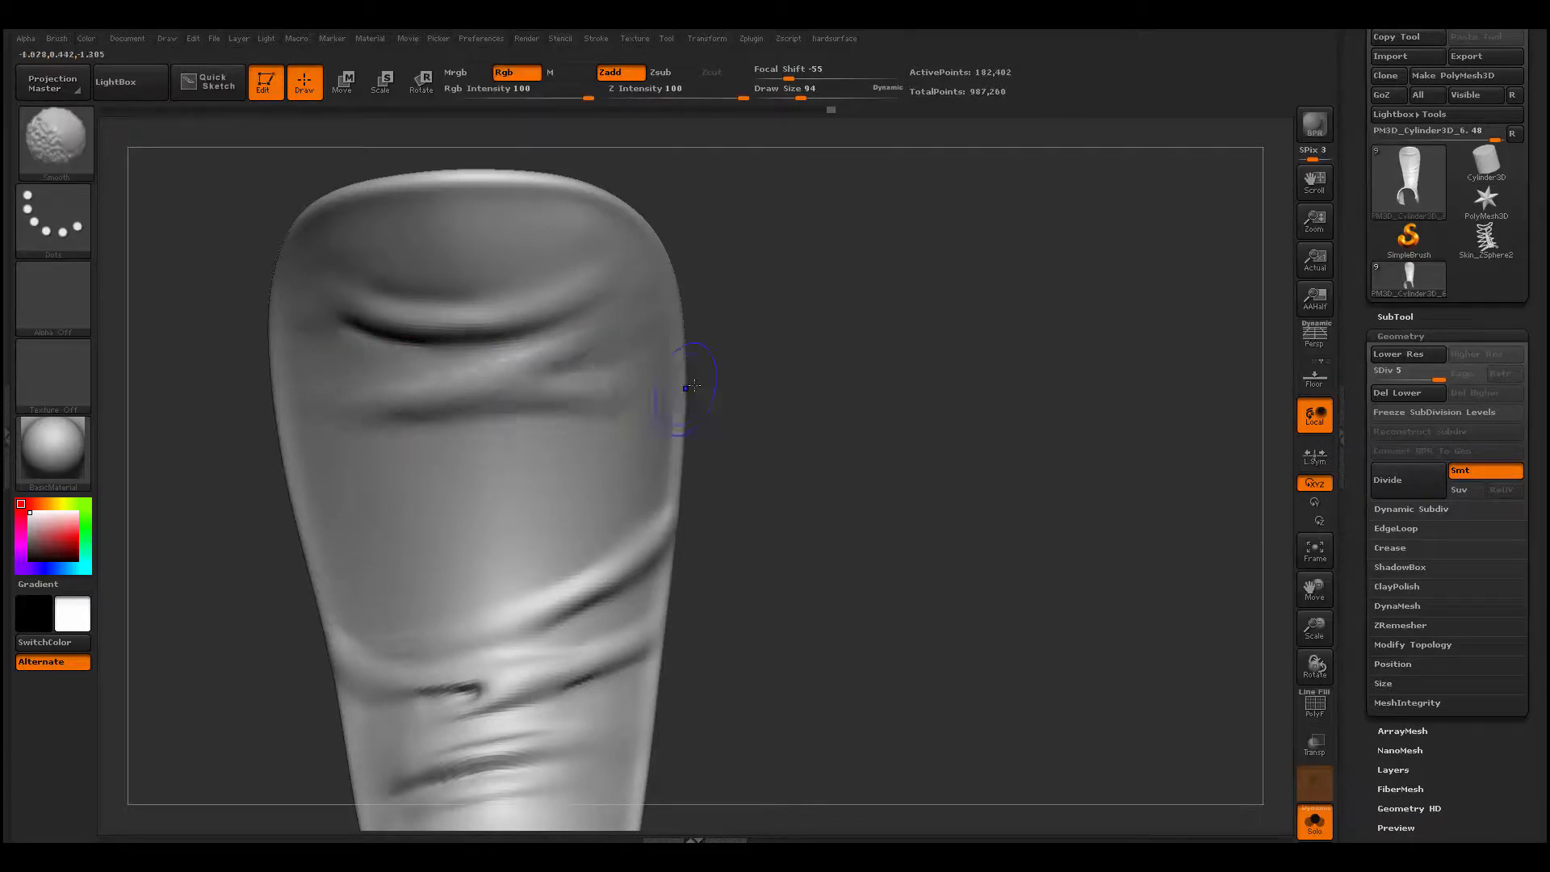
- Extend the second fold into two branches running to the tongue's right edge
left_click_drag(730, 380, 746, 381)
mouse_move(532, 363)
left_mouse_down()
mouse_move(674, 282)
mouse_move(537, 348)
left_mouse_up()
left_click_drag(536, 347, 662, 299, "shift")
mouse_move(517, 392)
left_mouse_down()
mouse_move(679, 364)
mouse_move(331, 422)
mouse_move(675, 386)
left_mouse_up()
- Carve creases along the two fold branches near the tongue's upper end with Dam_Standard
key("b")
key("d")
key("s")
left_click_drag(746, 387, 726, 384)
left_click_drag(646, 386, 328, 438, "shift")
left_click_drag(738, 355, 718, 373)
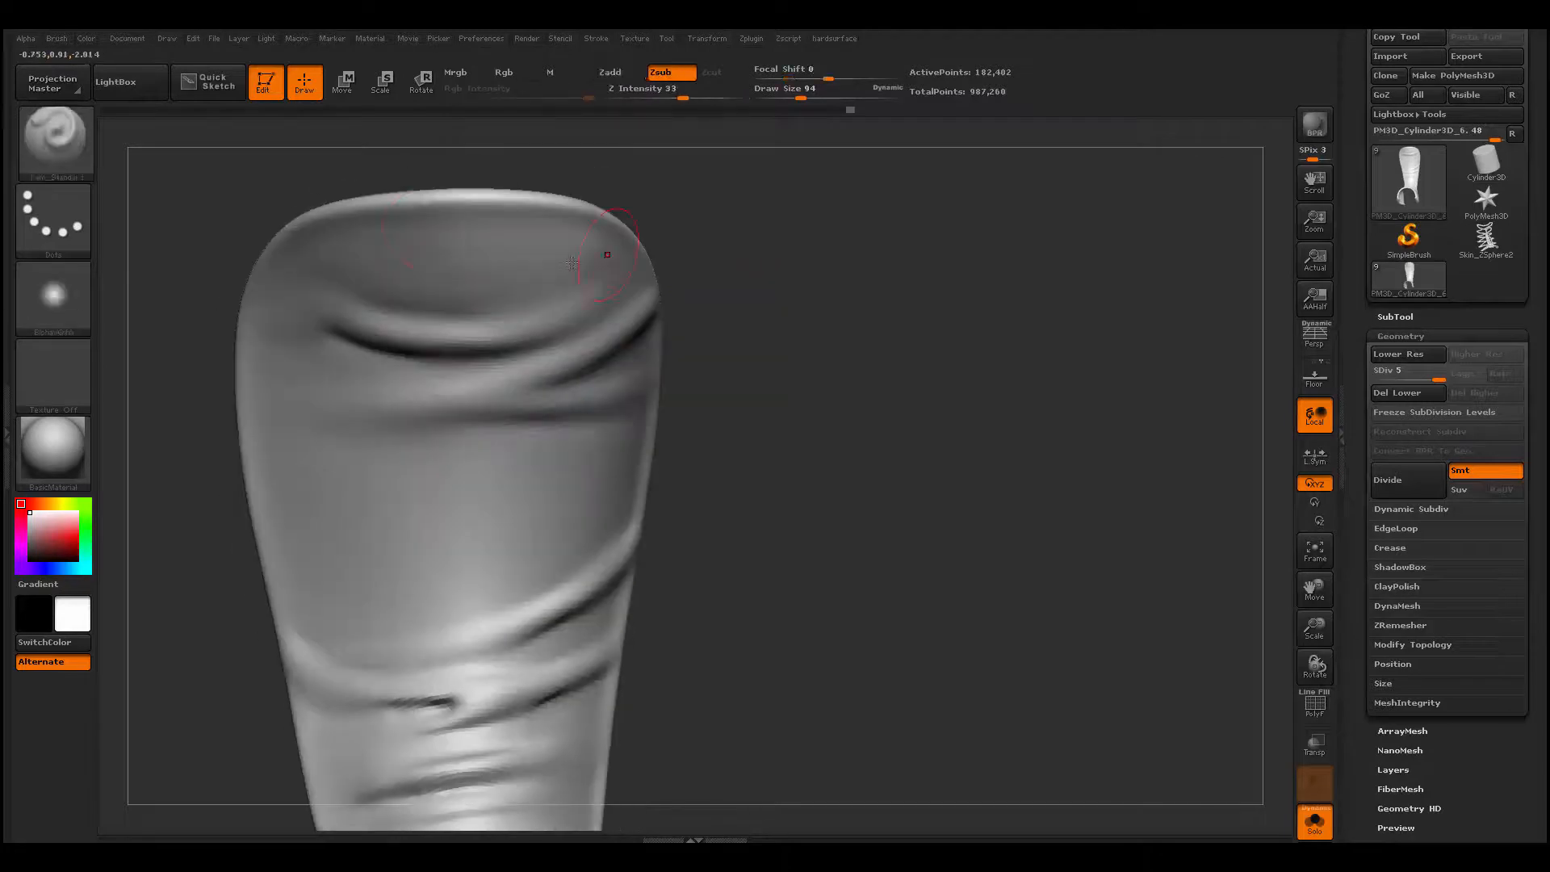
- Add a short fold above the uppermost crease with ClayBuildup at draw size 83, and smooth it
key("b")
key("c")
key("b")
left_click_drag(711, 266, 690, 268)
left_click_drag(328, 286, 533, 246, "shift")
mouse_move(306, 282)
left_mouse_down()
mouse_move(536, 242)
mouse_move(323, 278)
left_mouse_up()
left_click_drag(355, 298, 456, 278)
left_click_drag(456, 278, 355, 299, "shift")
- Build up the horizontal fold below the two branches across to the tongue's left edge, and smooth it
mouse_move(278, 436)
left_mouse_down()
mouse_move(563, 439)
mouse_move(271, 412)
mouse_move(577, 415)
left_mouse_up()
left_click_drag(718, 404, 701, 404)
left_click_drag(468, 418, 307, 425, "shift")
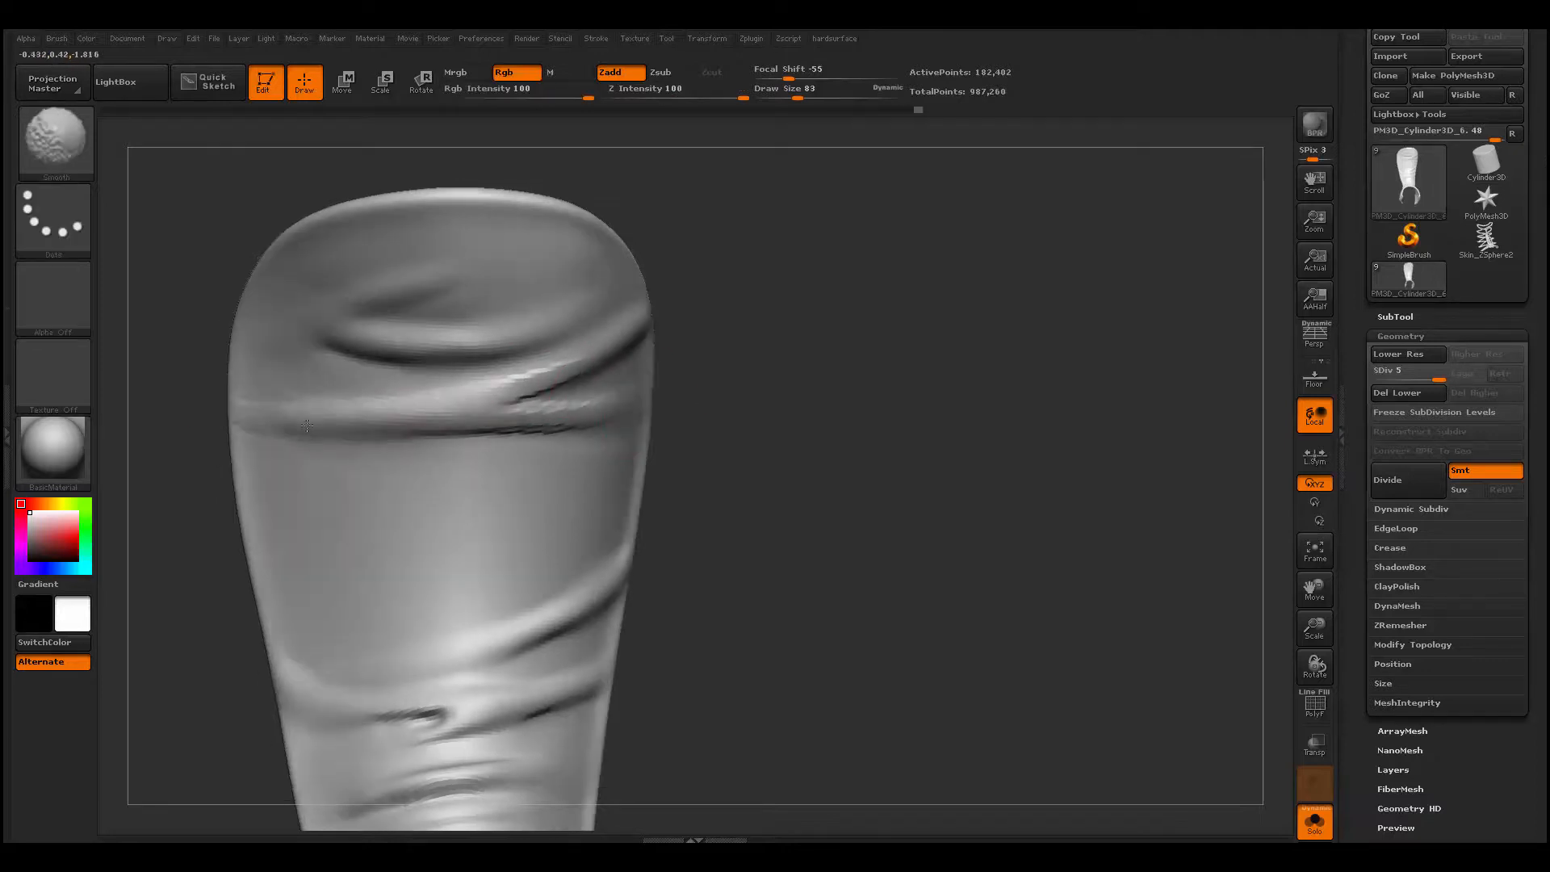
- Build another slanted fold across the middle of the tongue with ClayBuildup, and smooth it
left_click_drag(320, 499, 614, 439)
left_click_drag(605, 452, 339, 489, "shift")
left_click_drag(493, 488, 323, 502, "shift")
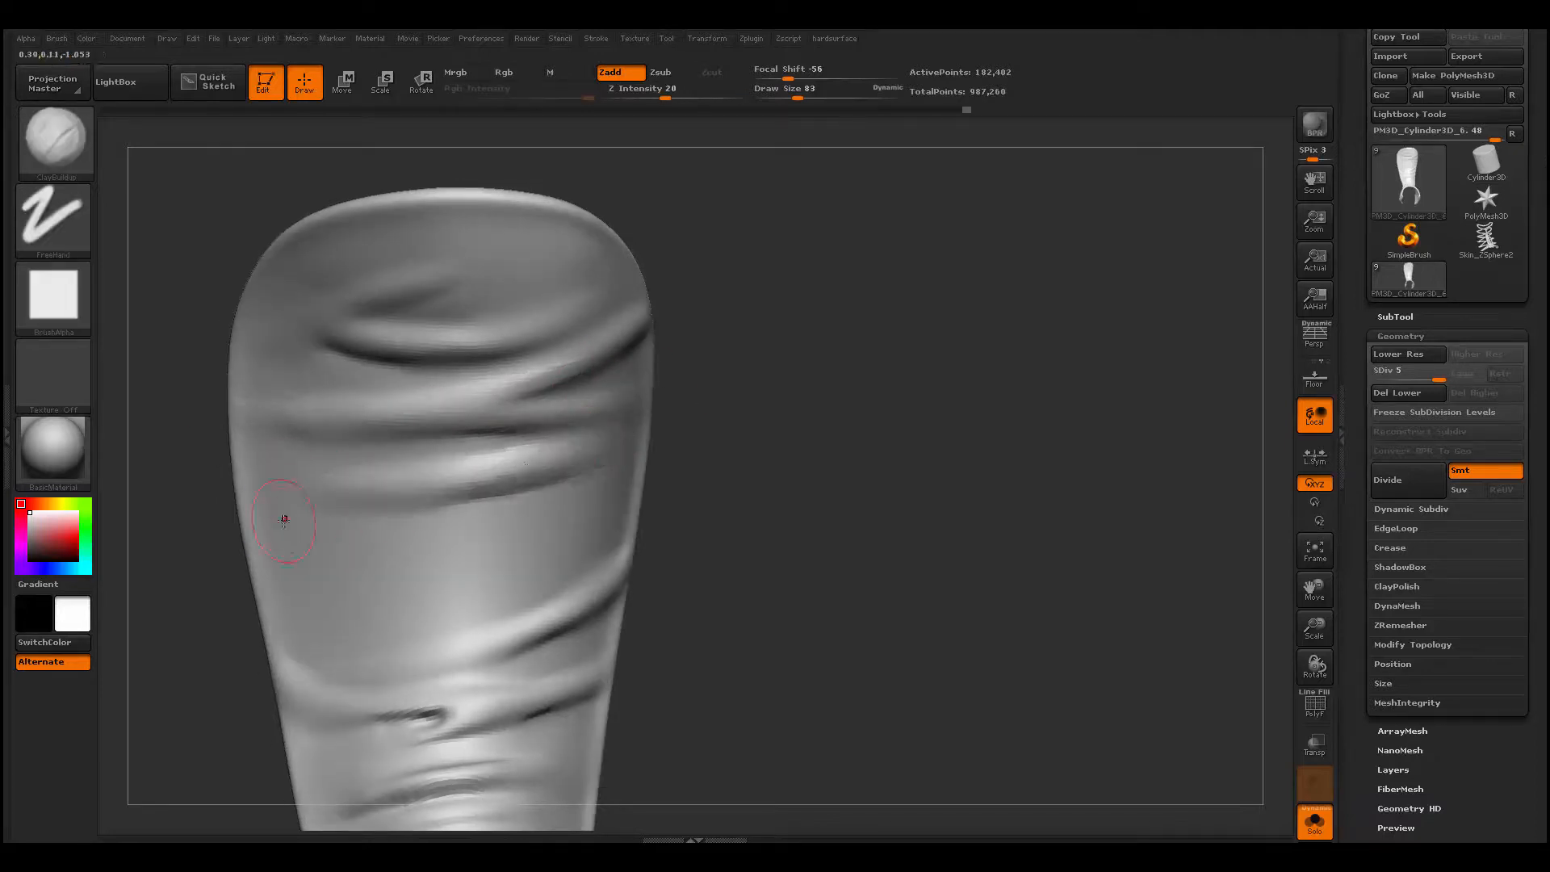
mouse_move(417, 527)
left_mouse_down("ctrl")
mouse_move(429, 496)
mouse_move(279, 533)
left_mouse_up("ctrl")
- Carve a long slanted crease under the middle fold with Dam_Standard, and soften it
key("b")
key("d")
key("s")
left_click_drag(254, 554, 583, 471)
left_click_drag(533, 489, 266, 548, "shift")
- Fill out the left part of the middle fold with ClayBuildup, and smooth along its crease
key("b")
key("c")
key("b")
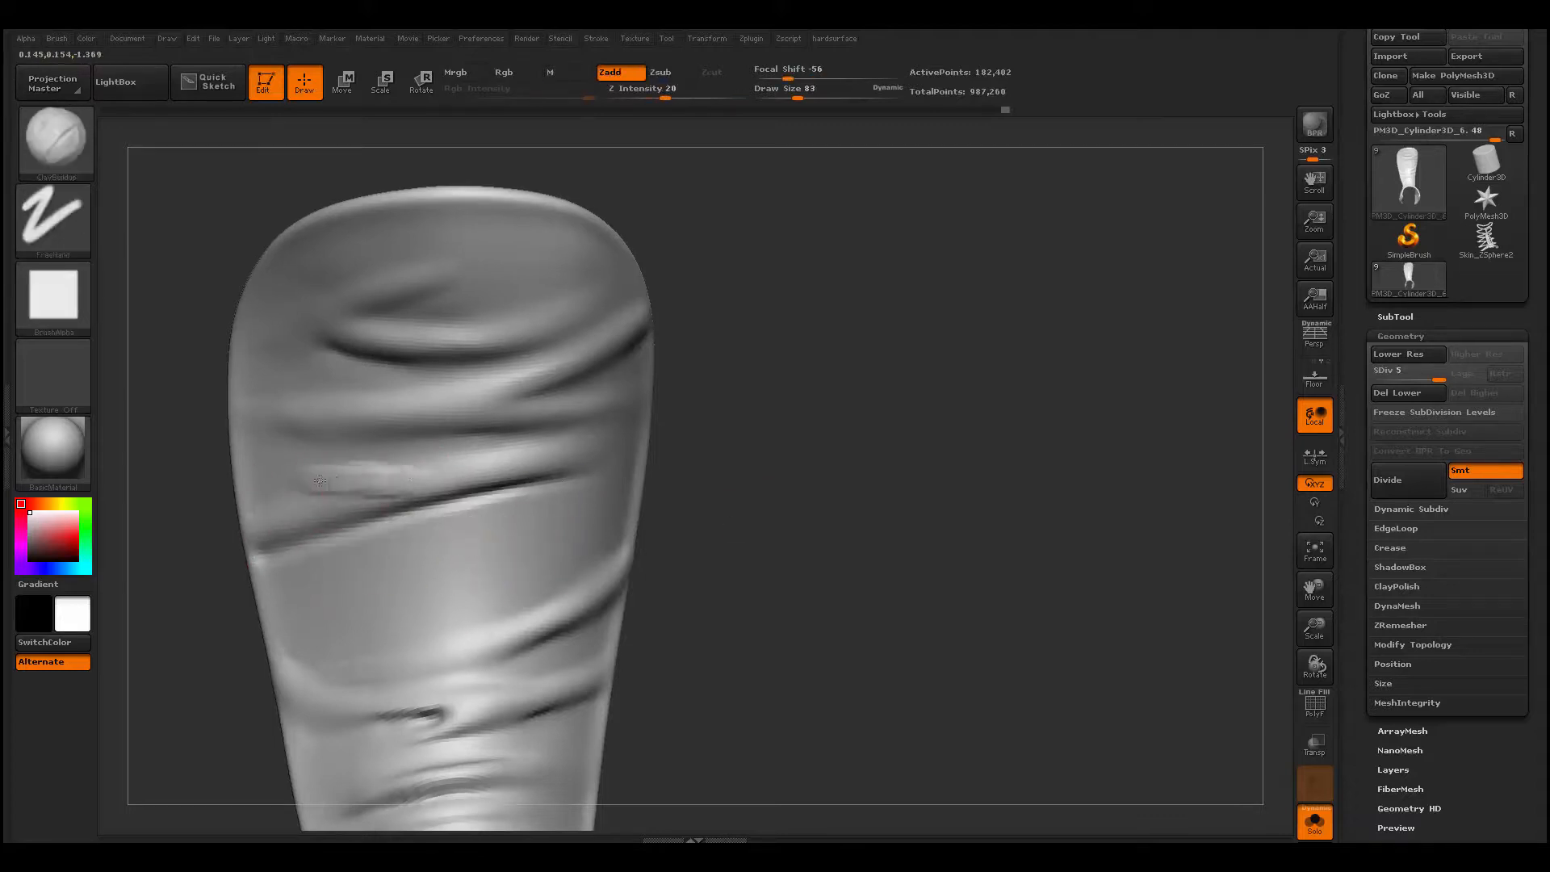
left_click_drag(323, 484, 428, 478, "shift")
left_click_drag(262, 553, 569, 482, "shift")
- Build and smooth a fold between the long slanted crease and the diagonal fold, and undo the last Dam_Standard change
left_click_drag(563, 554, 383, 580)
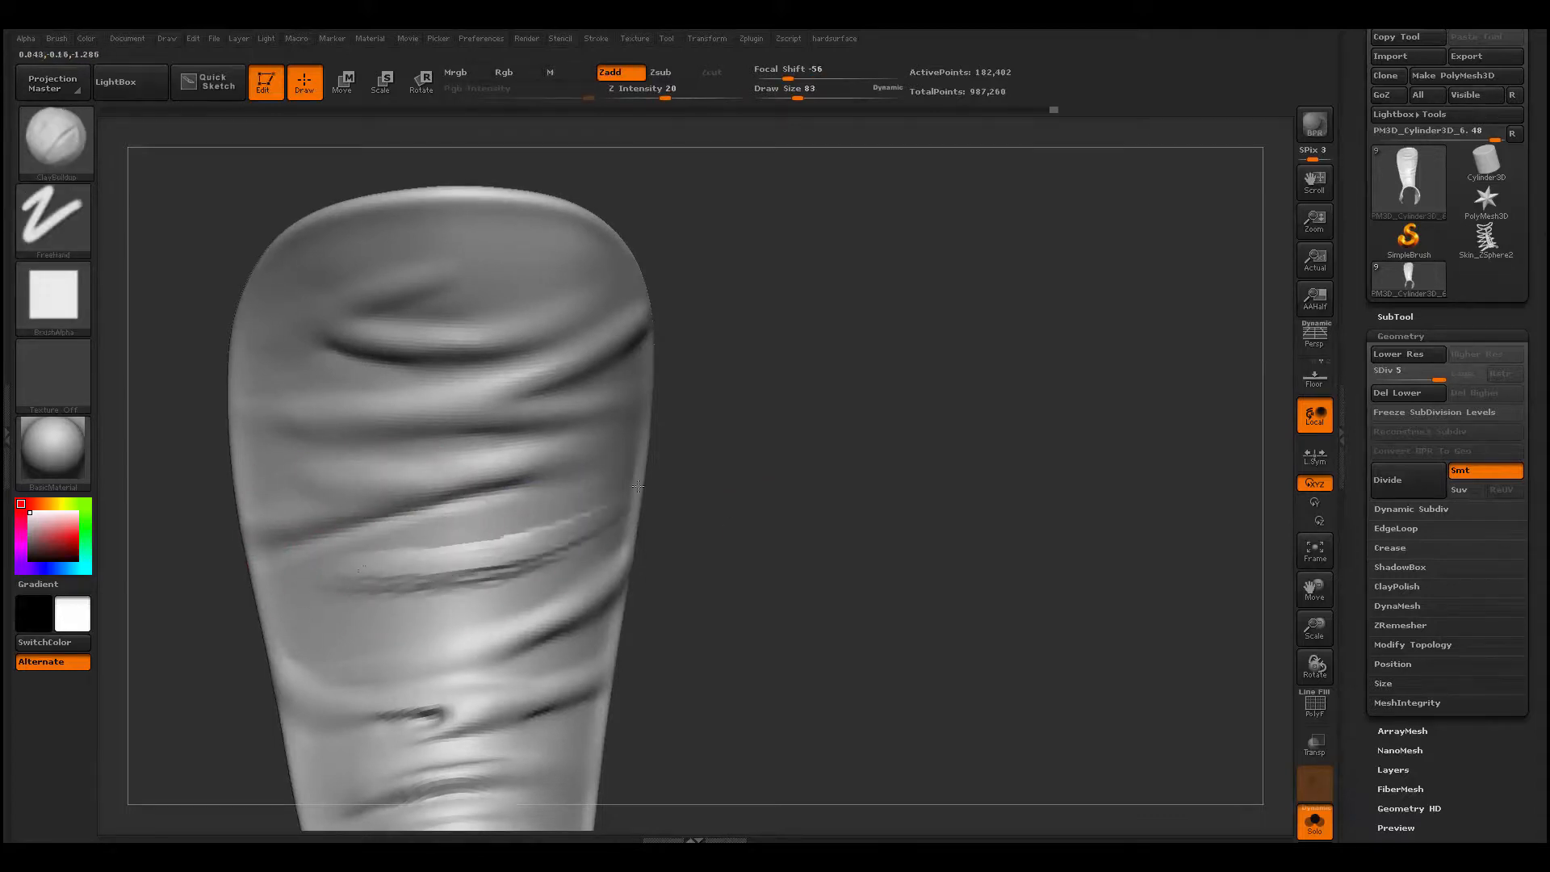
mouse_move(607, 517)
left_mouse_down("shift")
mouse_move(379, 576)
mouse_move(379, 606)
left_mouse_up("shift")
key("b")
key("d")
key("s")
key("ctrl+z")
- Build a slanted fold below the long crease on the middle of the tongue with ClayBuildup at draw size 71
key("space")
left_click_drag(425, 554, 419, 554)
key("b")
key("c")
- Carve a short crease under the new middle fold of the tongue with Dam_Standard
key("b")
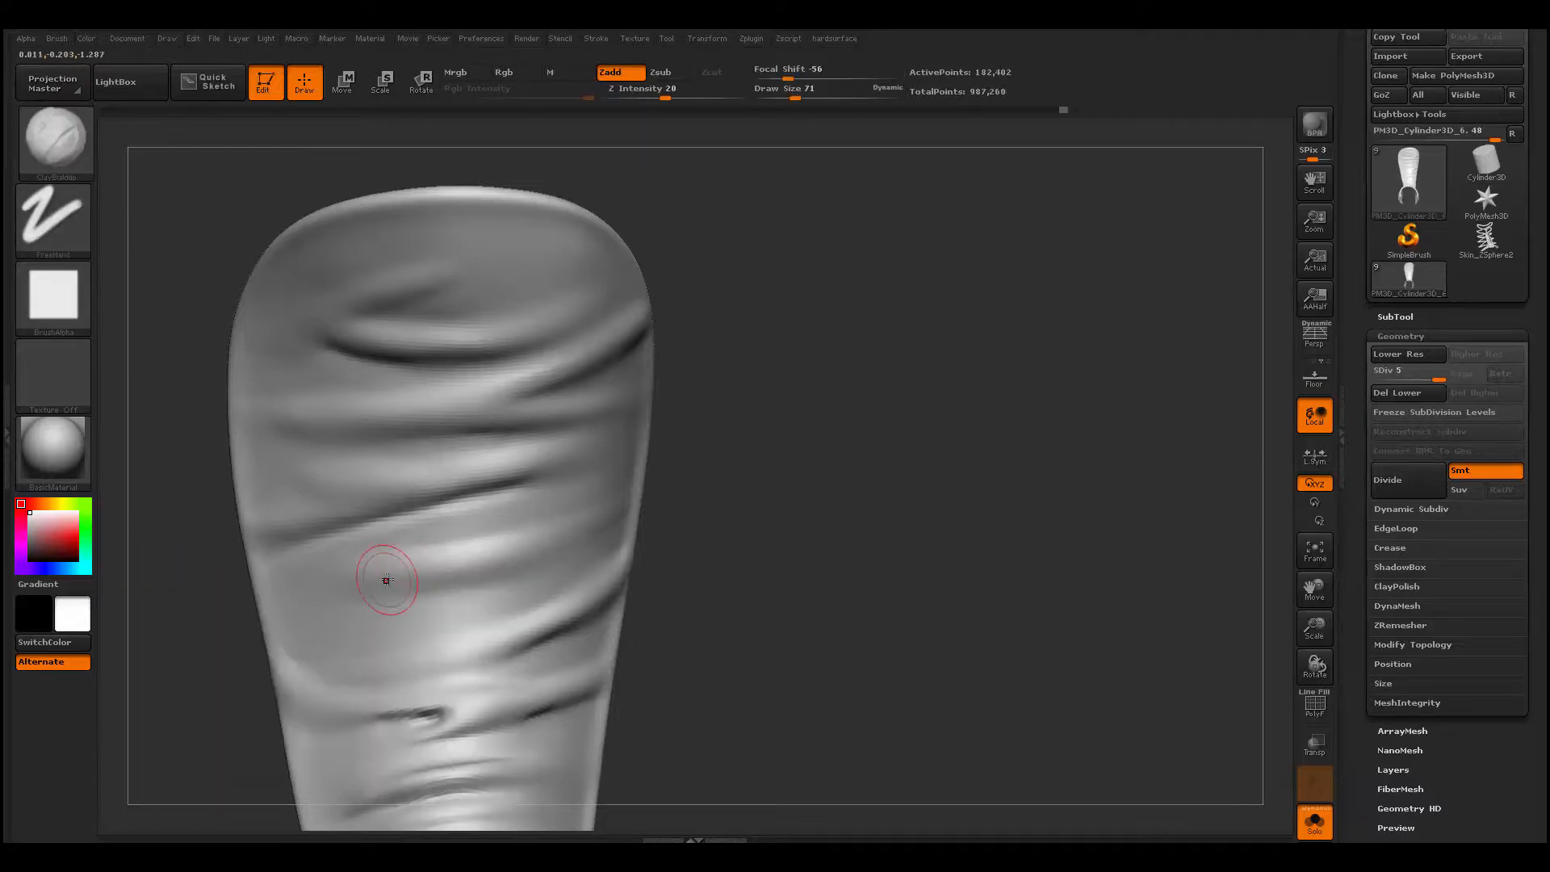
mouse_move(349, 595)
left_mouse_down("shift")
mouse_move(313, 592)
mouse_move(598, 530)
left_mouse_up("shift")
- Build up a fold from the tongue's left edge below the middle folds with ClayBuildup
key("b")
key("d")
key("s")
left_click_drag(695, 495, 715, 505)
left_click_drag(387, 581, 460, 570, "shift")
- Carve a slanted crease from the tongue's left edge between the middle folds with Dam_Standard, and smooth the surrounding folds
key("b")
key("c")
key("b")
left_click_drag(686, 593, 807, 601)
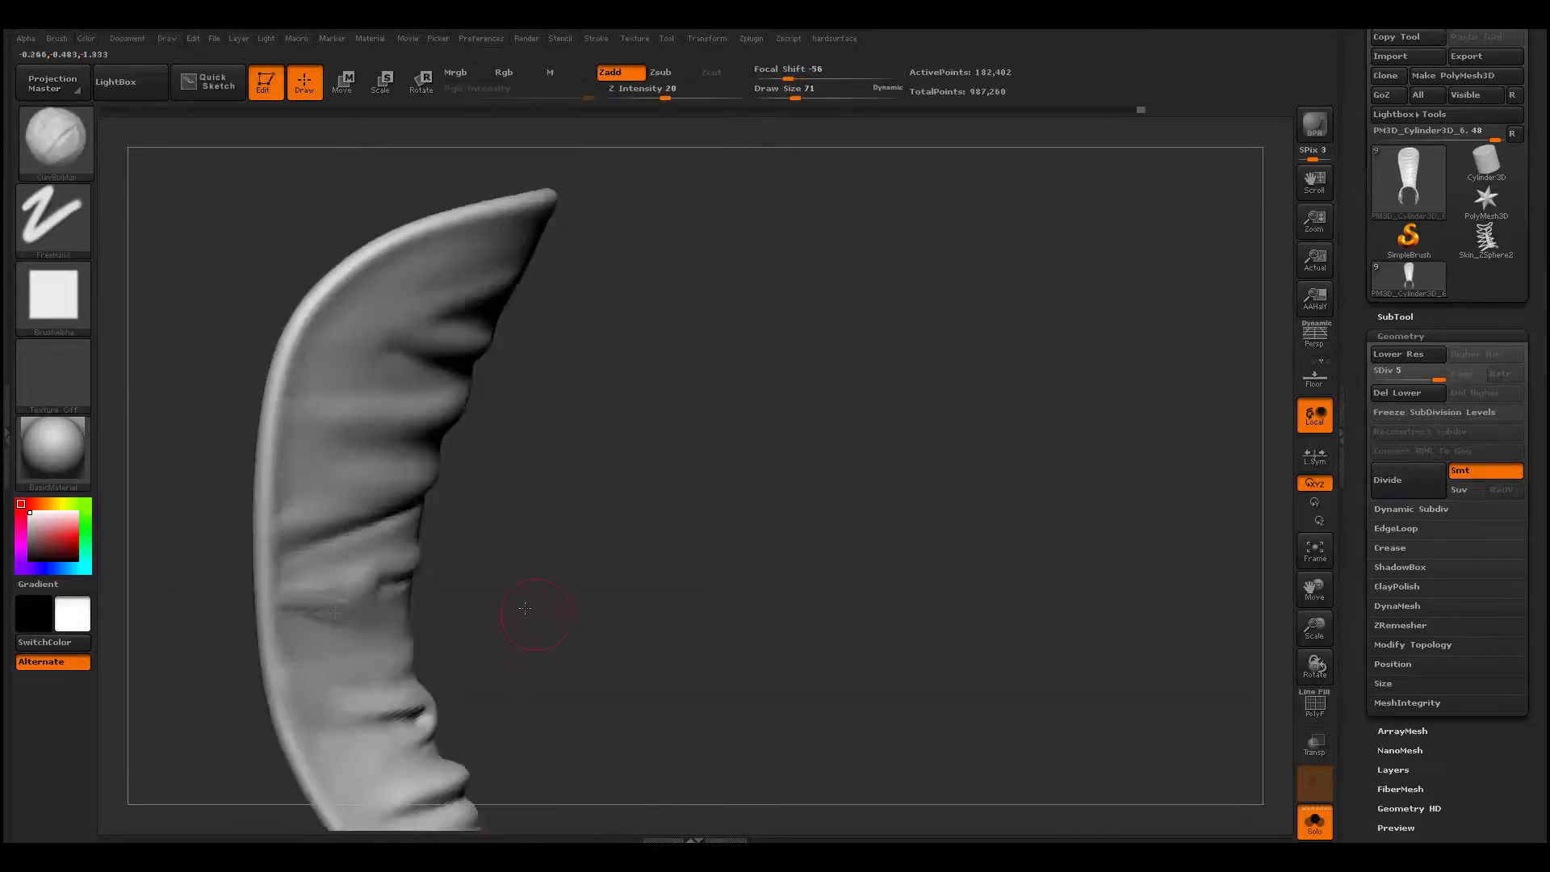
left_click_drag(530, 623, 476, 619)
left_click_drag(275, 602, 517, 626)
left_click_drag(726, 606, 678, 605)
- Build a transverse fold on the lower tongue beneath the existing ones with ClayBuildup at draw size 120
key("b")
key("d")
key("s")
mouse_move(452, 601)
left_mouse_down("shift")
mouse_move(323, 590)
mouse_move(601, 528)
left_mouse_up("shift")
left_click_drag(726, 533, 694, 535)
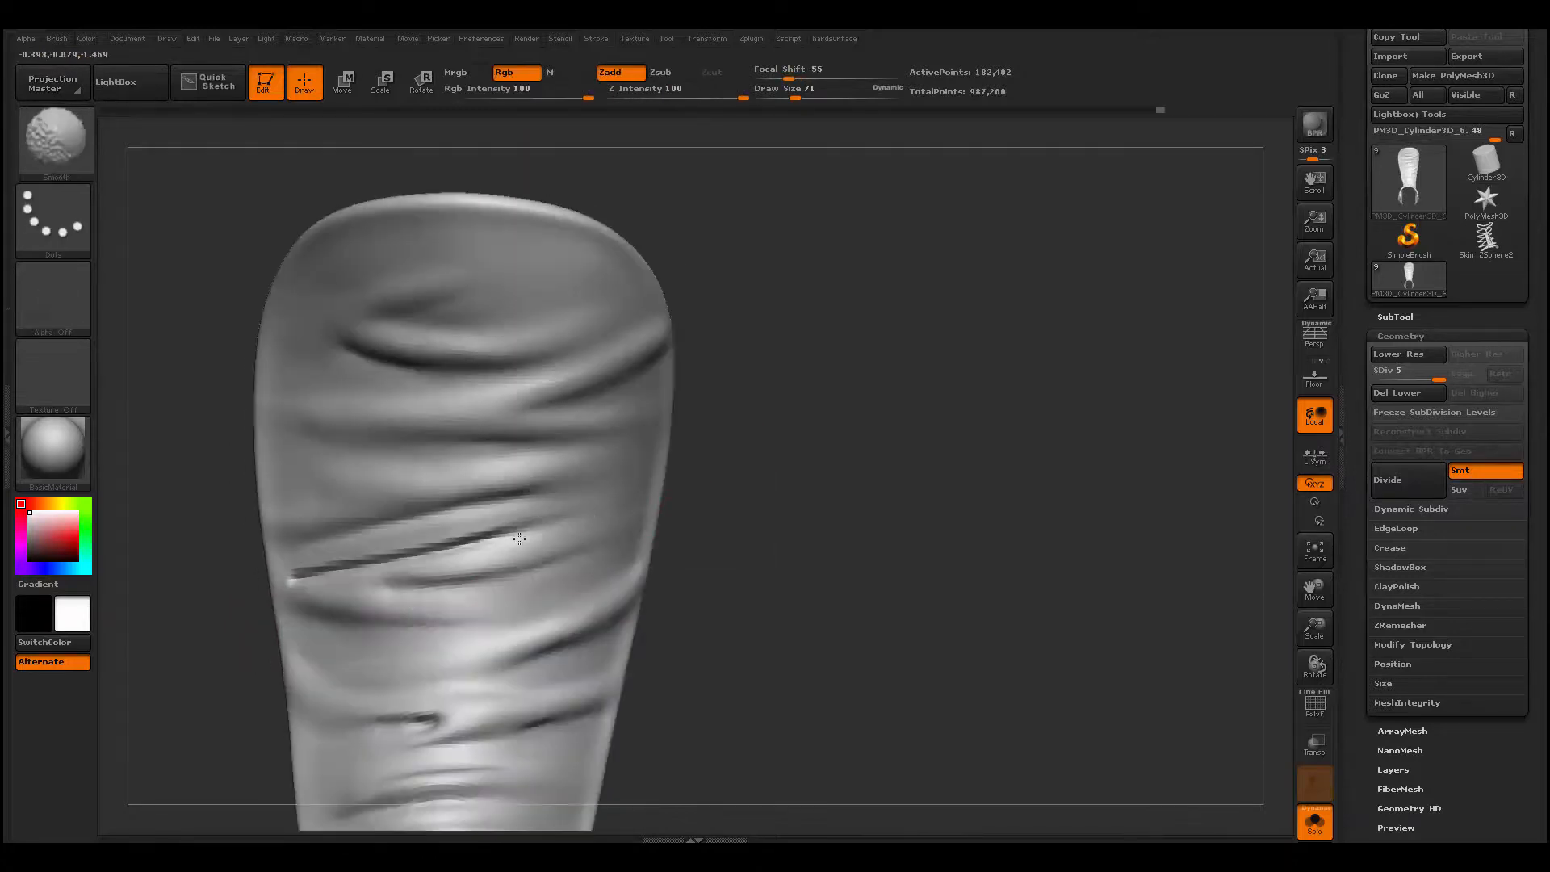
mouse_move(485, 537)
left_mouse_down("shift")
mouse_move(299, 578)
mouse_move(577, 597)
left_mouse_up("shift")
left_click_drag(597, 593, 557, 609, "shift")
mouse_move(702, 517)
left_mouse_down("alt")
mouse_move(695, 553)
mouse_move(667, 484)
mouse_move(654, 496)
left_mouse_up("alt")
left_click_drag(557, 456, 584, 425, "shift")
left_click_drag(686, 727, 674, 521, "alt")
left_click_drag(686, 605, 751, 593)
key("space")
left_click_drag(460, 547, 457, 547)
- Carve a crease beneath the lowest tongue fold with Dam_Standard
key("b")
key("c")
- Add more folds from both edges of the lower tongue with ClayBuildup at draw size 71
key("b")
left_click_drag(710, 557, 670, 540)
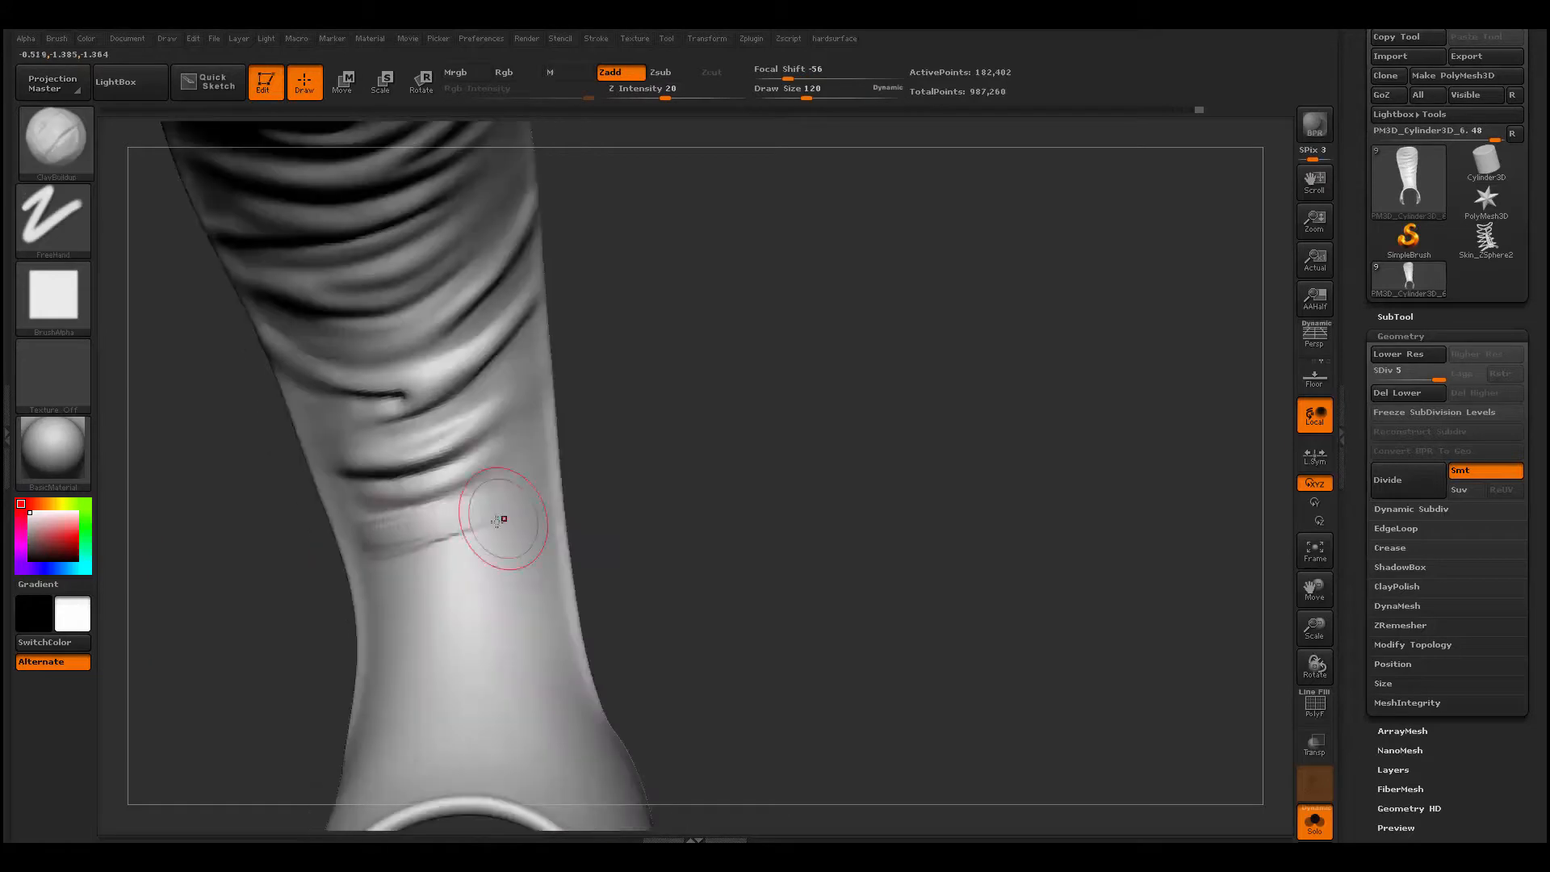
left_click_drag(501, 519, 371, 537)
left_click_drag(420, 525, 361, 528, "shift")
left_click_drag(602, 594, 654, 601)
key("b")
key("d")
key("s")
mouse_move(351, 548)
left_mouse_down()
mouse_move(525, 553)
mouse_move(453, 578)
left_mouse_up()
left_click_drag(646, 598, 711, 593)
key("b")
key("c")
key("b")
mouse_move(351, 630)
left_mouse_down()
mouse_move(500, 591)
mouse_move(367, 622)
left_mouse_up()
left_click_drag(686, 602, 626, 598)
left_click_drag(512, 484, 561, 477)
left_click_drag(671, 459, 658, 430)
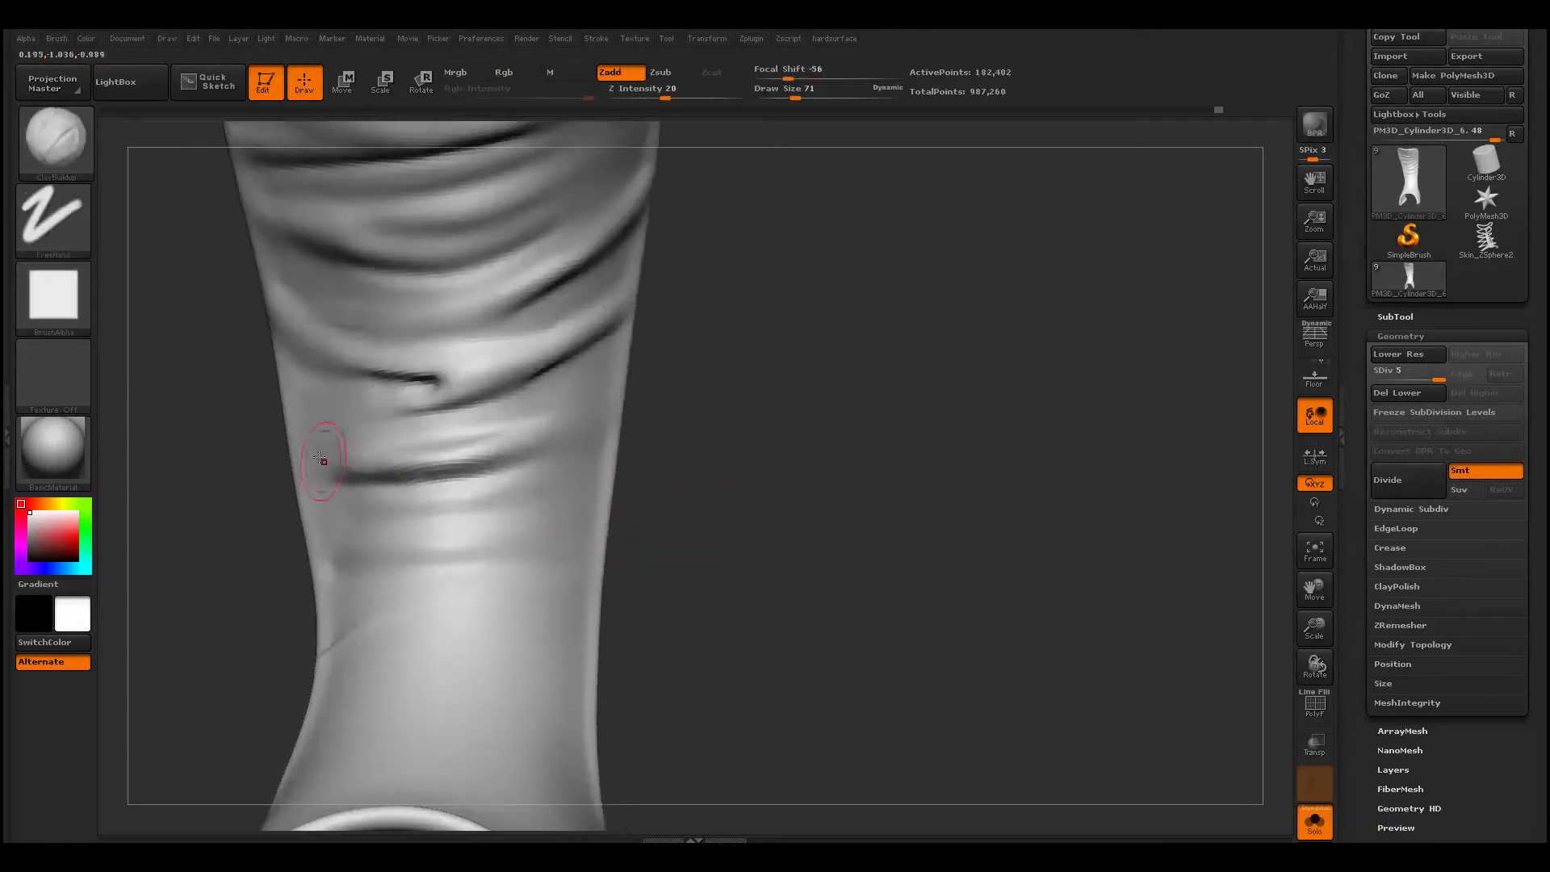
left_click_drag(320, 466, 518, 510, "shift")
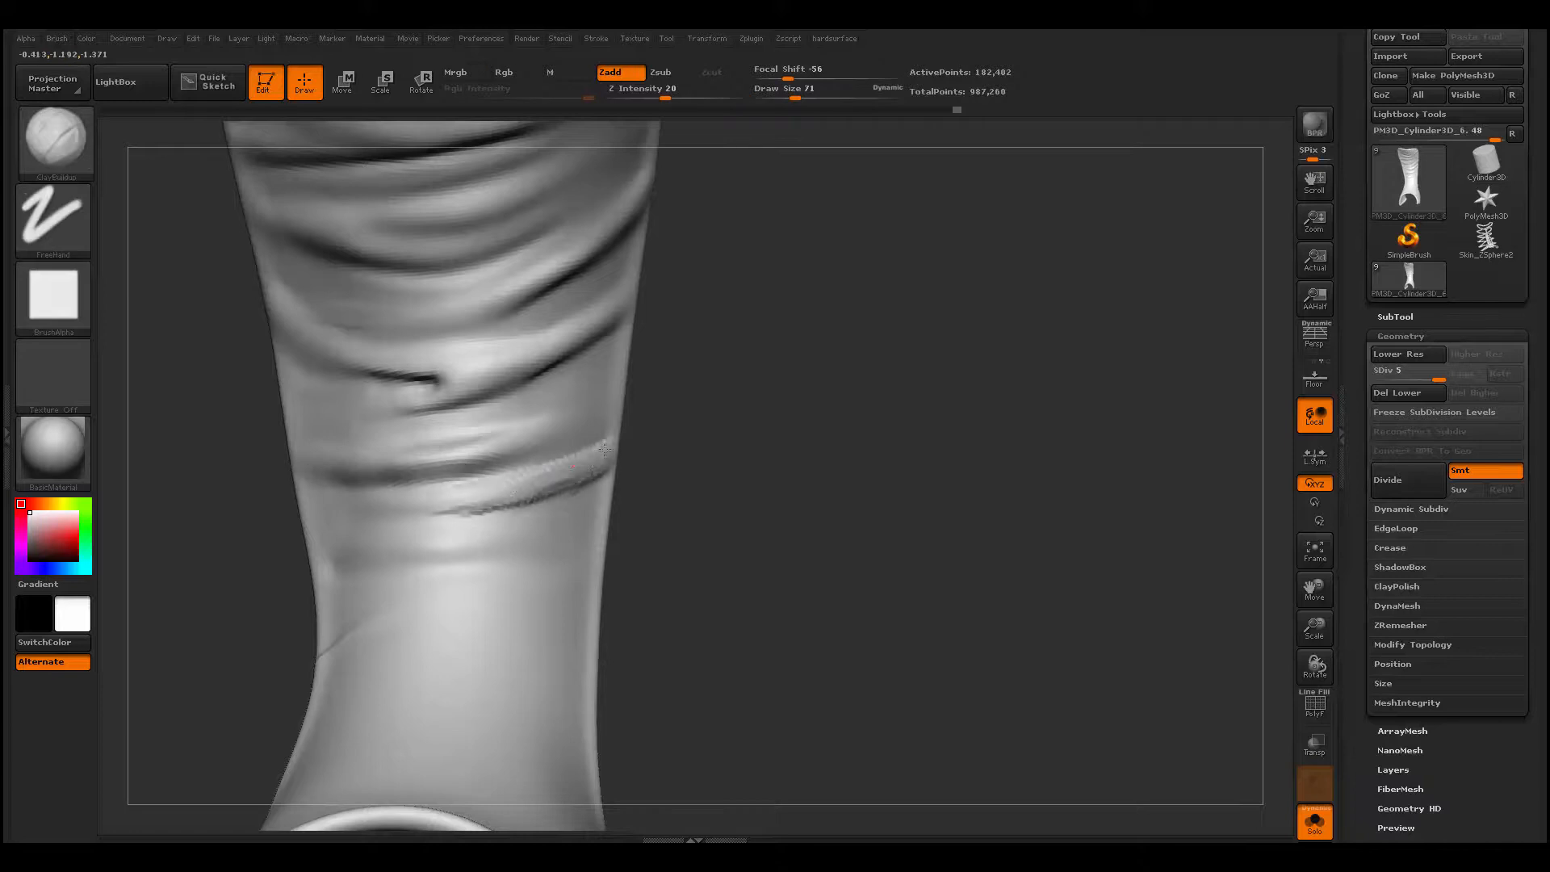
- Show the whole boot again, and enlarge the ClayBuildup brush over the top of the tongue
key("f")
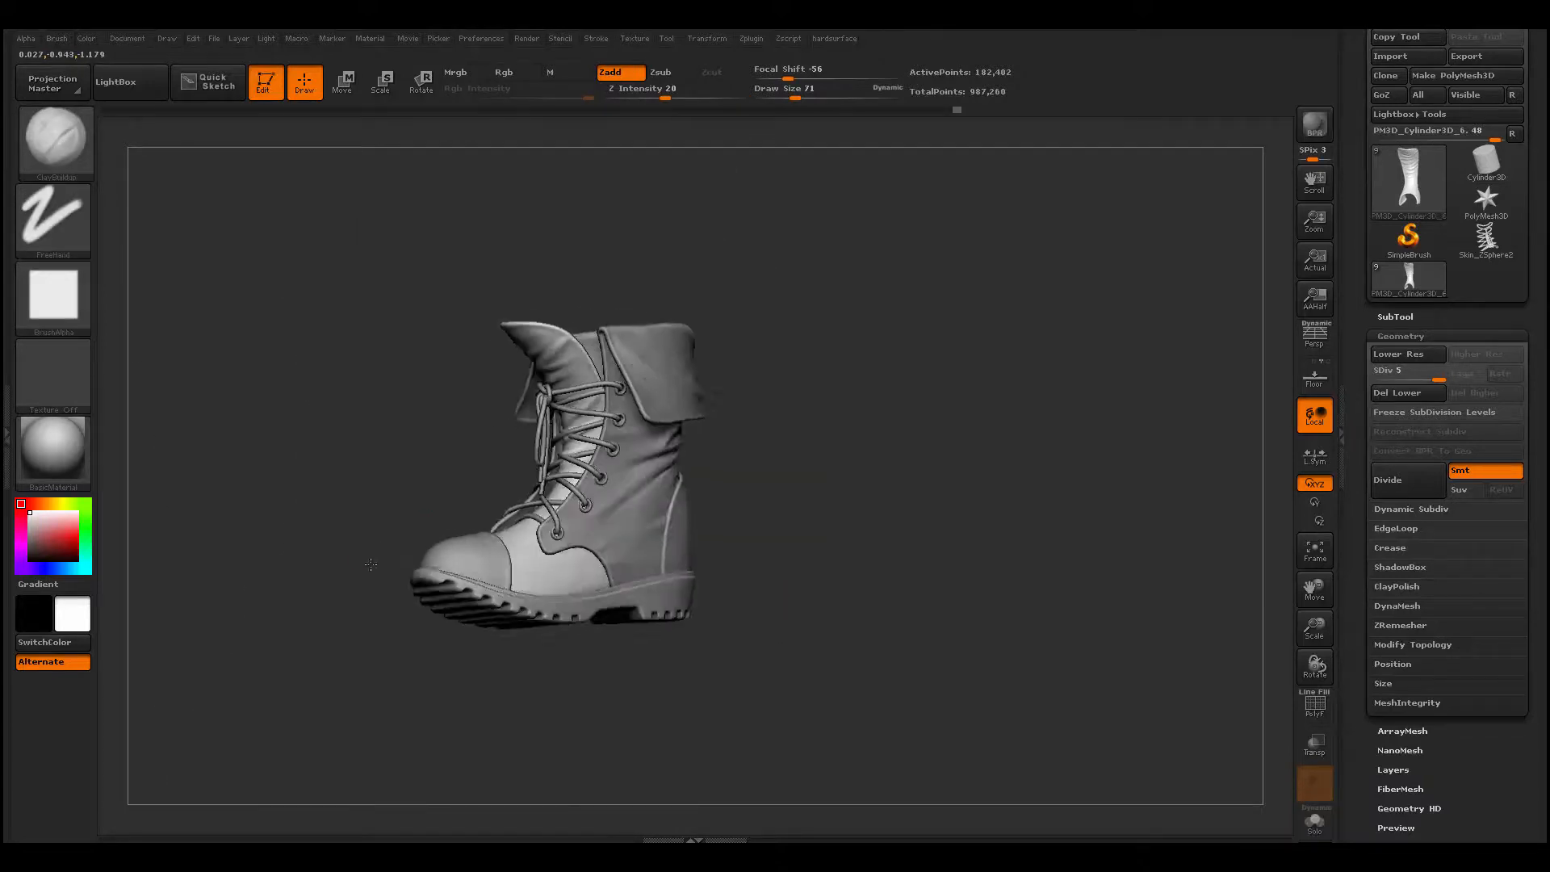
left_click_drag(371, 564, 434, 527, "alt")
key("space")
left_click_drag(517, 428, 526, 428)
mouse_move(567, 395)
left_mouse_down()
mouse_move(492, 426)
mouse_move(557, 395)
left_mouse_up()
key("space")
left_click_drag(520, 428, 533, 428)
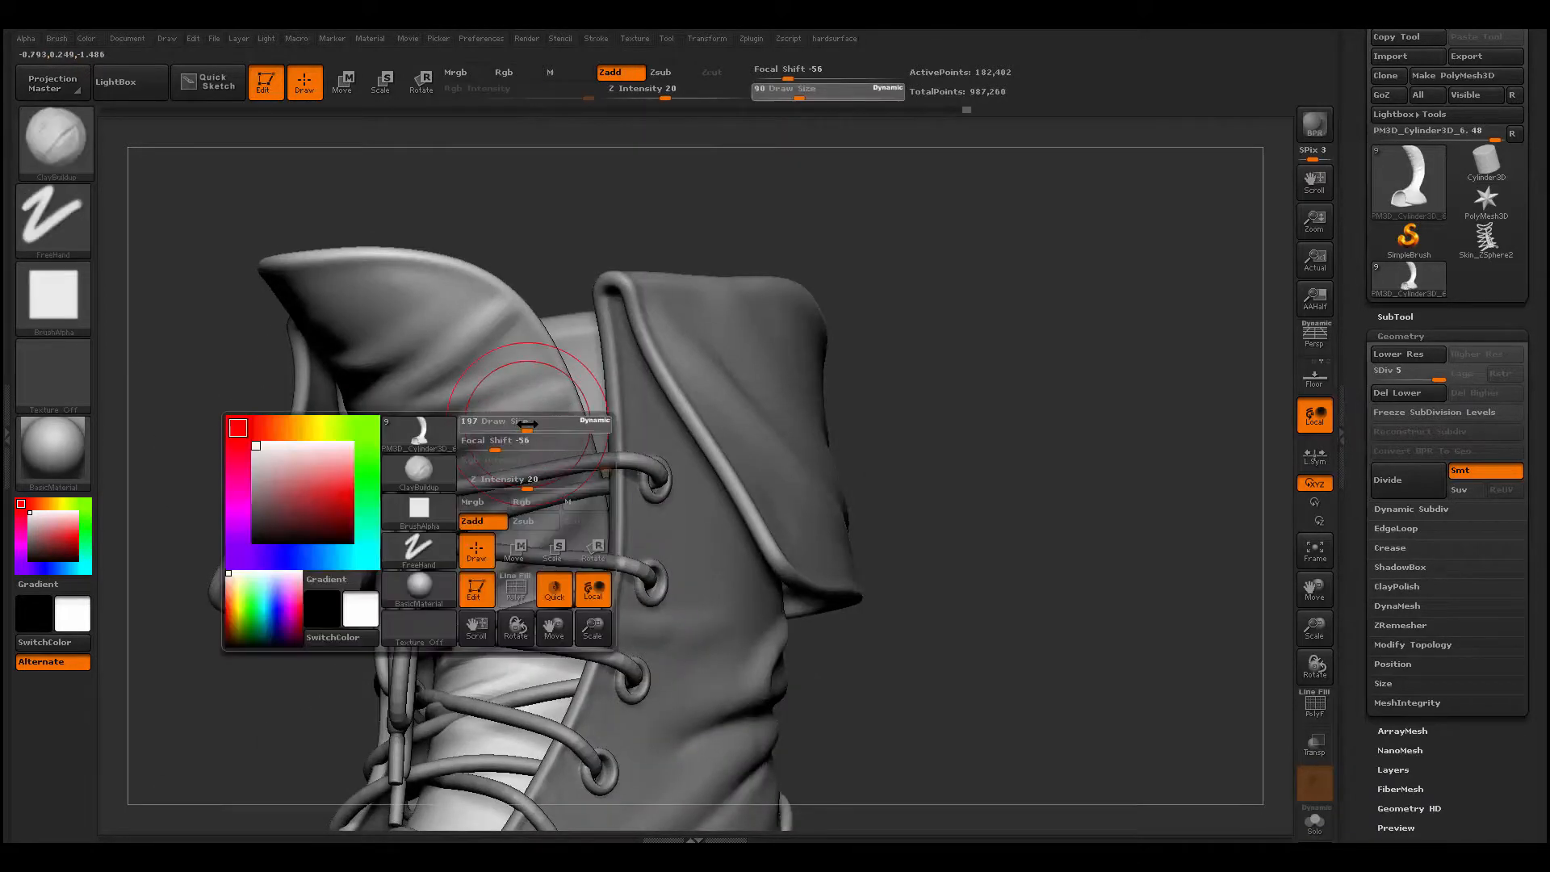
mouse_move(186, 396)
left_mouse_down()
mouse_move(699, 408)
mouse_move(243, 404)
left_mouse_up()
- Reshape the upper rim of the tongue using the Move brush at a large draw size
key("b")
key("m")
key("v")
mouse_move(388, 404)
left_mouse_down()
mouse_move(300, 424)
mouse_move(517, 404)
left_mouse_up()
key("space")
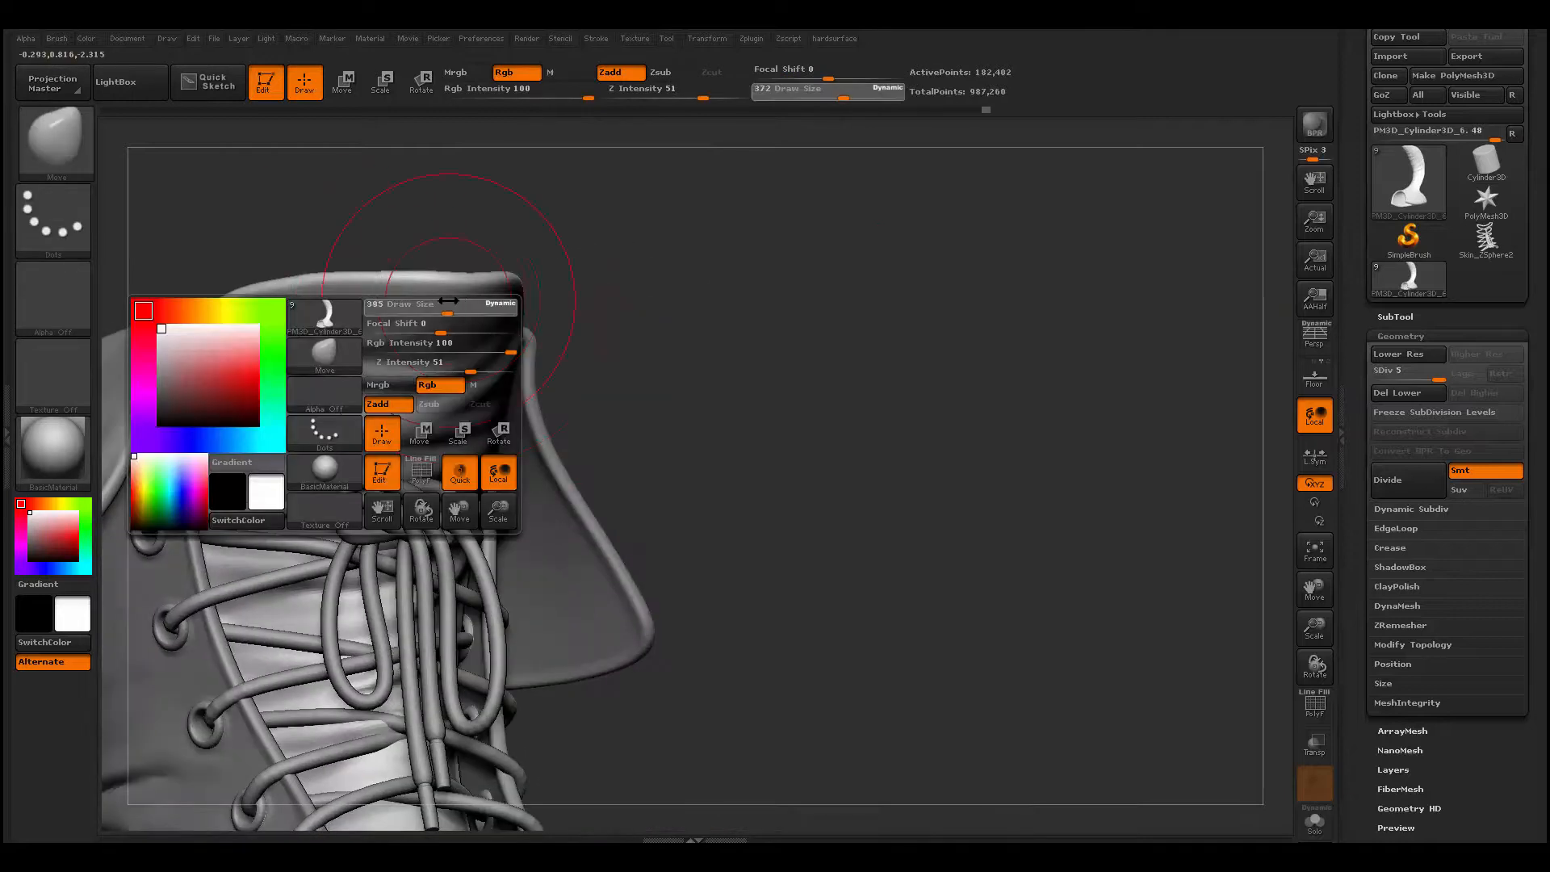
left_click_drag(420, 305, 403, 305)
left_click_drag(484, 299, 501, 277)
mouse_move(694, 242)
left_mouse_down()
mouse_move(637, 197)
mouse_move(452, 202)
left_mouse_up()
mouse_move(213, 387)
left_mouse_down()
mouse_move(292, 427)
mouse_move(387, 436)
left_mouse_up()
left_click_drag(598, 501, 452, 500)
left_click_drag(646, 484, 484, 476)
- Set ClayBuildup to draw size 132 for sculpting the vamp behind the toe cap
mouse_move(912, 379)
left_mouse_down()
mouse_move(820, 370)
mouse_move(1025, 93)
left_mouse_up()
left_click_drag(420, 638, 517, 686)
key("space")
left_click_drag(500, 388, 484, 387)
key("b")
key("c")
key("b")
left_click_drag(517, 662, 565, 726)
key("space")
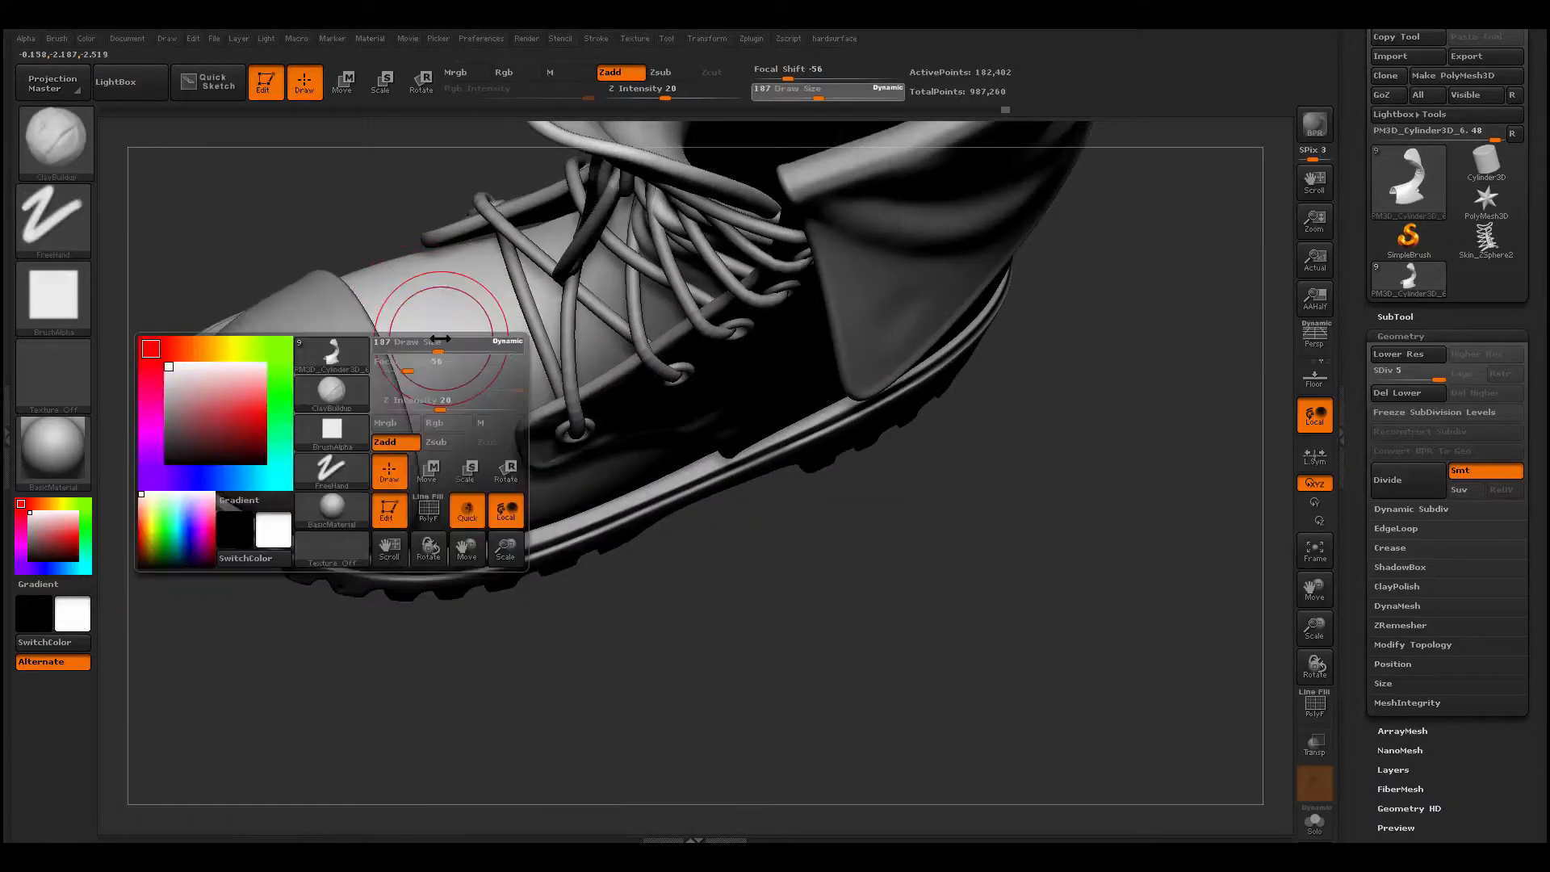
mouse_move(440, 339)
left_mouse_down()
mouse_move(460, 484)
mouse_move(452, 460)
left_mouse_up()
left_click_drag(548, 662, 565, 727)
left_click_drag(501, 638, 403, 565)
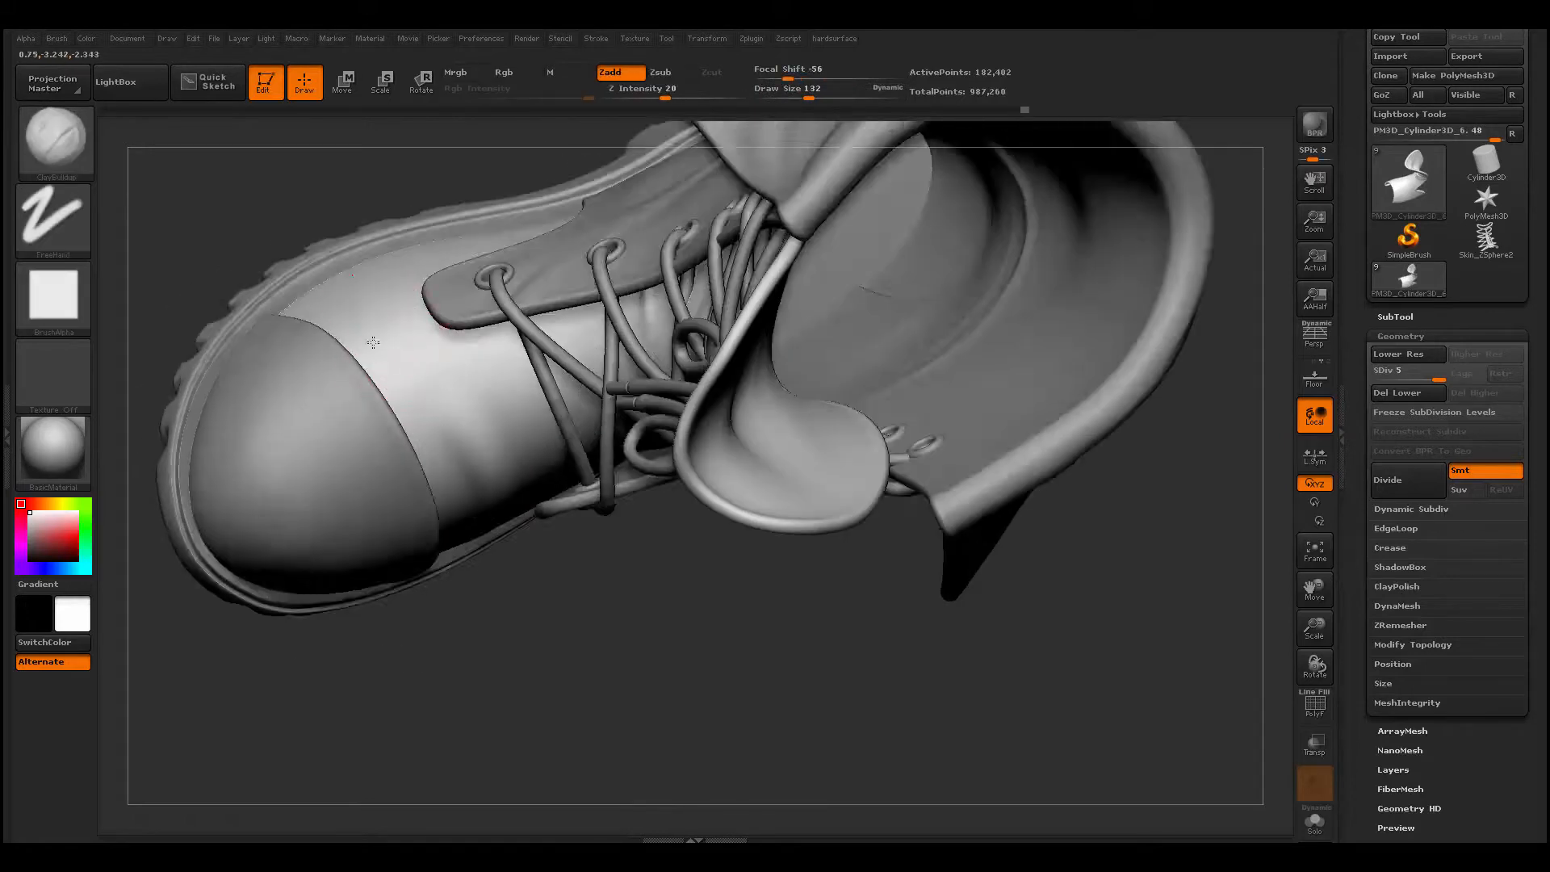
- Isolate the vamp and tongue piece, and build broad transverse folds across the front of the vamp
key("alt+s")
mouse_move(379, 452)
left_mouse_down()
mouse_move(419, 428)
mouse_move(500, 484)
left_mouse_up()
mouse_move(472, 387)
left_mouse_down()
mouse_move(365, 301)
mouse_move(484, 403)
left_mouse_up()
left_click_drag(726, 645, 807, 581)
left_click_drag(388, 323, 468, 363, "shift")
left_click_drag(727, 629, 904, 565)
- Carve a long crease across the front of the vamp with Dam_Standard, and smooth it out toward the side
key("b")
key("d")
key("s")
left_click_drag(347, 355, 710, 384)
left_click_drag(852, 492, 888, 493)
left_click_drag(678, 379, 700, 392, "shift")
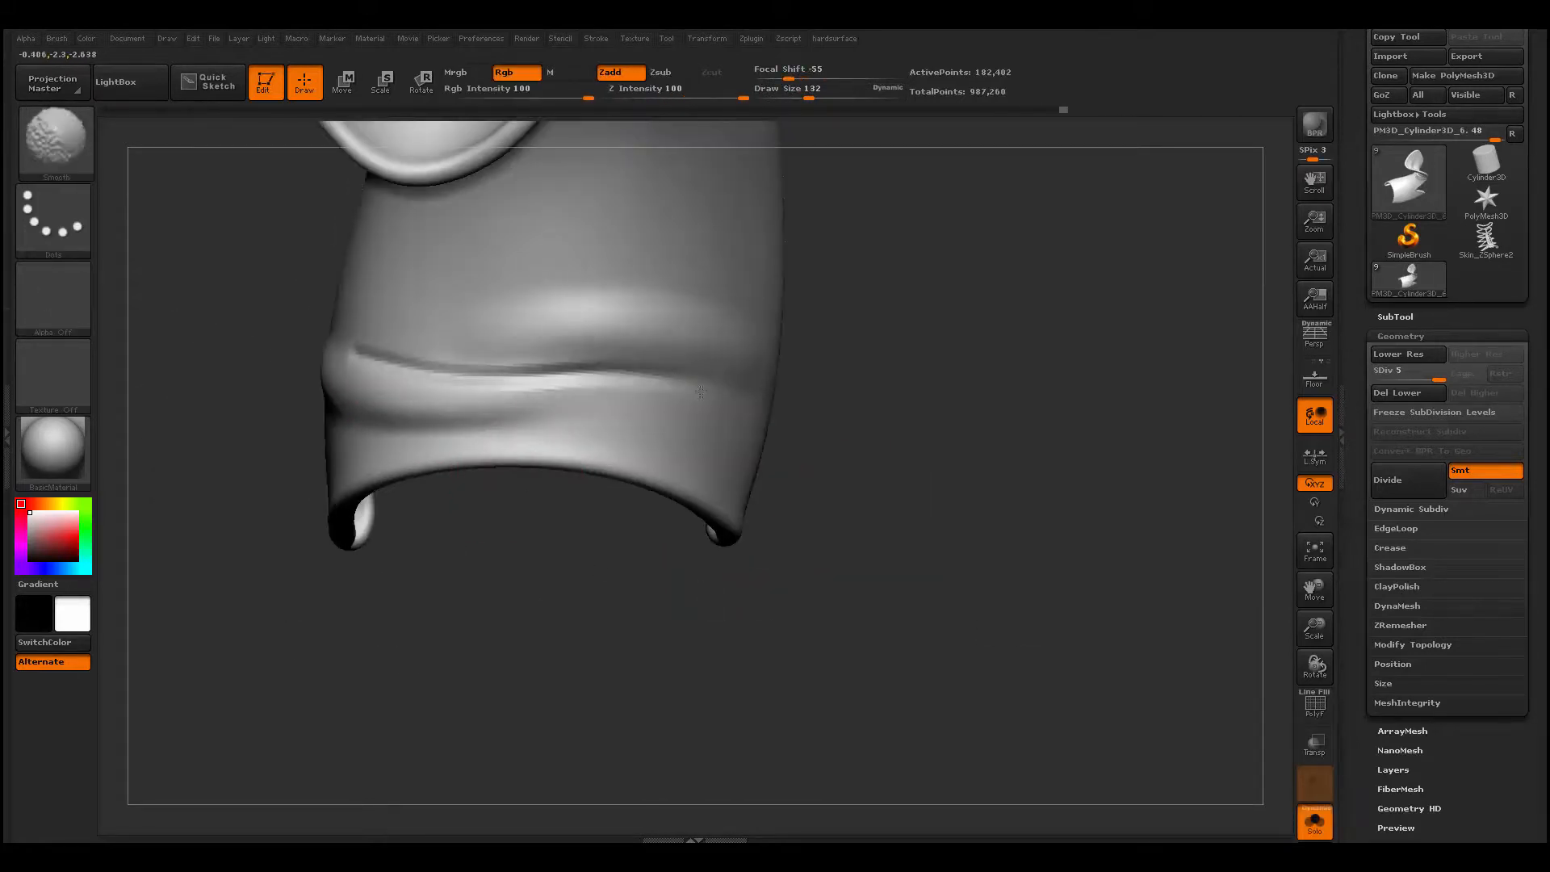
left_click_drag(872, 516, 807, 516)
left_click_drag(565, 404, 654, 428, "shift")
- Build crossing slanted folds over the front of the vamp with ClayBuildup at draw size 71
left_click_drag(767, 581, 928, 581)
key("b")
key("c")
key("b")
left_click_drag(363, 308, 646, 329)
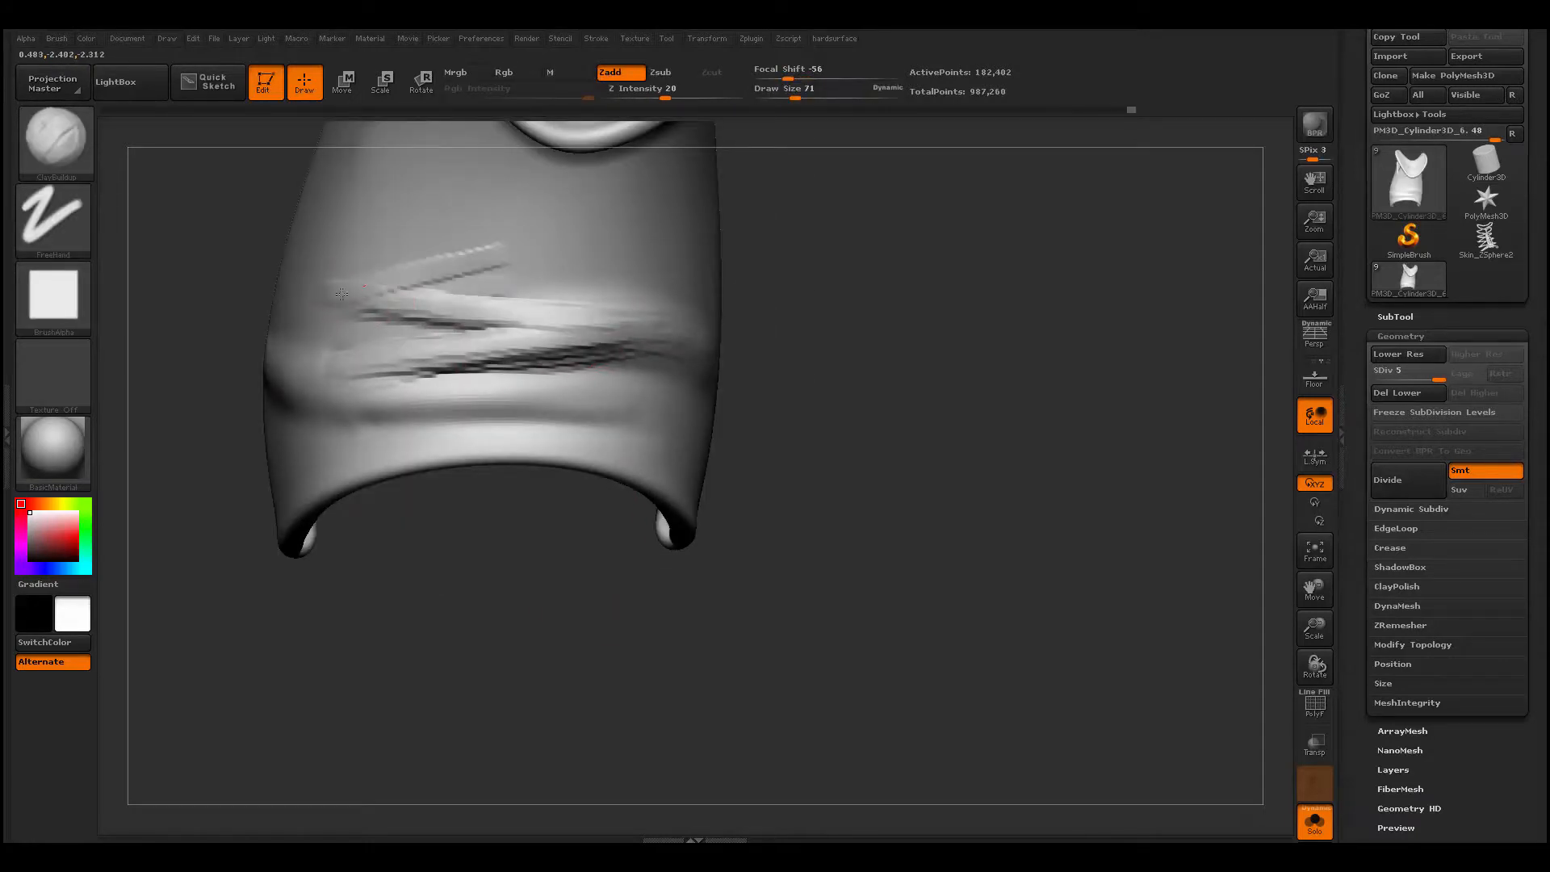
mouse_move(420, 287)
left_mouse_down("shift")
mouse_move(598, 347)
mouse_move(670, 351)
left_mouse_up("shift")
- Carve two creases between the lower vamp folds with Dam_Standard at draw size 101, and soften their ends
key("b")
key("d")
key("s")
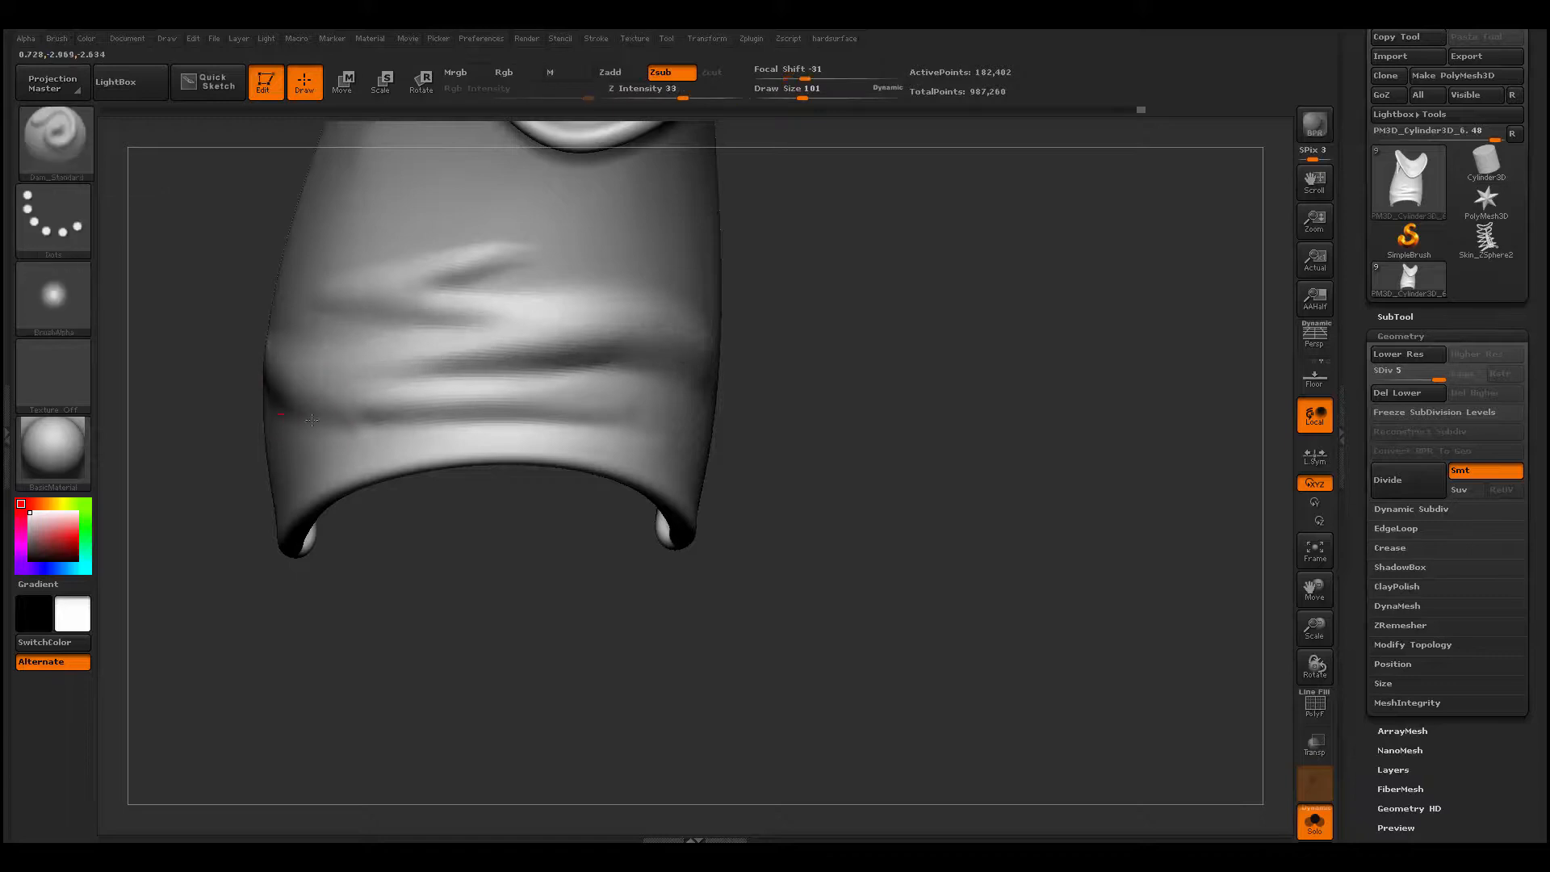
left_click_drag(280, 413, 688, 432)
left_click_drag(613, 416, 686, 432, "shift")
left_click_drag(444, 367, 686, 356)
mouse_move(686, 356)
left_mouse_down("shift")
mouse_move(705, 363)
mouse_move(485, 359)
left_mouse_up("shift")
- Carve a slanted crease above the upper vamp folds with Dam_Standard
key("b")
key("d")
key("s")
left_click_drag(339, 277, 581, 236)
mouse_move(581, 236)
left_mouse_down("shift")
mouse_move(484, 246)
mouse_move(585, 250)
left_mouse_up("shift")
- Build up the topmost vamp folds with ClayBuildup at draw size 59, and smooth them toward the side
key("b")
key("c")
key("b")
key("space")
left_click_drag(484, 227, 473, 227)
mouse_move(411, 231)
left_mouse_down()
mouse_move(621, 213)
mouse_move(419, 230)
left_mouse_up()
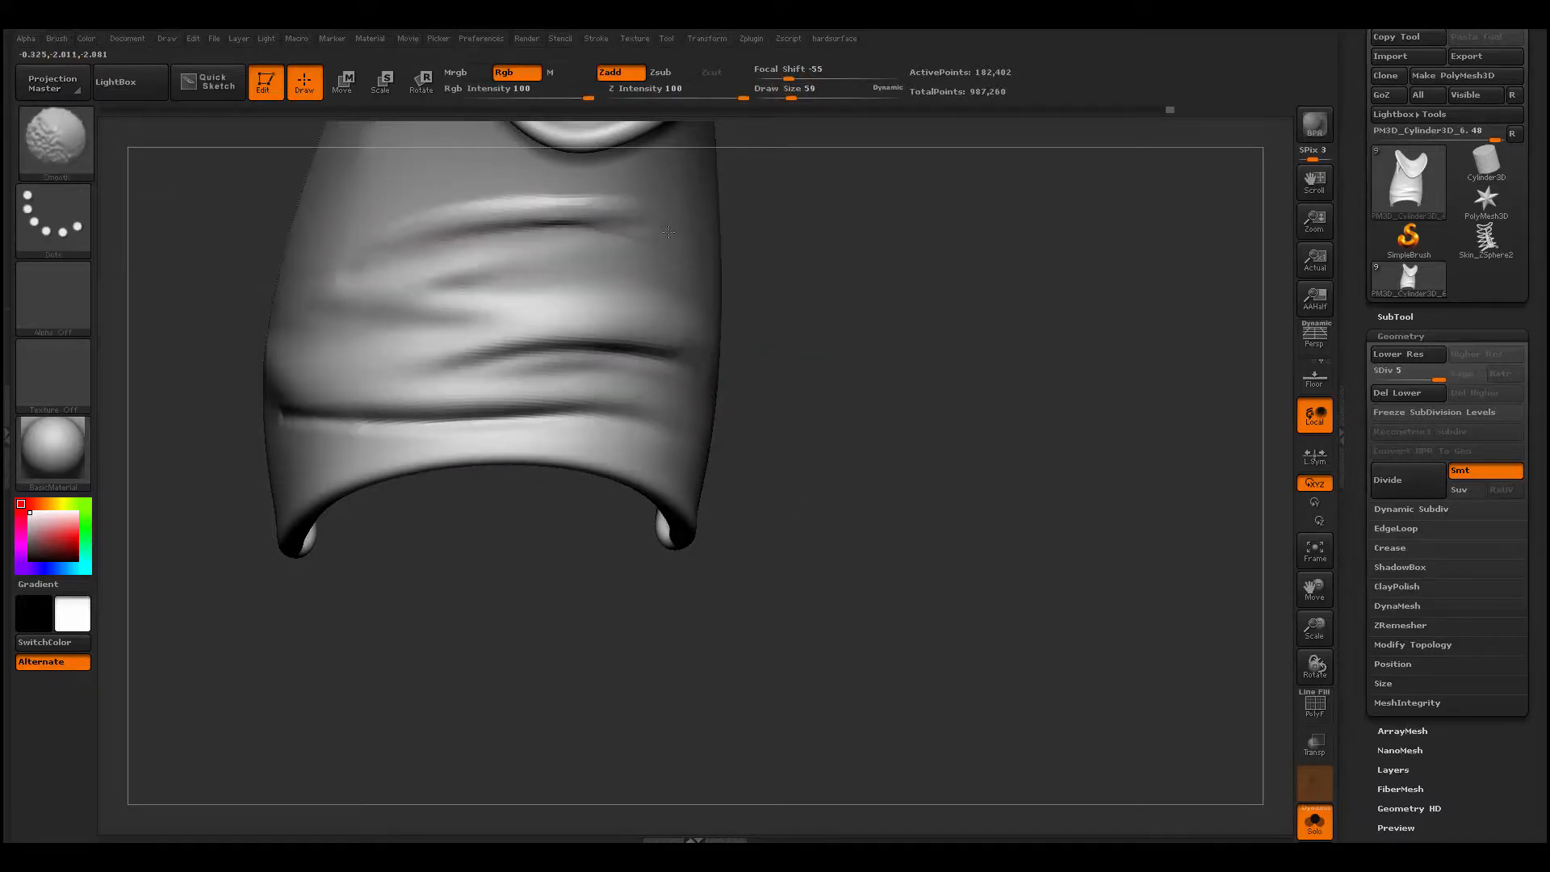
left_click_drag(533, 222, 605, 219, "shift")
left_click_drag(896, 420, 799, 419)
left_click_drag(492, 263, 815, 254)
left_click_drag(576, 270, 782, 262, "shift")
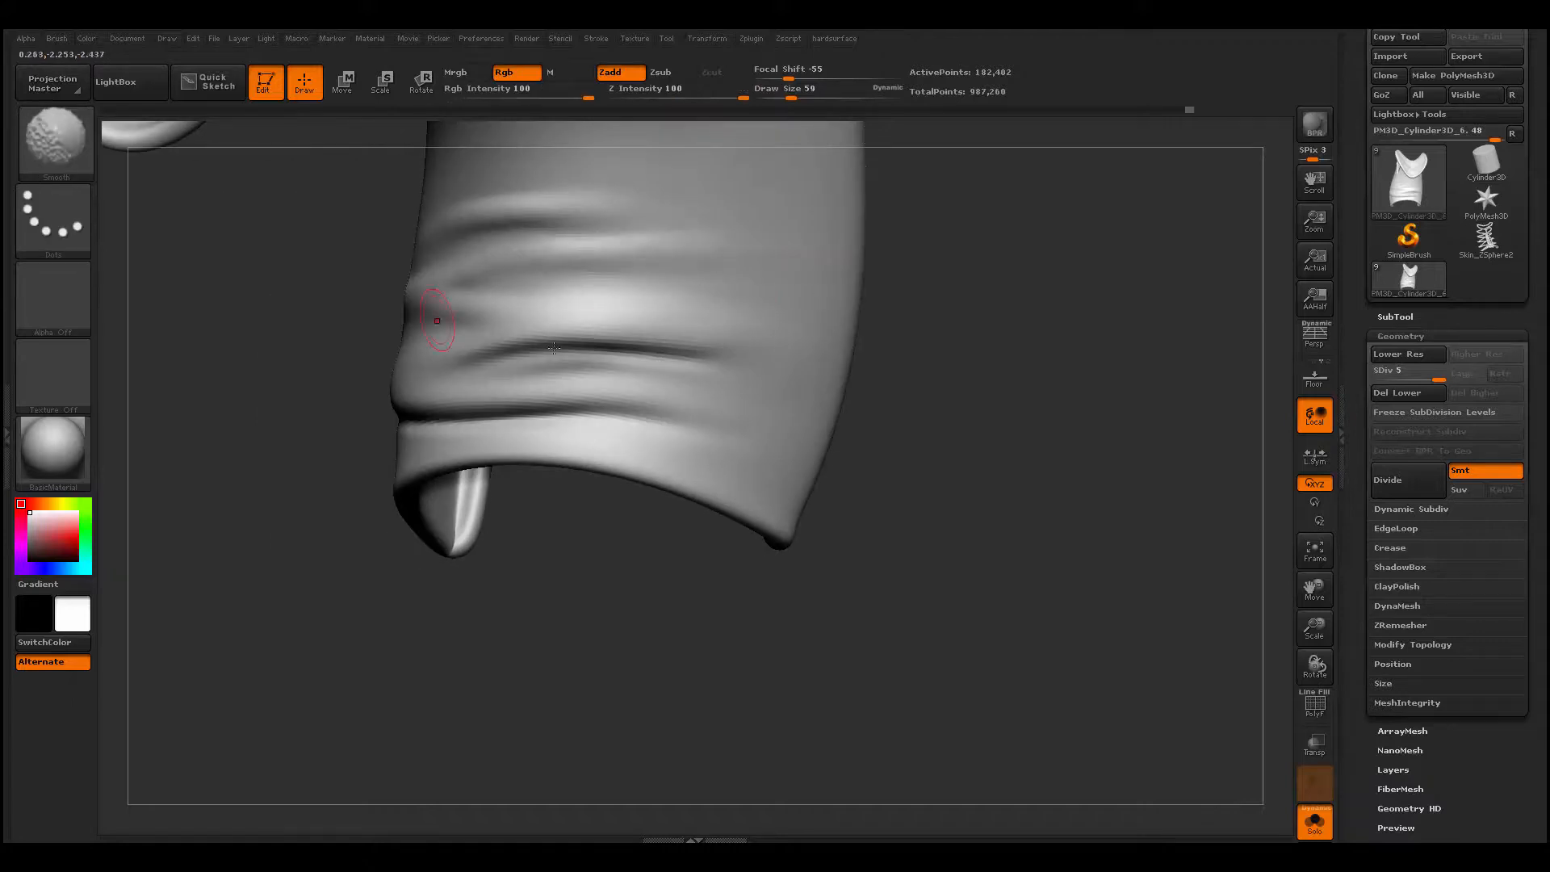
- Leave solo mode to show the whole boot, and select Dam_Standard for the side of the vamp
mouse_move(456, 538)
left_mouse_down()
mouse_move(492, 598)
mouse_move(404, 574)
mouse_move(460, 501)
mouse_move(756, 409)
mouse_move(701, 409)
left_mouse_up()
left_click(1315, 822)
mouse_move(682, 263)
left_mouse_down()
mouse_move(617, 404)
mouse_move(702, 245)
mouse_move(546, 460)
mouse_move(590, 419)
mouse_move(491, 488)
left_mouse_up()
key("b")
key("d")
key("s")
left_click_drag(716, 501, 766, 497)
- Build folds on the side of the vamp above the sole with ClayBuildup at draw size 108, and smooth them
mouse_move(727, 193)
left_mouse_down("shift")
mouse_move(690, 315)
mouse_move(633, 390)
left_mouse_up("shift")
key("b")
key("c")
key("b")
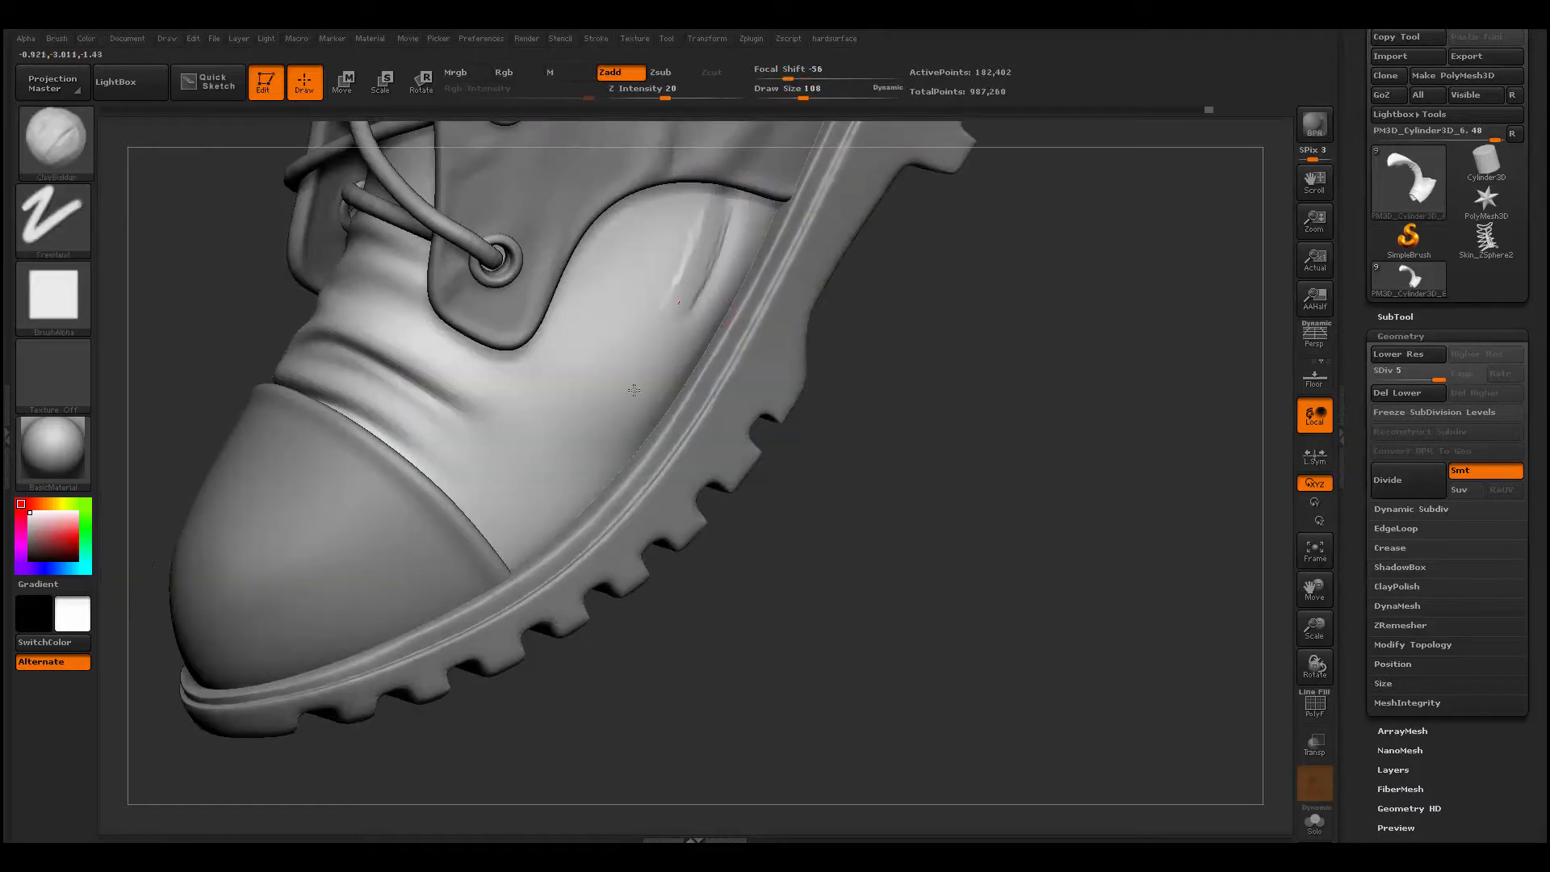
left_click_drag(749, 232, 699, 260, "shift")
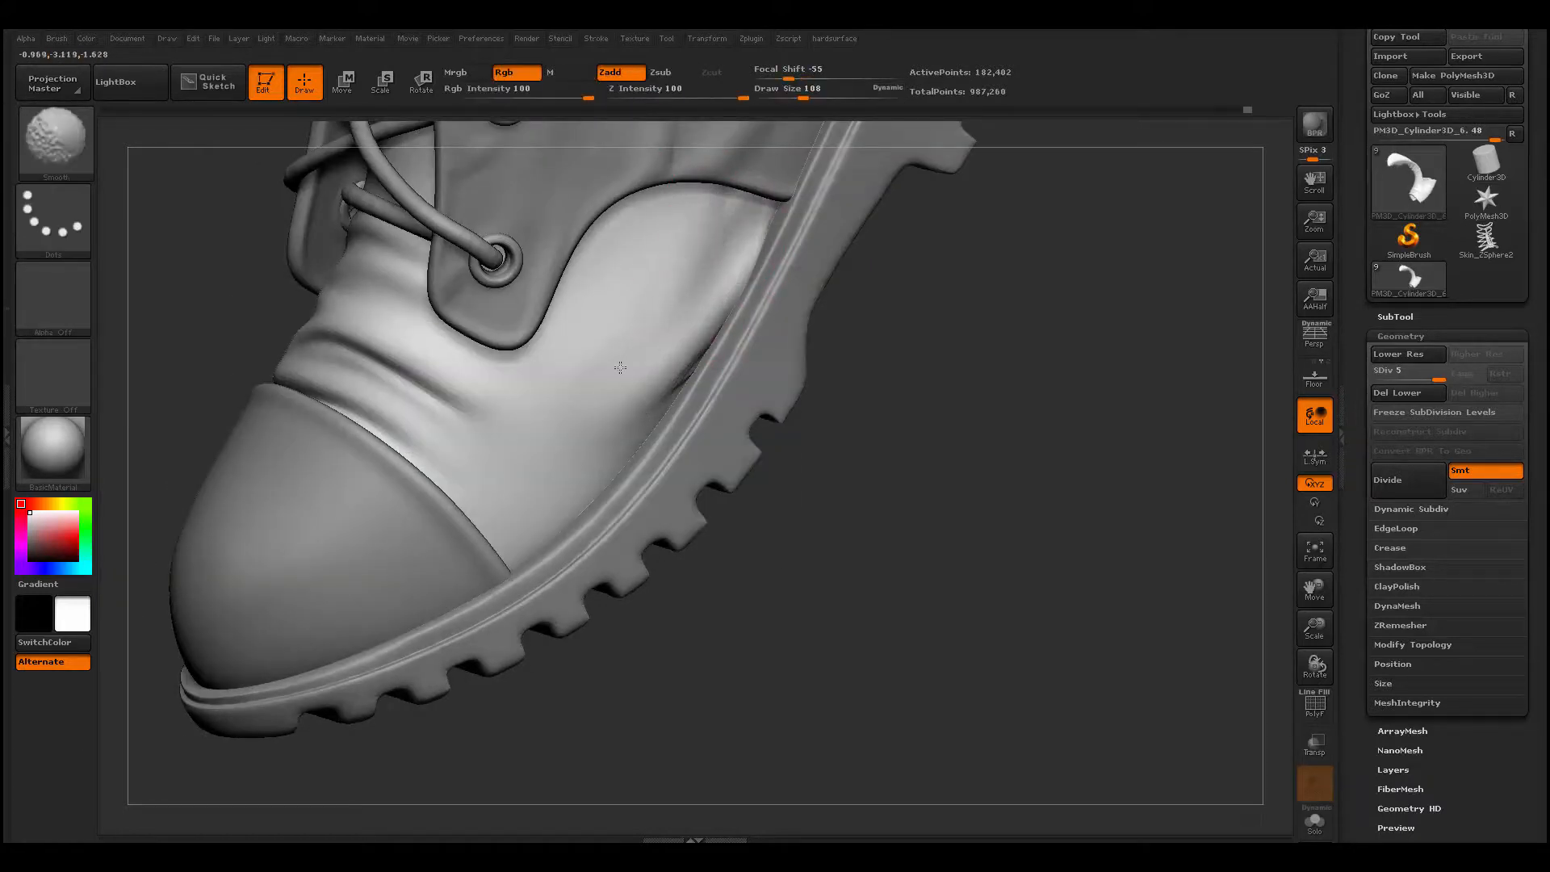
left_click_drag(726, 646, 759, 621)
left_click_drag(589, 473, 621, 419, "shift")
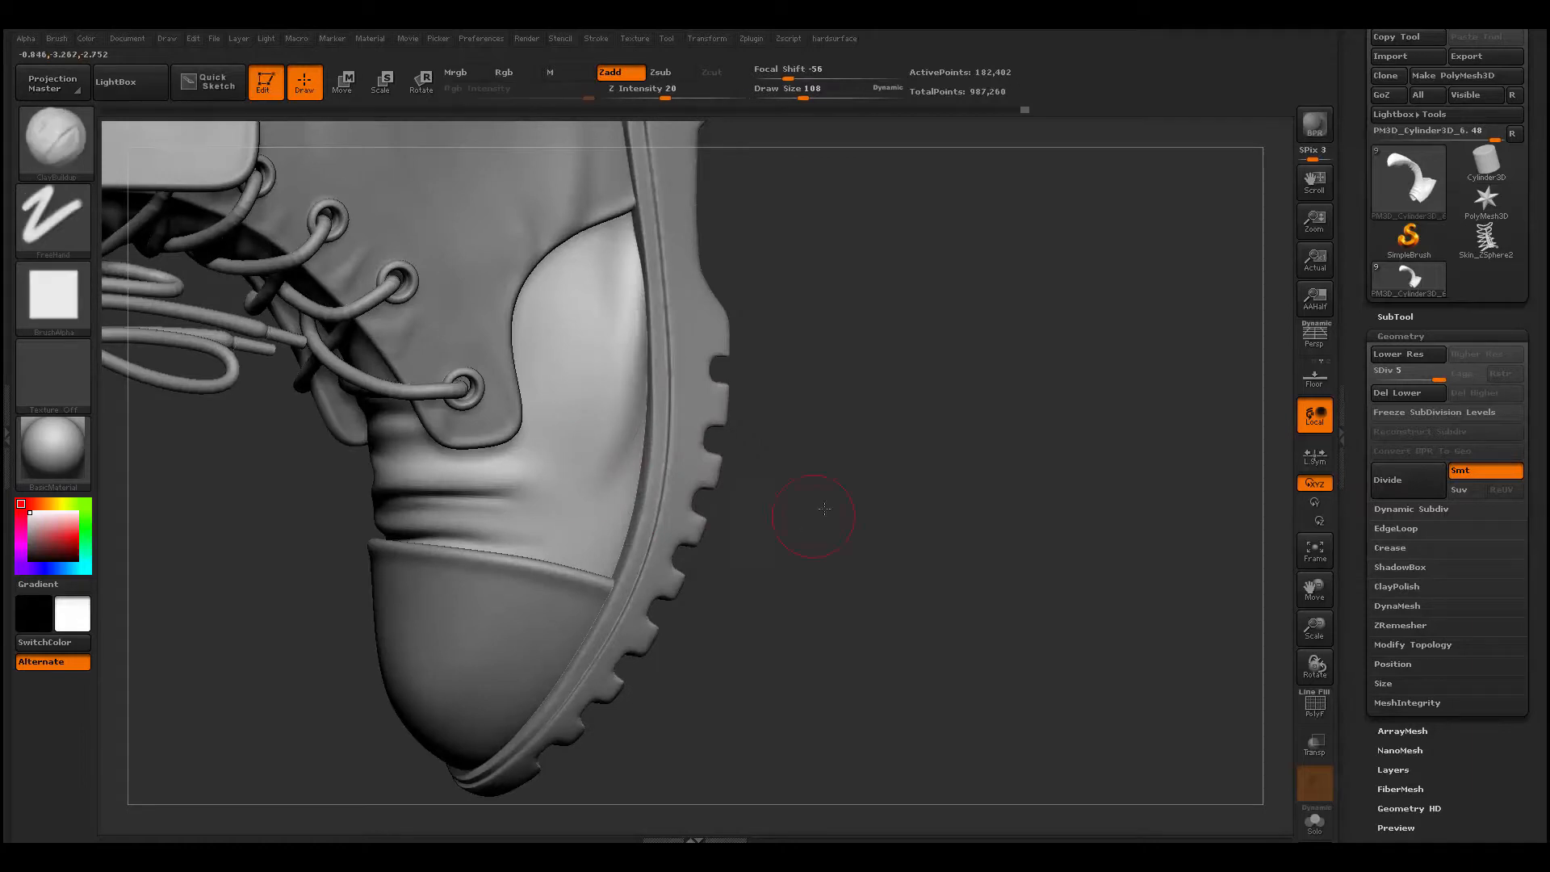
- Refine the folds on the side of the vamp with ClayBuildup, and carve a crease with Dam_Standard
left_click_drag(824, 508, 840, 557)
mouse_move(636, 479)
left_mouse_down()
mouse_move(488, 472)
mouse_move(557, 484)
left_mouse_up()
left_click_drag(750, 597, 504, 726)
mouse_move(565, 410)
left_mouse_down("shift")
mouse_move(432, 333)
mouse_move(456, 339)
left_mouse_up("shift")
key("b")
key("d")
key("s")
mouse_move(408, 311)
left_mouse_down("shift")
mouse_move(466, 328)
mouse_move(456, 319)
left_mouse_up("shift")
- Return to ClayBuildup, and change the model's display color to light grey
key("b")
key("c")
key("b")
mouse_move(710, 452)
left_mouse_down("alt")
mouse_move(501, 429)
mouse_move(346, 433)
left_mouse_up("alt")
mouse_move(346, 485)
left_mouse_down()
mouse_move(335, 598)
mouse_move(547, 692)
mouse_move(41, 520)
left_mouse_up()
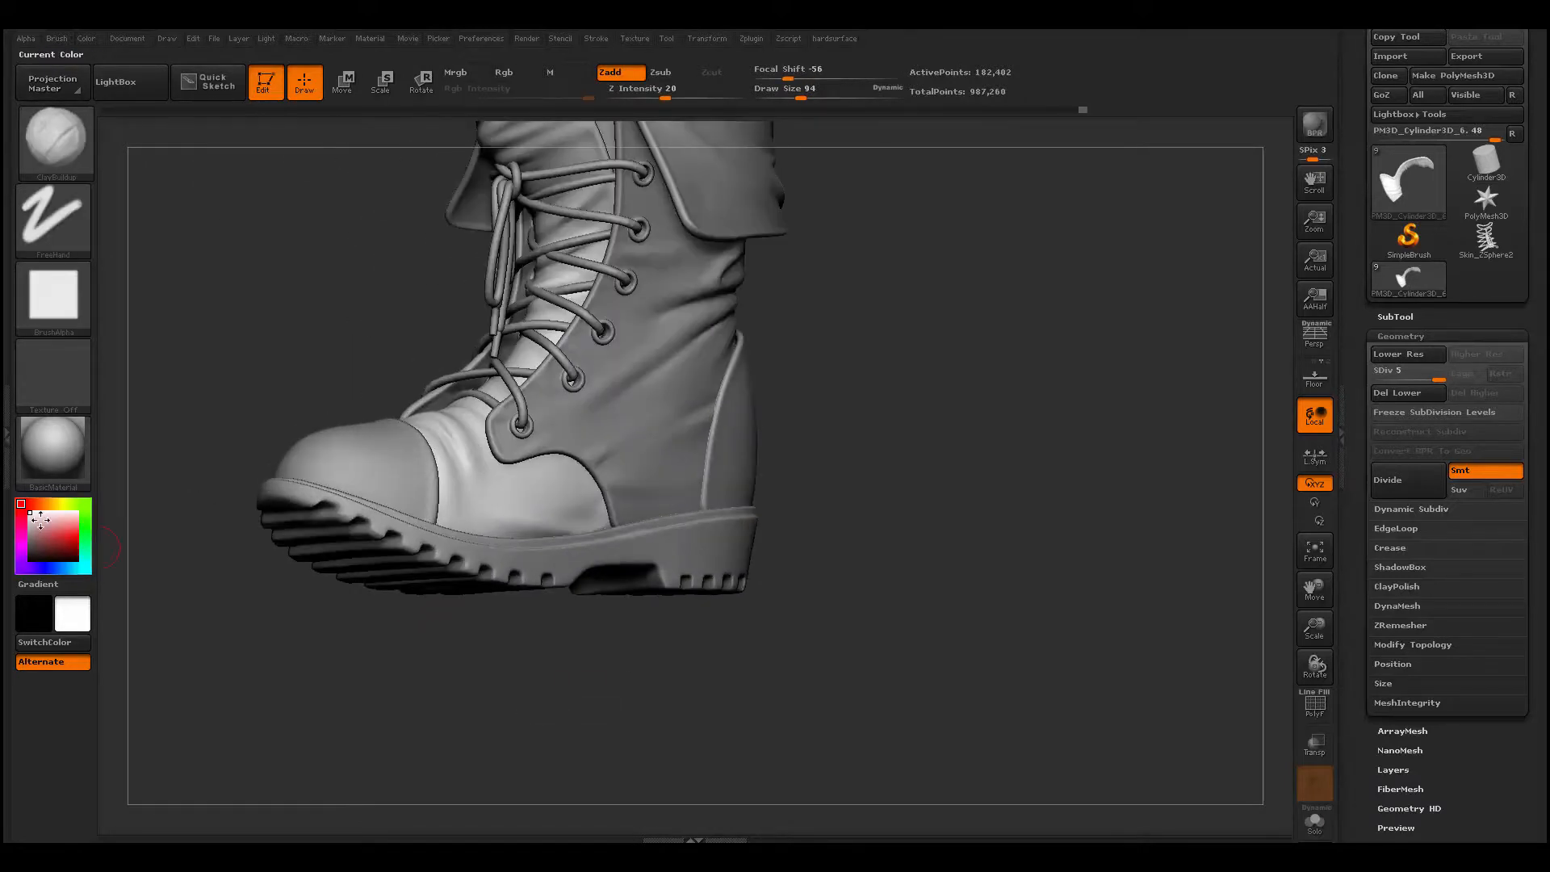
left_click(30, 523)
- Build folds on the opposite side of the vamp above the sole with ClayBuildup at draw size 77, and smooth them
left_click_drag(392, 638, 419, 731)
mouse_move(569, 515)
left_mouse_down()
mouse_move(476, 504)
mouse_move(518, 550)
mouse_move(525, 508)
left_mouse_up()
left_click_drag(487, 637, 517, 726)
left_click_drag(484, 500, 517, 525, "shift")
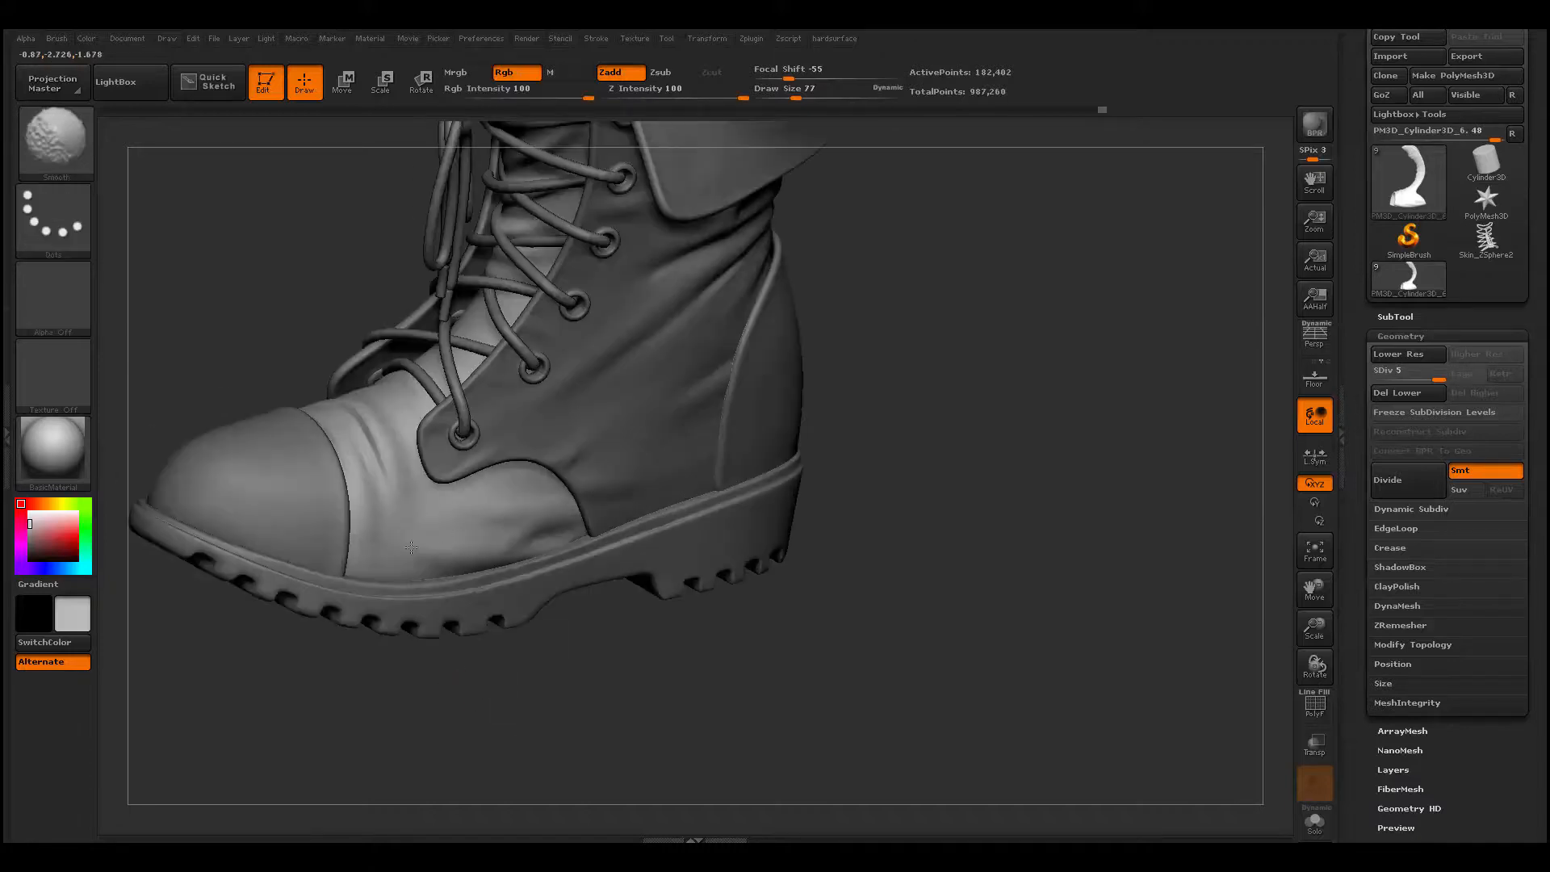
left_click_drag(586, 756, 560, 777)
- Build folds across the side of the upper below the eyelets with ClayBuildup at draw size 77
left_click(485, 552, "alt")
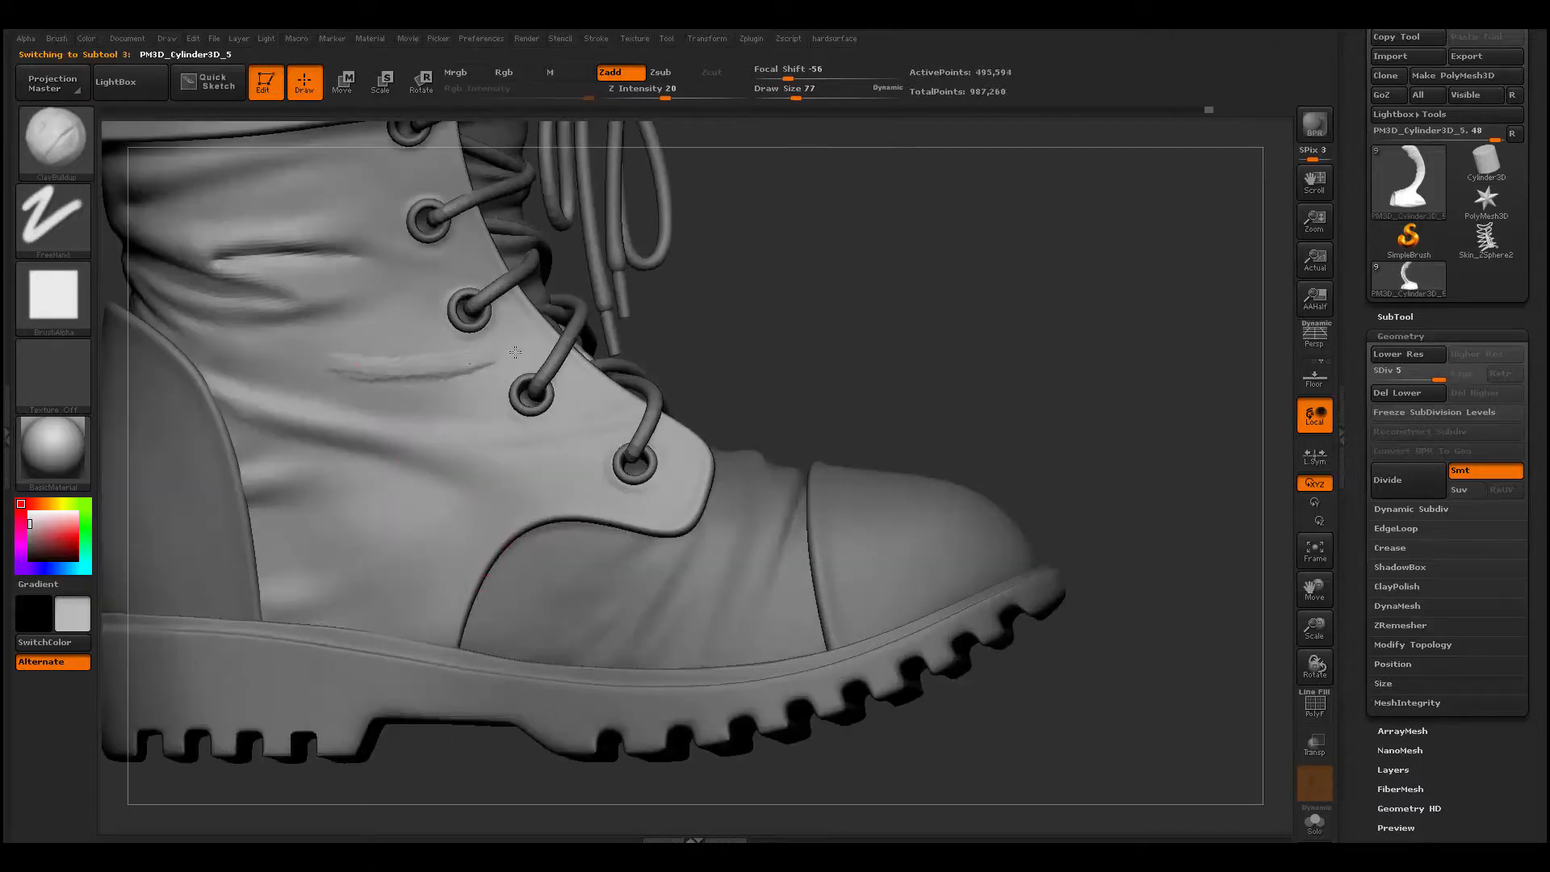
left_click_drag(309, 382, 519, 370, "shift")
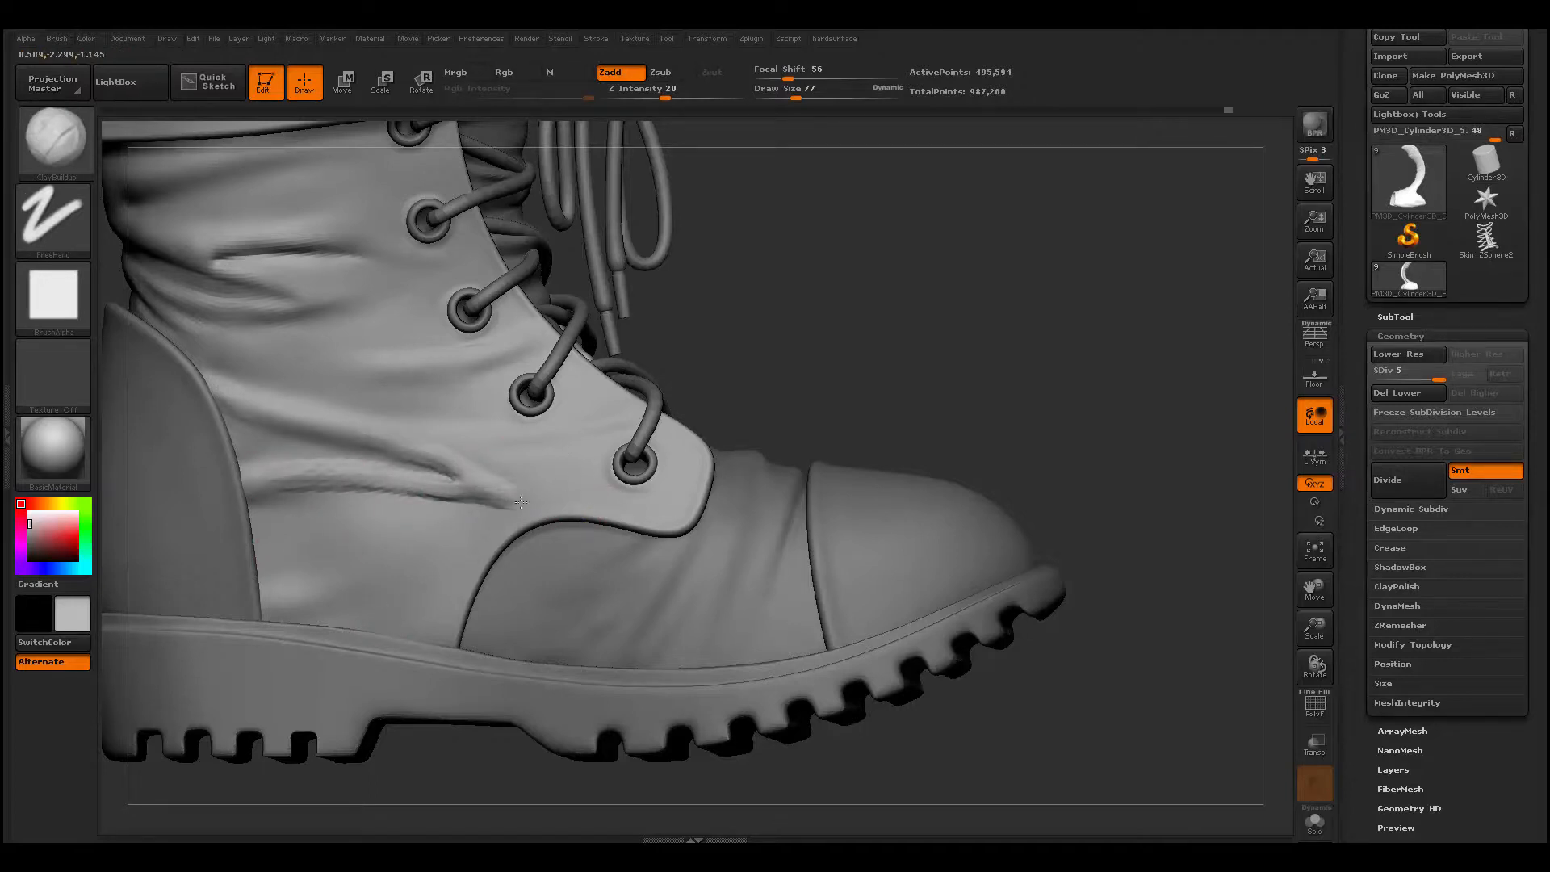
left_click_drag(517, 498, 322, 489, "shift")
right_click_drag(381, 490, 396, 415)
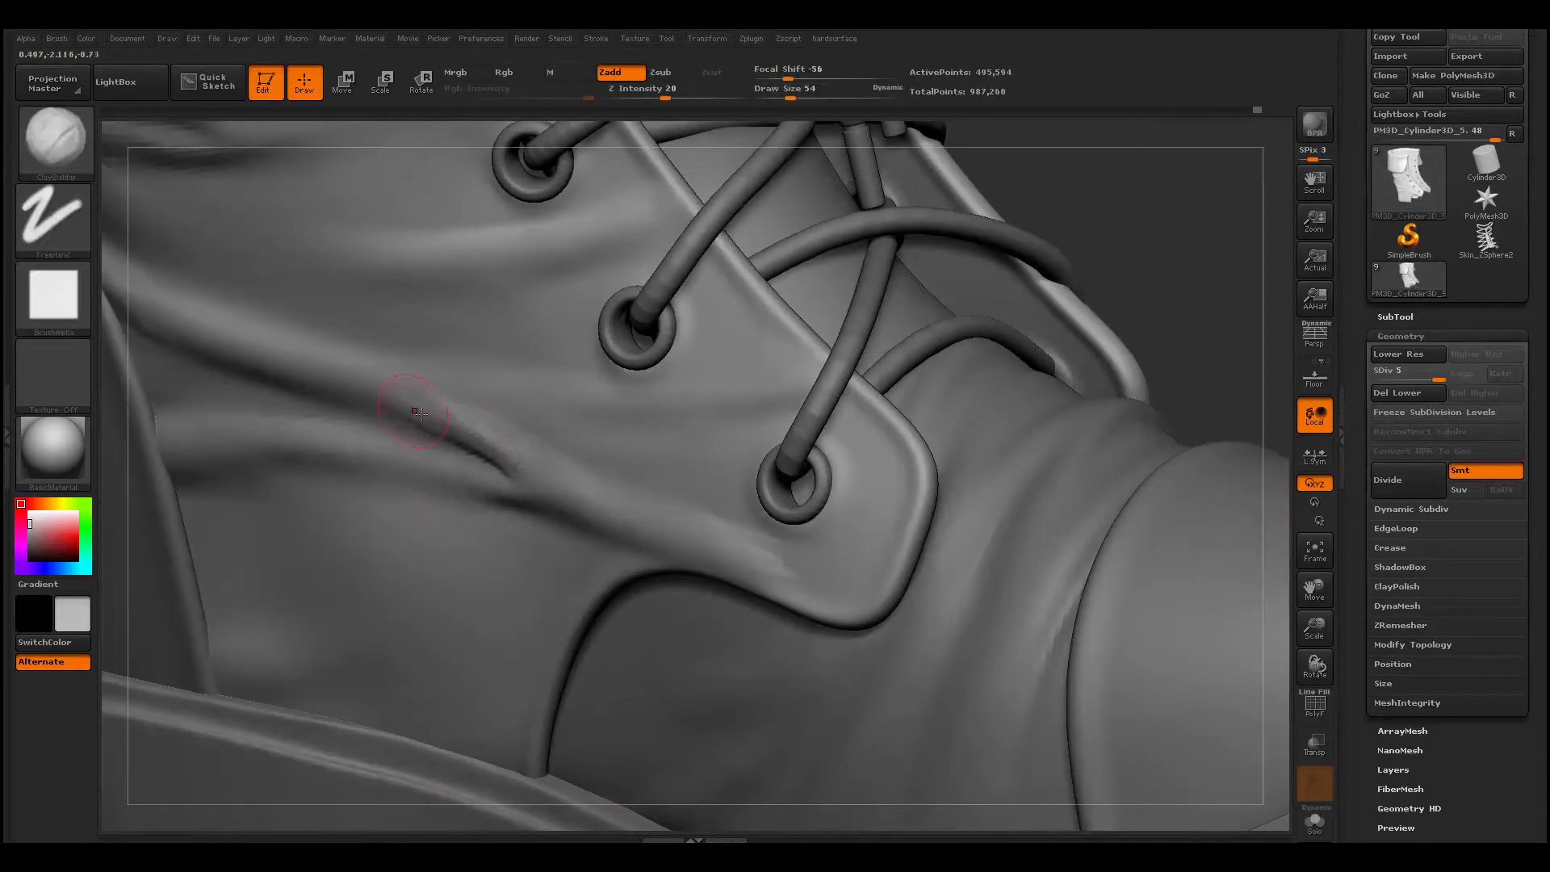
- Refine the folds between the lowest eyelets and the heel piece with ClayBuildup at draw size 54
mouse_move(556, 580)
right_mouse_down("ctrl")
mouse_move(294, 692)
mouse_move(339, 678)
mouse_move(515, 485)
right_mouse_up("ctrl")
mouse_move(441, 422)
left_mouse_down("shift")
mouse_move(525, 468)
mouse_move(516, 430)
left_mouse_up("shift")
mouse_move(329, 443)
left_mouse_down()
mouse_move(581, 486)
mouse_move(494, 498)
left_mouse_up()
mouse_move(494, 498)
right_mouse_down("ctrl")
mouse_move(336, 657)
mouse_move(500, 654)
right_mouse_up("ctrl")
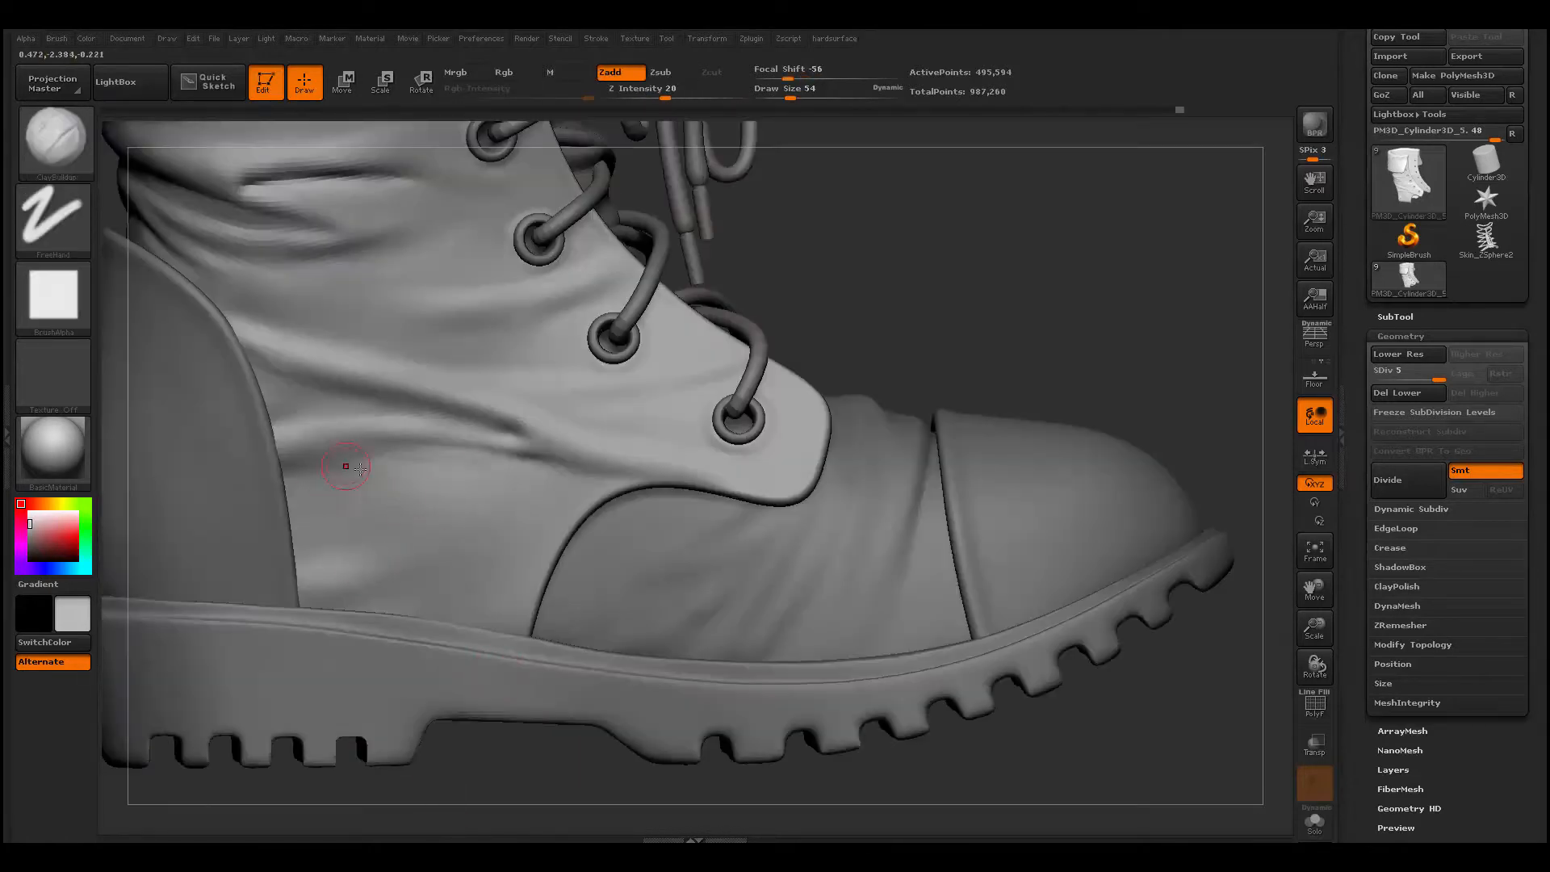
- Add diagonal folds to the upper between the heel piece and the vamp, just above the sole, and smooth them
left_click_drag(313, 467, 387, 474, "shift")
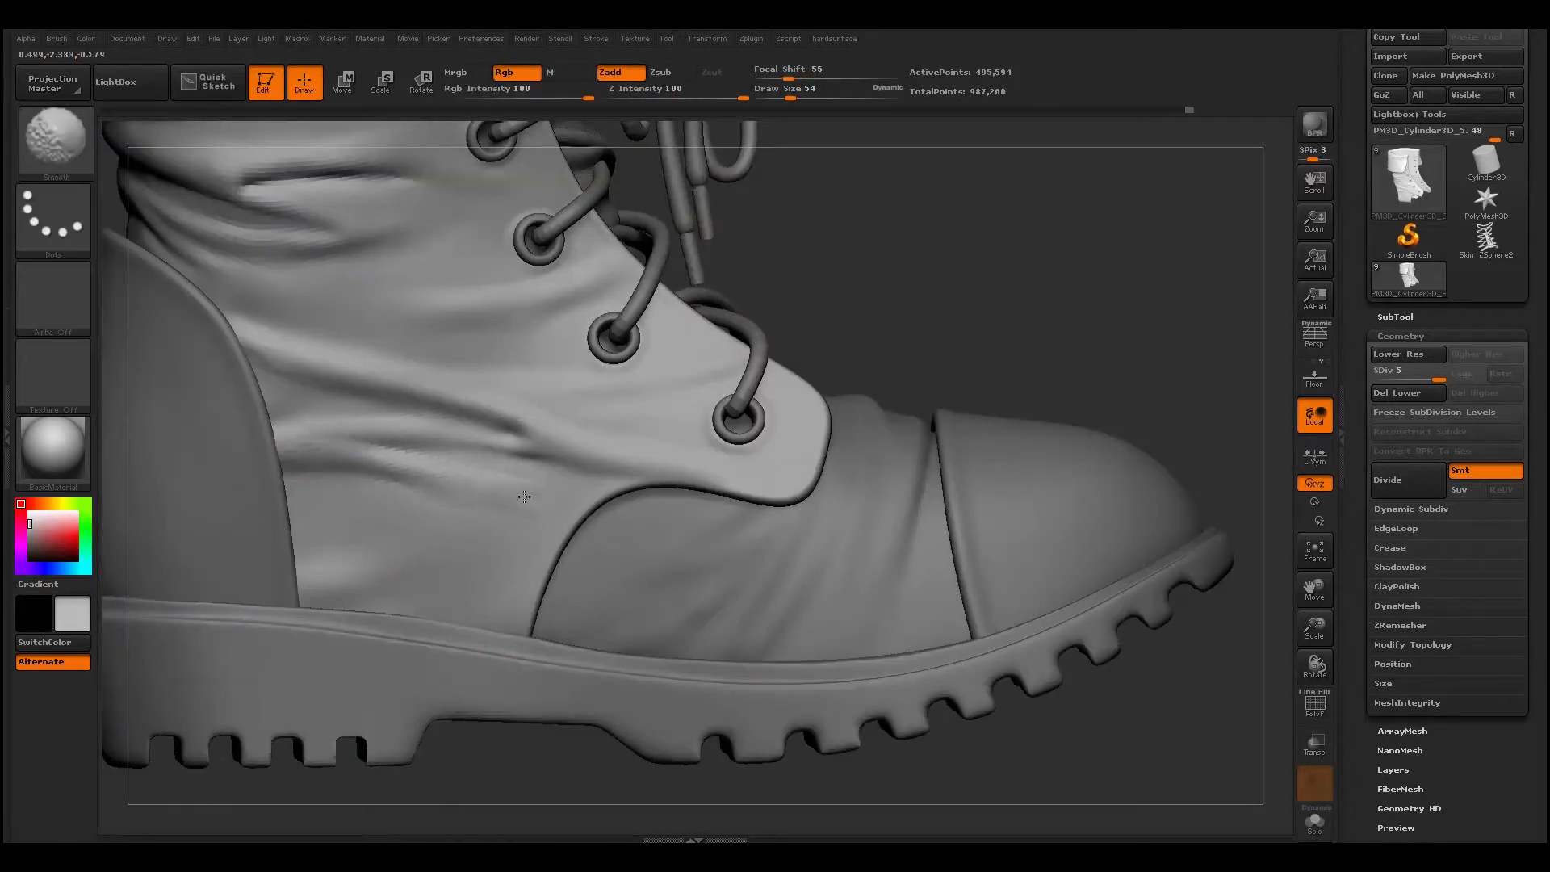
left_click_drag(339, 587, 517, 521)
left_click_drag(410, 545, 378, 574, "shift")
mouse_move(347, 512)
left_mouse_down()
mouse_move(561, 514)
mouse_move(436, 589)
left_mouse_up()
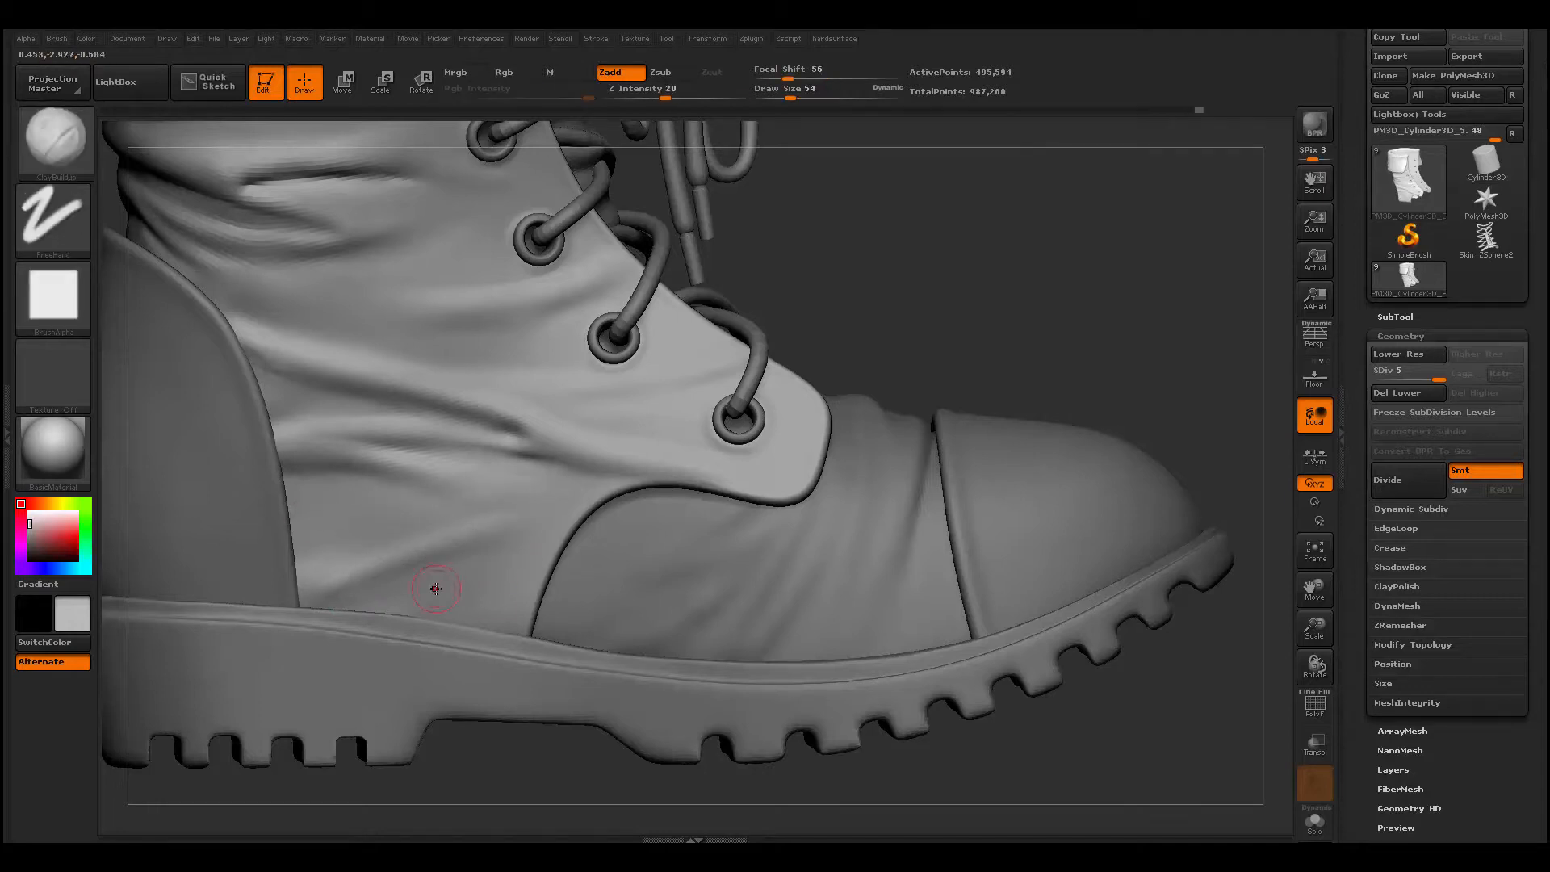
left_click_drag(560, 552, 447, 577, "shift")
left_click_drag(484, 775, 726, 710, "alt")
- Switch to the heel piece and reshape its back and front edges with the Move brush at draw size 299
left_click(647, 456, "alt")
mouse_move(785, 441)
left_mouse_down("alt")
mouse_move(807, 337)
mouse_move(848, 379)
mouse_move(869, 316)
left_mouse_up("alt")
key("space")
left_click(733, 313)
key("b")
key("m")
key("v")
key("space")
left_click(904, 337)
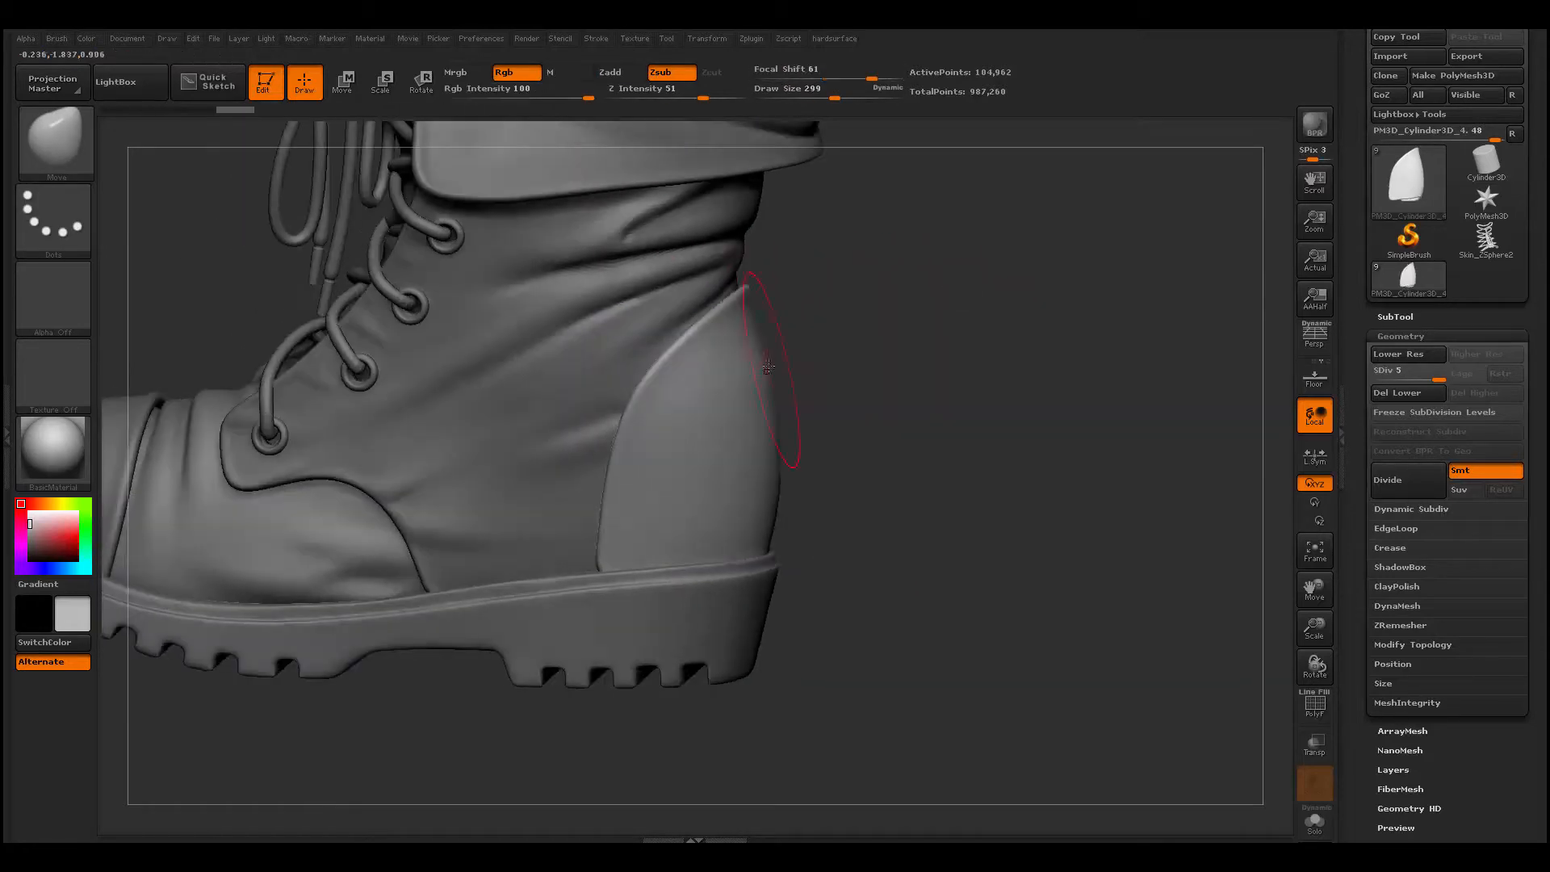
left_click_drag(779, 365, 766, 369)
mouse_move(904, 452)
left_mouse_down()
mouse_move(864, 464)
mouse_move(876, 460)
left_mouse_up()
left_click_drag(674, 427, 663, 436)
left_click_drag(847, 467, 896, 452)
left_click_drag(895, 452, 904, 541, "alt")
- Adjust the front edge of the heel piece with the Move brush at draw size 154
key("space")
key("space")
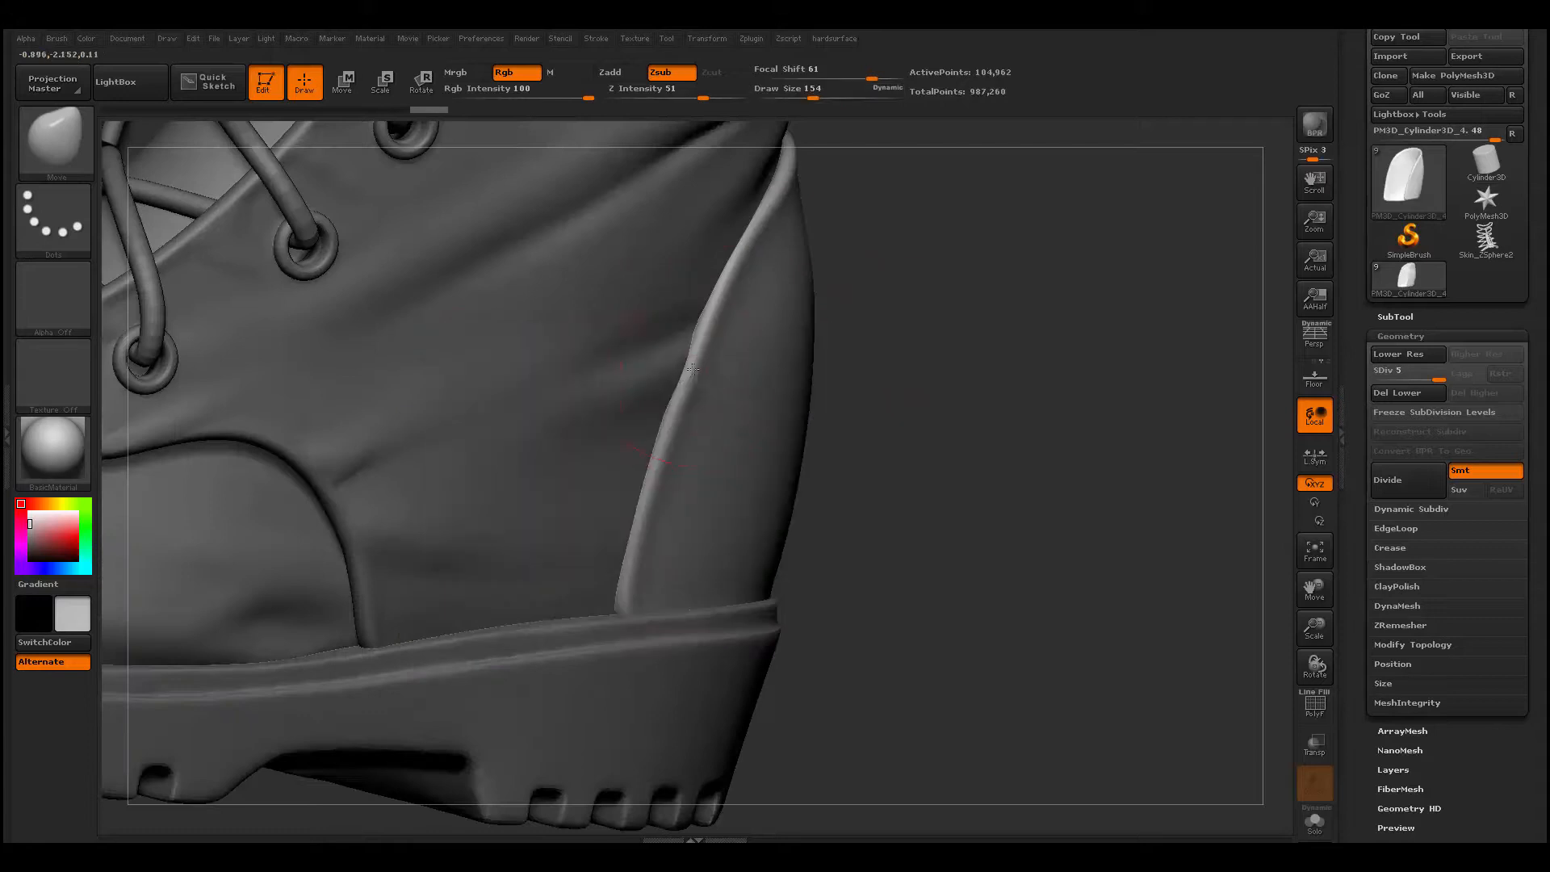
left_click_drag(856, 476, 912, 476)
mouse_move(912, 476)
left_mouse_down("alt")
mouse_move(906, 423)
mouse_move(912, 517)
left_mouse_up("alt")
key("space")
- Build soft folds on the side of the heel piece with ClayBuildup at draw size 87
left_click(703, 460)
key("b")
key("c")
- Carve creases inward from the front edge of the heel piece with Dam_Standard at draw size 87
key("b")
left_click_drag(646, 440, 726, 450)
left_click_drag(960, 484, 928, 480)
mouse_move(928, 480)
left_mouse_down("alt")
mouse_move(872, 387)
mouse_move(875, 488)
left_mouse_up("alt")
mouse_move(517, 424)
left_mouse_down()
mouse_move(577, 407)
mouse_move(524, 416)
left_mouse_up()
mouse_move(525, 415)
left_mouse_down("shift")
mouse_move(638, 407)
mouse_move(565, 416)
left_mouse_up("shift")
left_click_drag(896, 492, 887, 404, "alt")
left_click_drag(494, 587, 516, 670, "alt")
left_click_drag(864, 560, 775, 533)
- Build folds along the upper edge on the opposite side of the heel piece with ClayBuildup at draw size 87
key("b")
key("d")
key("s")
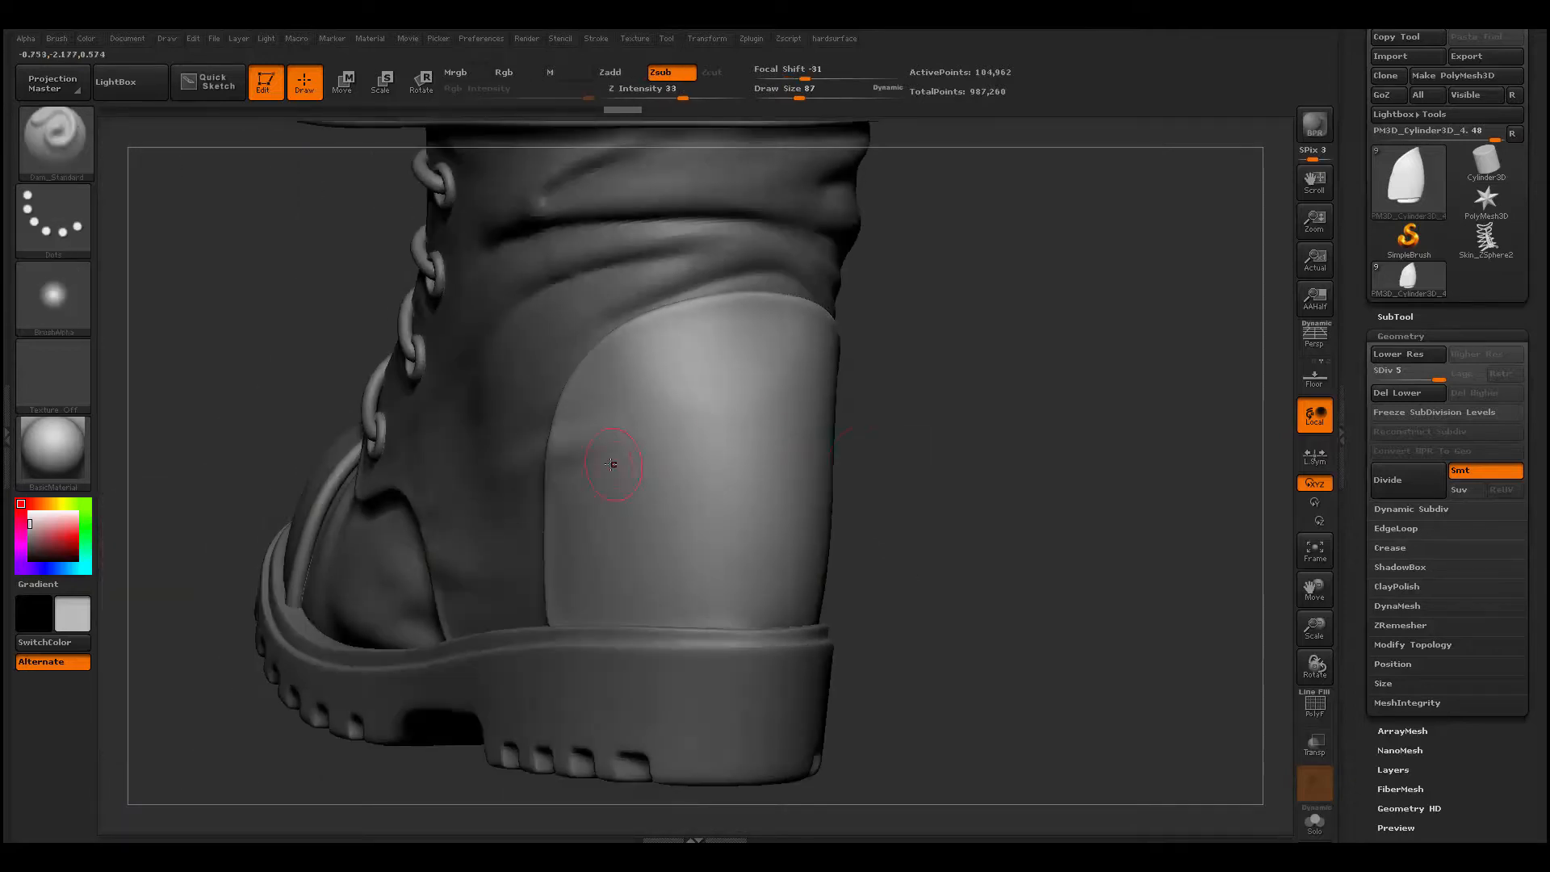
left_click_drag(880, 484, 960, 488)
left_click_drag(555, 471, 723, 435)
left_click_drag(581, 477, 552, 487, "shift")
mouse_move(820, 452)
left_mouse_down()
mouse_move(419, 460)
mouse_move(355, 533)
left_mouse_up()
key("b")
key("c")
key("b")
left_click_drag(701, 360, 644, 349)
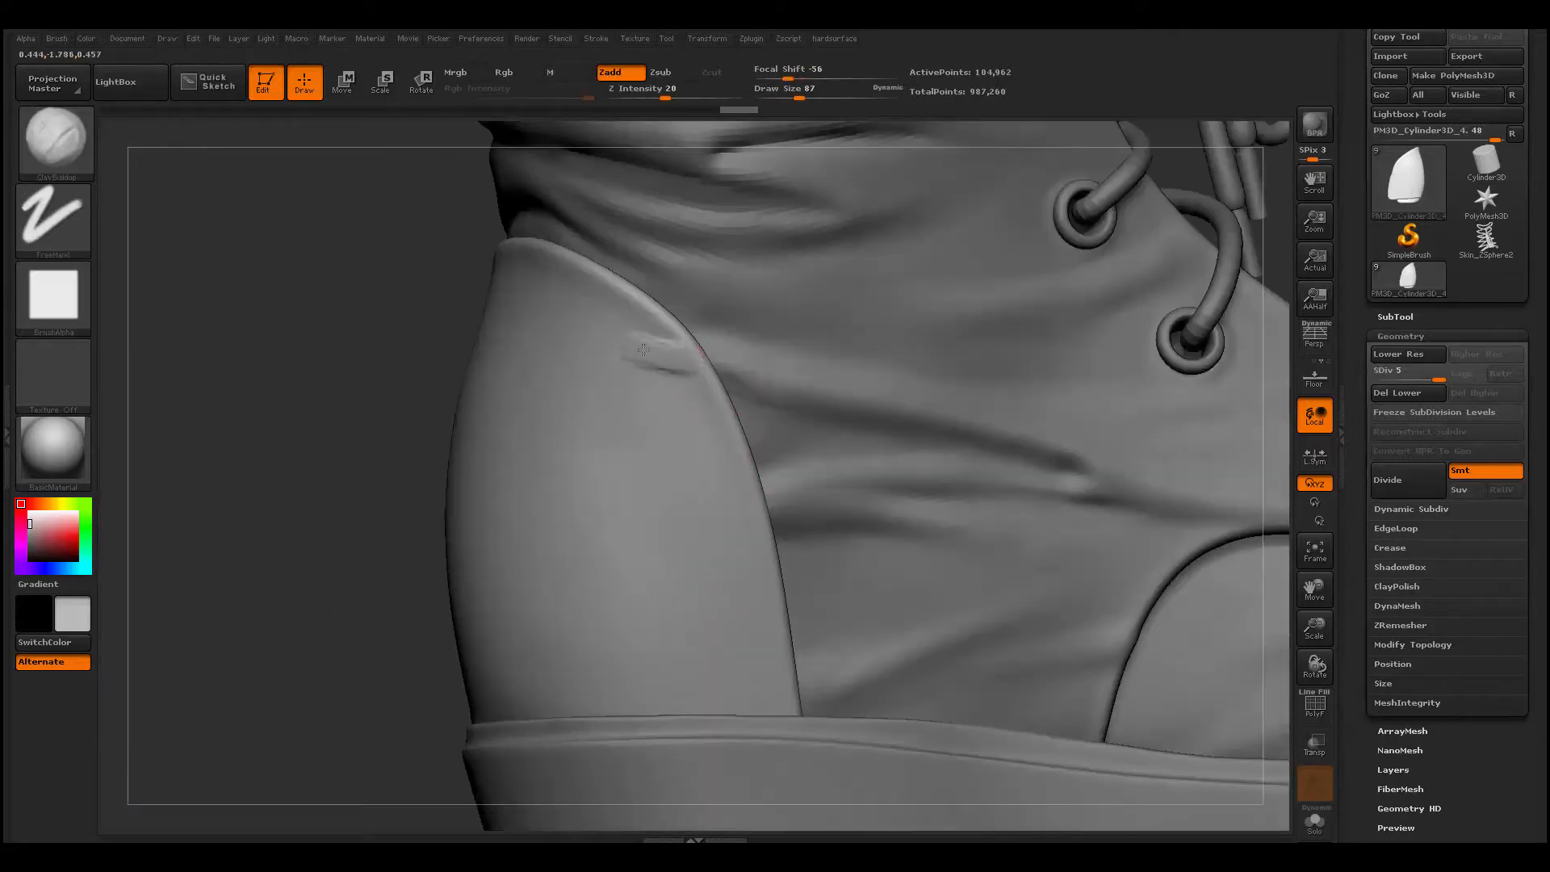
left_click_drag(355, 452, 332, 454)
left_click_drag(682, 355, 601, 335, "shift")
left_click_drag(347, 452, 323, 456)
left_click_drag(682, 347, 565, 323)
left_click_drag(694, 375, 537, 341)
left_click_drag(565, 331, 690, 375, "shift")
- Add a fold lower down on the opposite side of the heel piece, near its front edge
left_click_drag(680, 523, 750, 518)
mouse_move(355, 565)
left_mouse_down()
mouse_move(420, 565)
mouse_move(347, 565)
left_mouse_up()
mouse_move(570, 546)
left_mouse_down()
mouse_move(740, 510)
mouse_move(589, 540)
left_mouse_up()
left_click_drag(504, 751, 504, 630, "alt")
left_click_drag(419, 678, 791, 629)
left_click_drag(657, 629, 657, 743, "alt")
- Switch to the toe cap, build soft folds on it with ClayBuildup at draw size 83, and smooth them
left_click(581, 501, "alt")
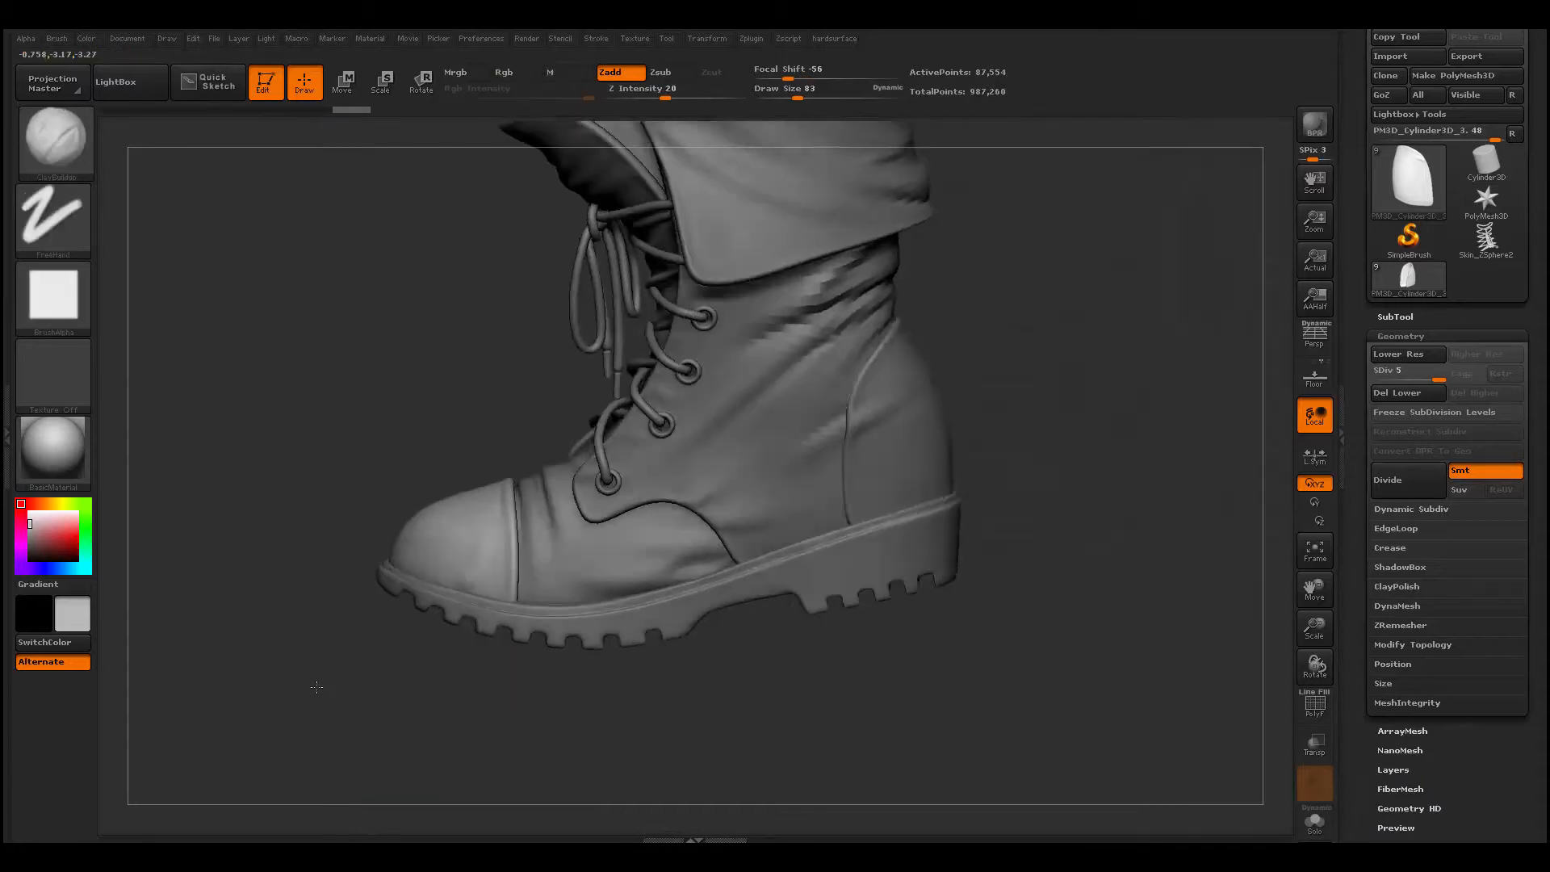
left_click_drag(323, 727, 348, 730)
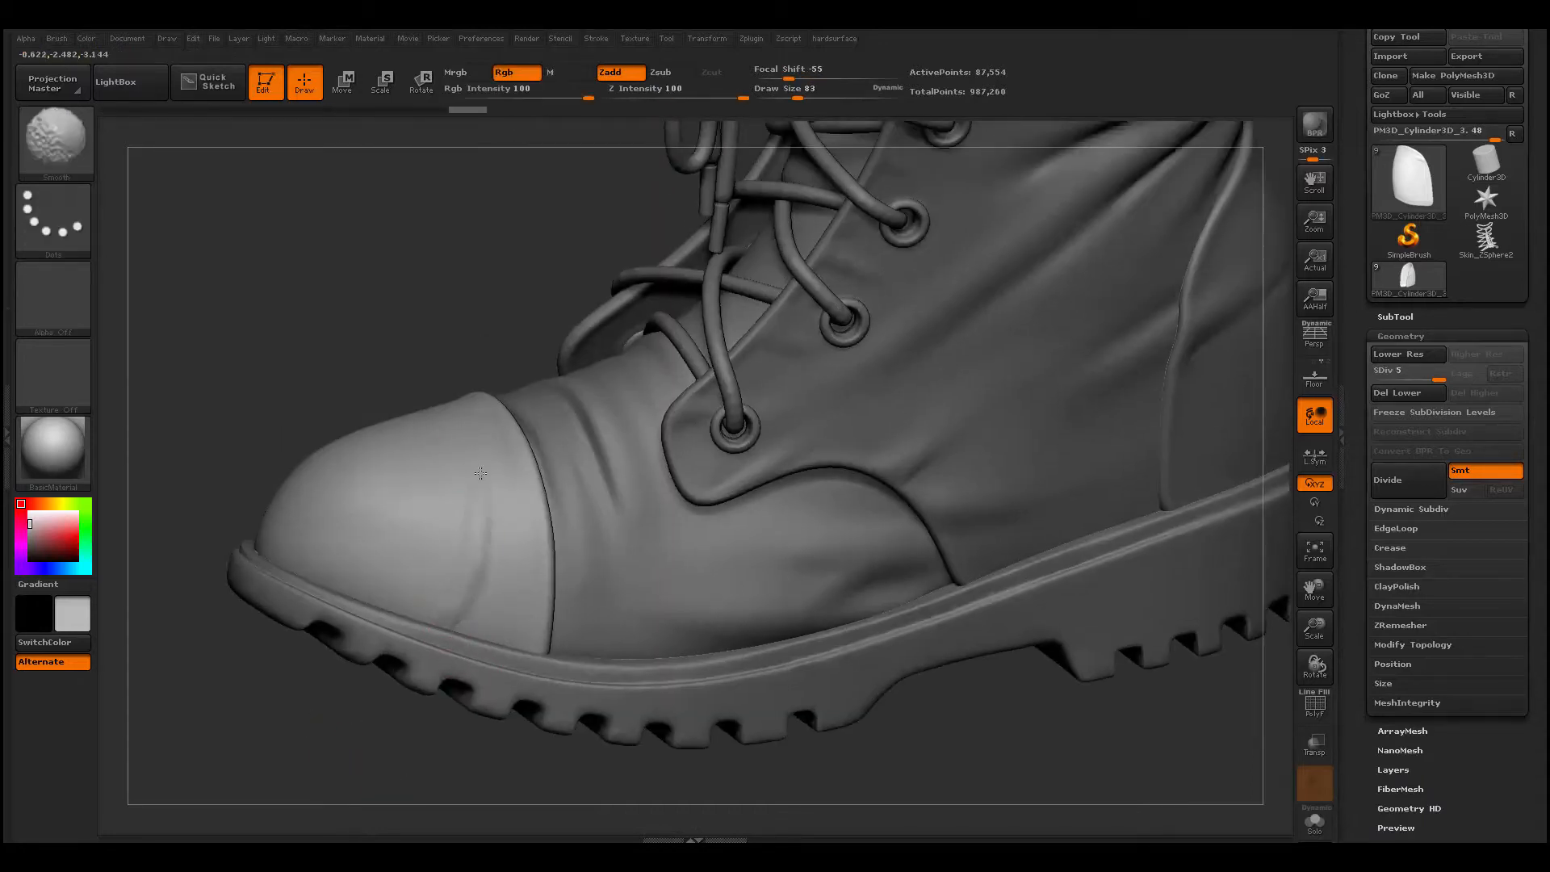
mouse_move(347, 710)
left_mouse_down()
mouse_move(379, 646)
mouse_move(424, 440)
left_mouse_up()
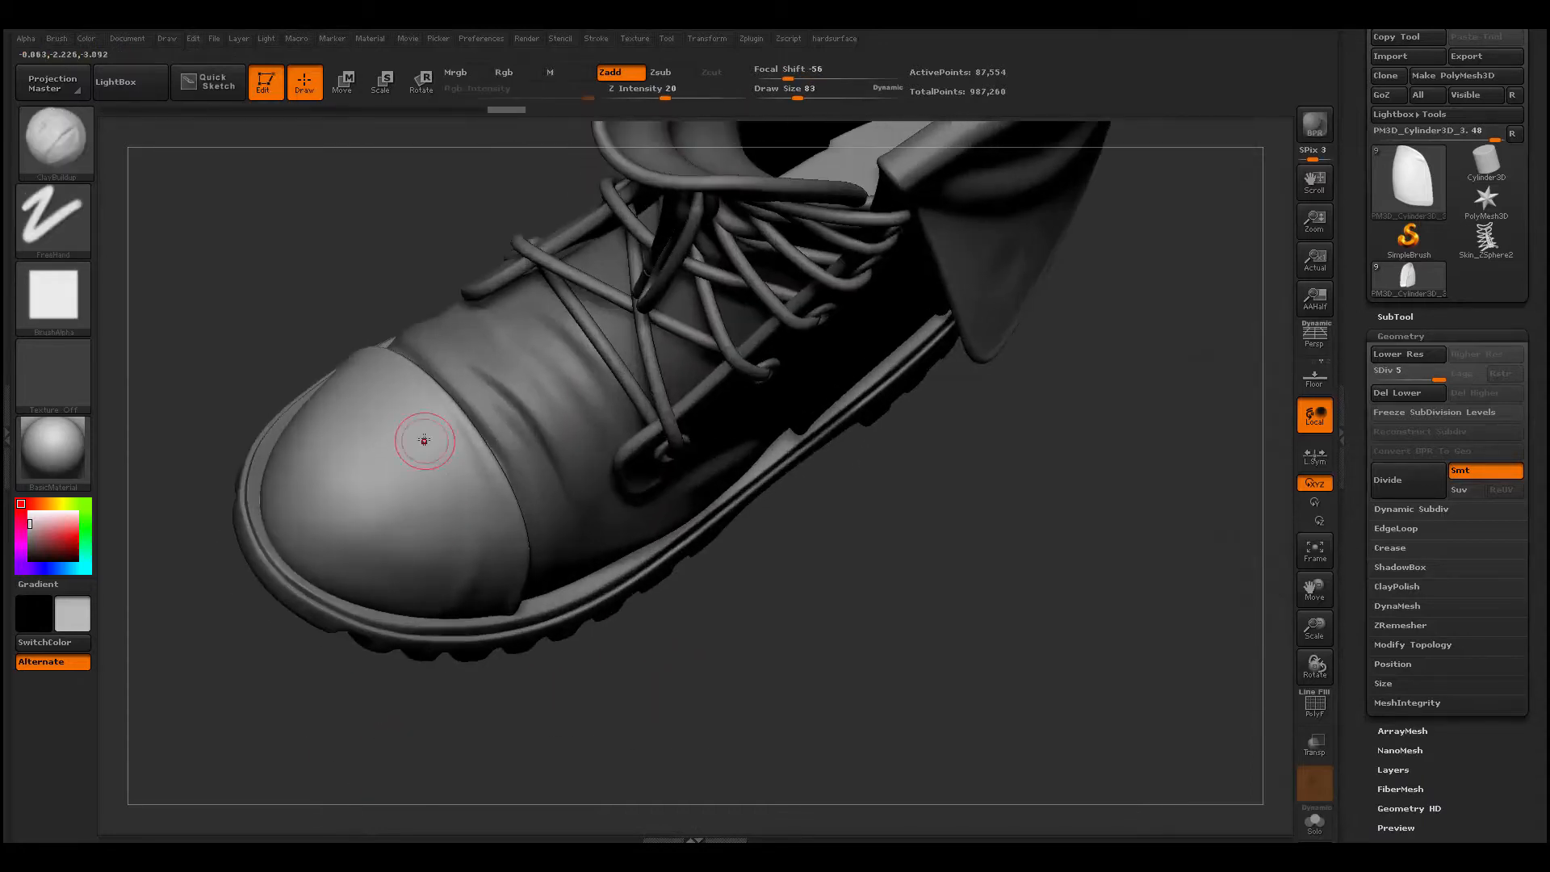
key("shift")
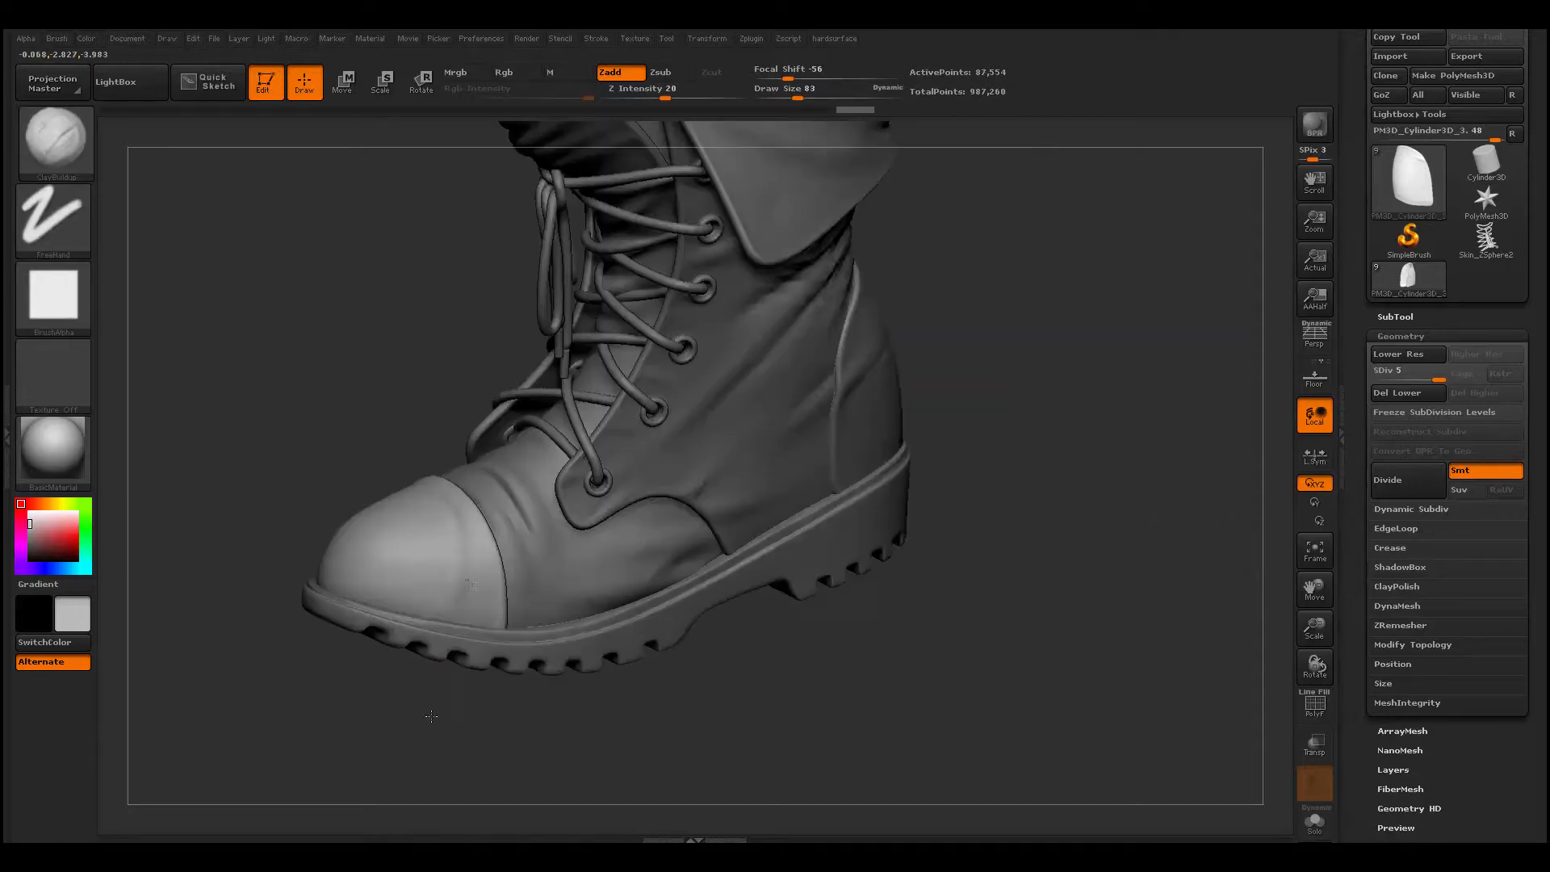
key("shift")
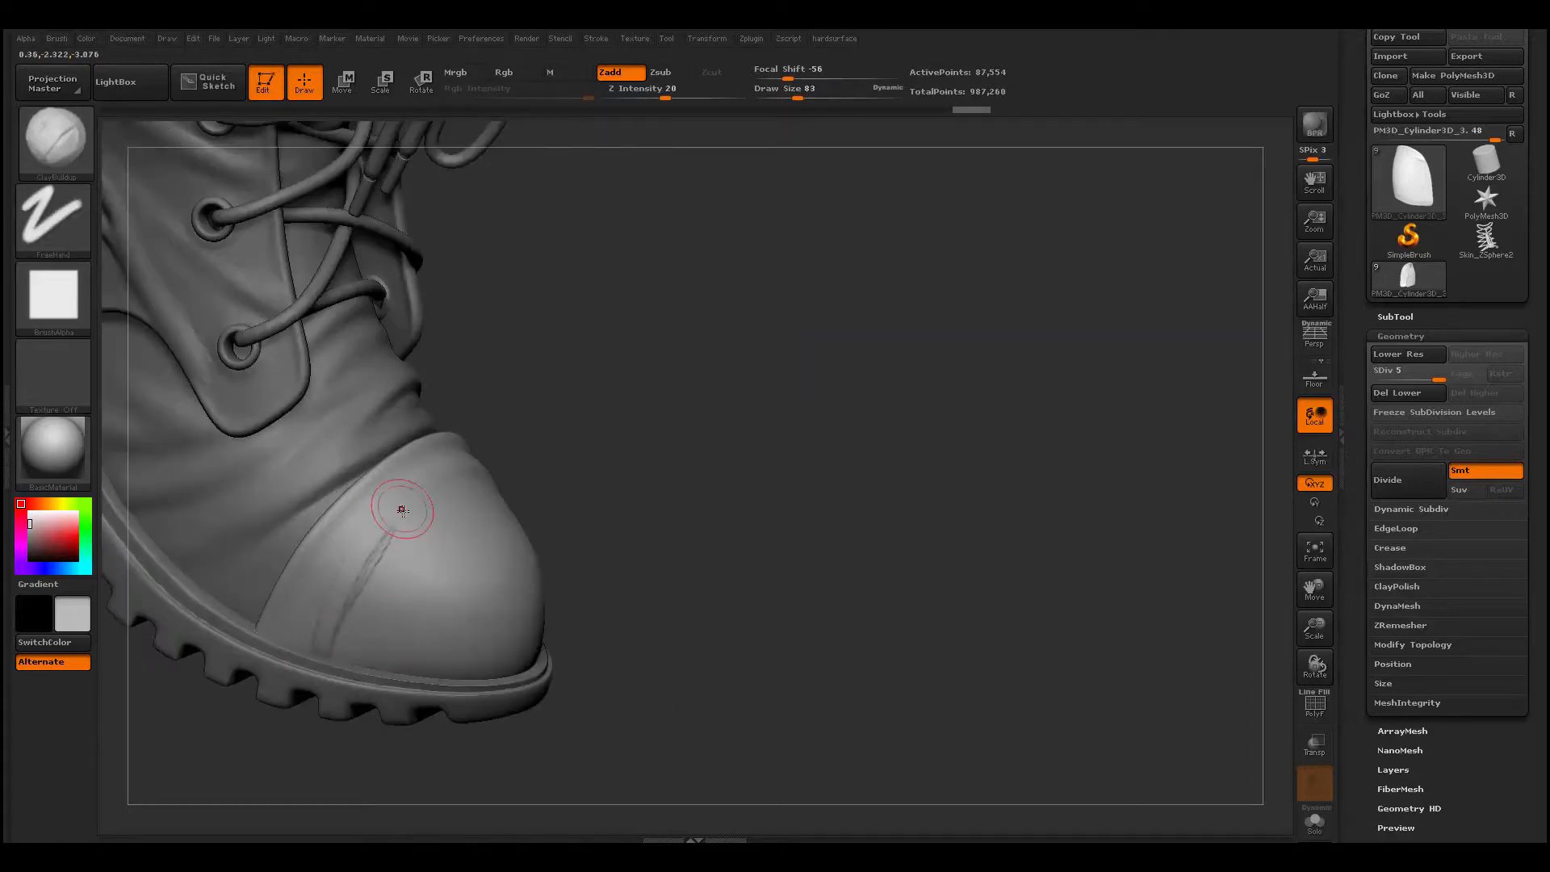
mouse_move(402, 510)
left_mouse_down("shift")
mouse_move(324, 598)
mouse_move(339, 593)
left_mouse_up("shift")
key("ctrl")
left_click_drag(848, 485, 711, 484)
left_click_drag(517, 614, 562, 589, "shift")
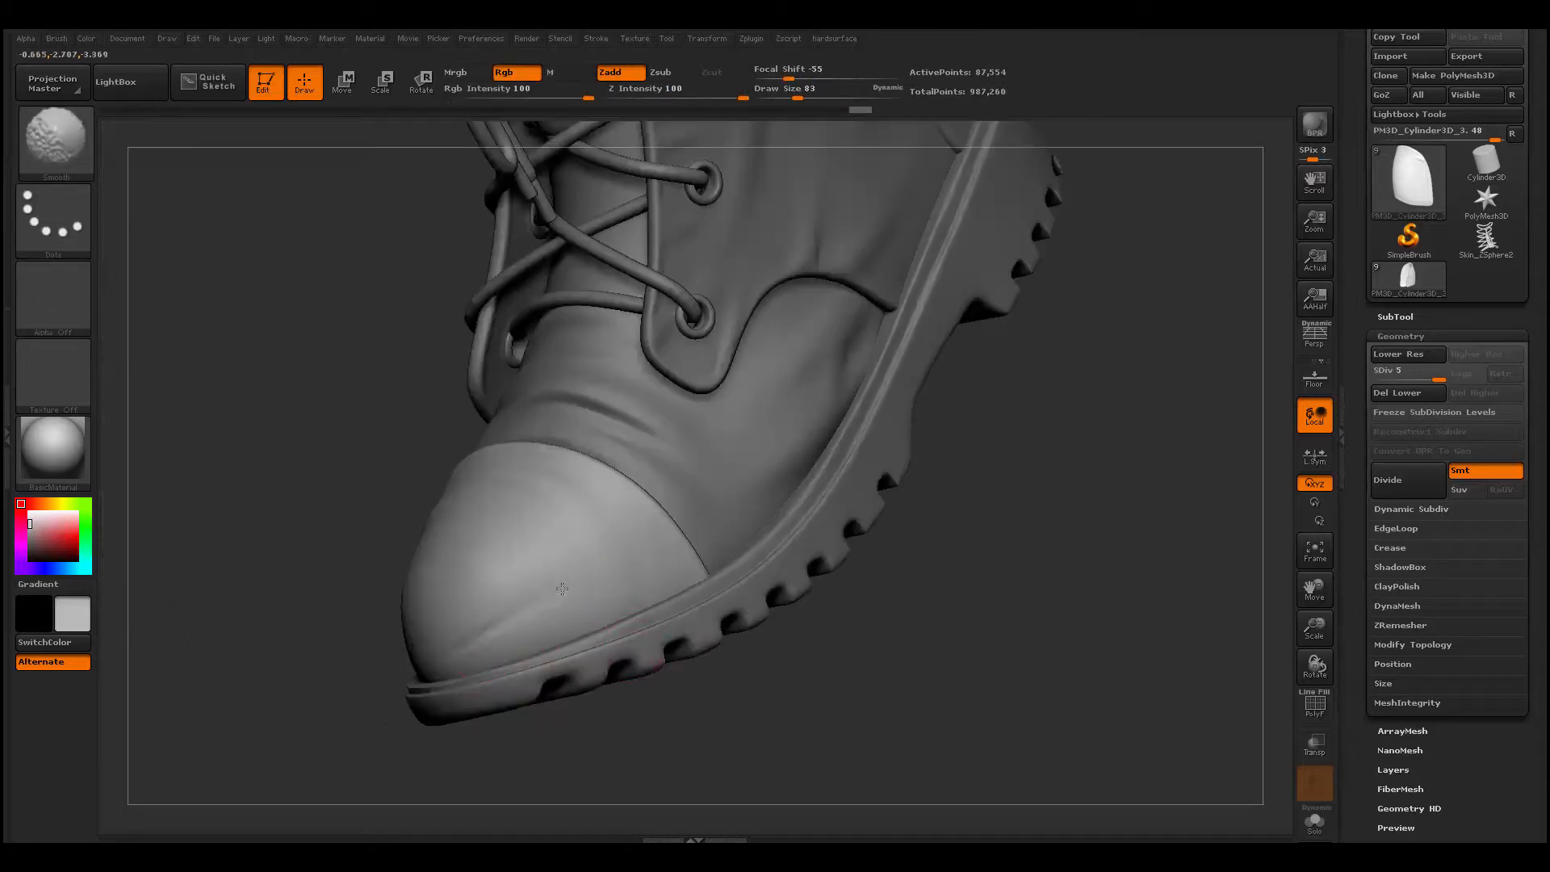
- Switch to the upper, build a fold inside the cuff's rim, and smooth it at draw size 116
mouse_move(388, 775)
left_mouse_down("alt")
mouse_move(432, 741)
mouse_move(311, 709)
left_mouse_up("alt")
left_click_drag(912, 452, 904, 597, "alt")
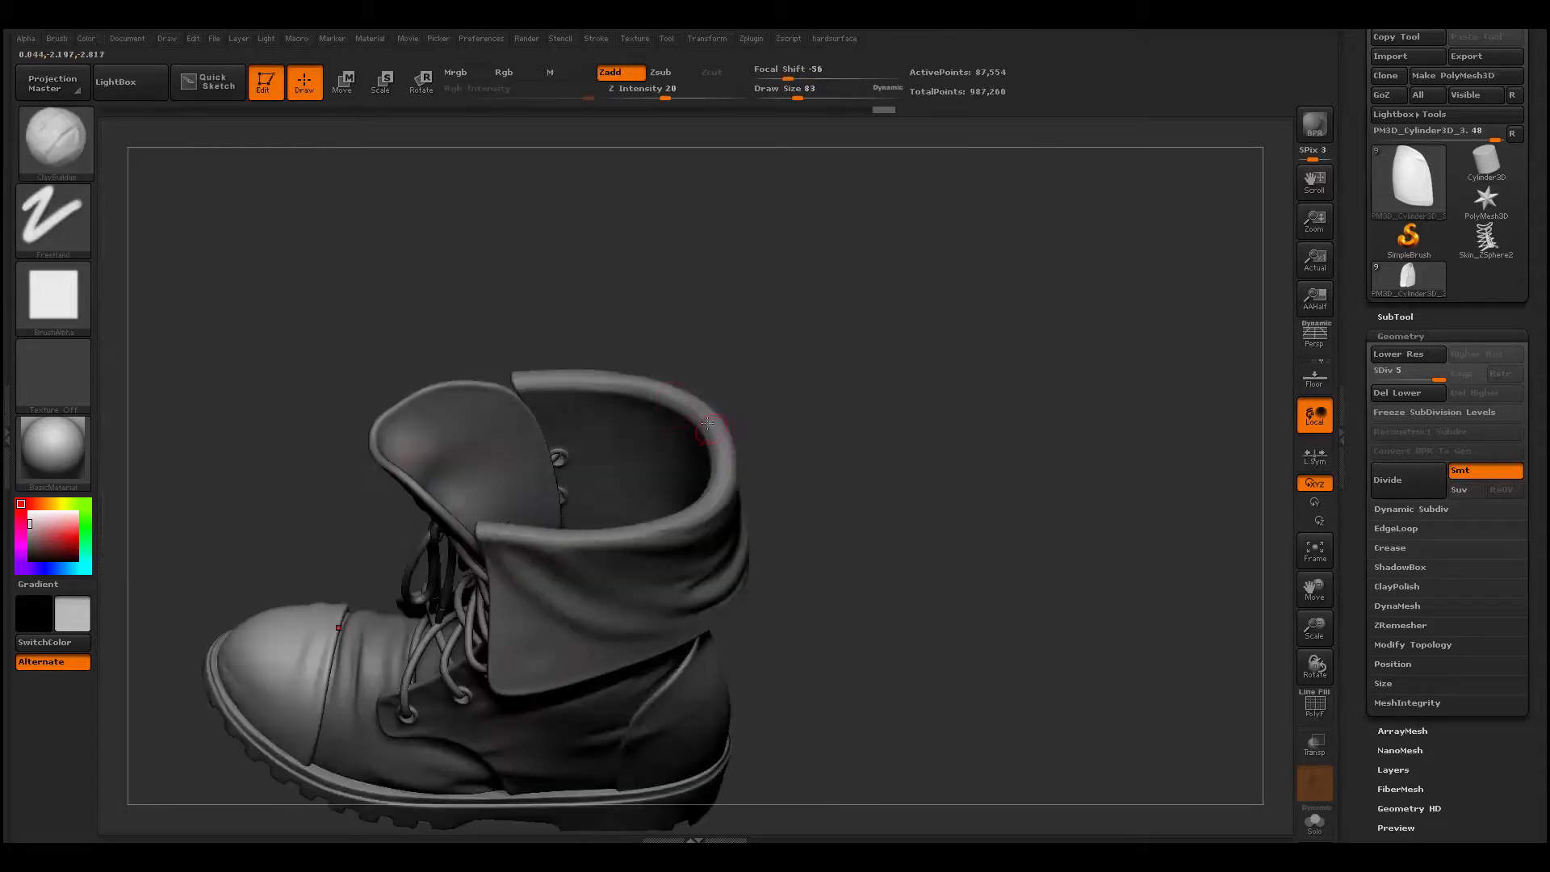
mouse_move(847, 420)
left_mouse_down()
mouse_move(912, 468)
mouse_move(928, 517)
left_mouse_up()
left_click(761, 443, "alt")
mouse_move(795, 317)
left_mouse_down()
mouse_move(849, 392)
mouse_move(789, 319)
left_mouse_up()
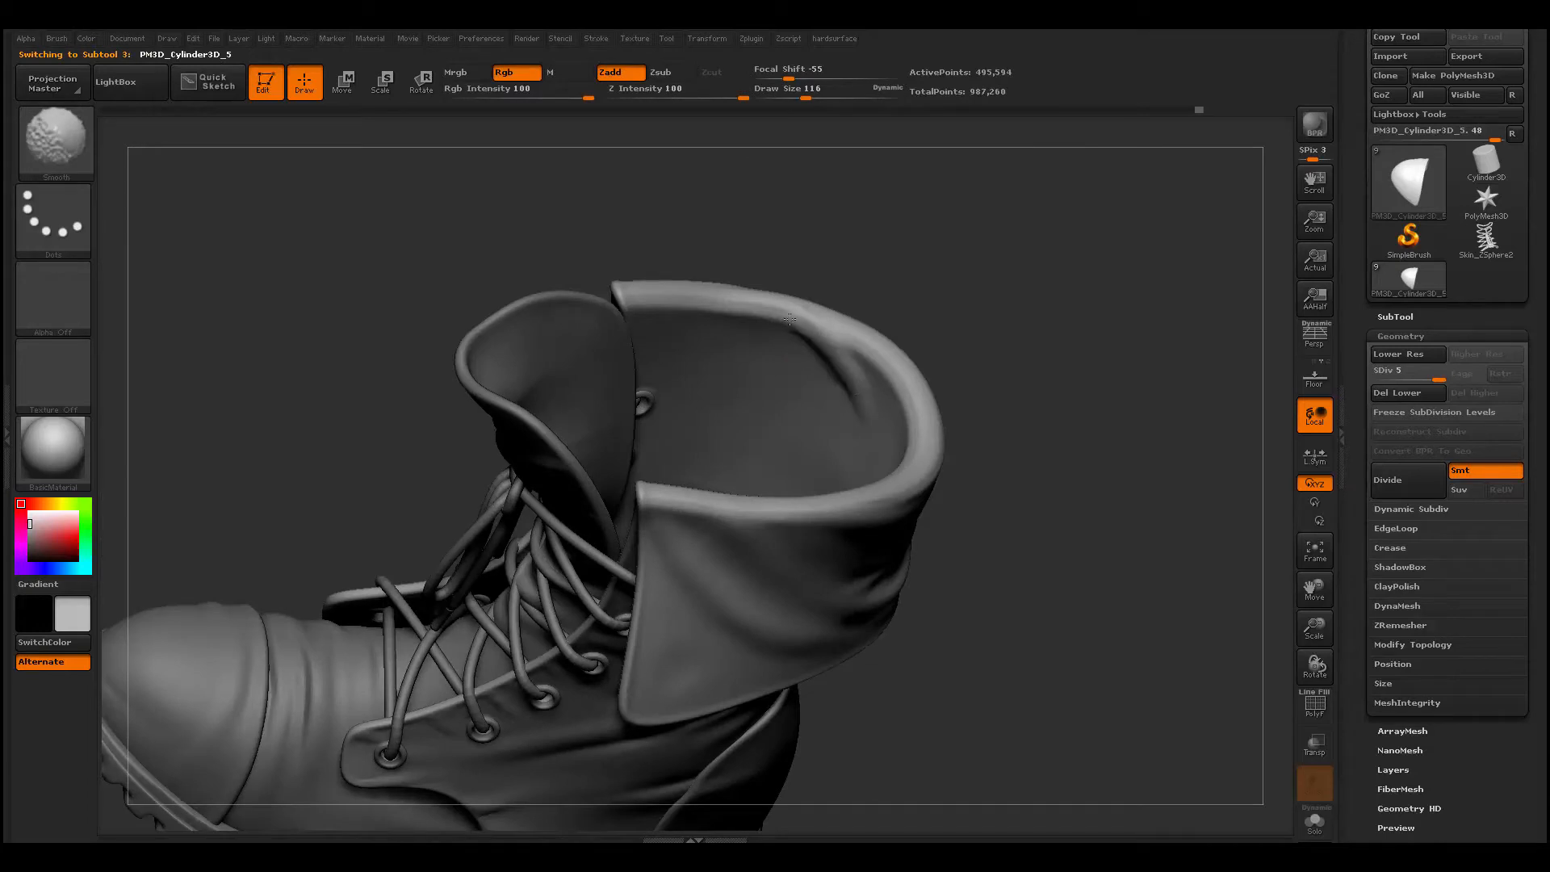
left_click_drag(1009, 371, 1082, 452)
left_click_drag(937, 424, 888, 517)
mouse_move(1009, 452)
left_mouse_down()
mouse_move(888, 366)
mouse_move(728, 368)
mouse_move(880, 368)
left_mouse_up()
- Switch to the toe cap and reshape its top with the Move brush at draw size 338
mouse_move(774, 767)
left_mouse_down("alt")
mouse_move(789, 636)
mouse_move(775, 726)
left_mouse_up("alt")
left_click(322, 612, "alt")
left_click_drag(153, 654, 430, 587, "alt")
key("space")
left_click_drag(522, 479, 557, 478)
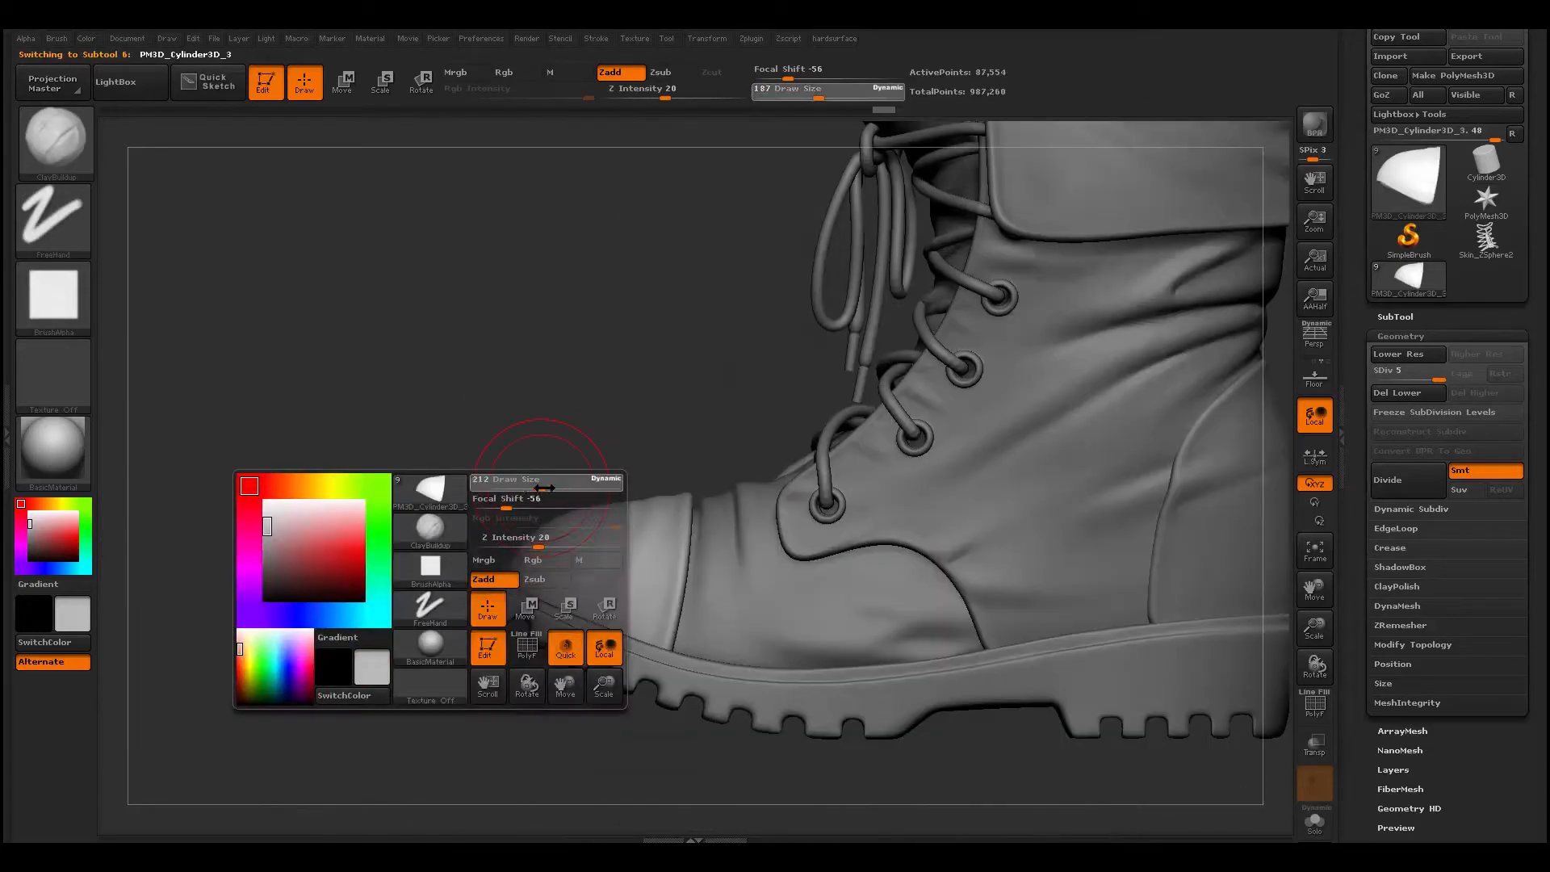
key("b")
key("m")
key("v")
mouse_move(420, 500)
left_mouse_down()
mouse_move(605, 512)
mouse_move(553, 529)
left_mouse_up()
mouse_move(646, 565)
left_mouse_down()
mouse_move(452, 587)
mouse_move(710, 565)
left_mouse_up()
left_click_drag(597, 524, 602, 513)
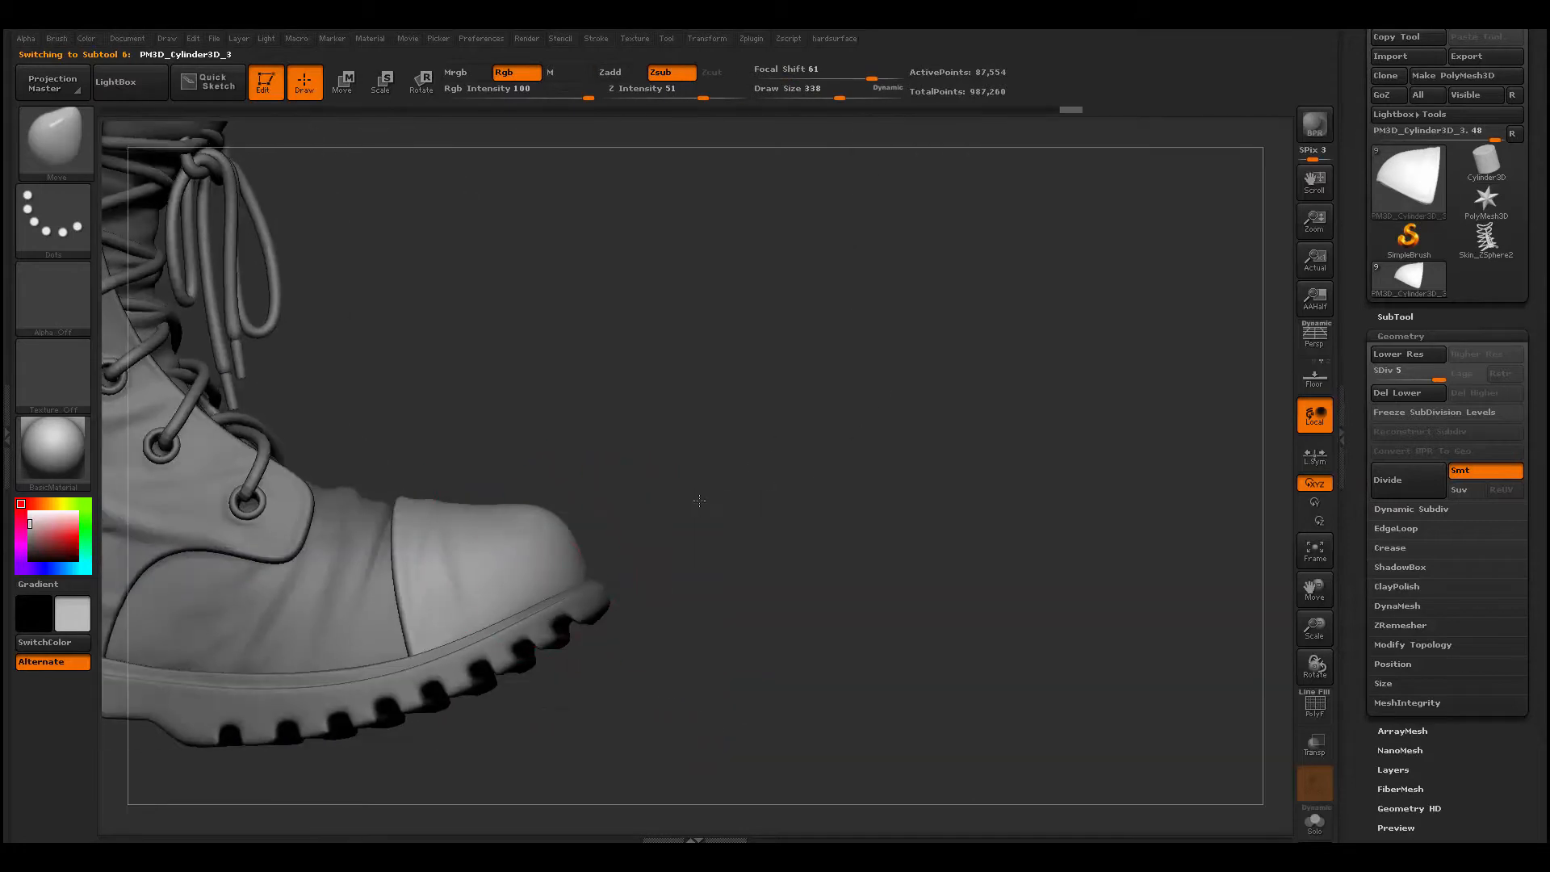
- Fine-tune the toe cap's front profile from both sides with the Move brush
left_click_drag(695, 501, 452, 524)
left_click_drag(452, 524, 452, 711, "alt")
left_click_drag(581, 501, 581, 480)
left_click_drag(452, 517, 710, 517)
left_click_drag(587, 494, 587, 506)
left_click_drag(451, 726, 452, 629, "alt")
left_click_drag(565, 703, 266, 703)
left_click_drag(533, 646, 565, 678, "alt")
- Change the model's display color to white, switch to the vamp piece, and set the Move brush's draw size to 163
left_click(28, 513)
left_click(603, 553, "alt")
left_click_drag(674, 670, 356, 743, "alt")
left_click_drag(953, 627, 989, 686)
mouse_move(1178, 597)
left_mouse_down()
mouse_move(1086, 590)
mouse_move(1068, 609)
mouse_move(1042, 585)
mouse_move(1105, 571)
mouse_move(1117, 528)
mouse_move(1144, 543)
left_mouse_up()
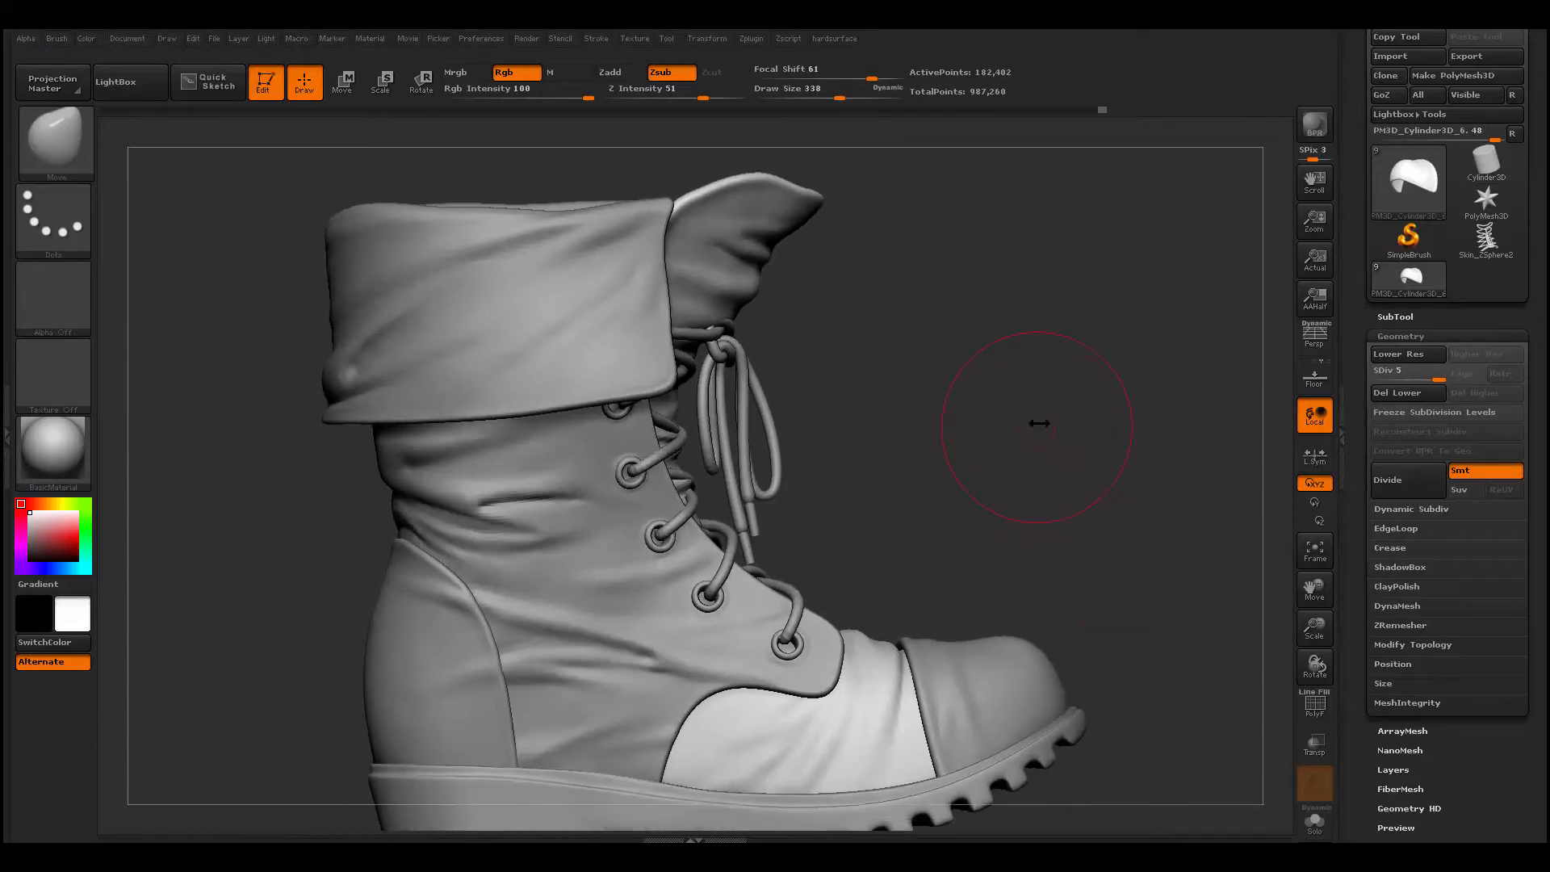
key("space")
mouse_move(1038, 422)
left_mouse_down()
mouse_move(1024, 422)
mouse_move(1068, 371)
mouse_move(1073, 453)
mouse_move(1039, 457)
left_mouse_up()
key("space")
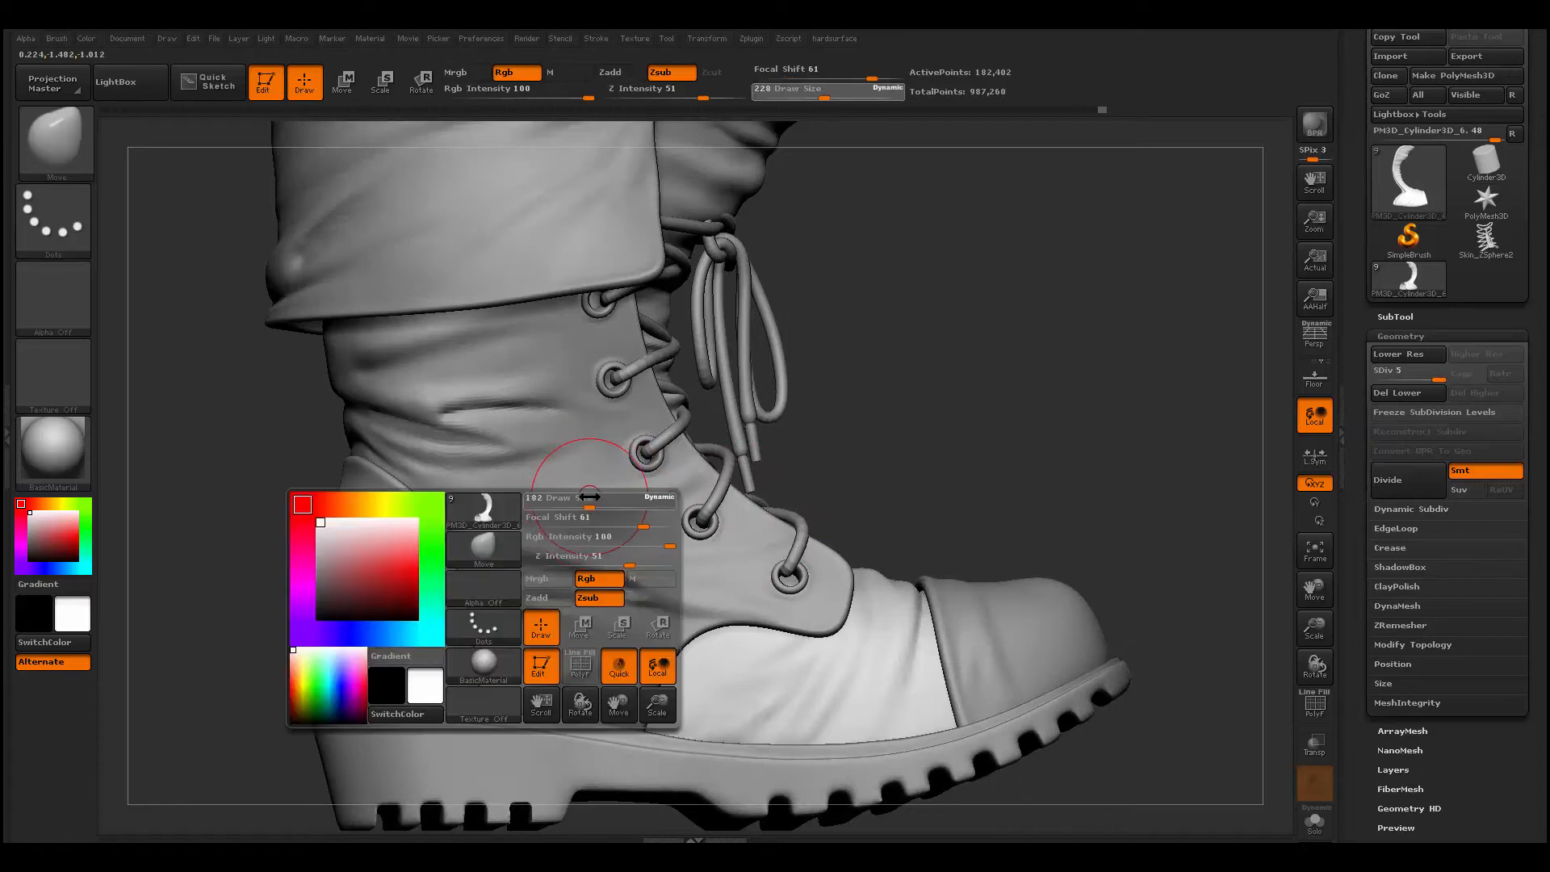
left_click_drag(589, 496, 558, 502)
key("shift")
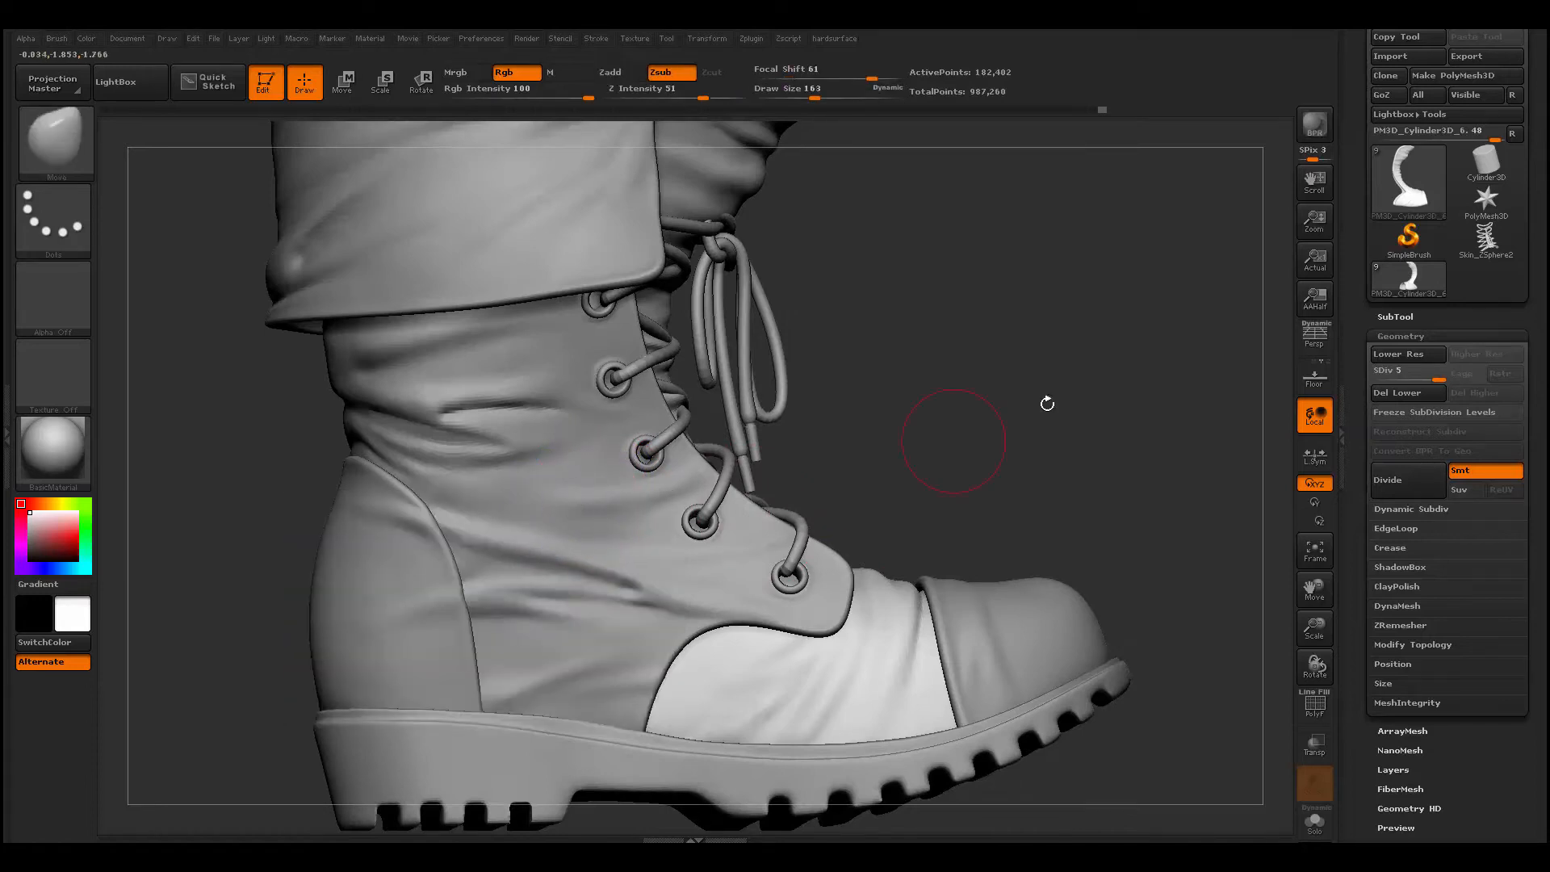
mouse_move(1047, 404)
left_mouse_down()
mouse_move(965, 468)
mouse_move(1121, 450)
mouse_move(1135, 466)
mouse_move(1066, 456)
left_mouse_up()
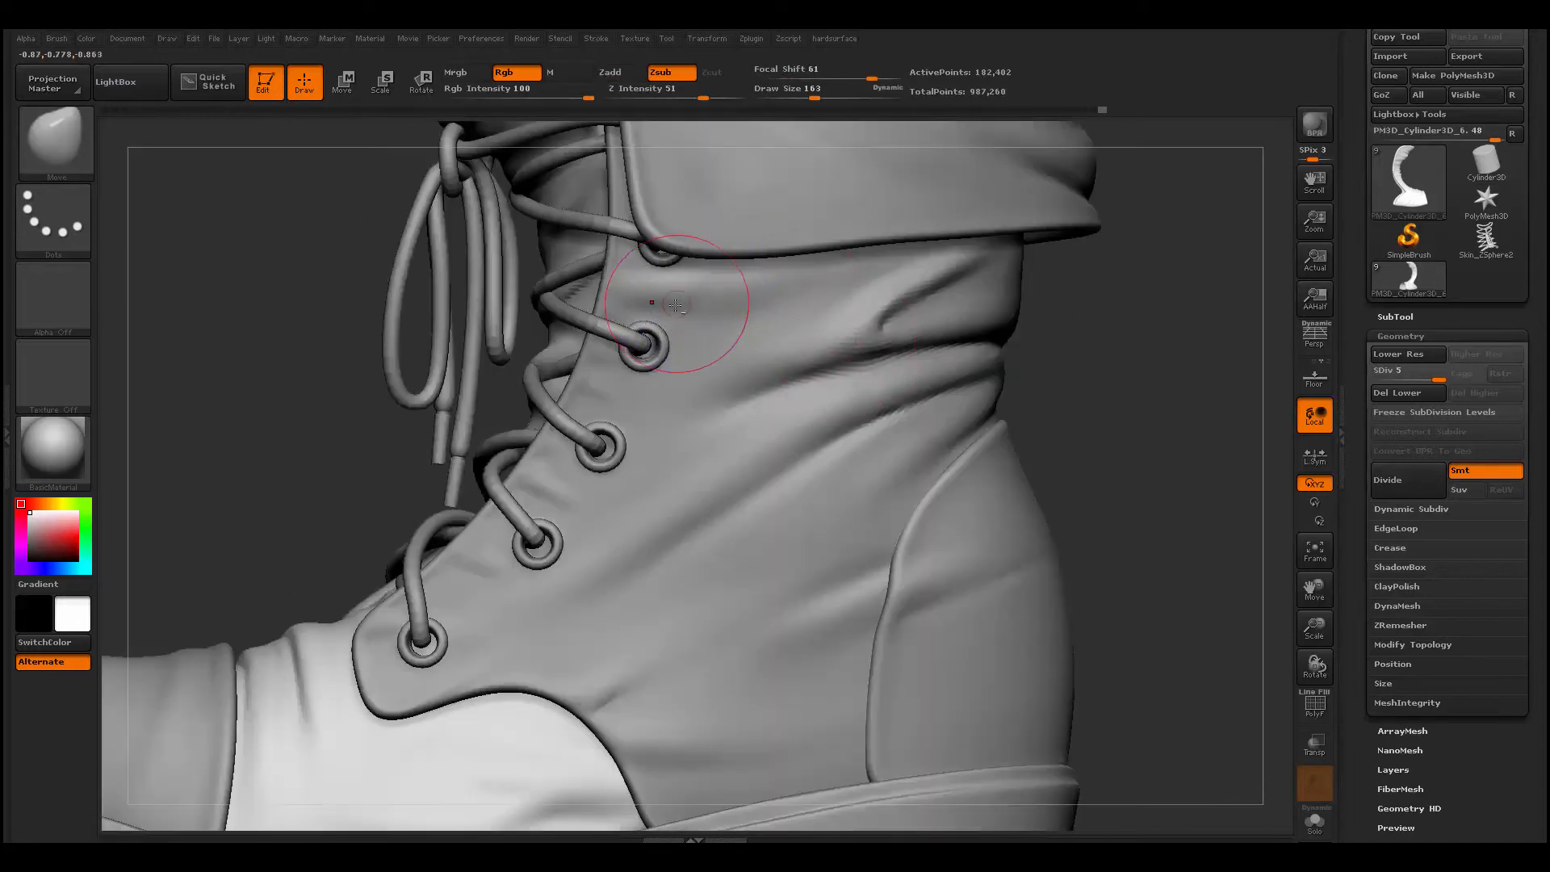
- Choose Dam_Standard at draw size 104, switch to the upper, and smooth the folds below the cuff
key("space")
left_click_drag(697, 307, 641, 306)
key("b")
key("d")
key("s")
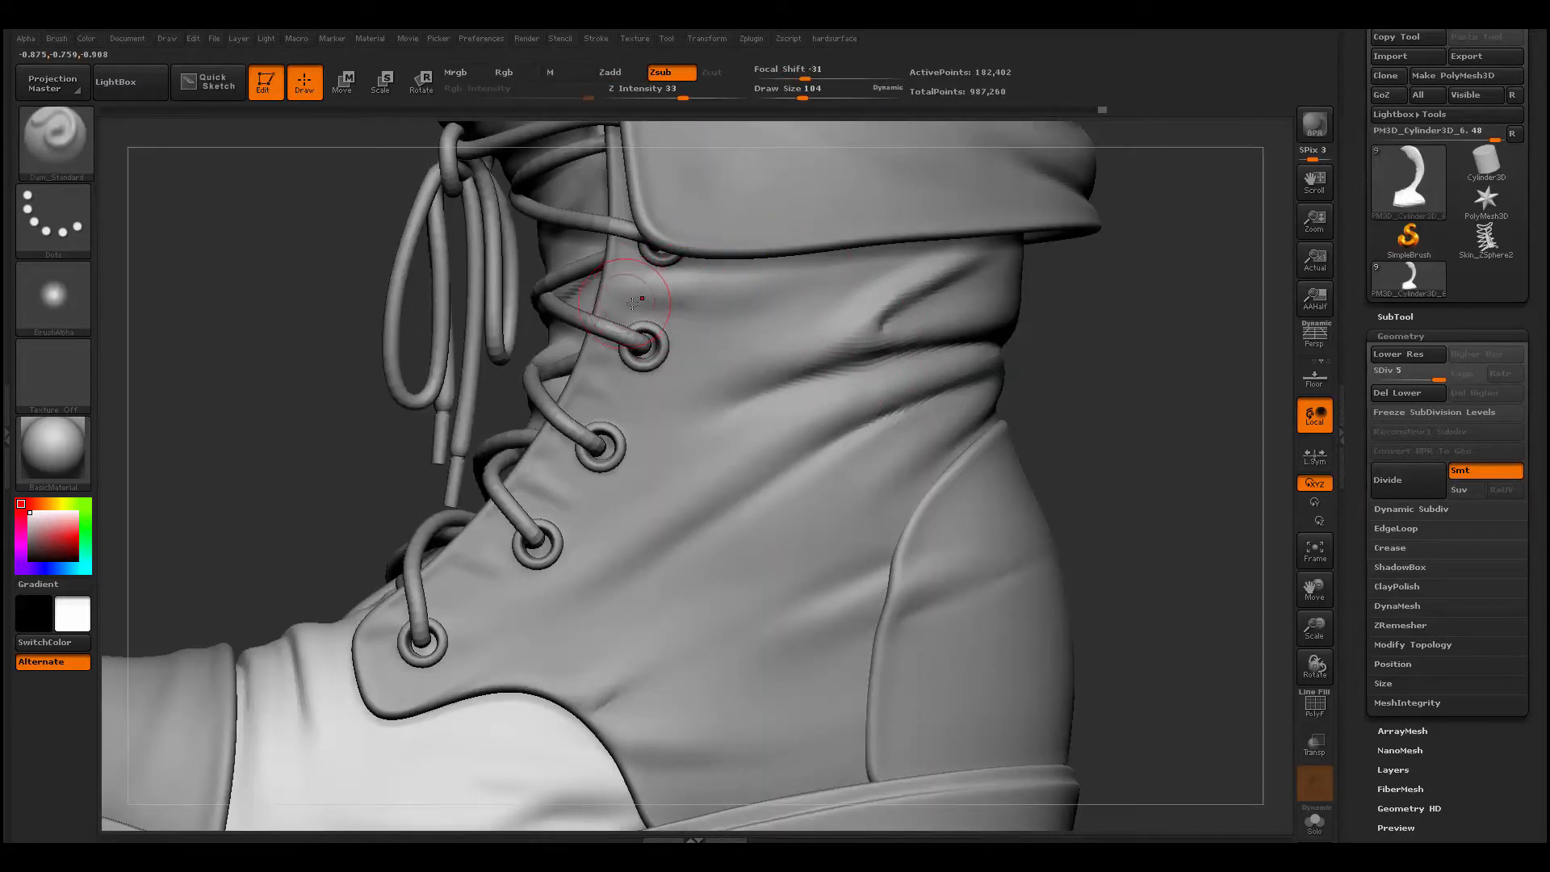
left_click(724, 331, "alt")
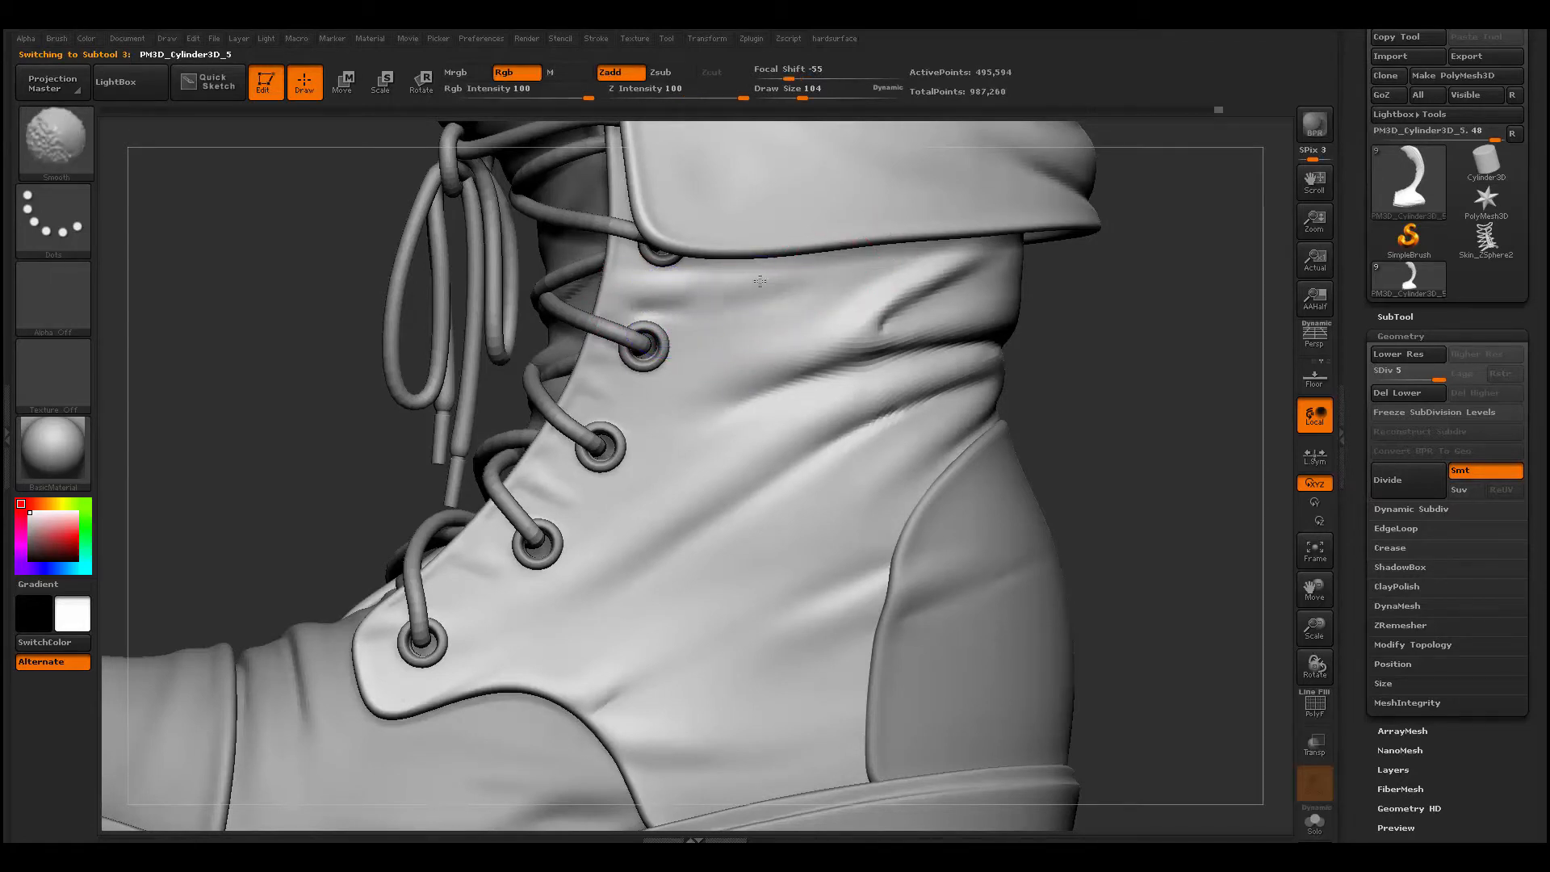
left_click_drag(953, 279, 815, 355)
- Switch to the tongue and build lengthwise folds on its inner face with ClayBuildup at draw size 154
left_click_drag(339, 500, 385, 308, "alt")
mouse_move(470, 584)
left_mouse_down()
mouse_move(486, 607)
mouse_move(641, 646)
mouse_move(889, 632)
mouse_move(852, 615)
mouse_move(808, 699)
mouse_move(702, 730)
mouse_move(915, 661)
mouse_move(893, 791)
mouse_move(484, 692)
mouse_move(444, 720)
mouse_move(451, 732)
left_mouse_up()
left_click(665, 555, "alt")
key("space")
left_click_drag(559, 445, 515, 462)
key("b")
key("c")
key("b")
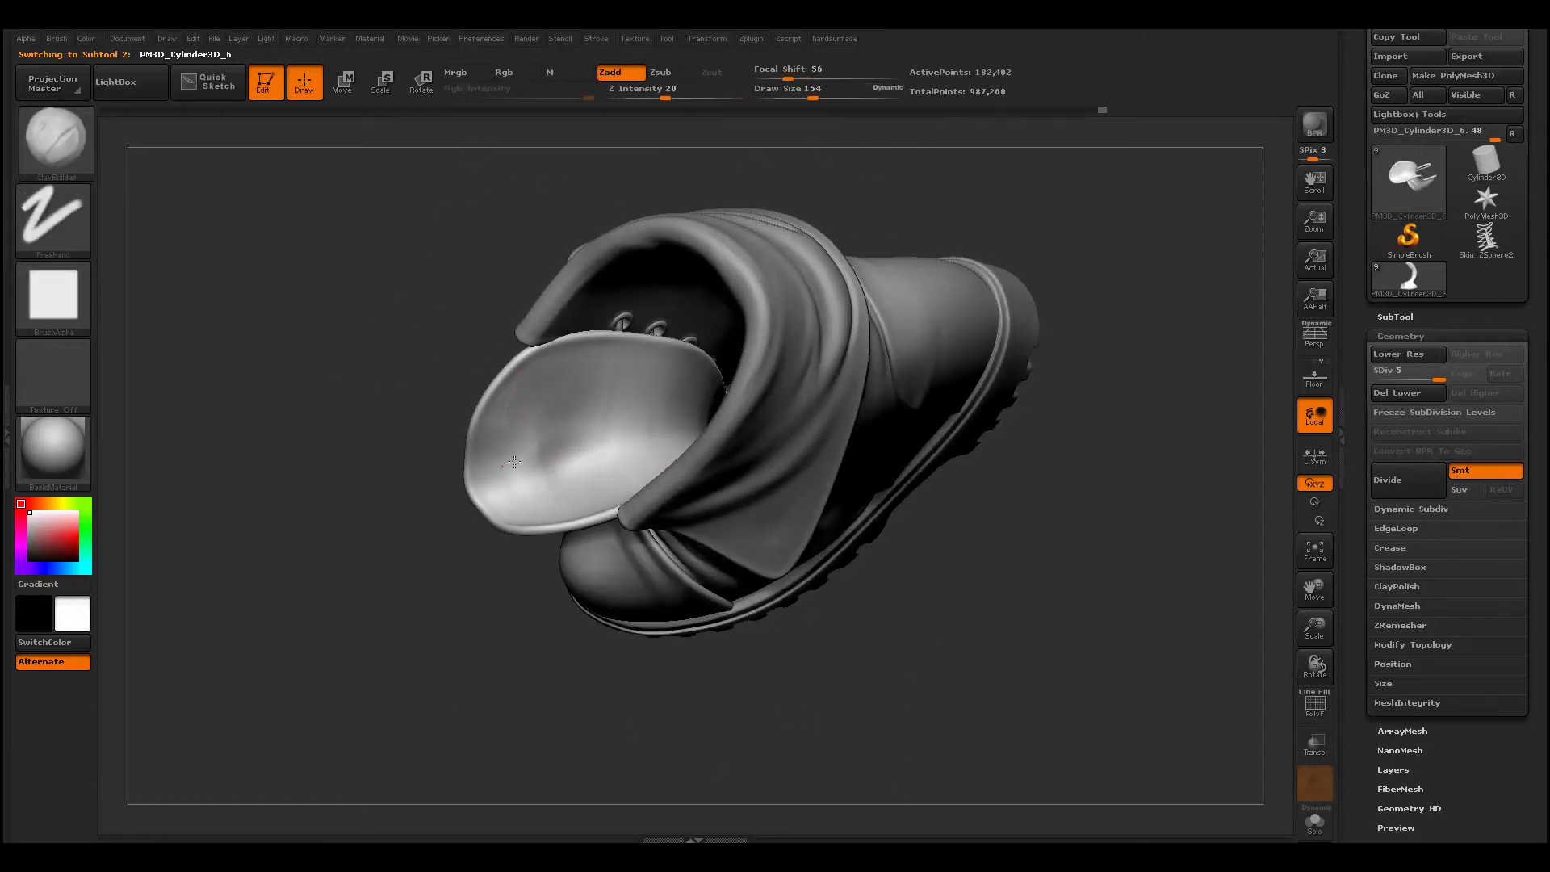
left_click_drag(527, 372, 508, 474)
mouse_move(525, 379)
left_mouse_down("shift")
mouse_move(515, 418)
mouse_move(544, 470)
left_mouse_up("shift")
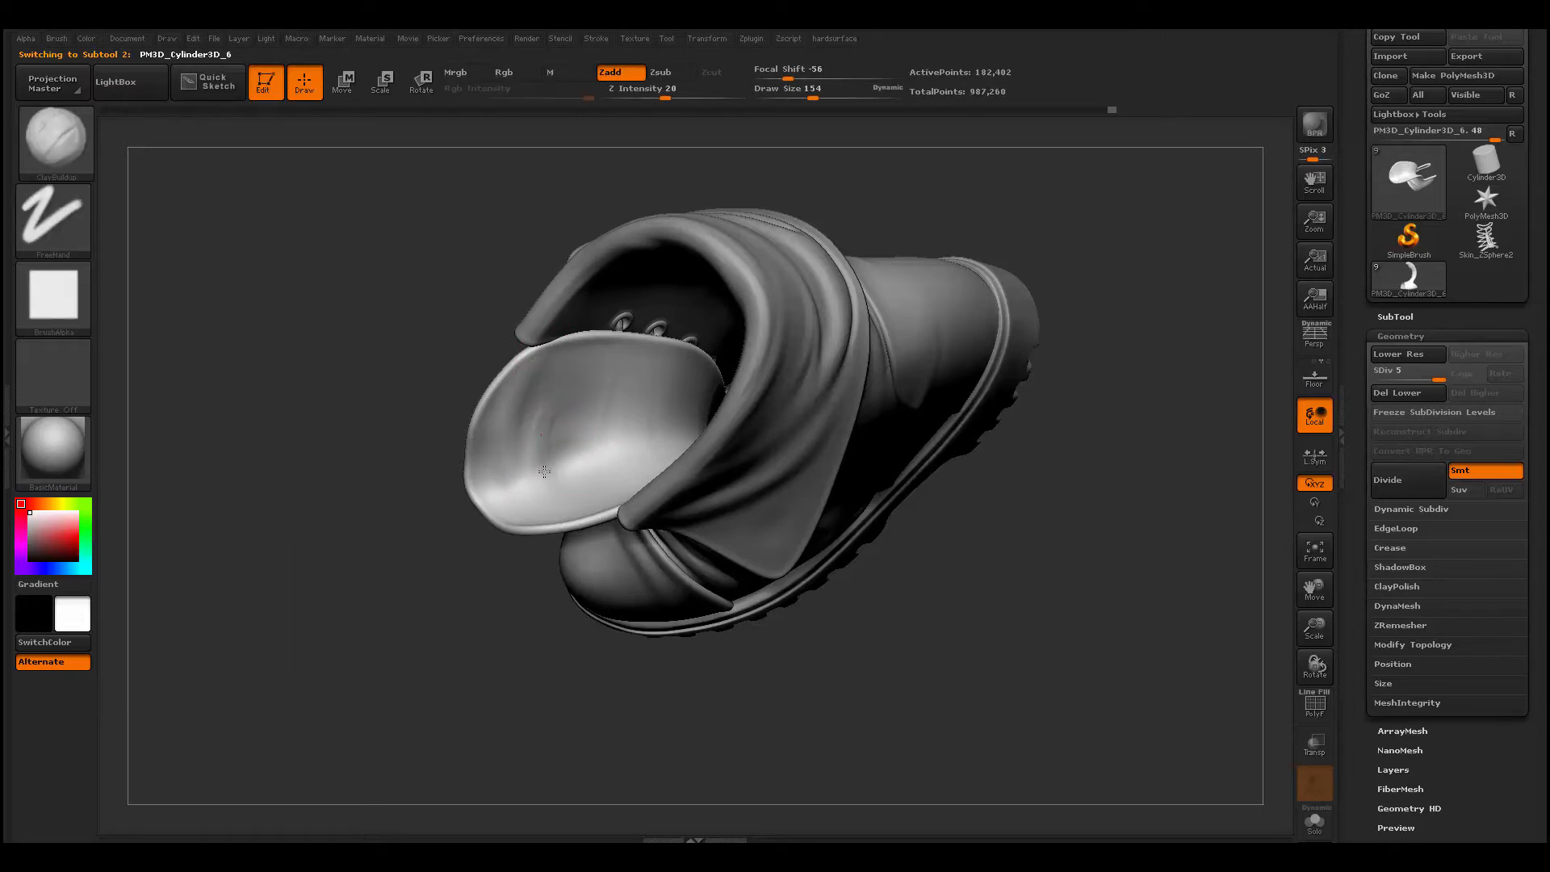
left_click_drag(550, 410, 544, 426, "shift")
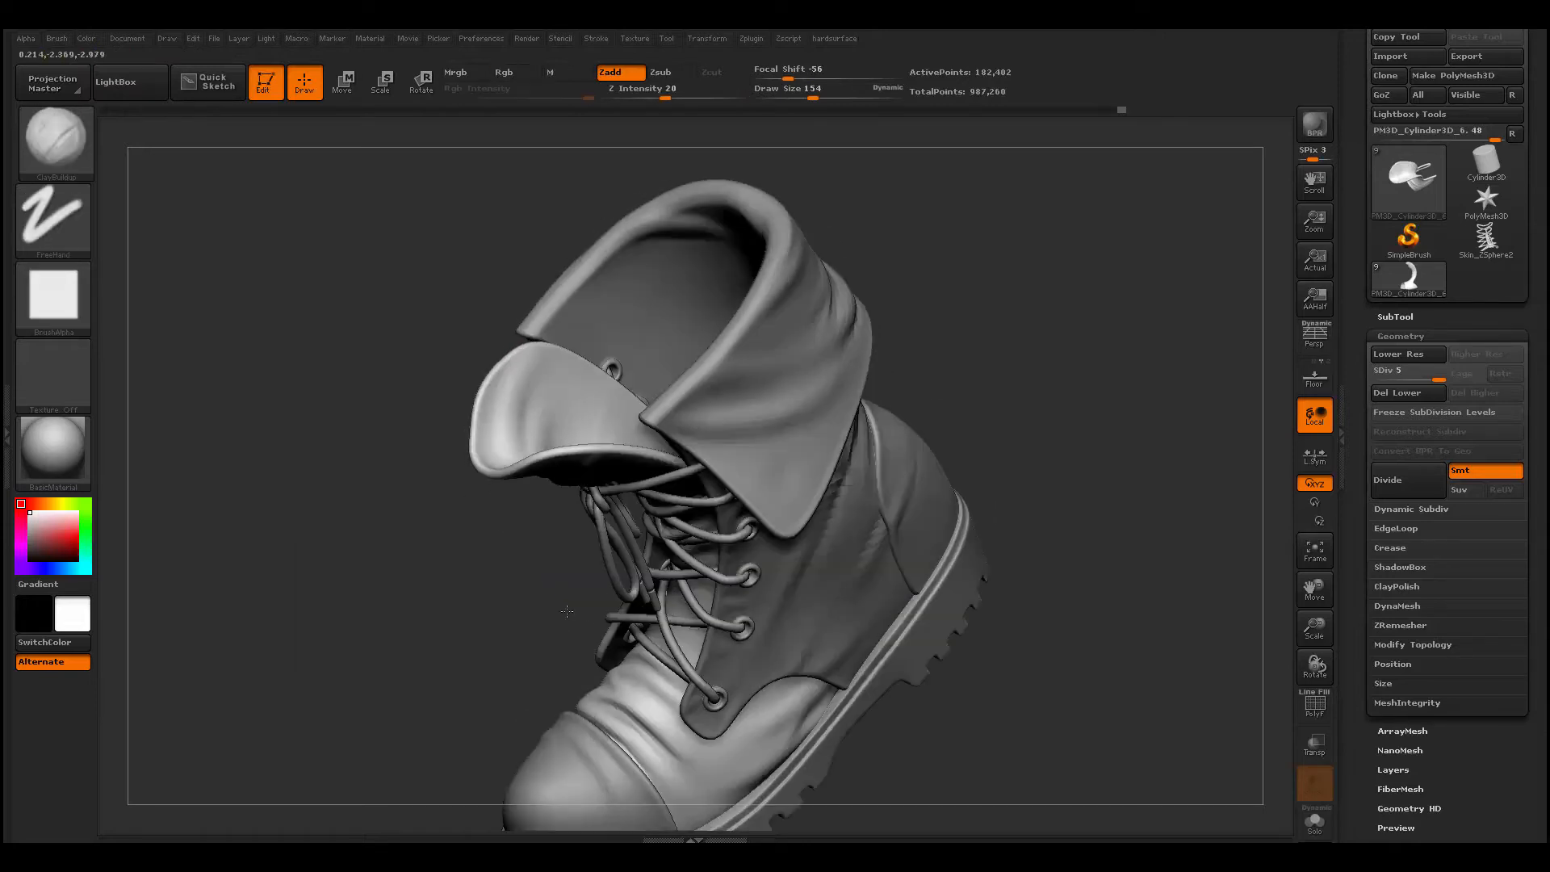
- Smooth the folds on the side of the vamp at draw size 120, and frame the whole boot
left_click_drag(957, 372, 954, 392)
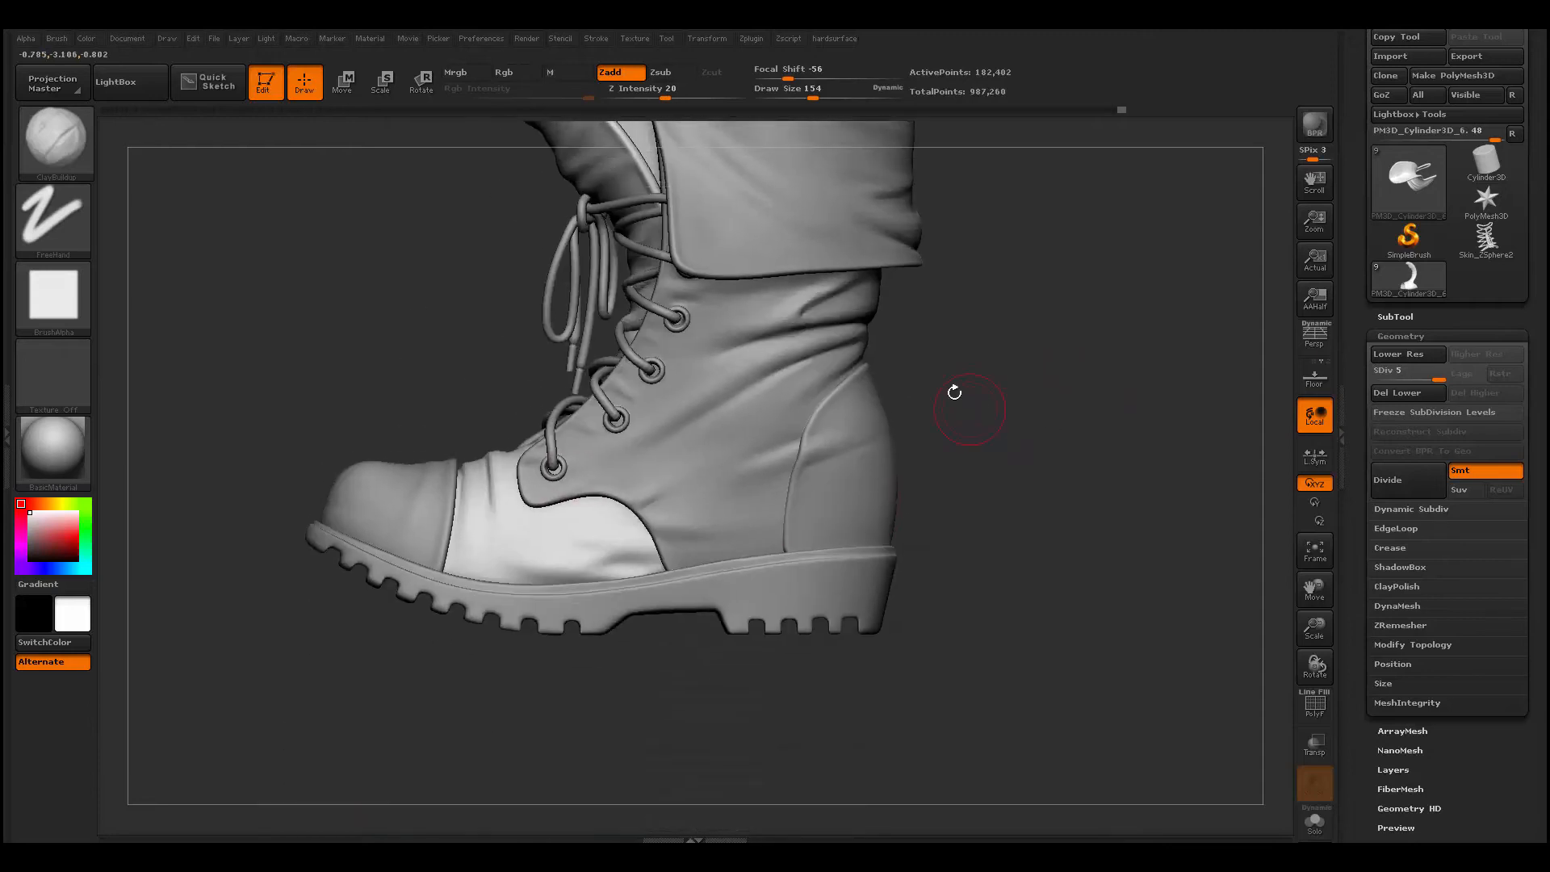
mouse_move(956, 461)
left_mouse_down()
mouse_move(912, 380)
mouse_move(996, 445)
mouse_move(961, 380)
mouse_move(973, 452)
left_mouse_up()
left_click_drag(1130, 517, 1194, 492)
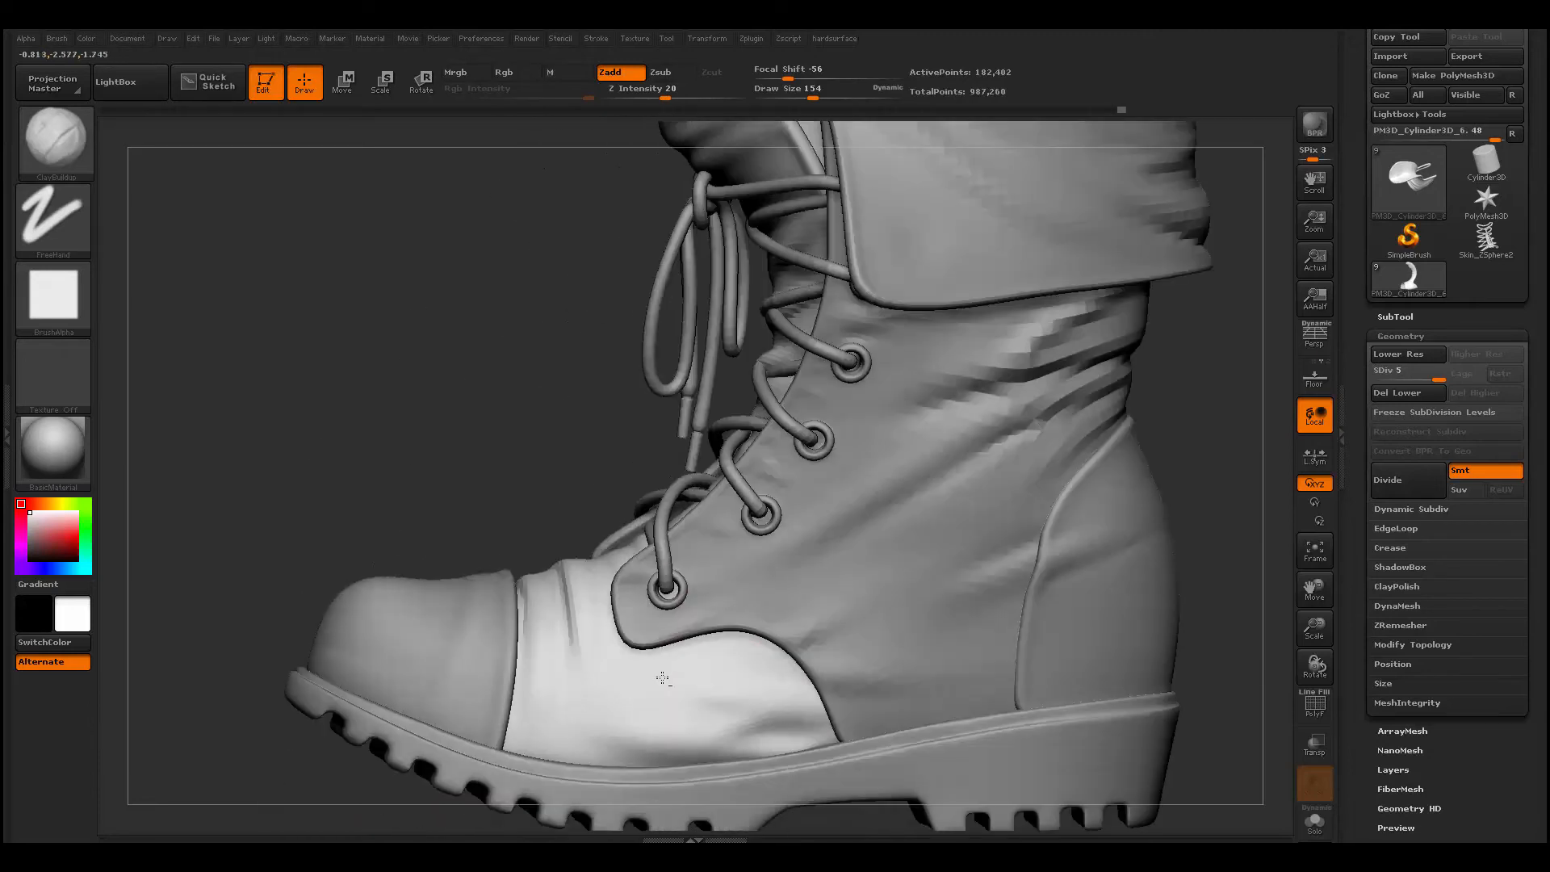
left_click_drag(912, 775, 940, 614, "alt")
key("space")
left_click_drag(748, 538, 666, 517)
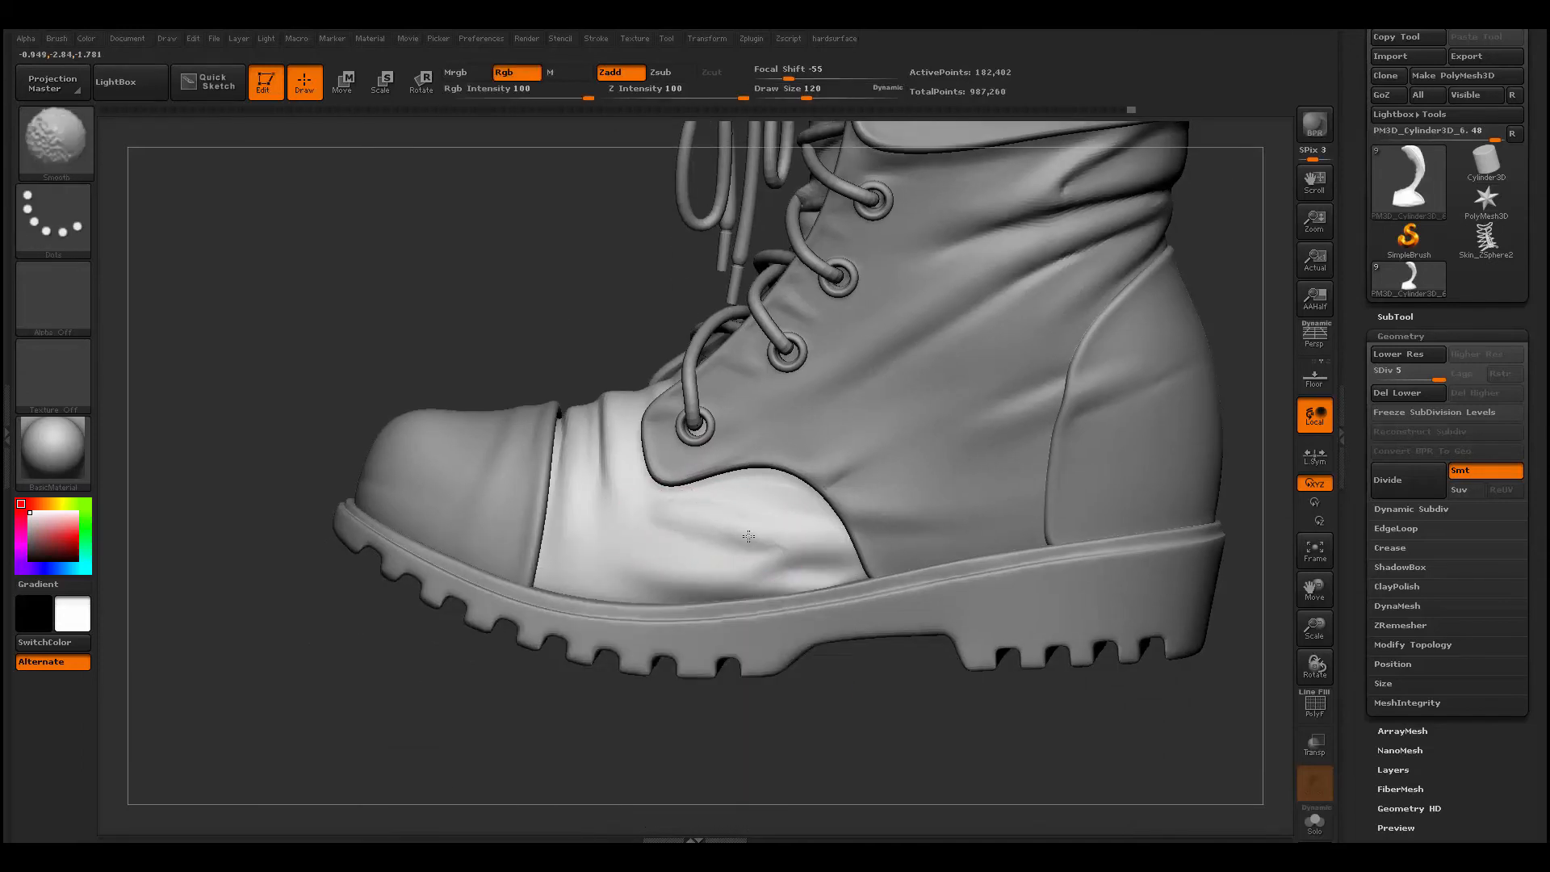
key("f")
mouse_move(683, 678)
left_mouse_down()
mouse_move(654, 684)
mouse_move(802, 727)
mouse_move(761, 719)
mouse_move(840, 718)
mouse_move(774, 719)
mouse_move(799, 724)
mouse_move(846, 691)
mouse_move(755, 730)
left_mouse_up()
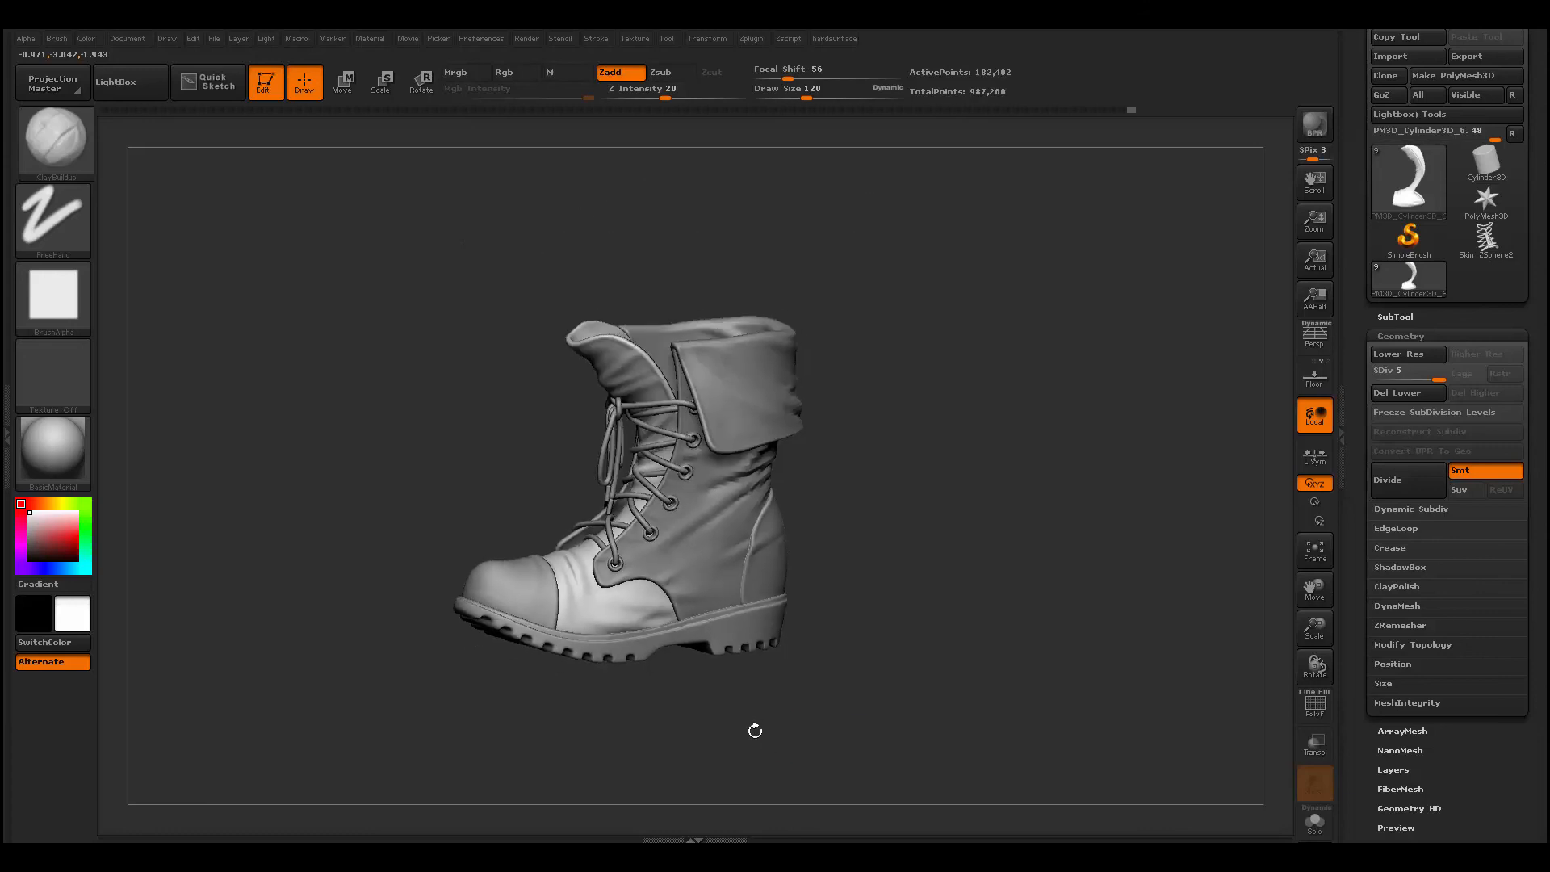